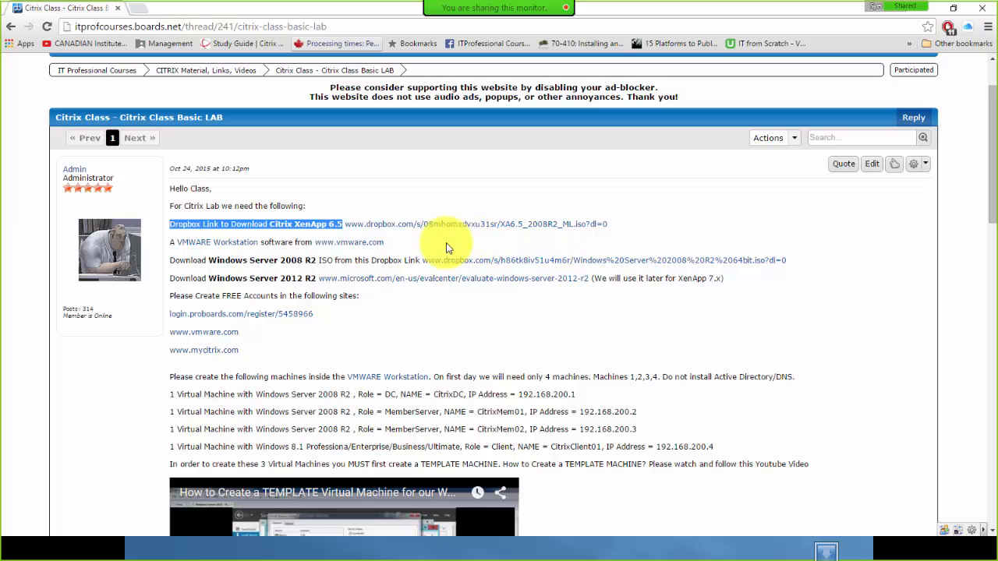
{"action": "left_click", "coordinate": [395, 331]}
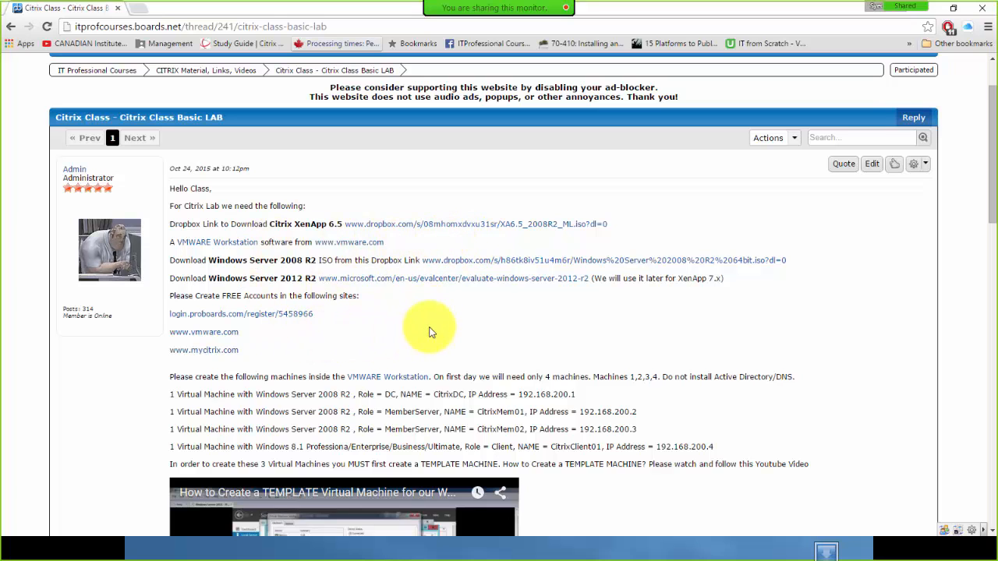
{"action": "left_click_drag", "start_coordinate": [170, 260], "coordinate": [377, 260]}
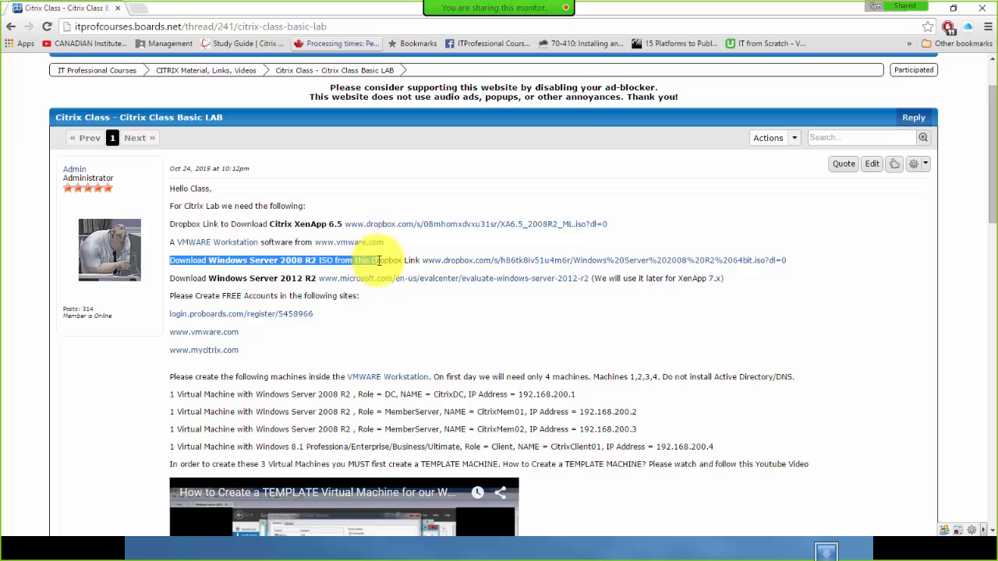
{"action": "left_click", "coordinate": [485, 332]}
{"action": "scroll", "coordinate": [448, 318], "scroll_direction": "down", "scroll_amount": 1}
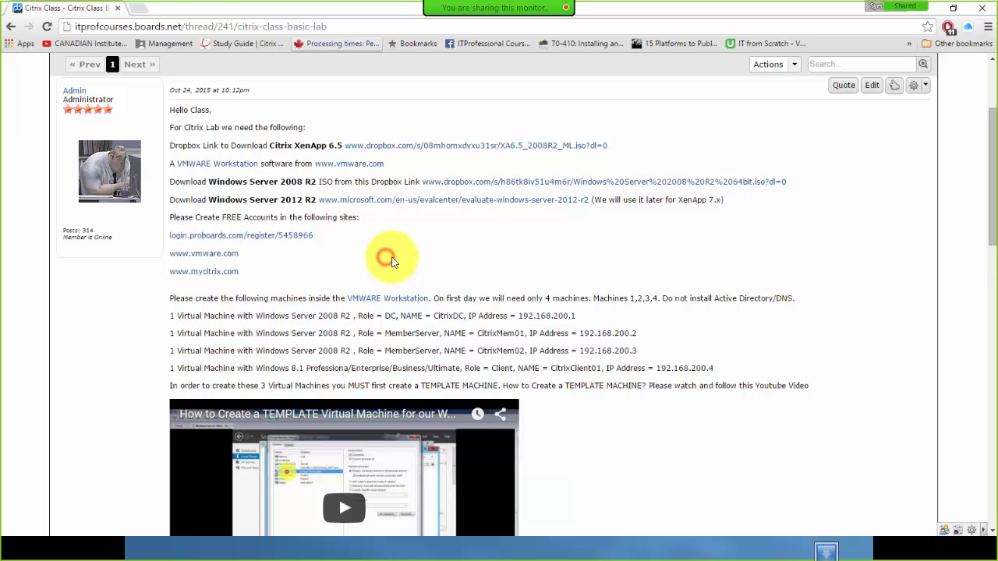
{"action": "scroll", "coordinate": [398, 259], "scroll_direction": "down", "scroll_amount": 1}
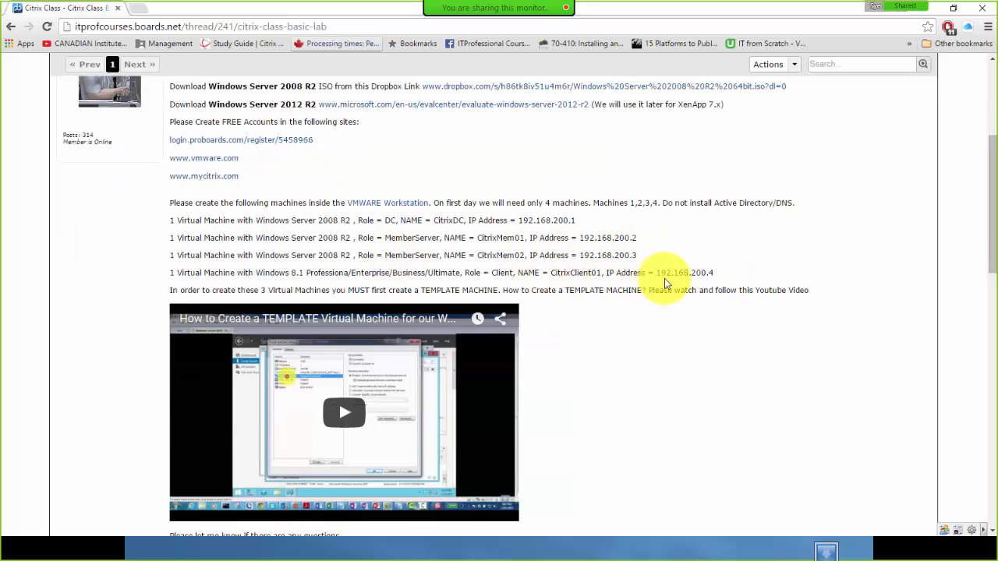
Move the browser aside and maximize the Visio lab diagram window.
{"action": "left_click_drag", "start_coordinate": [251, 11], "coordinate": [997, 130]}
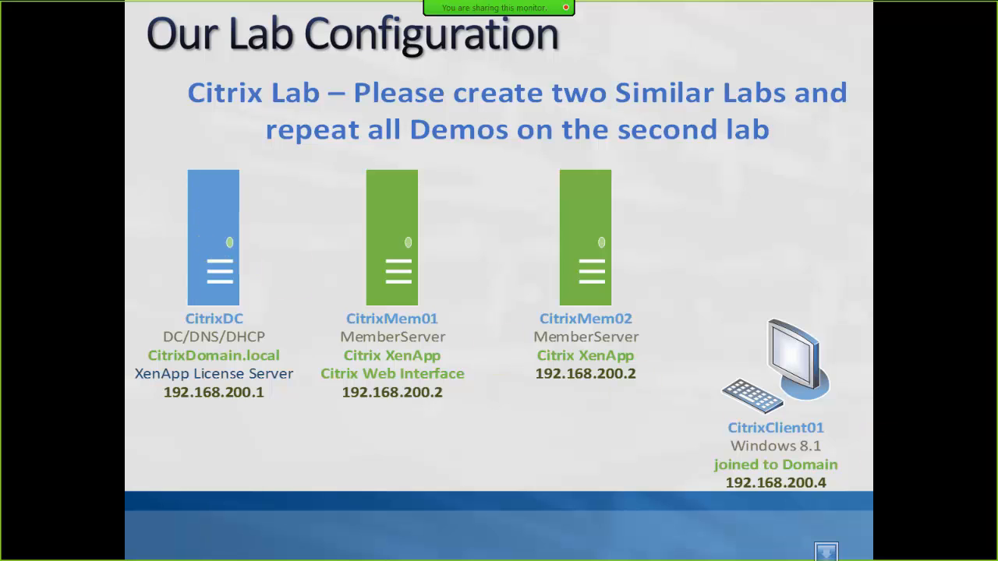
{"action": "left_click_drag", "start_coordinate": [436, 178], "coordinate": [323, 81]}
{"action": "double_click", "coordinate": [511, 90]}
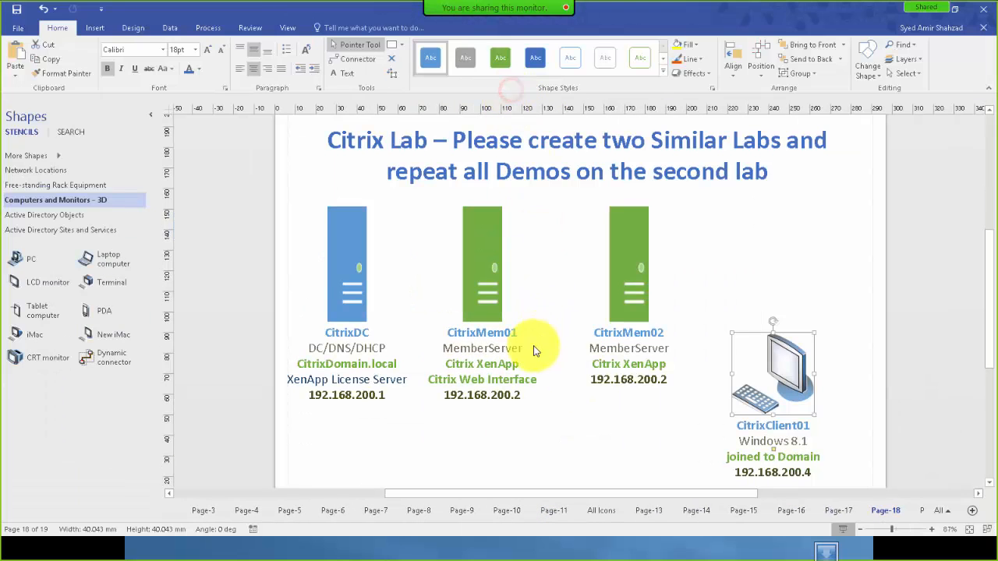
Add 255.255.255.0, 192.168.200.50 and 192.168.200.1 lines under CitrixDC's IP, then copy them.
{"action": "left_click", "coordinate": [343, 252]}
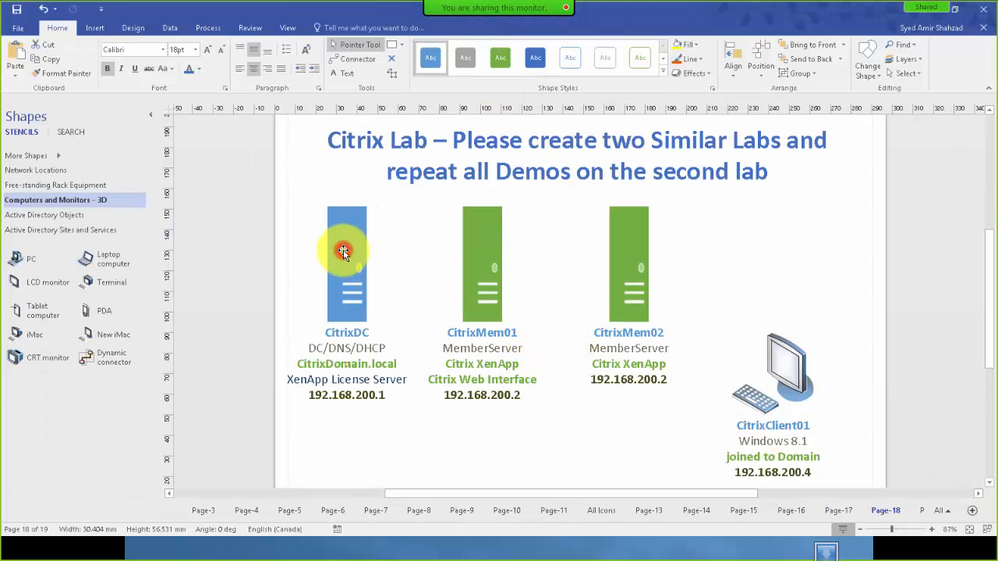
{"action": "double_click", "coordinate": [383, 383]}
{"action": "left_click", "coordinate": [391, 399]}
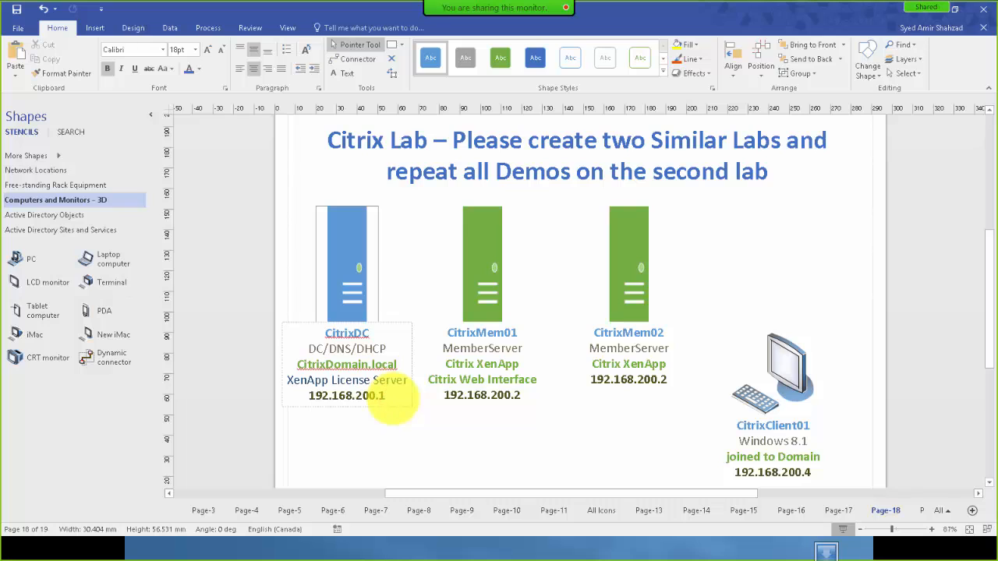
{"action": "key", "text": "Return"}
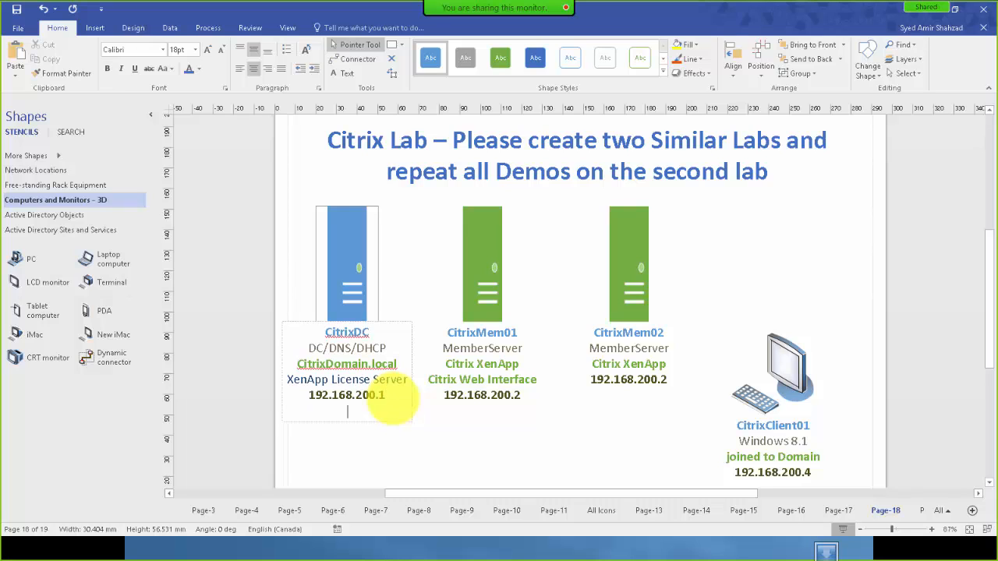
{"action": "type", "text": "255.255.255.0"}
{"action": "key", "text": "Return"}
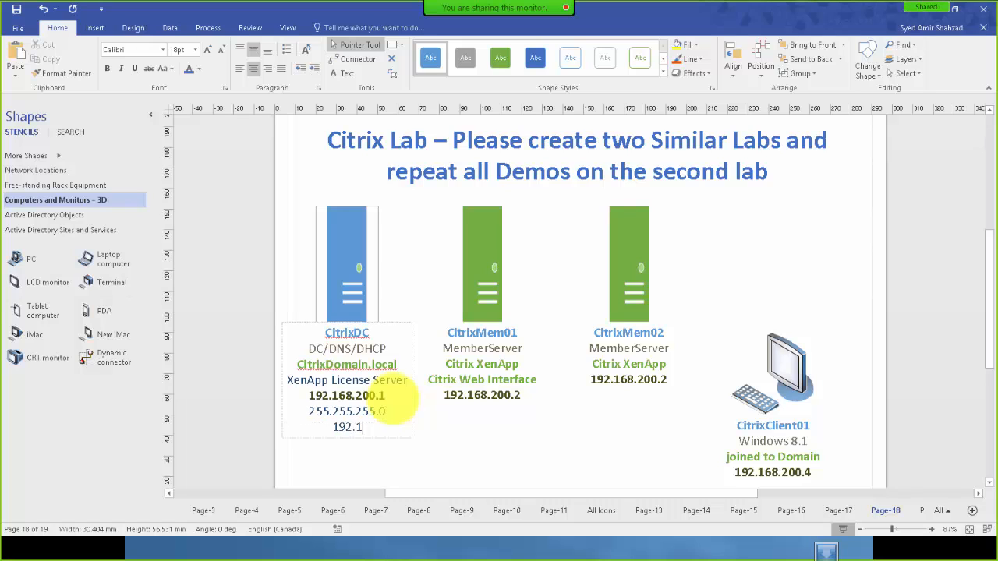
{"action": "type", "text": "192.168.200.50"}
{"action": "key", "text": "Return"}
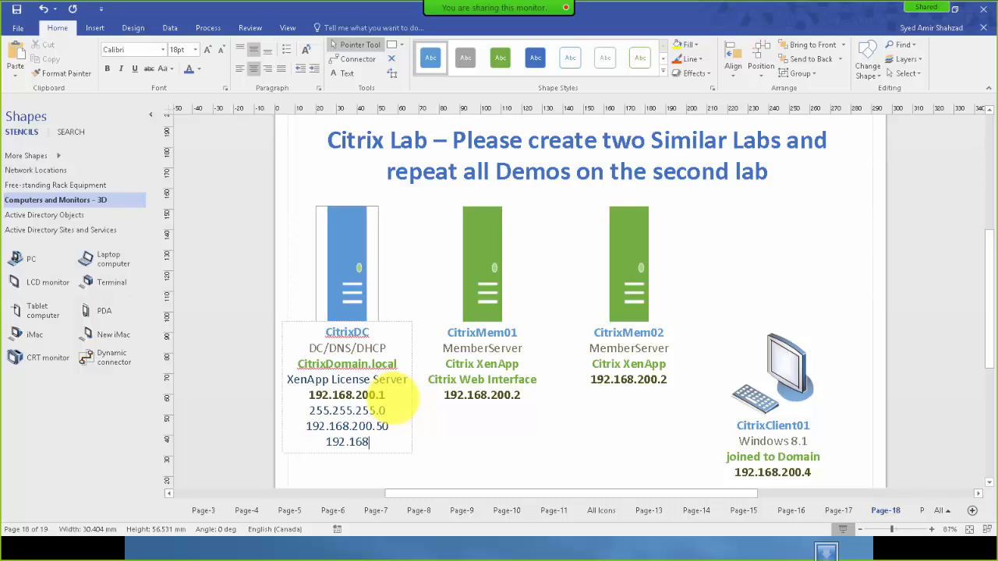
{"action": "type", "text": "192.168.200.1"}
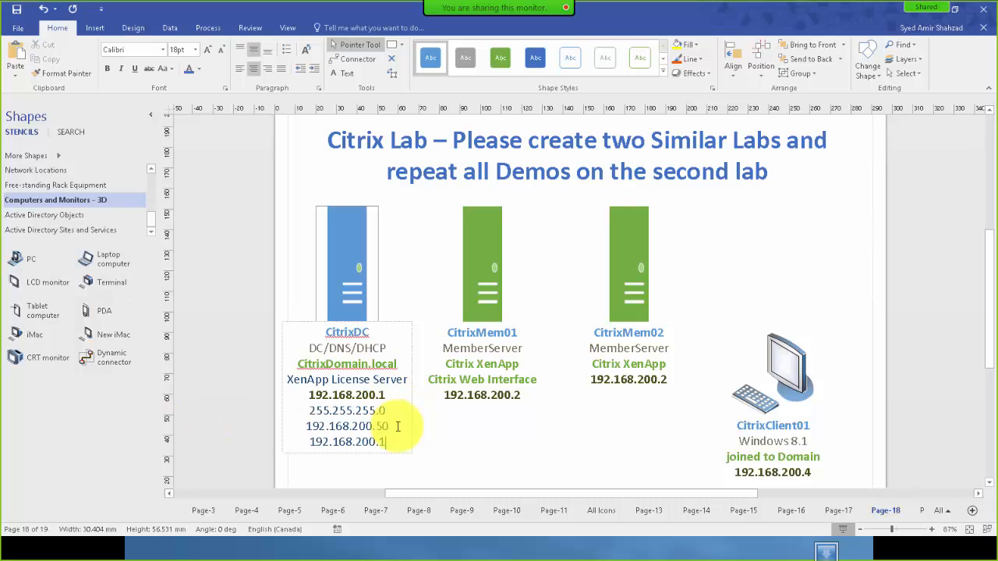
{"action": "left_click_drag", "start_coordinate": [392, 441], "coordinate": [301, 412]}
{"action": "key", "text": "ctrl+c"}
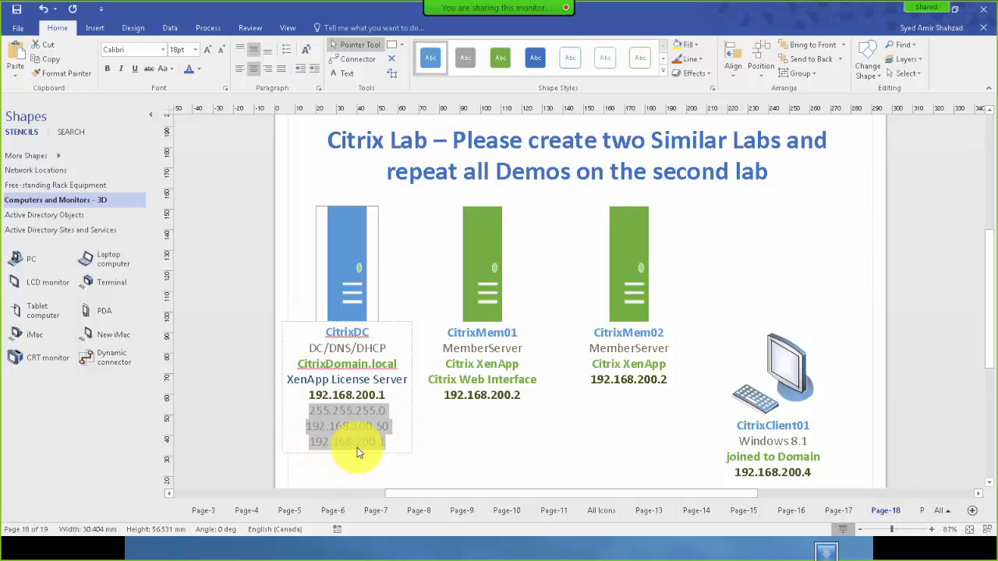
Paste the three network lines under the IP addresses of CitrixMem01 and CitrixMem02.
{"action": "double_click", "coordinate": [477, 277]}
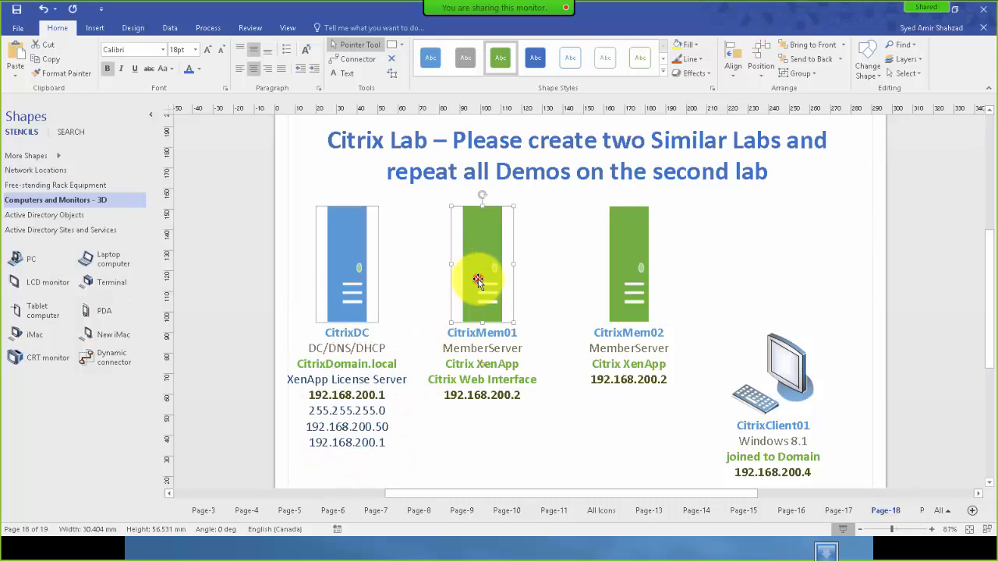
{"action": "left_click", "coordinate": [524, 399]}
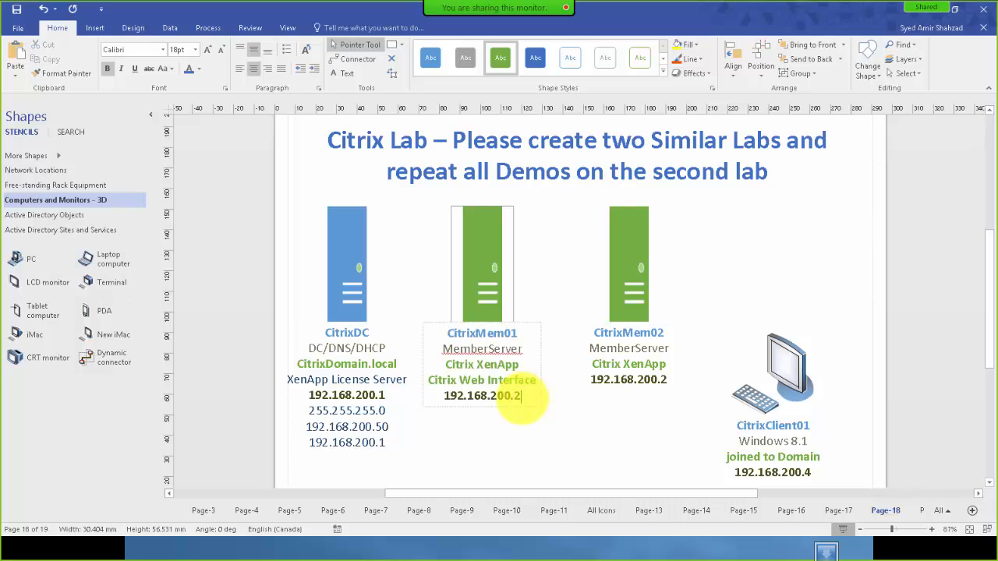
{"action": "key", "text": "Return"}
{"action": "key", "text": "ctrl+v"}
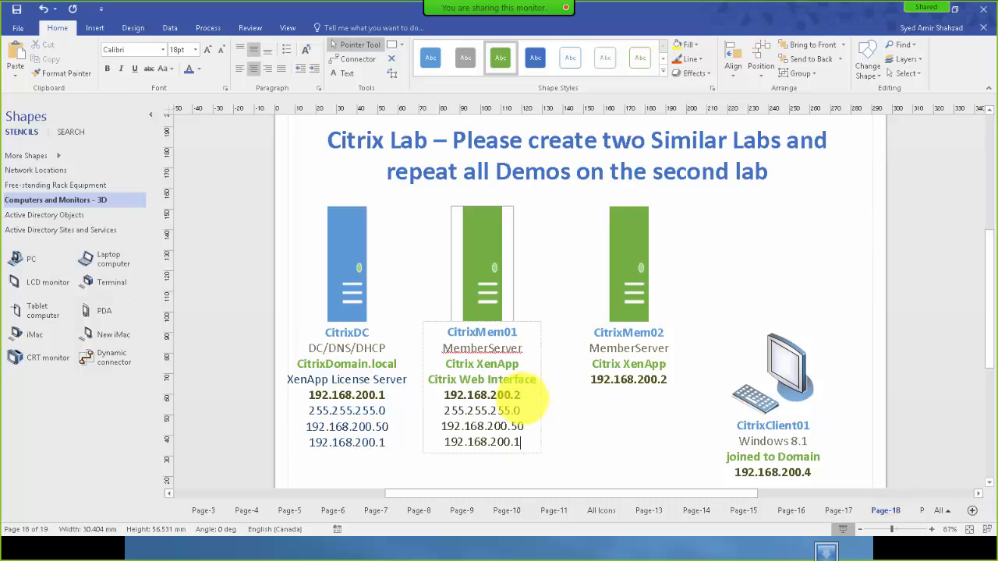
{"action": "double_click", "coordinate": [625, 260]}
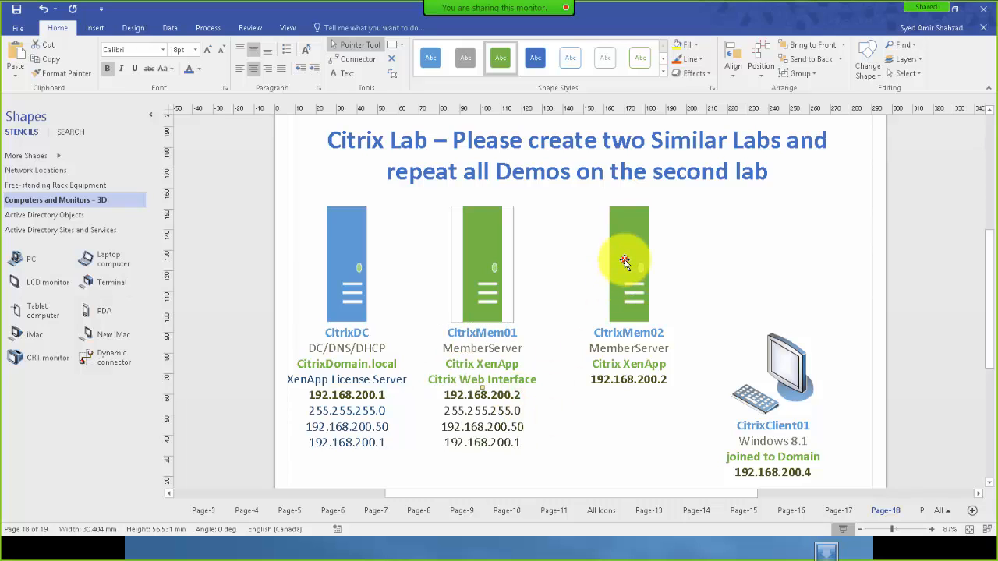
{"action": "left_click", "coordinate": [668, 380]}
{"action": "key", "text": "Return"}
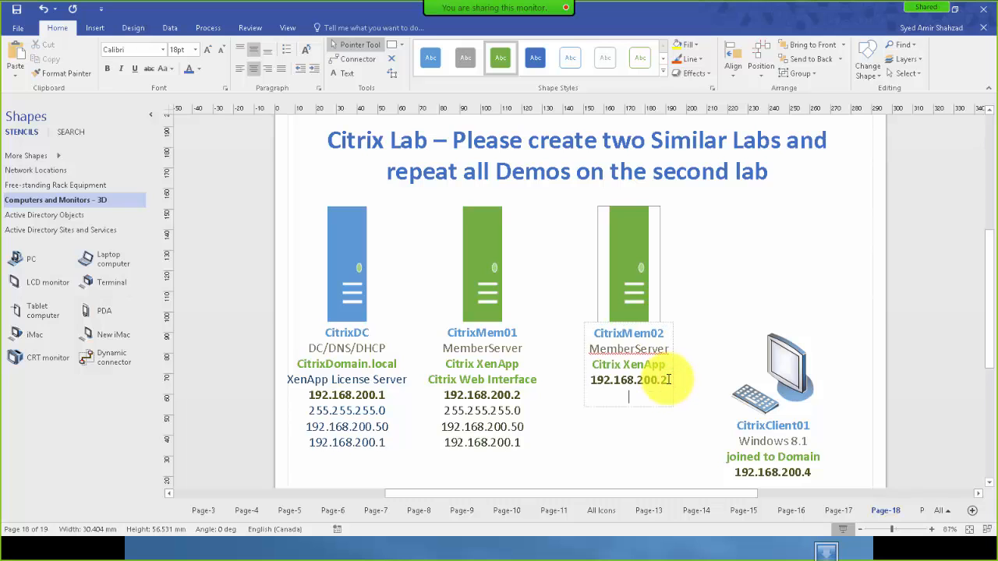
{"action": "key", "text": "ctrl+v"}
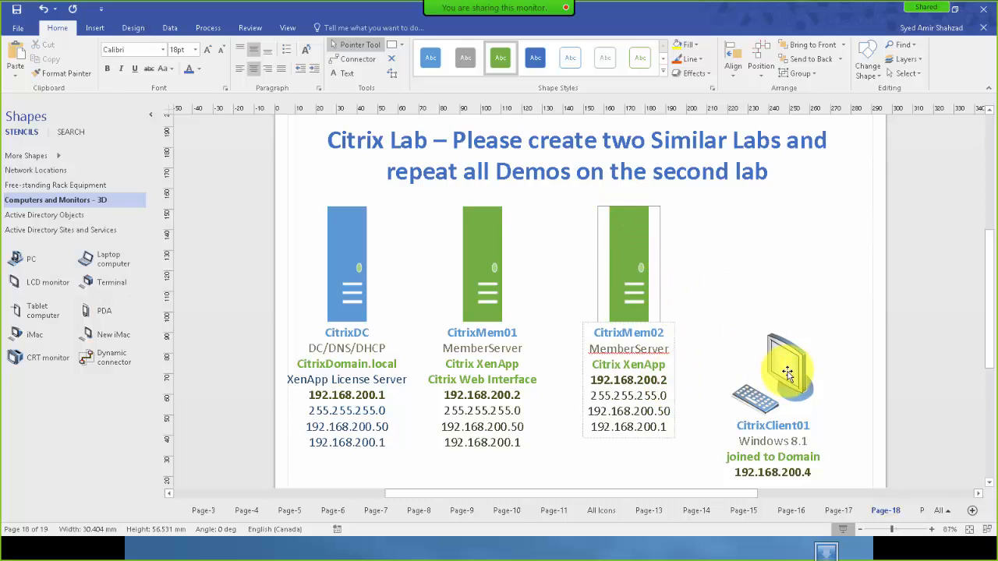
Move CitrixClient01 up and paste the network lines under its 192.168.200.4 address.
{"action": "left_click_drag", "start_coordinate": [793, 368], "coordinate": [790, 315]}
{"action": "double_click", "coordinate": [803, 344]}
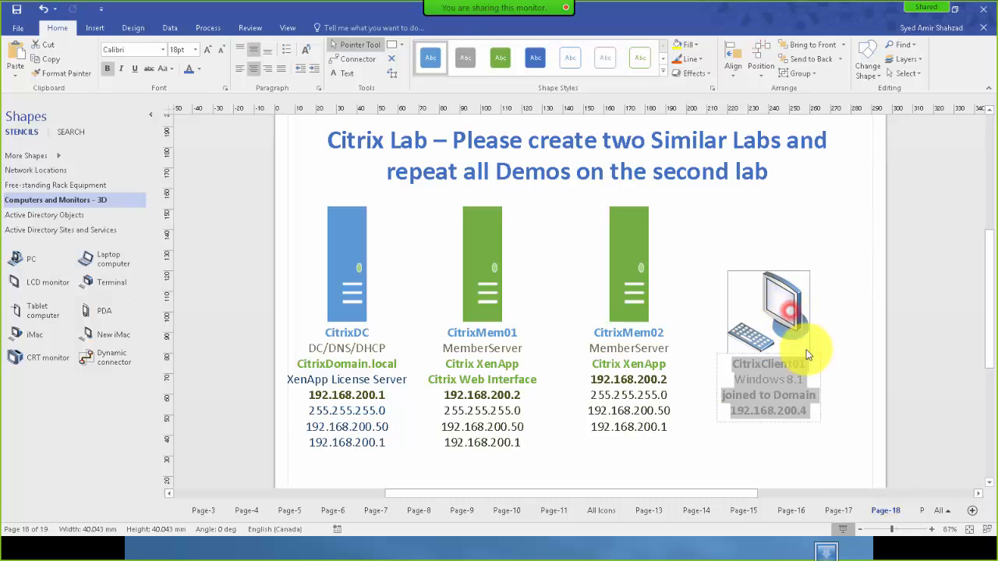
{"action": "left_click", "coordinate": [808, 409]}
{"action": "key", "text": "Return"}
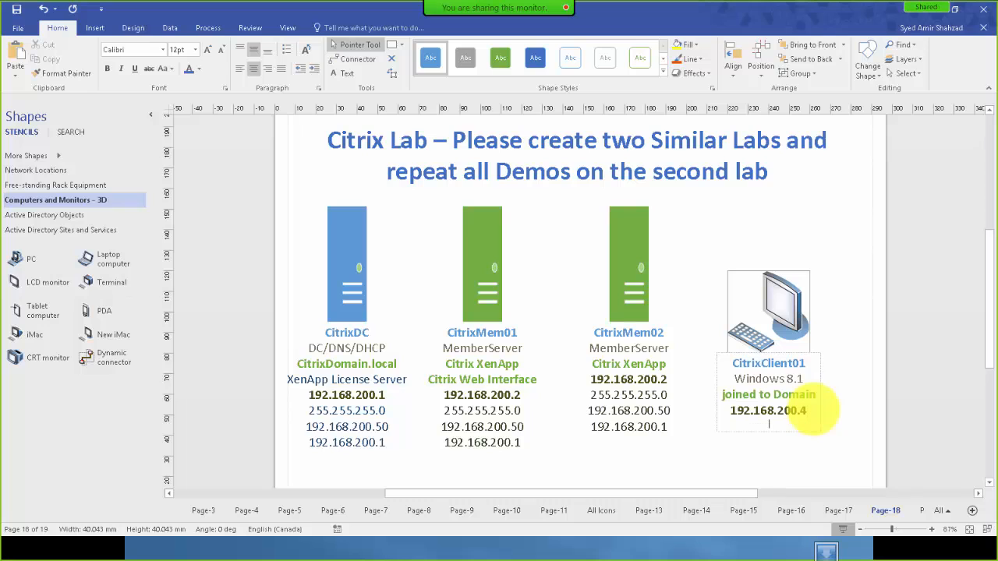
{"action": "key", "text": "ctrl+v"}
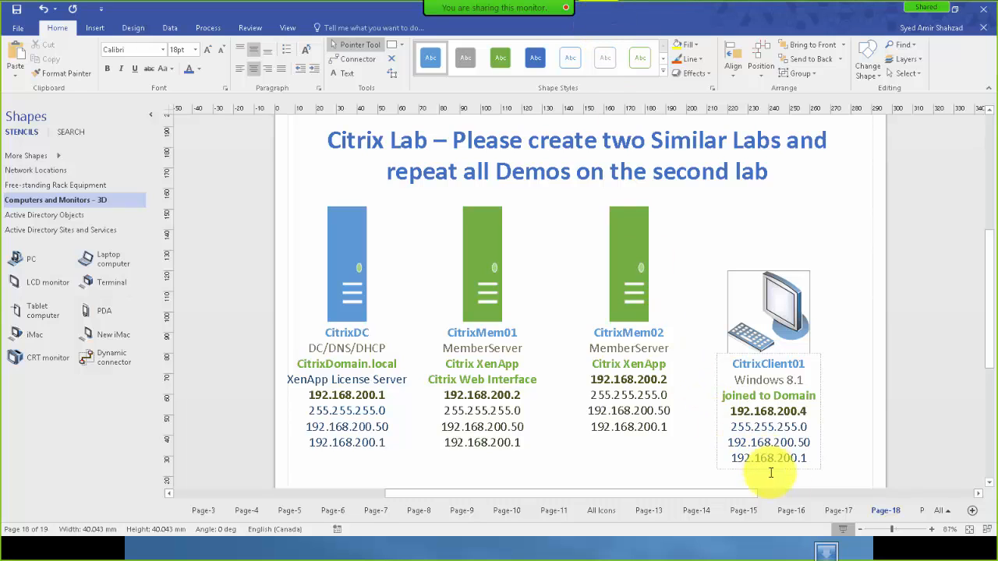
On Page-19, paste the mask, DNS and gateway lines under CitrixDC's IP address.
{"action": "left_click", "coordinate": [921, 511]}
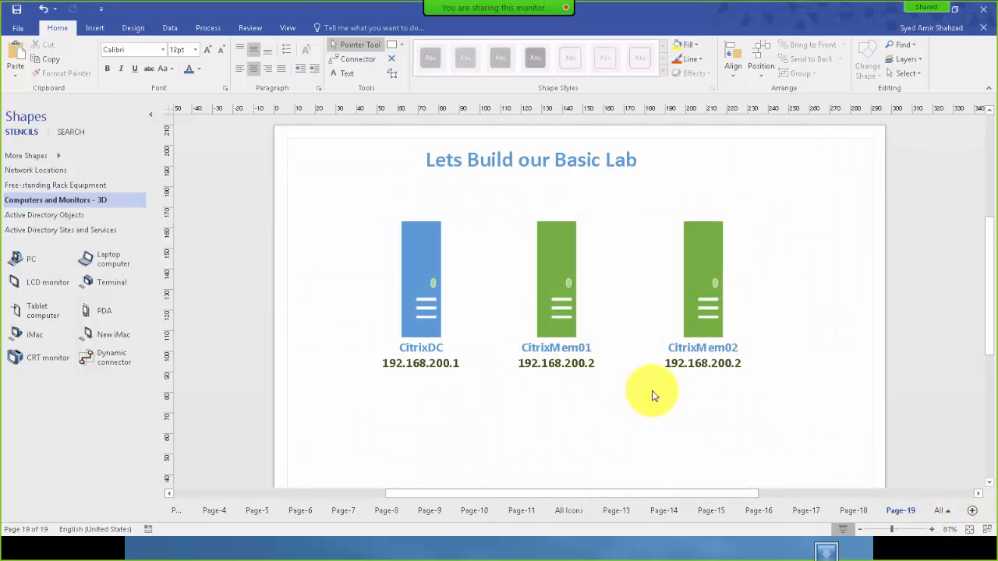
{"action": "double_click", "coordinate": [419, 293]}
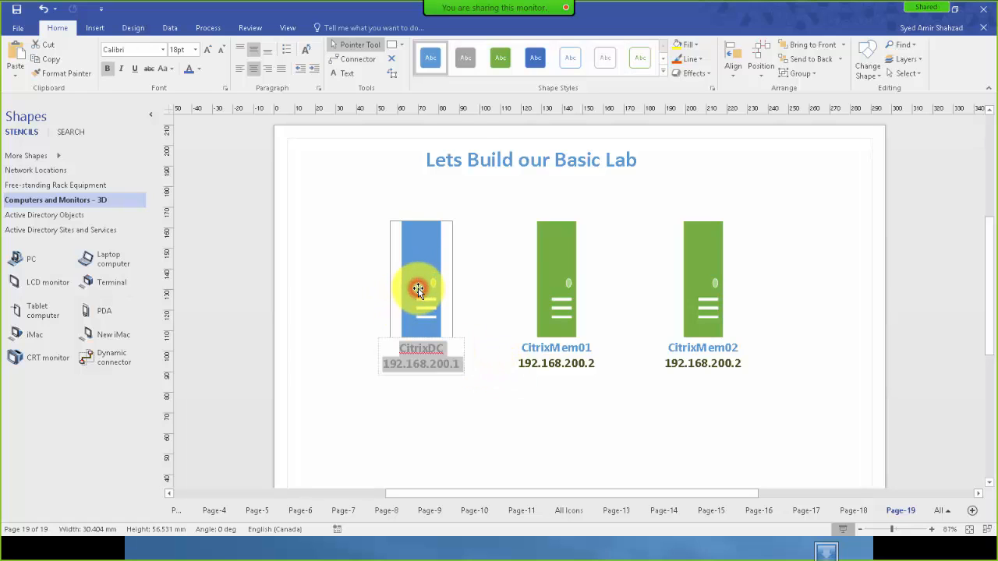
{"action": "left_click", "coordinate": [460, 368]}
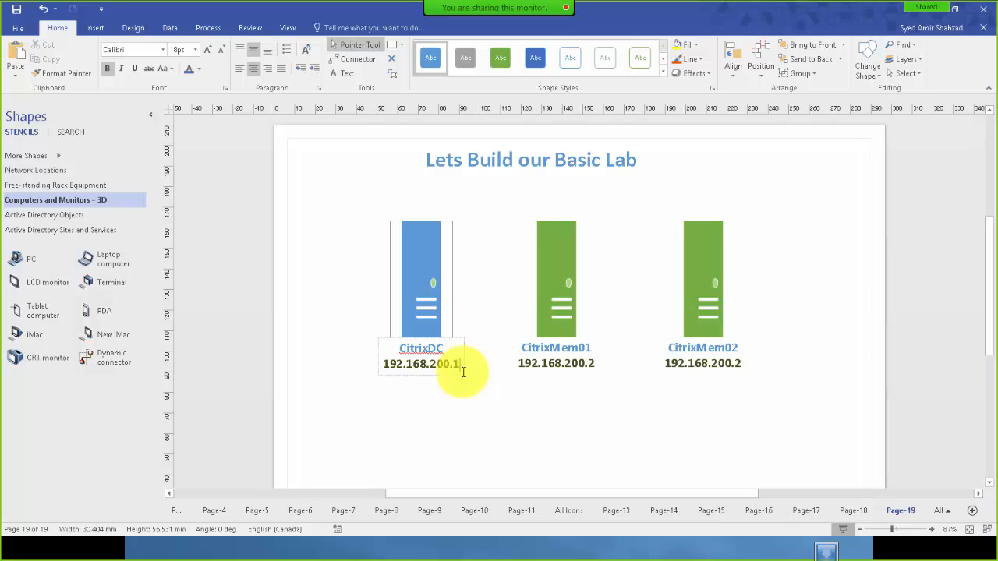
{"action": "key", "text": "Return"}
{"action": "key", "text": "ctrl+v"}
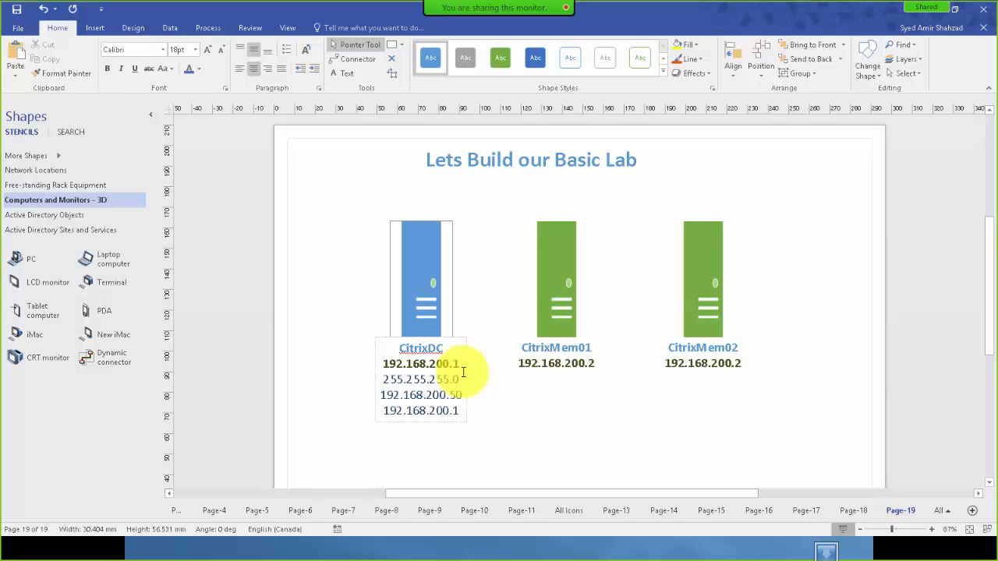
Paste the three network lines under CitrixMem01's IP address.
{"action": "left_click", "coordinate": [563, 274]}
{"action": "left_click", "coordinate": [597, 366]}
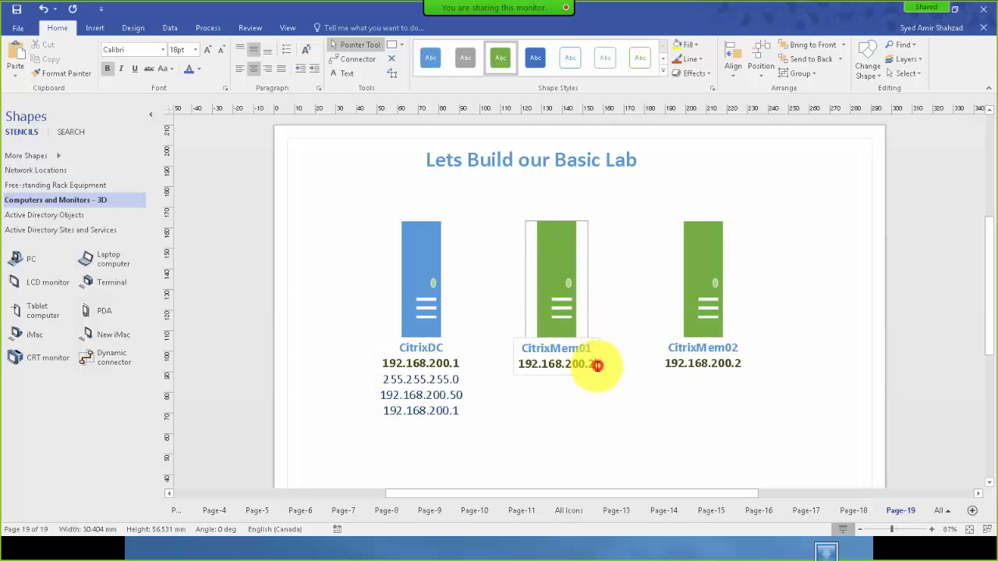
{"action": "key", "text": "Return"}
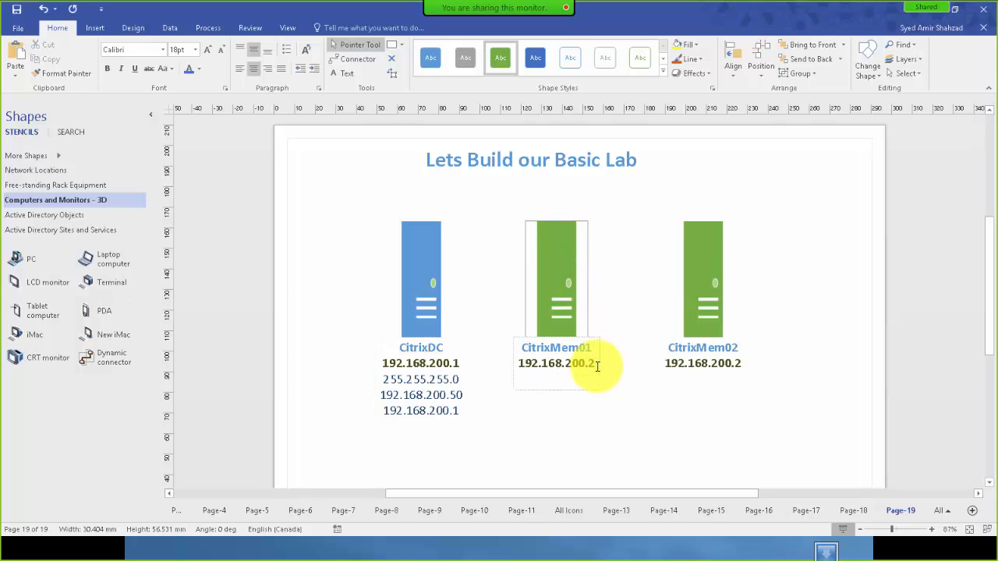
{"action": "type", "text": "255.255.255.0 192.168.200.50 192.168.200.1"}
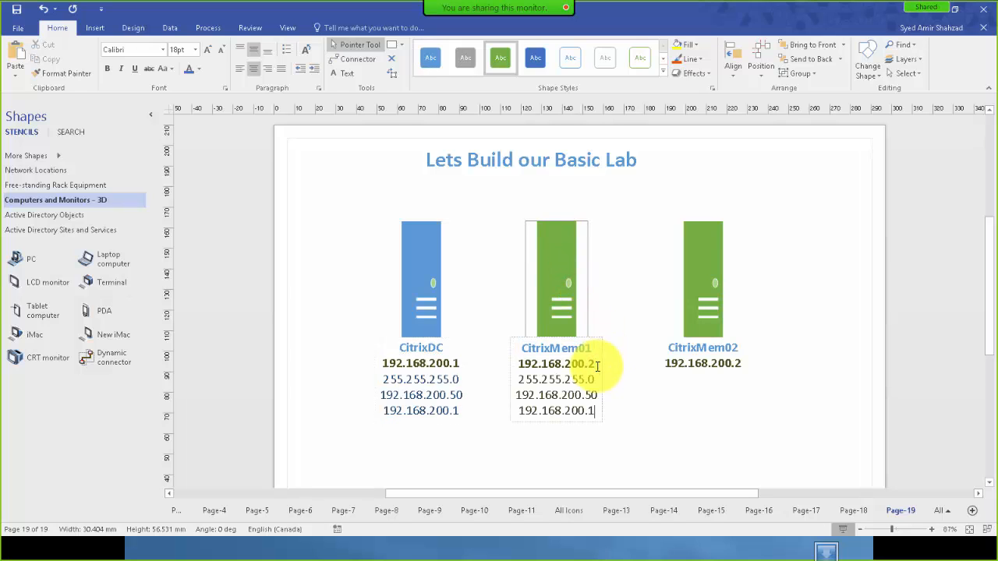
Paste the network lines into CitrixMem02's label, then bring VMware Workstation over Visio.
{"action": "double_click", "coordinate": [698, 287]}
{"action": "left_click", "coordinate": [744, 361]}
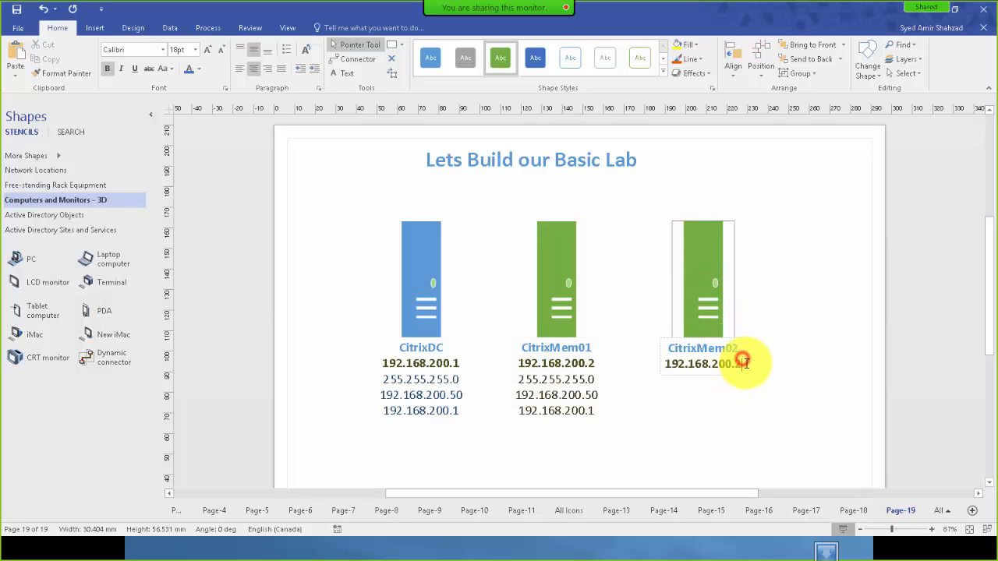
{"action": "key", "text": "Return"}
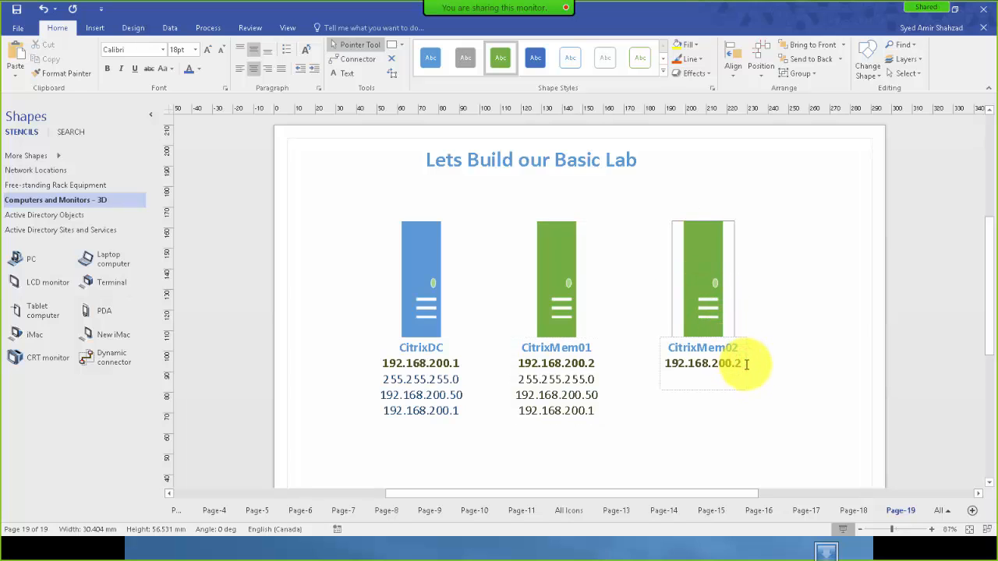
{"action": "type", "text": "255.255.255.0 192.168.200.50 192.168.200.1"}
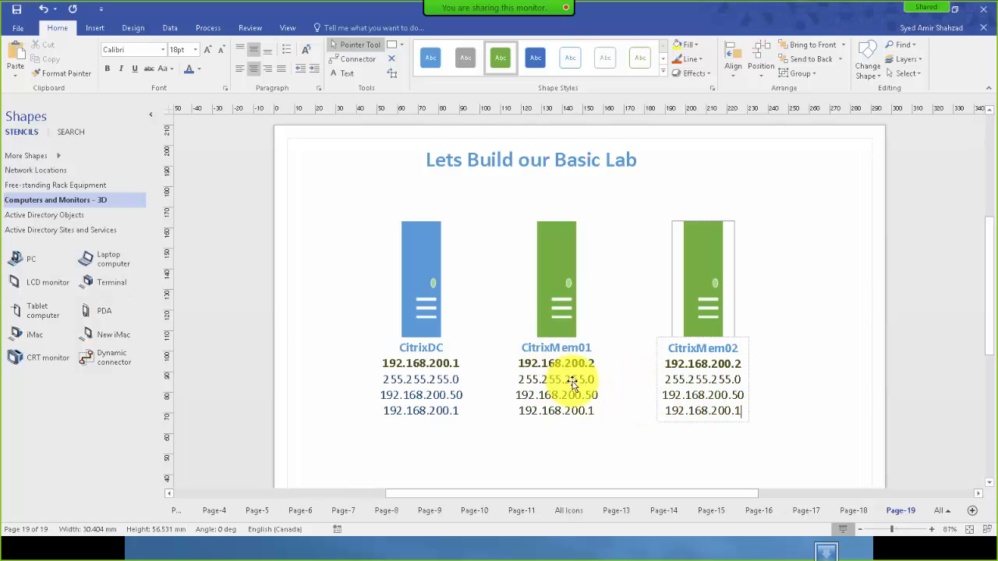
{"action": "left_click", "coordinate": [802, 366]}
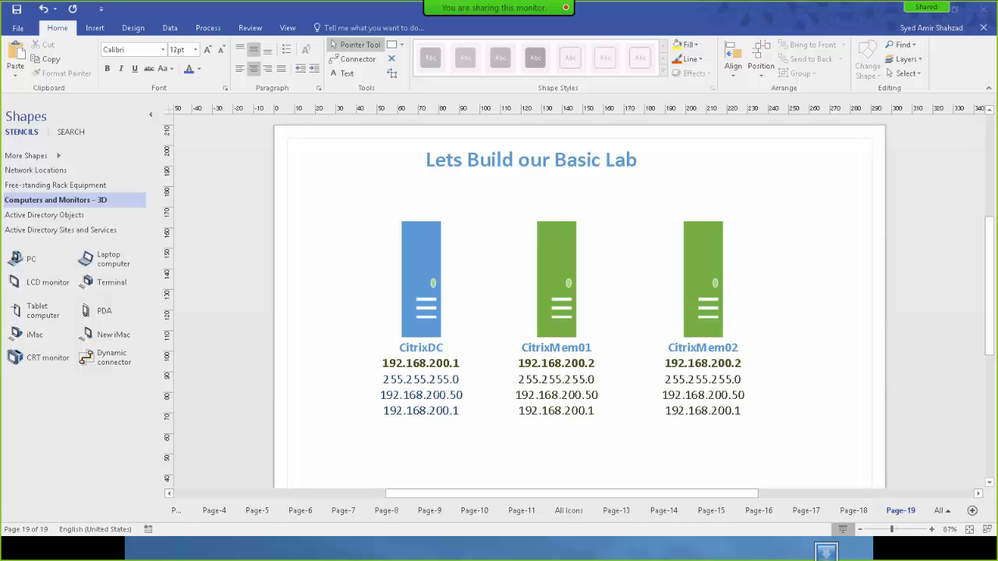
{"action": "left_click_drag", "start_coordinate": [997, 81], "coordinate": [558, 46]}
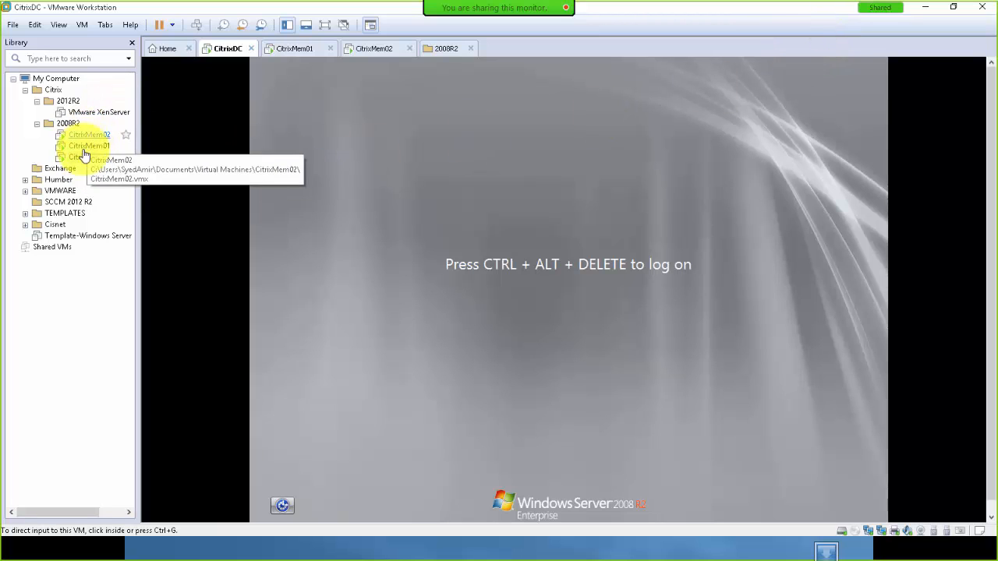
Close the 2008R2 tab and log on to CitrixDC as Administrator via Ctrl+Alt+Del.
{"action": "left_click", "coordinate": [533, 266]}
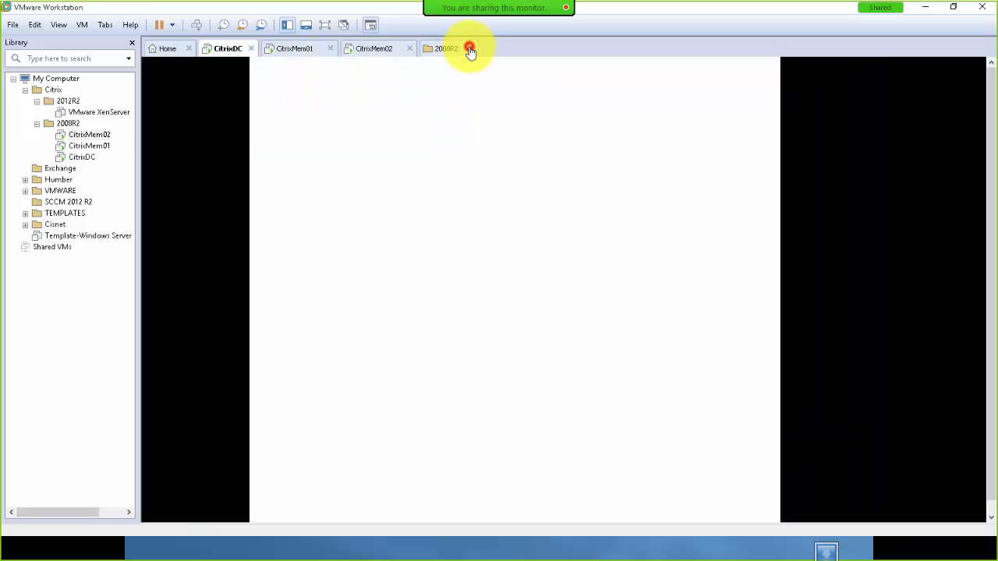
{"action": "left_click", "coordinate": [471, 48]}
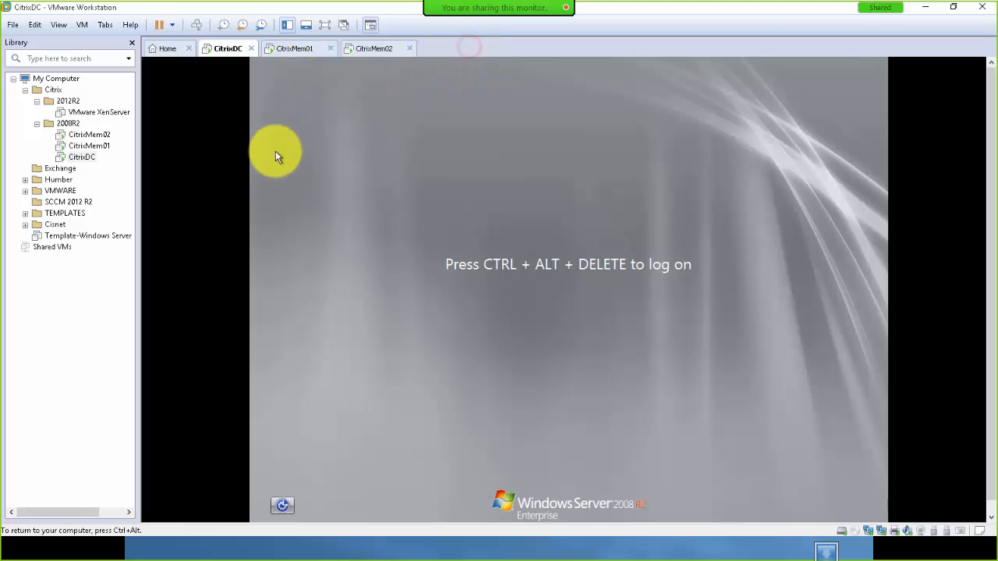
{"action": "left_click", "coordinate": [196, 25]}
{"action": "left_click", "coordinate": [514, 330]}
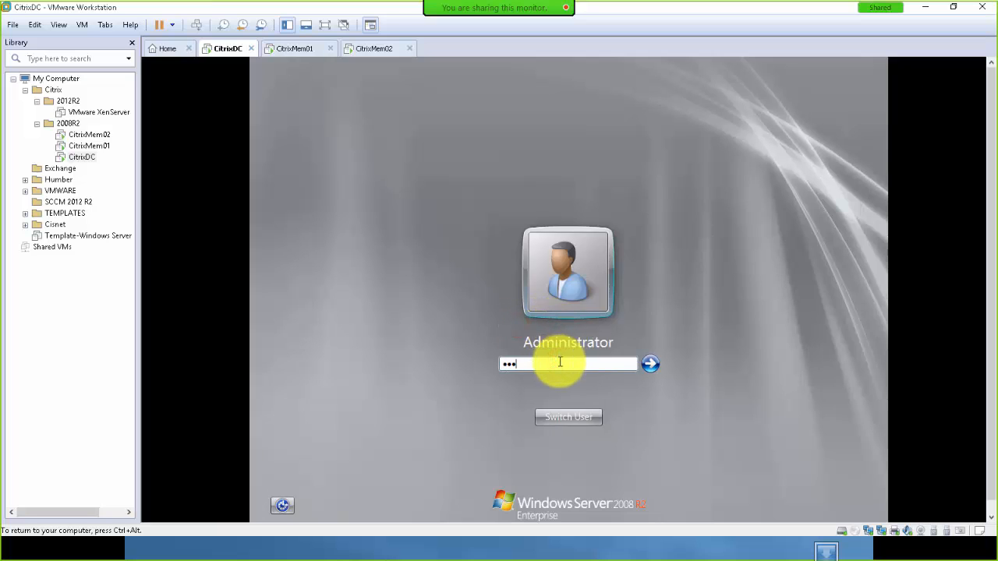
{"action": "key", "text": "Return"}
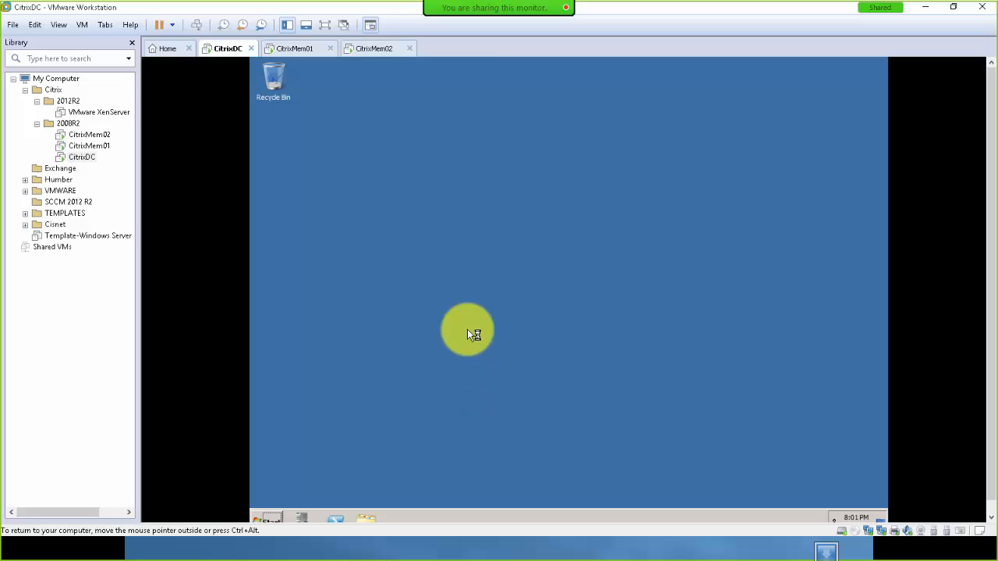
Sign in to the CitrixMem01 virtual machine as Administrator.
{"action": "left_click", "coordinate": [293, 50]}
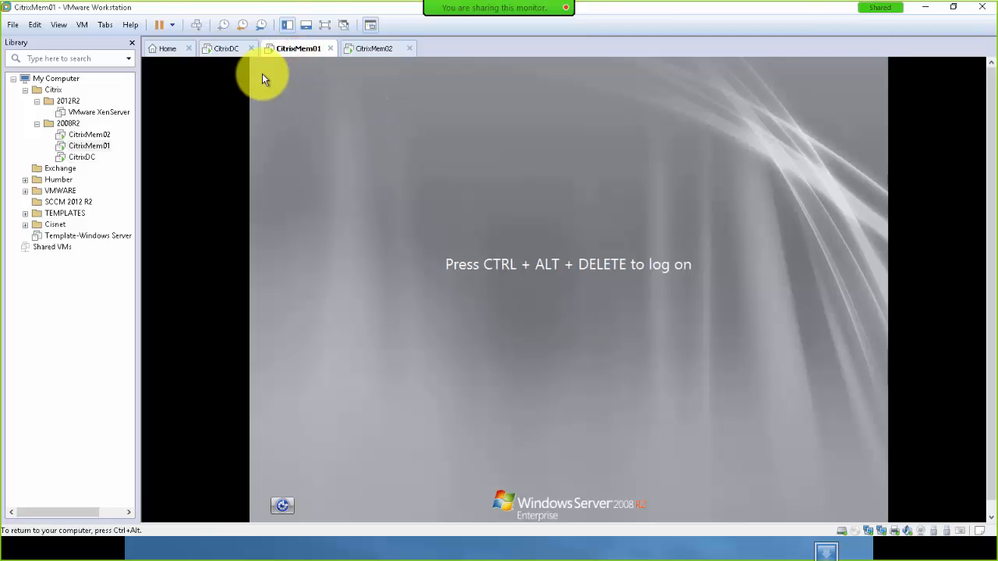
{"action": "left_click", "coordinate": [197, 27]}
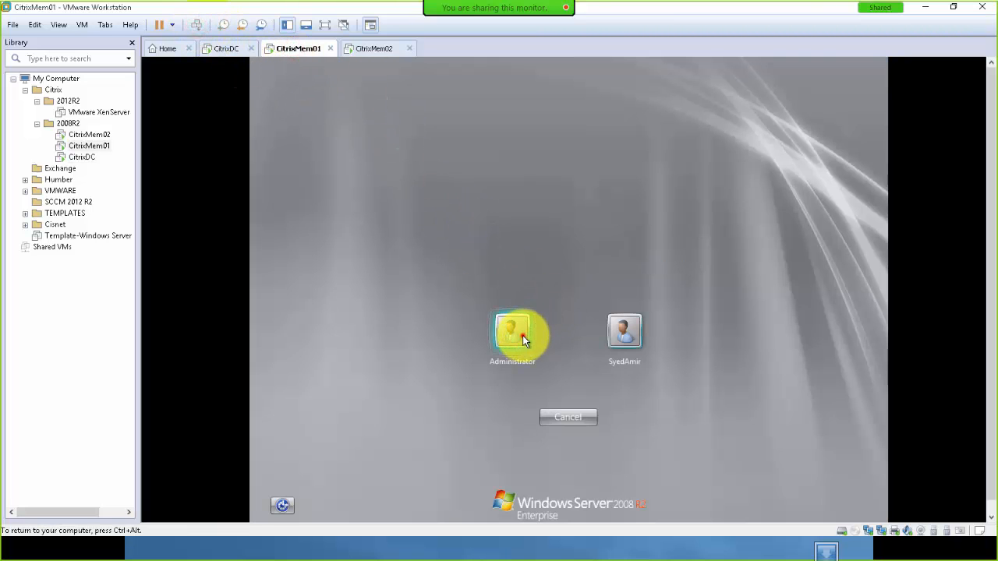
{"action": "left_click", "coordinate": [522, 336]}
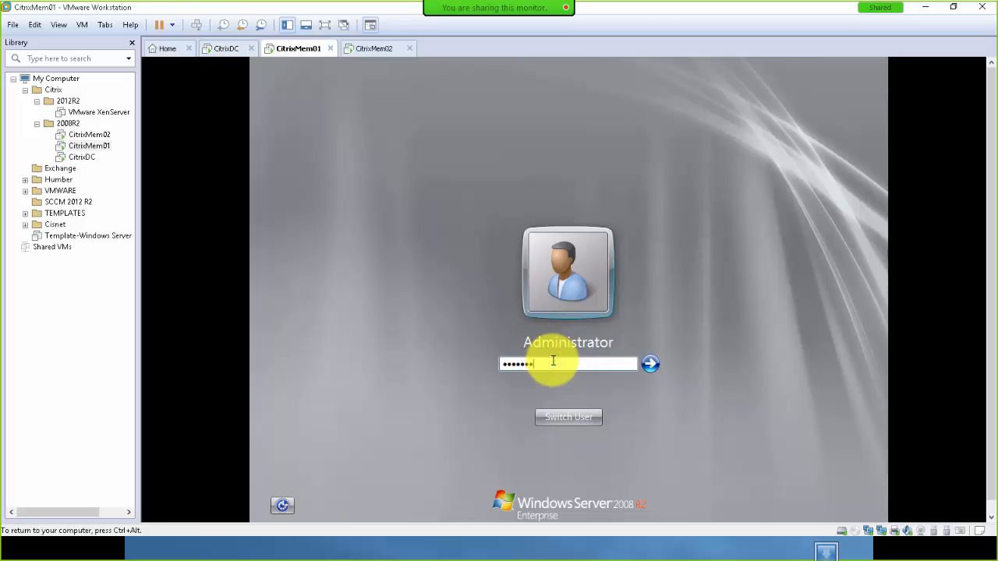
{"action": "key", "text": "Return"}
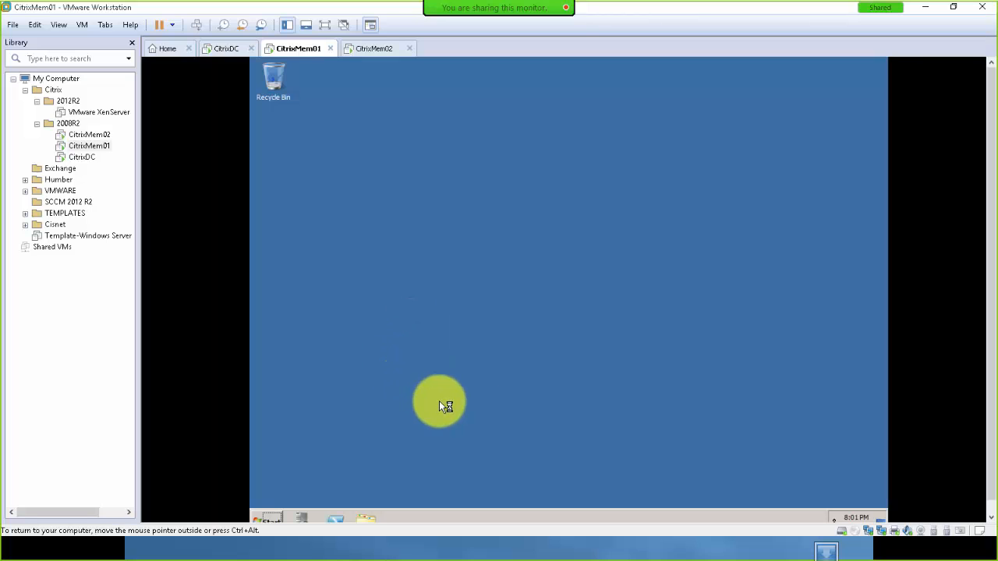
Wake CitrixMem02 to its logon screen, then return to the Workstation Home page.
{"action": "left_click", "coordinate": [375, 51]}
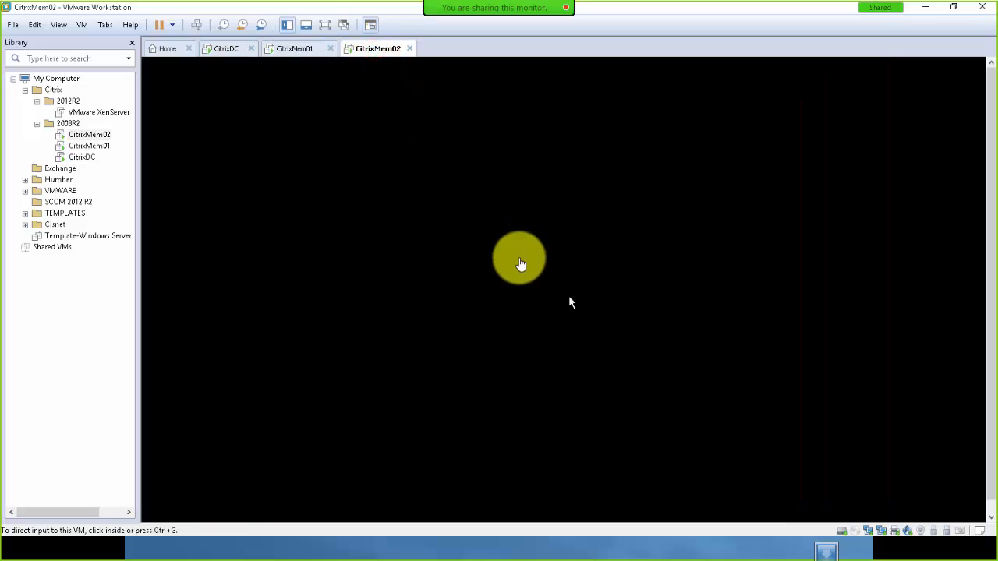
{"action": "left_click", "coordinate": [553, 282]}
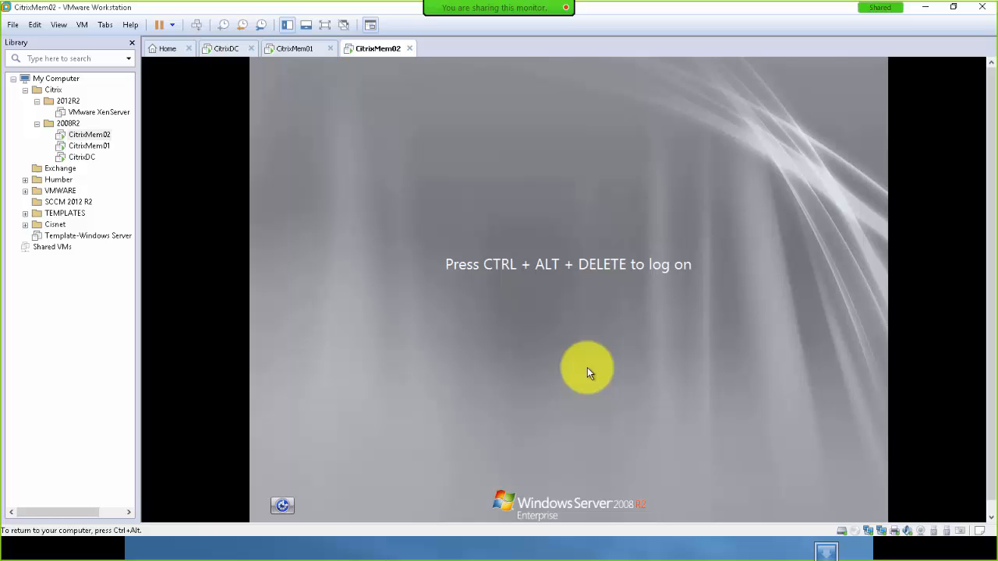
{"action": "left_click", "coordinate": [164, 49]}
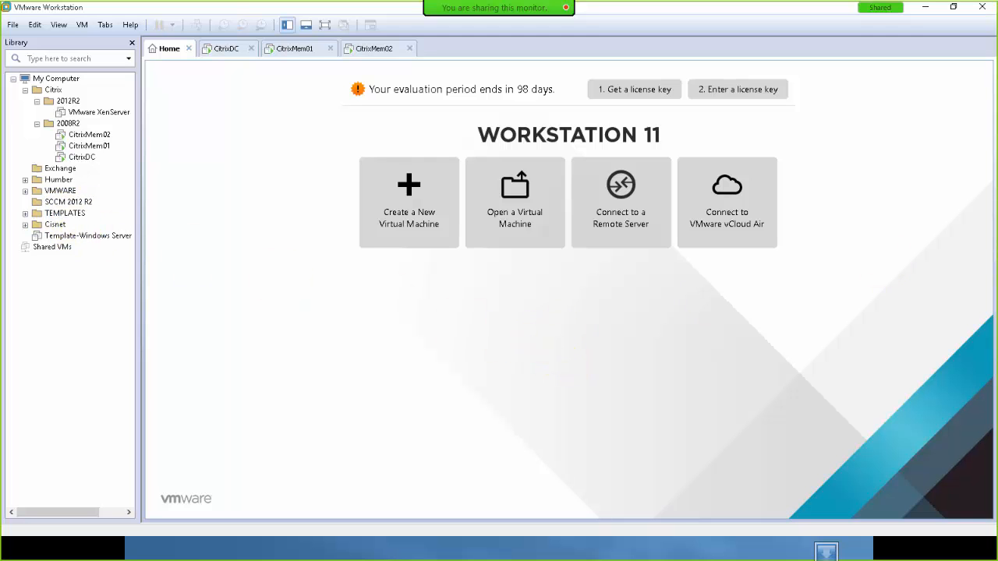
{"action": "left_click_drag", "start_coordinate": [997, 117], "coordinate": [379, 75]}
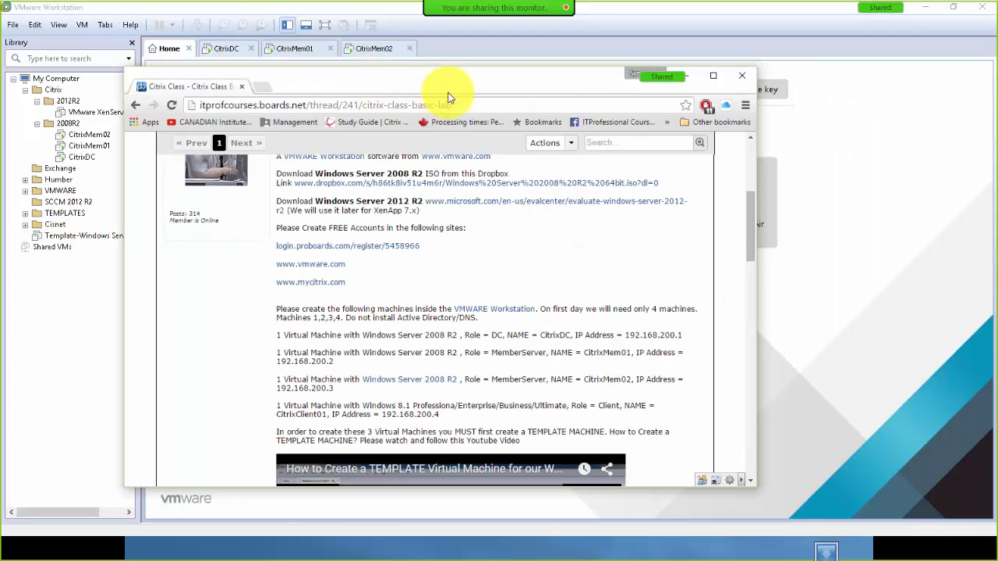
{"action": "double_click", "coordinate": [510, 84]}
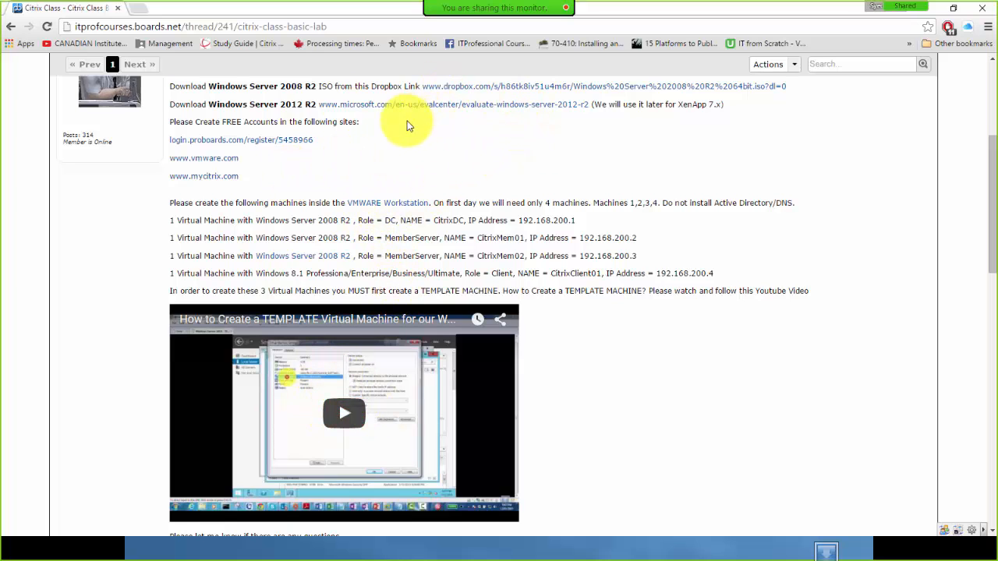
{"action": "left_click_drag", "start_coordinate": [304, 86], "coordinate": [351, 87]}
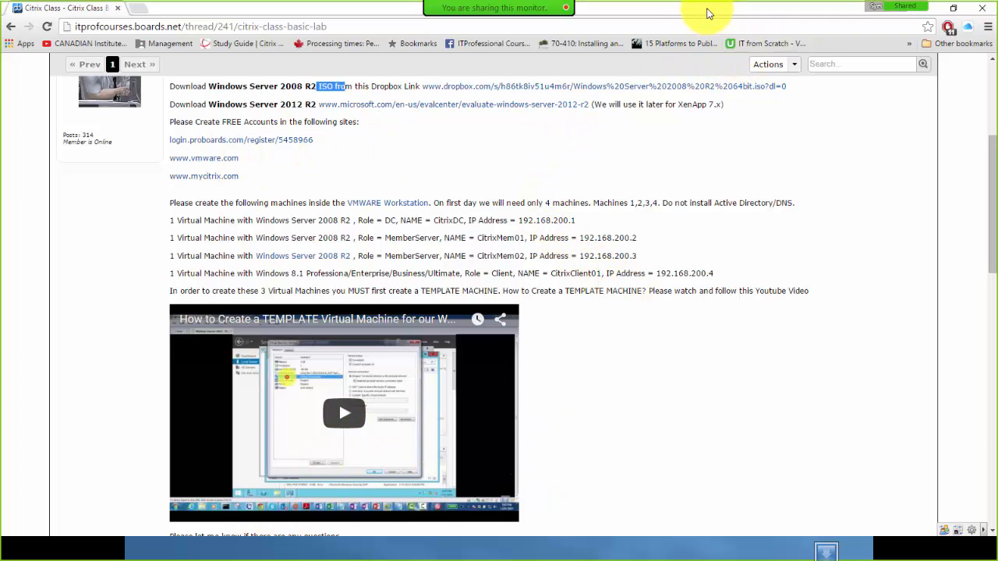
{"action": "key", "text": "alt+Tab"}
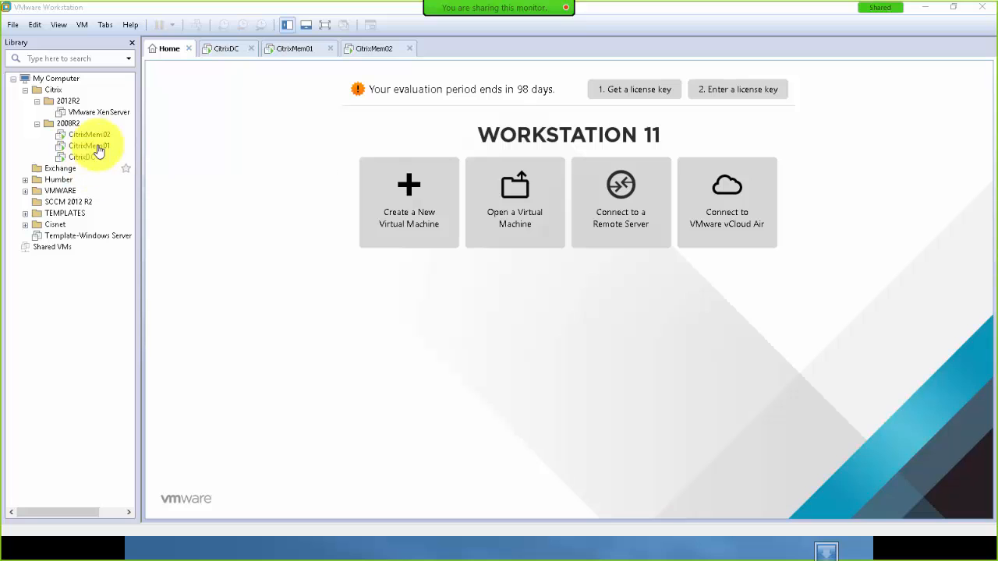
On the CitrixDC tab, hide the library and open Configure networking to show Network Connections.
{"action": "left_click", "coordinate": [225, 49]}
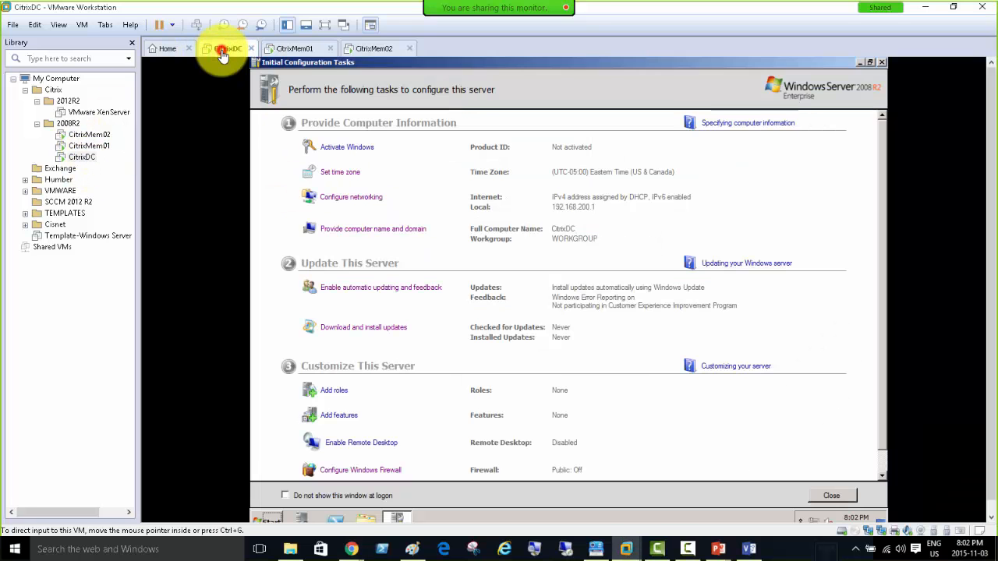
{"action": "left_click", "coordinate": [132, 44]}
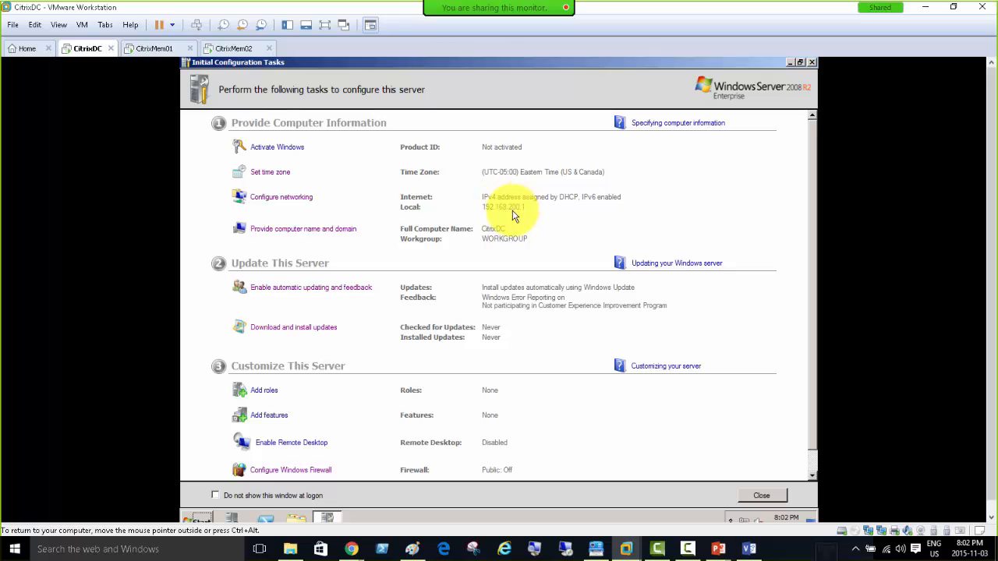
{"action": "left_click", "coordinate": [285, 198]}
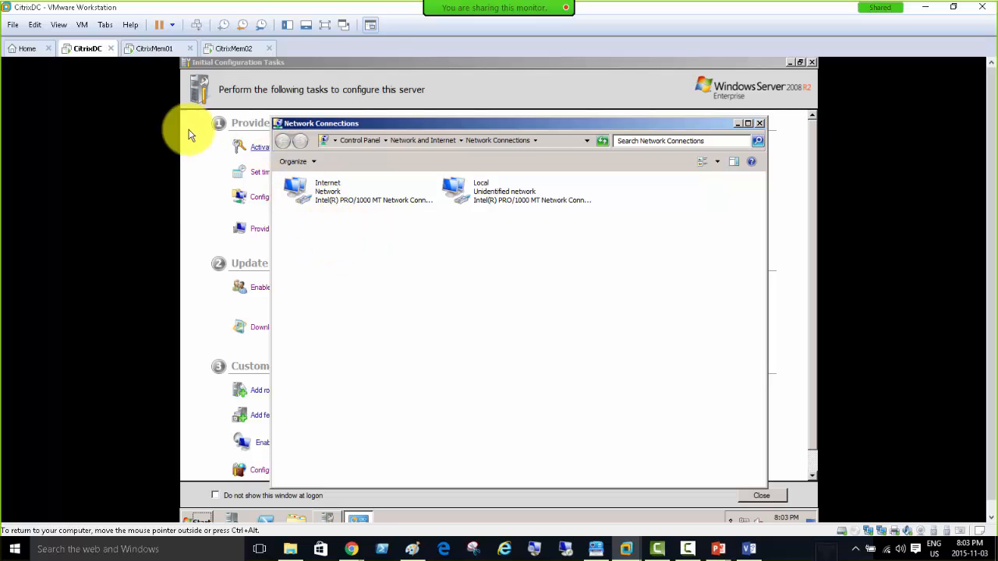
{"action": "right_click", "coordinate": [83, 49]}
Switch CitrixDC's first network adapter from NAT to Custom: VMnet14 and apply it.
{"action": "left_click", "coordinate": [125, 217]}
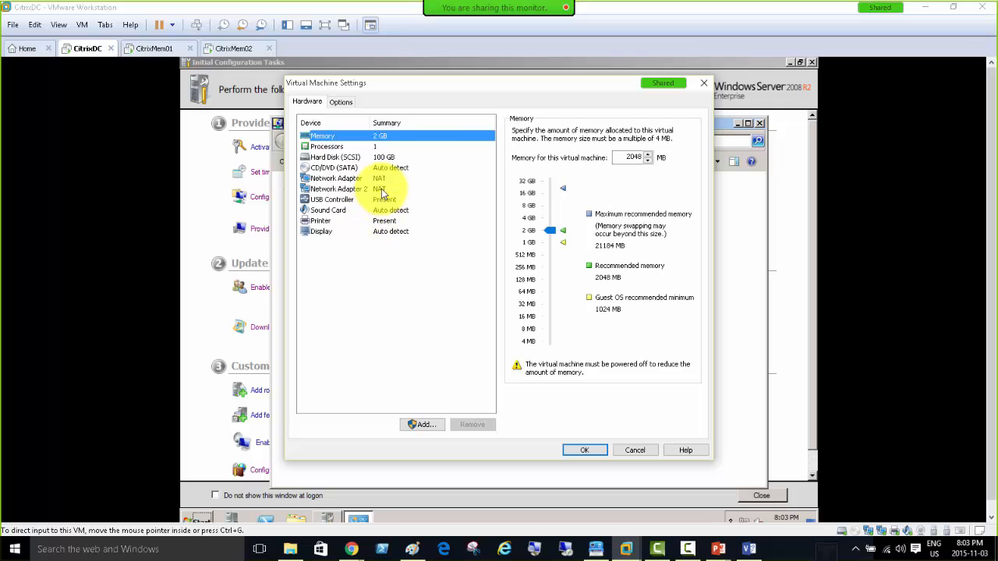
{"action": "left_click", "coordinate": [344, 178]}
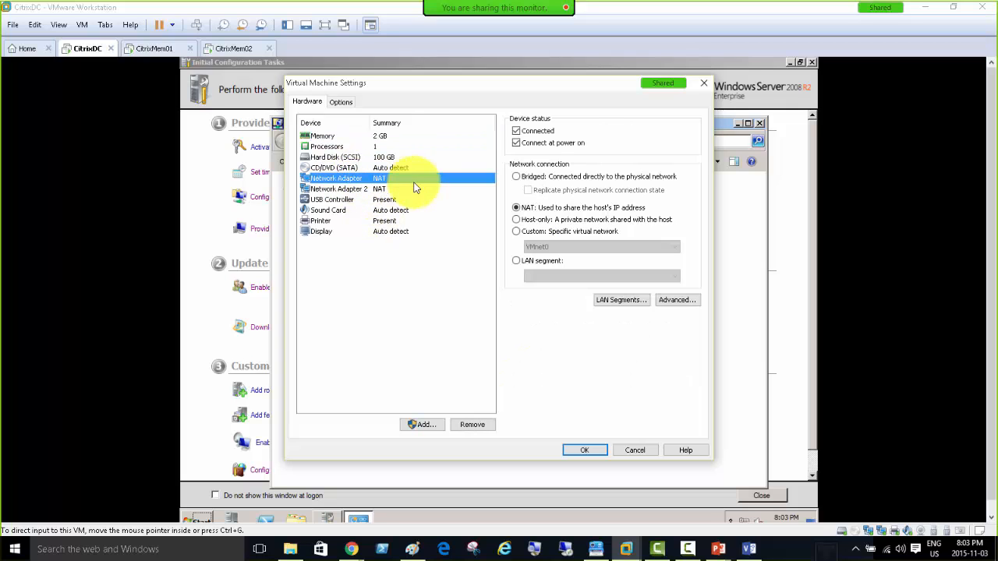
{"action": "left_click", "coordinate": [517, 232]}
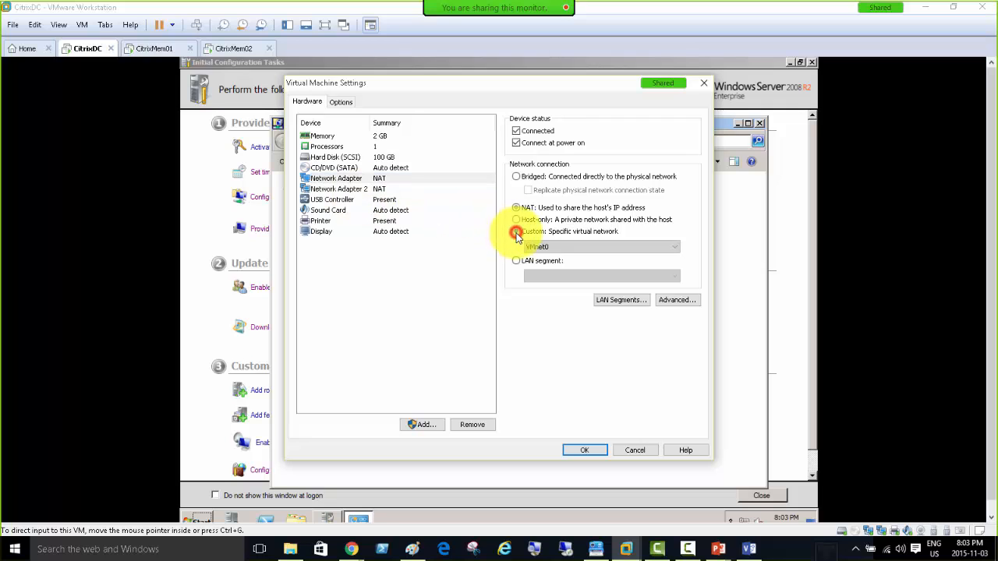
{"action": "left_click", "coordinate": [552, 248]}
{"action": "left_click", "coordinate": [562, 372]}
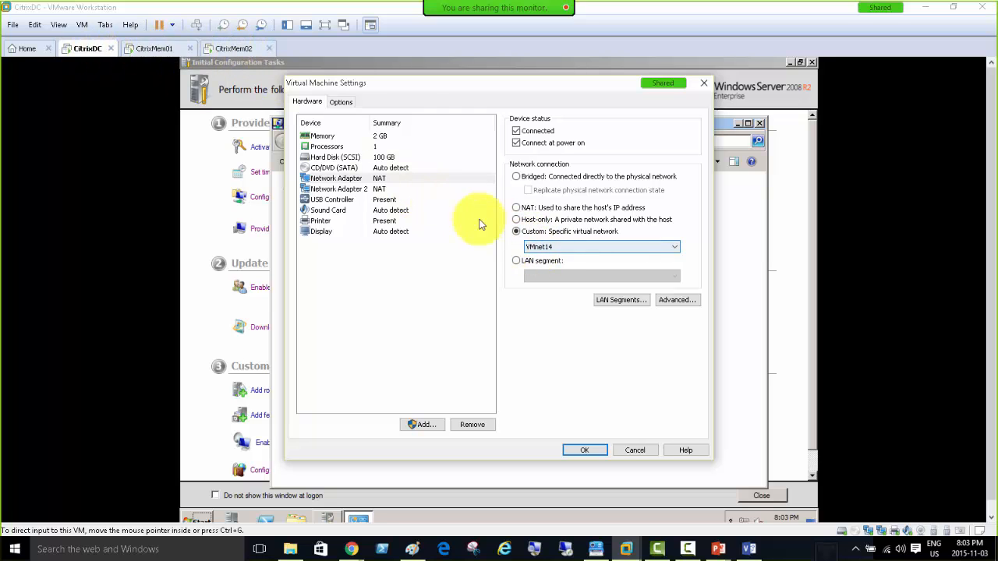
{"action": "left_click", "coordinate": [540, 248]}
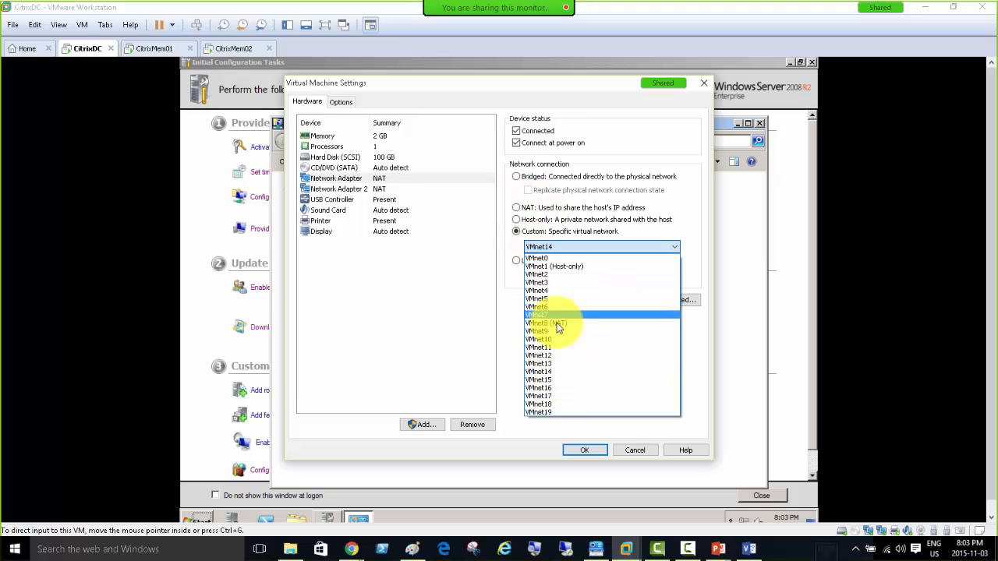
{"action": "left_click", "coordinate": [568, 371]}
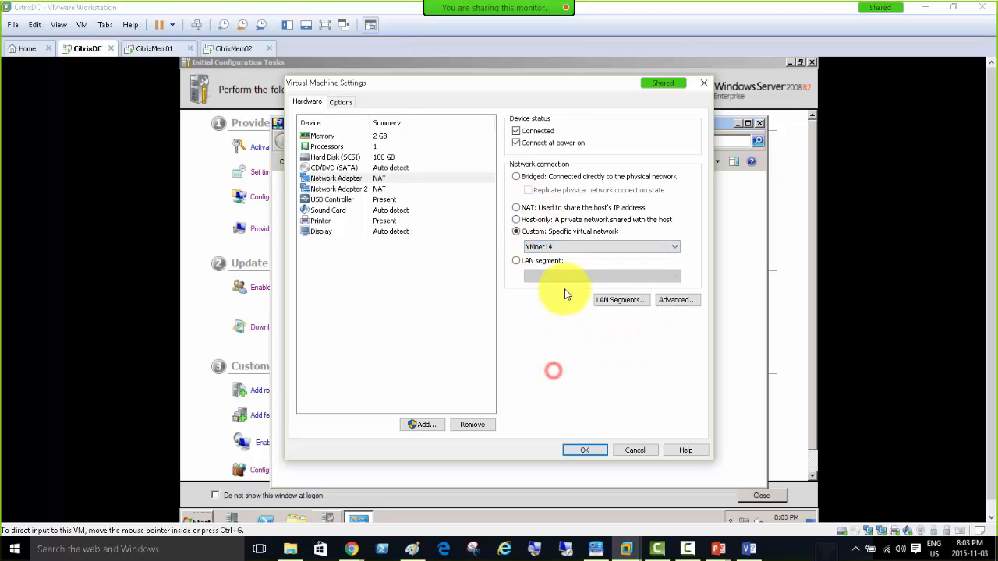
{"action": "left_click", "coordinate": [516, 220]}
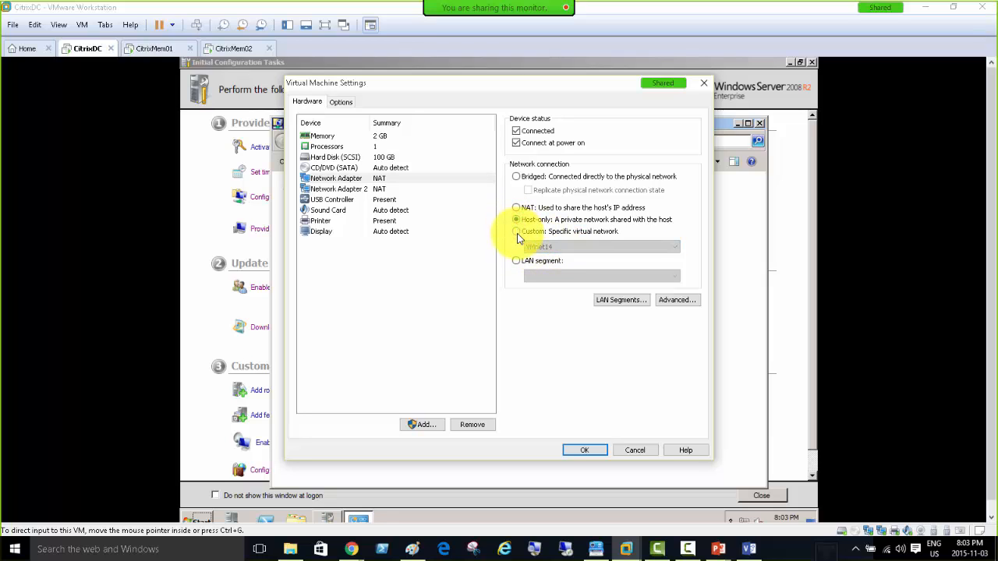
{"action": "left_click", "coordinate": [516, 207]}
{"action": "left_click", "coordinate": [517, 231]}
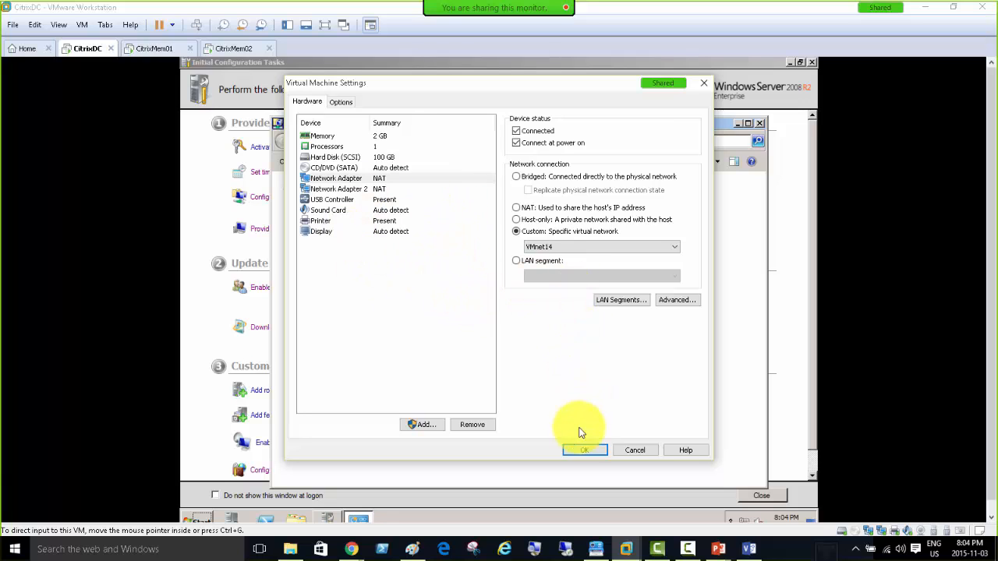
{"action": "left_click", "coordinate": [584, 451]}
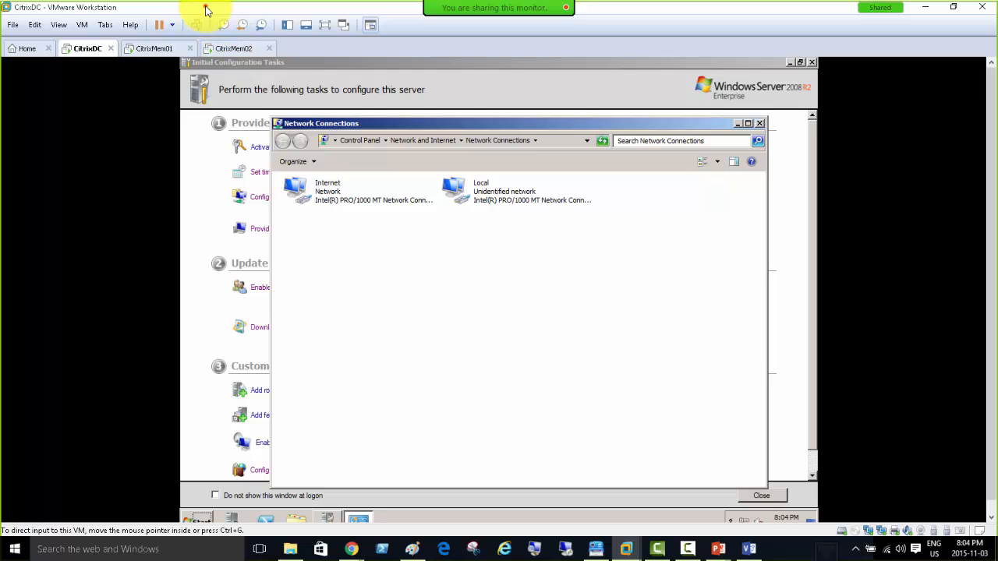
Restore the window, show the library, and open VMware XenServer under Citrix > 2012R2.
{"action": "mouse_move", "coordinate": [205, 7]}
{"action": "left_mouse_down"}
{"action": "mouse_move", "coordinate": [220, 66]}
{"action": "mouse_move", "coordinate": [221, 8]}
{"action": "left_mouse_up"}
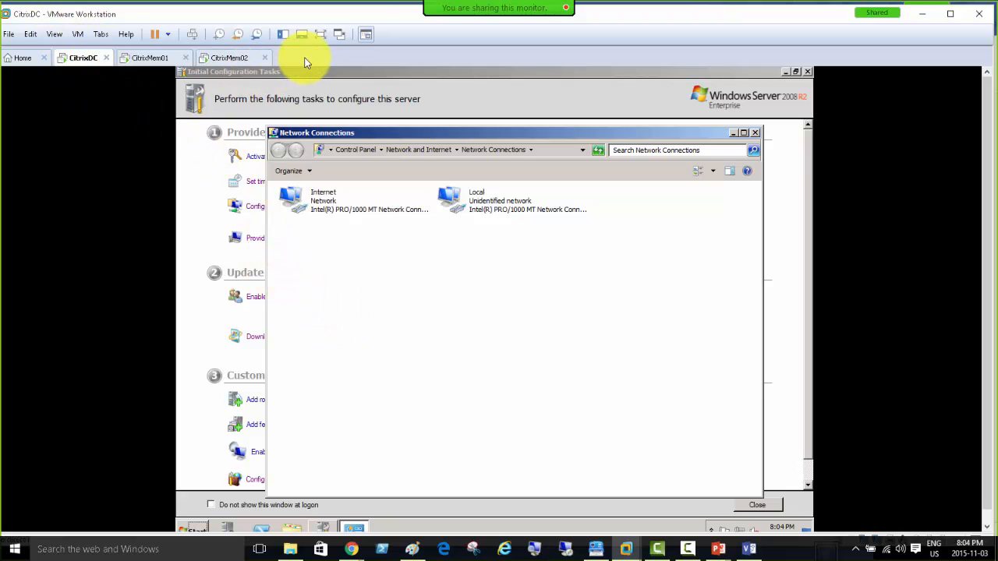
{"action": "left_click", "coordinate": [283, 34]}
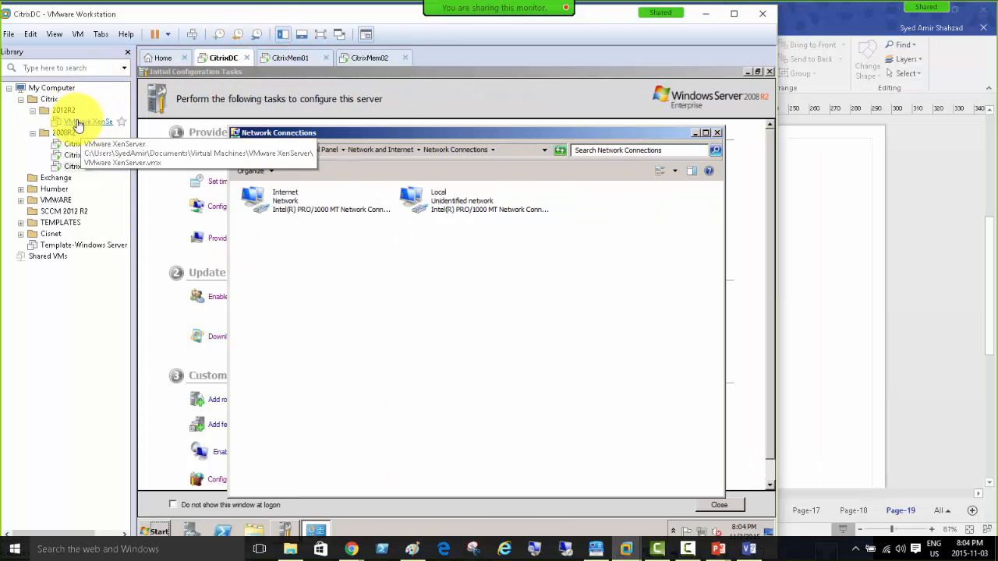
{"action": "left_click", "coordinate": [80, 124]}
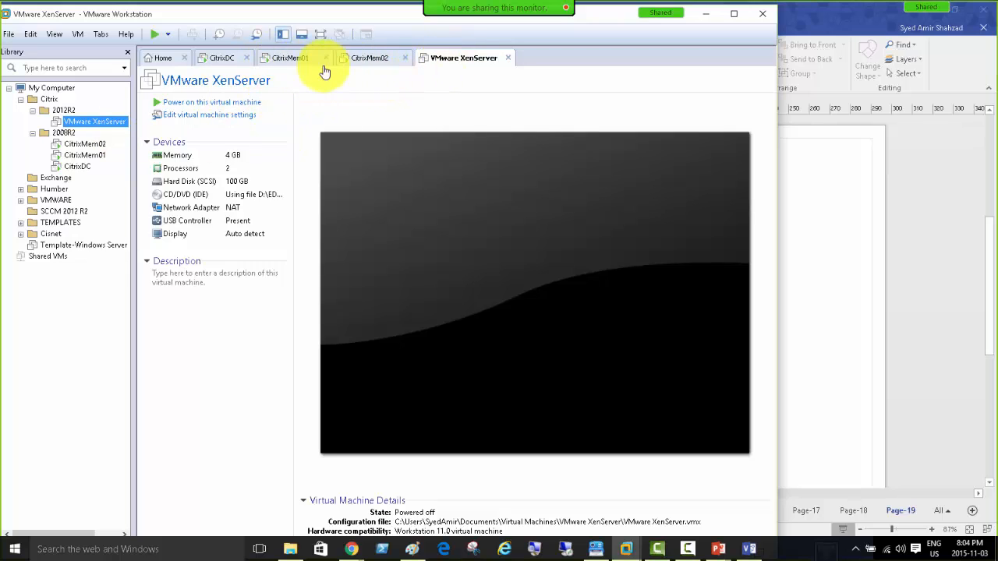
Power on VMware XenServer, maximize Workstation, and go back to the CitrixDC console.
{"action": "left_click", "coordinate": [207, 103]}
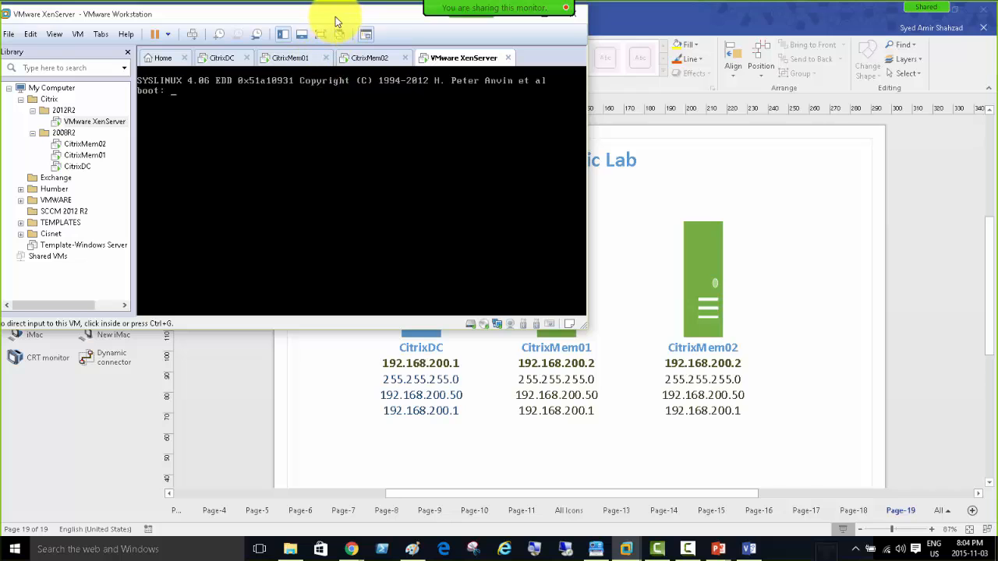
{"action": "double_click", "coordinate": [335, 14]}
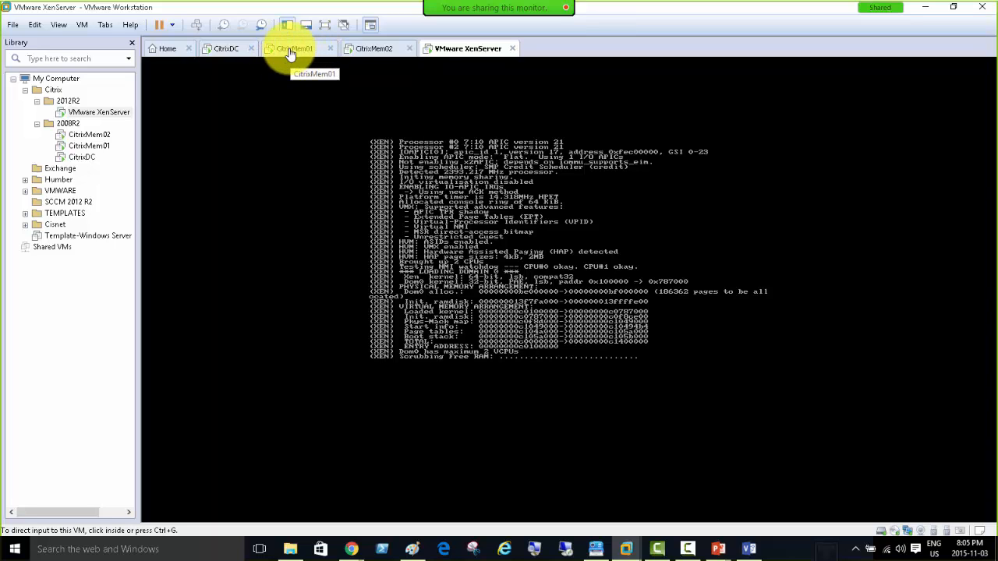
{"action": "left_click", "coordinate": [292, 50]}
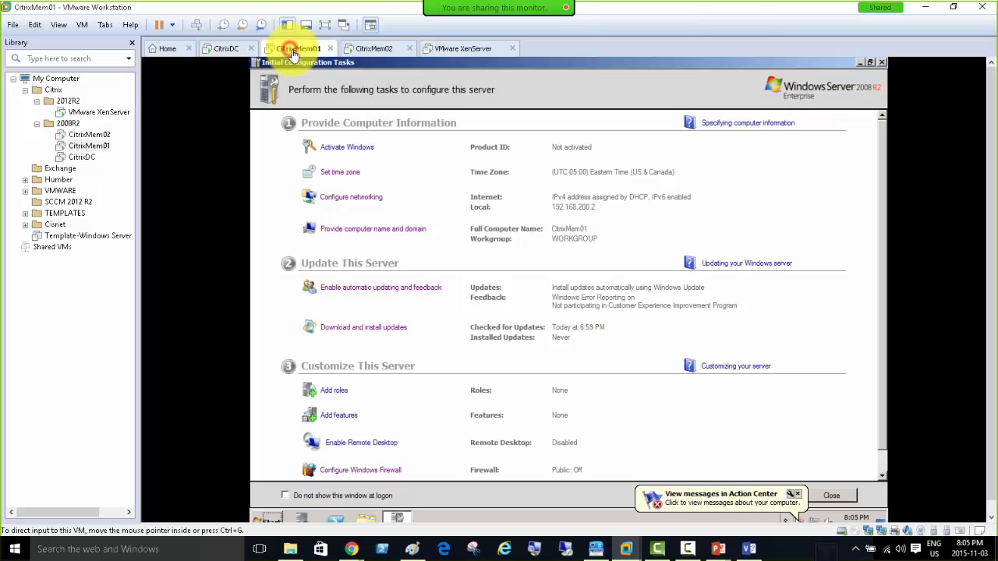
{"action": "left_click", "coordinate": [461, 49]}
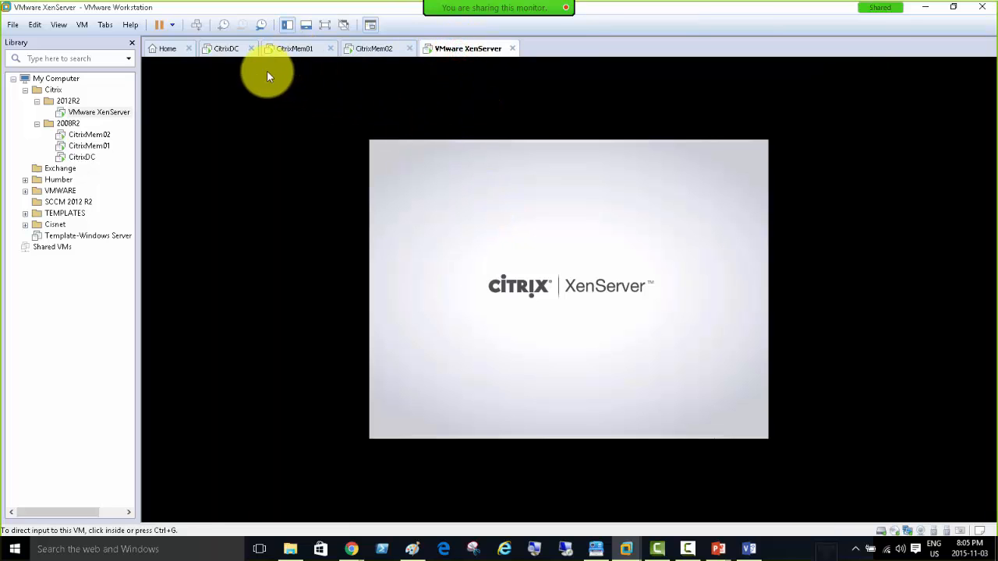
{"action": "left_click", "coordinate": [223, 49]}
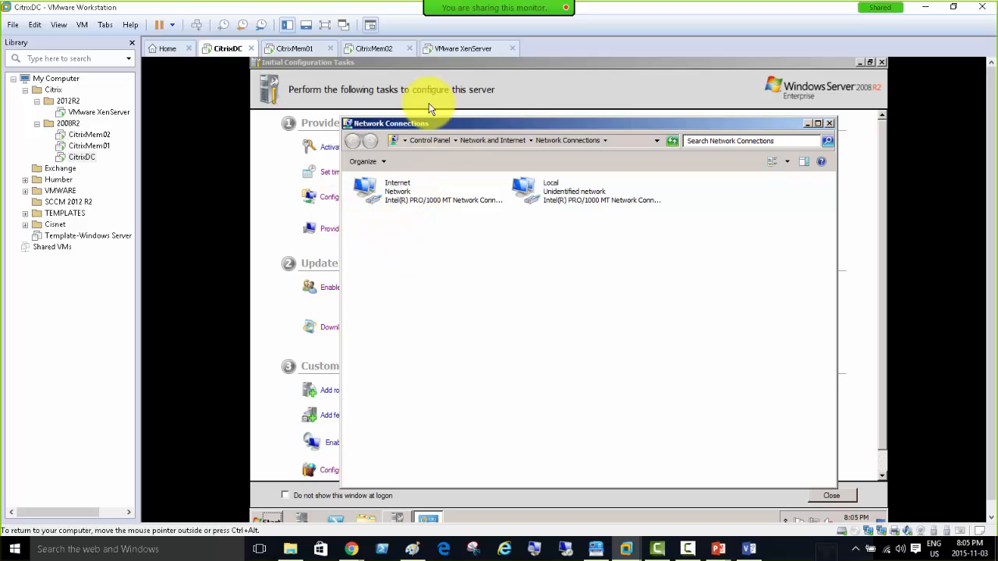
Check the XenServer tab for the booted 6.2 console at management IP 192.168.200.200.
{"action": "left_click", "coordinate": [450, 50]}
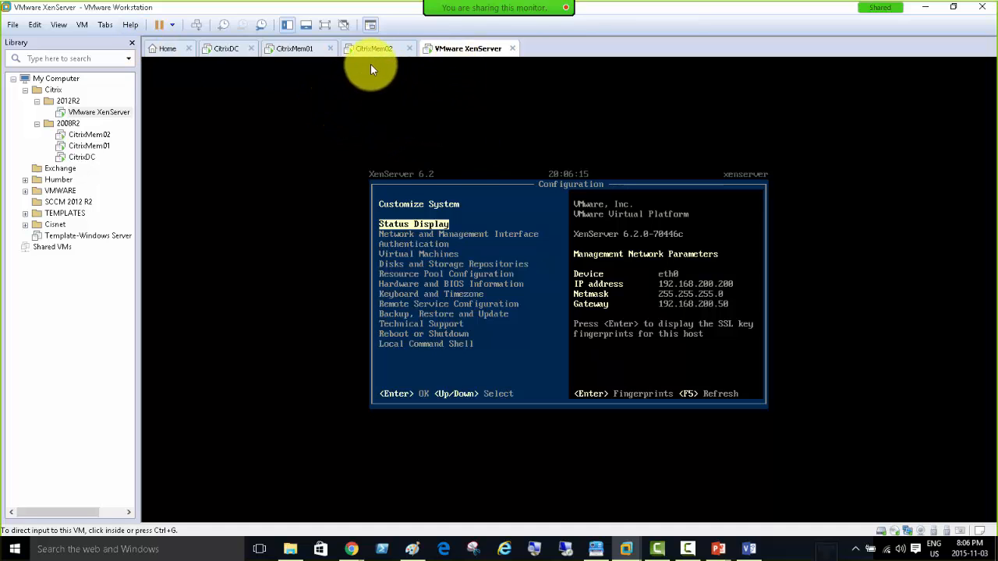
Start a new Paint window and draw two tall side-by-side rectangles.
{"action": "right_click", "coordinate": [411, 550]}
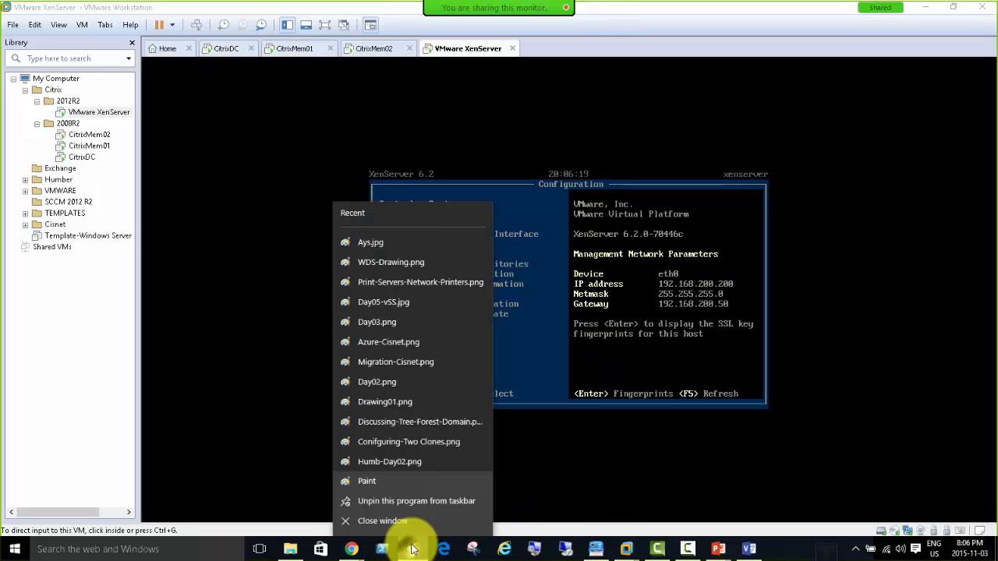
{"action": "left_click", "coordinate": [379, 483]}
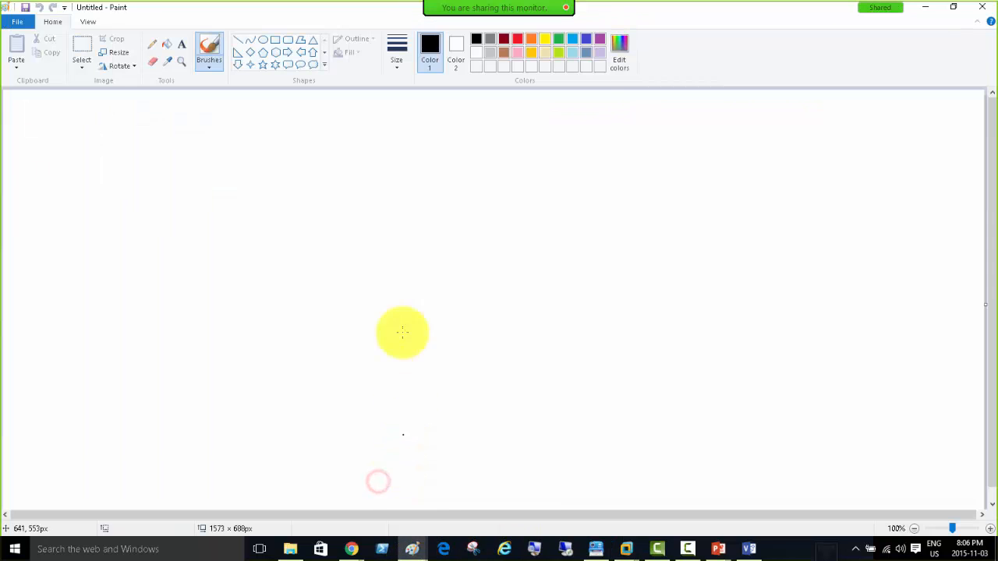
{"action": "left_click", "coordinate": [275, 41]}
{"action": "left_click_drag", "start_coordinate": [201, 156], "coordinate": [350, 389]}
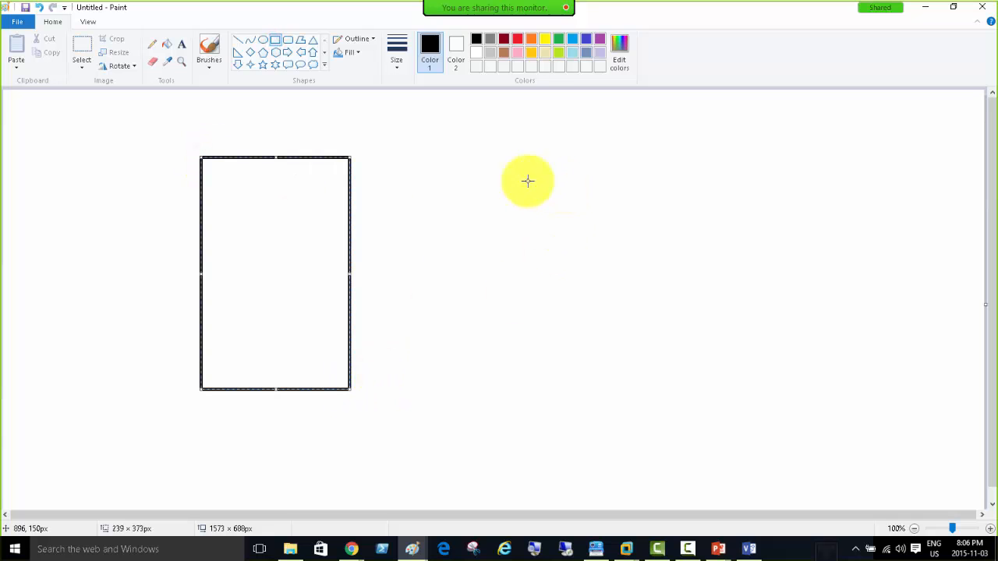
{"action": "left_click", "coordinate": [500, 155]}
{"action": "left_click_drag", "start_coordinate": [500, 155], "coordinate": [646, 386]}
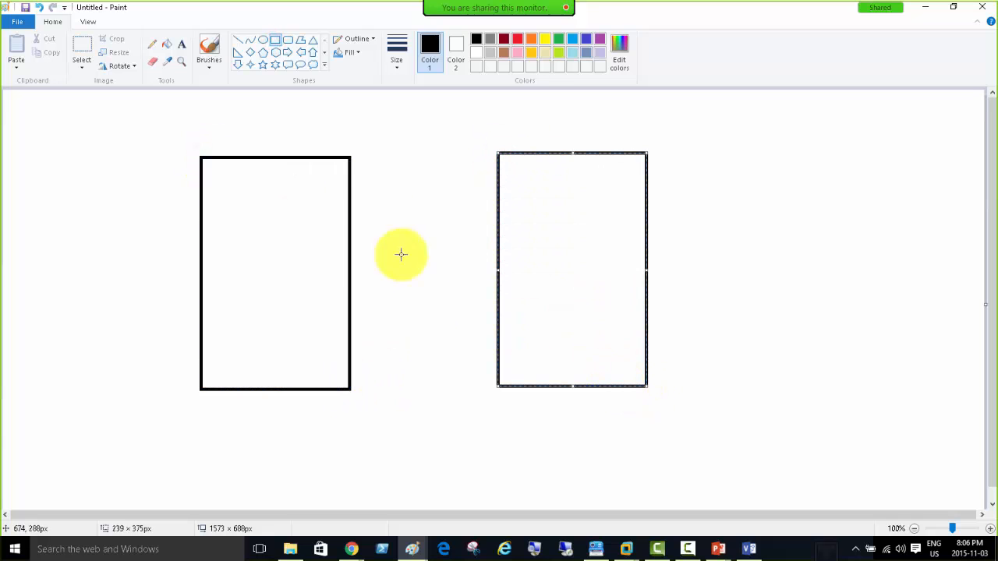
Label the left box's lower layers OS, Vmware workstation and Virtual Machines.
{"action": "left_click", "coordinate": [182, 44]}
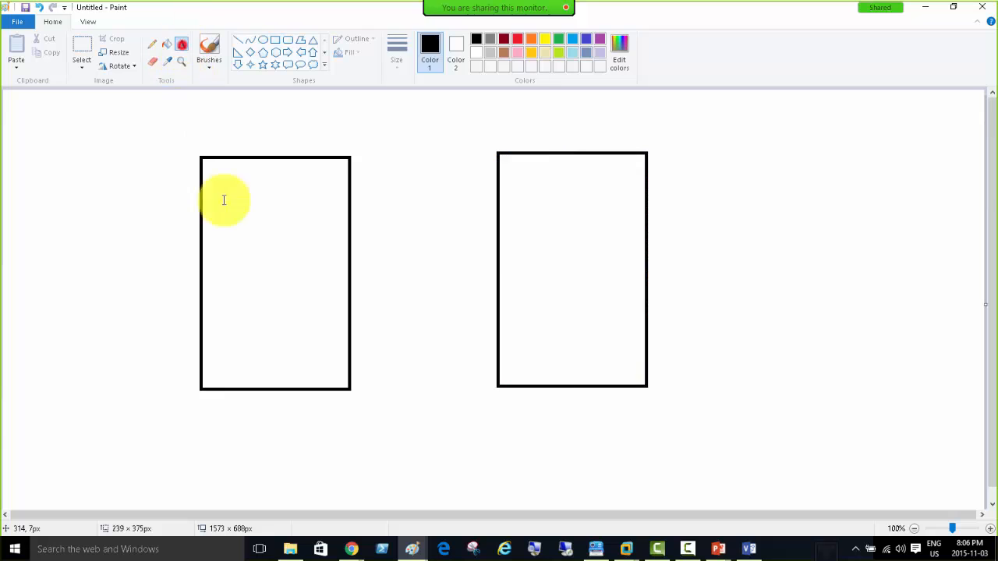
{"action": "left_click", "coordinate": [239, 352]}
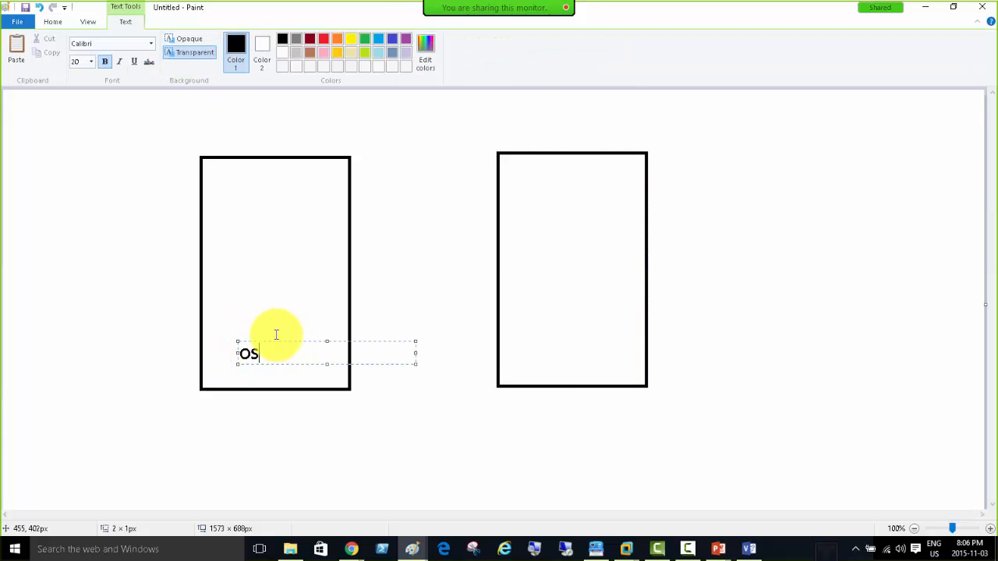
{"action": "left_click", "coordinate": [241, 312]}
{"action": "left_click", "coordinate": [241, 312]}
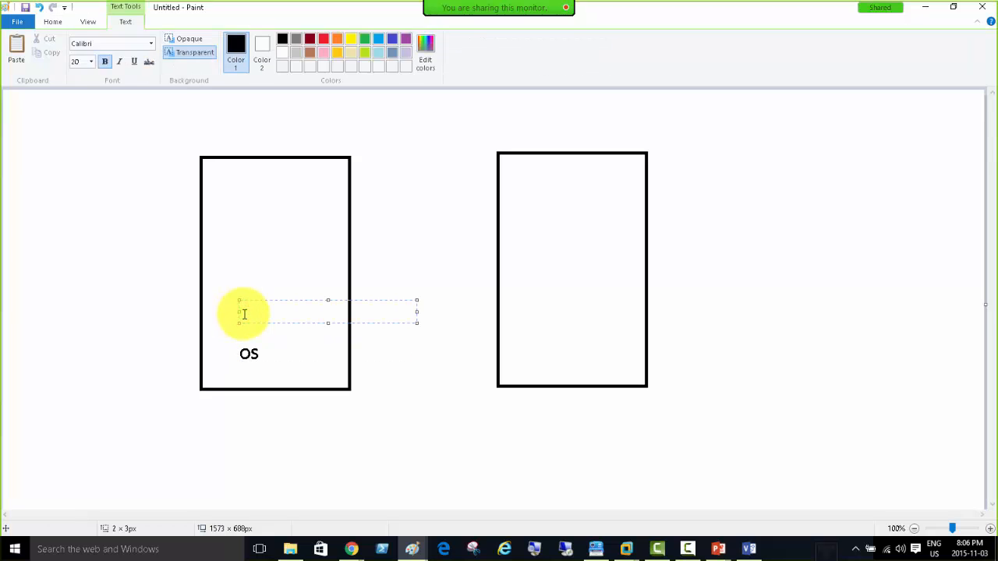
{"action": "type", "text": "Vmware workstation"}
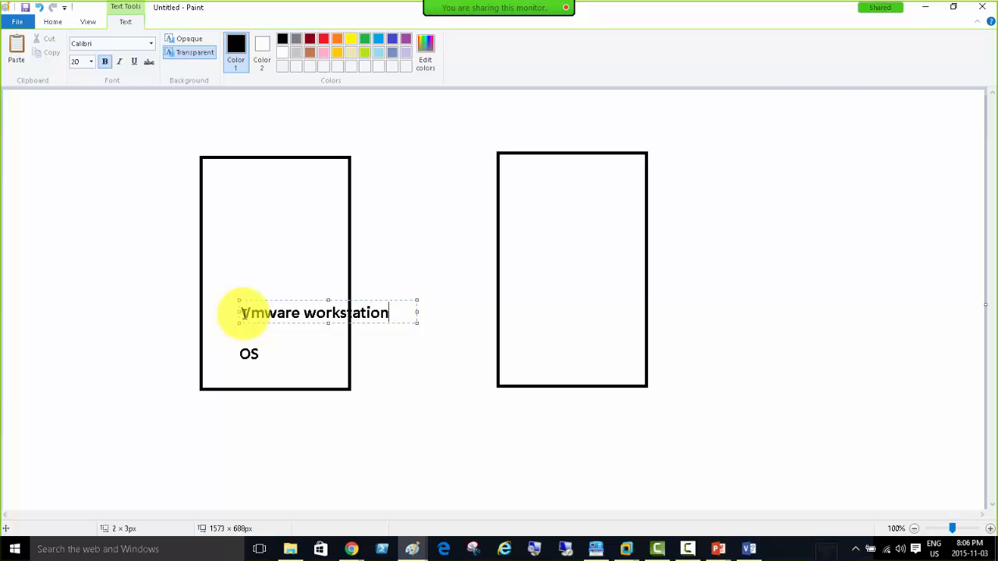
{"action": "left_click", "coordinate": [239, 279]}
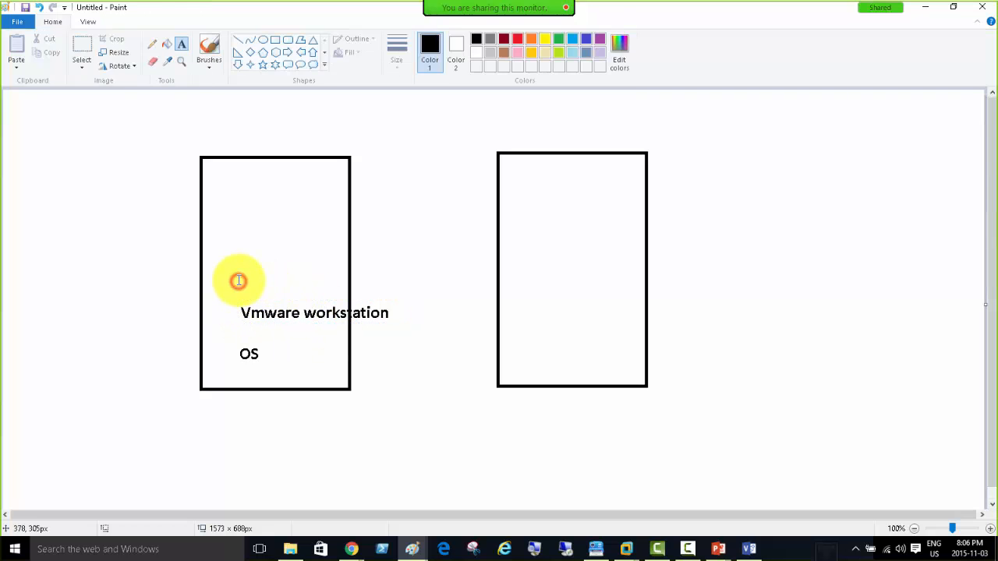
{"action": "left_click", "coordinate": [239, 280]}
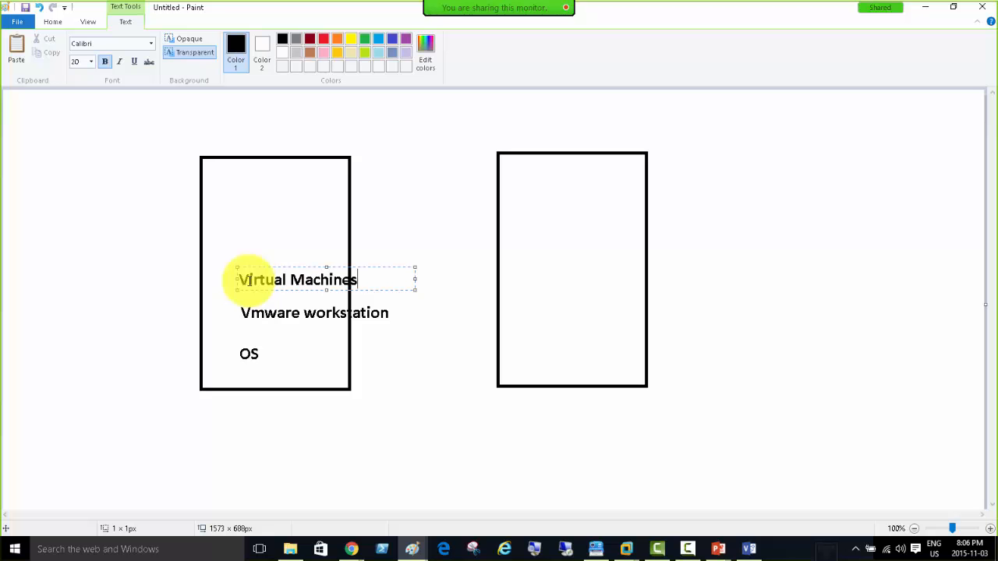
{"action": "left_click", "coordinate": [236, 241]}
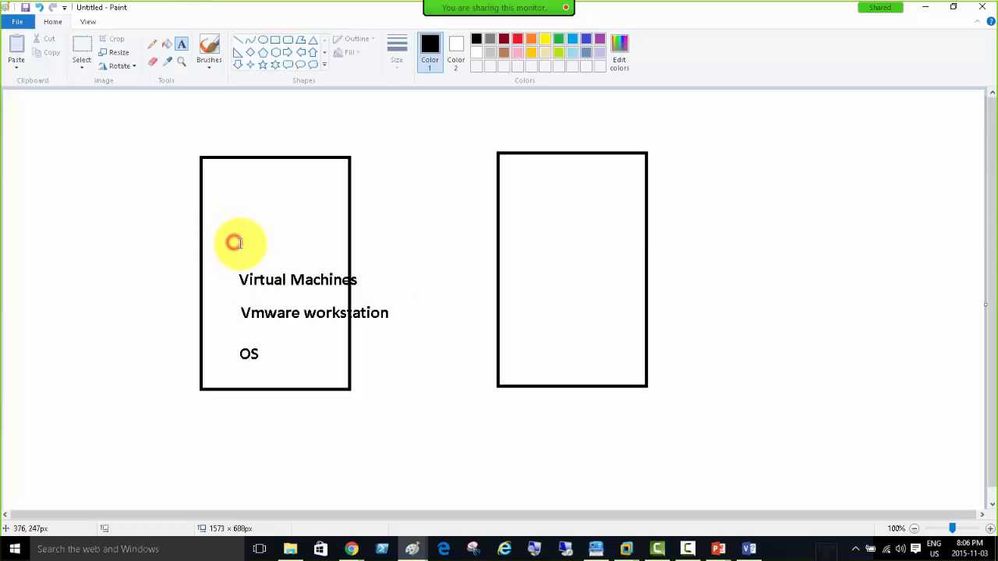
Add the upper layers OS, XenApp and Apps to publish above them.
{"action": "left_click", "coordinate": [240, 246]}
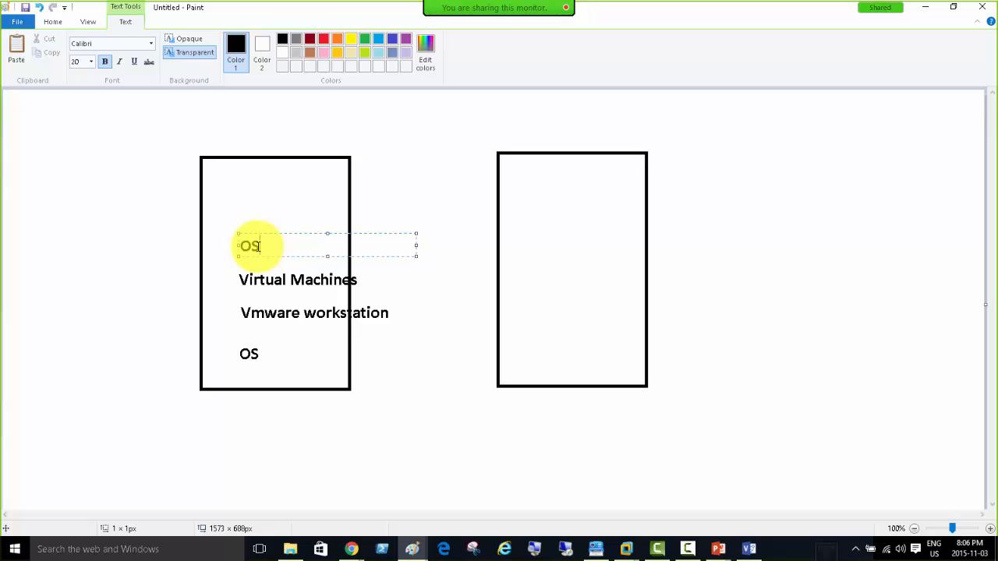
{"action": "left_click", "coordinate": [245, 218]}
{"action": "left_click", "coordinate": [245, 219]}
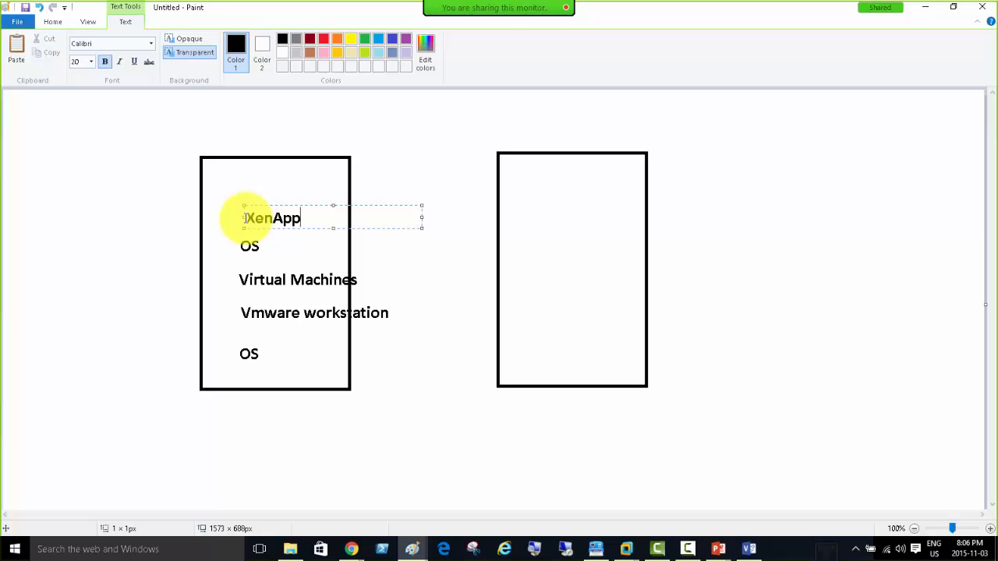
{"action": "left_click", "coordinate": [244, 192]}
{"action": "left_click", "coordinate": [244, 192]}
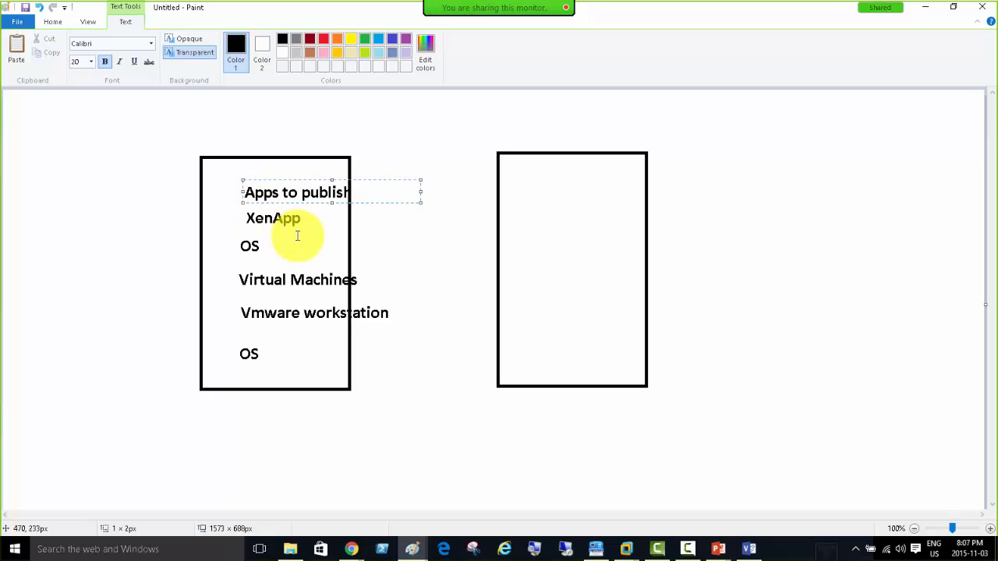
Move 'Apps to publish' to the left box's top-left and start a 'Vmware Hyervisor' label at the right box's bottom.
{"action": "left_click_drag", "start_coordinate": [263, 179], "coordinate": [231, 172]}
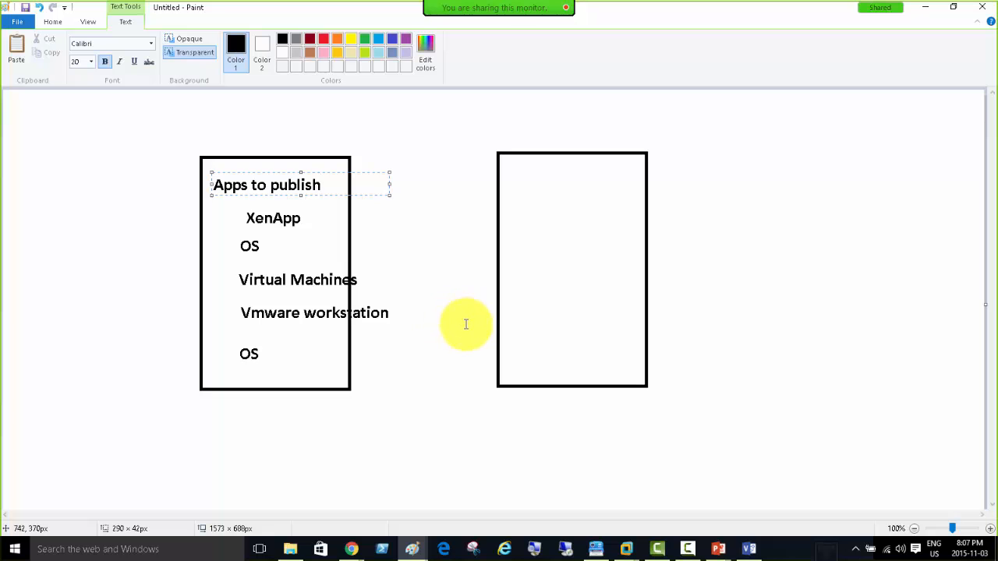
{"action": "left_click", "coordinate": [519, 357]}
{"action": "left_click", "coordinate": [524, 359]}
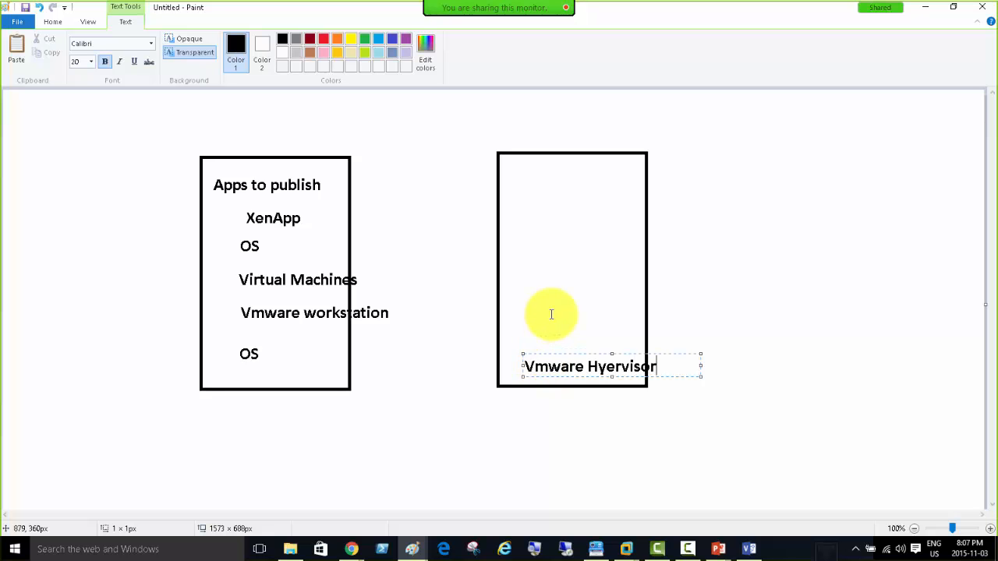
Shift 'Vmware Hyervisor' slightly left and stack 'VMs' and 'OS' labels above it.
{"action": "left_click_drag", "start_coordinate": [564, 354], "coordinate": [547, 351]}
{"action": "left_click", "coordinate": [507, 317]}
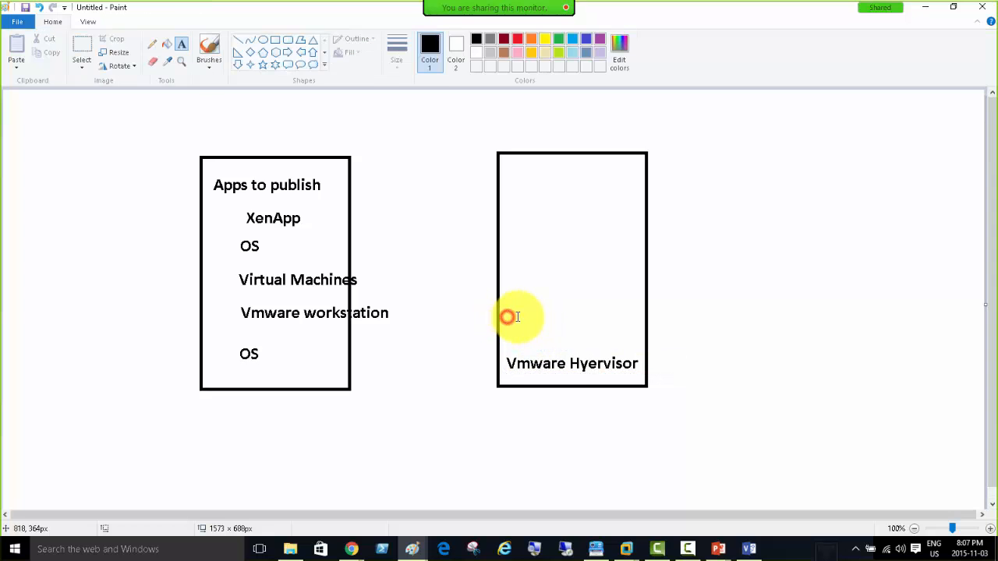
{"action": "left_click", "coordinate": [507, 316]}
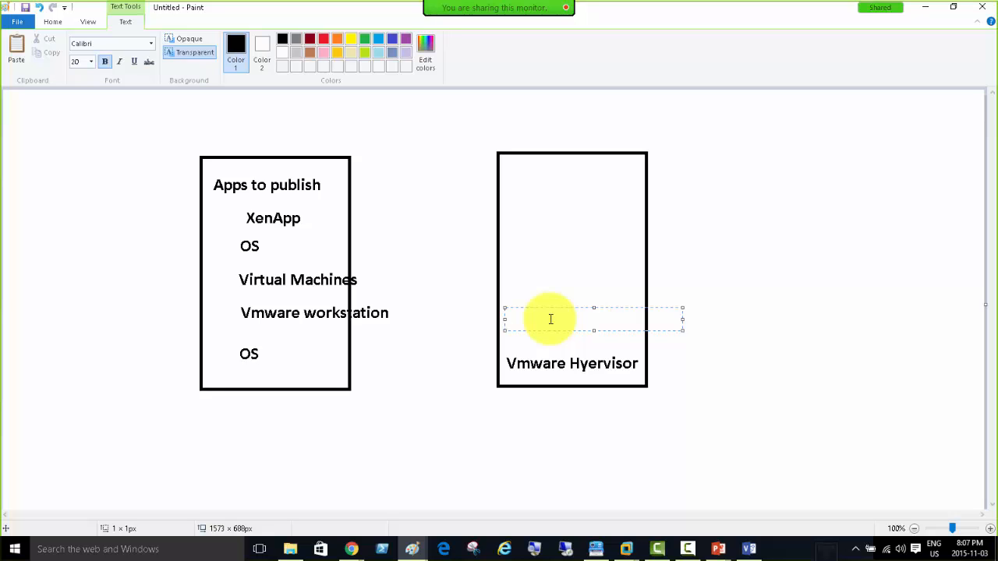
{"action": "type", "text": "s"}
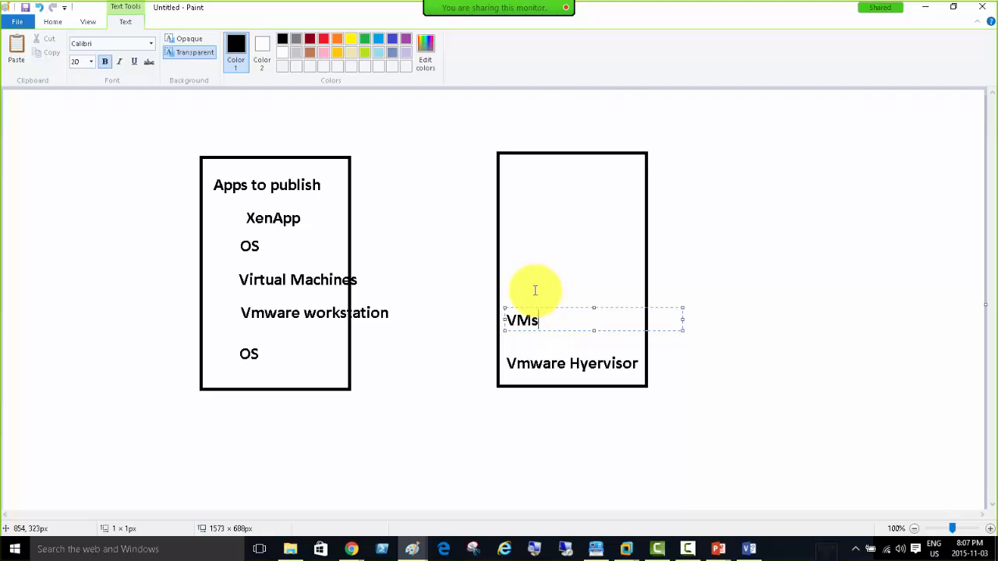
{"action": "left_click", "coordinate": [515, 289]}
{"action": "left_click", "coordinate": [511, 293]}
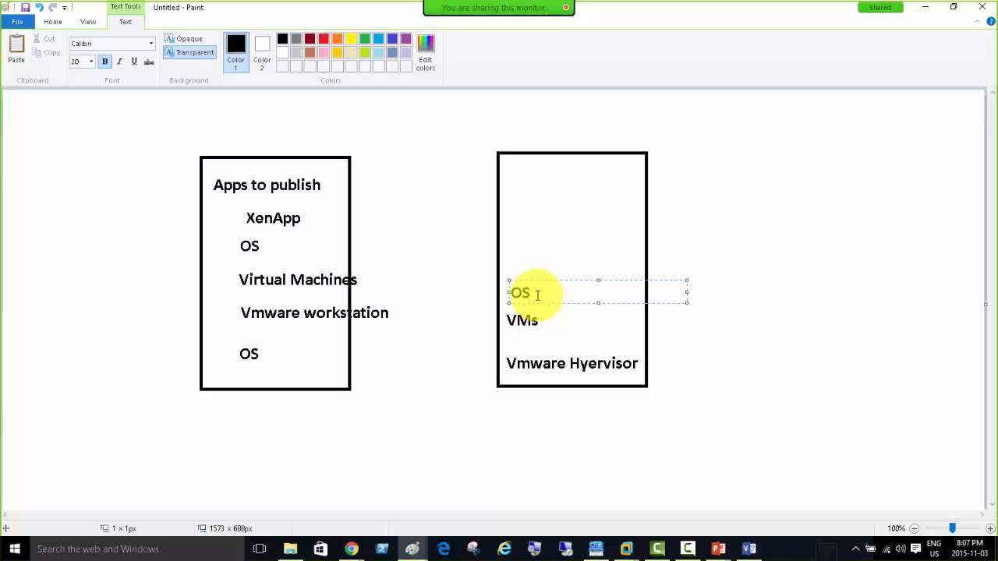
{"action": "left_click", "coordinate": [512, 261]}
Add 'XenApp' and 'App to Publish' labels on top, nudging 'App to Publish' slightly higher.
{"action": "left_click", "coordinate": [513, 262]}
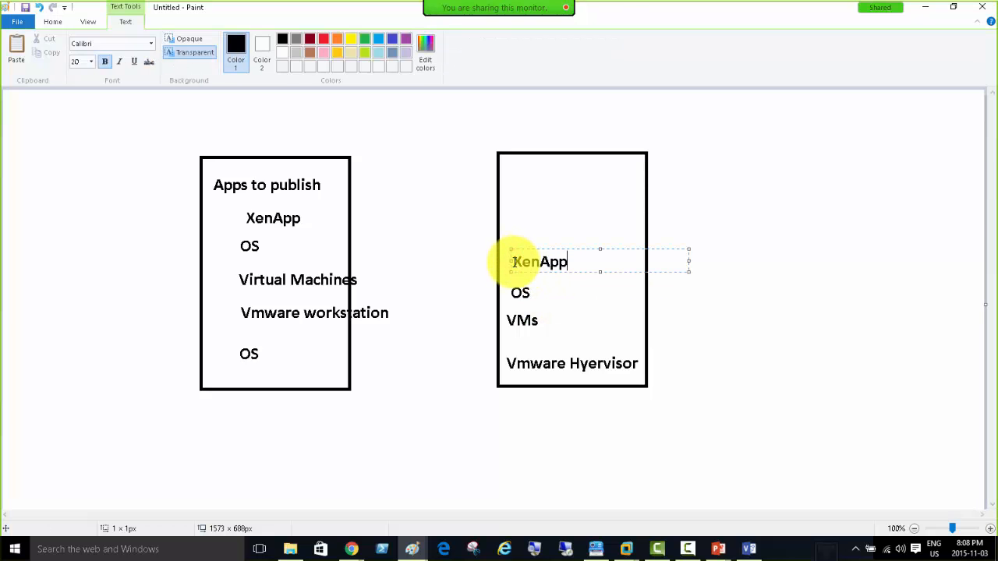
{"action": "left_click", "coordinate": [514, 233]}
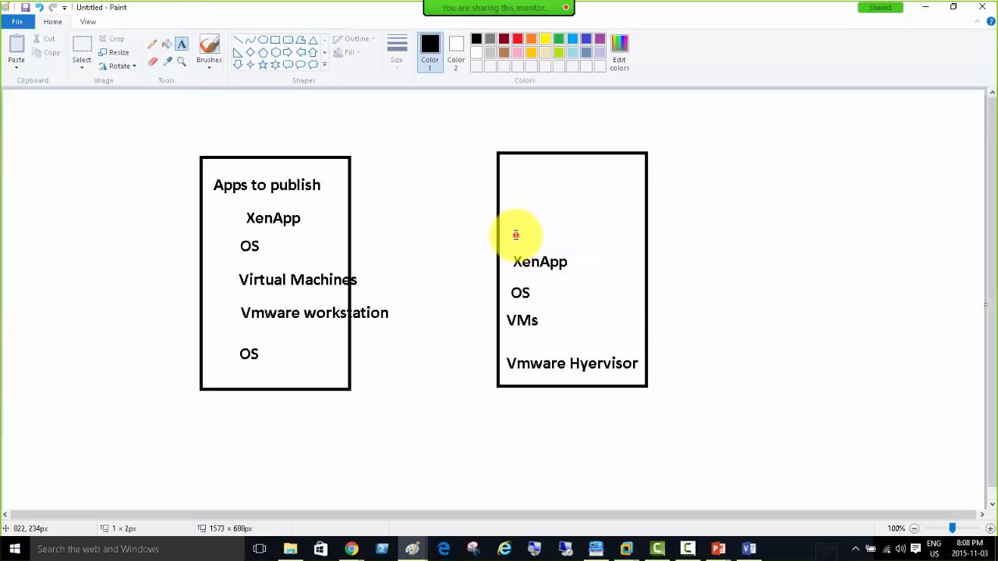
{"action": "left_click", "coordinate": [516, 235]}
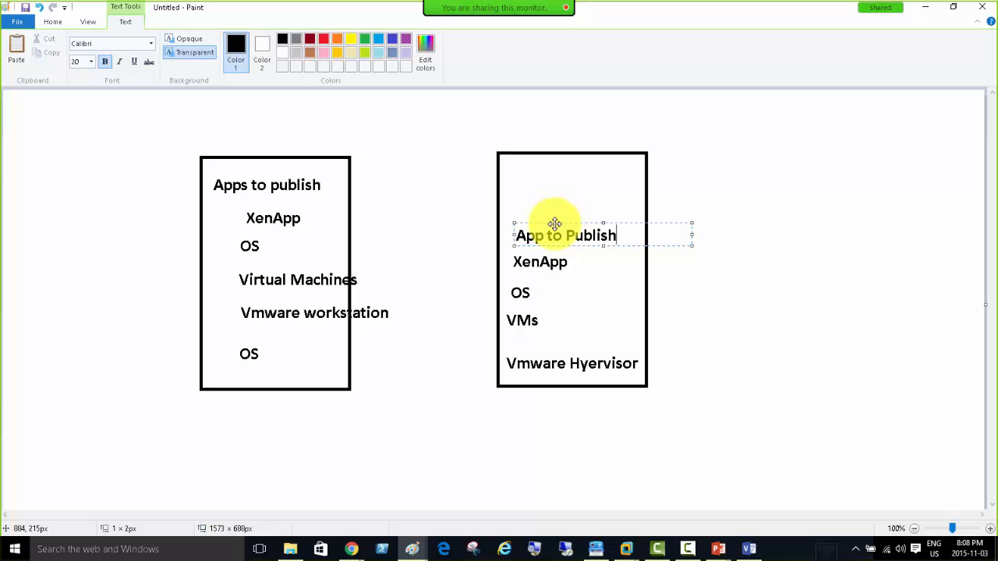
{"action": "left_click_drag", "start_coordinate": [554, 223], "coordinate": [551, 212]}
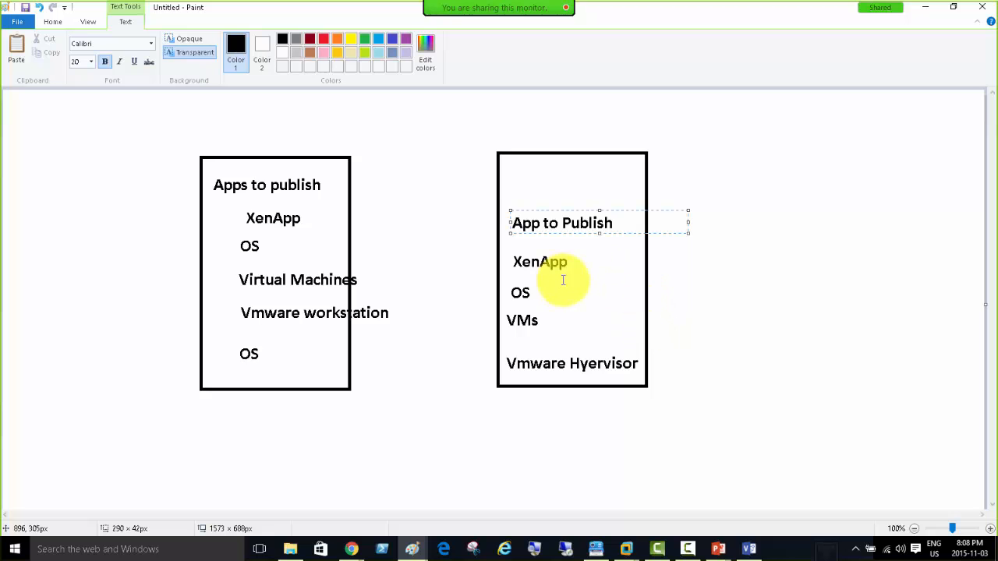
{"action": "left_click", "coordinate": [597, 351]}
{"action": "left_click", "coordinate": [516, 351]}
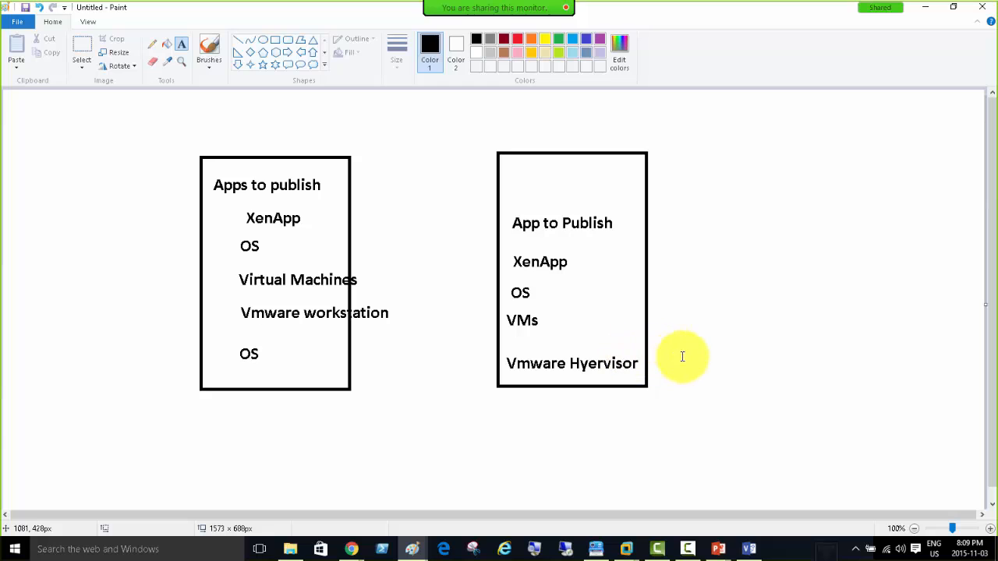
{"action": "left_click", "coordinate": [277, 39]}
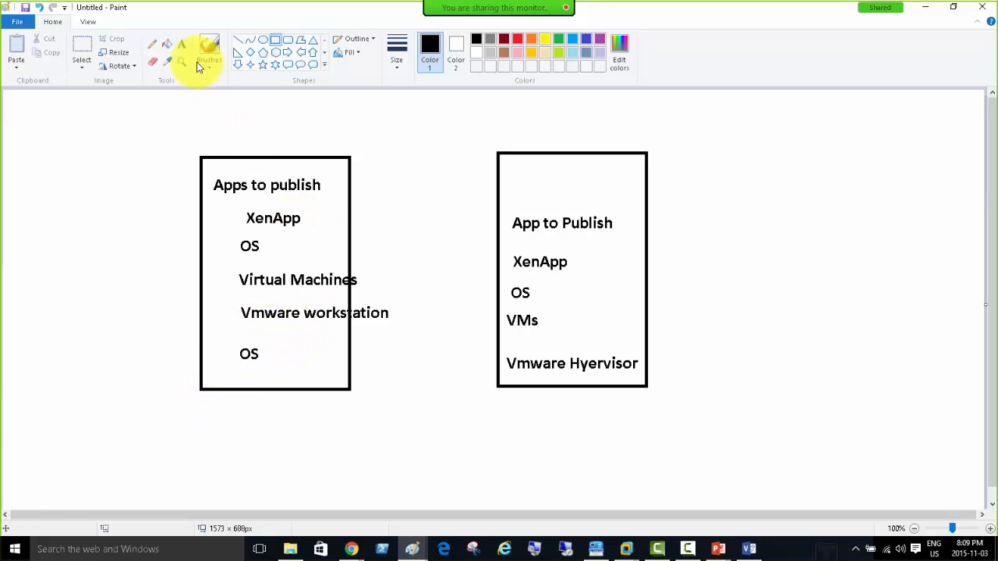
Pencil check marks beside the left box's OS, XenApp and Apps to publish, and on Vmware Hyervisor.
{"action": "left_click", "coordinate": [151, 44]}
{"action": "left_click_drag", "start_coordinate": [216, 343], "coordinate": [255, 331]}
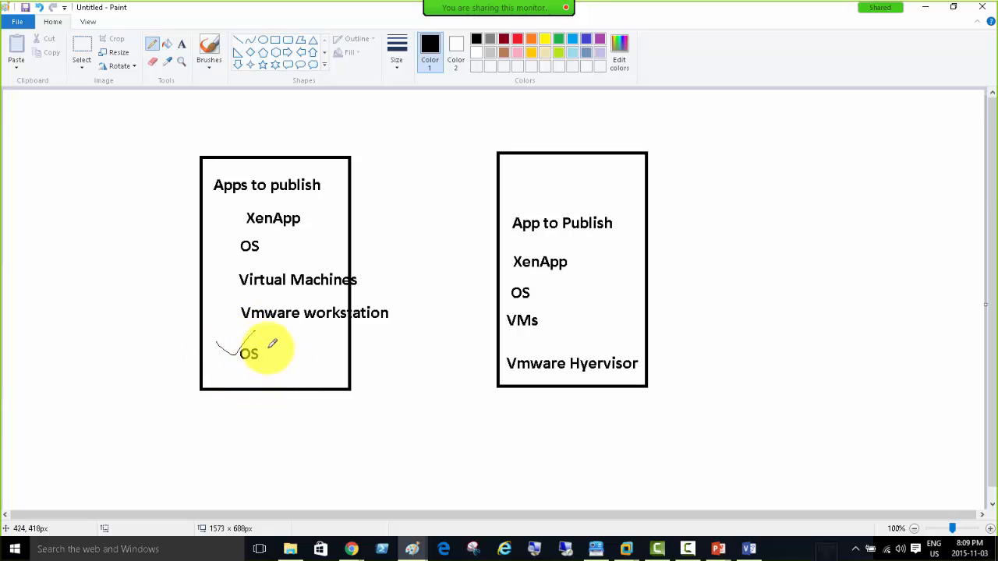
{"action": "mouse_move", "coordinate": [235, 217]}
{"action": "left_mouse_down"}
{"action": "mouse_move", "coordinate": [267, 203]}
{"action": "mouse_move", "coordinate": [262, 155]}
{"action": "left_mouse_up"}
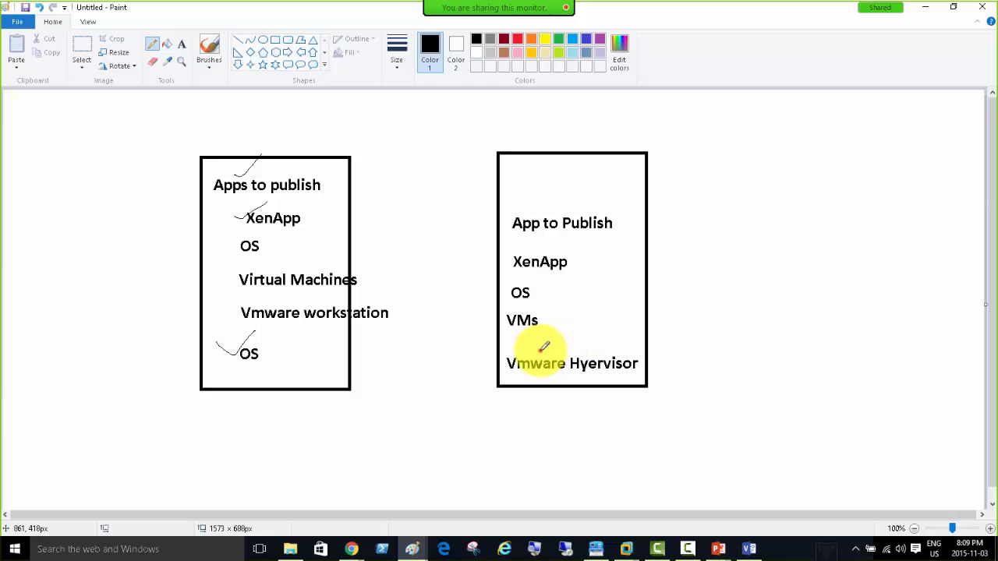
{"action": "left_click_drag", "start_coordinate": [542, 350], "coordinate": [586, 332]}
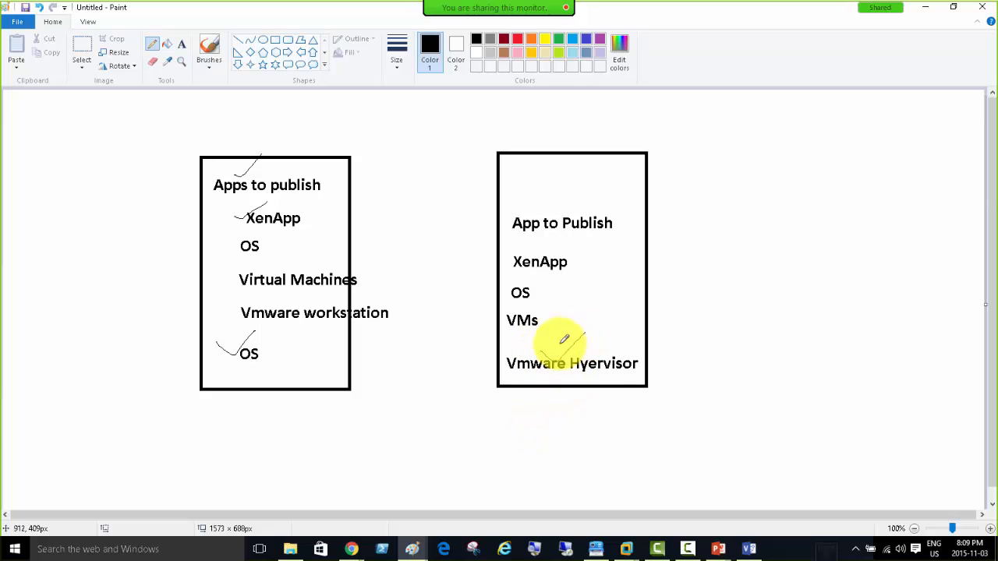
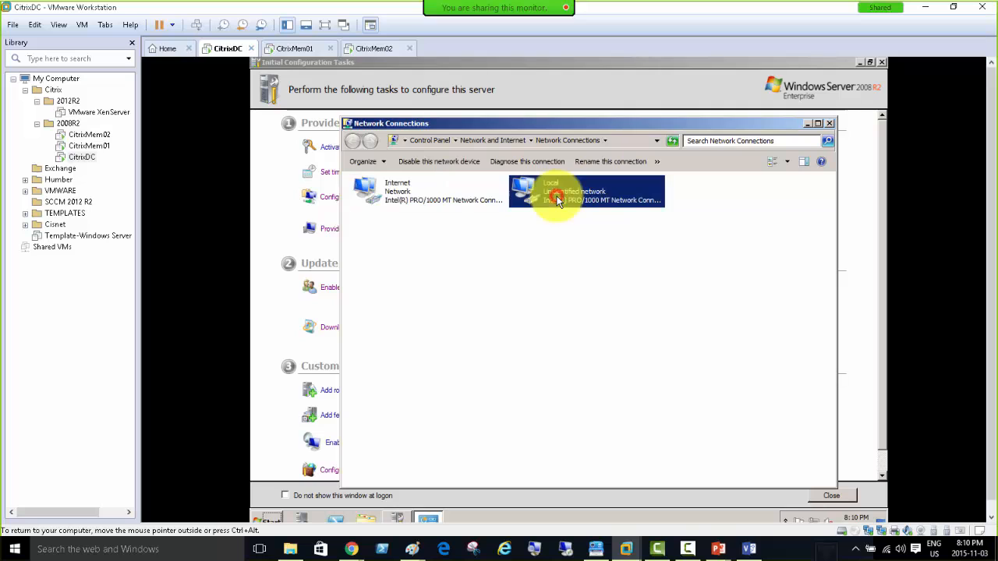
Hide the Library pane and disable CitrixDC's Internet network adapter.
{"action": "left_click", "coordinate": [133, 43]}
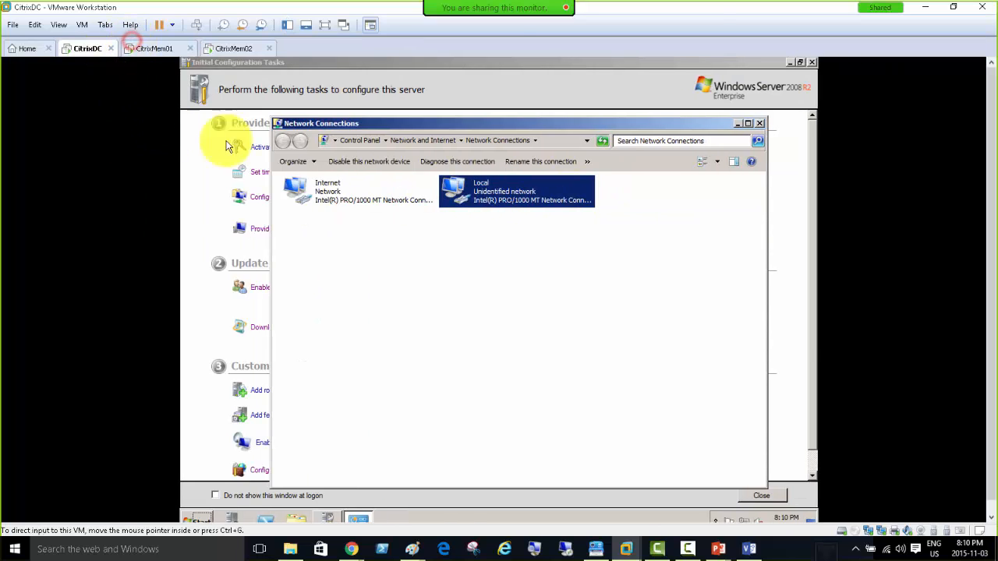
{"action": "right_click", "coordinate": [319, 197]}
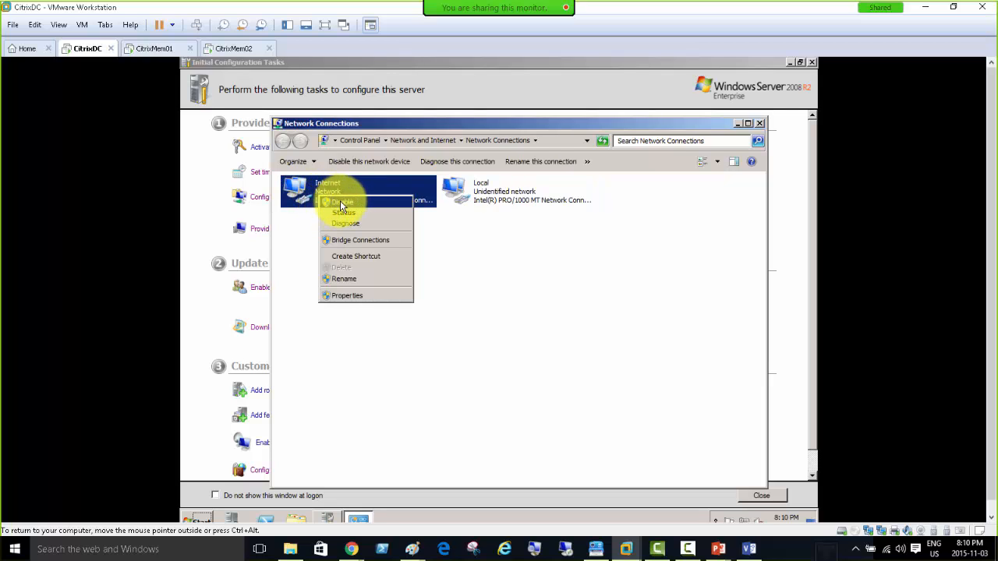
{"action": "left_click", "coordinate": [341, 204]}
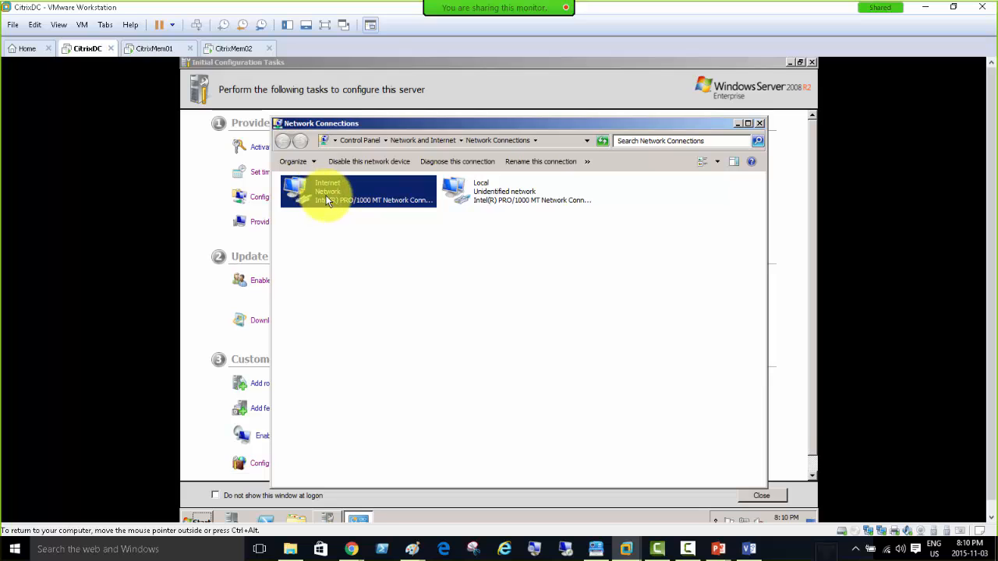
{"action": "right_click", "coordinate": [81, 53]}
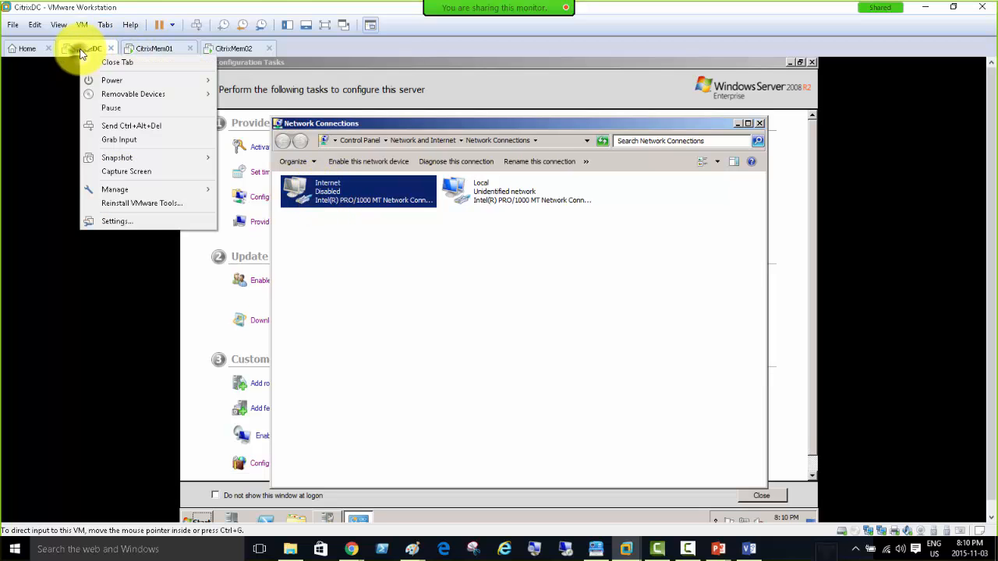
In CitrixDC's VM settings, try bridged on Network Adapter 2, then keep it on NAT.
{"action": "left_click", "coordinate": [129, 221]}
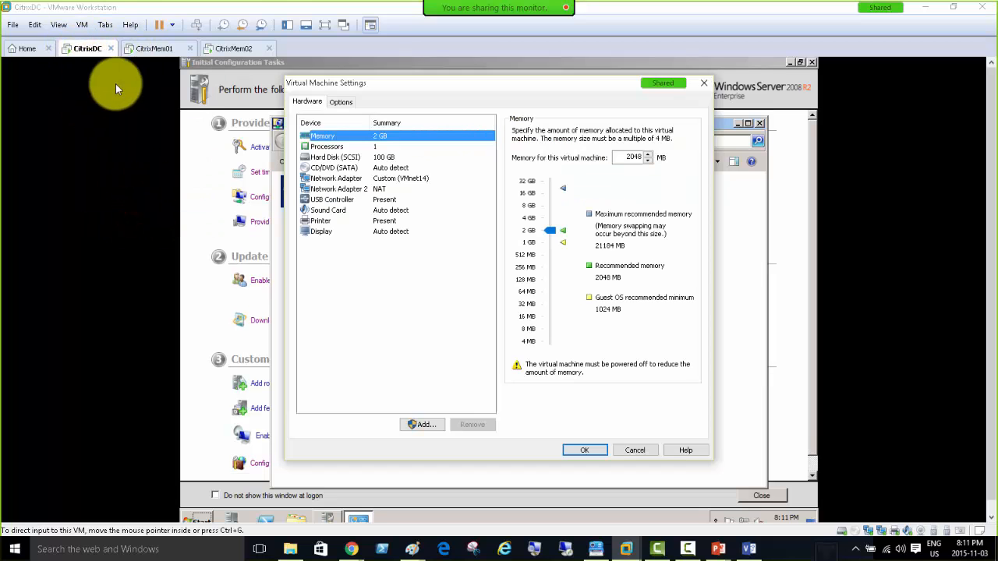
{"action": "left_click", "coordinate": [377, 191]}
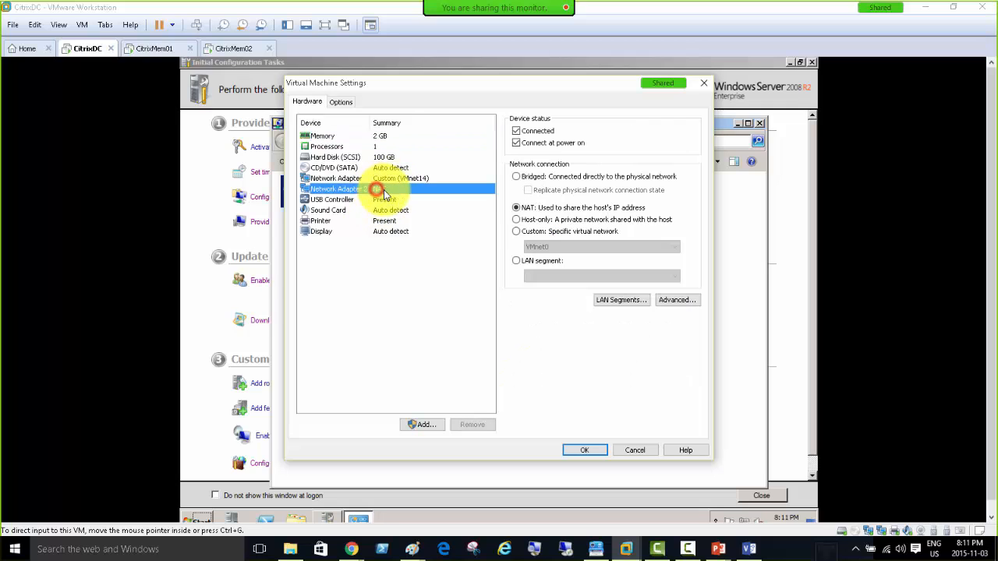
{"action": "left_click", "coordinate": [517, 177]}
{"action": "left_click", "coordinate": [529, 190]}
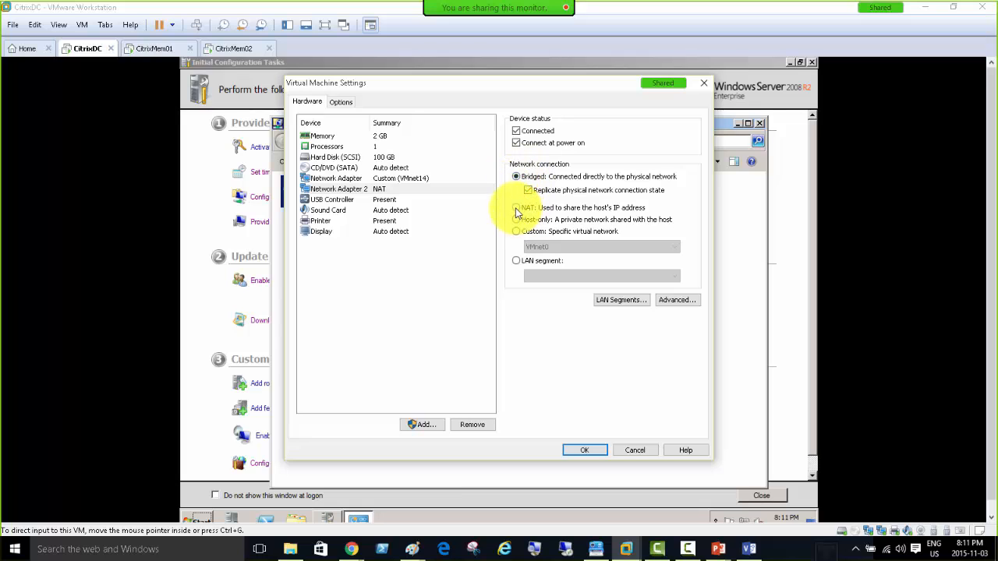
{"action": "left_click", "coordinate": [516, 209]}
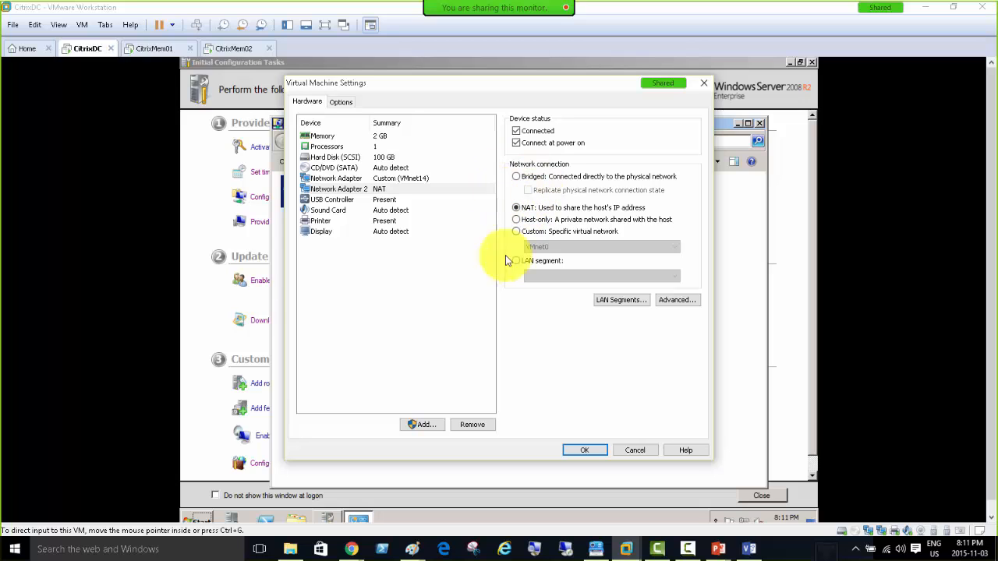
{"action": "left_click", "coordinate": [590, 452]}
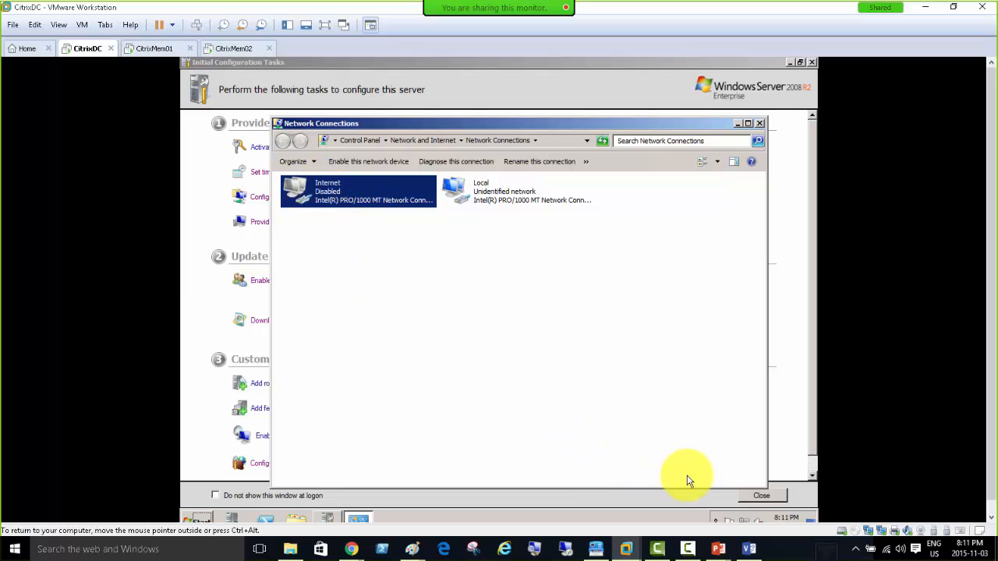
Close the Network Connections window and switch over to the Visio lab diagram.
{"action": "left_click", "coordinate": [482, 188]}
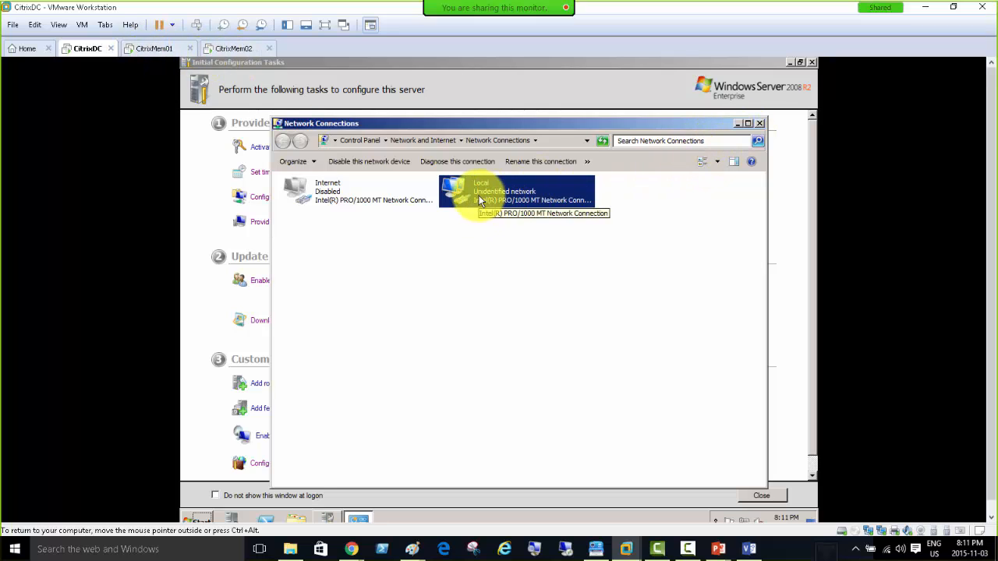
{"action": "left_click", "coordinate": [738, 124]}
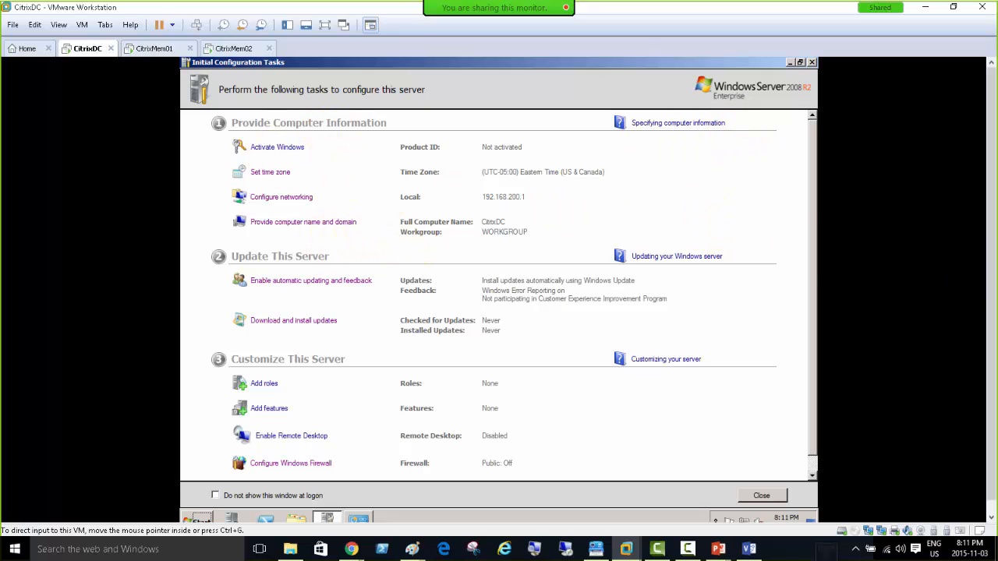
{"action": "key", "text": "alt+Tab"}
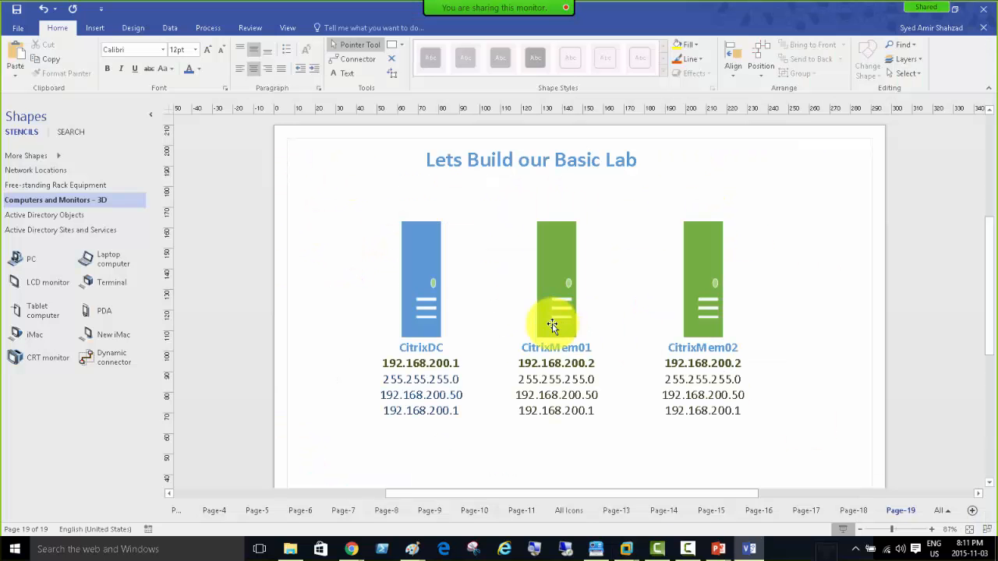
Add 'Installing Active Directory' and 'DNS/DHCP' lines to the CitrixDC label.
{"action": "double_click", "coordinate": [419, 249]}
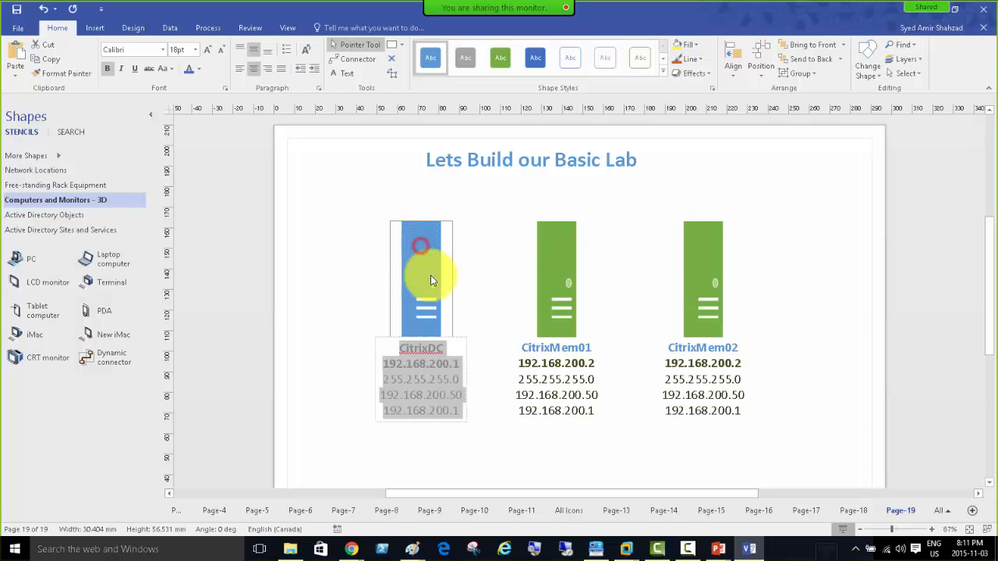
{"action": "left_click", "coordinate": [461, 413]}
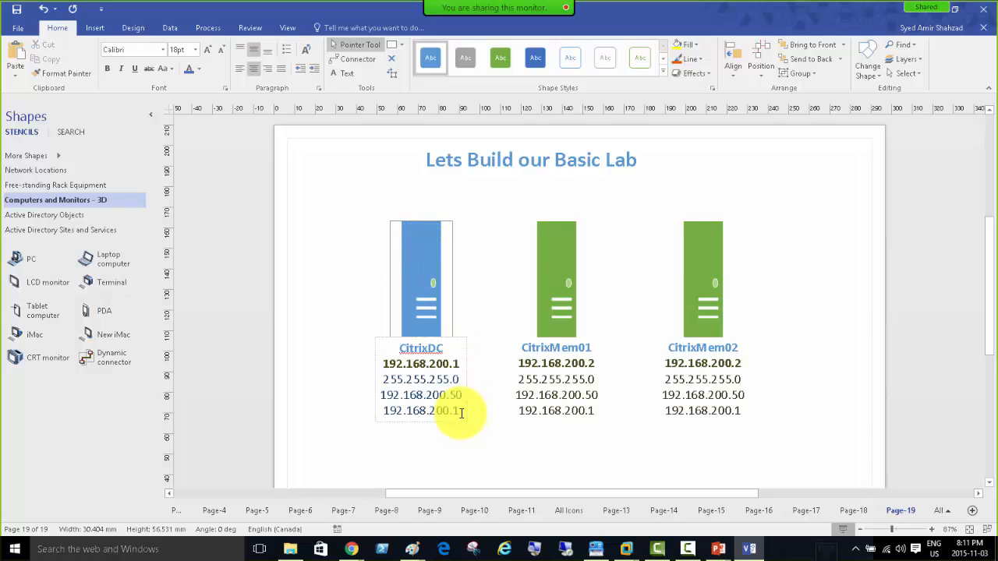
{"action": "key", "text": "Return"}
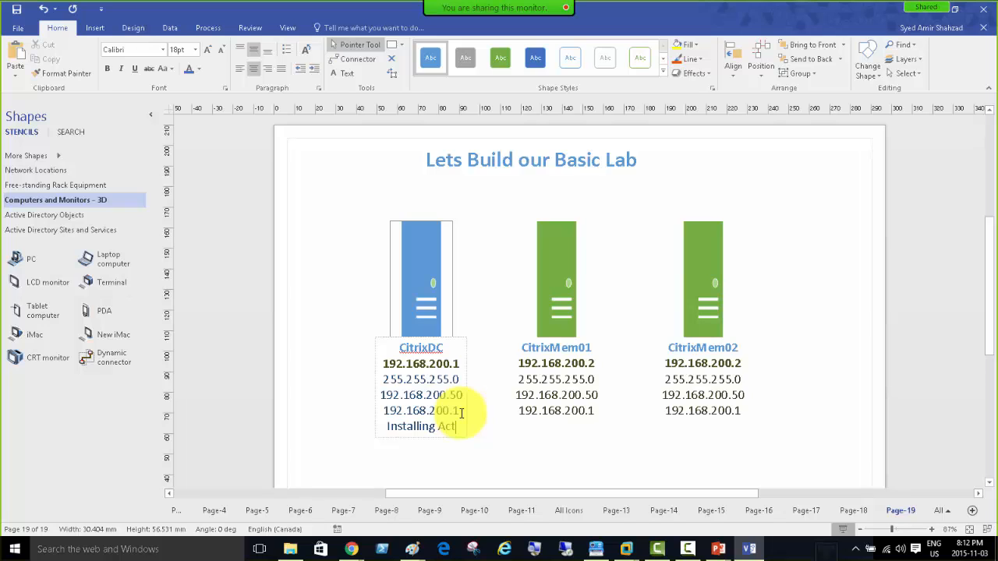
{"action": "type", "text": "Installing Active Directory"}
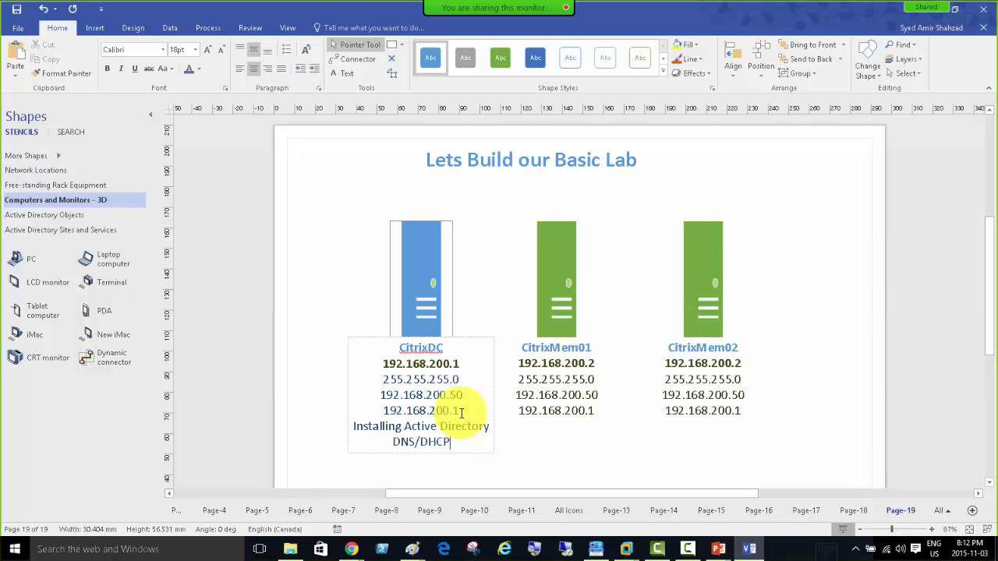
{"action": "type", "text": "DNS/DHCP"}
{"action": "key", "text": "Return"}
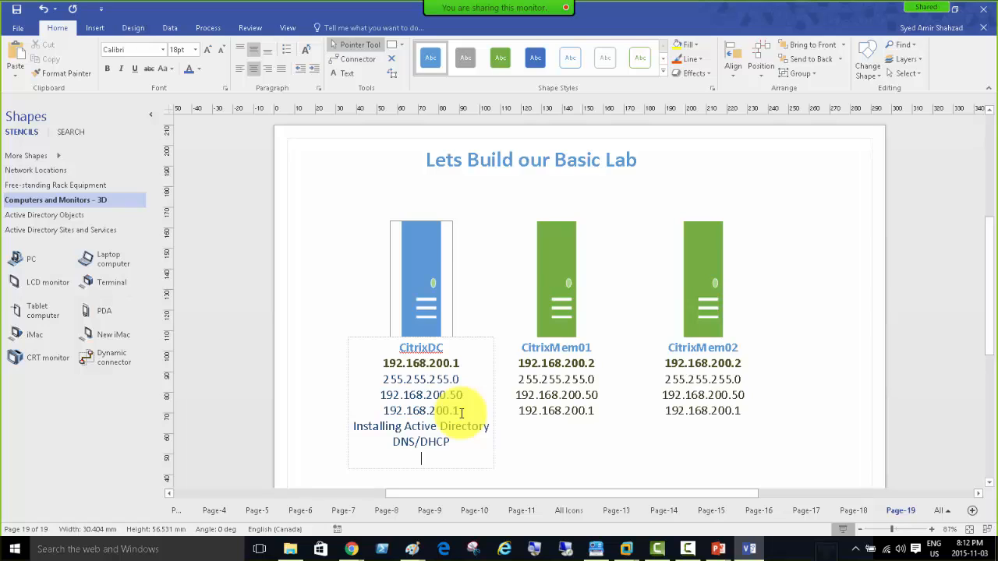
Start a new line in the CitrixMem01 label and add 'CitrixDomain.local' under DNS/DHCP on CitrixDC.
{"action": "double_click", "coordinate": [553, 244]}
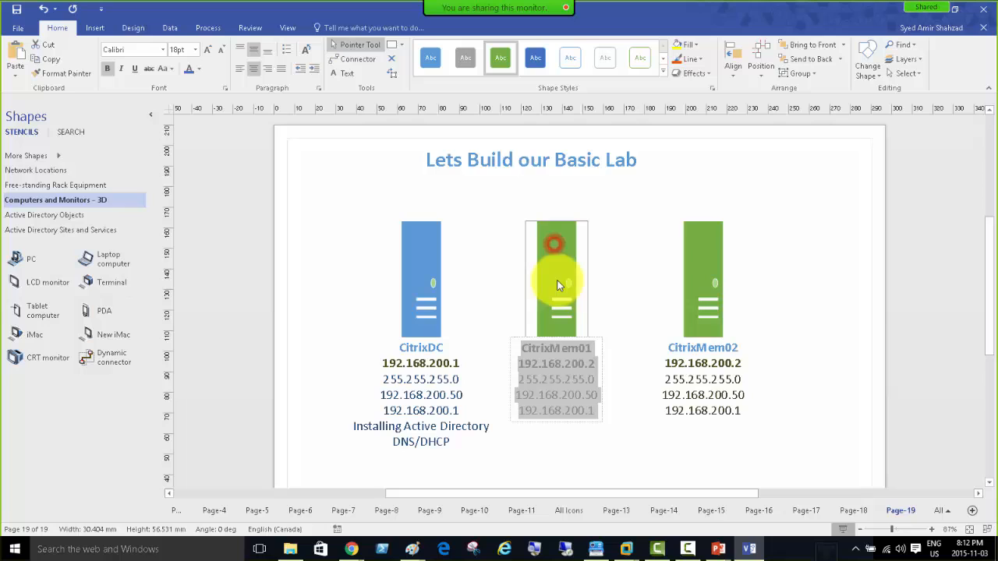
{"action": "left_click", "coordinate": [598, 413]}
{"action": "key", "text": "Return"}
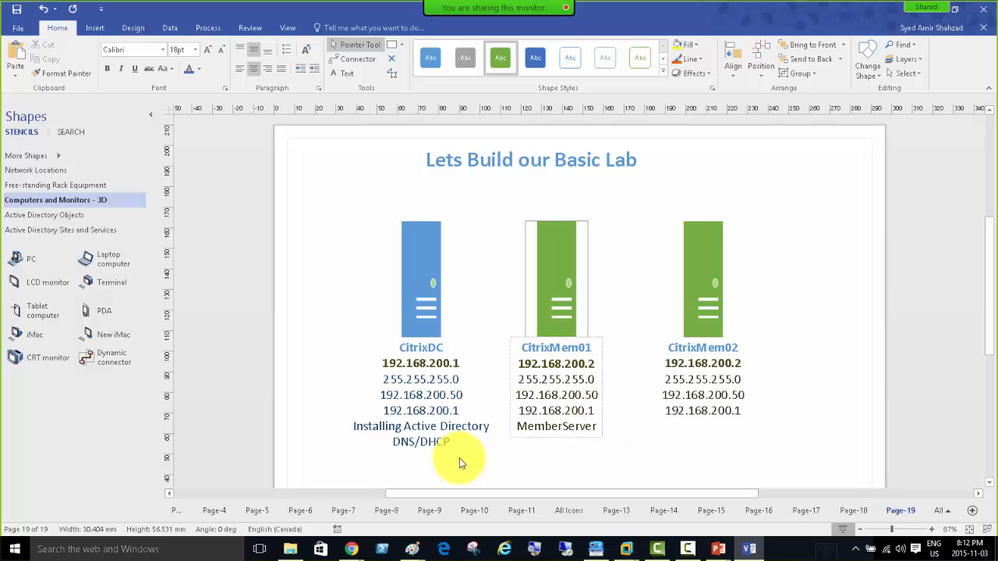
{"action": "double_click", "coordinate": [418, 315]}
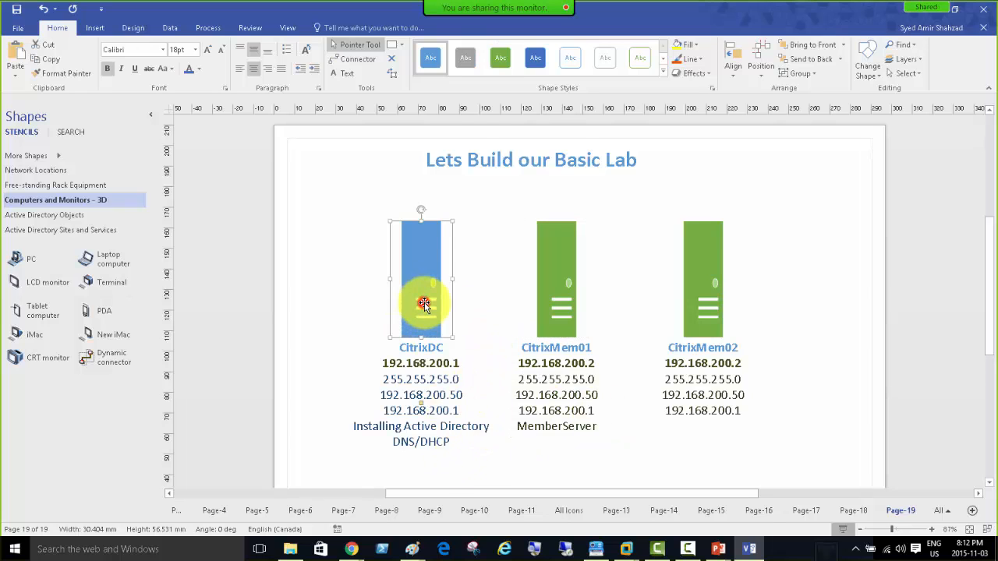
{"action": "left_click", "coordinate": [456, 445]}
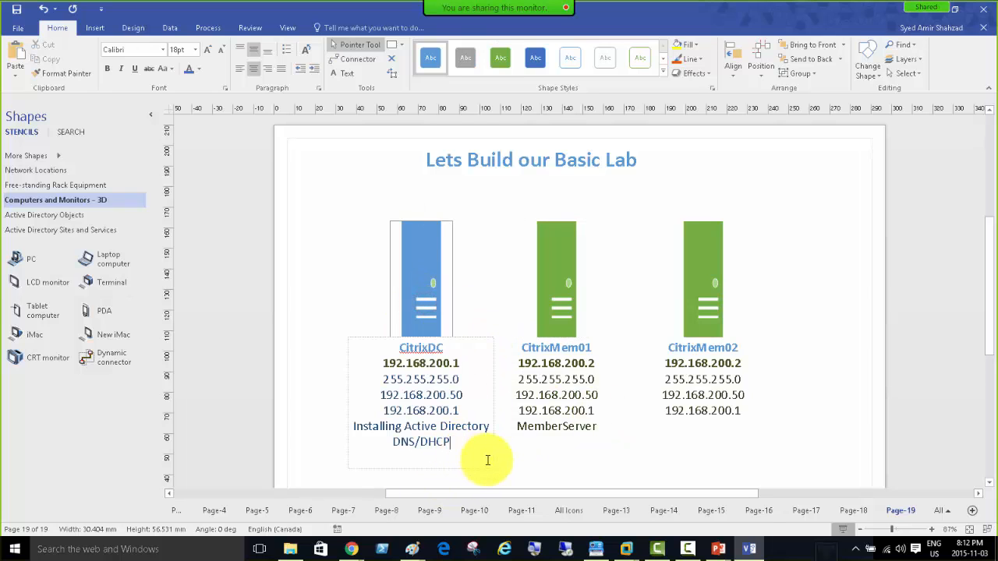
{"action": "key", "text": "Return"}
{"action": "type", "text": "Citrix"}
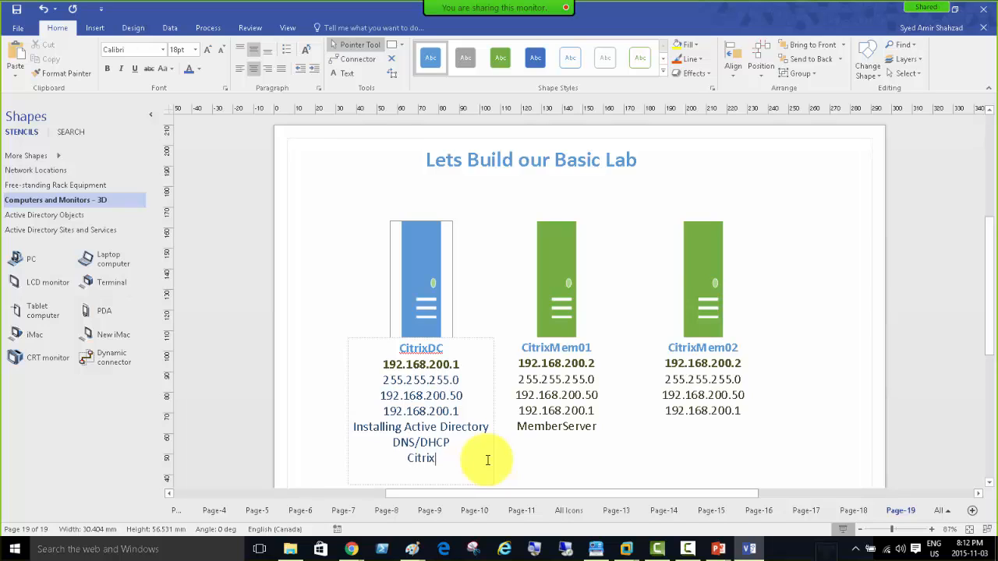
{"action": "type", "text": "Domain.lo"}
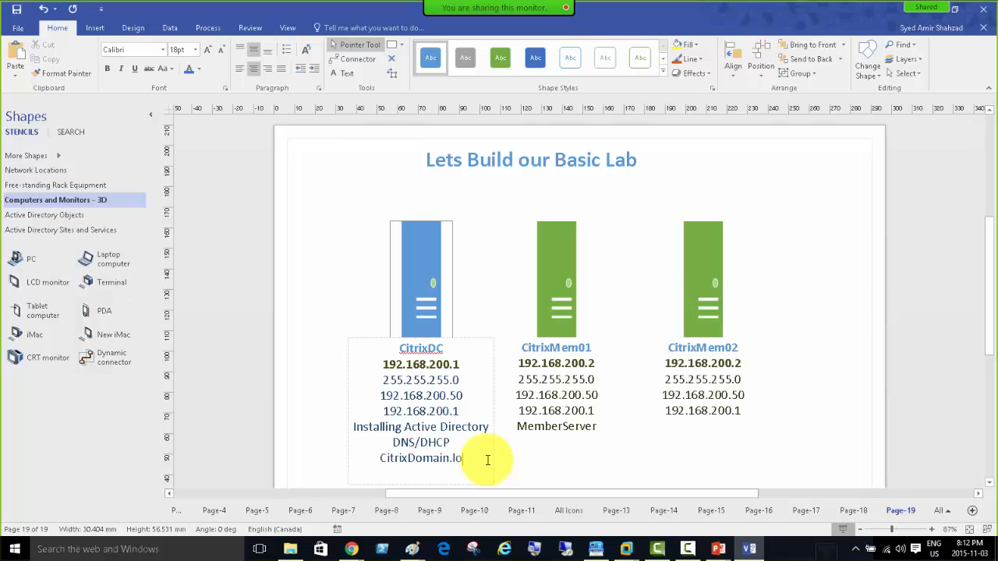
{"action": "type", "text": "cal"}
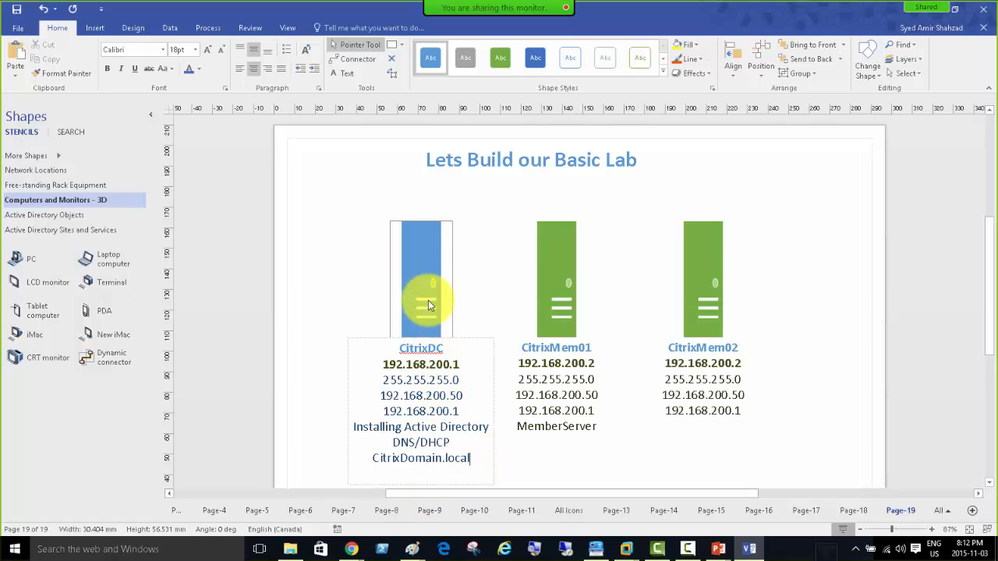
{"action": "left_click", "coordinate": [774, 453]}
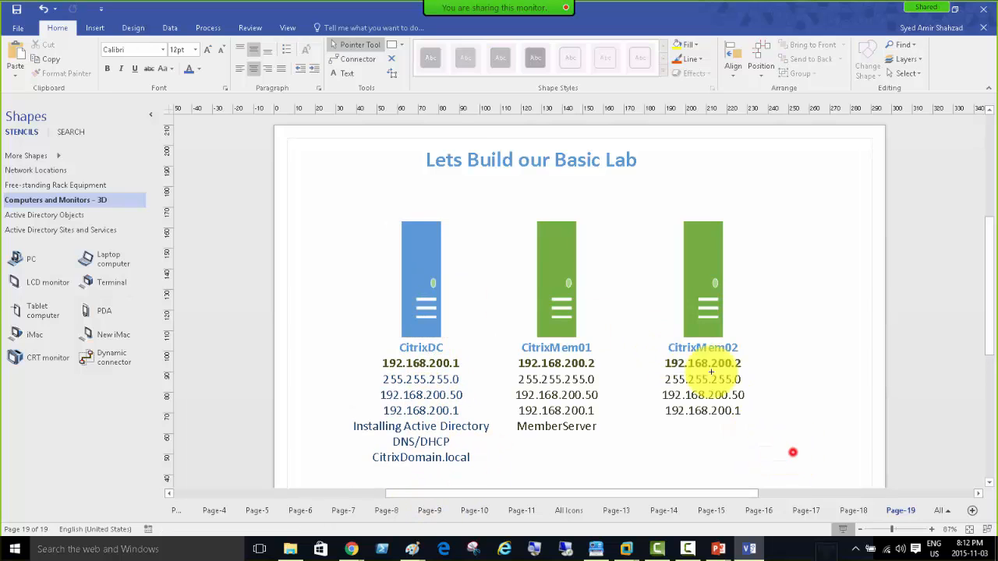
Move the three server shapes higher on the page and briefly check the CitrixDC VM.
{"action": "left_click_drag", "start_coordinate": [791, 455], "coordinate": [295, 195]}
{"action": "left_click_drag", "start_coordinate": [405, 266], "coordinate": [410, 232]}
{"action": "left_click", "coordinate": [792, 399]}
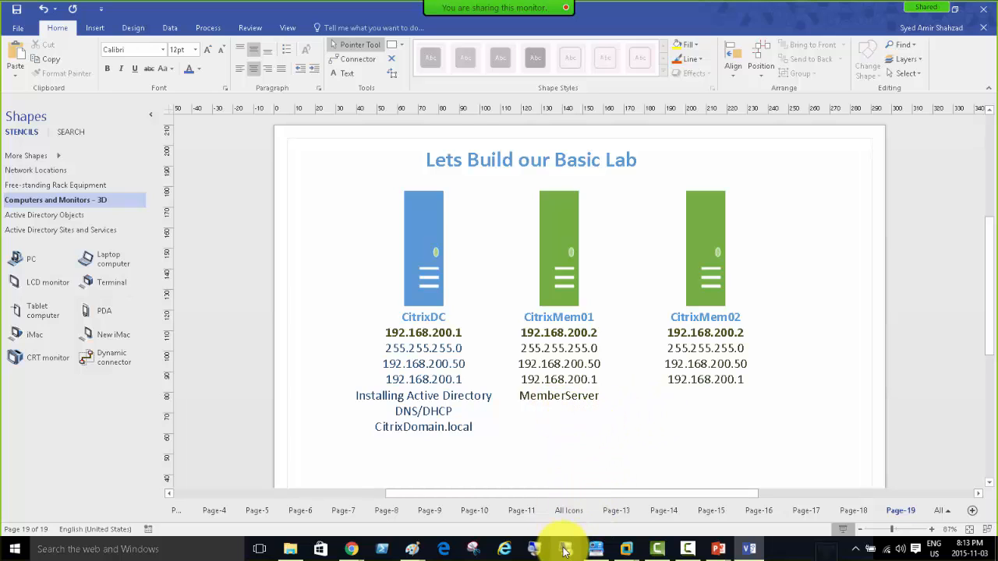
{"action": "mouse_move", "coordinate": [628, 546]}
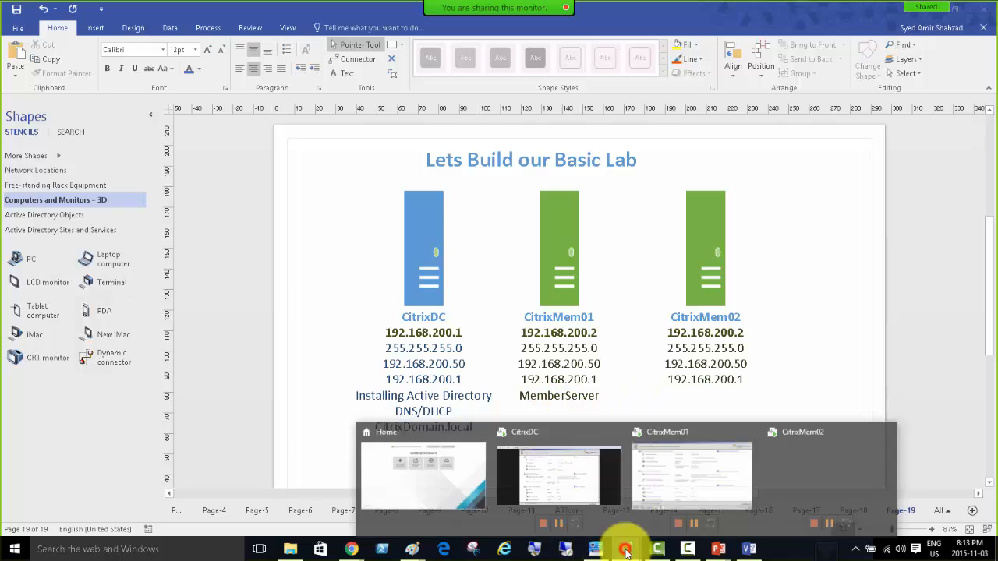
{"action": "left_click", "coordinate": [528, 438]}
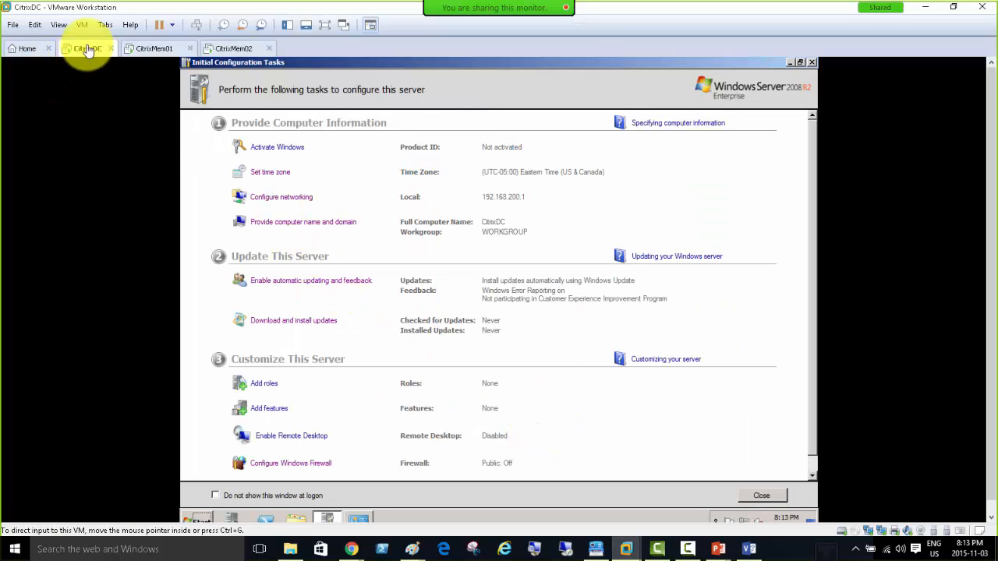
{"action": "left_click", "coordinate": [749, 548]}
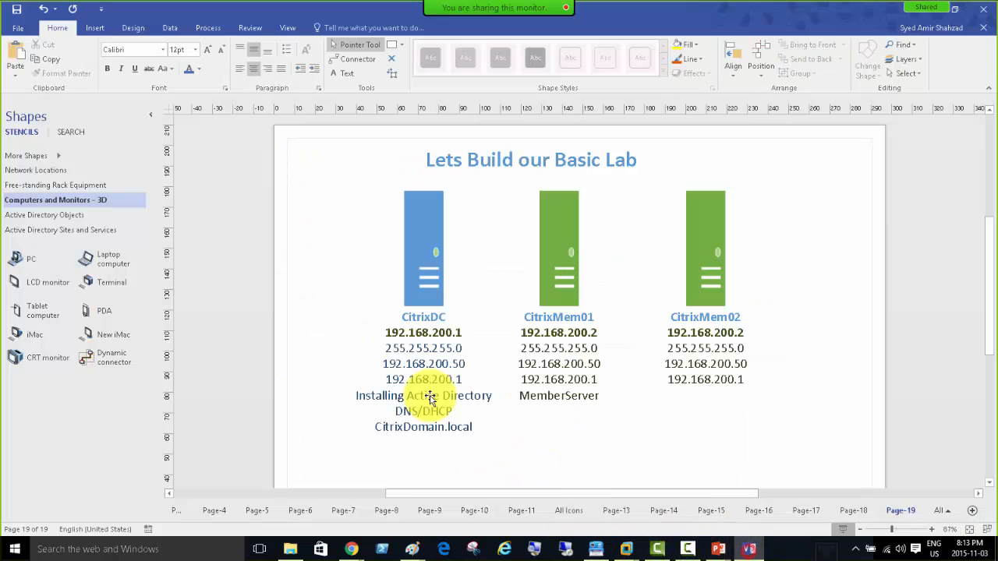
Collapse the Shapes pane and drag the Visio window off screen to reveal VMware Workstation.
{"action": "left_click", "coordinate": [425, 280]}
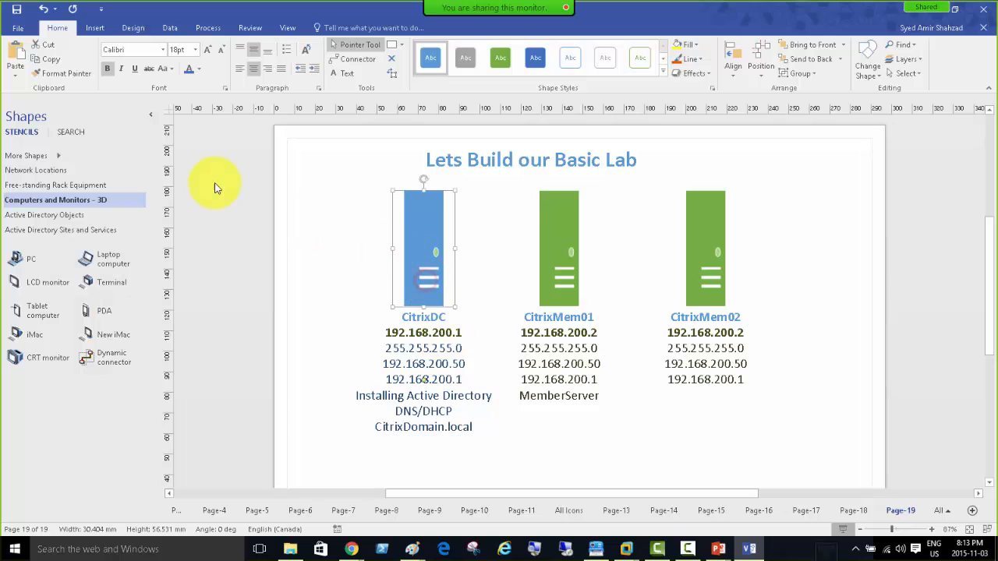
{"action": "left_click", "coordinate": [152, 116]}
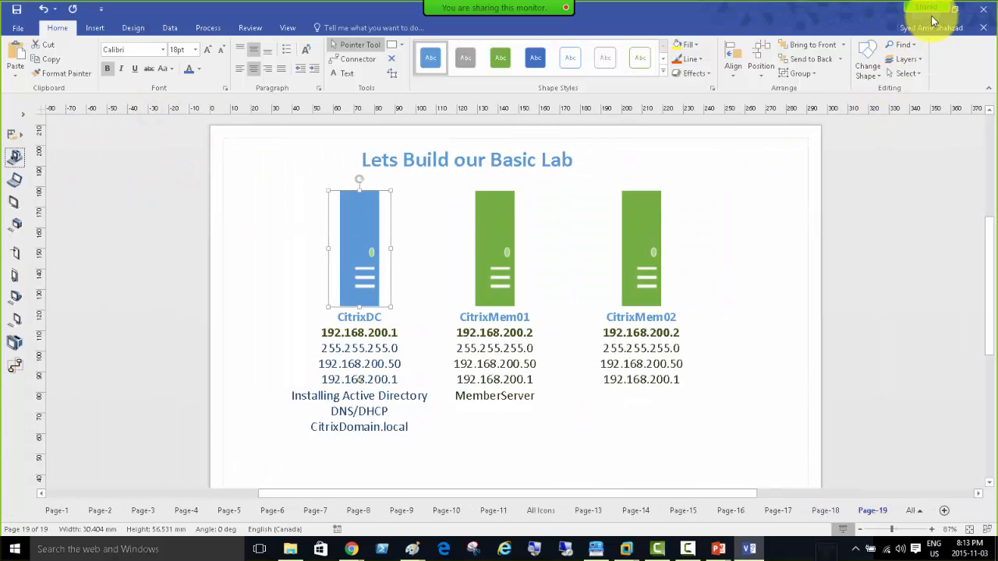
{"action": "left_click_drag", "start_coordinate": [835, 13], "coordinate": [997, 91]}
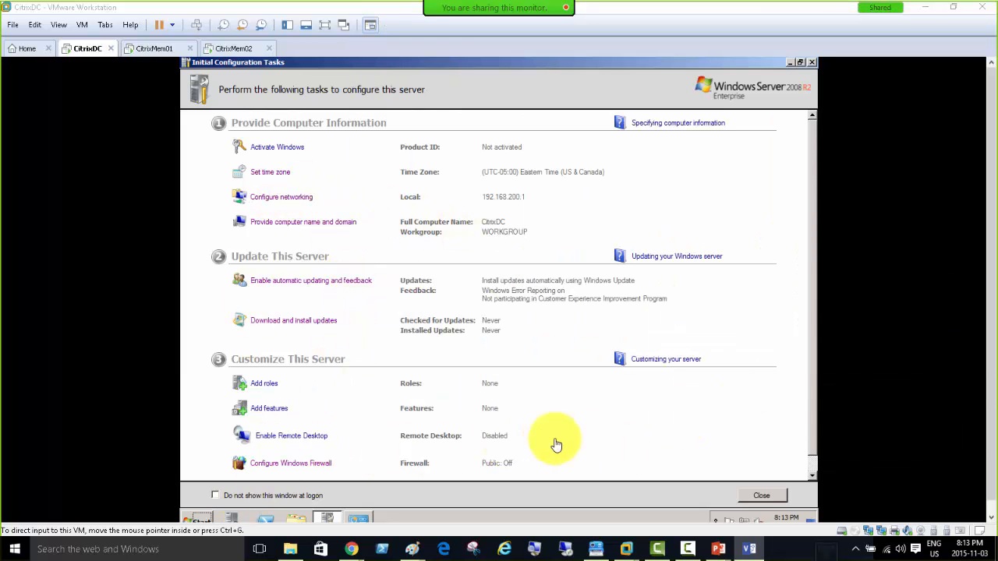
{"action": "left_click", "coordinate": [275, 201]}
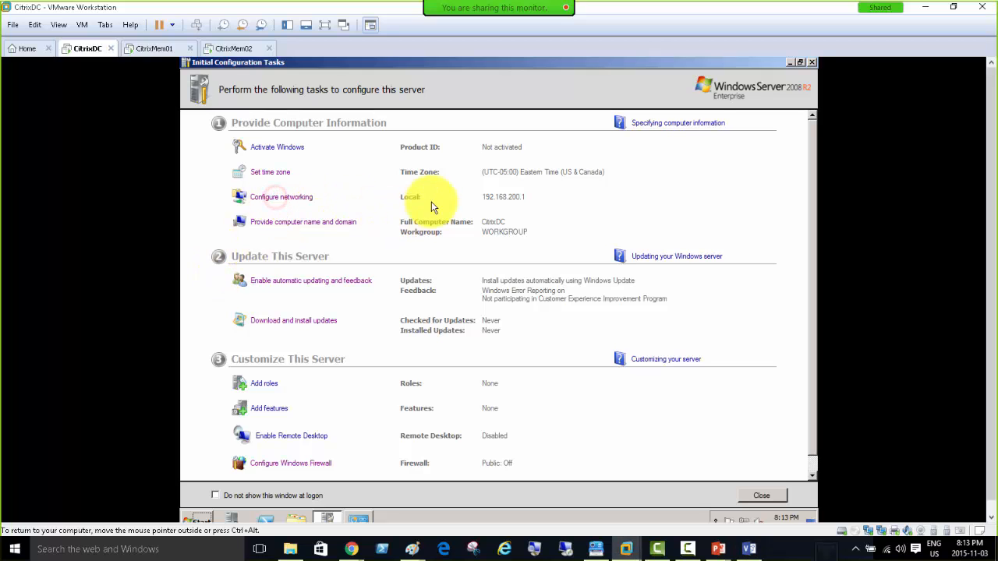
{"action": "left_click", "coordinate": [279, 201]}
{"action": "double_click", "coordinate": [471, 194]}
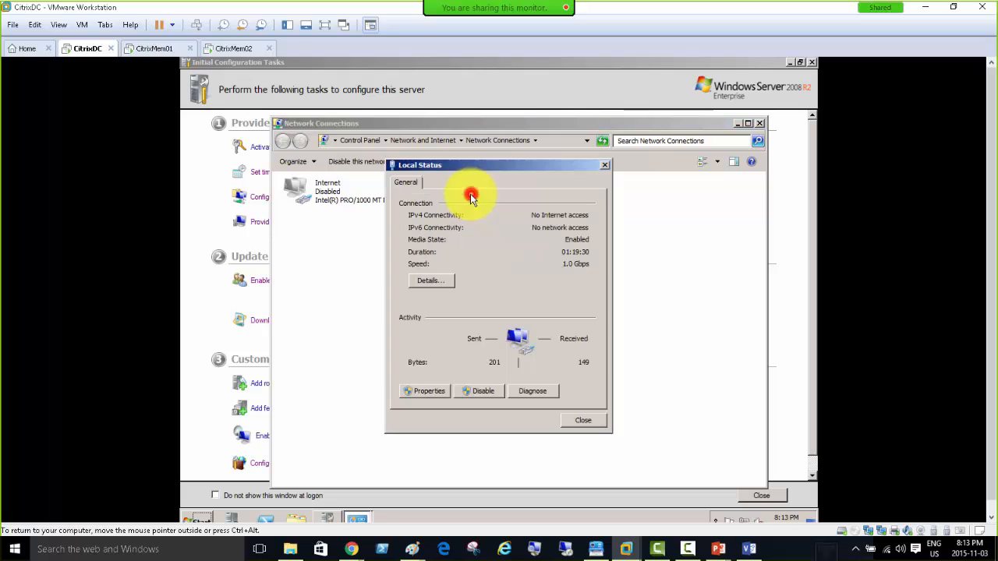
{"action": "left_click", "coordinate": [429, 281]}
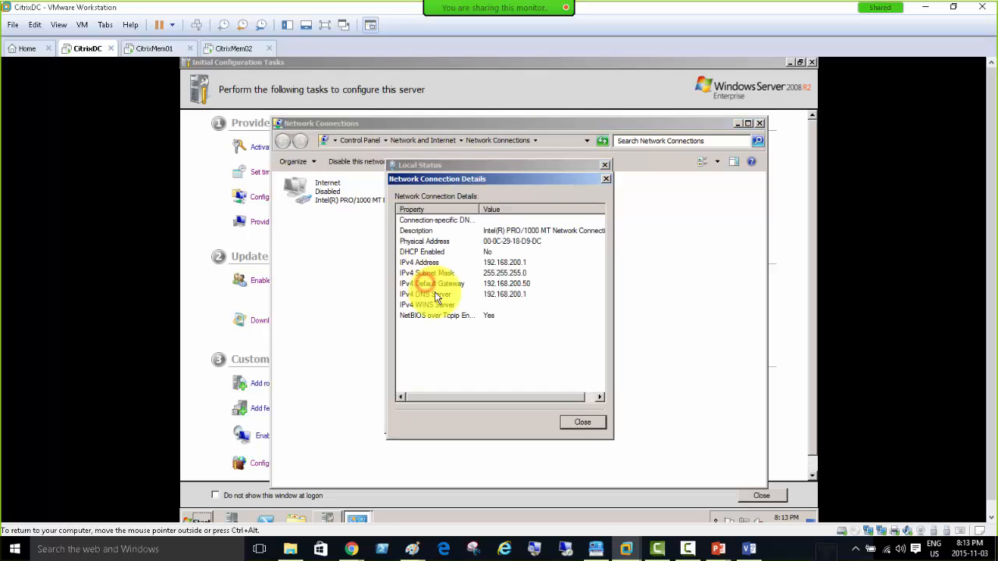
{"action": "left_click", "coordinate": [523, 263]}
{"action": "left_click", "coordinate": [530, 282]}
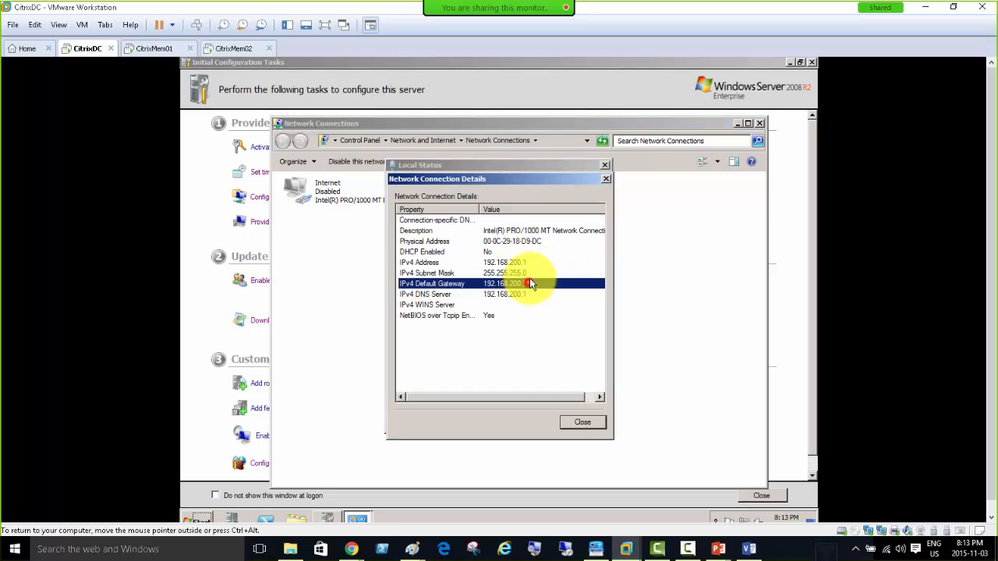
{"action": "left_click", "coordinate": [527, 264]}
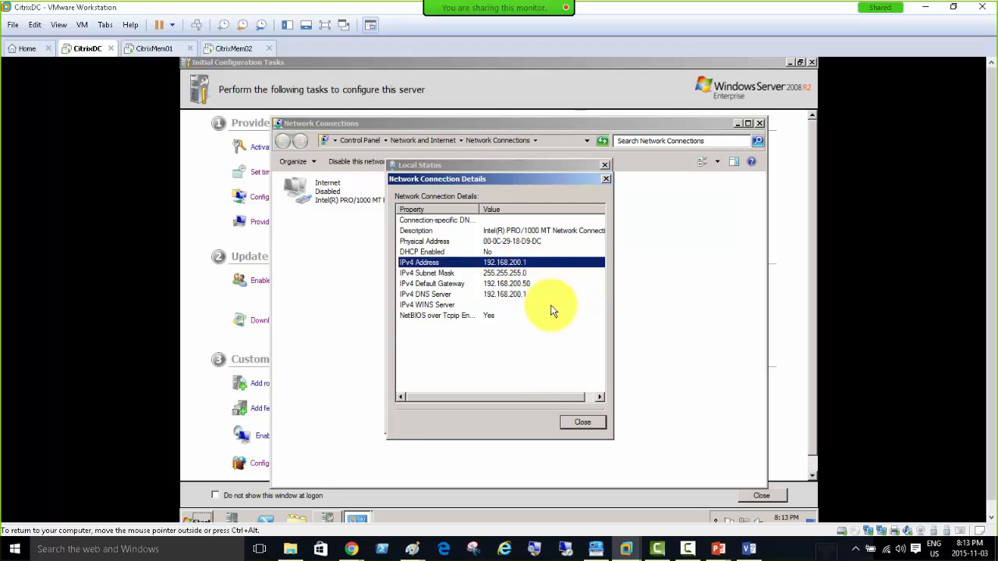
{"action": "left_click", "coordinate": [583, 424]}
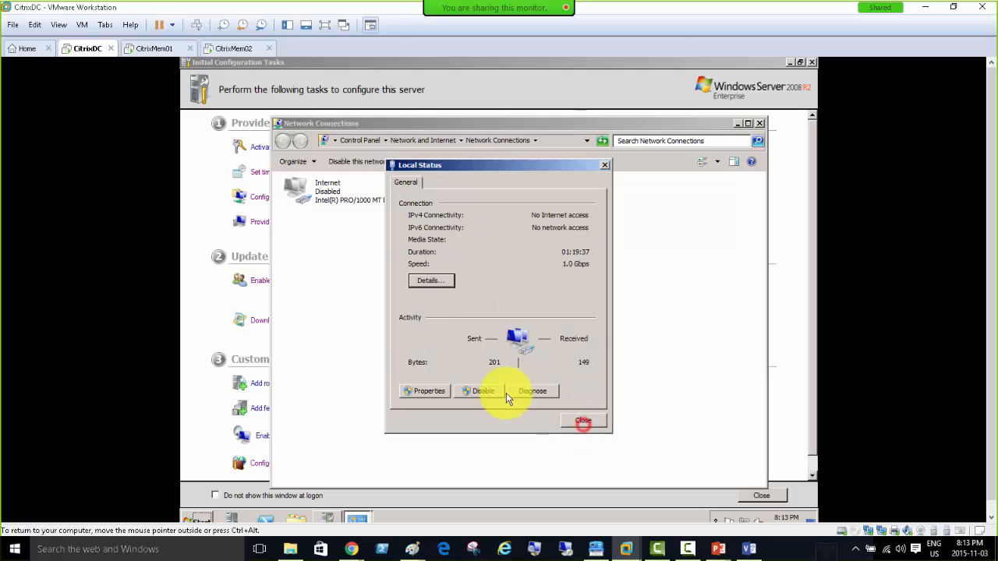
{"action": "left_click", "coordinate": [429, 391]}
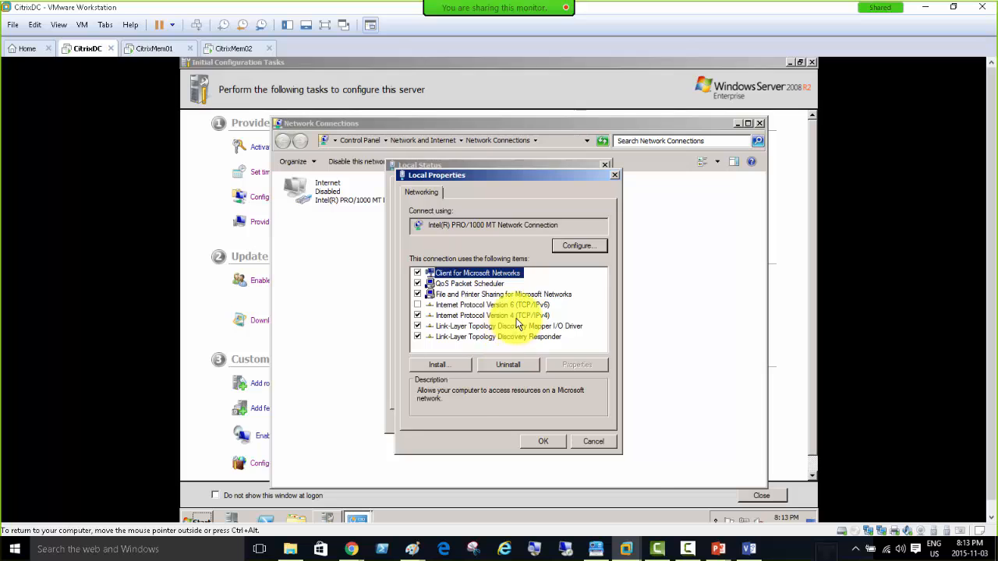
{"action": "double_click", "coordinate": [511, 323]}
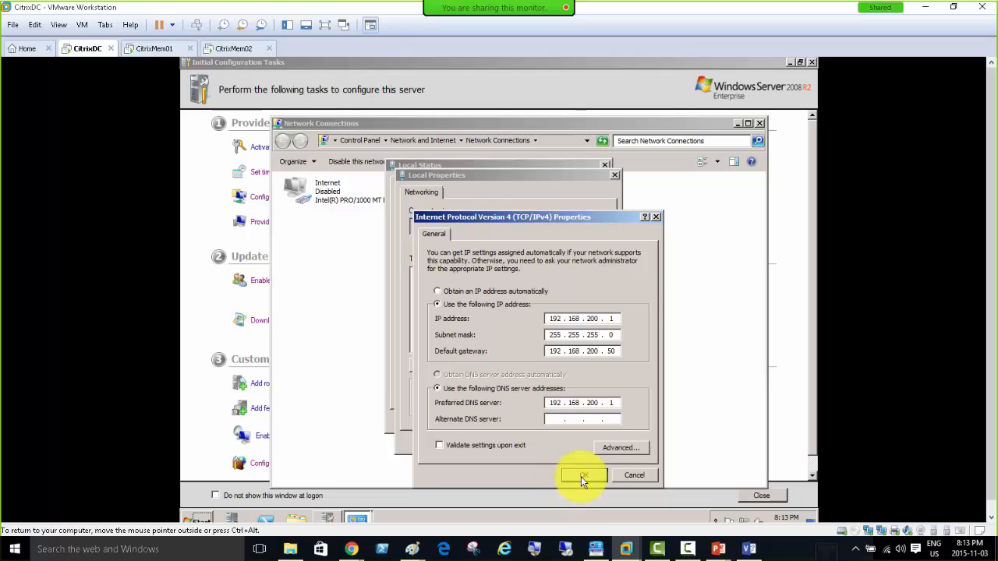
{"action": "left_click", "coordinate": [625, 479]}
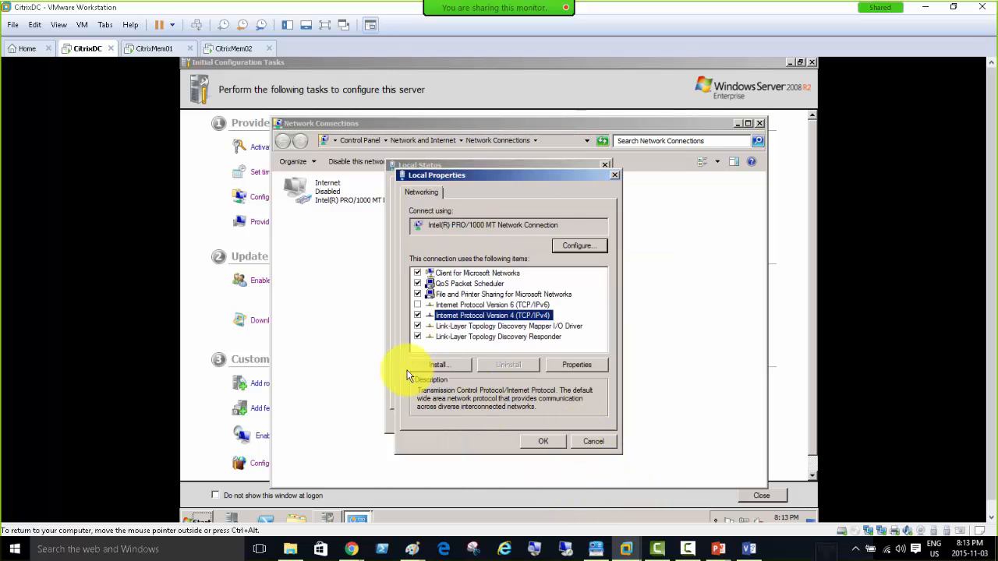
{"action": "left_click", "coordinate": [581, 441]}
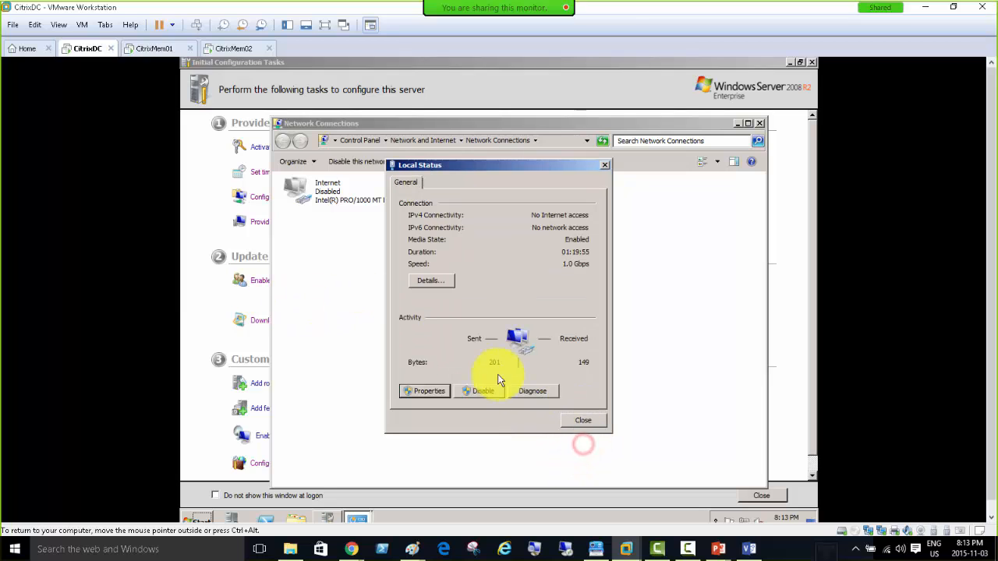
{"action": "left_click", "coordinate": [577, 421]}
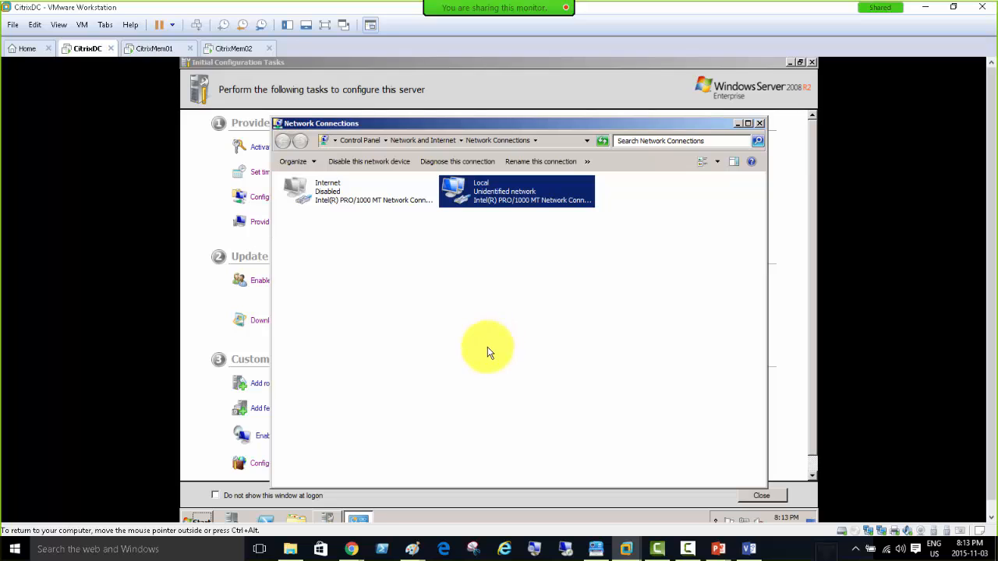
{"action": "left_click", "coordinate": [204, 205]}
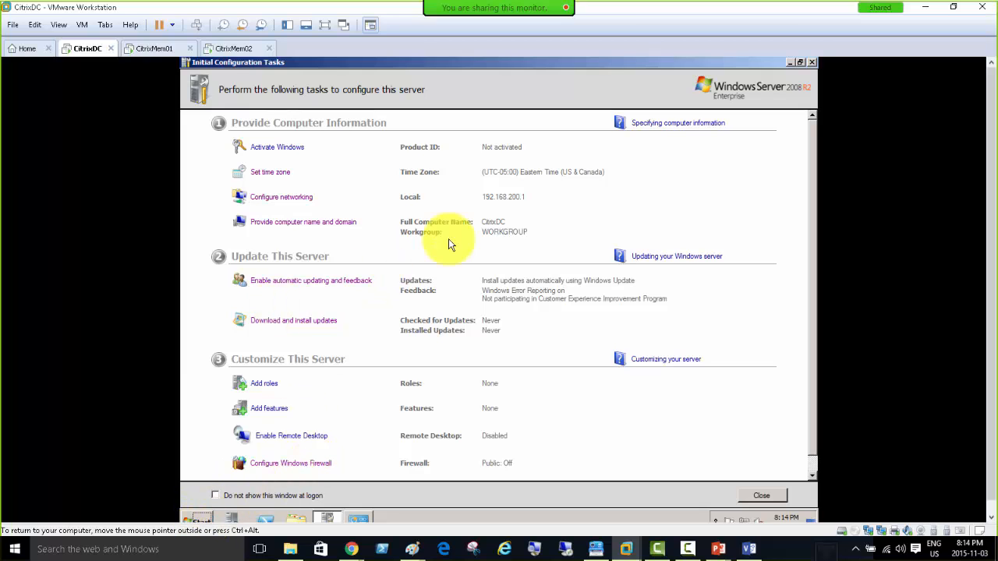
Launch dcpromo from the guest's Run prompt and minimize Initial Configuration Tasks while the wizard loads.
{"action": "left_click", "coordinate": [197, 519]}
{"action": "left_click", "coordinate": [357, 455]}
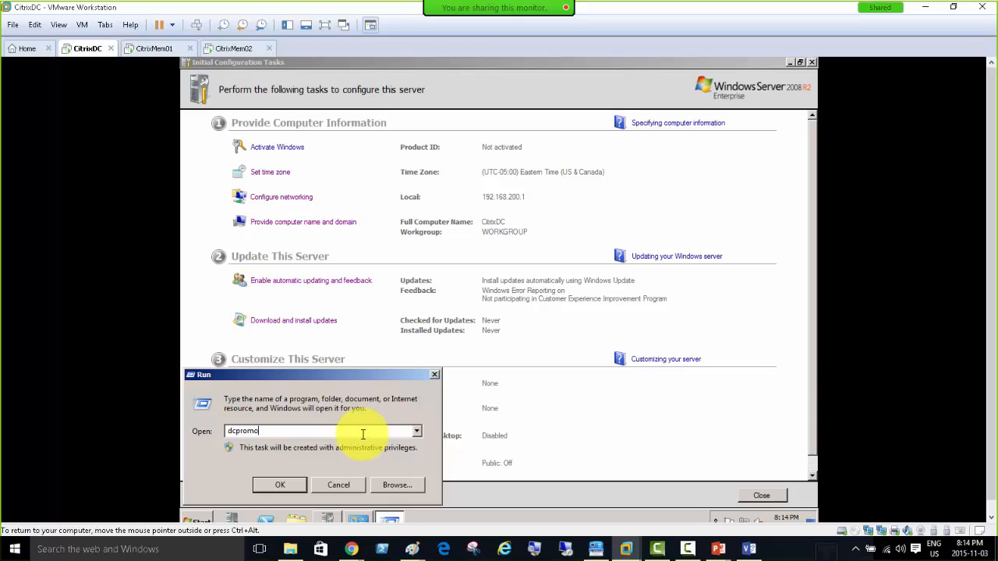
{"action": "key", "text": "Return"}
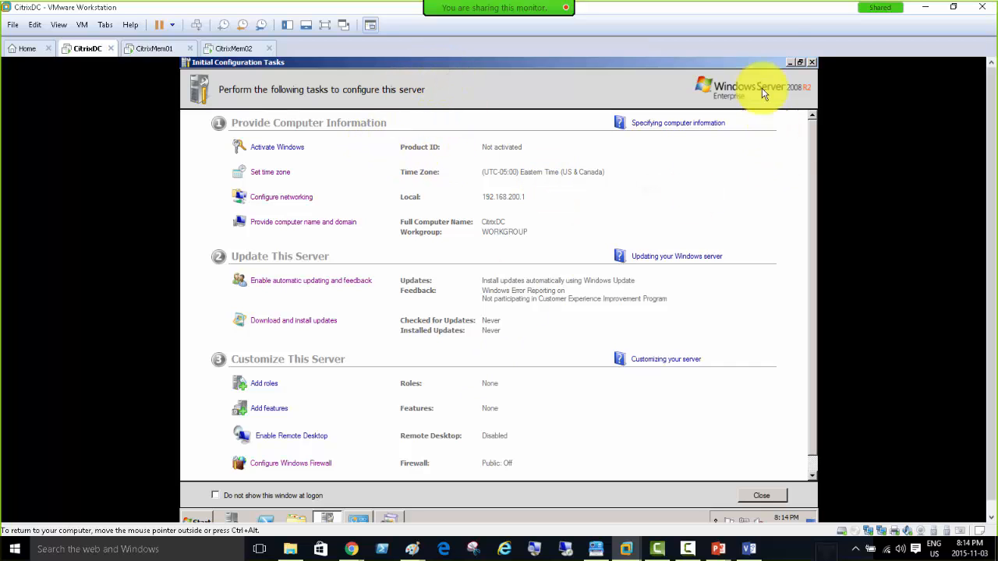
{"action": "left_click", "coordinate": [790, 63]}
{"action": "right_click", "coordinate": [432, 84]}
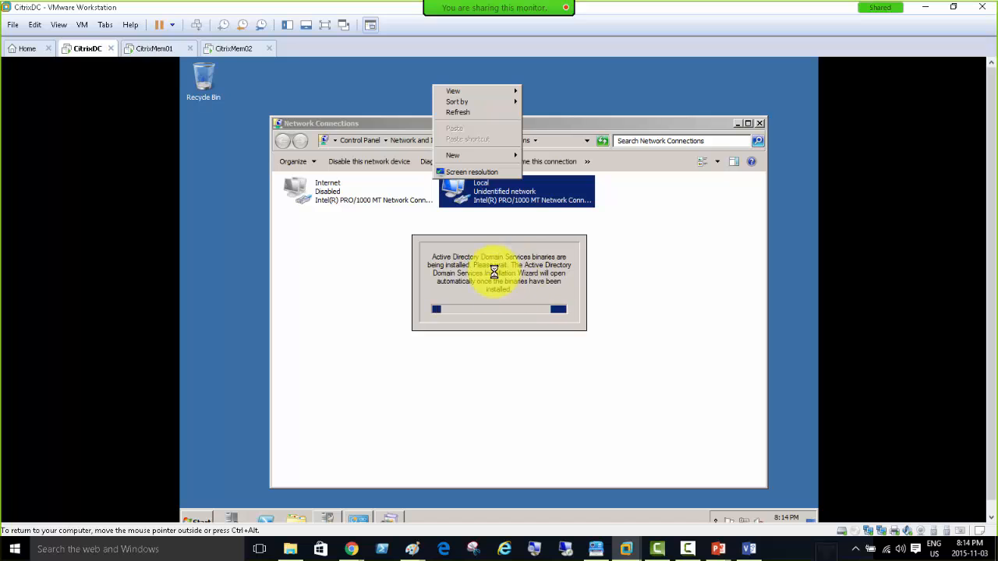
{"action": "left_click", "coordinate": [343, 123]}
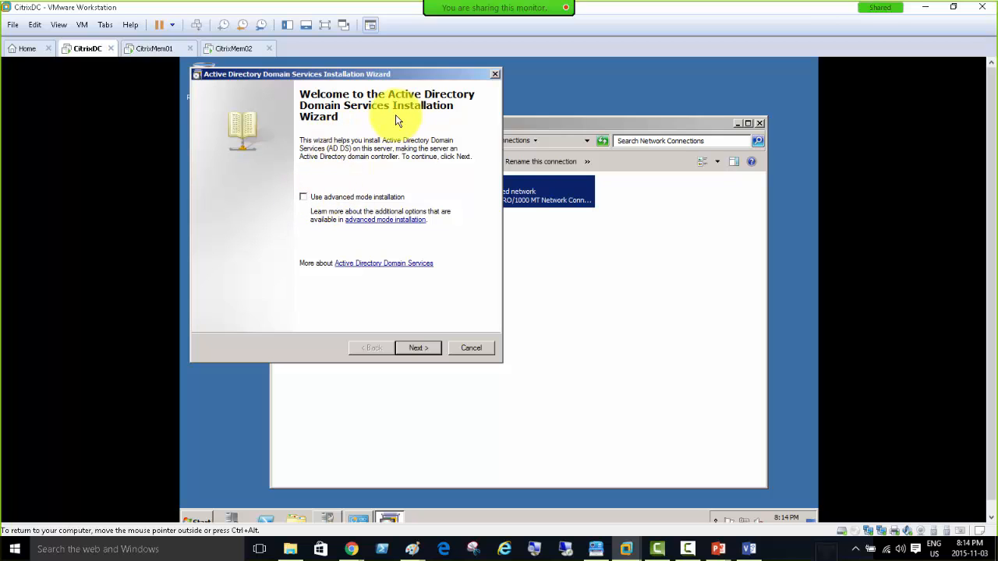
Choose 'Create a new domain in a new forest' and name the forest root CitrixDomain.local.
{"action": "left_click", "coordinate": [414, 349]}
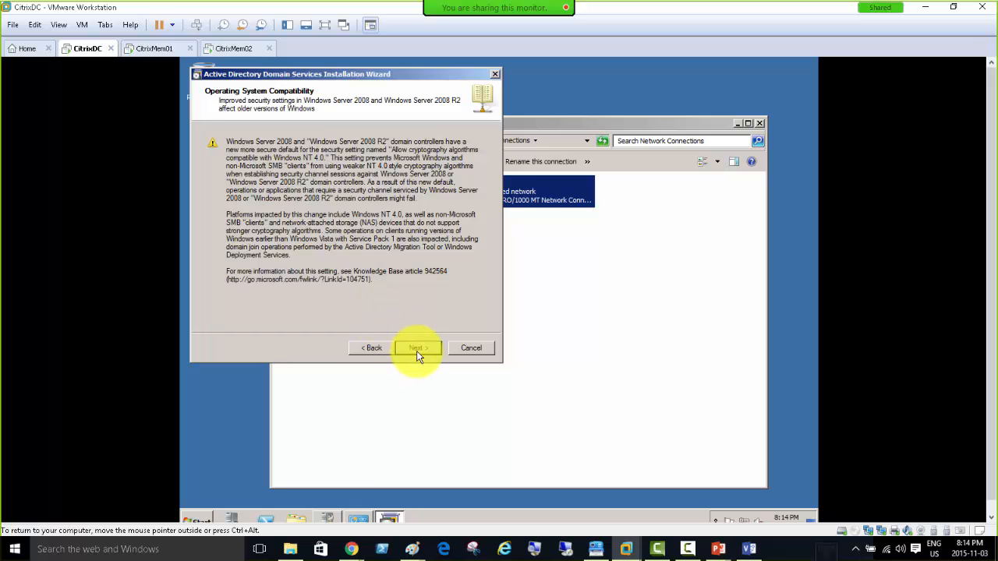
{"action": "left_click_drag", "start_coordinate": [402, 213], "coordinate": [348, 212]}
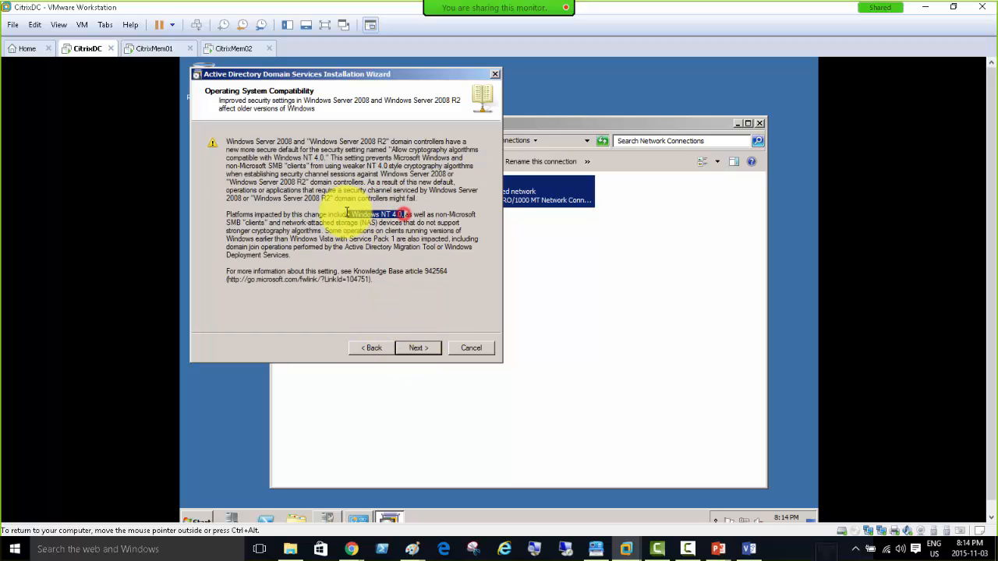
{"action": "left_click", "coordinate": [415, 348]}
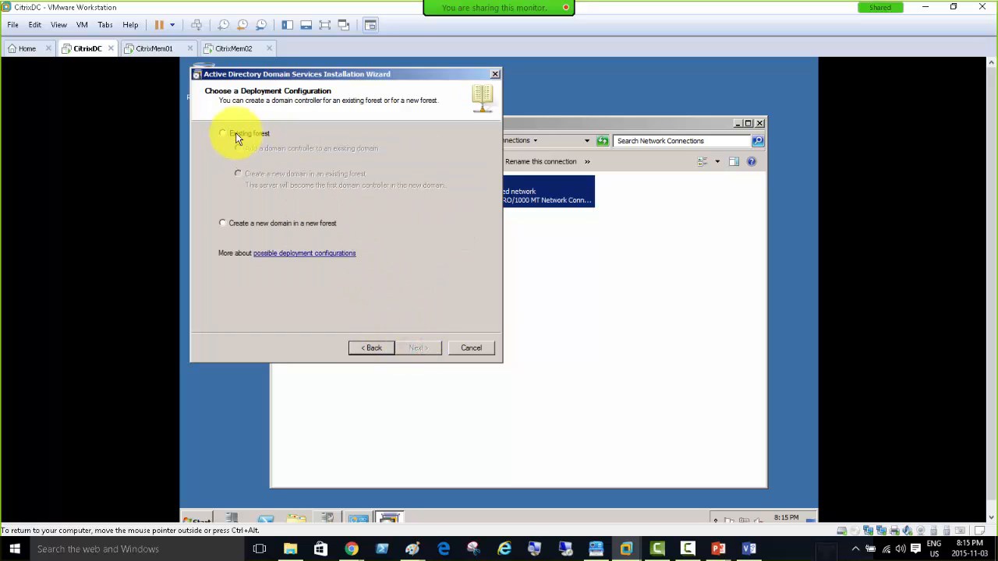
{"action": "left_click", "coordinate": [258, 224]}
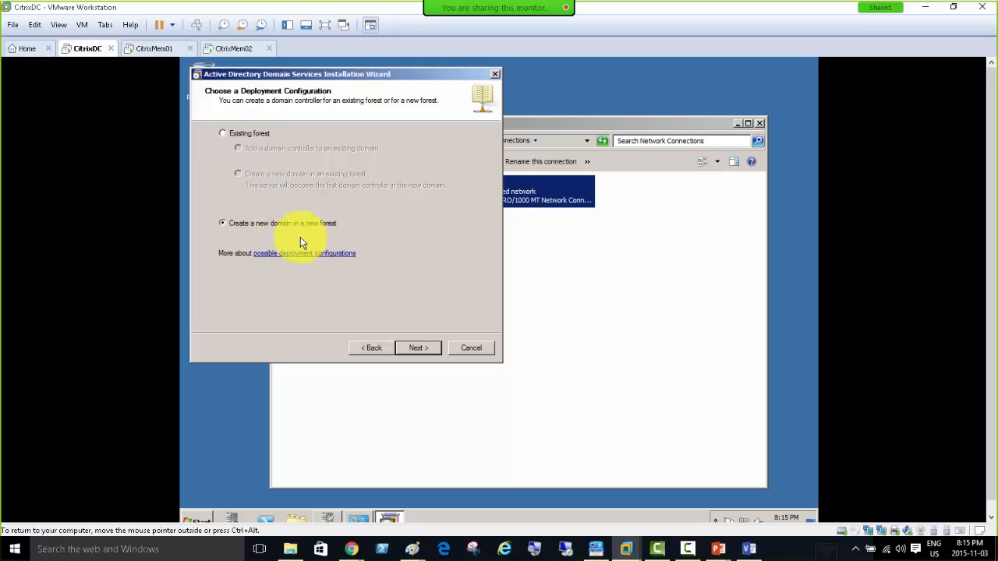
{"action": "left_click", "coordinate": [410, 352]}
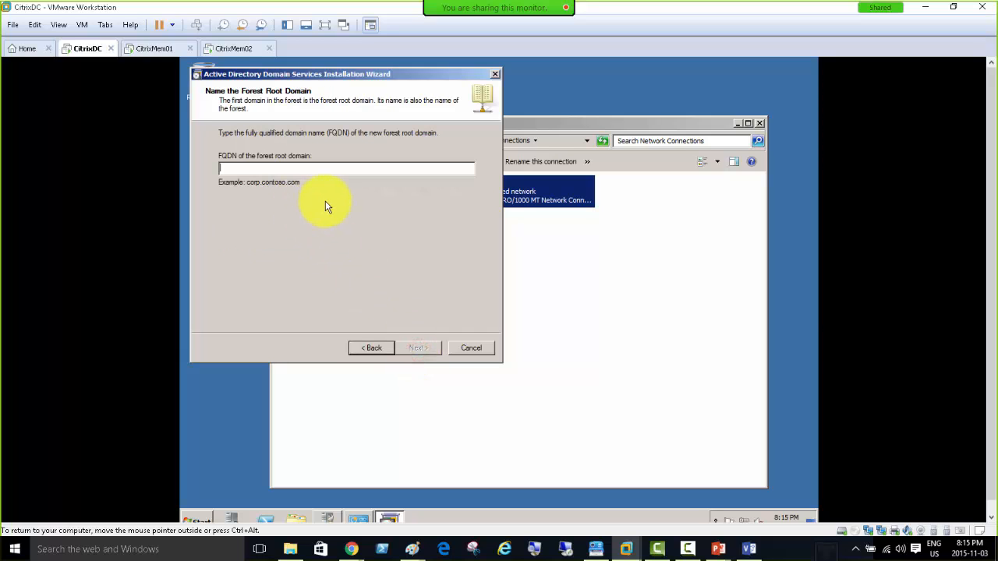
{"action": "type", "text": "CitrixDomain.local"}
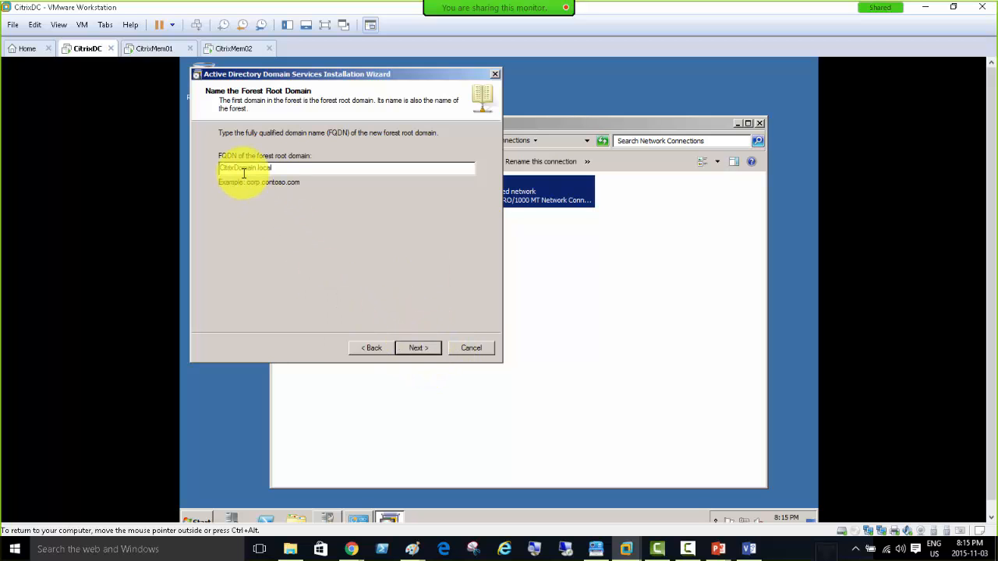
{"action": "left_click", "coordinate": [418, 349]}
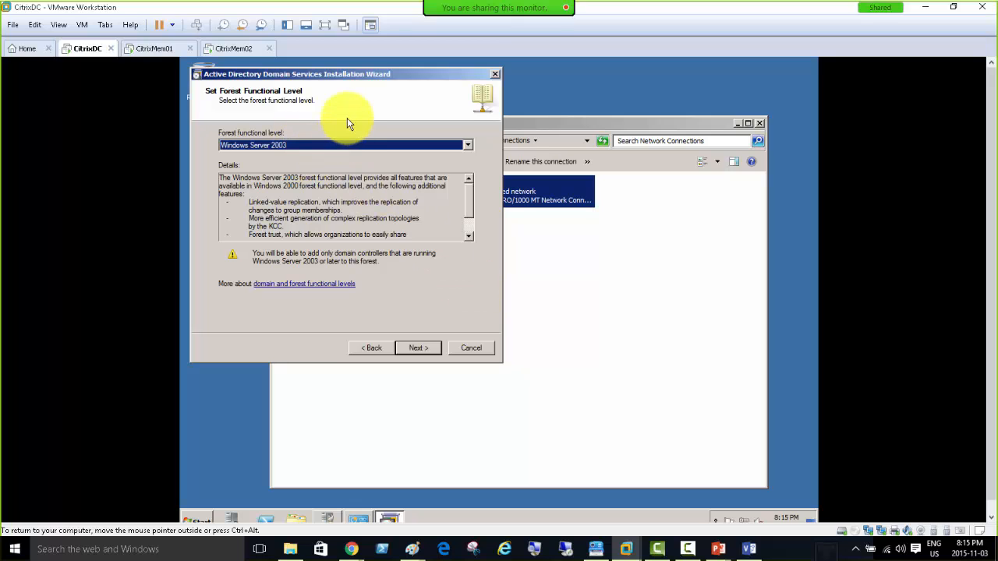
Set the forest functional level to Windows Server 2008 R2 and accept the default DC options and folders.
{"action": "left_click", "coordinate": [304, 153]}
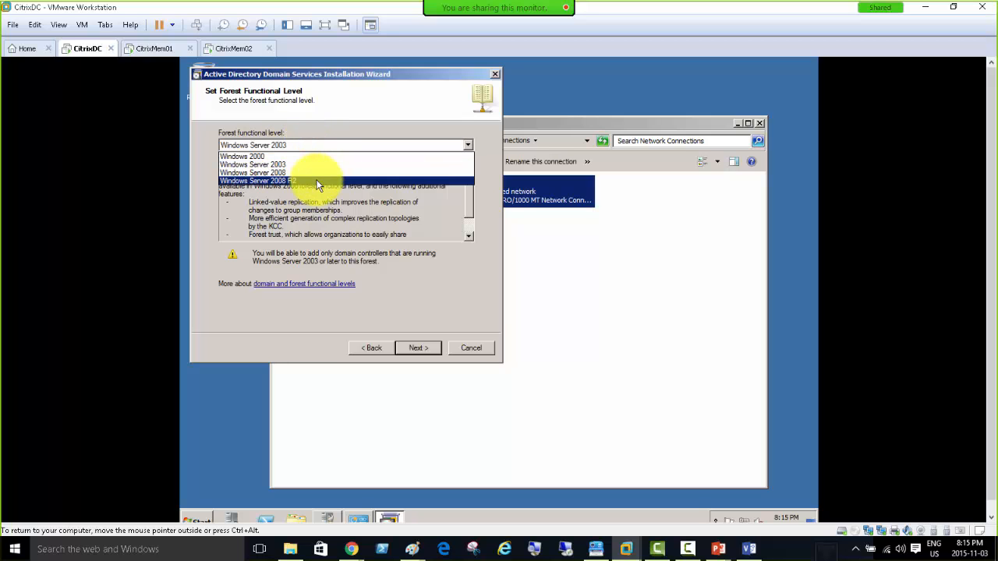
{"action": "left_click", "coordinate": [318, 181]}
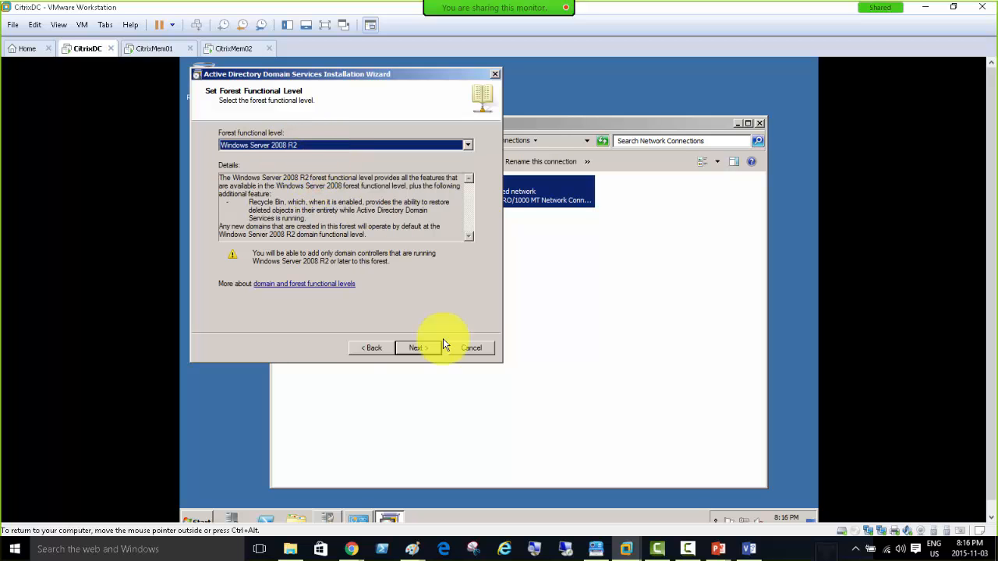
{"action": "left_click", "coordinate": [422, 350]}
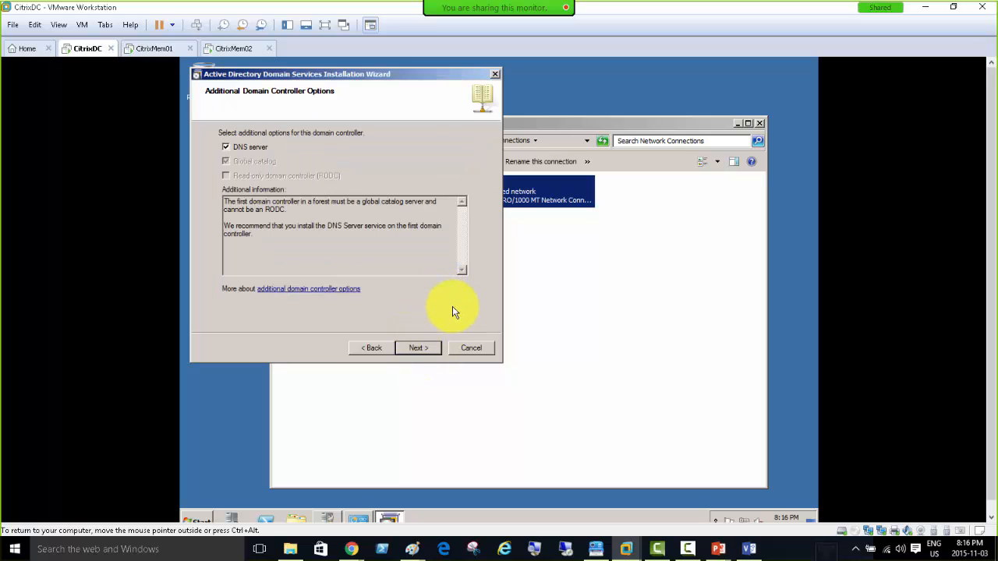
{"action": "left_click", "coordinate": [411, 348]}
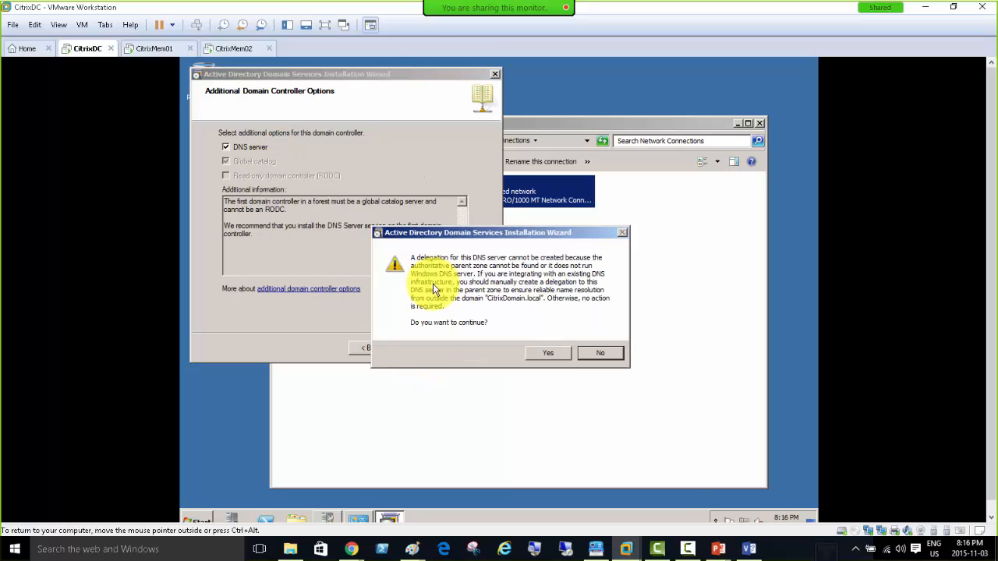
{"action": "left_click", "coordinate": [547, 355]}
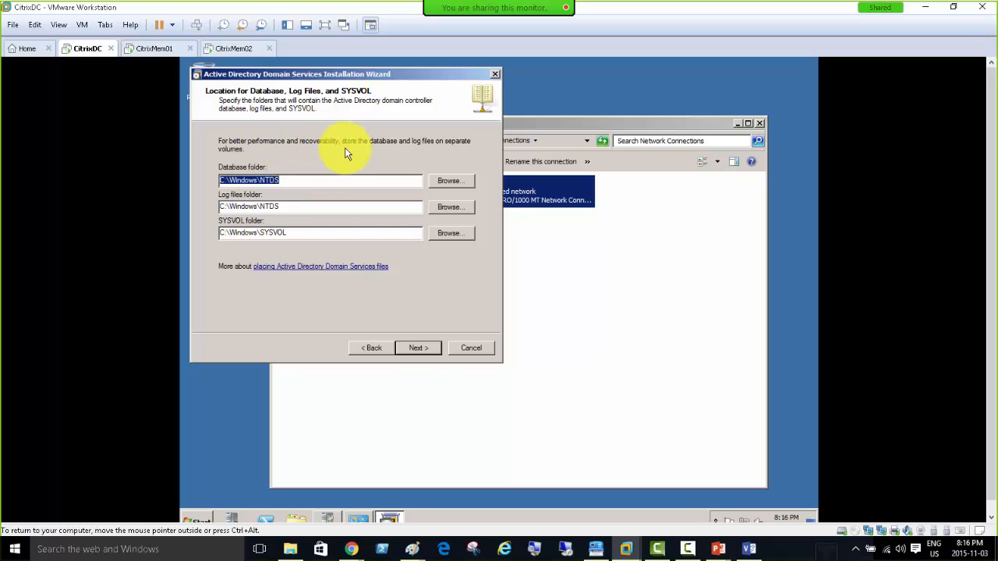
{"action": "left_click", "coordinate": [417, 348]}
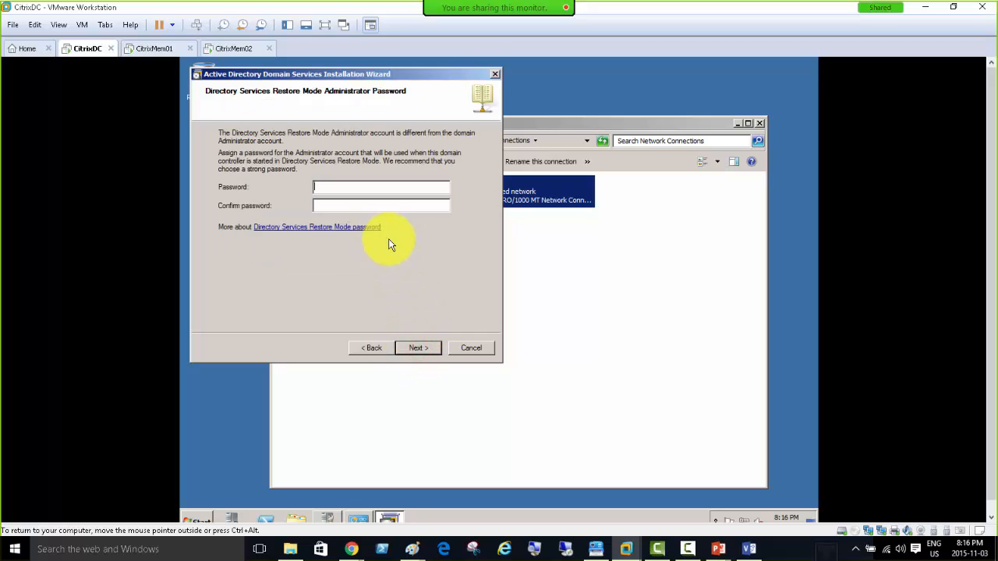
Enter and confirm the Directory Services Restore Mode password, then continue to the Summary.
{"action": "type", "text": "Password1"}
{"action": "key", "text": "Tab"}
{"action": "type", "text": "Password1"}
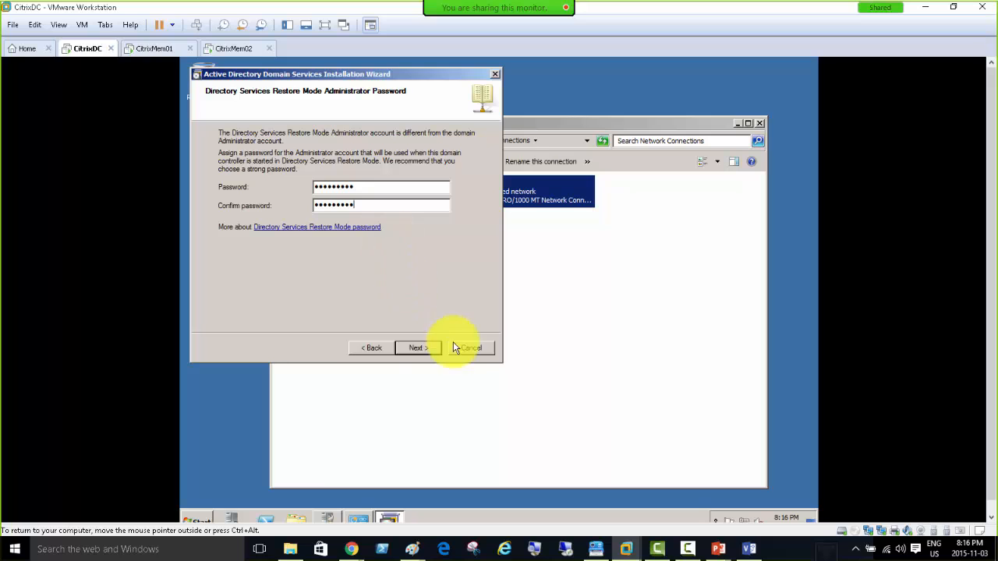
{"action": "left_click", "coordinate": [411, 348]}
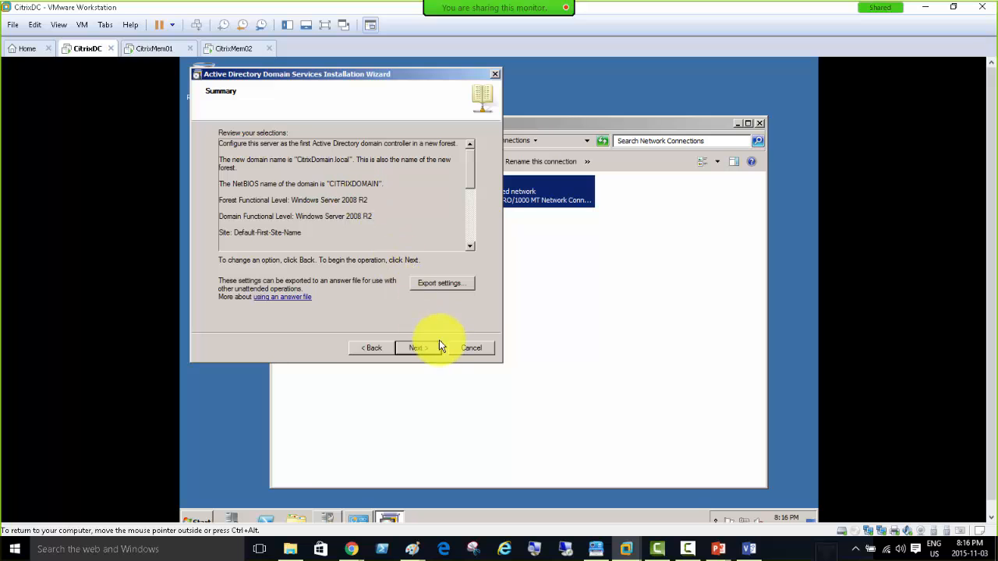
Confirm the Summary page to begin installing AD DS on CitrixDC.
{"action": "left_click", "coordinate": [422, 352]}
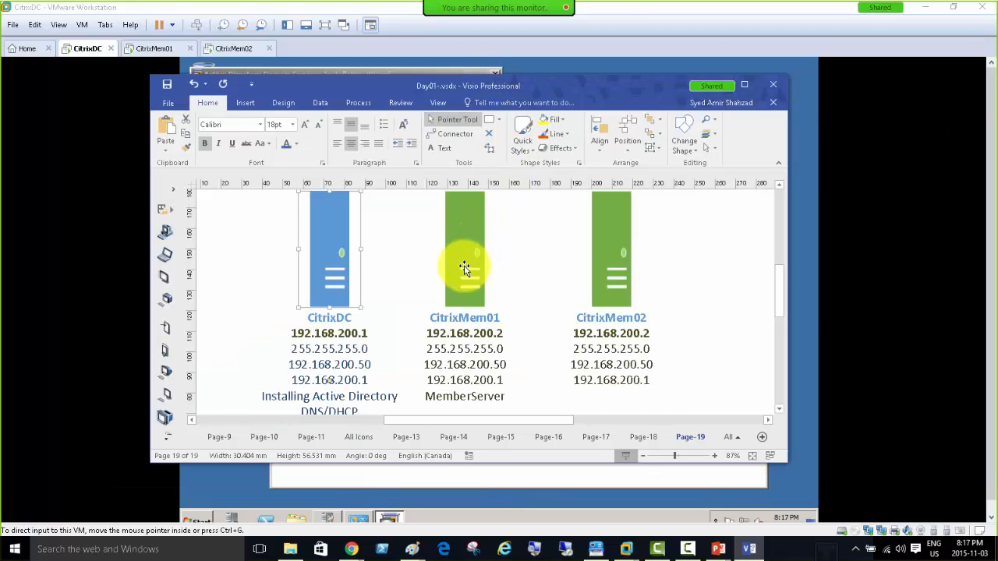
Edit the CitrixMem02 label so its IP reads 192.168.200.3 instead of 192.168.200.2.
{"action": "left_click", "coordinate": [463, 269]}
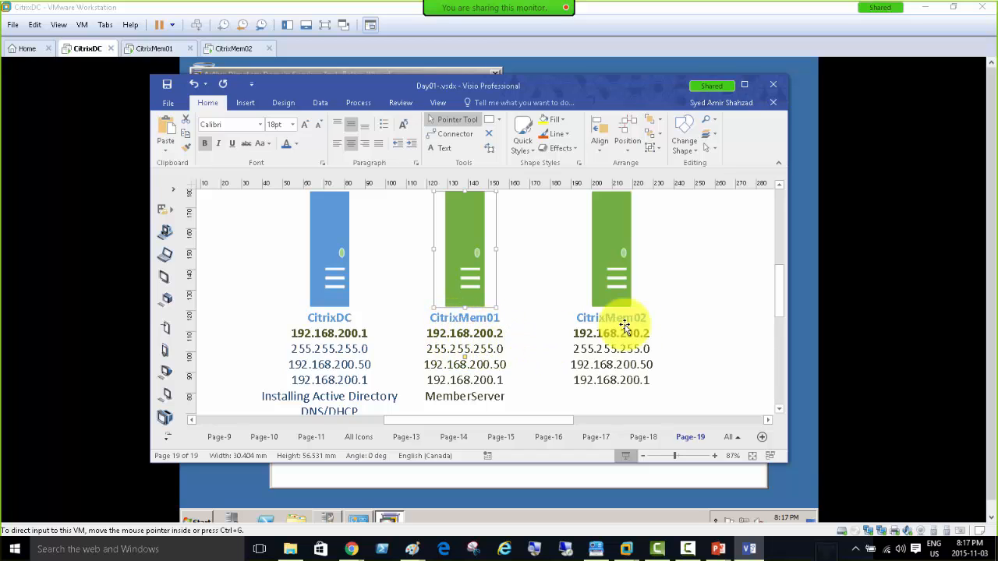
{"action": "left_click", "coordinate": [615, 258]}
{"action": "double_click", "coordinate": [651, 315]}
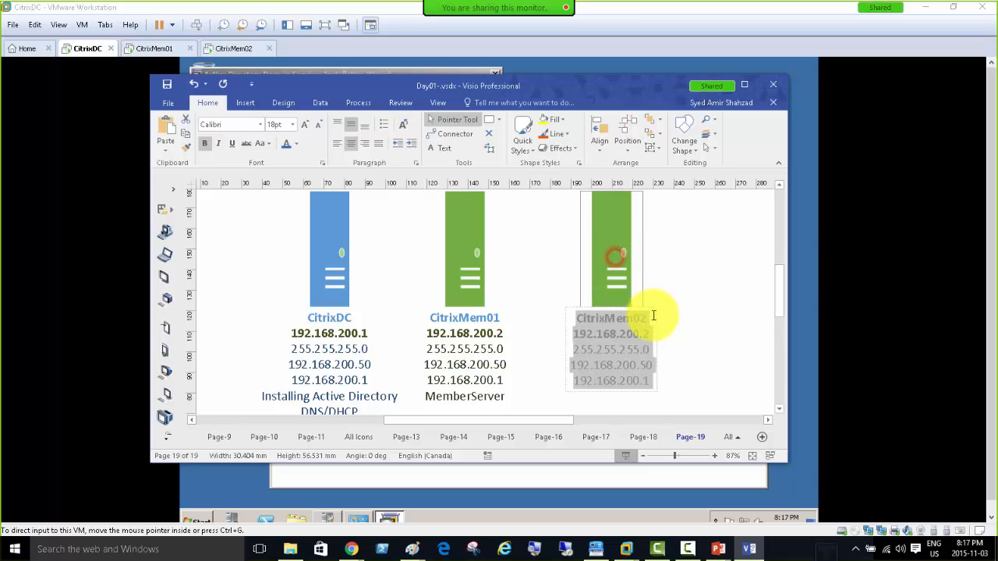
{"action": "left_click", "coordinate": [644, 333]}
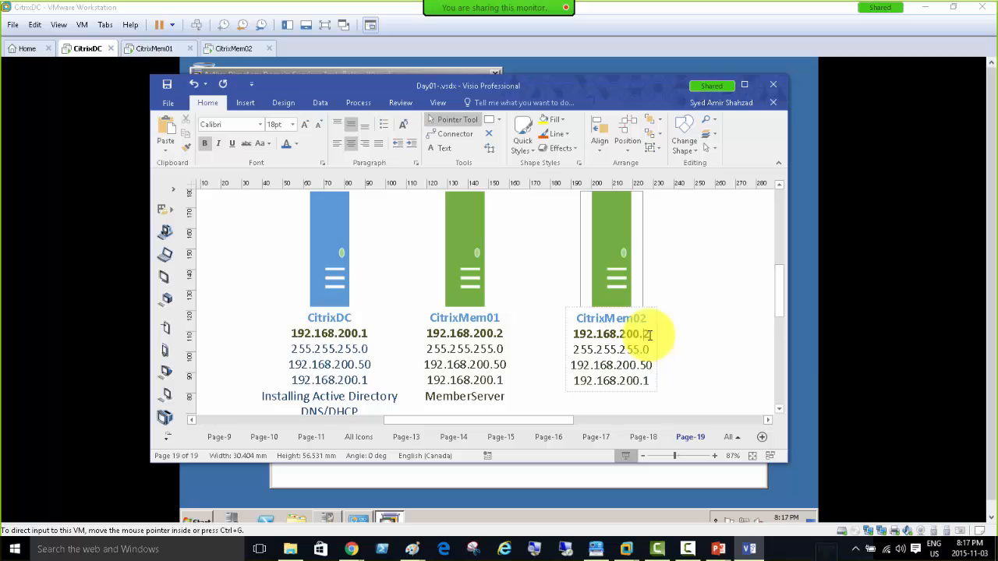
{"action": "key", "text": "BackSpace"}
{"action": "type", "text": "3"}
{"action": "left_click", "coordinate": [681, 335]}
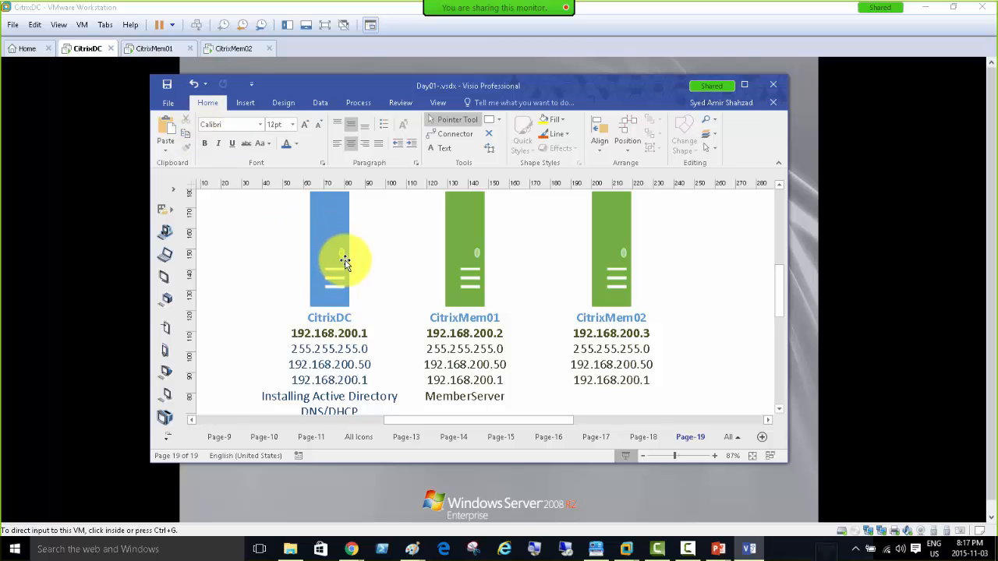
{"action": "left_click", "coordinate": [466, 290]}
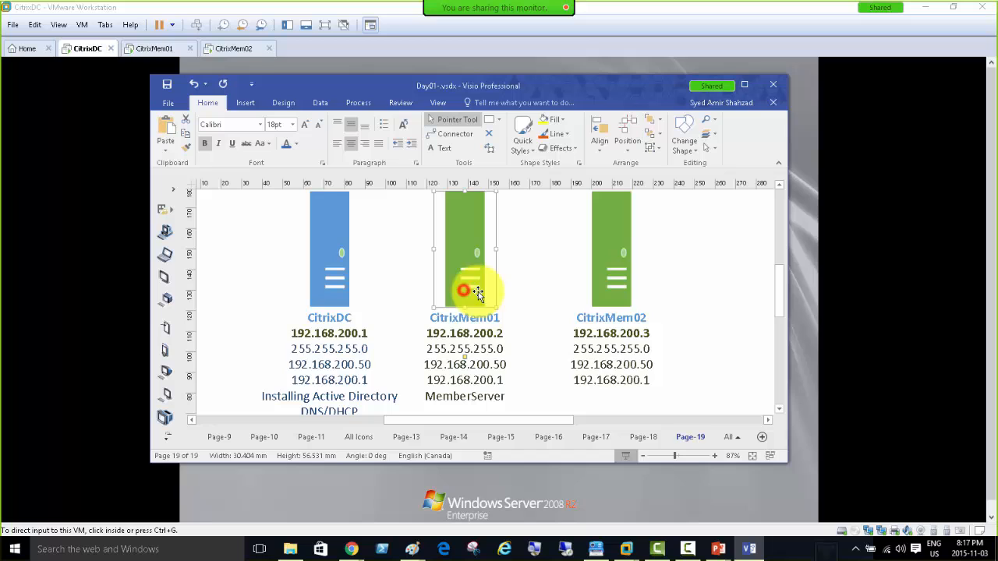
{"action": "left_click", "coordinate": [623, 281]}
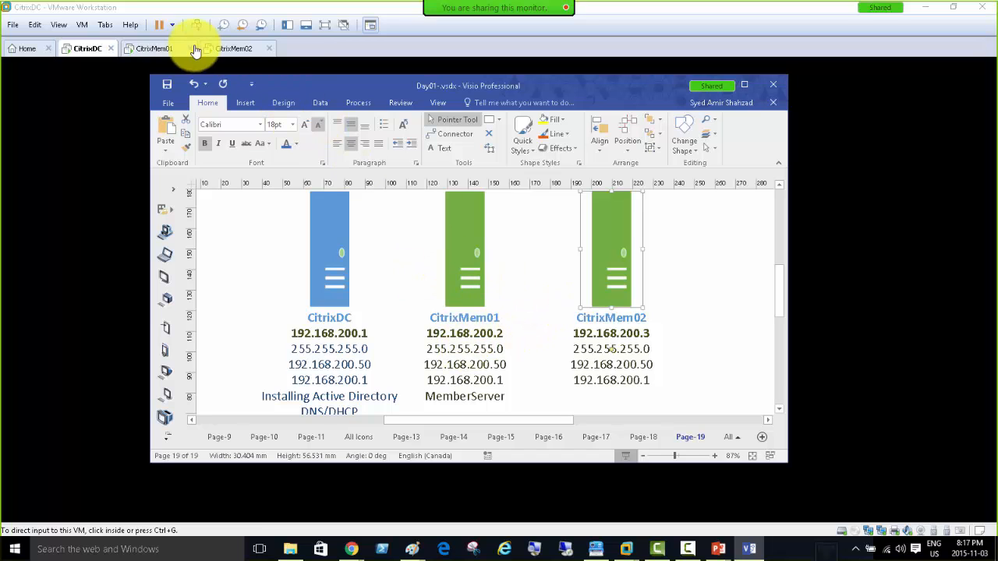
Review CitrixMem01's Local connection IPv4 settings (192.168.200.2, DNS 192.168.200.1) without changing them.
{"action": "left_click", "coordinate": [154, 50]}
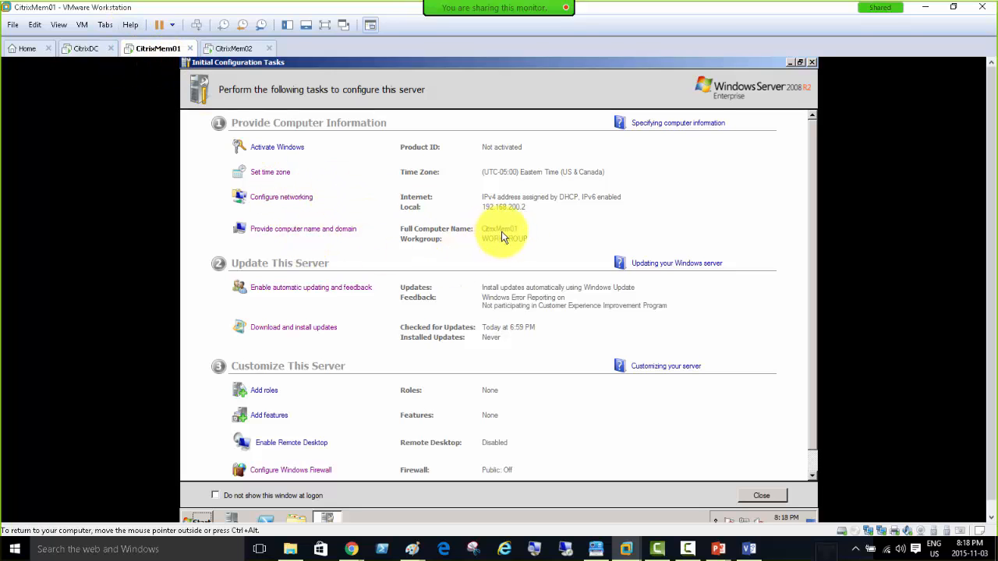
{"action": "left_click", "coordinate": [278, 201]}
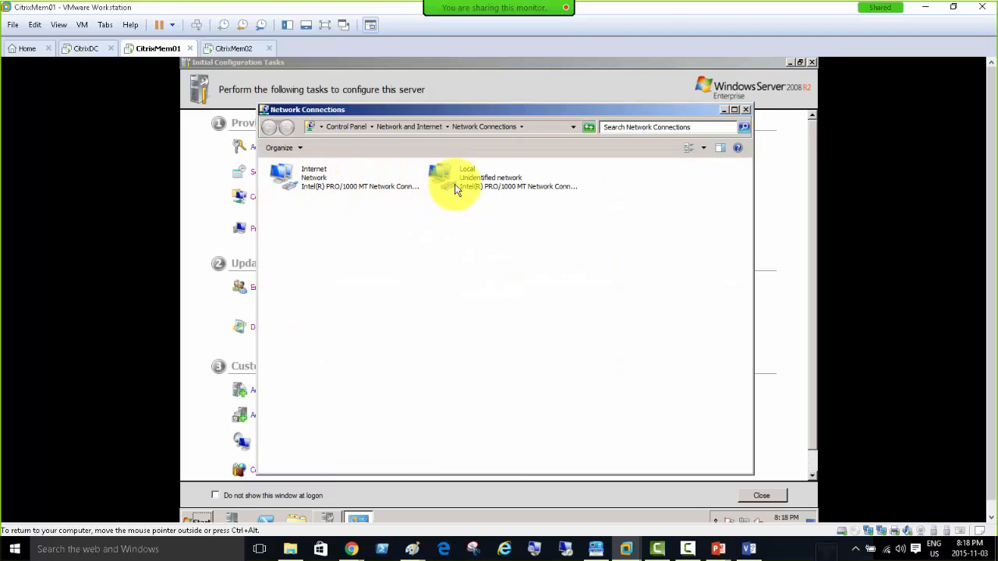
{"action": "double_click", "coordinate": [462, 180]}
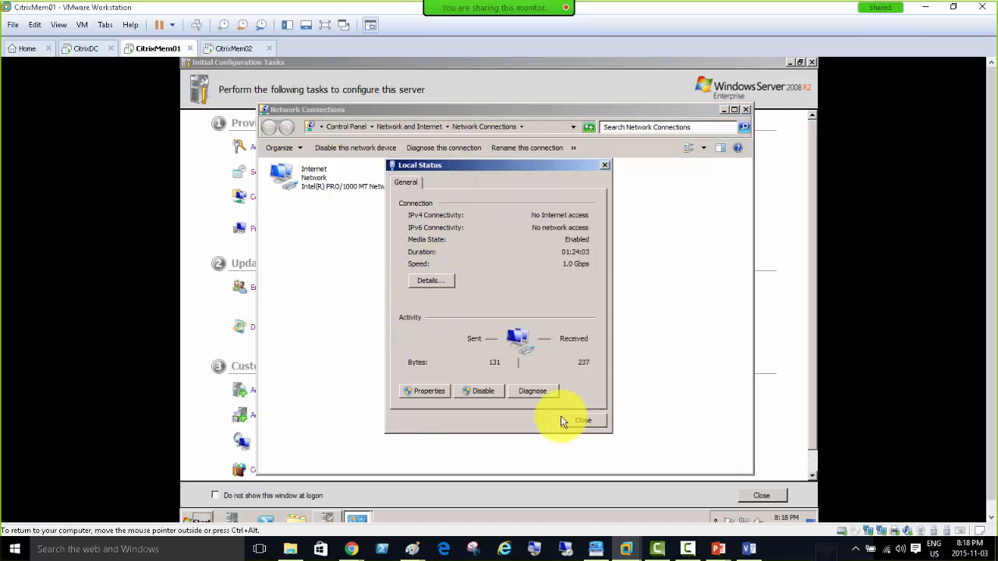
{"action": "left_click", "coordinate": [414, 394]}
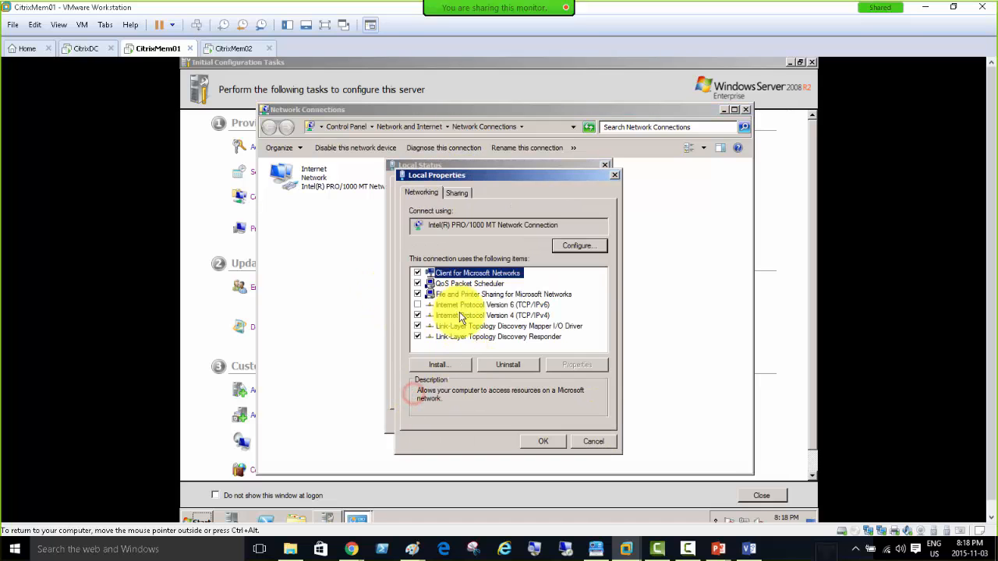
{"action": "double_click", "coordinate": [527, 317]}
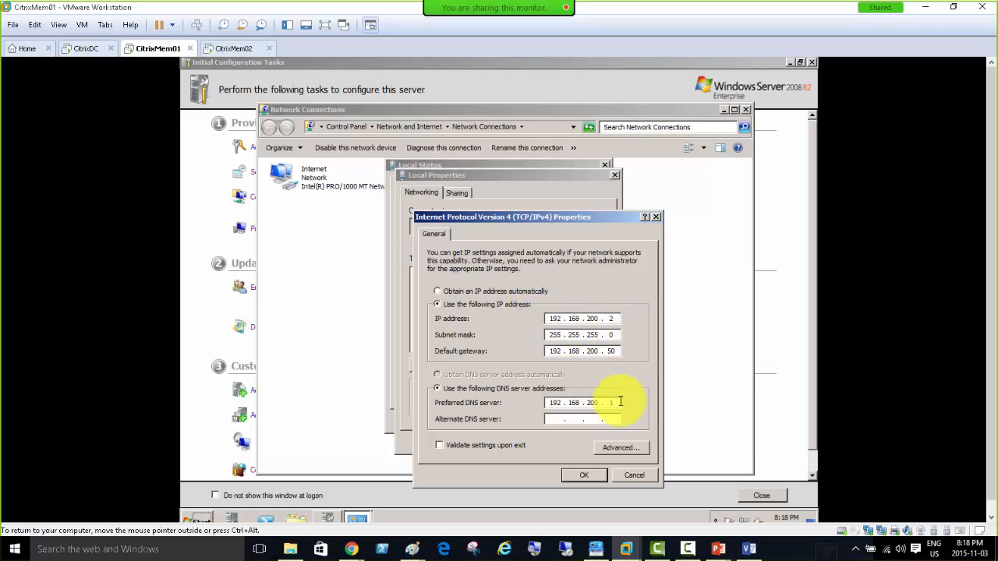
{"action": "left_click", "coordinate": [618, 474]}
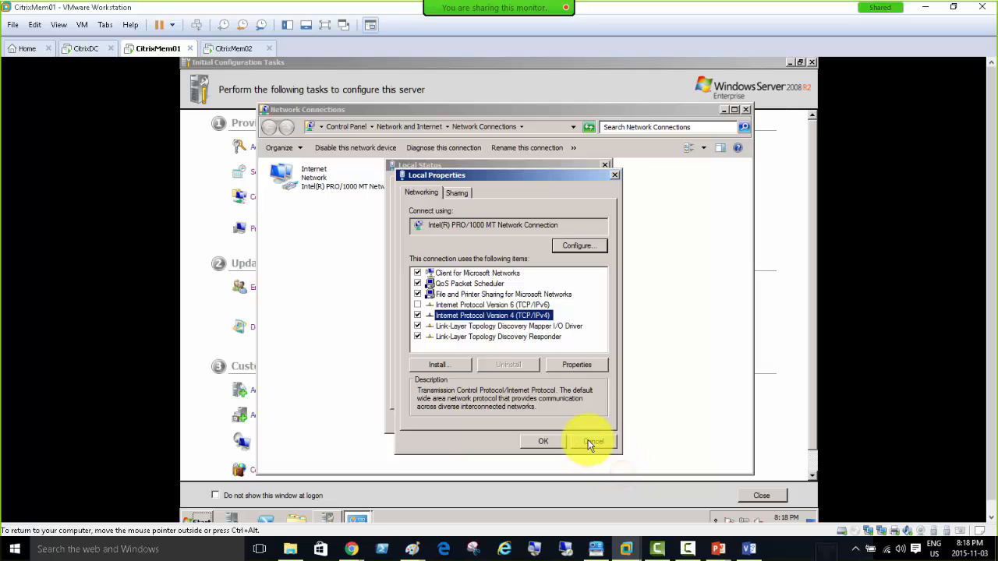
{"action": "left_click", "coordinate": [590, 441]}
On the CitrixMem02 tab, log on with the Administrator account and its password.
{"action": "left_click", "coordinate": [228, 48]}
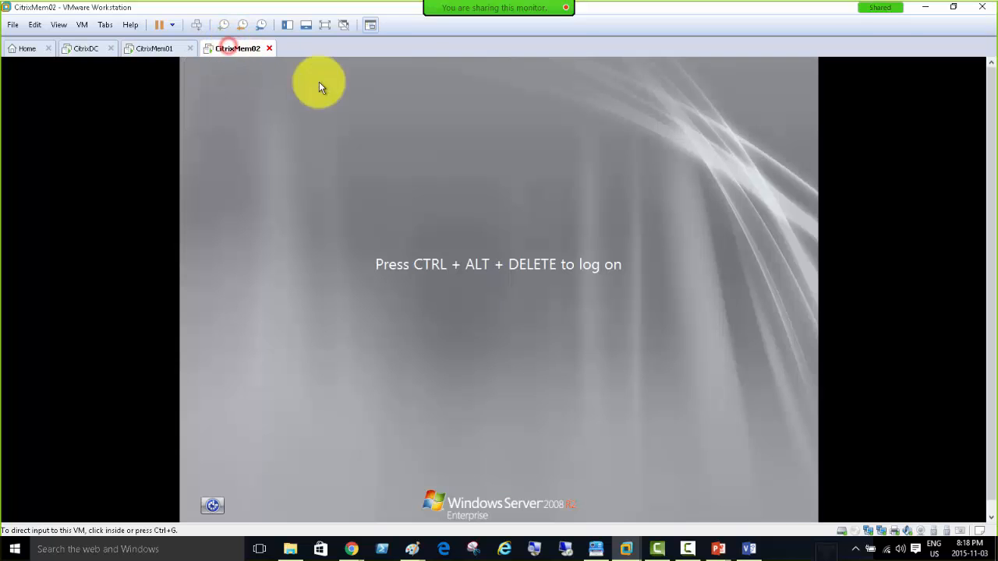
{"action": "left_click", "coordinate": [196, 26]}
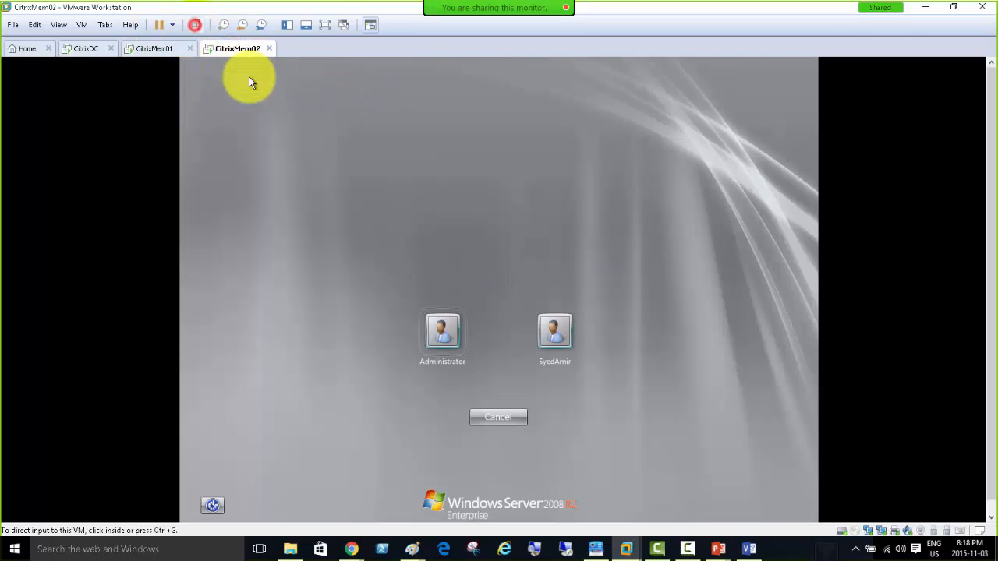
{"action": "left_click", "coordinate": [460, 319]}
{"action": "left_click", "coordinate": [513, 359]}
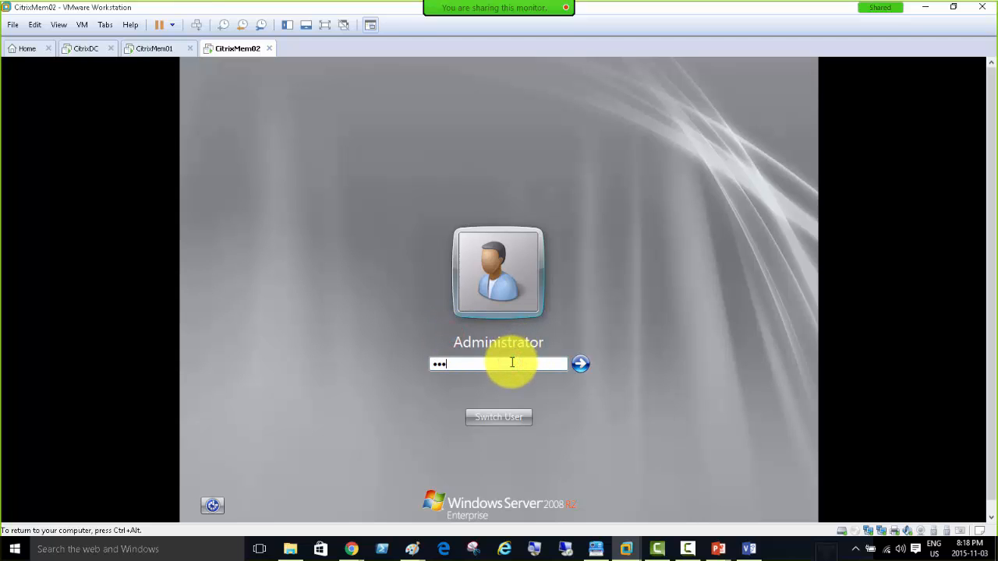
{"action": "key", "text": "Return"}
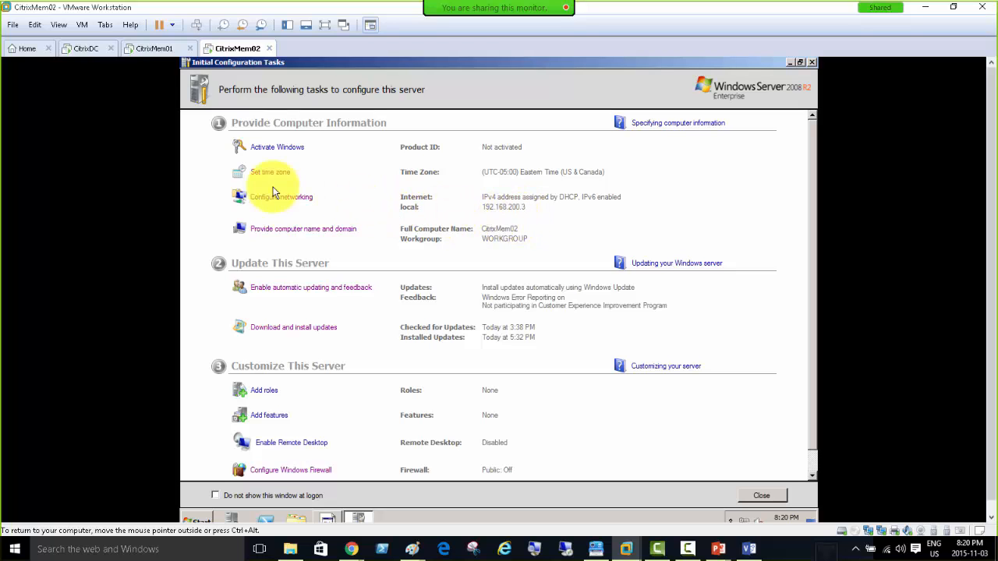
Log on to CitrixDC with the CITRIXDOMAIN administrator password, then release input from the VM.
{"action": "left_click", "coordinate": [84, 49]}
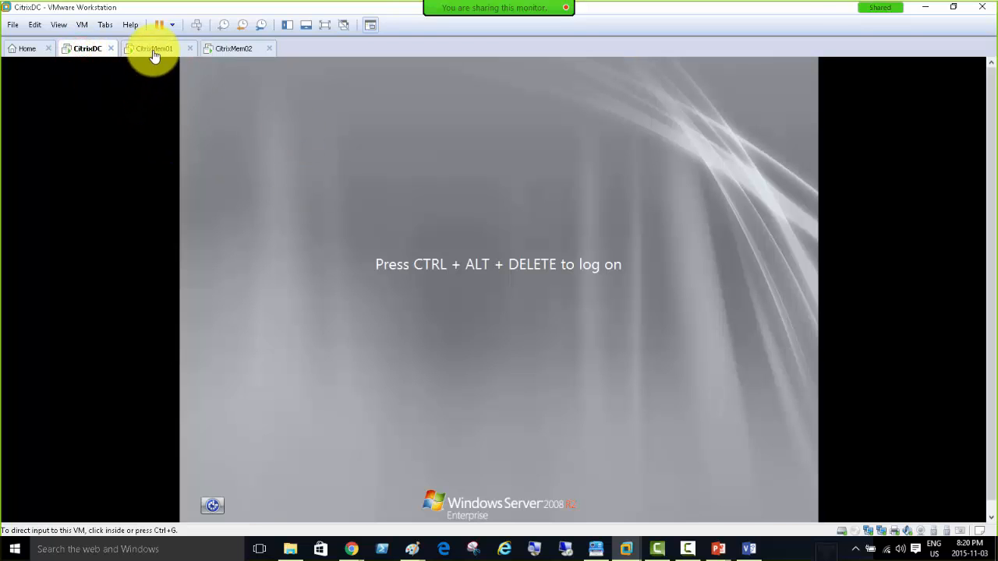
{"action": "left_click", "coordinate": [197, 24]}
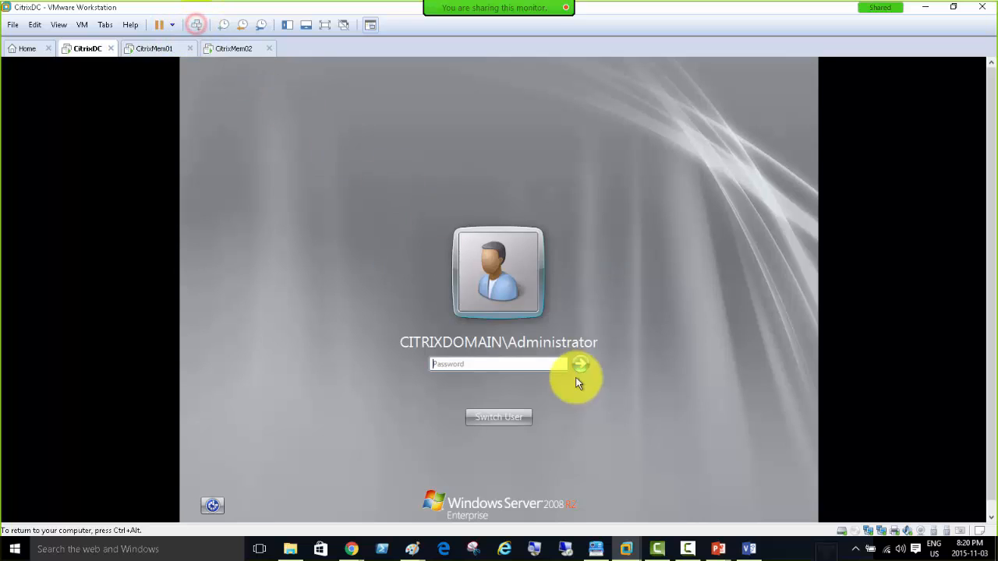
{"action": "left_click", "coordinate": [528, 365]}
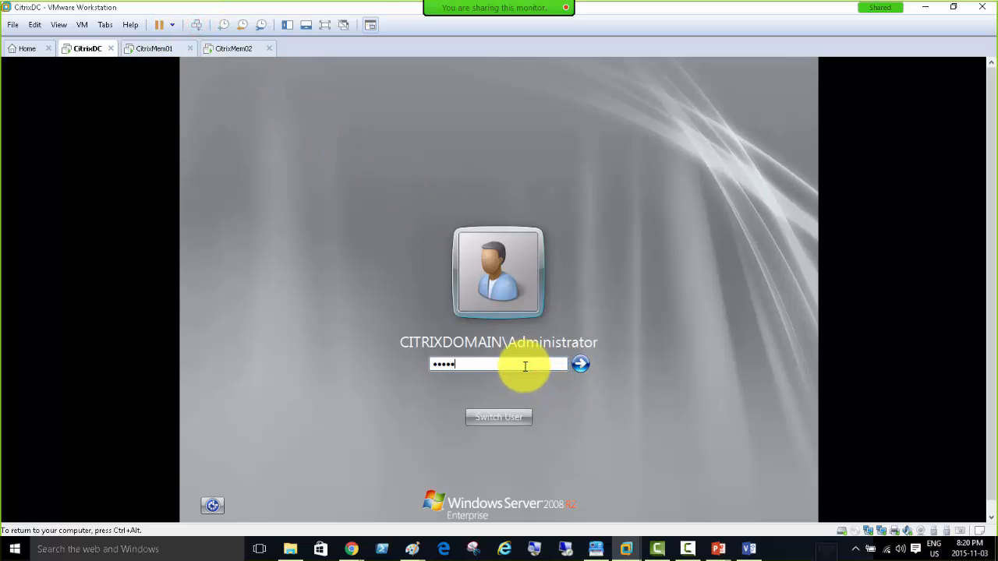
{"action": "key", "text": "Return"}
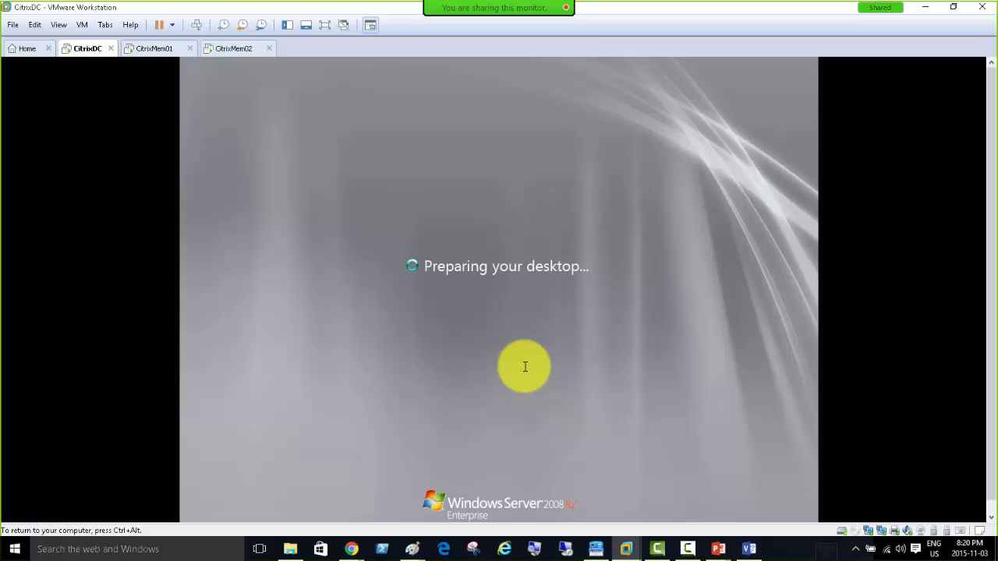
{"action": "key", "text": "ctrl+alt"}
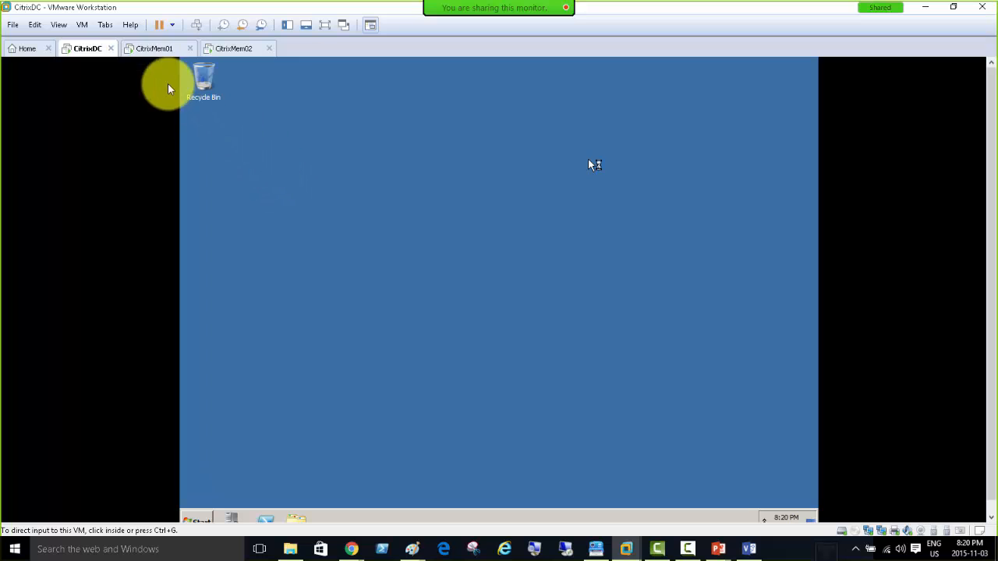
Close CitrixMem01's Local connection status window and return to the CitrixDC machine.
{"action": "left_click", "coordinate": [145, 49]}
{"action": "left_click", "coordinate": [228, 48]}
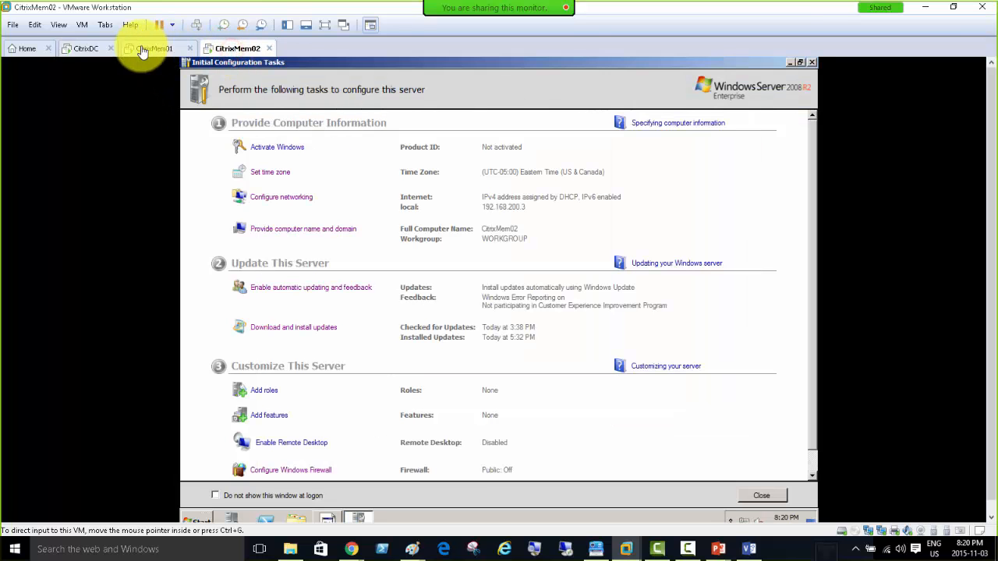
{"action": "left_click", "coordinate": [80, 49]}
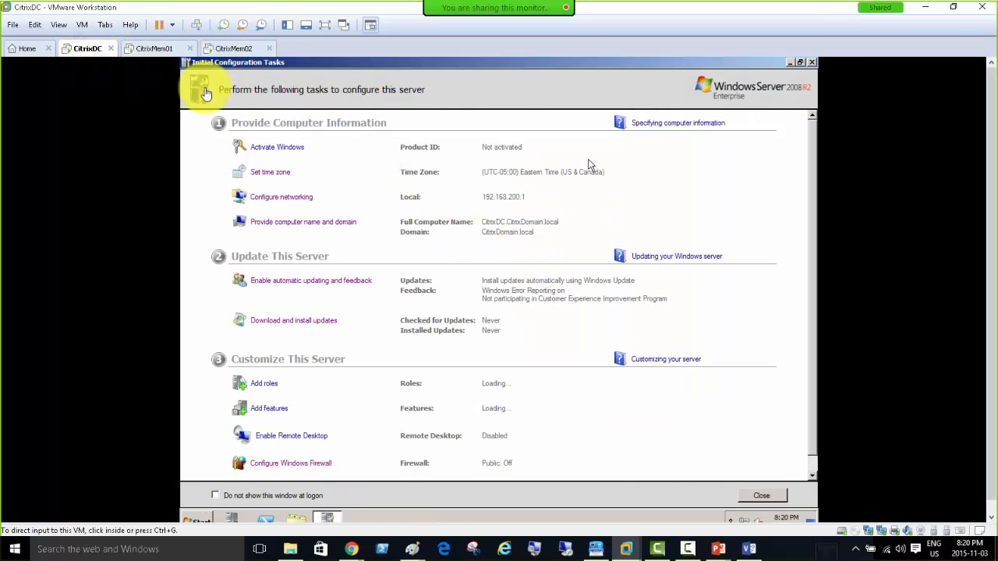
{"action": "left_click", "coordinate": [154, 51]}
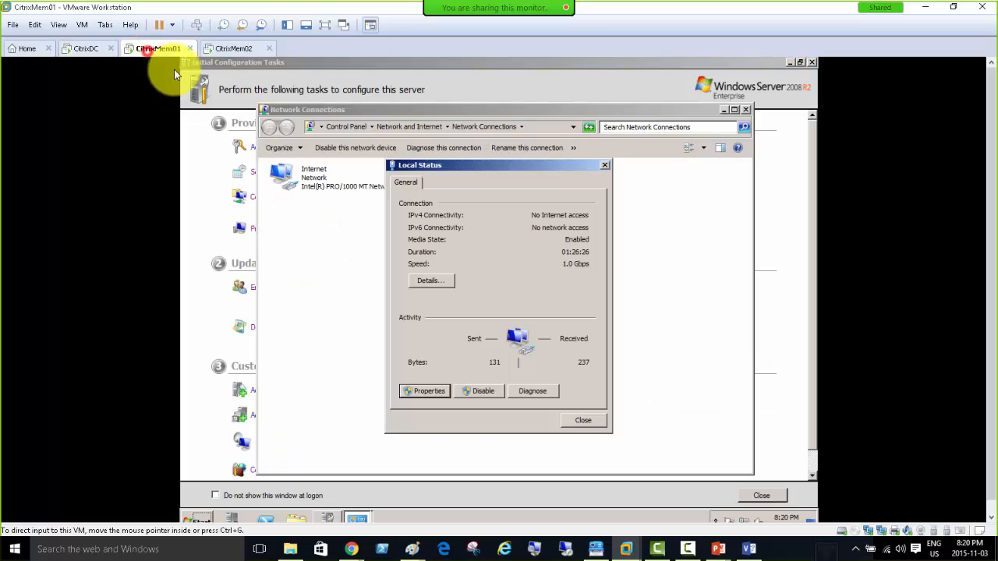
{"action": "left_click", "coordinate": [582, 419]}
{"action": "left_click", "coordinate": [83, 48]}
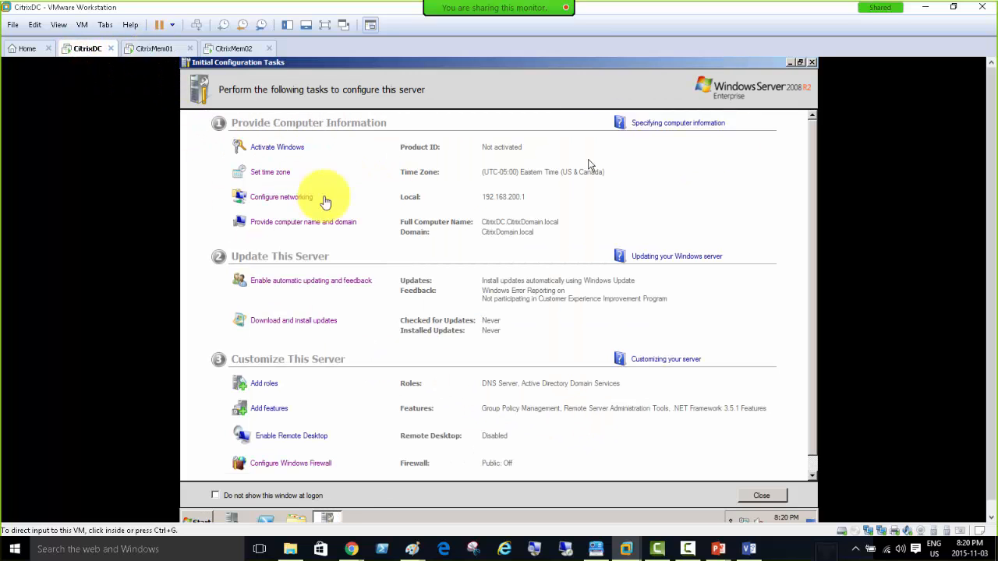
{"action": "left_click", "coordinate": [296, 468]}
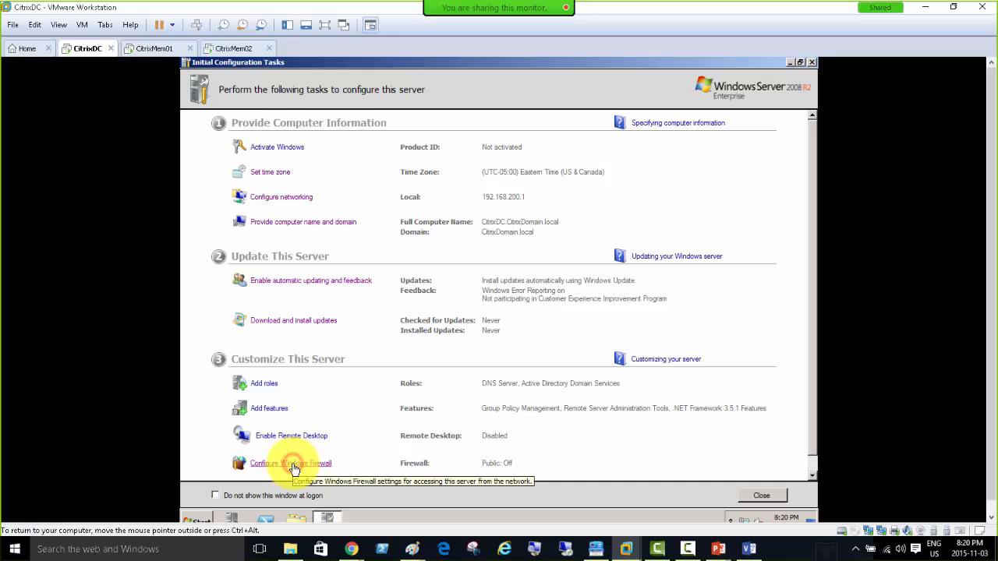
Turn off CitrixDC's Windows Firewall for domain networks and close the firewall window.
{"action": "left_click", "coordinate": [297, 466]}
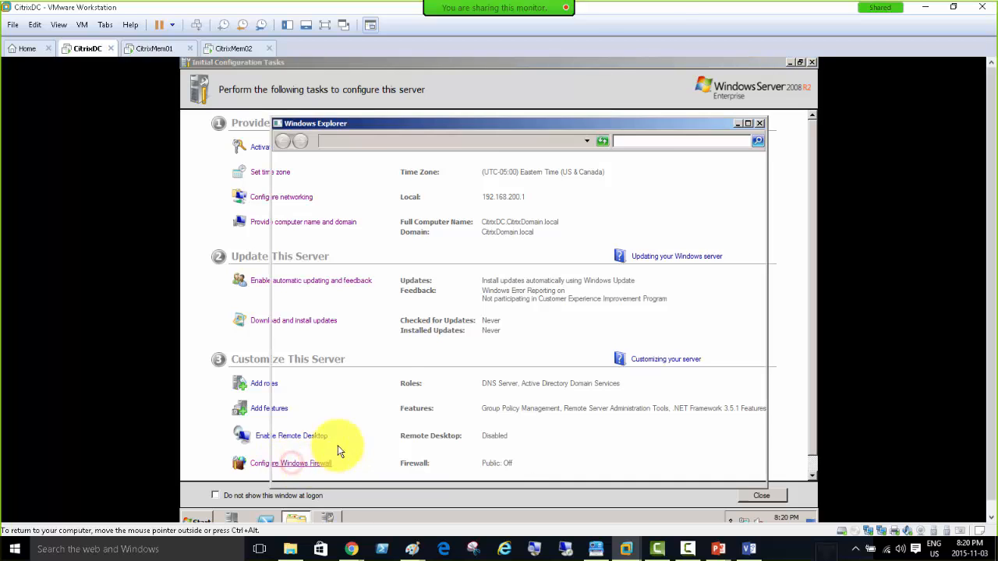
{"action": "left_click", "coordinate": [359, 224]}
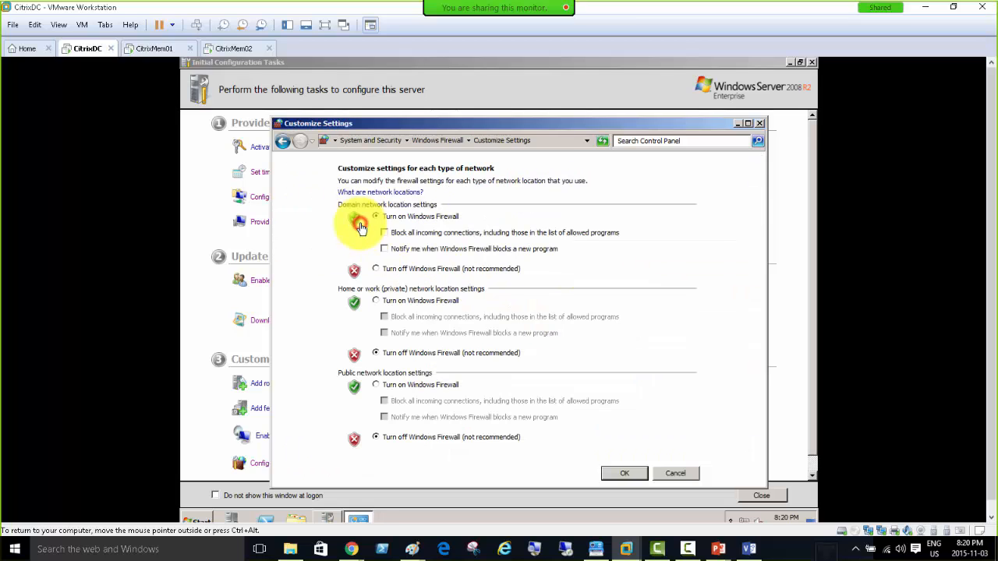
{"action": "left_click", "coordinate": [377, 268]}
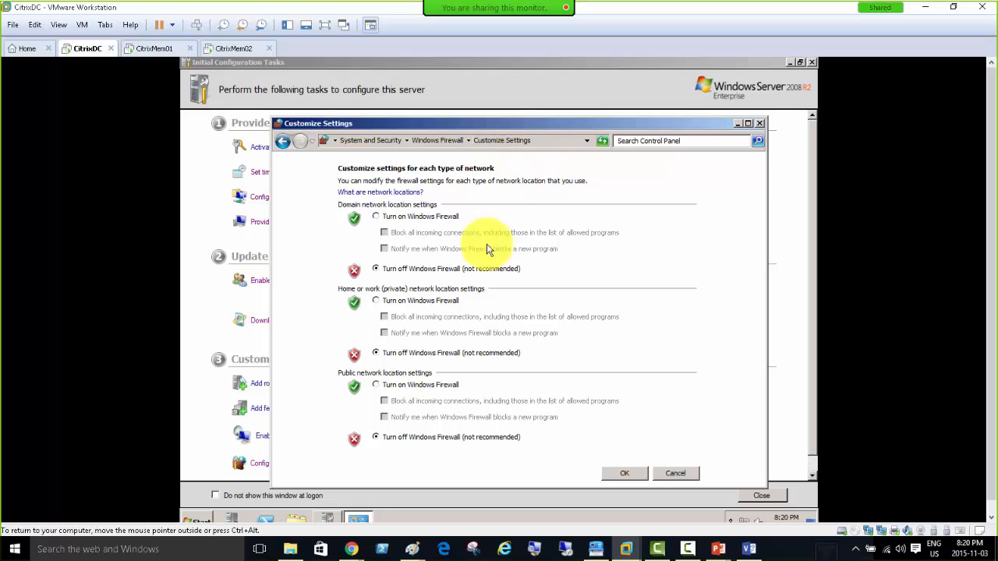
{"action": "left_click", "coordinate": [611, 474]}
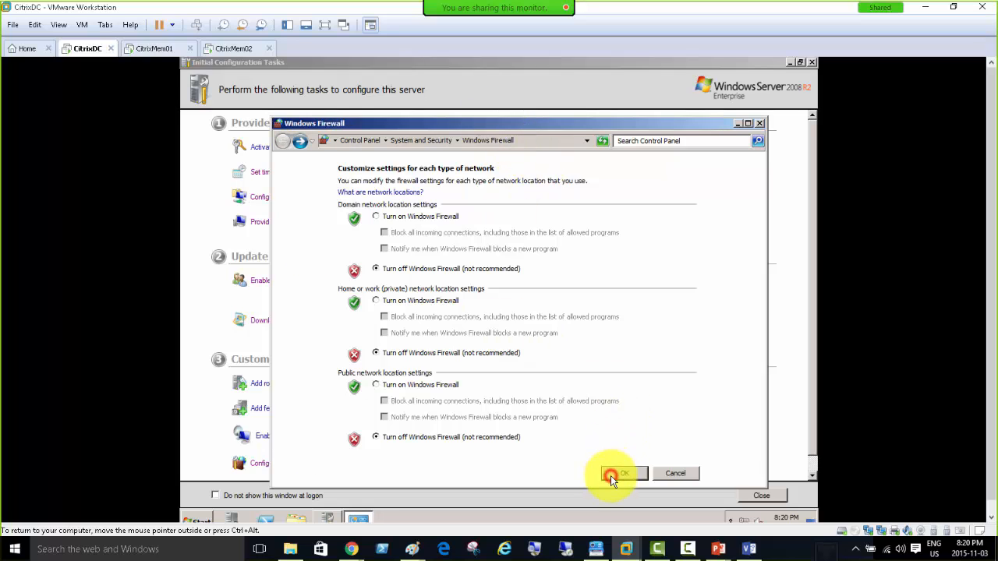
{"action": "left_click", "coordinate": [760, 125]}
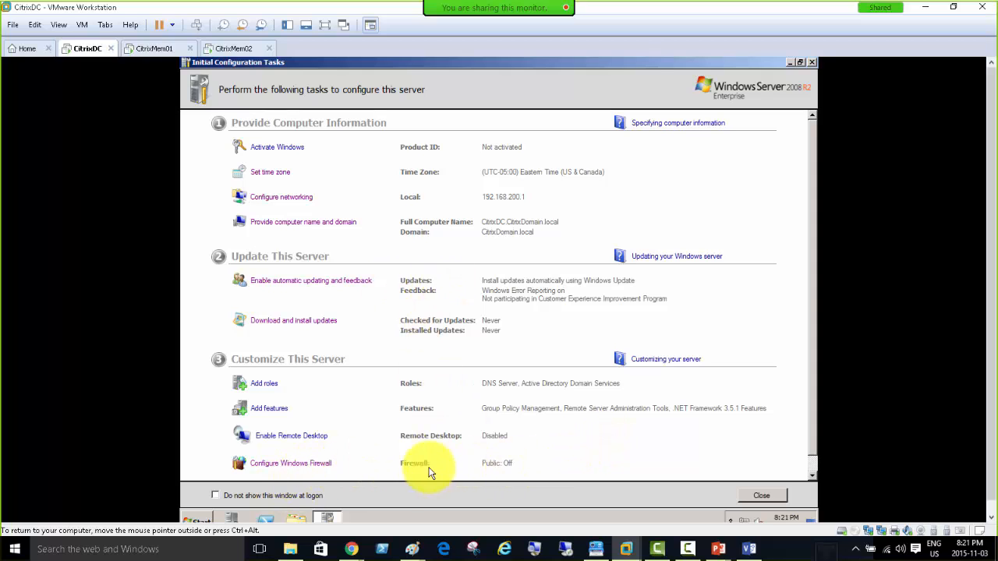
On CitrixMem01, close Network Connections and open its Windows Firewall settings.
{"action": "left_click", "coordinate": [146, 50]}
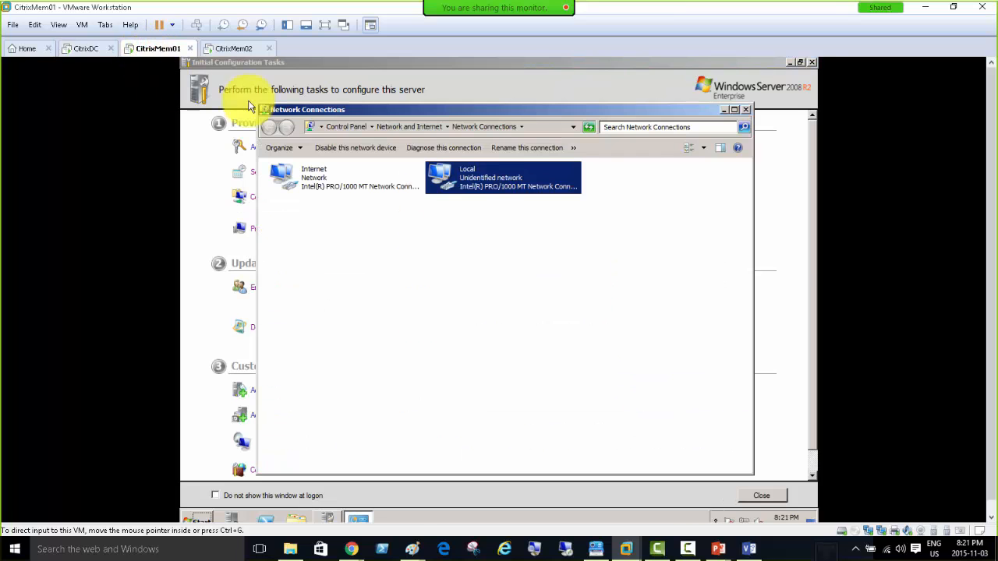
{"action": "left_click", "coordinate": [746, 111]}
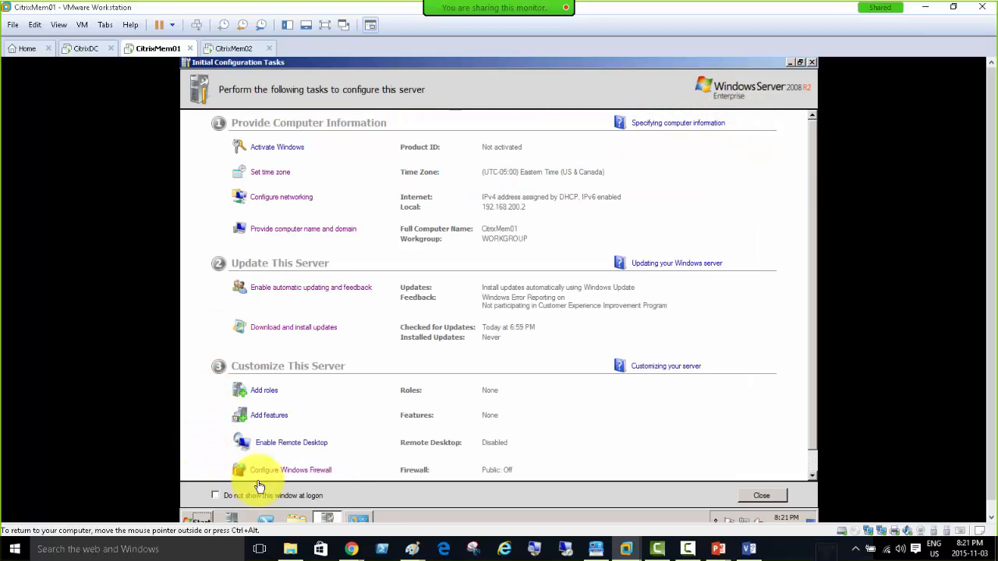
{"action": "left_click", "coordinate": [301, 471]}
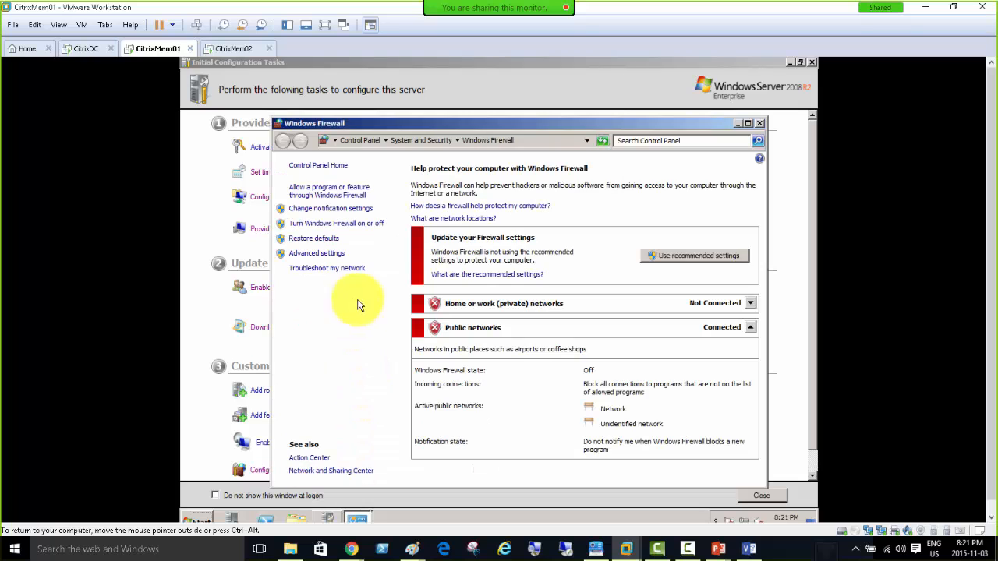
Glance at CitrixDC's Start menu, then close CitrixMem01's Windows Firewall window.
{"action": "left_click", "coordinate": [78, 50]}
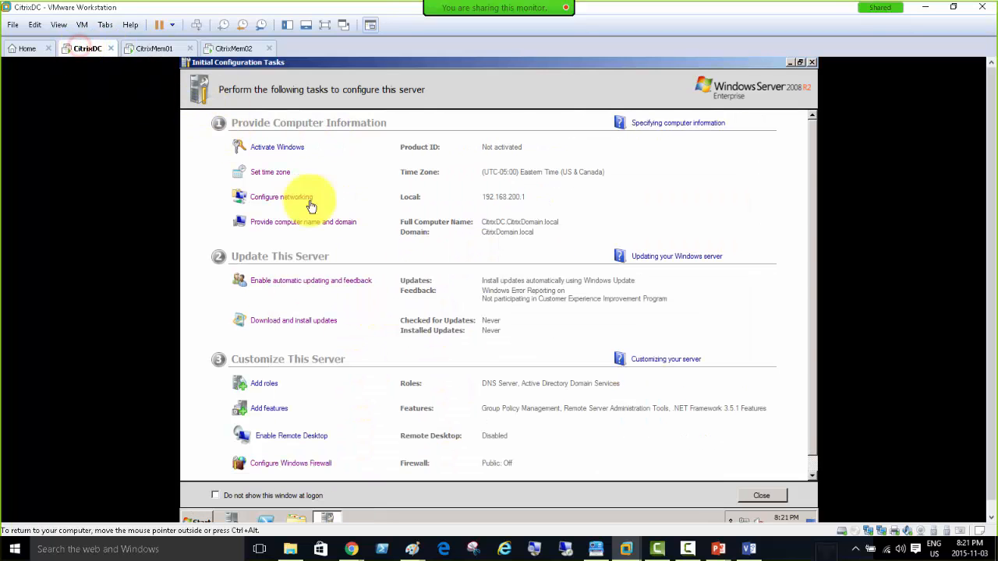
{"action": "left_click", "coordinate": [205, 519]}
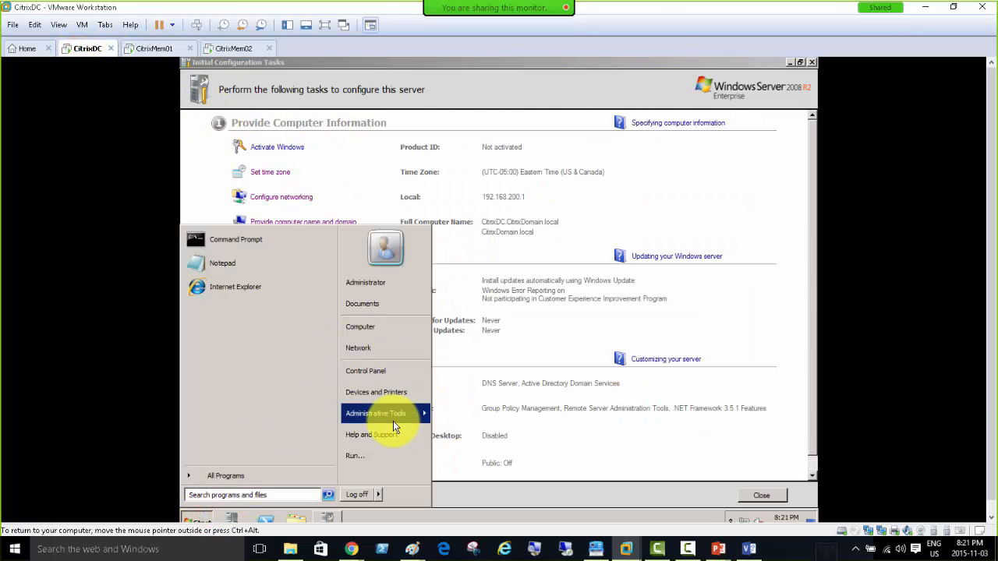
{"action": "mouse_move", "coordinate": [382, 417]}
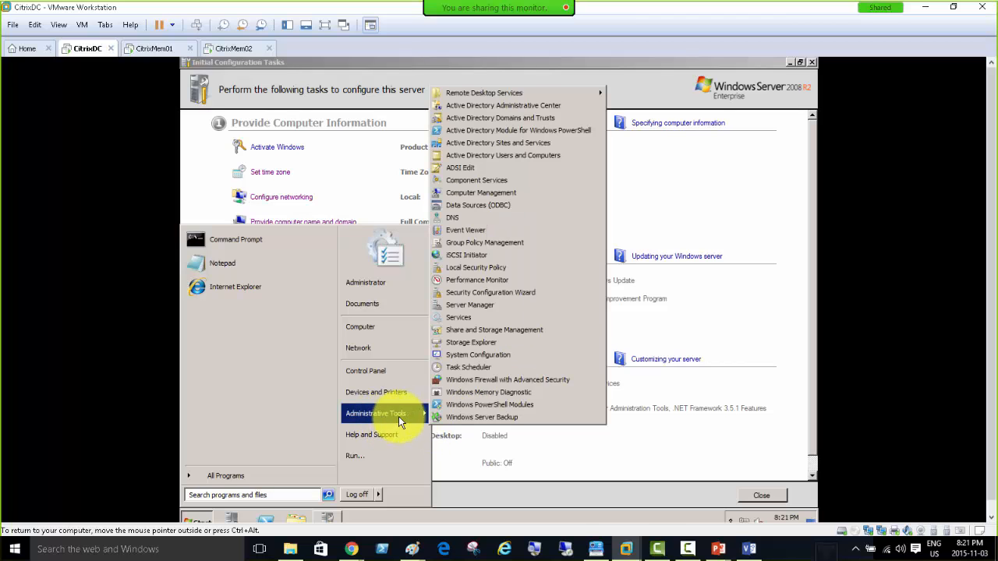
{"action": "left_click", "coordinate": [152, 49]}
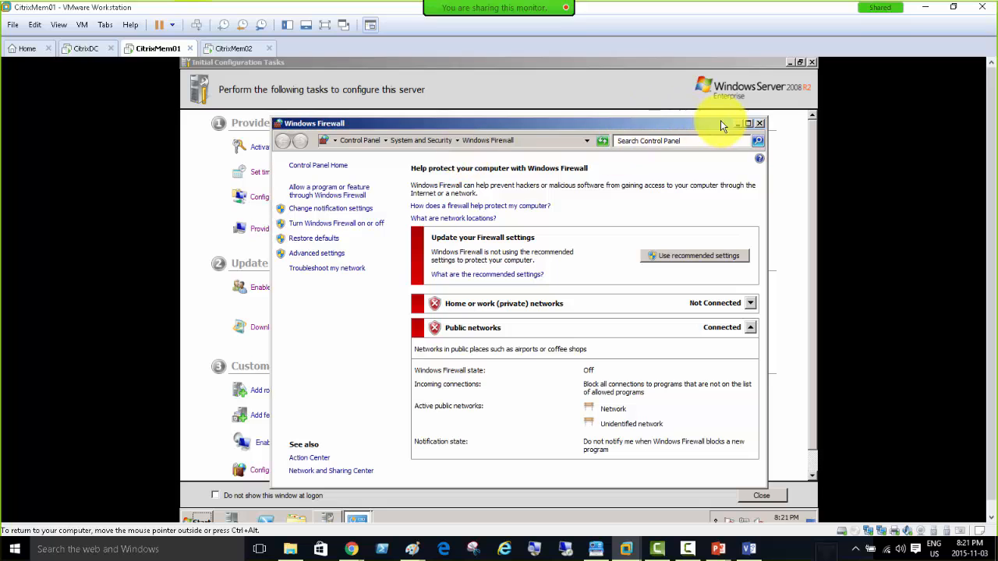
{"action": "left_click", "coordinate": [759, 123]}
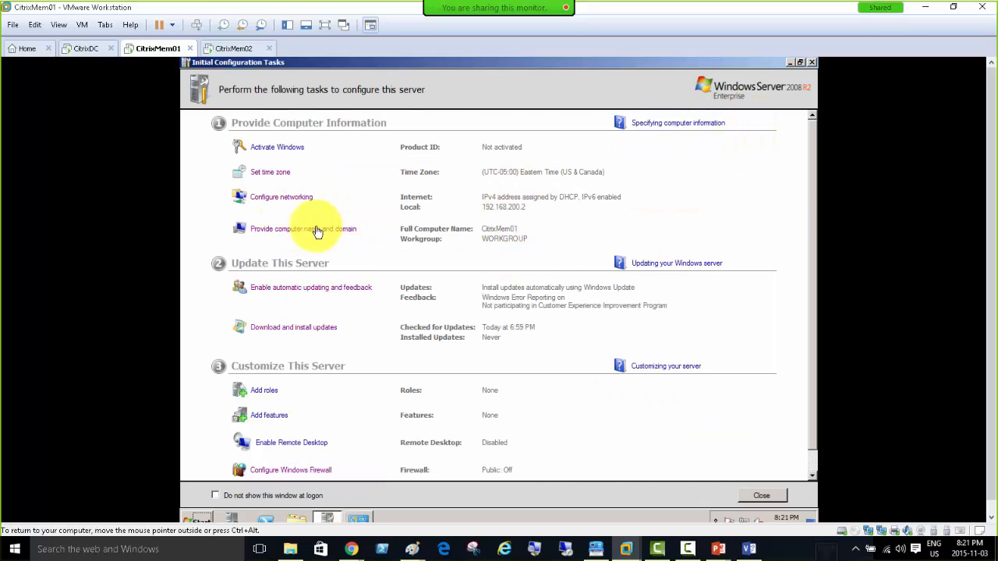
Make CitrixMem01 a member of domain citrixdomain.local and submit the join.
{"action": "left_click", "coordinate": [282, 229]}
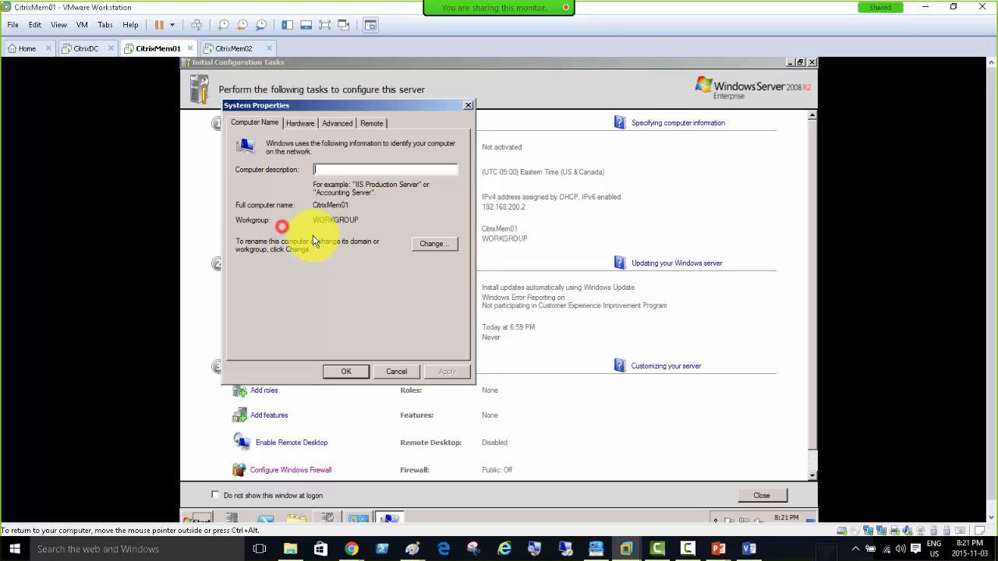
{"action": "left_click", "coordinate": [430, 246]}
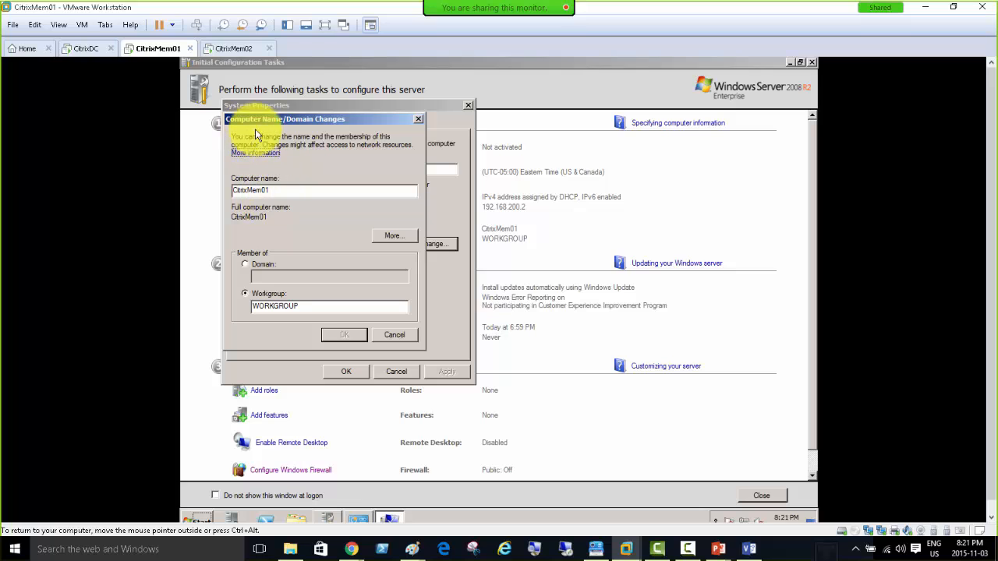
{"action": "left_click", "coordinate": [246, 264]}
{"action": "type", "text": "c"}
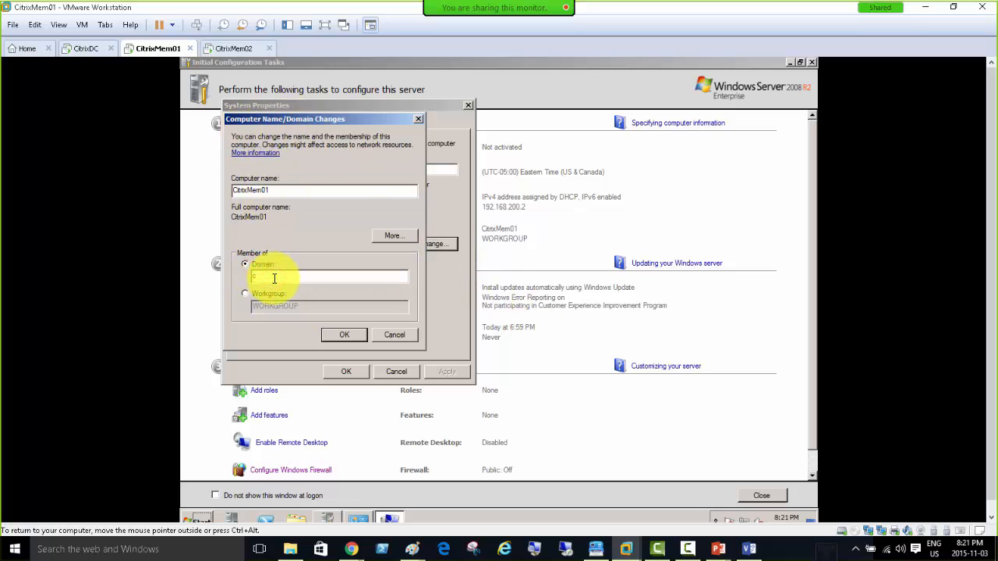
{"action": "type", "text": "itrixdomain.local"}
{"action": "left_click", "coordinate": [341, 336]}
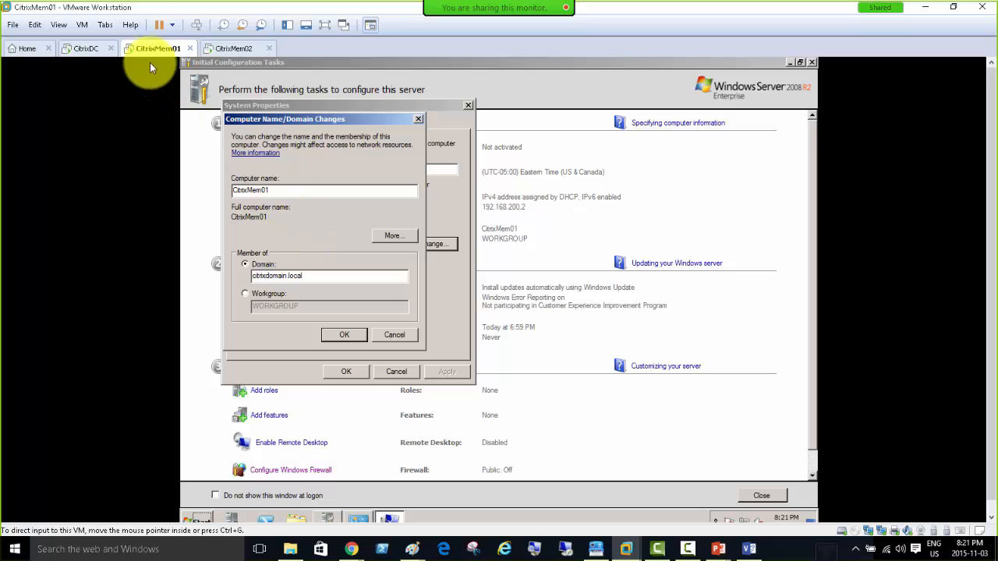
Review CitrixDC's virtual machine settings and close them unchanged.
{"action": "left_click", "coordinate": [82, 49]}
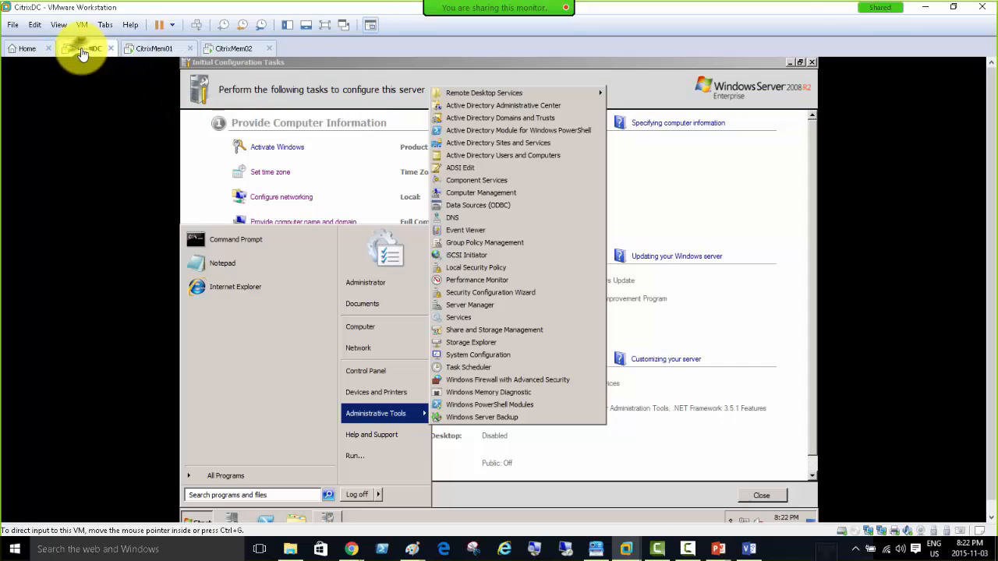
{"action": "left_click", "coordinate": [82, 24]}
{"action": "left_click", "coordinate": [119, 217]}
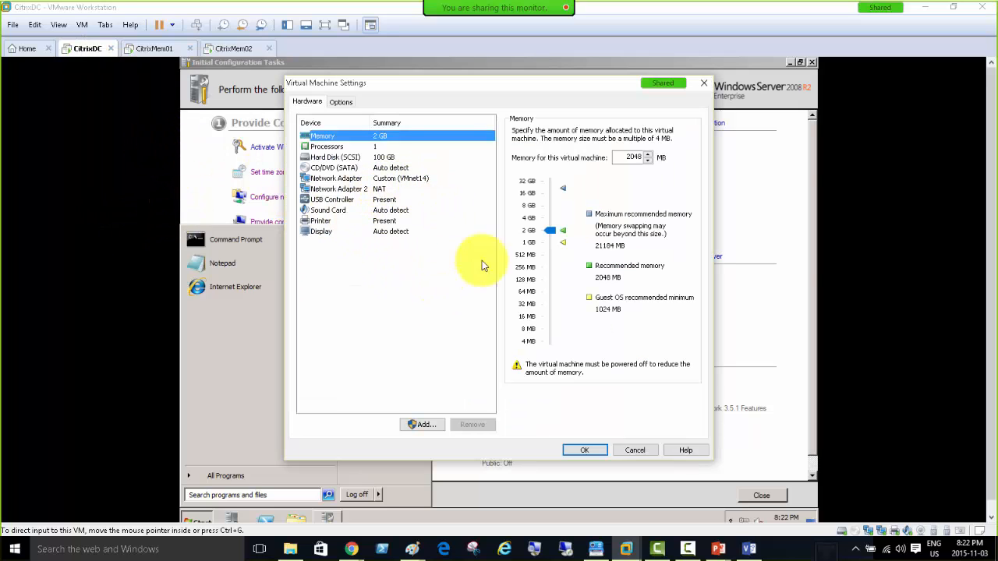
{"action": "left_click", "coordinate": [613, 449]}
Connect CitrixMem01's network adapter to the custom VMnet14 network.
{"action": "right_click", "coordinate": [148, 46]}
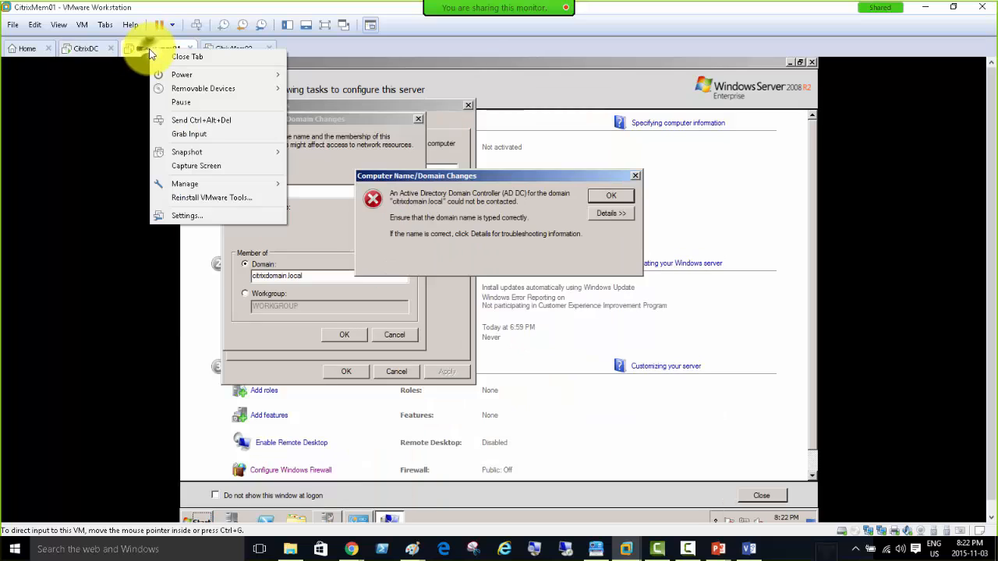
{"action": "left_click", "coordinate": [198, 216]}
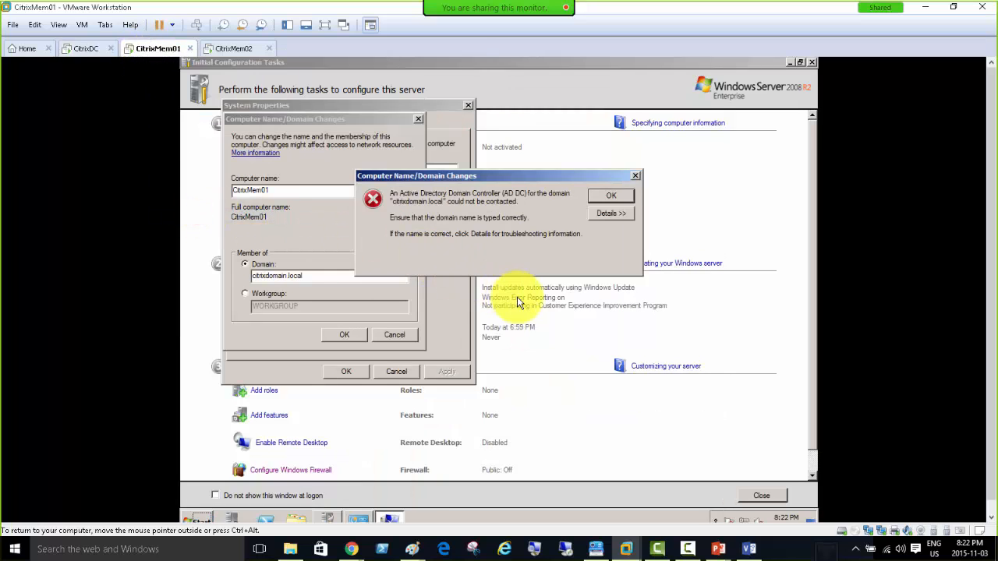
{"action": "left_click", "coordinate": [382, 178]}
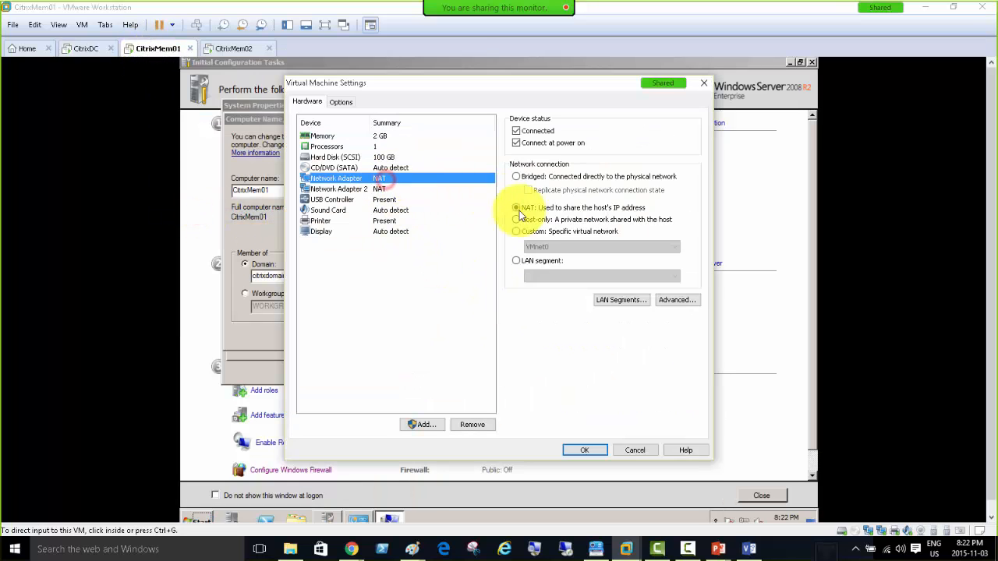
{"action": "left_click", "coordinate": [518, 234]}
{"action": "left_click", "coordinate": [539, 247]}
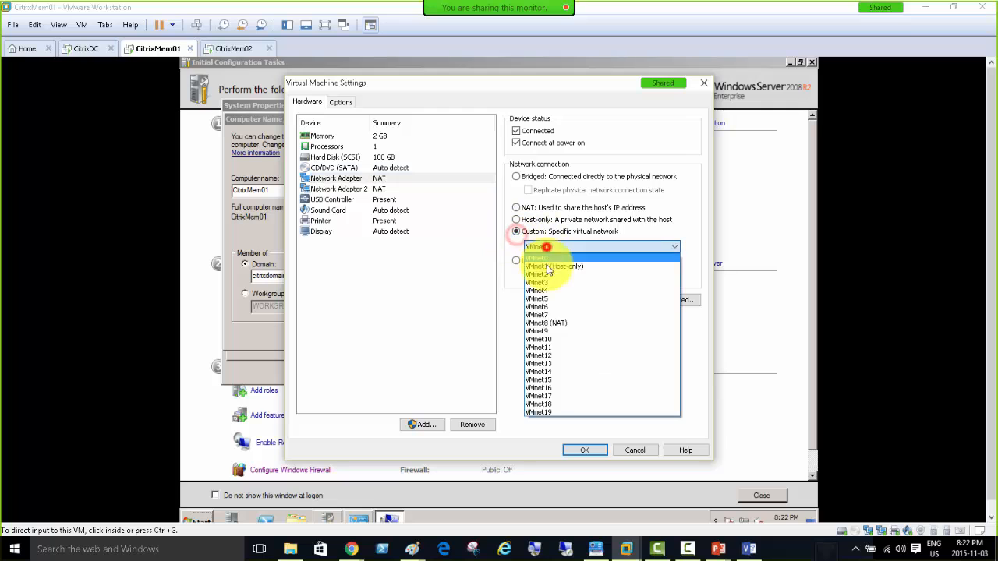
{"action": "left_click", "coordinate": [555, 369]}
{"action": "left_click", "coordinate": [583, 453]}
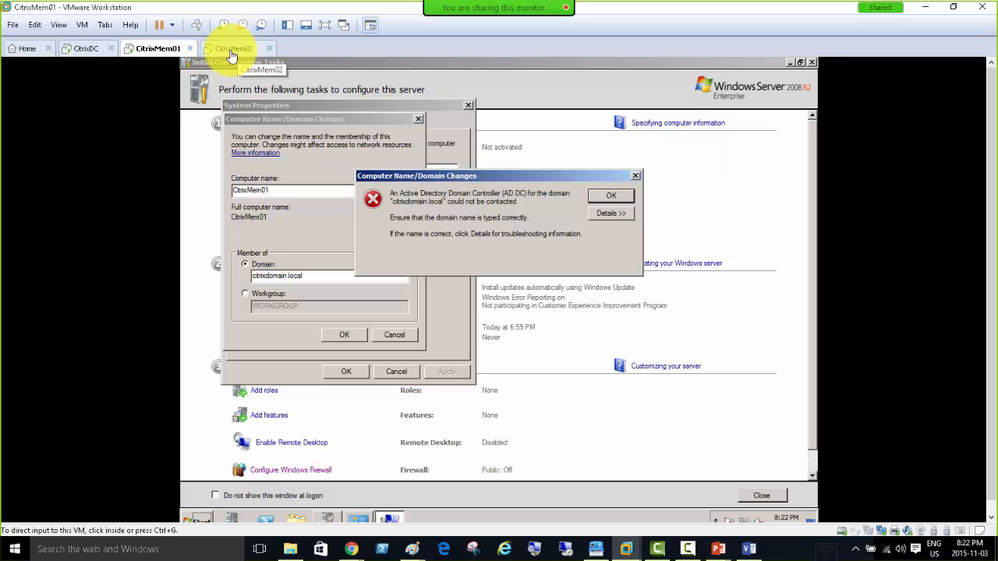
Confirm CitrixMem02's adapter is on VMnet14, then dismiss CitrixMem01's domain controller error.
{"action": "left_click", "coordinate": [232, 53]}
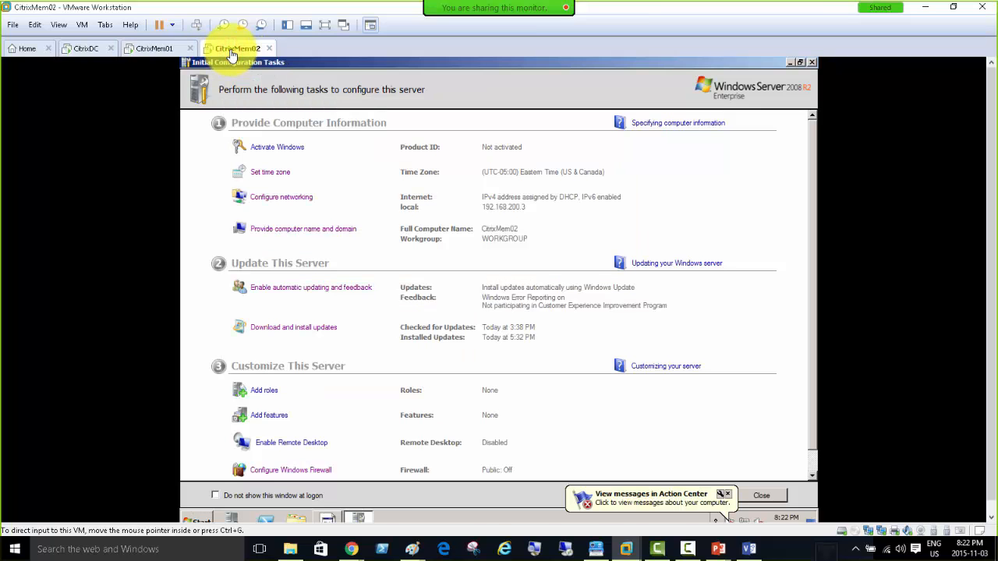
{"action": "right_click", "coordinate": [232, 53]}
{"action": "left_click", "coordinate": [296, 216]}
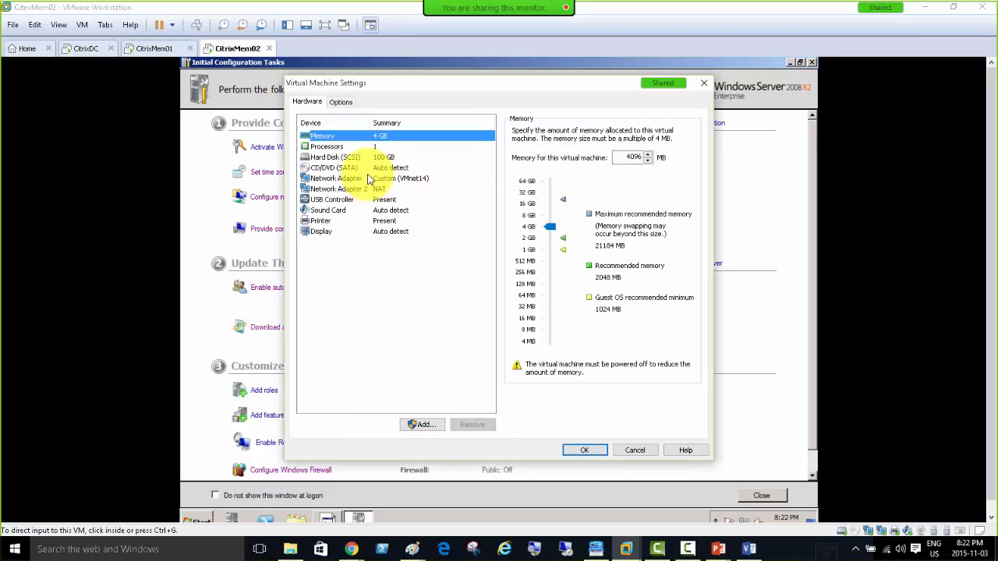
{"action": "left_click", "coordinate": [404, 183]}
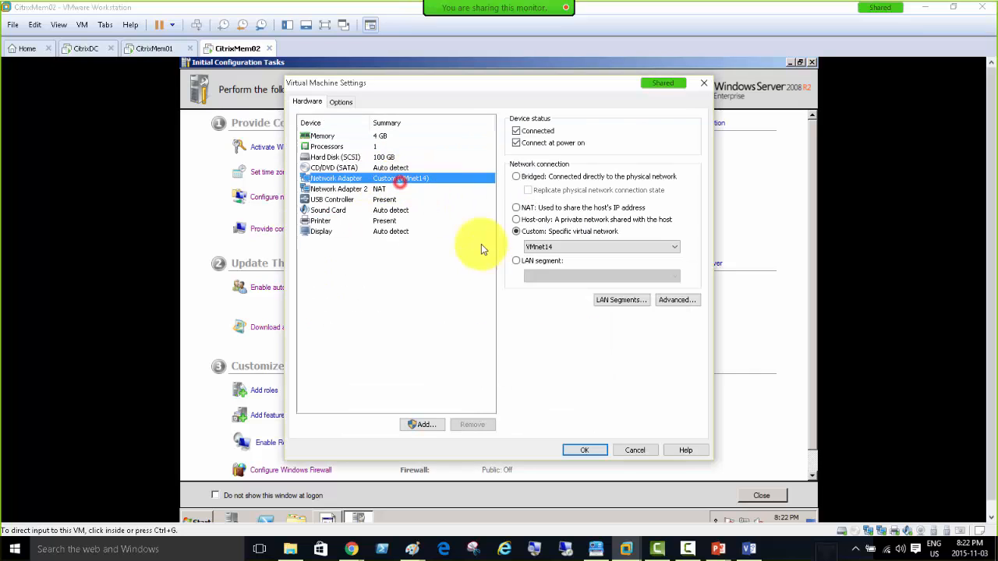
{"action": "left_click", "coordinate": [570, 449]}
{"action": "left_click", "coordinate": [153, 50]}
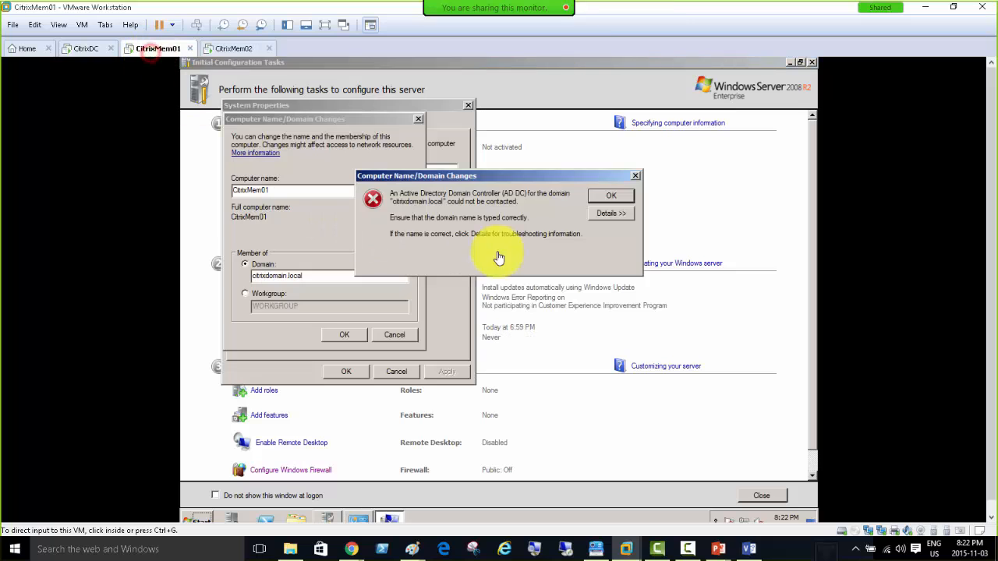
{"action": "left_click", "coordinate": [608, 196]}
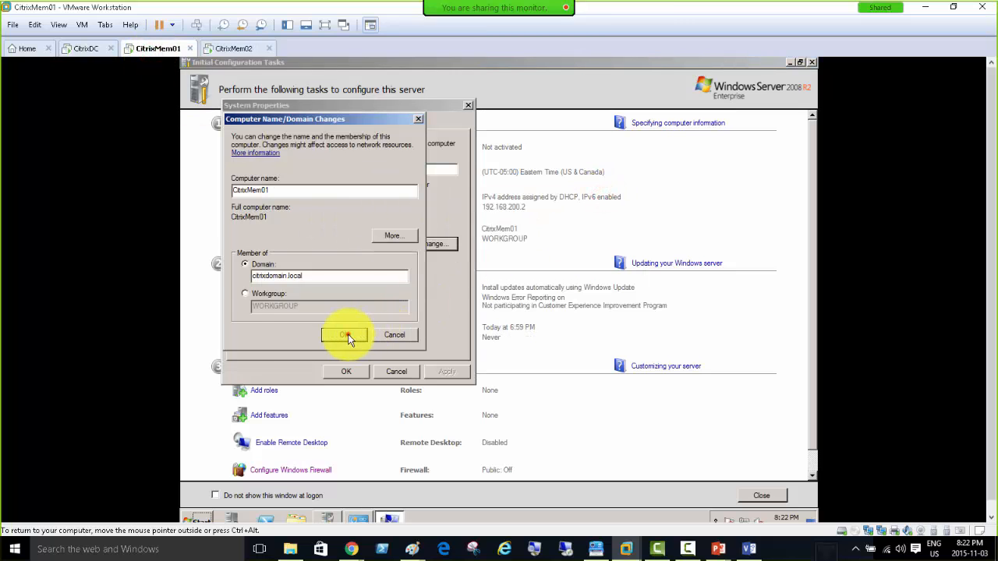
Retry the domain join with administrator credentials, accept the welcome and restart notices, close System Properties.
{"action": "left_click", "coordinate": [345, 334]}
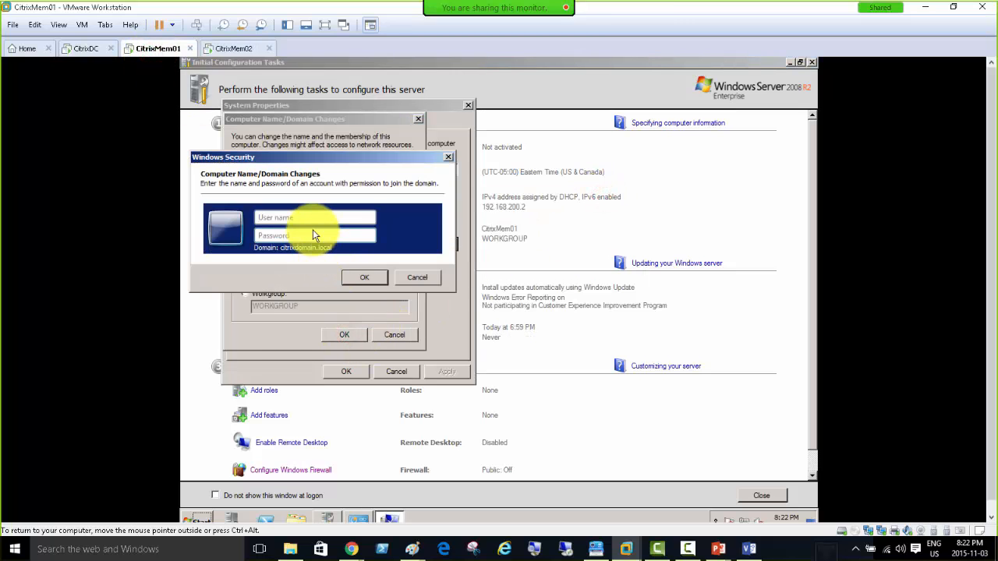
{"action": "type", "text": "administrator"}
{"action": "key", "text": "Return"}
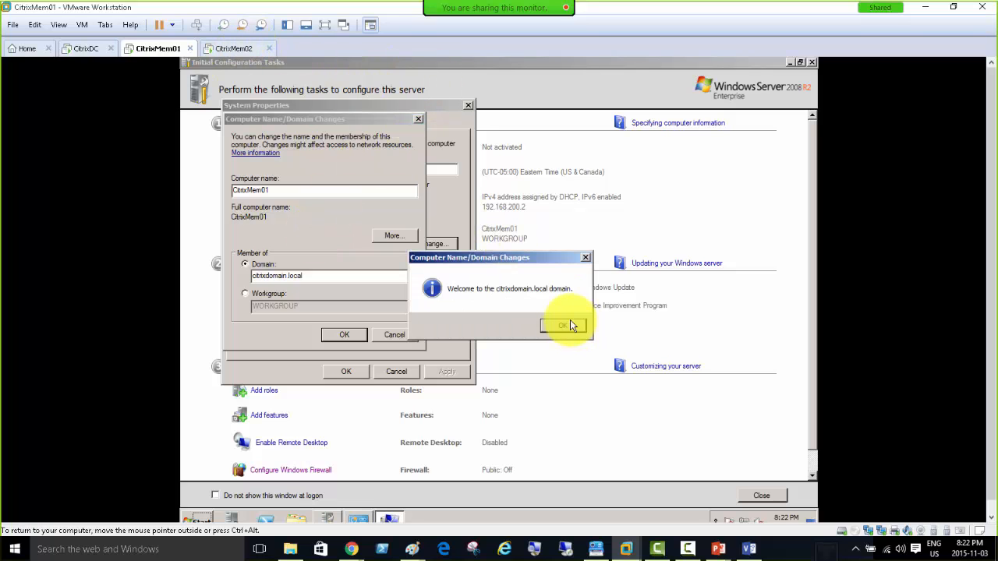
{"action": "left_click", "coordinate": [567, 325]}
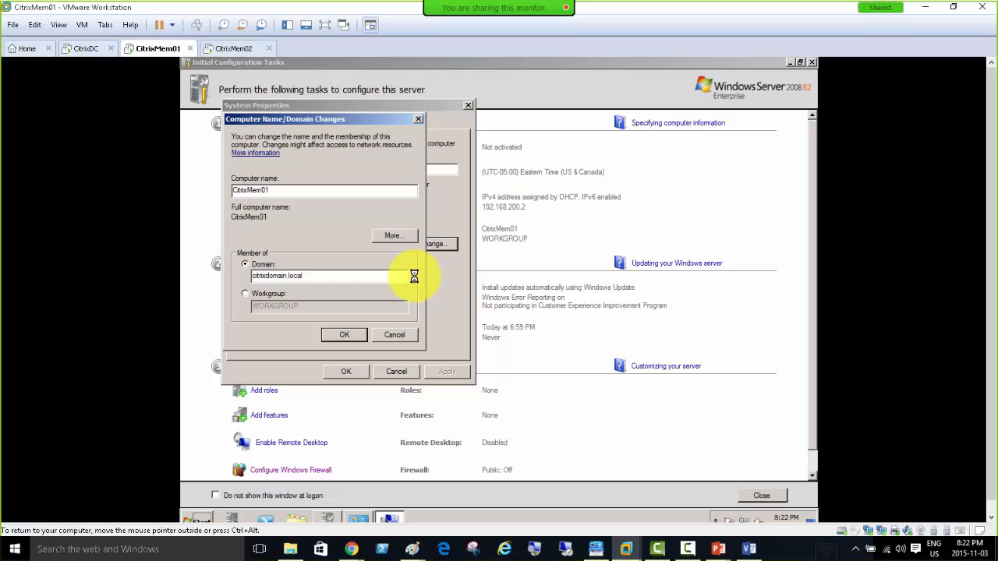
{"action": "left_click", "coordinate": [578, 301]}
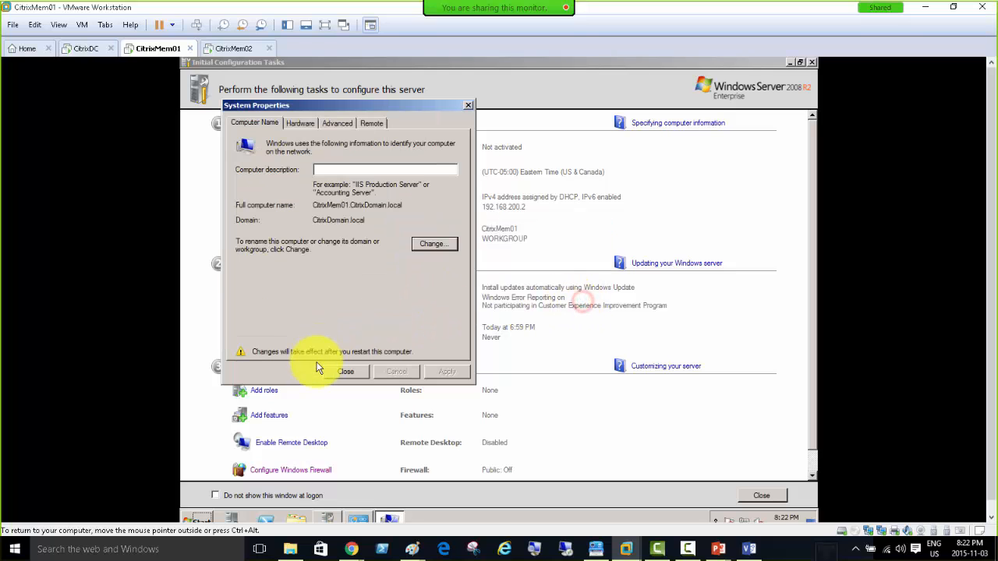
{"action": "left_click", "coordinate": [343, 373]}
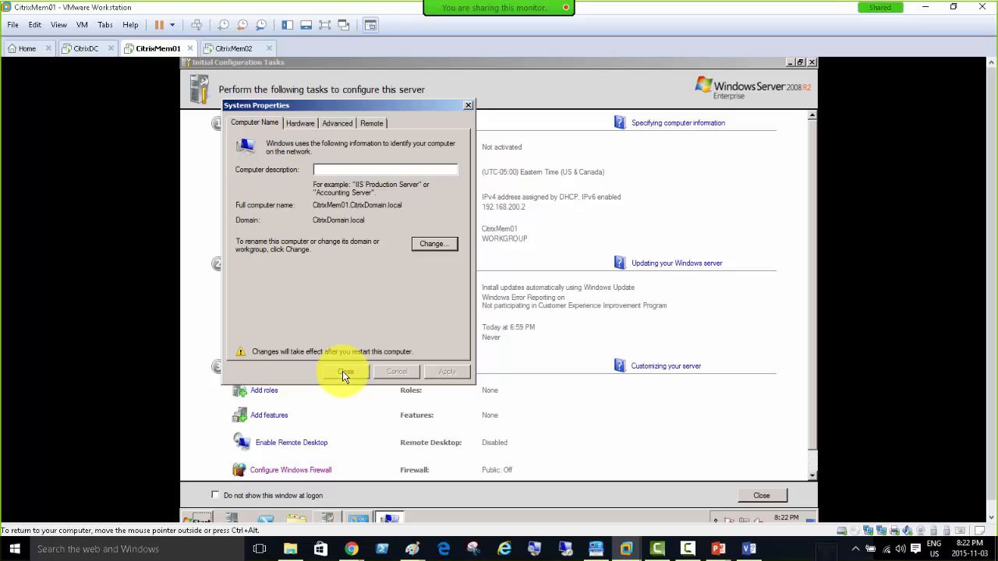
Restart CitrixMem01 now and bring the CitrixMem02 machine to the front.
{"action": "left_click", "coordinate": [446, 361]}
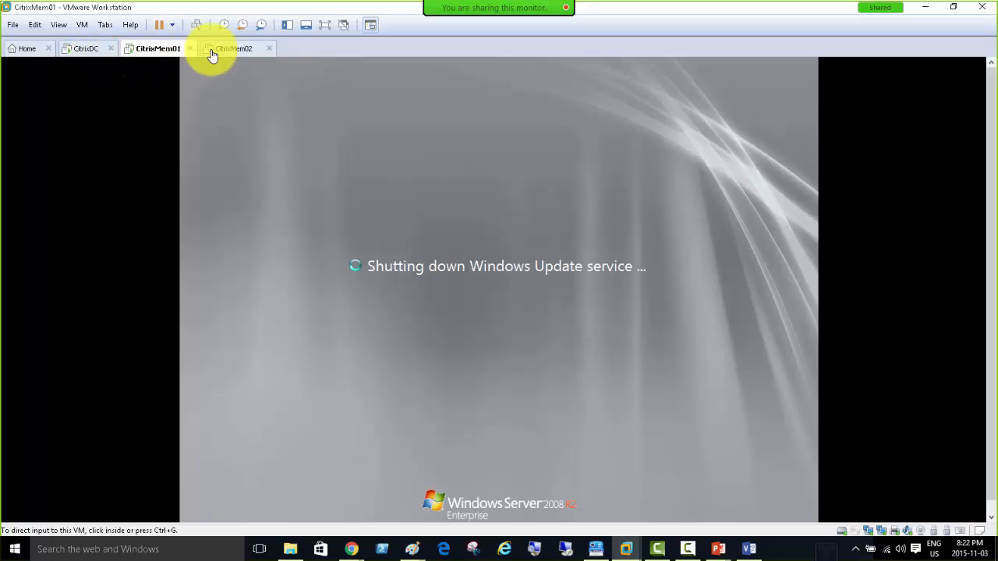
{"action": "left_click", "coordinate": [231, 50]}
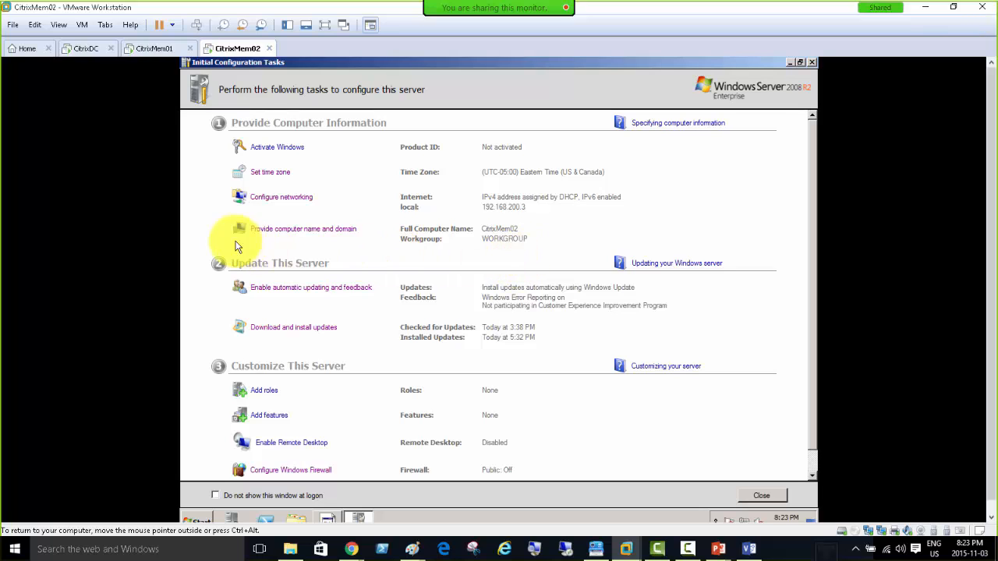
Set CitrixMem02 to join the domain citrixdomain.local.
{"action": "left_click", "coordinate": [312, 228]}
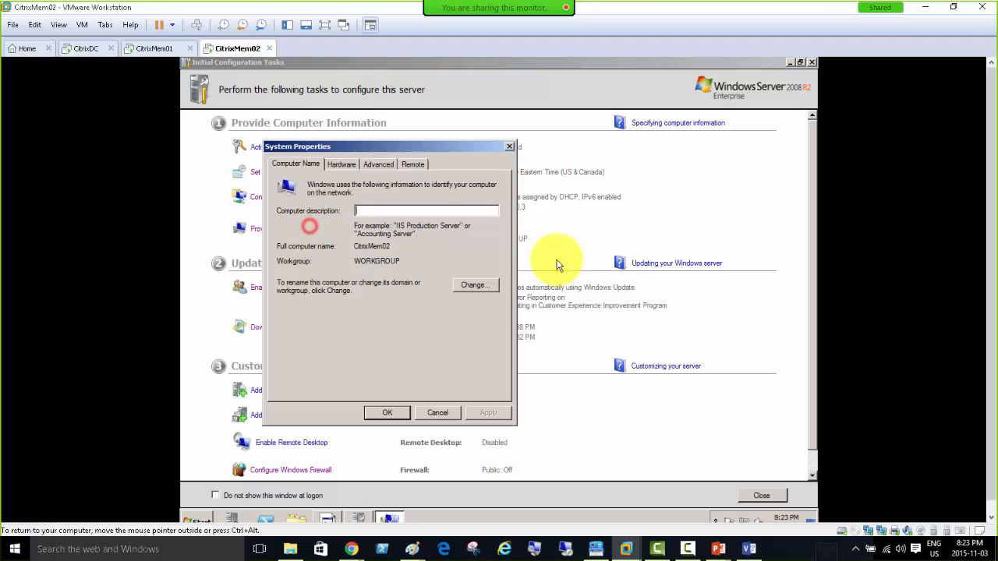
{"action": "left_click", "coordinate": [473, 287]}
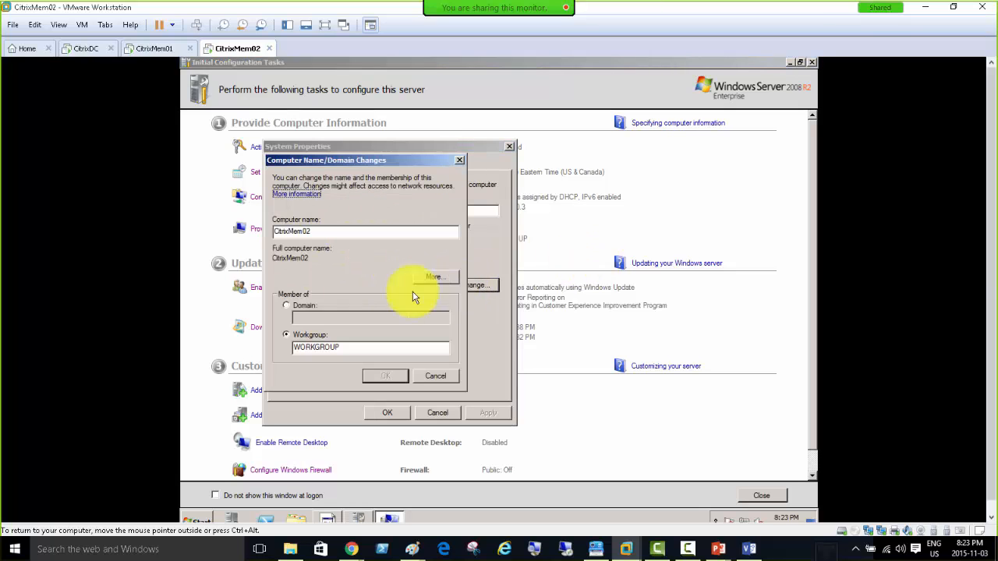
{"action": "left_click", "coordinate": [311, 306]}
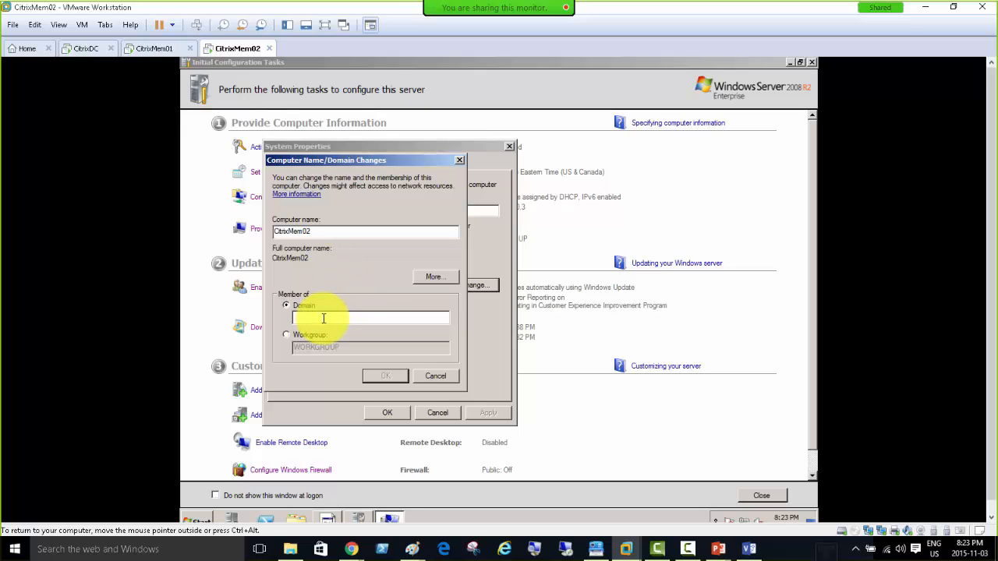
{"action": "left_click", "coordinate": [324, 318]}
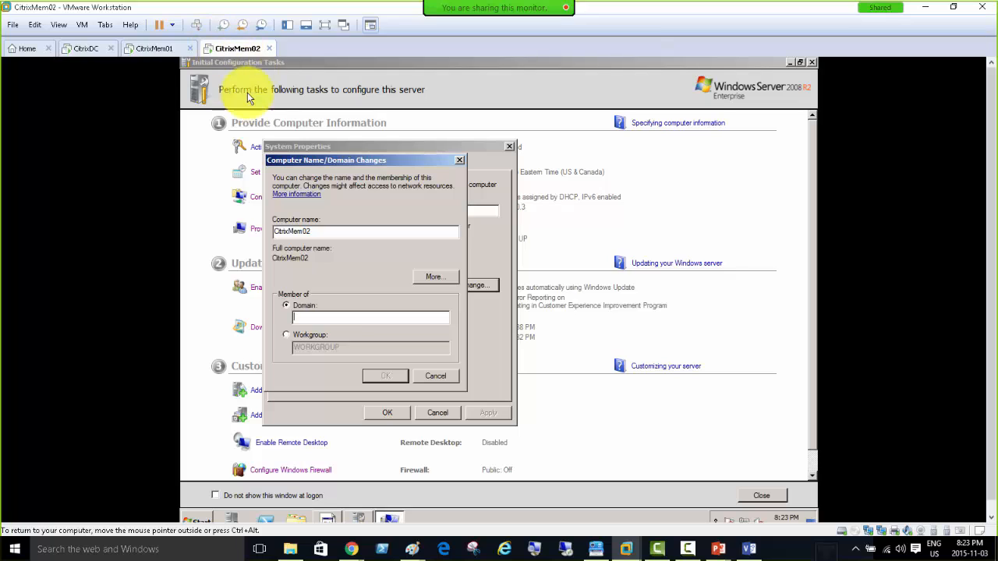
{"action": "left_click", "coordinate": [341, 318]}
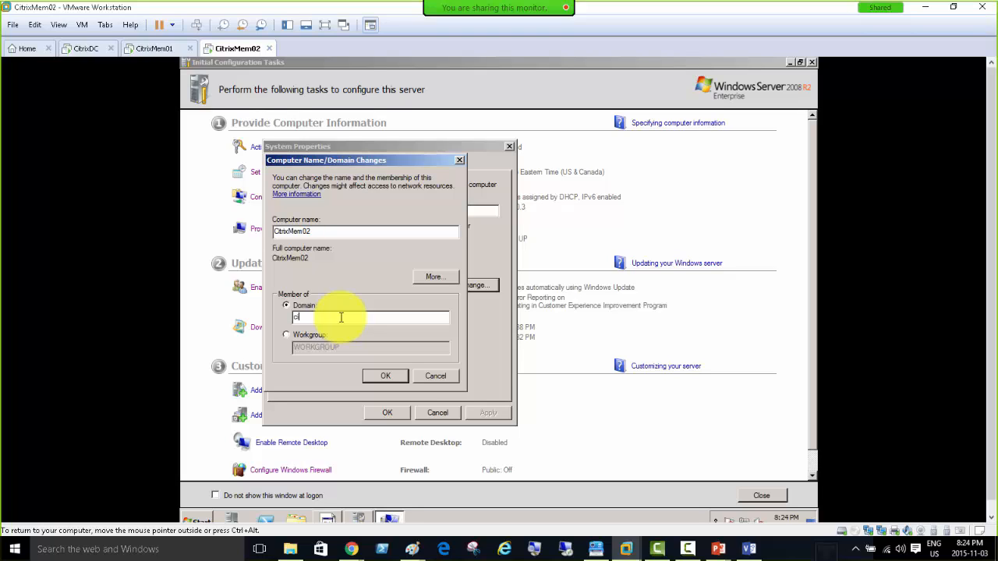
{"action": "type", "text": "itrixdomain.local"}
{"action": "key", "text": "Return"}
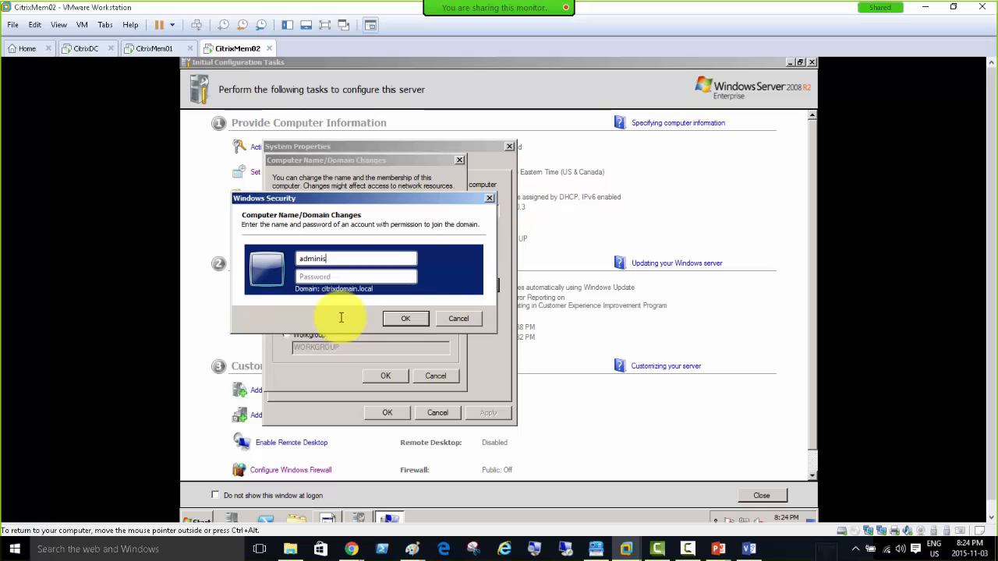
Supply the domain administrator credentials, dismiss the welcome message, and show CitrixMem01.
{"action": "type", "text": "istrator"}
{"action": "key", "text": "Tab"}
{"action": "type", "text": "P"}
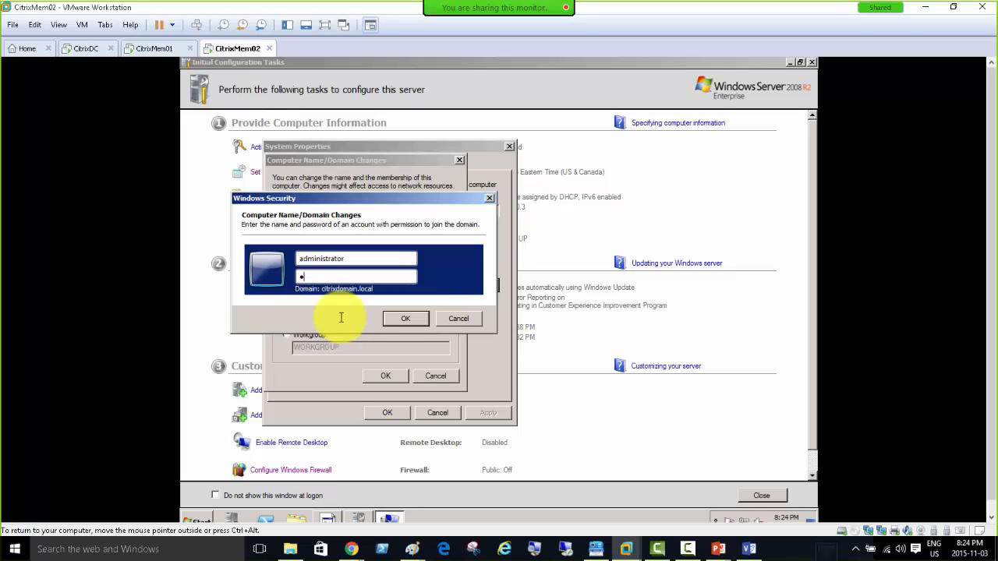
{"action": "key", "text": "Return"}
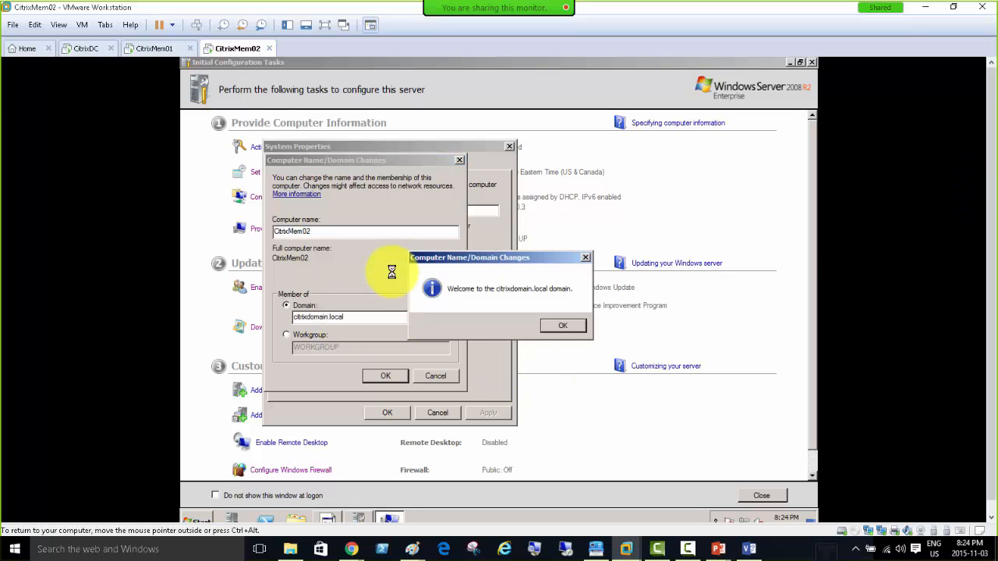
{"action": "left_click", "coordinate": [560, 329]}
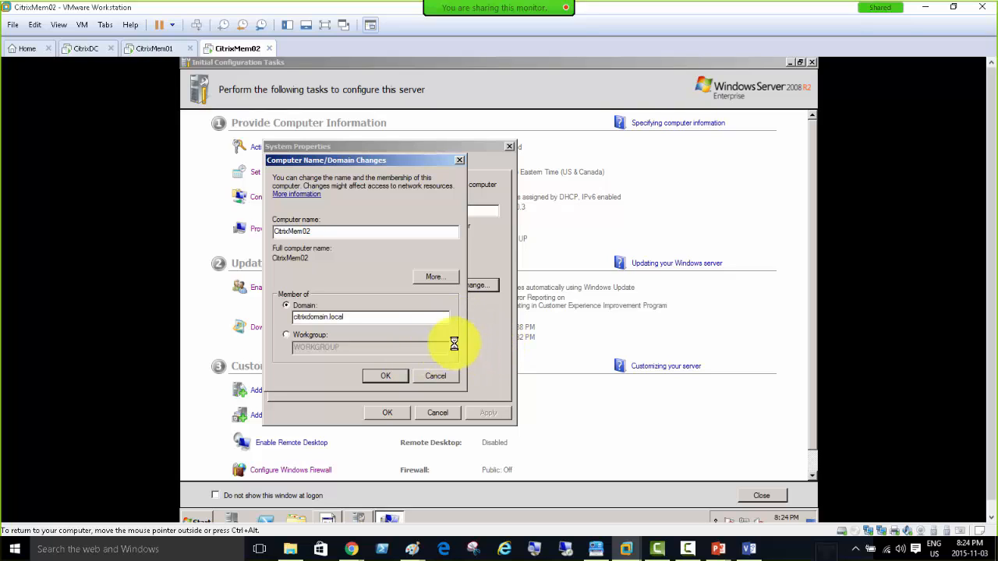
{"action": "left_click", "coordinate": [153, 50]}
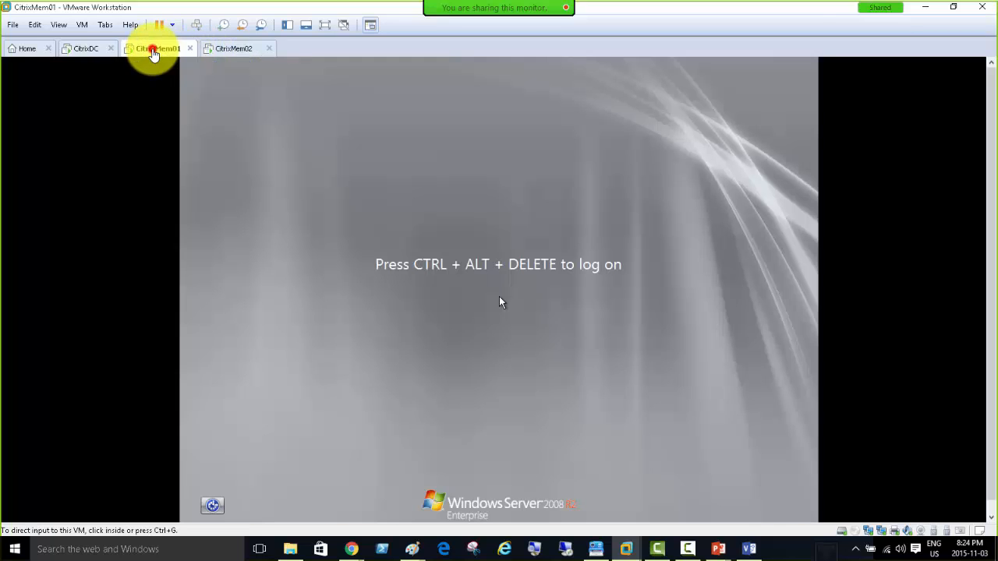
Sign in to CitrixMem01 as Other User citrixdomain\administrator with the account password.
{"action": "left_click", "coordinate": [199, 24]}
{"action": "left_click", "coordinate": [507, 368]}
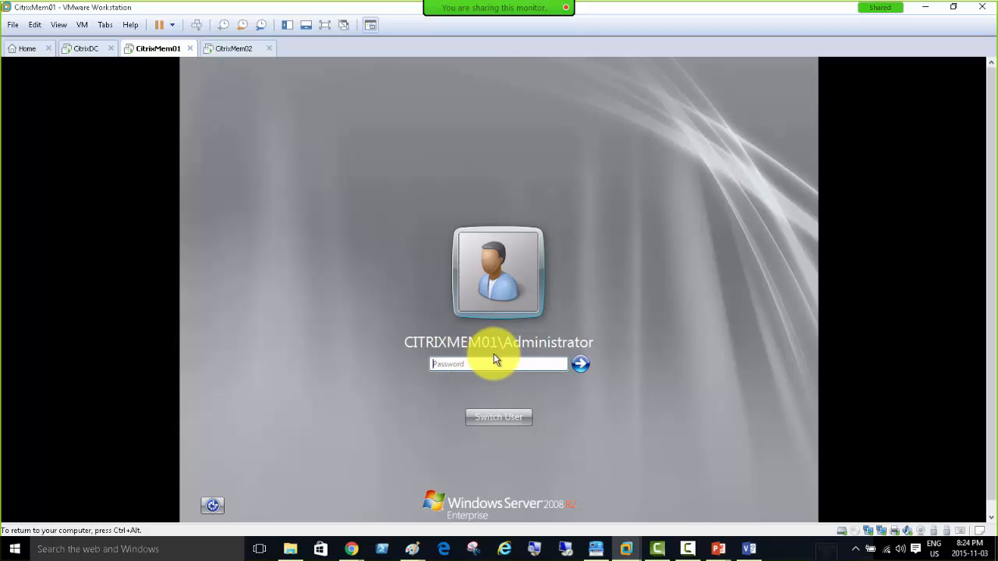
{"action": "left_click", "coordinate": [496, 417]}
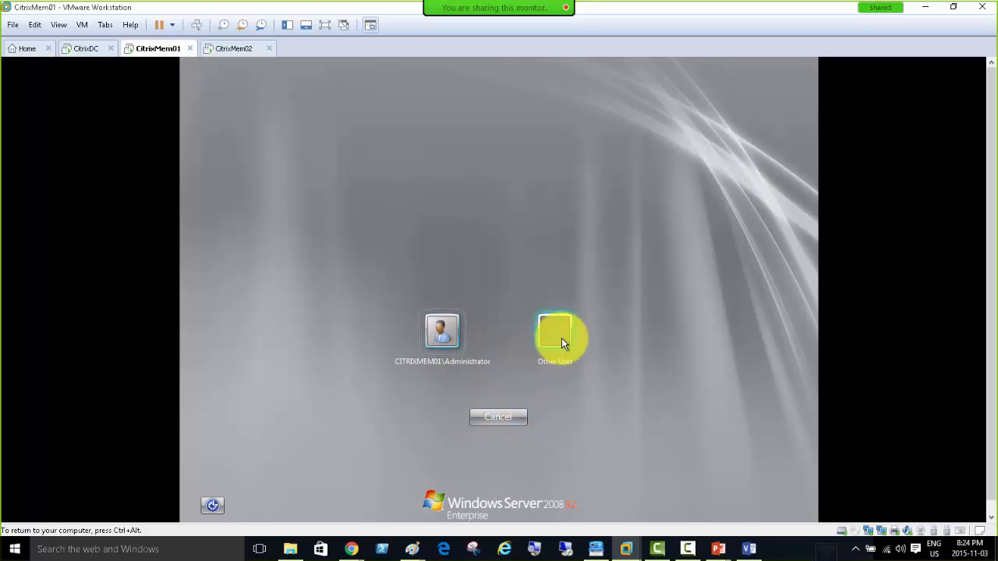
{"action": "left_click", "coordinate": [561, 340]}
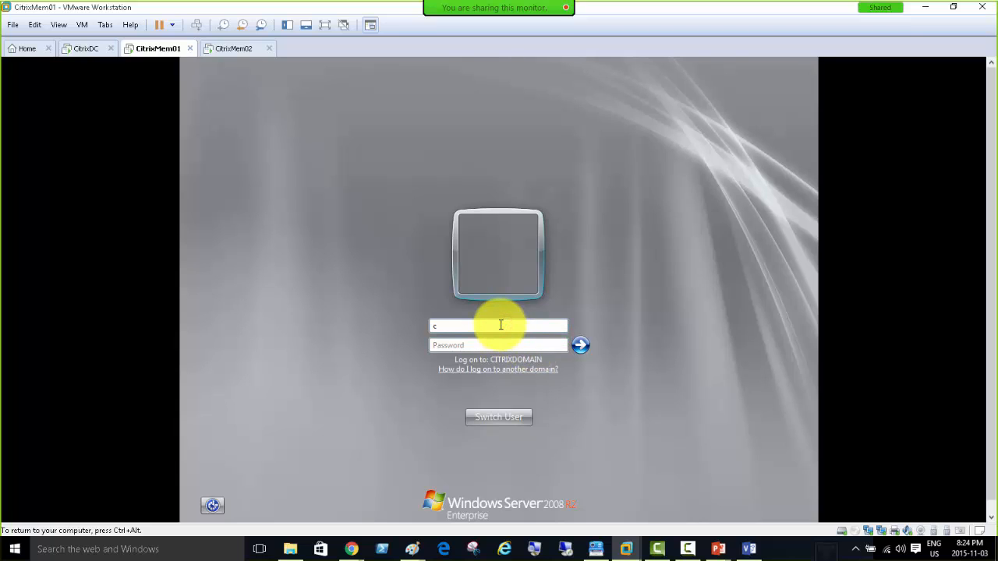
{"action": "type", "text": "citrixdomain\\"}
{"action": "type", "text": "P@ssw0rd1"}
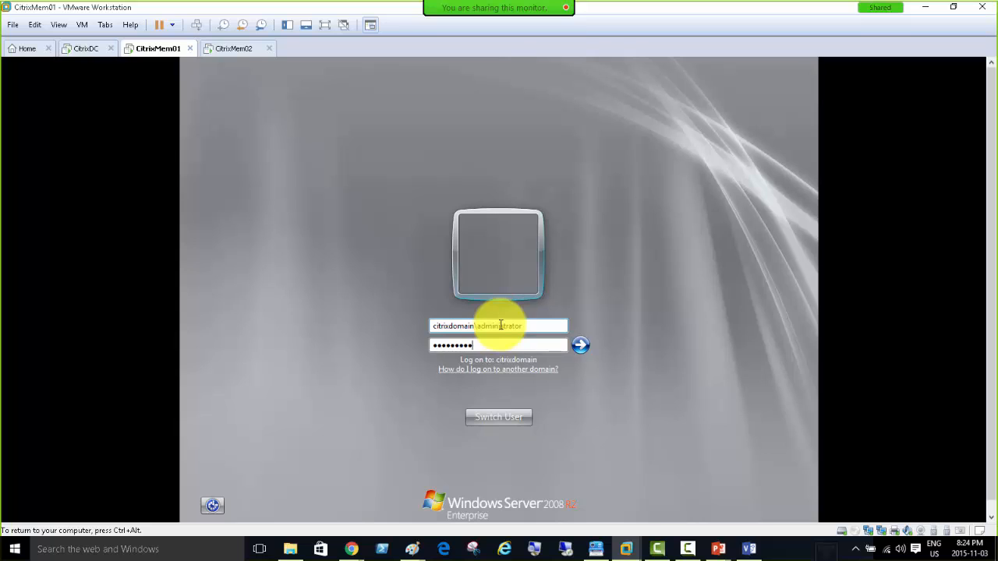
{"action": "key", "text": "Return"}
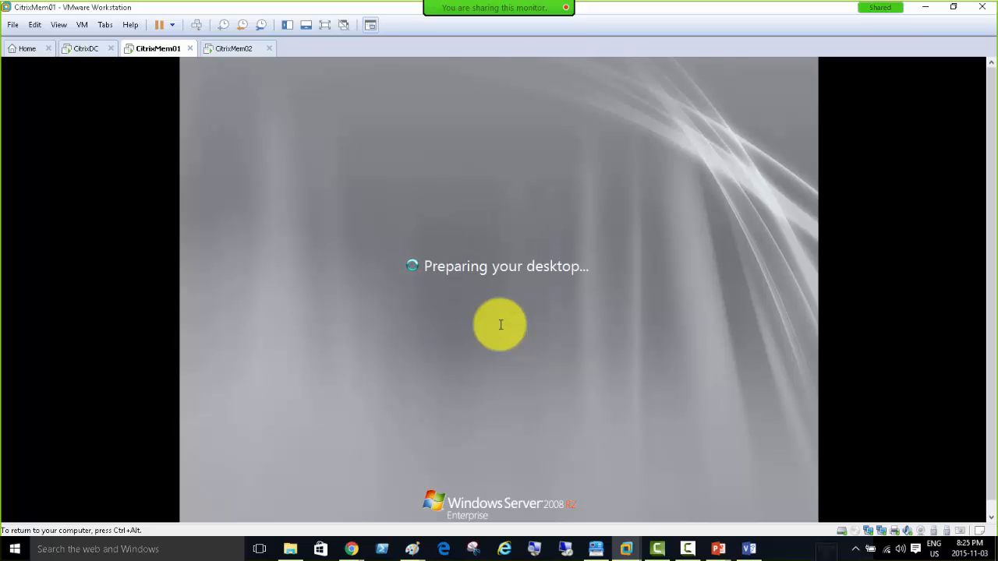
Close CitrixMem02's domain dialogs, restart it now, and watch it return to the logon screen.
{"action": "left_click", "coordinate": [230, 51]}
{"action": "left_click", "coordinate": [572, 302]}
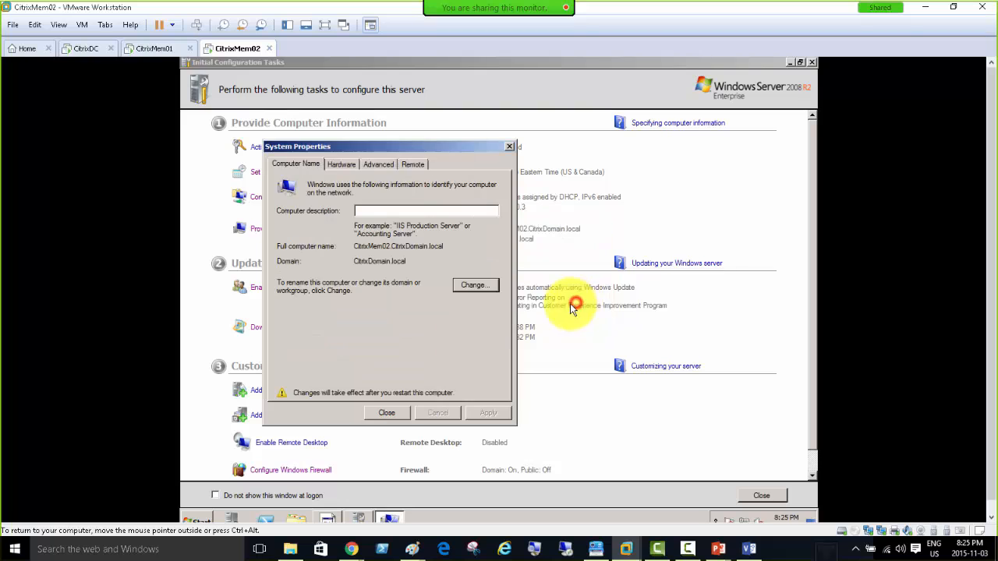
{"action": "left_click", "coordinate": [386, 413]}
{"action": "left_click", "coordinate": [494, 301]}
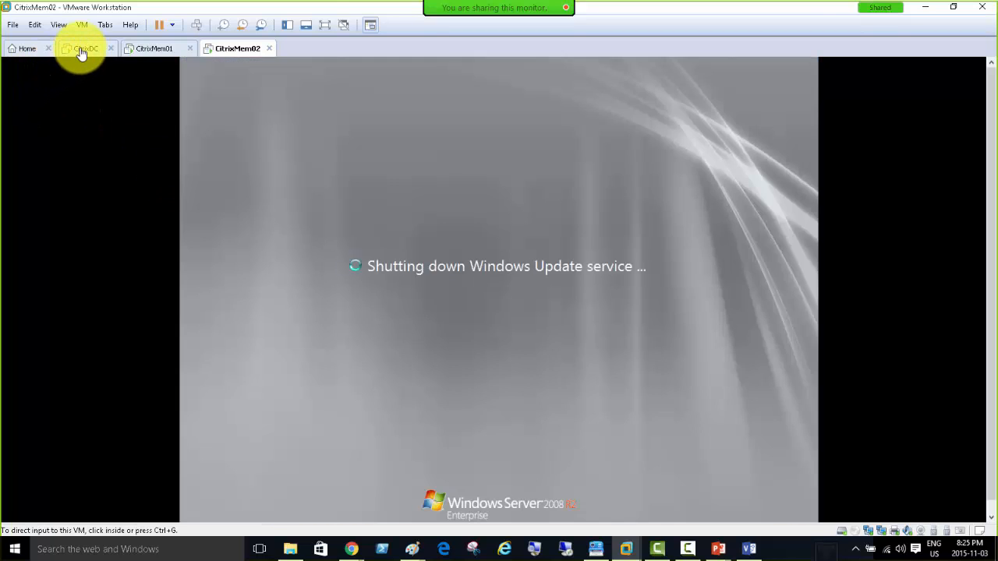
{"action": "left_click", "coordinate": [83, 50]}
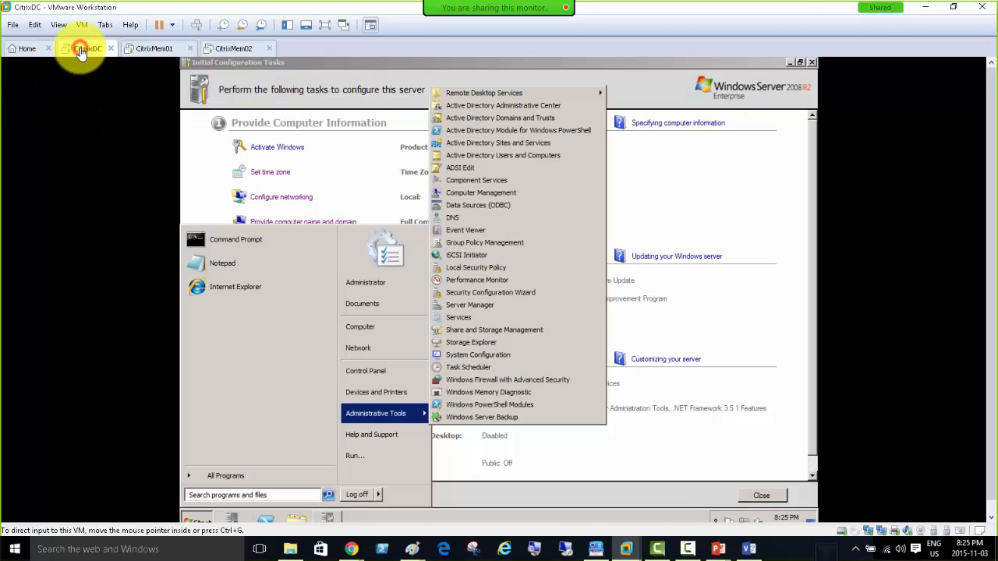
{"action": "left_click", "coordinate": [148, 49]}
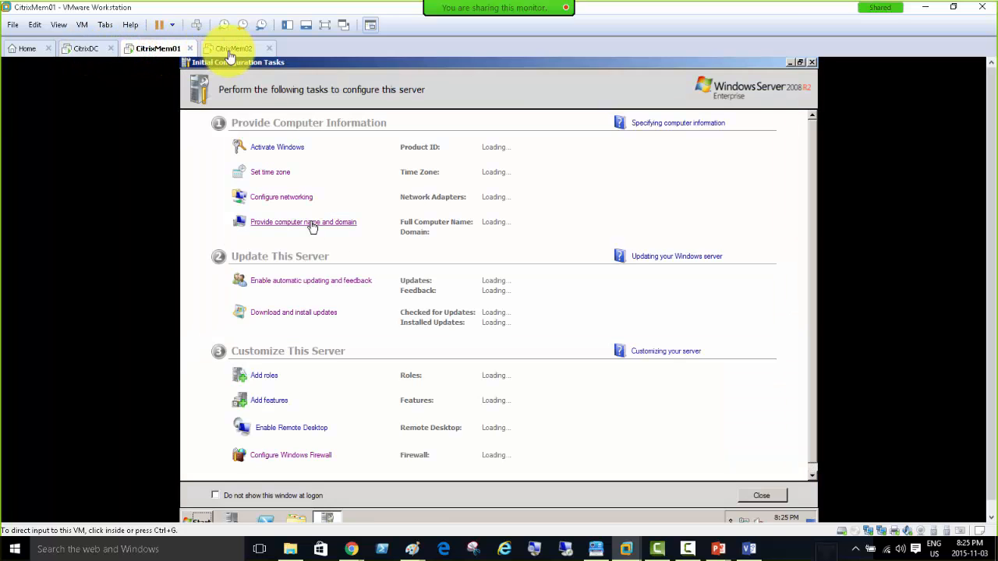
{"action": "left_click", "coordinate": [230, 48]}
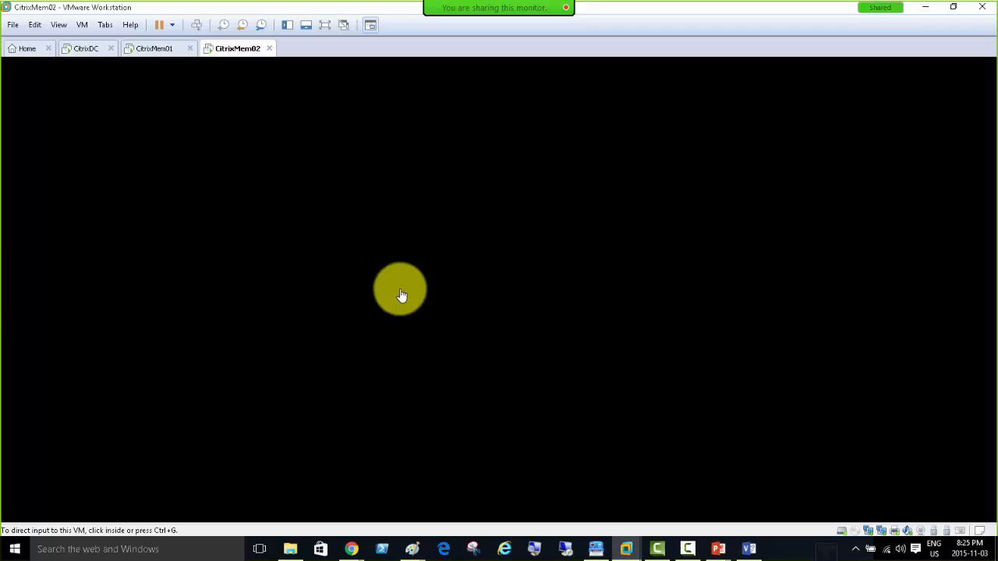
{"action": "left_click", "coordinate": [442, 315]}
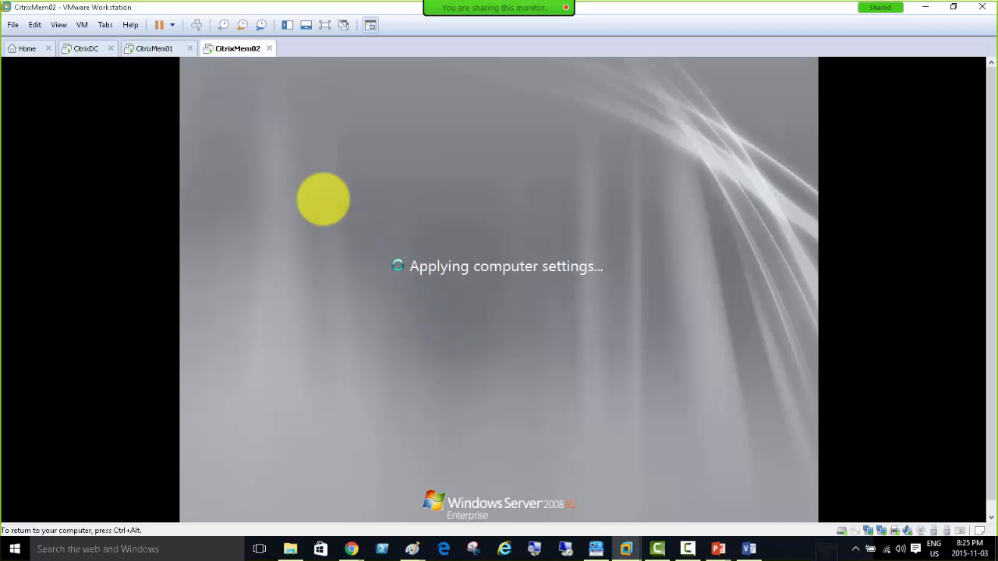
{"action": "key", "text": "ctrl+alt"}
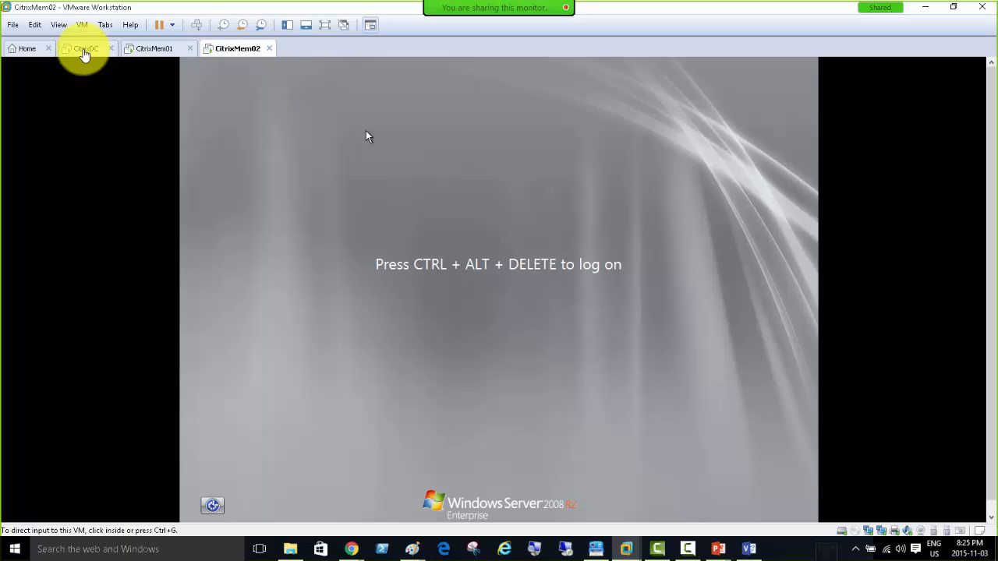
Check CitrixDC, then display CitrixMem01 at 192.168.200.2 in CitrixDomain.local.
{"action": "left_click", "coordinate": [85, 50]}
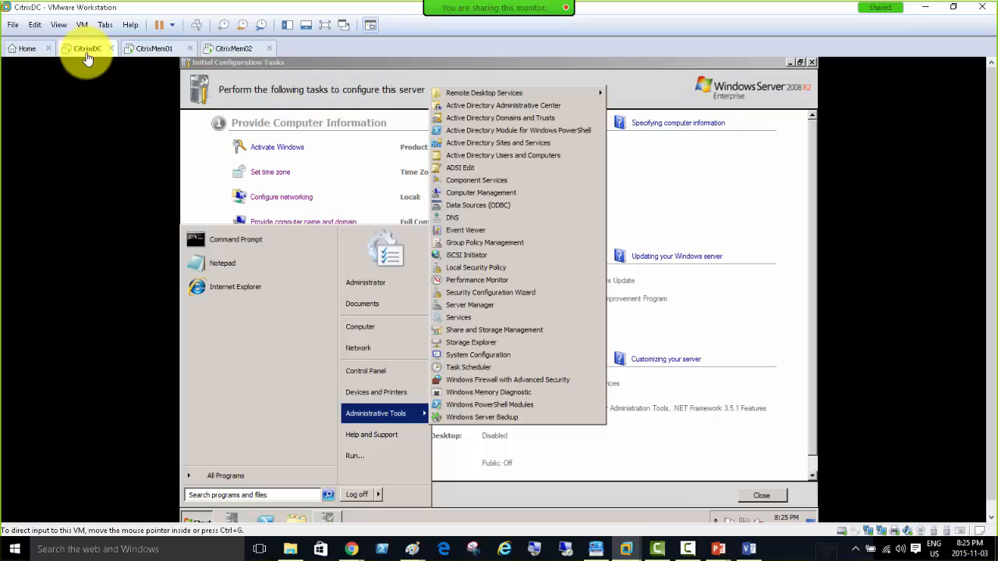
{"action": "left_click", "coordinate": [722, 207]}
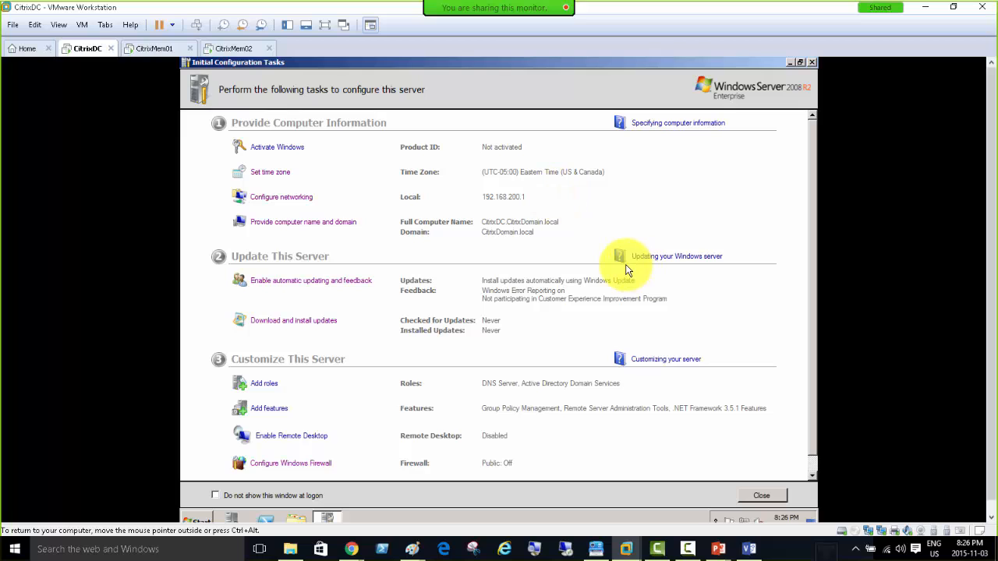
{"action": "left_click", "coordinate": [675, 183]}
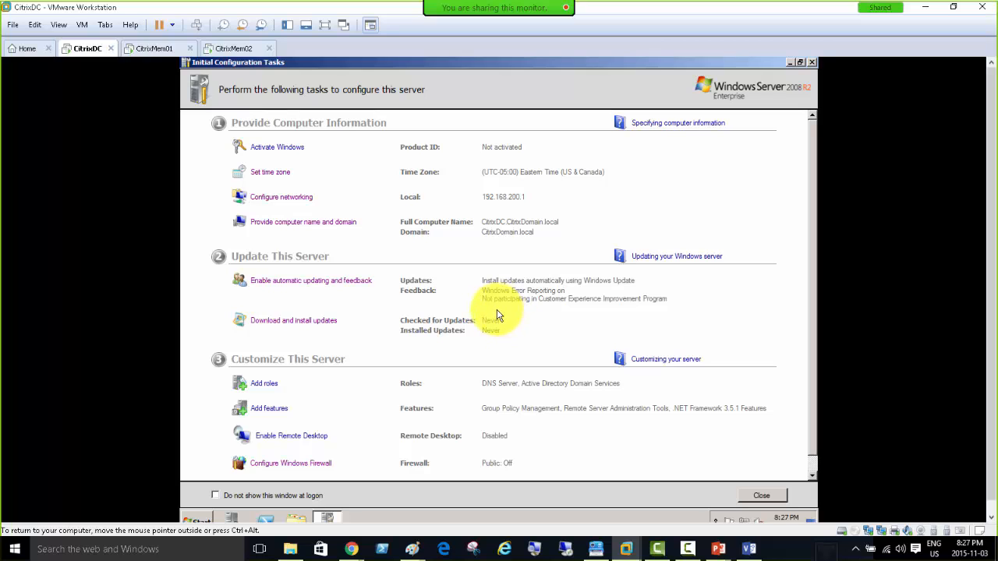
{"action": "left_click", "coordinate": [156, 48]}
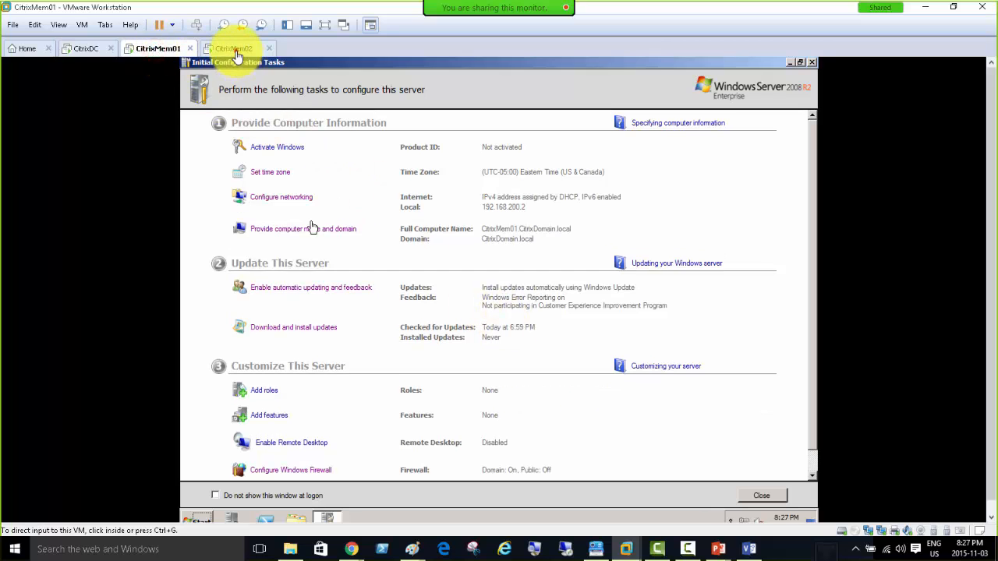
Cycle through the CitrixDC, CitrixMem01 and CitrixMem02 machines, ending on CitrixMem02.
{"action": "left_click", "coordinate": [237, 52]}
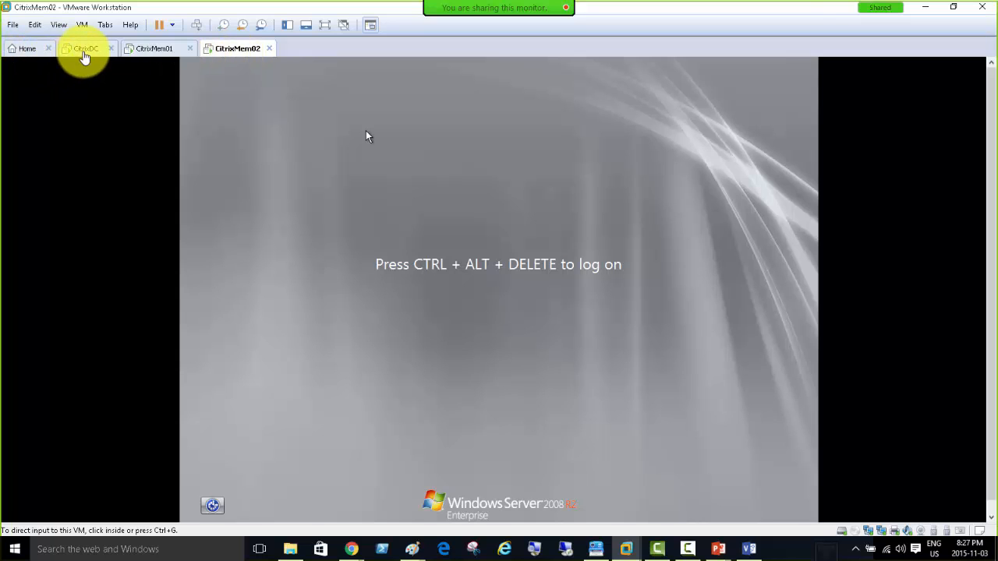
{"action": "left_click", "coordinate": [84, 49]}
{"action": "left_click", "coordinate": [153, 52]}
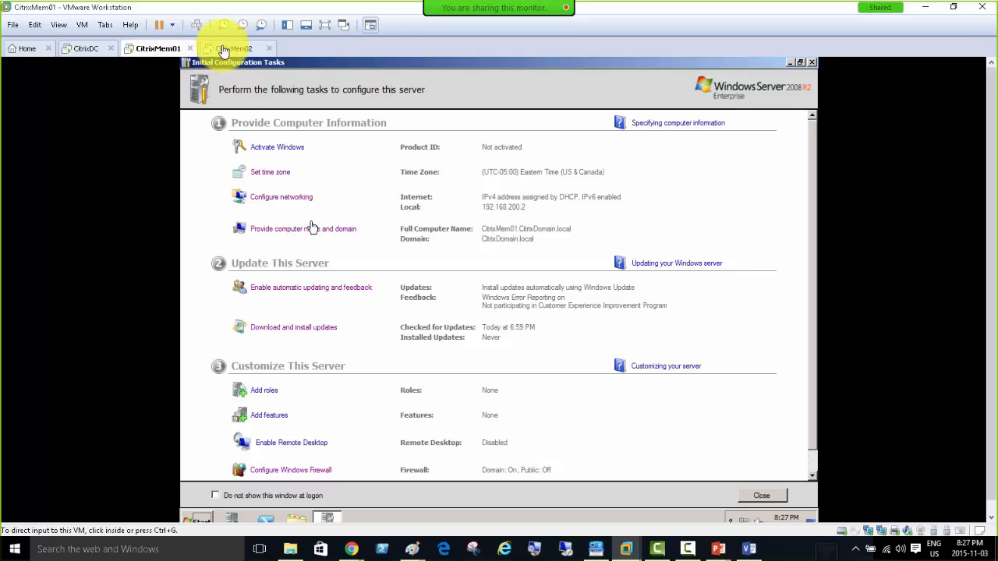
{"action": "left_click", "coordinate": [234, 49]}
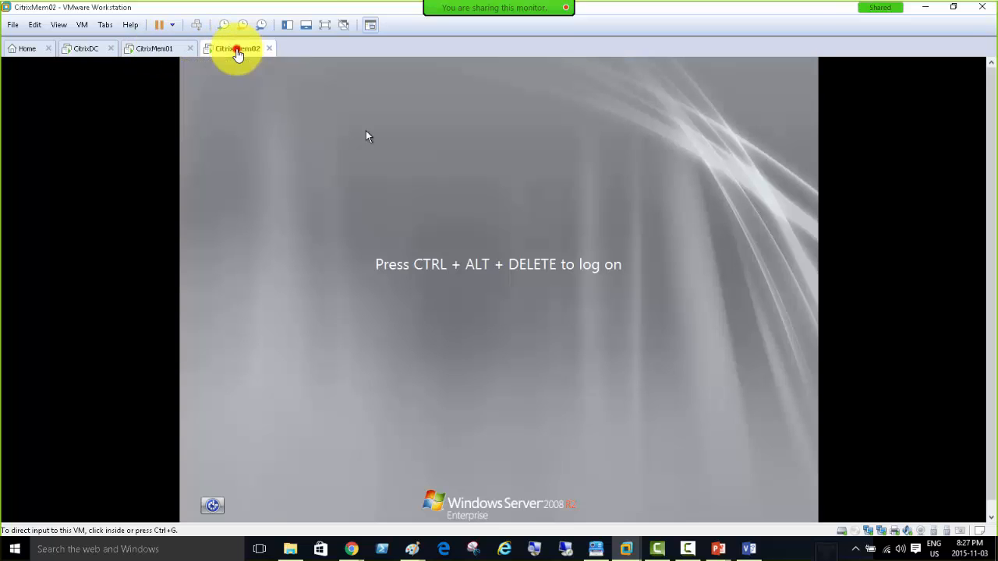
Log on to CitrixMem02 as Other User citrixdomain\administrator with its password.
{"action": "left_click", "coordinate": [197, 26]}
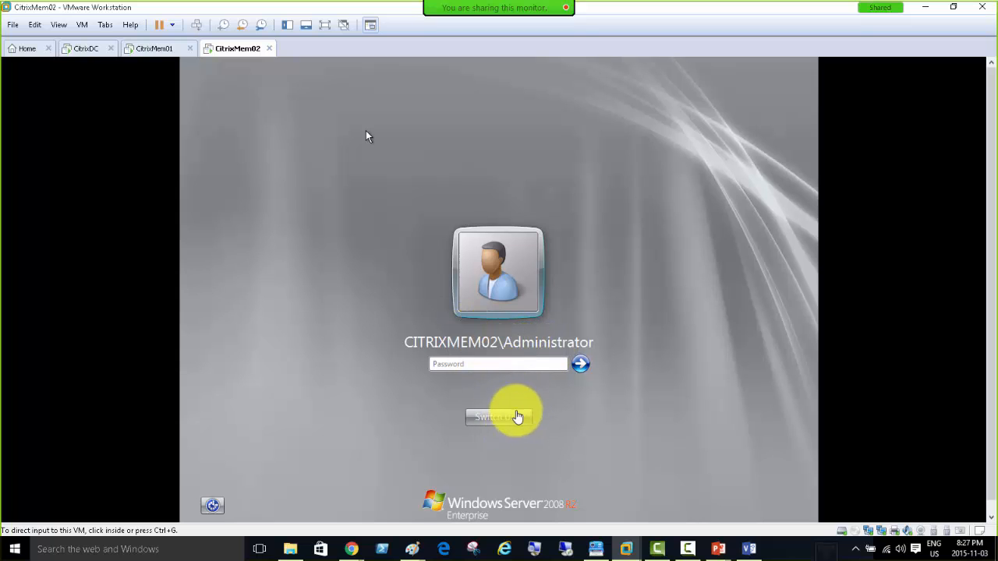
{"action": "left_click", "coordinate": [497, 419]}
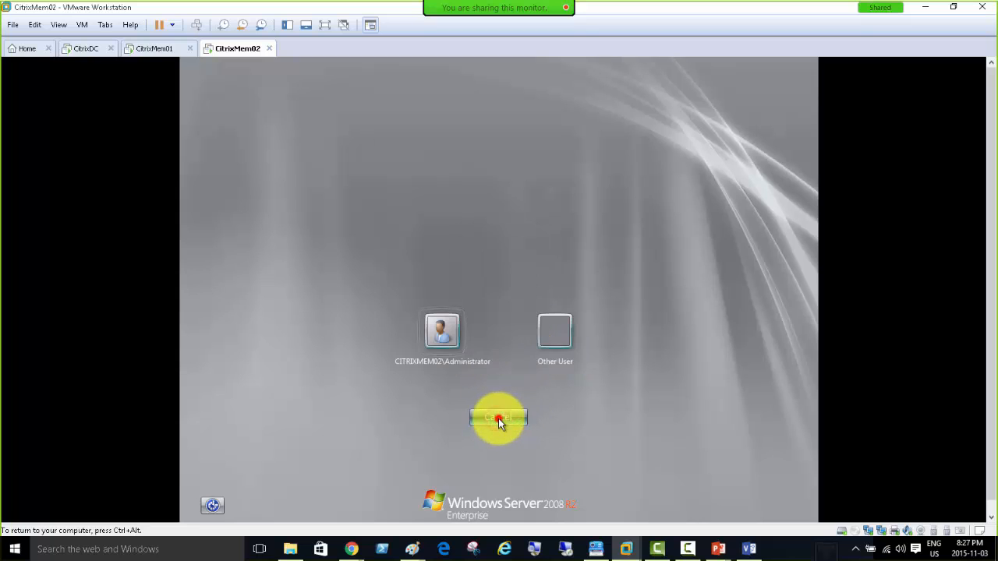
{"action": "left_click", "coordinate": [557, 333]}
{"action": "left_click", "coordinate": [515, 326]}
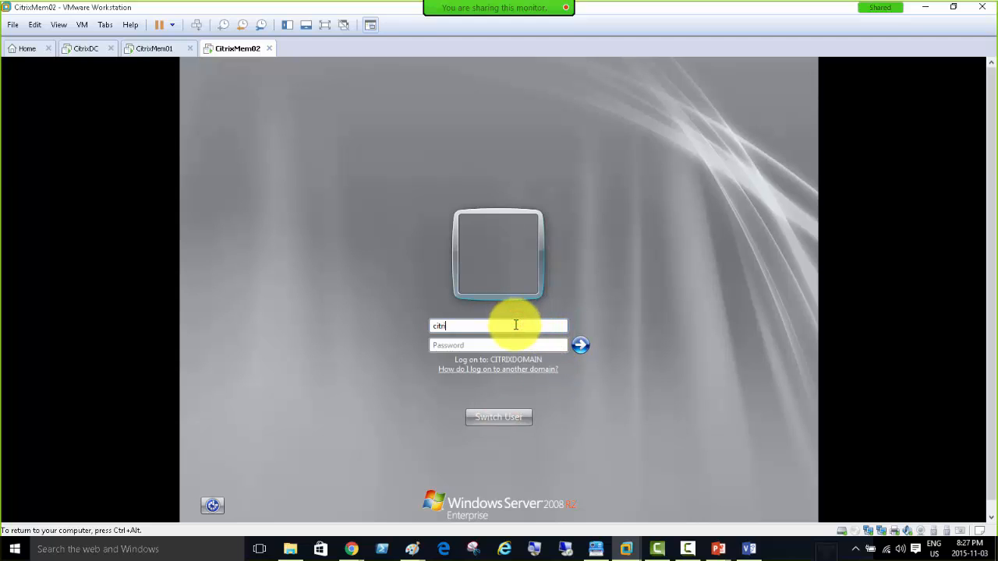
{"action": "type", "text": "citrixdomain\\administrator"}
{"action": "key", "text": "Tab"}
{"action": "type", "text": "•••"}
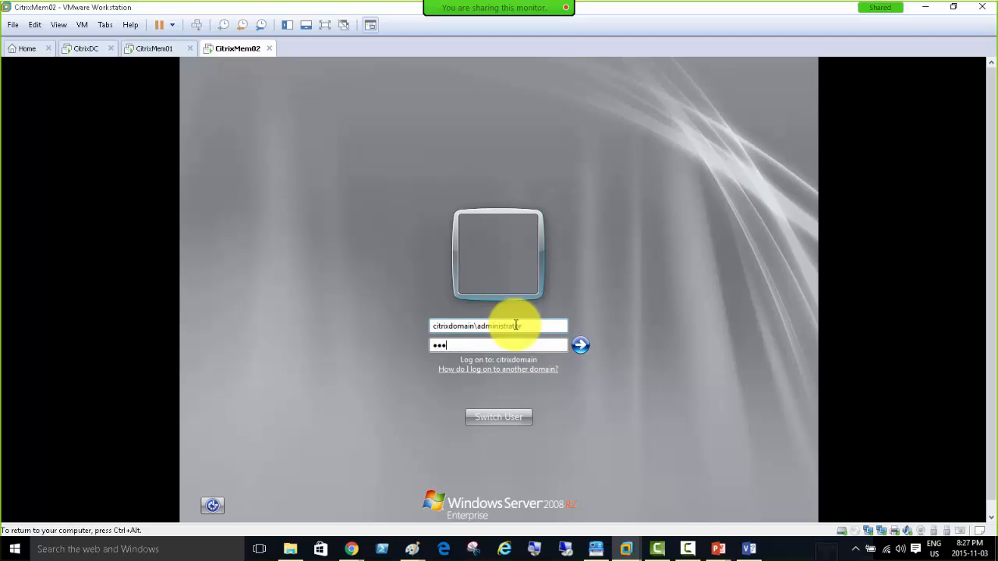
{"action": "key", "text": "Return"}
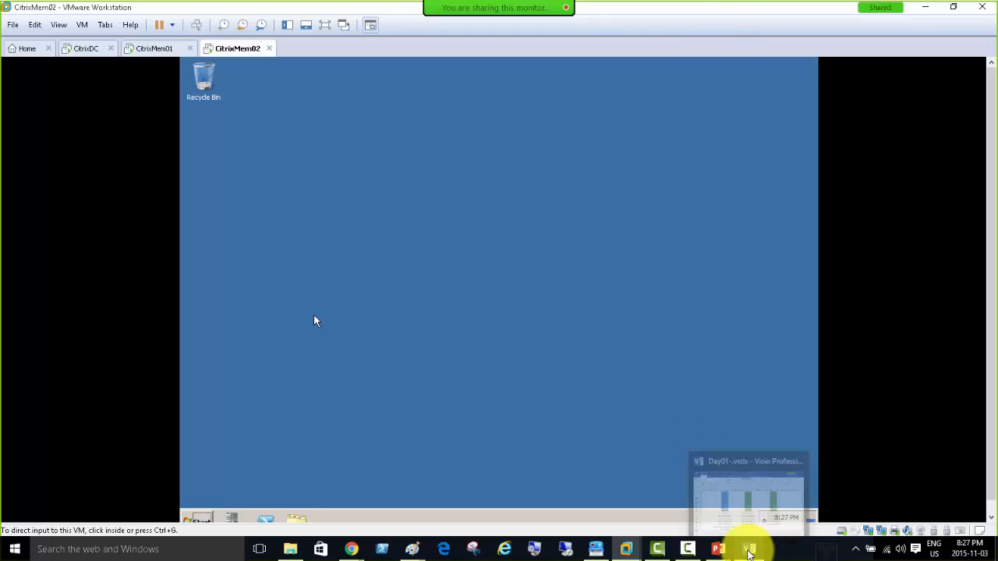
Maximize the Visio diagram and spread CitrixDC, CitrixMem01 and CitrixMem02 evenly.
{"action": "left_click", "coordinate": [748, 551]}
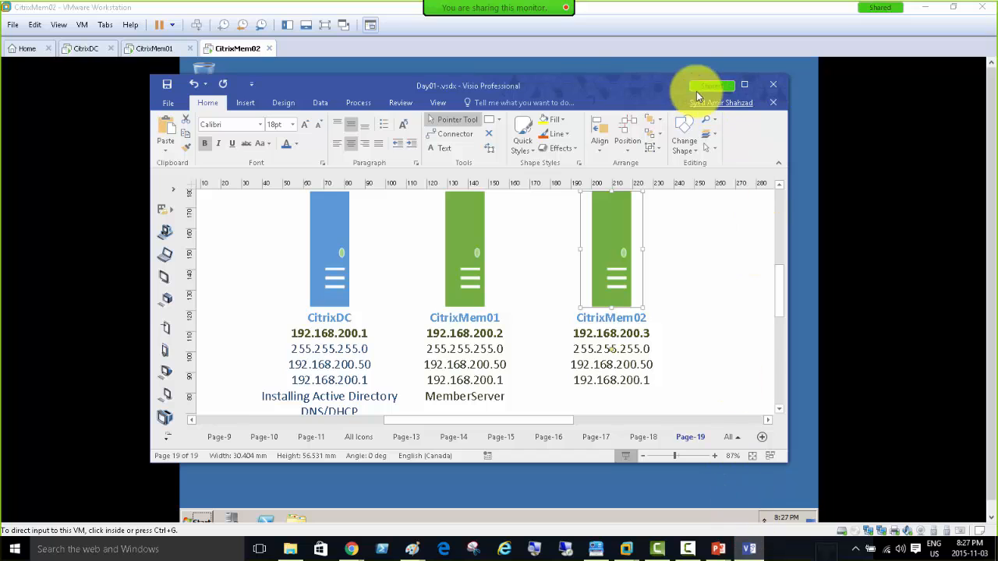
{"action": "double_click", "coordinate": [625, 86]}
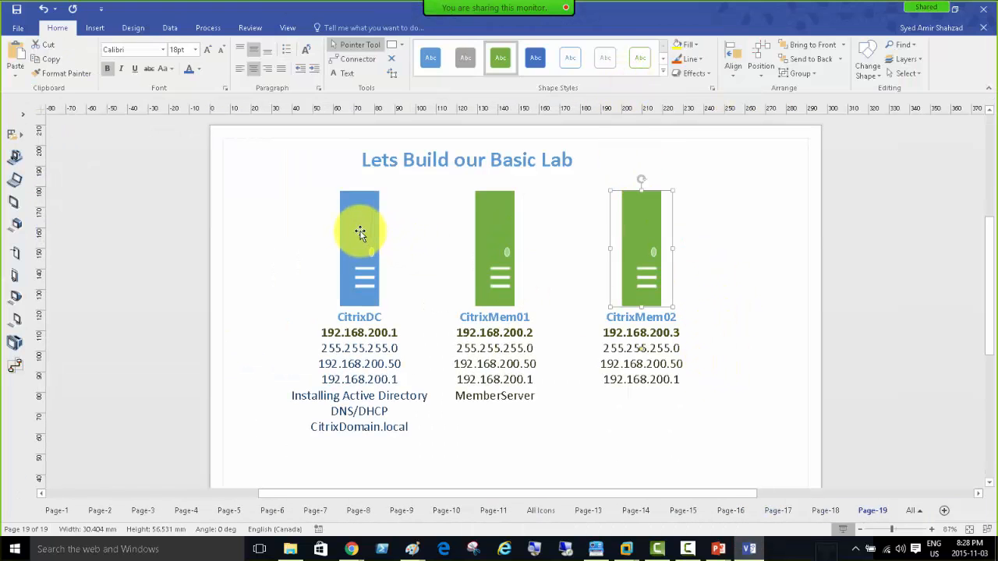
{"action": "left_click_drag", "start_coordinate": [363, 236], "coordinate": [336, 221]}
{"action": "mouse_move", "coordinate": [493, 236]}
{"action": "left_mouse_down"}
{"action": "mouse_move", "coordinate": [495, 216]}
{"action": "mouse_move", "coordinate": [501, 221]}
{"action": "left_mouse_up"}
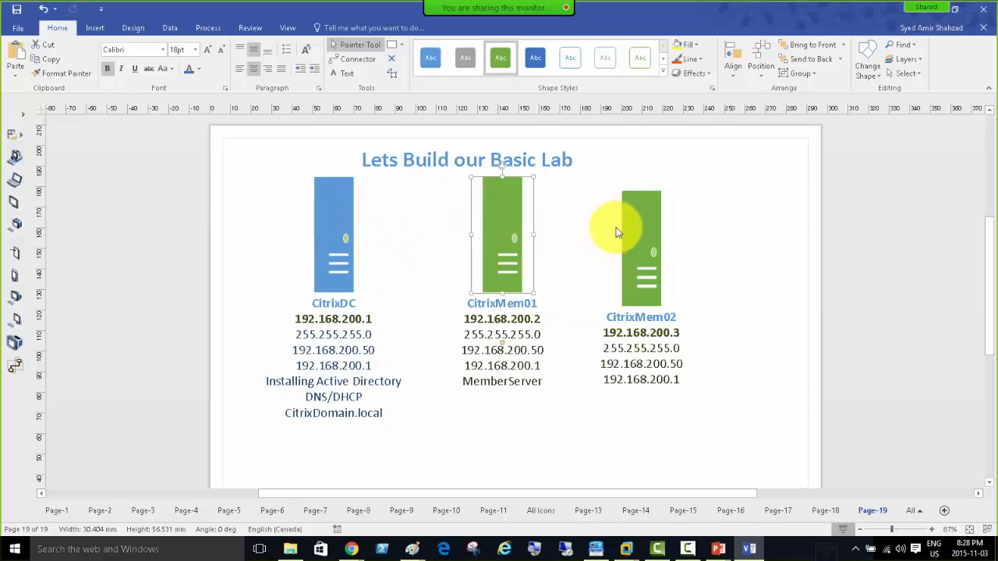
{"action": "left_click_drag", "start_coordinate": [642, 232], "coordinate": [697, 221]}
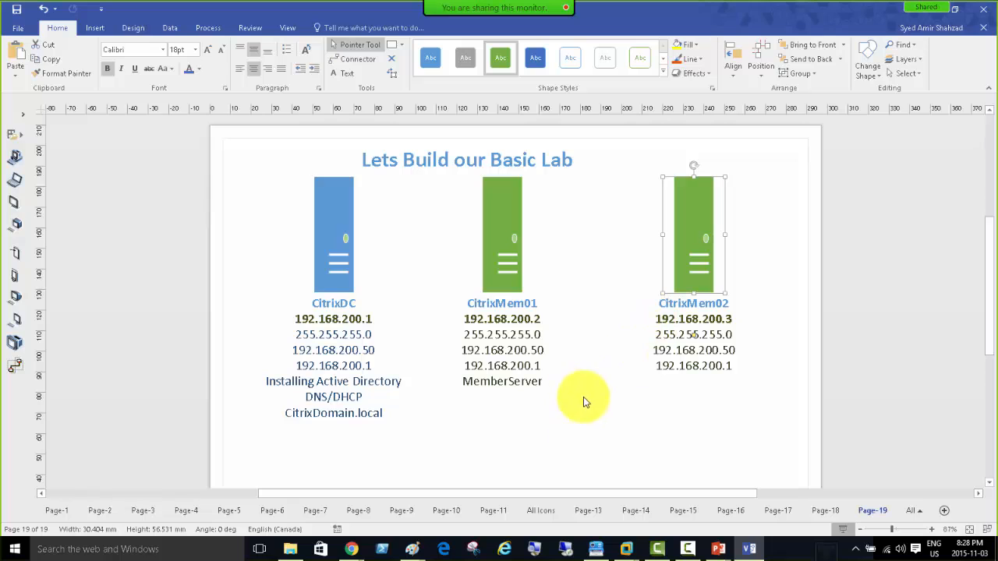
Edit the CitrixDC label, viewing font colours but leaving the colour unchanged.
{"action": "double_click", "coordinate": [332, 227]}
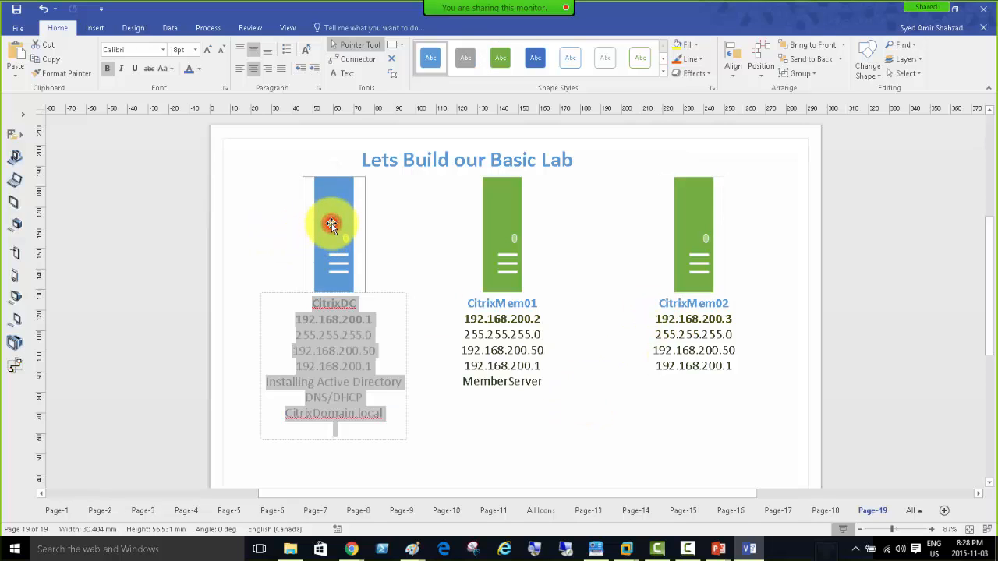
{"action": "left_click", "coordinate": [348, 435]}
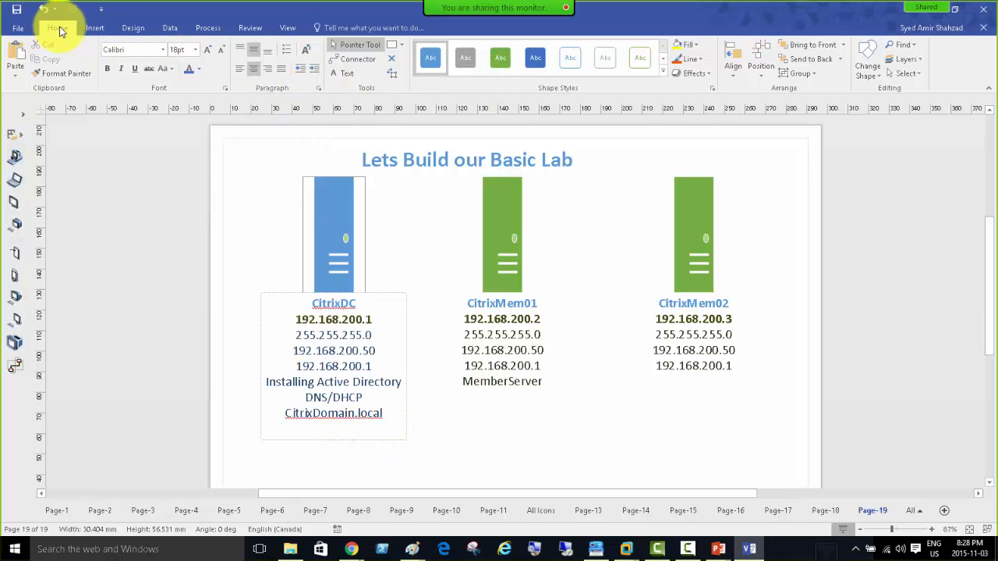
{"action": "left_click", "coordinate": [198, 68]}
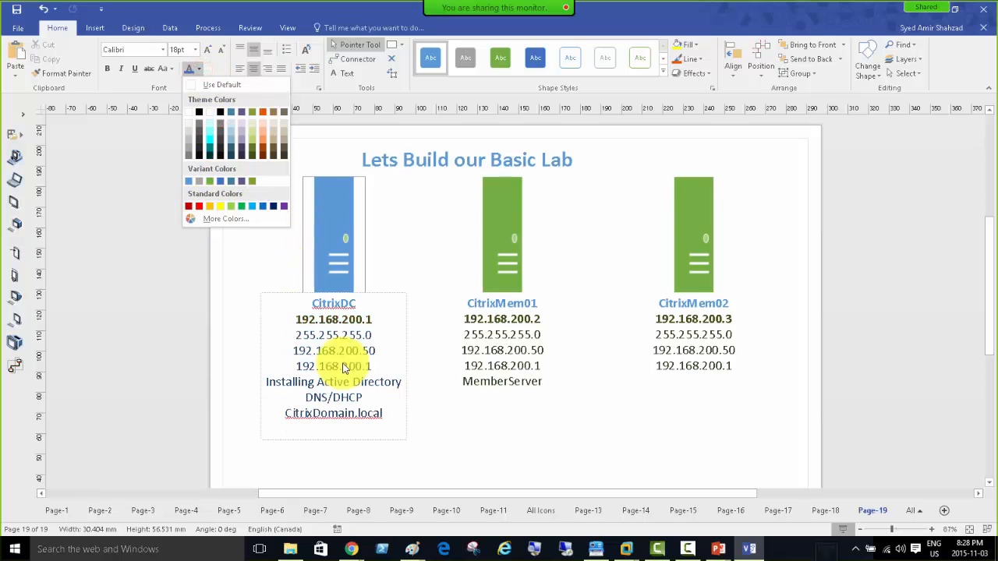
{"action": "left_click", "coordinate": [338, 432]}
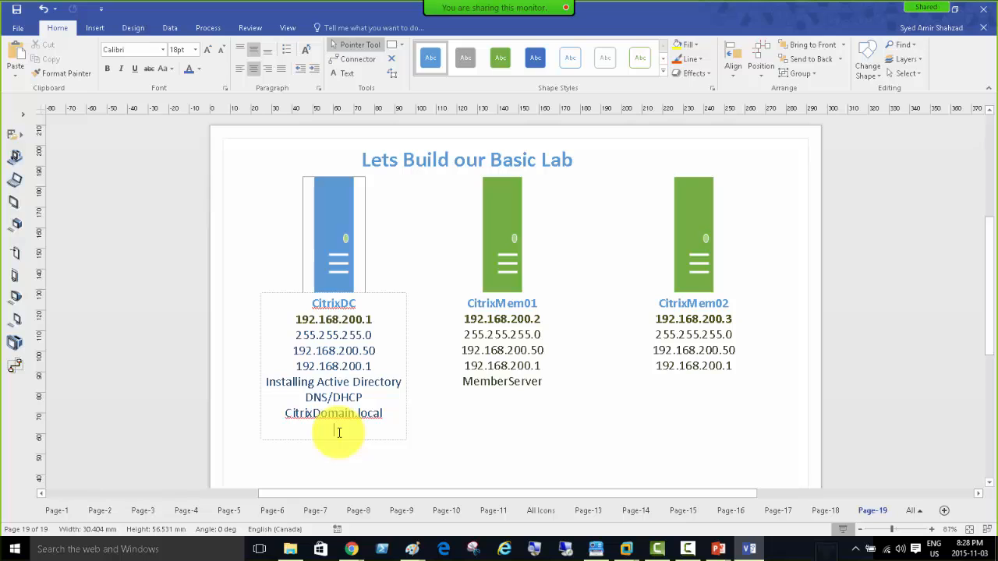
{"action": "left_click", "coordinate": [574, 205]}
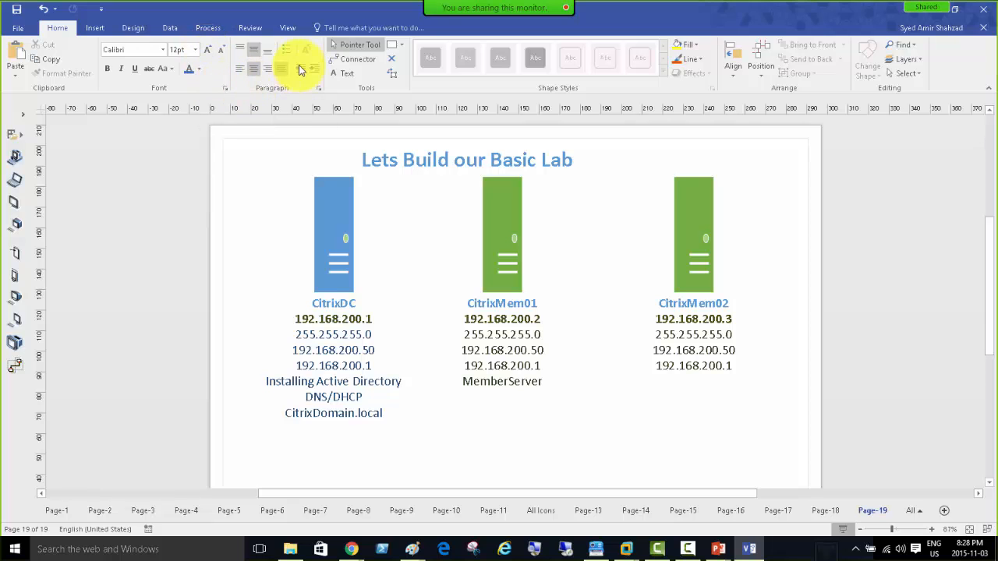
Discard a trial text box below MemberServer, then select the title and all servers.
{"action": "left_click", "coordinate": [345, 74]}
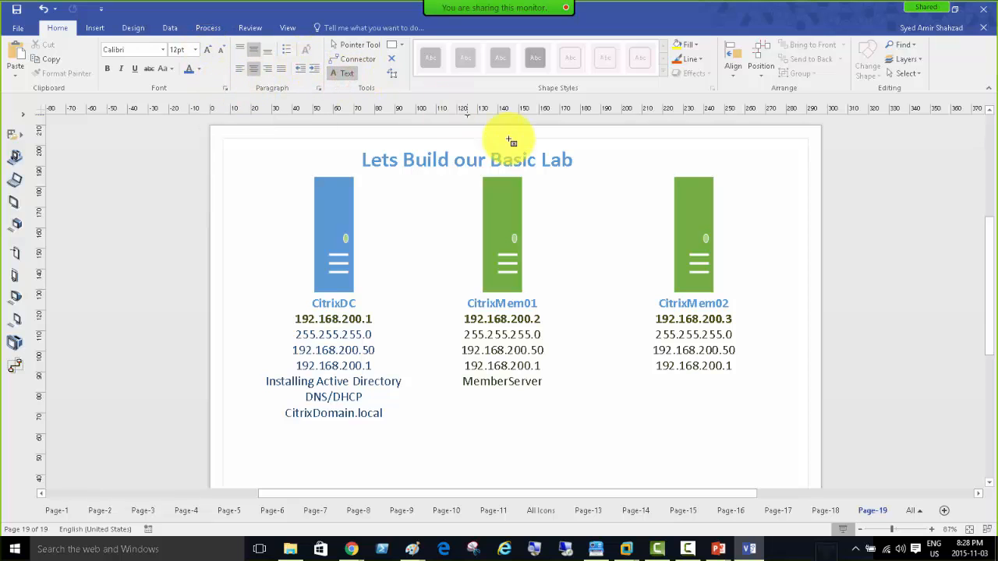
{"action": "left_click", "coordinate": [557, 392]}
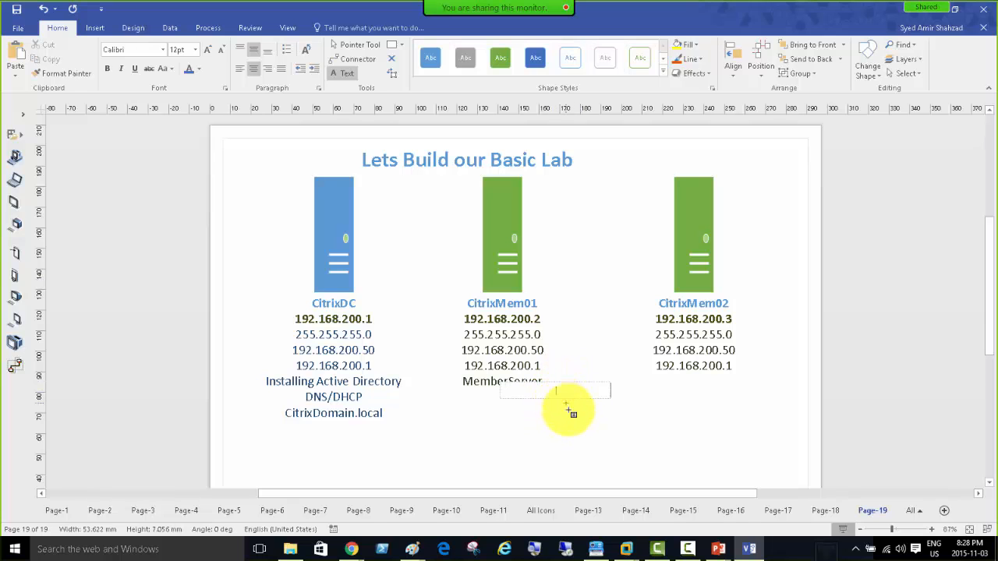
{"action": "key", "text": "Escape"}
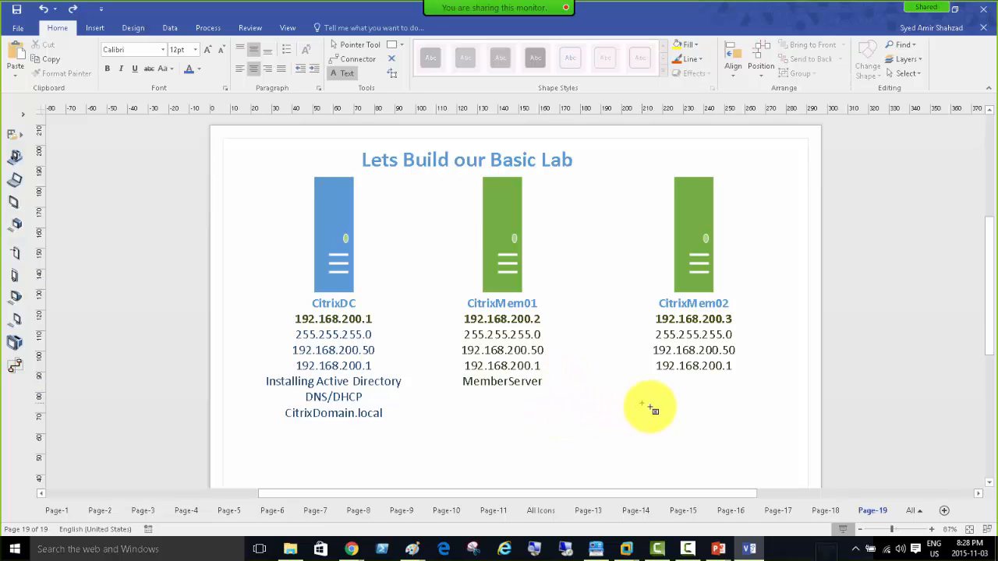
{"action": "left_click", "coordinate": [344, 48]}
{"action": "left_click", "coordinate": [713, 413]}
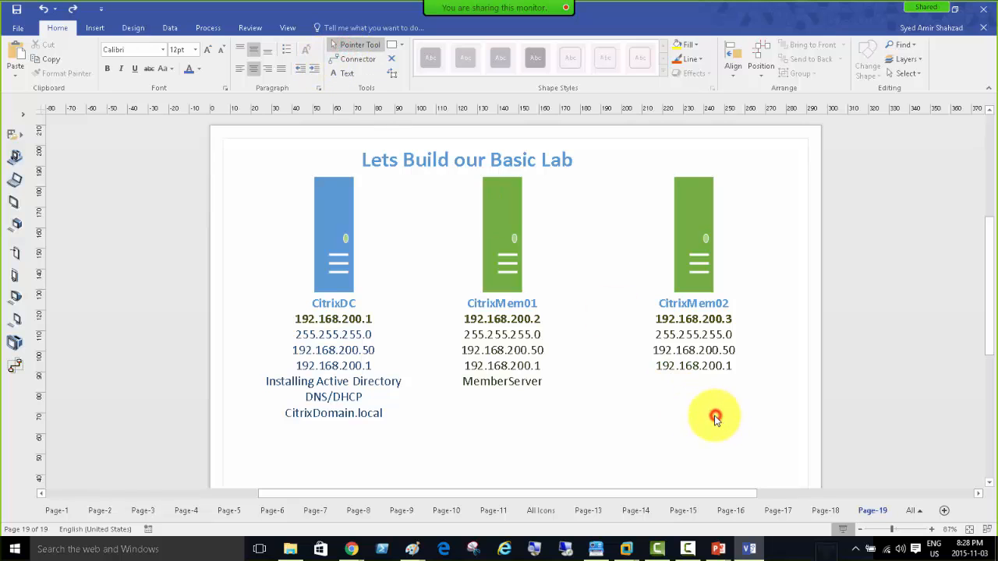
{"action": "key", "text": "ctrl+a"}
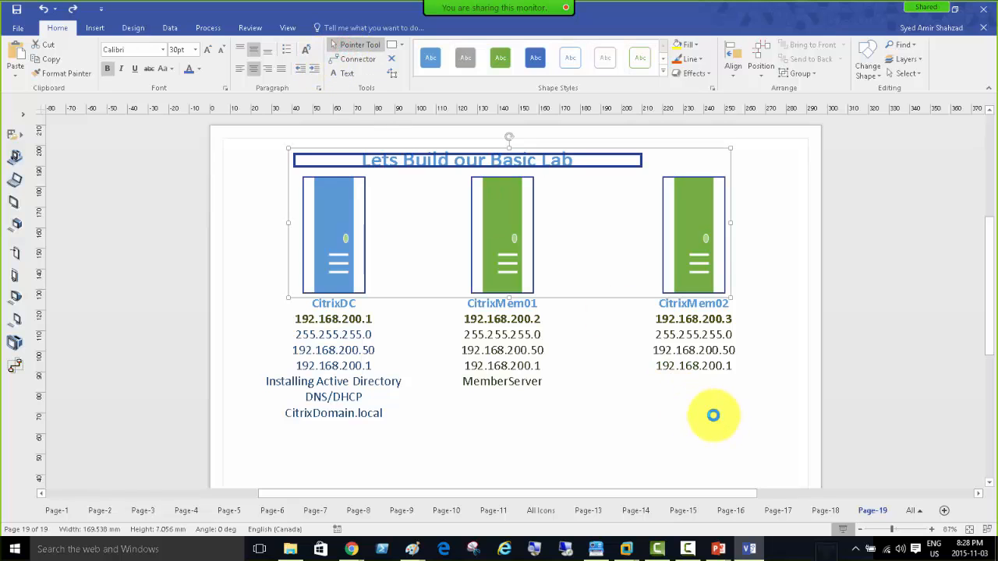
Paste the lab diagram into a new Paint canvas and move it right and down.
{"action": "right_click", "coordinate": [412, 550]}
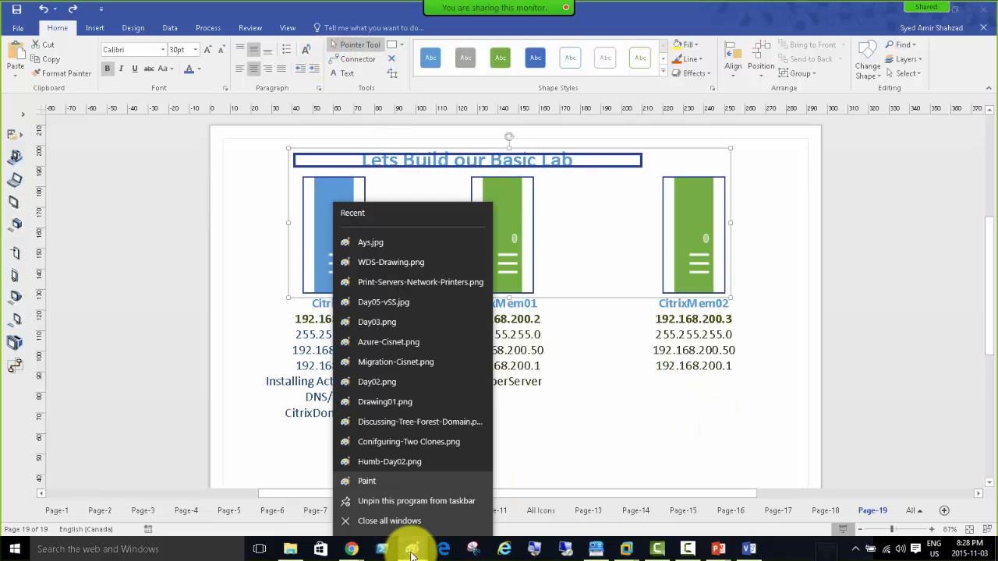
{"action": "left_click", "coordinate": [370, 482]}
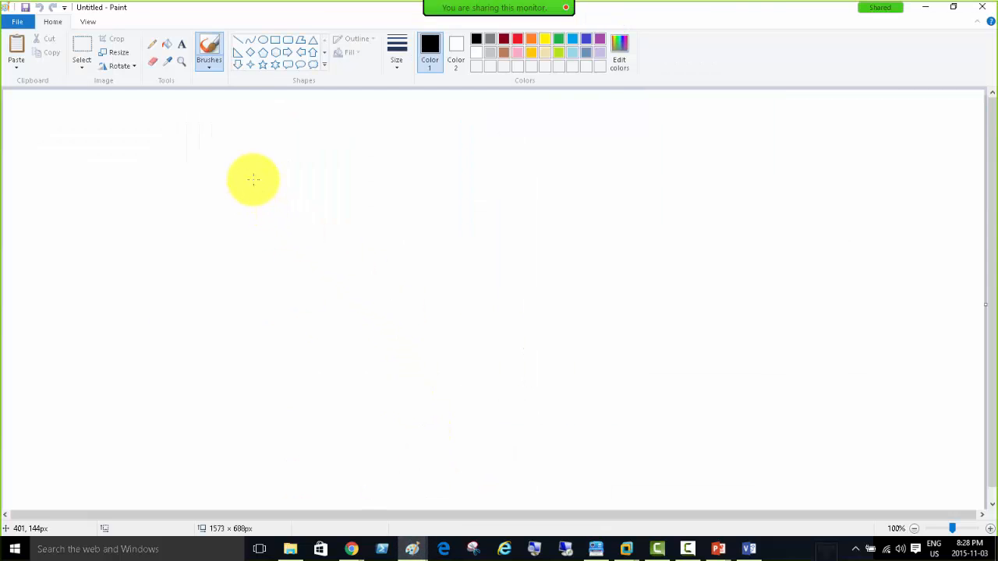
{"action": "key", "text": "ctrl+v"}
{"action": "left_click_drag", "start_coordinate": [272, 190], "coordinate": [438, 243]}
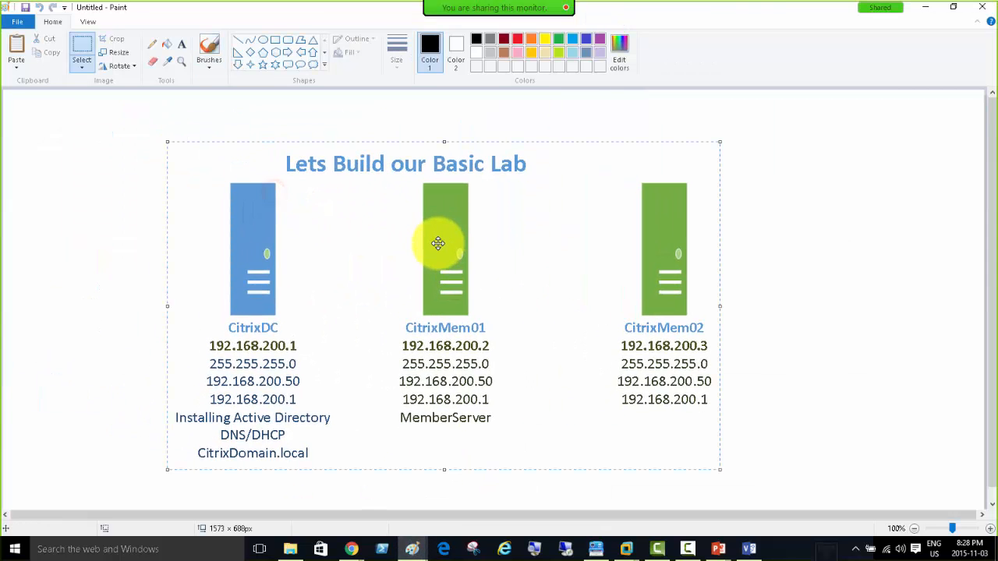
{"action": "left_click", "coordinate": [789, 323]}
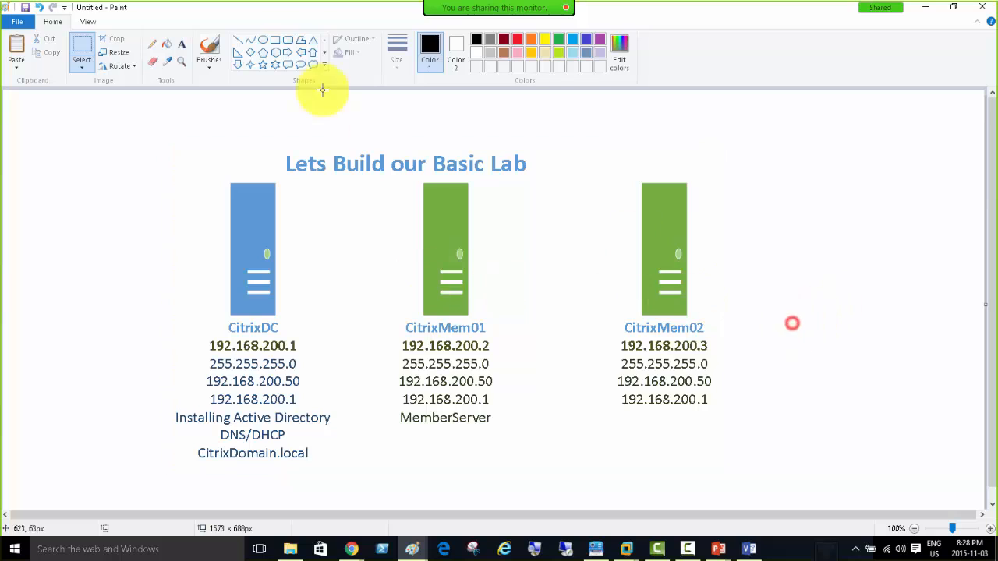
Start a red text box at the canvas top-left.
{"action": "left_click", "coordinate": [181, 44]}
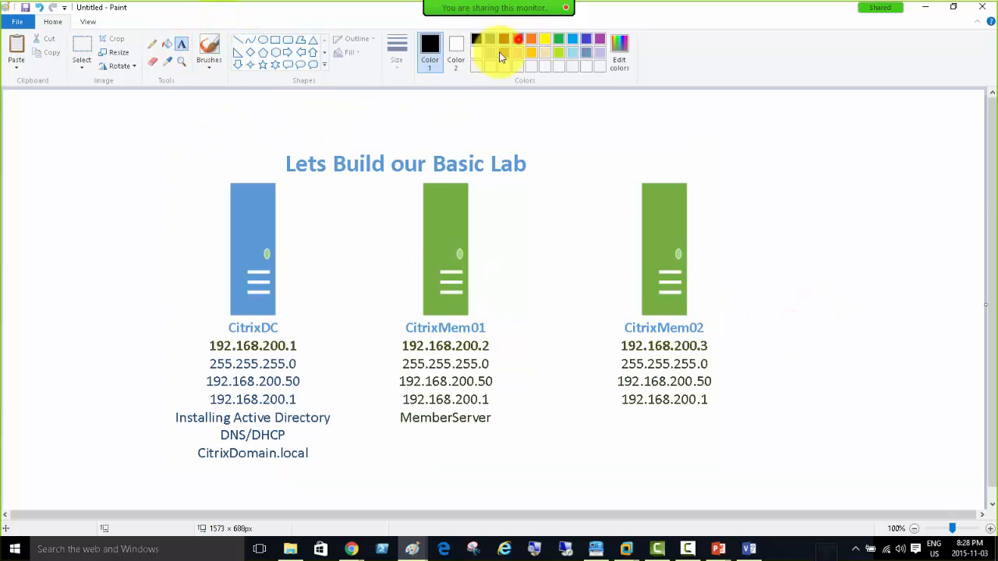
{"action": "left_click", "coordinate": [518, 39]}
{"action": "left_click", "coordinate": [30, 111]}
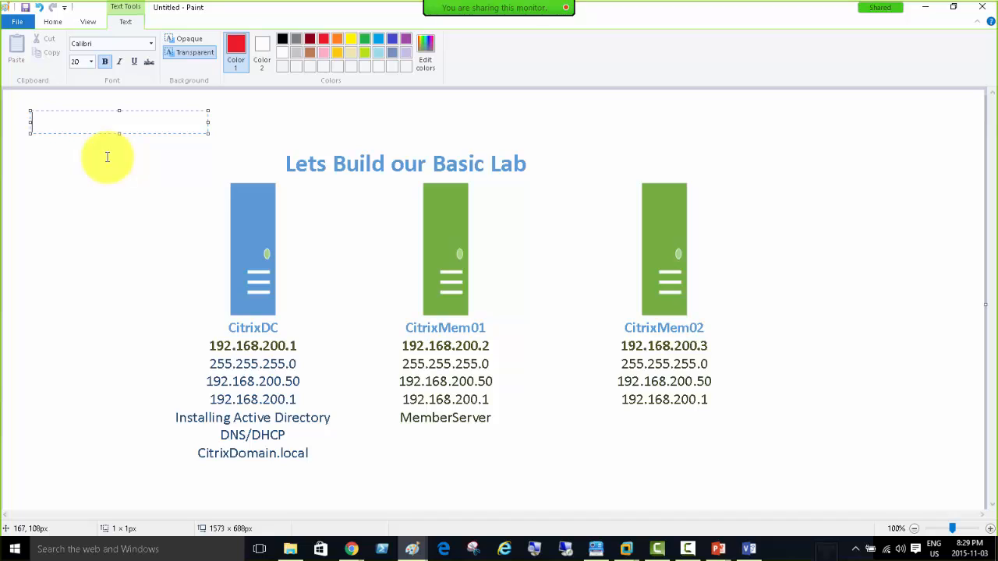
Type 'On DC = XenApp License Server', 'On Mem01 = XenApp / Web interface', 'On Mem02 = XenApp'.
{"action": "type", "text": "On DC = XenApp Lic"}
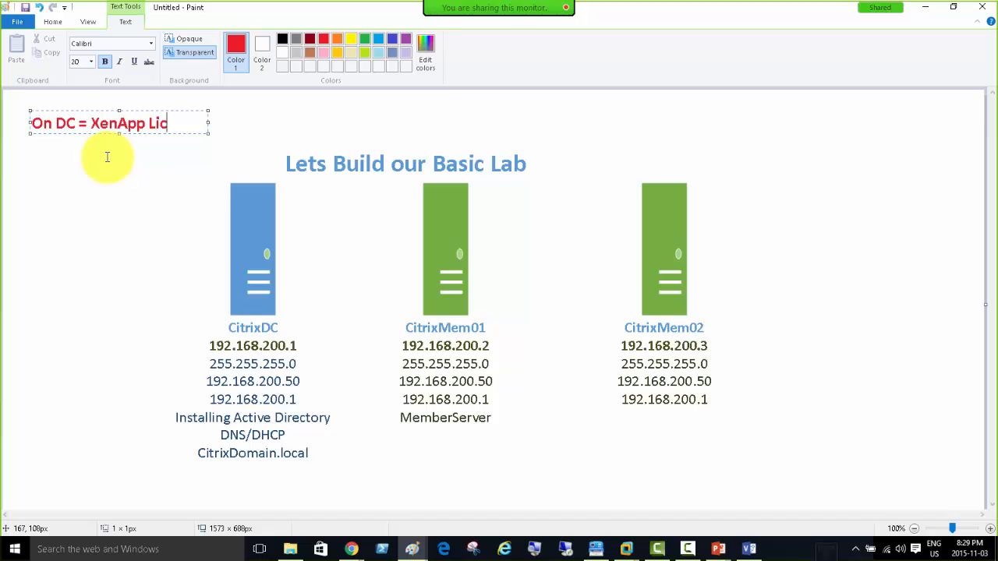
{"action": "type", "text": "ense Serve"}
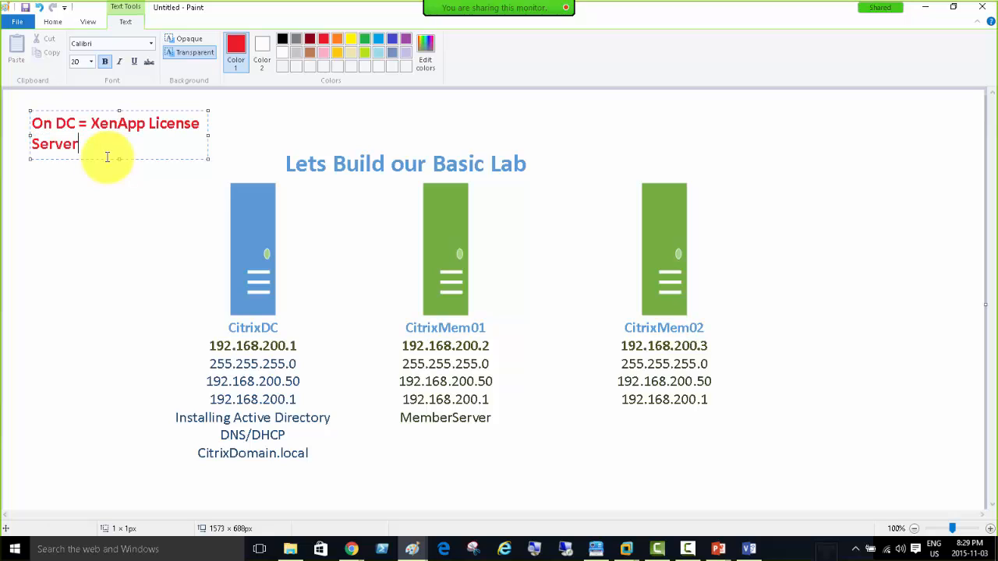
{"action": "type", "text": "r"}
{"action": "left_click_drag", "start_coordinate": [208, 135], "coordinate": [302, 135]}
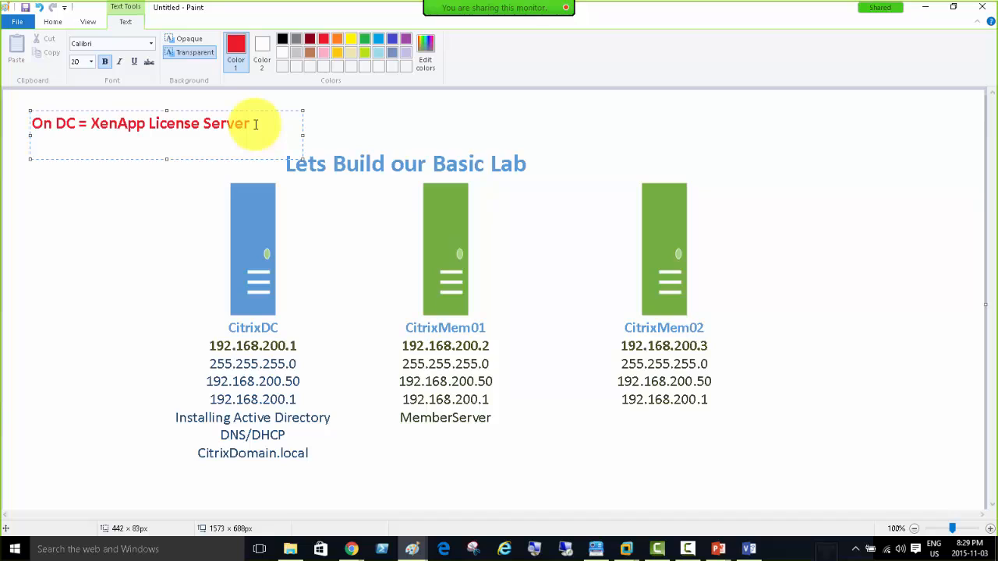
{"action": "key", "text": "Return"}
{"action": "type", "text": "On Mem01"}
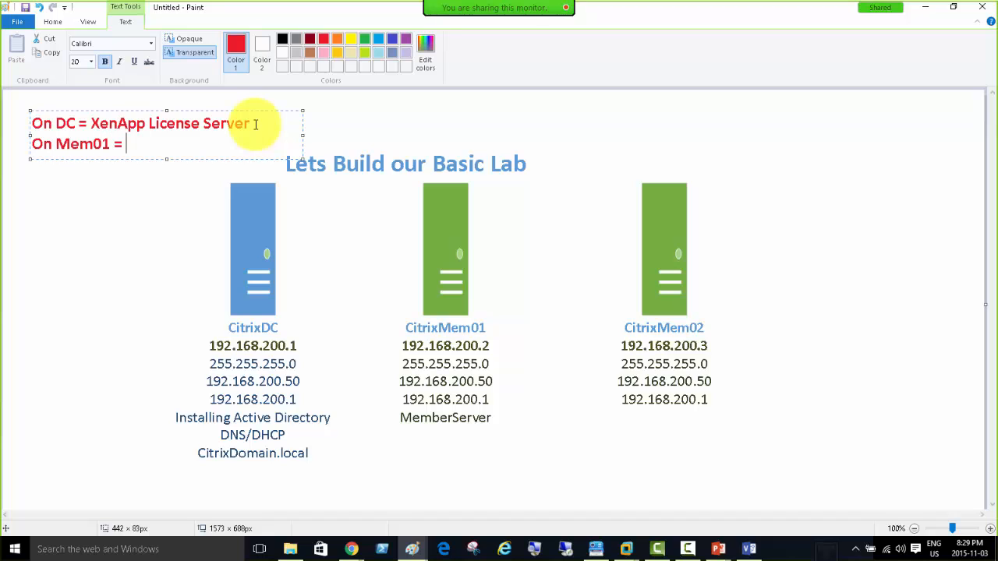
{"action": "type", "text": " = XenApp /"}
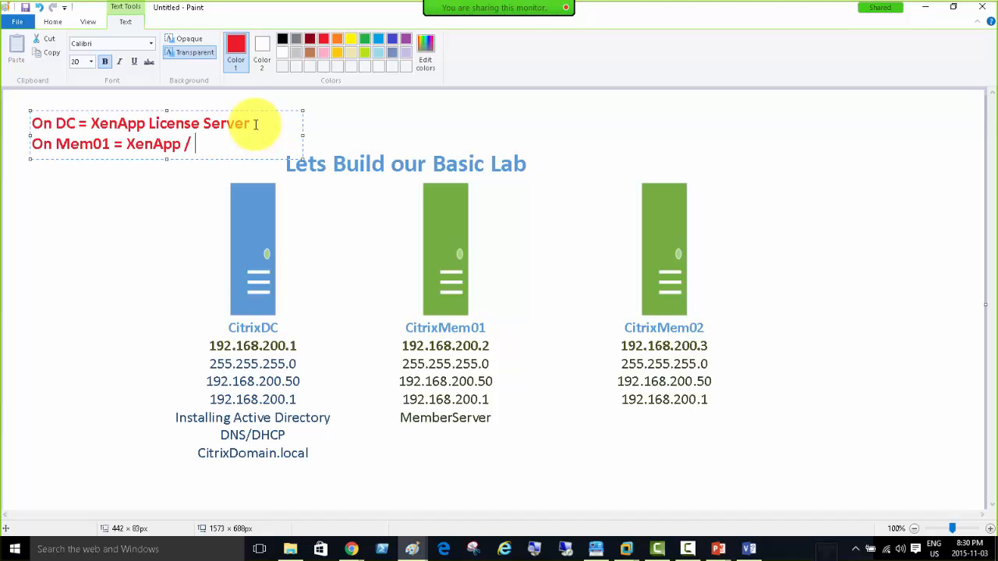
{"action": "type", "text": " Web interface"}
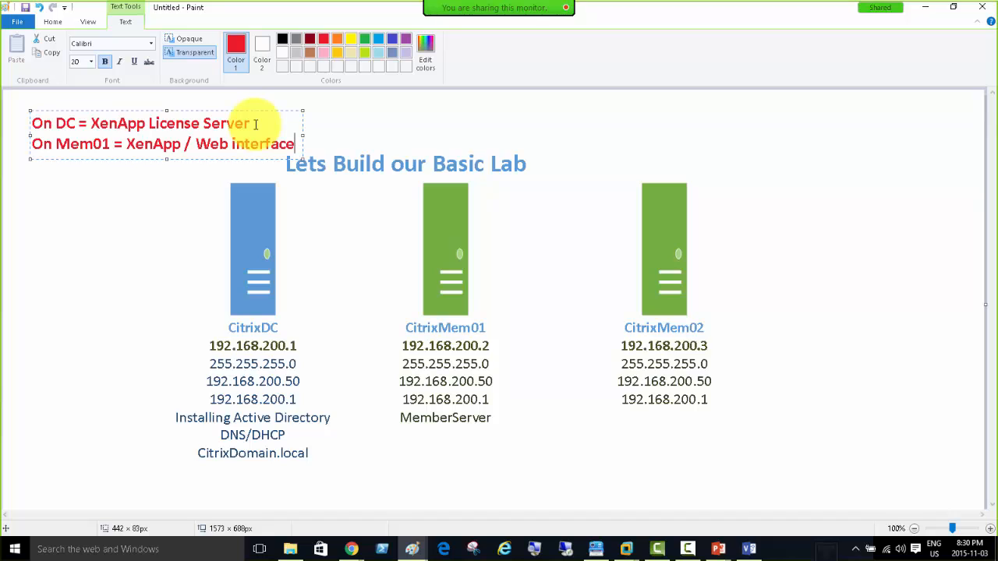
{"action": "key", "text": "Return"}
{"action": "type", "text": "On Me"}
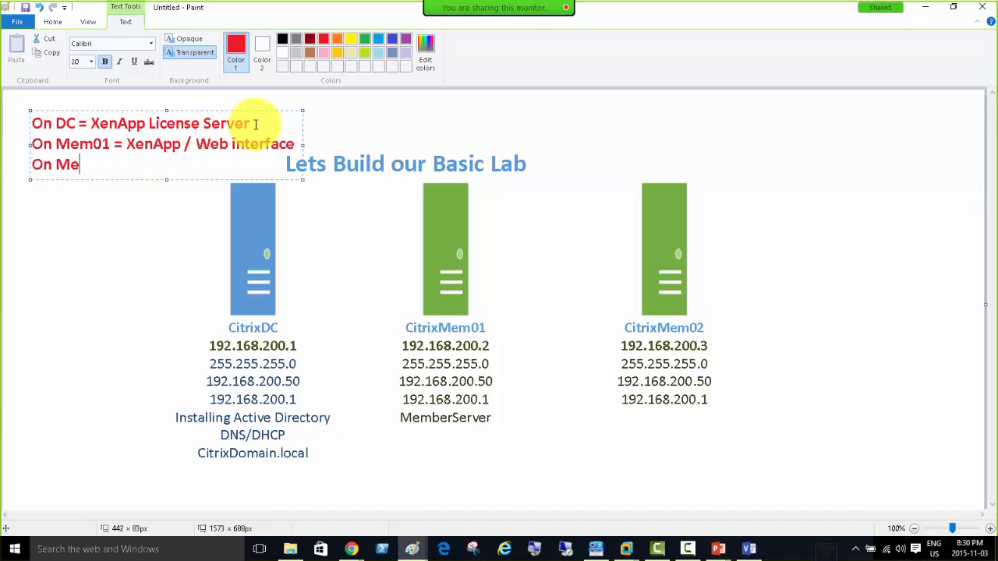
{"action": "type", "text": "m02 = XenApp"}
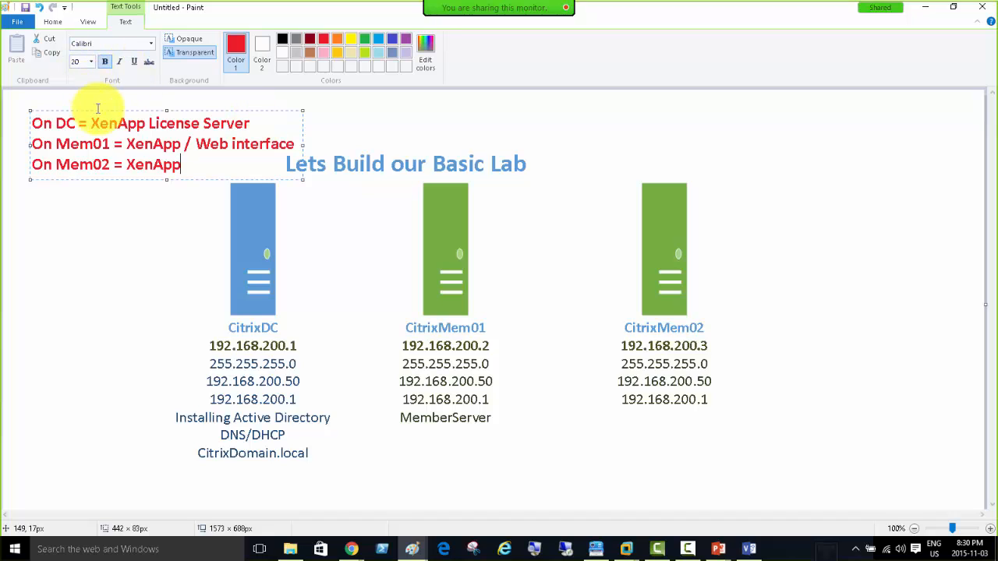
{"action": "left_click_drag", "start_coordinate": [100, 110], "coordinate": [85, 103]}
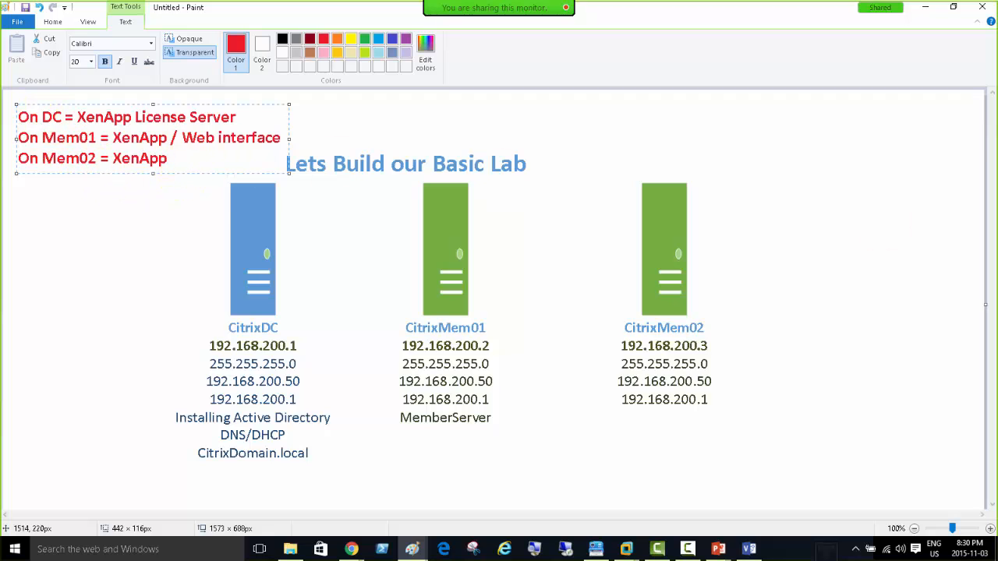
{"action": "left_click_drag", "start_coordinate": [547, 156], "coordinate": [413, 87]}
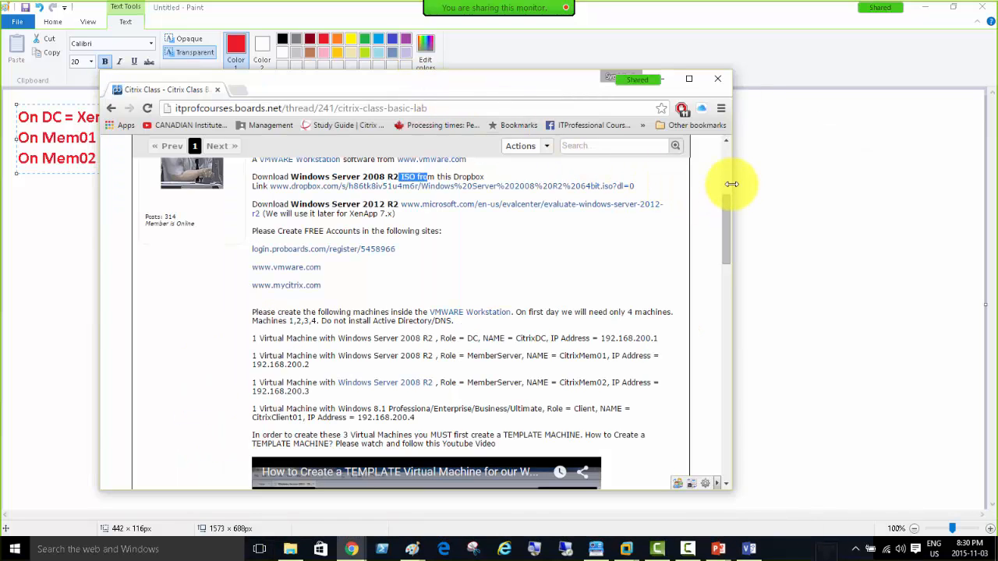
{"action": "left_click_drag", "start_coordinate": [733, 185], "coordinate": [864, 190]}
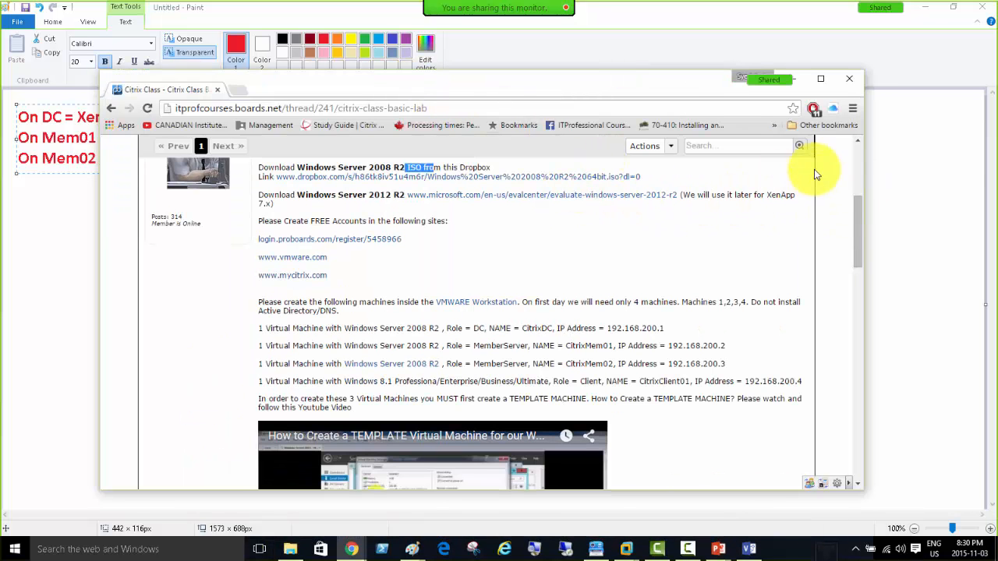
{"action": "scroll", "coordinate": [861, 211], "scroll_direction": "up", "scroll_amount": 1}
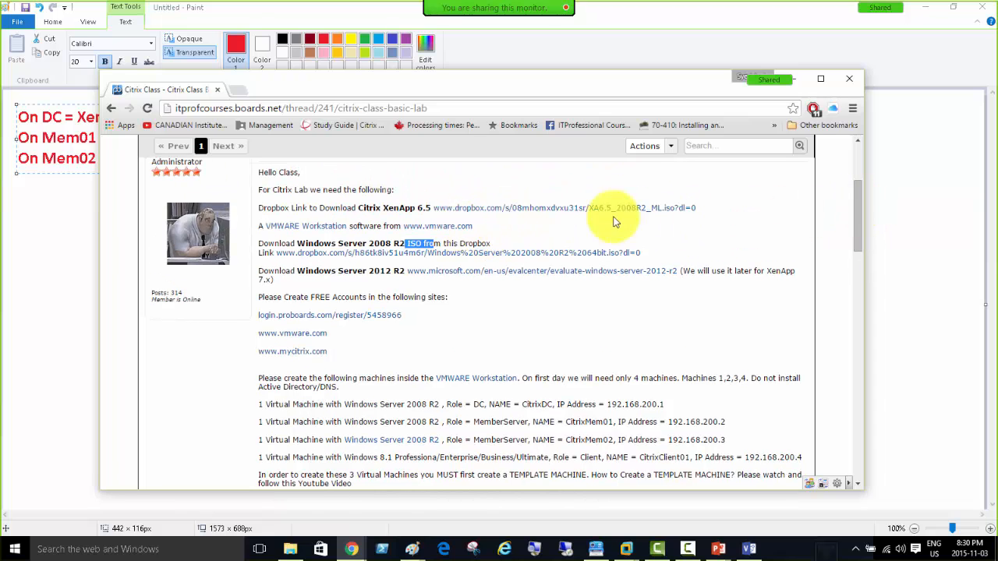
{"action": "left_click_drag", "start_coordinate": [696, 207], "coordinate": [433, 209]}
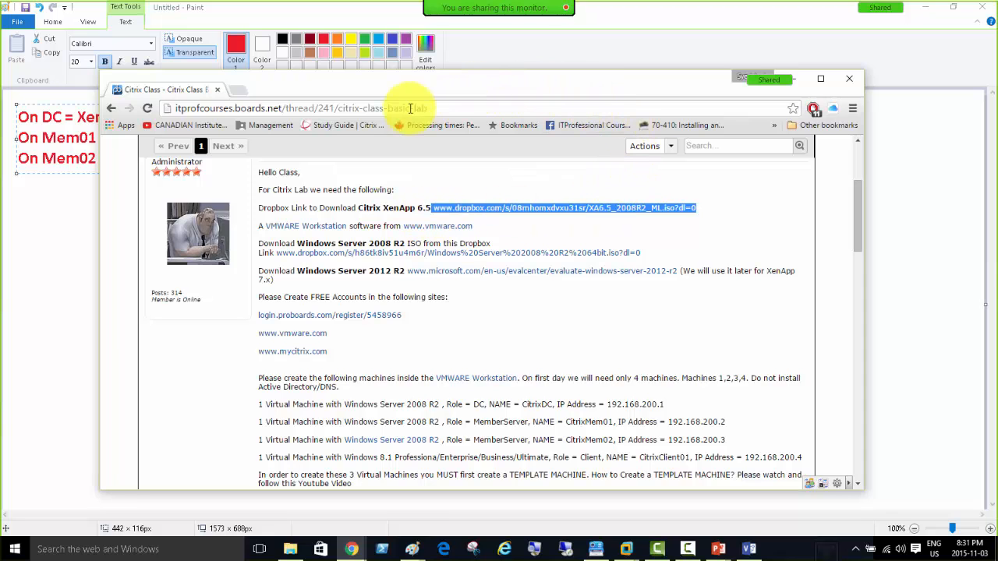
{"action": "left_click", "coordinate": [317, 85]}
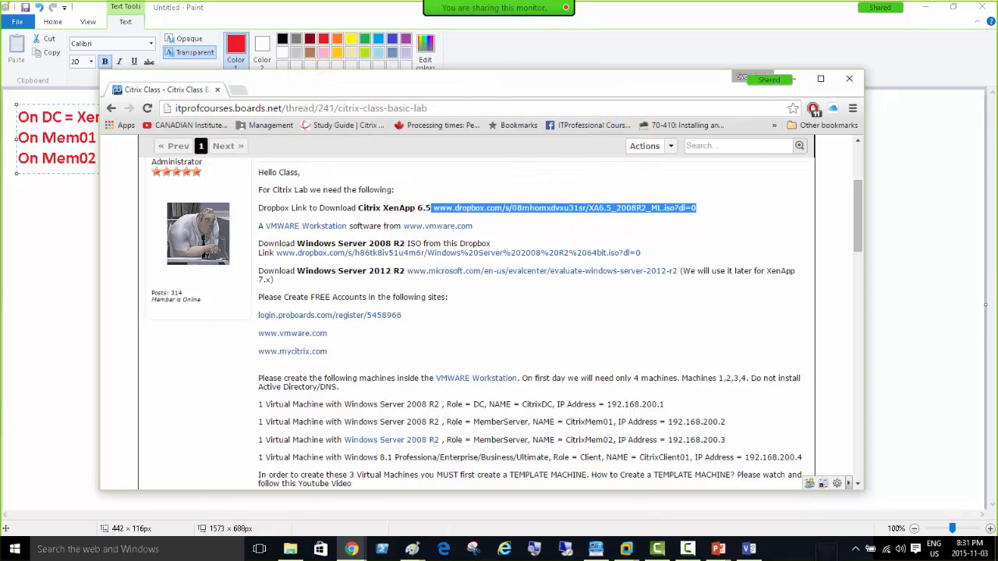
{"action": "left_click_drag", "start_coordinate": [318, 86], "coordinate": [997, 86]}
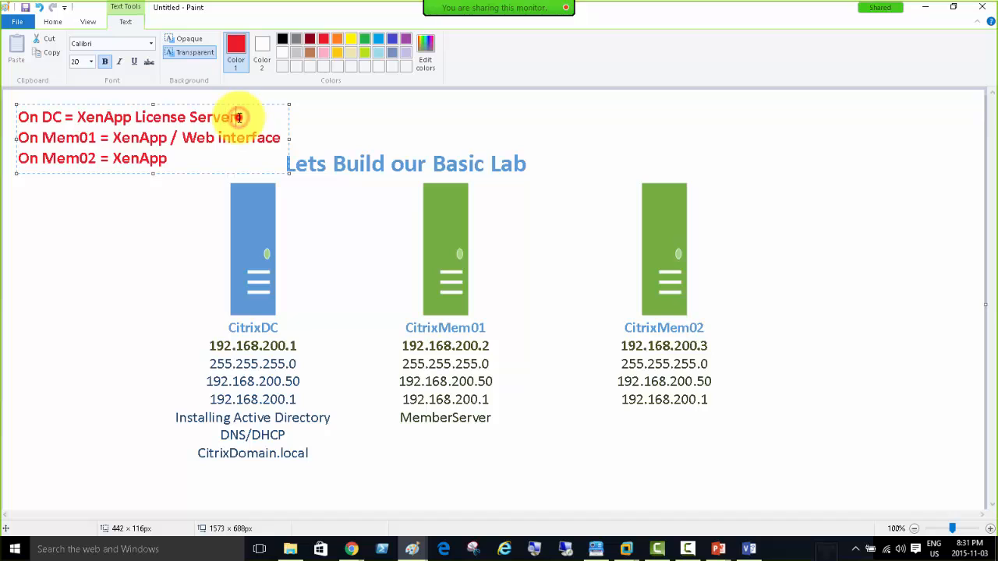
Highlight 'License Server' and 'XenApp' in the DC note, then commit the notes to the canvas.
{"action": "left_click_drag", "start_coordinate": [239, 117], "coordinate": [133, 117]}
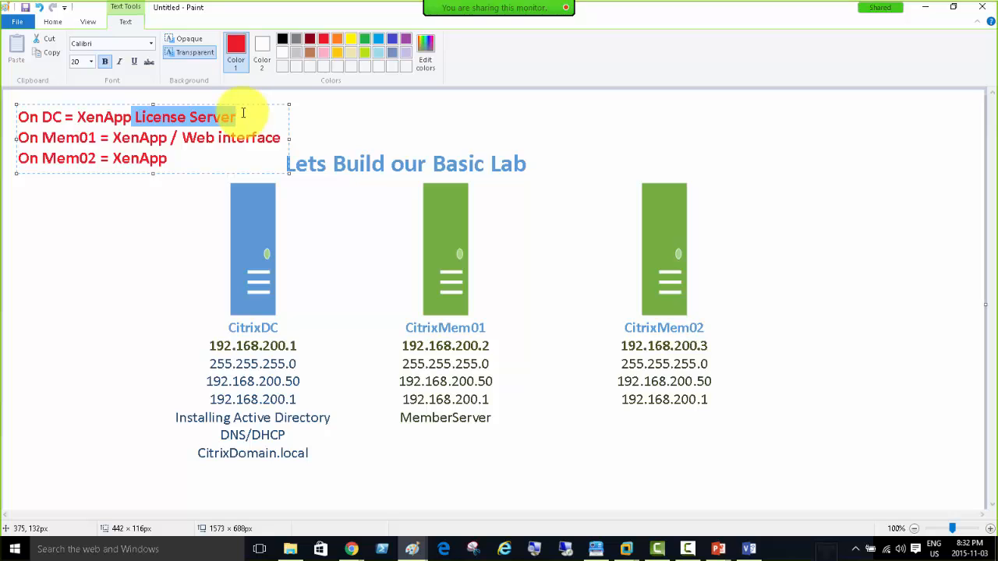
{"action": "left_click", "coordinate": [245, 115]}
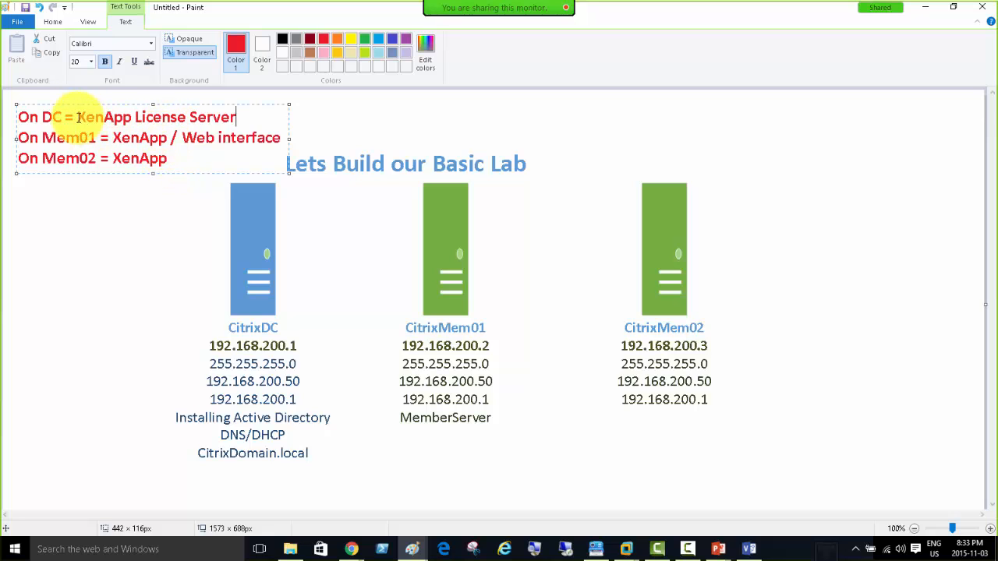
{"action": "left_click_drag", "start_coordinate": [77, 117], "coordinate": [133, 119]}
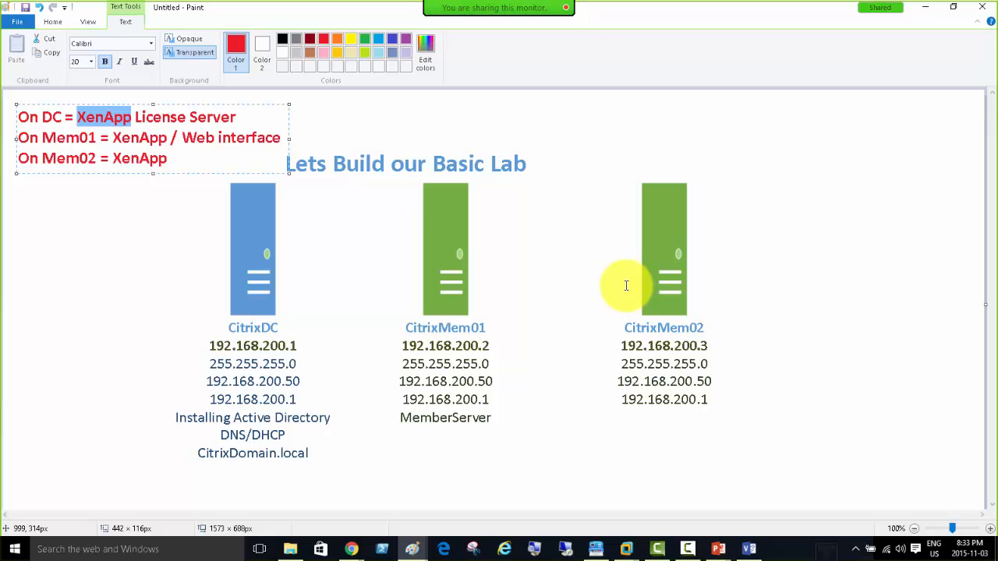
{"action": "left_click", "coordinate": [250, 237]}
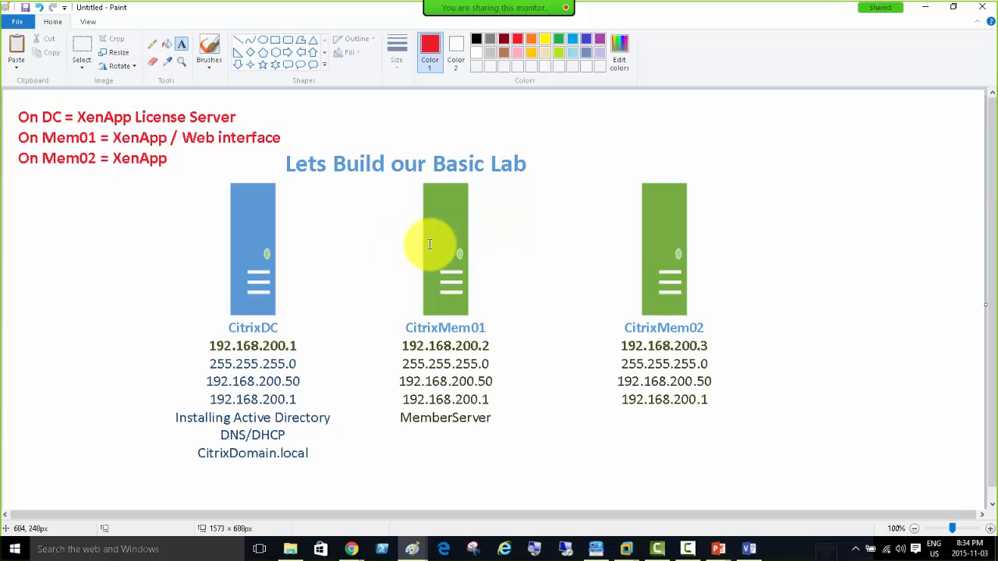
Start text boxes over the first note and member servers, discarding the empty one.
{"action": "left_click", "coordinate": [76, 117]}
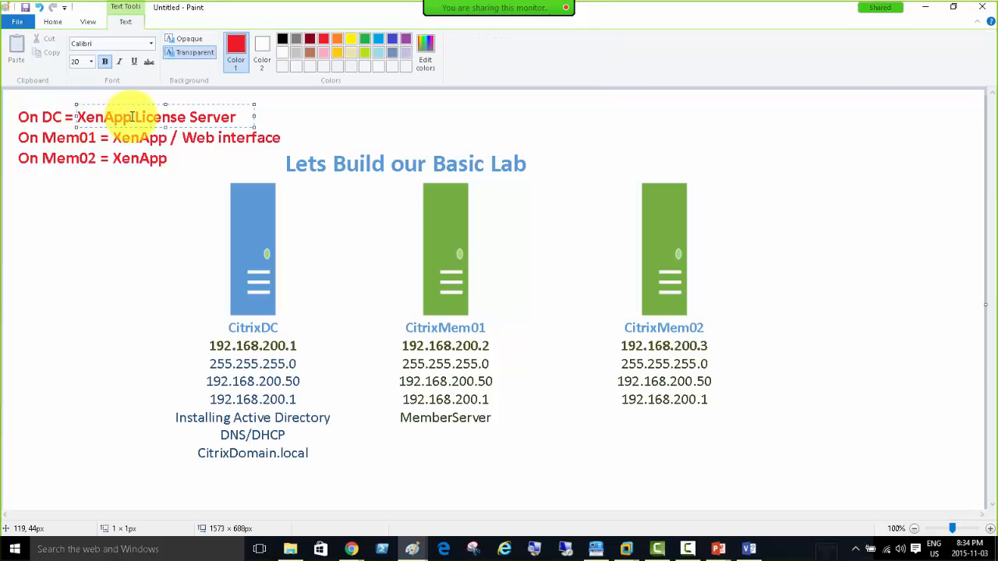
{"action": "left_click", "coordinate": [254, 224]}
{"action": "left_click", "coordinate": [446, 230]}
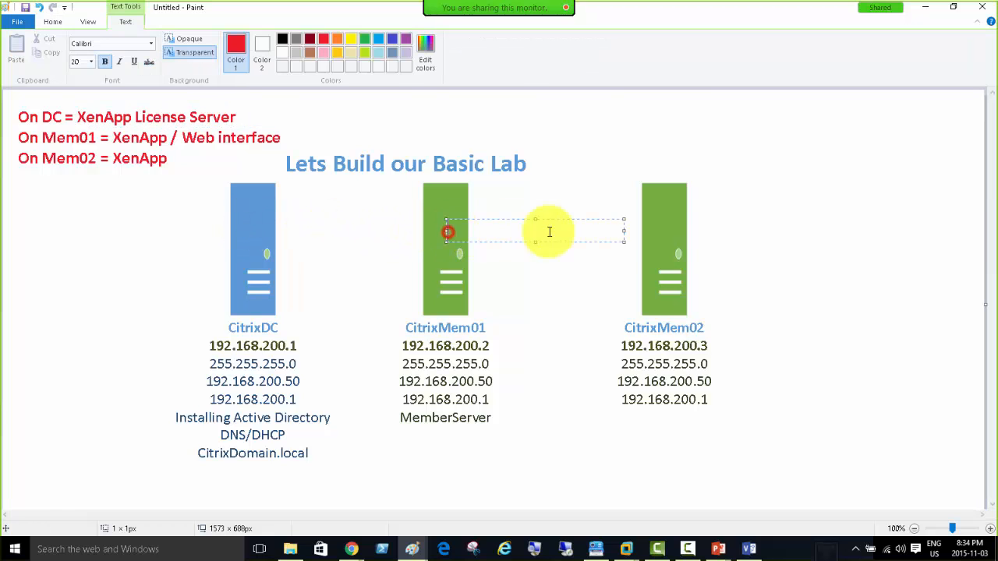
{"action": "left_click", "coordinate": [664, 232]}
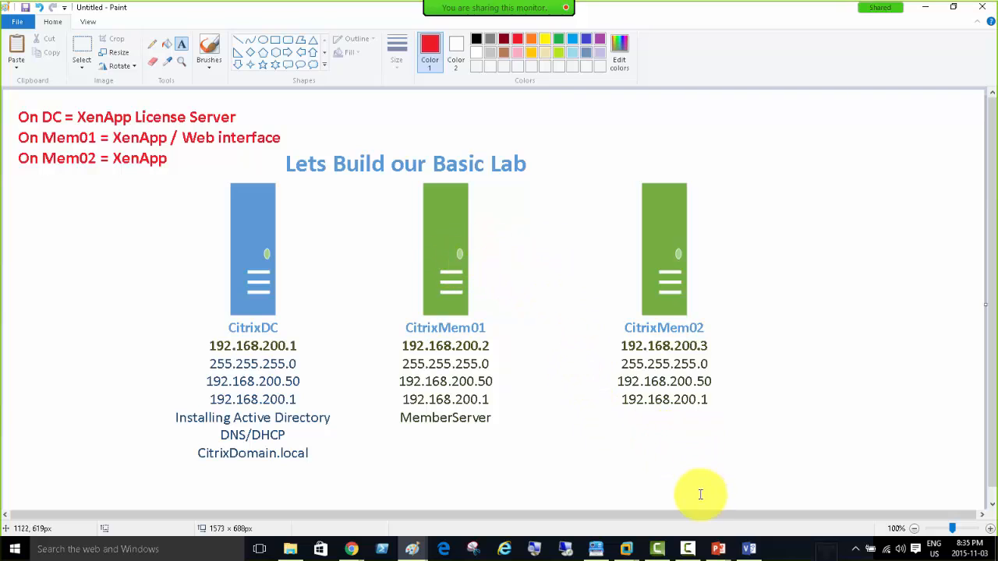
{"action": "mouse_move", "coordinate": [719, 550]}
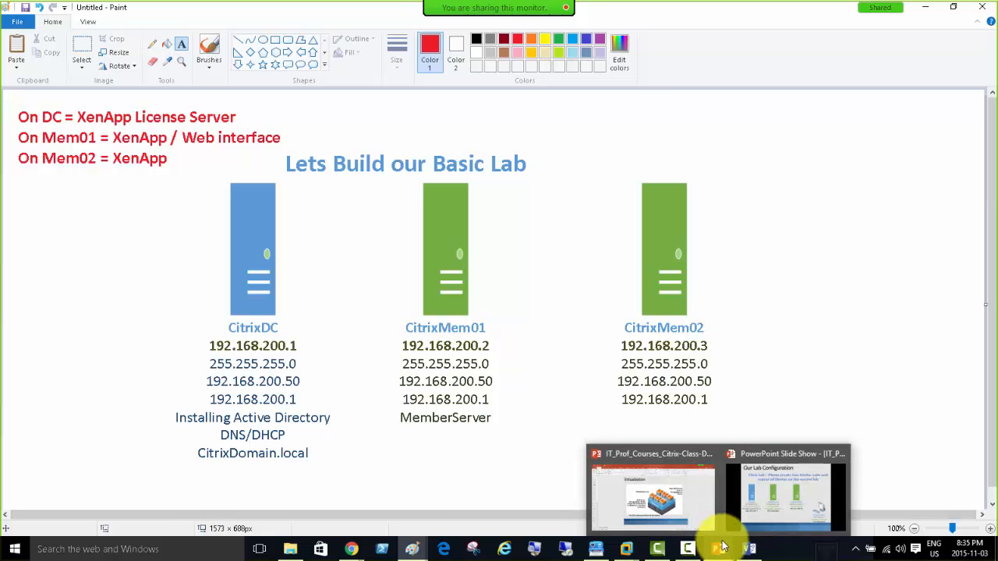
Resume the PowerPoint slideshow and advance to the 'What is XenApp?' definition.
{"action": "left_click", "coordinate": [743, 500]}
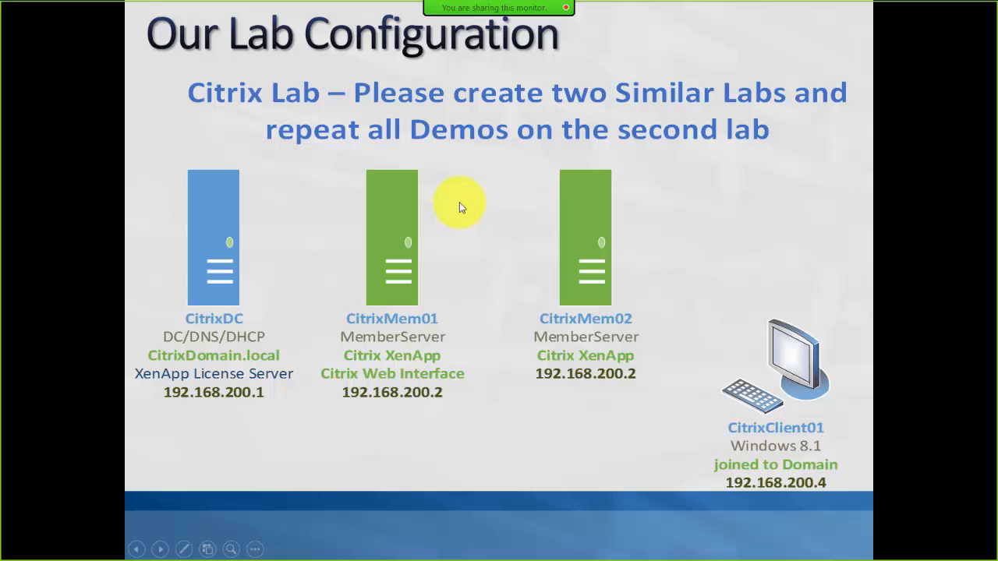
{"action": "left_click", "coordinate": [460, 203]}
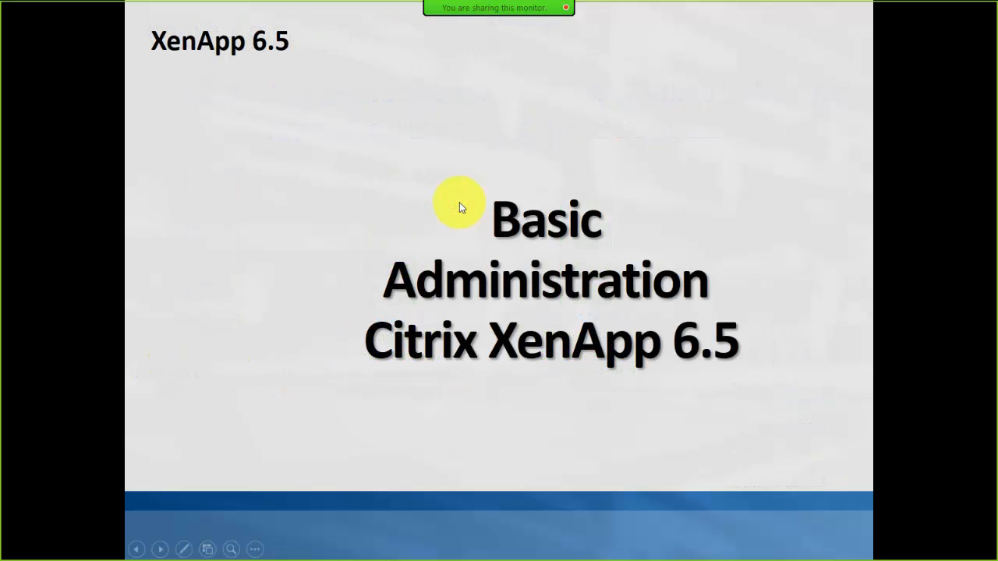
{"action": "left_click", "coordinate": [372, 181]}
{"action": "left_click", "coordinate": [373, 177]}
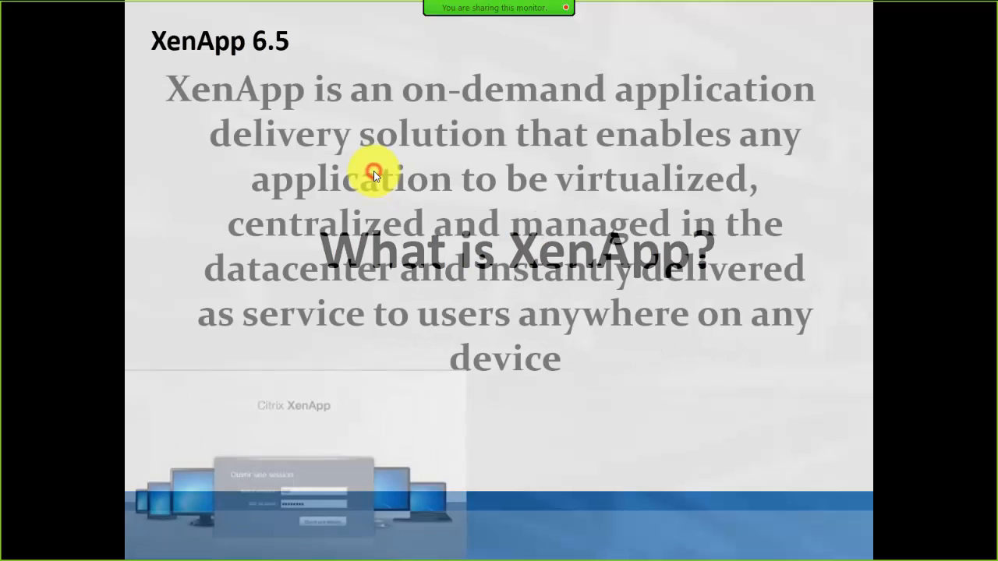
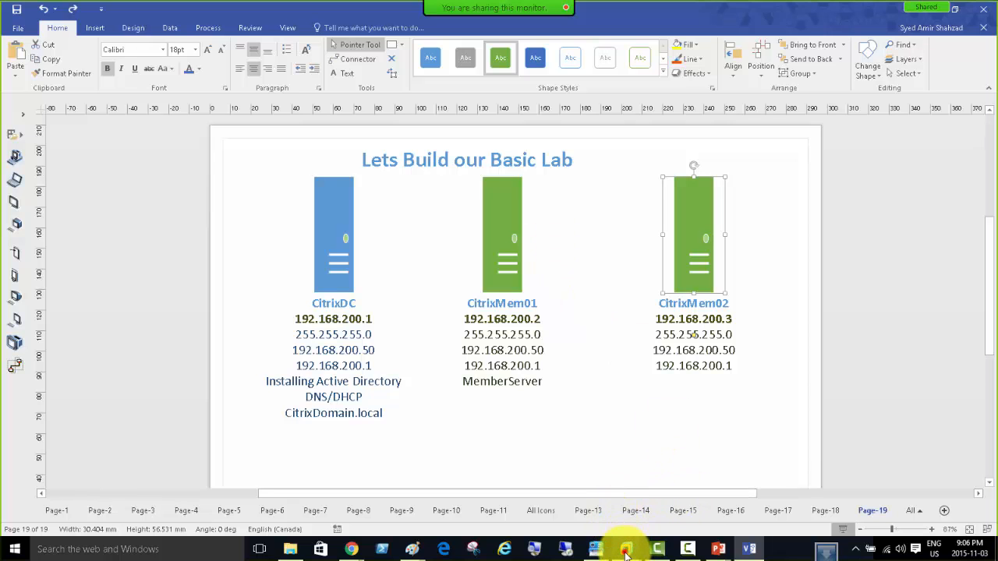
Set CitrixDC's CD/DVD (SATA) drive to Connected, Connect at power on, and Use ISO image file.
{"action": "mouse_move", "coordinate": [626, 546]}
{"action": "left_click", "coordinate": [538, 437]}
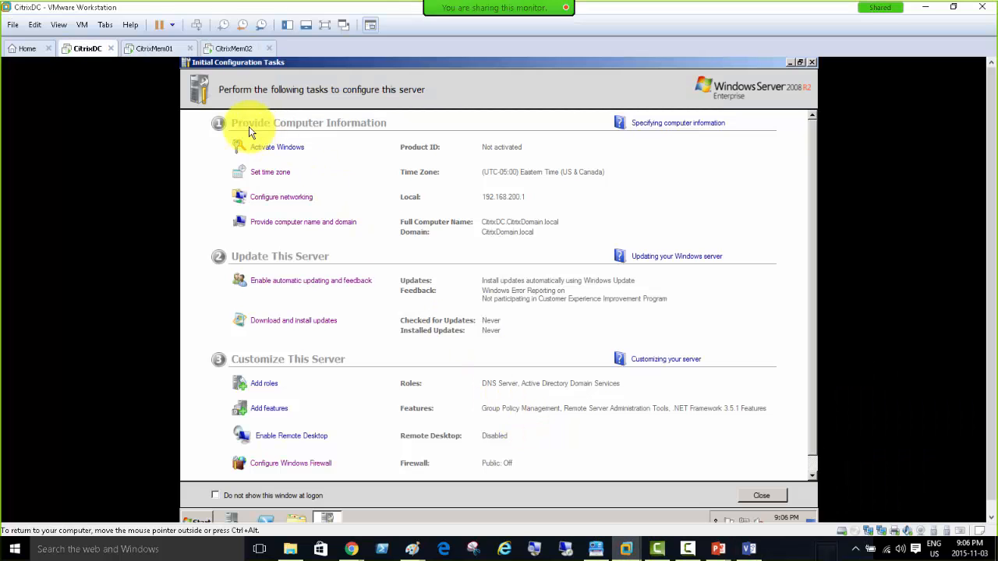
{"action": "right_click", "coordinate": [82, 50]}
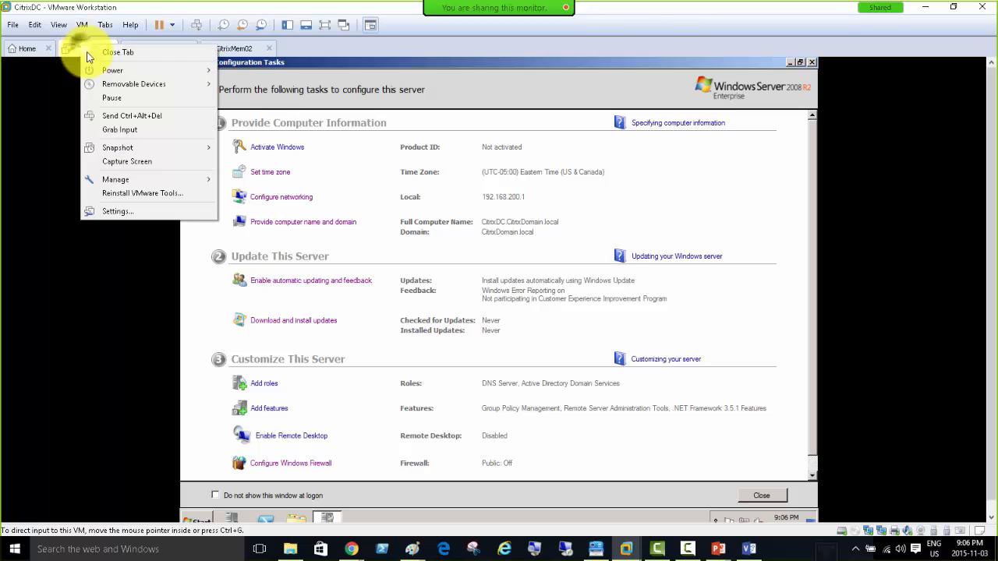
{"action": "left_click", "coordinate": [132, 212]}
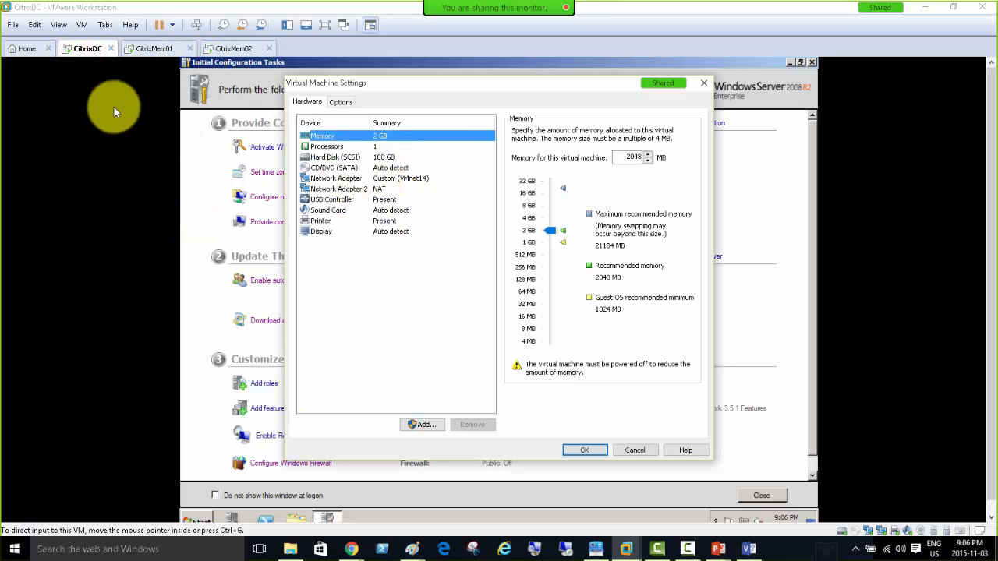
{"action": "left_click", "coordinate": [336, 167]}
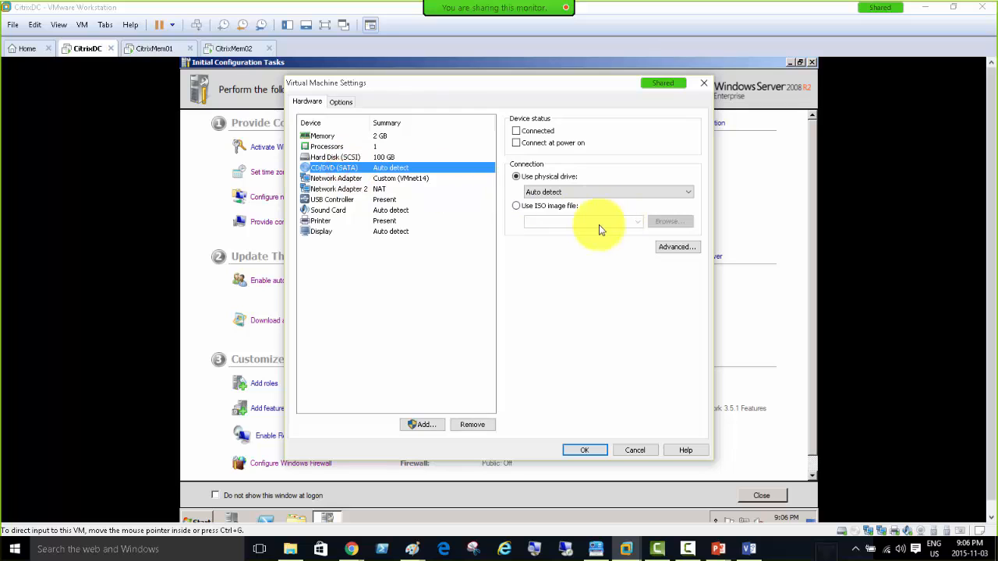
{"action": "left_click", "coordinate": [516, 131]}
{"action": "left_click", "coordinate": [517, 142]}
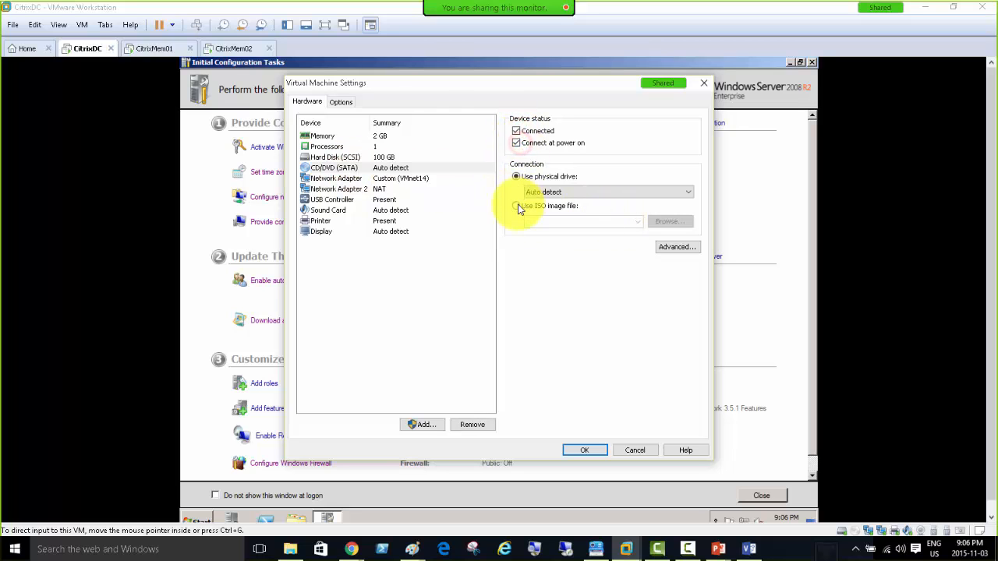
{"action": "left_click", "coordinate": [516, 206]}
Load D:\EDU\Technologies\CITRIX_STUFF\SOFT\XenApp\XA6.5_2008R2_ML.iso into CitrixDC's drive and apply the change.
{"action": "left_click", "coordinate": [668, 222]}
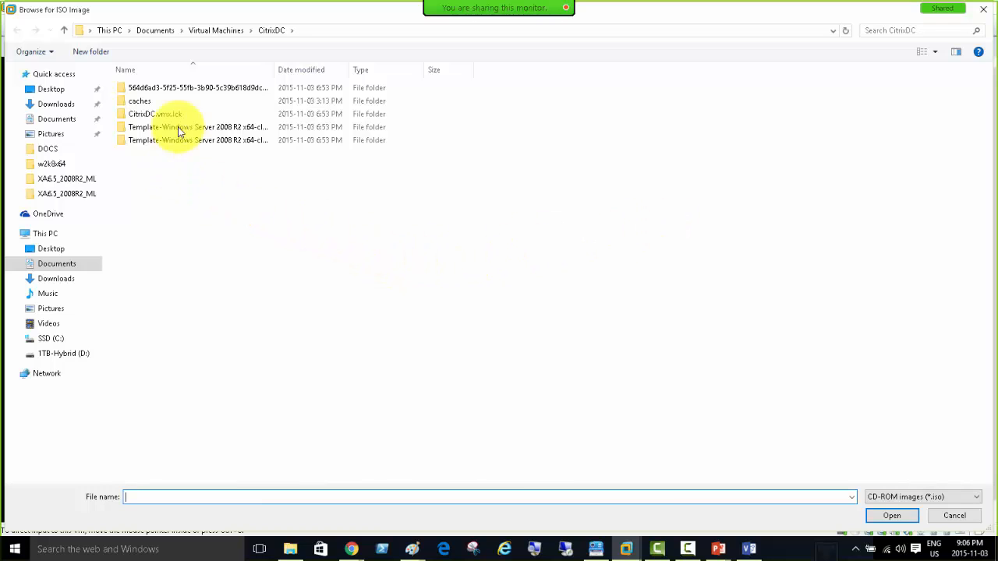
{"action": "left_click", "coordinate": [62, 354]}
{"action": "double_click", "coordinate": [137, 127]}
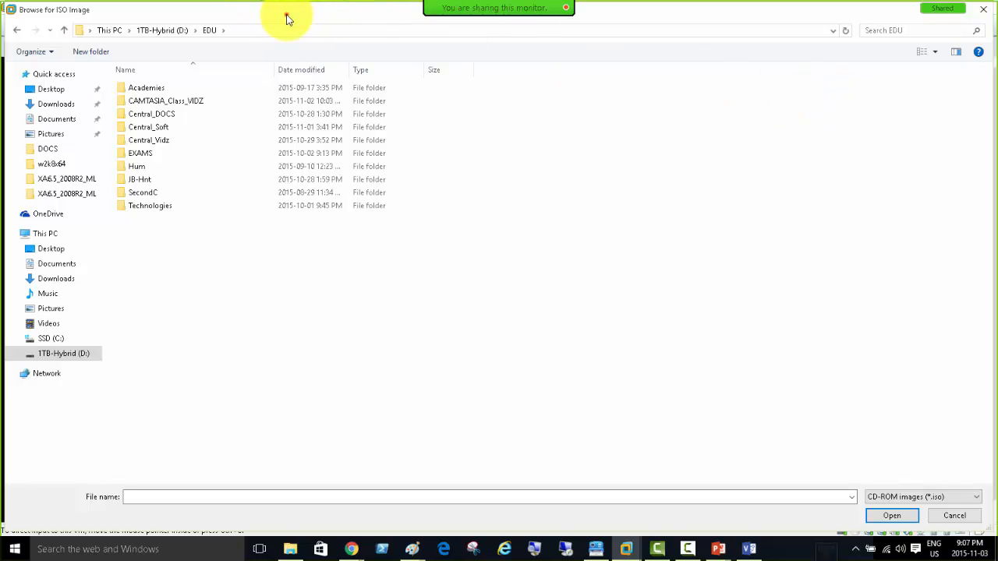
{"action": "double_click", "coordinate": [143, 206]}
{"action": "double_click", "coordinate": [148, 128]}
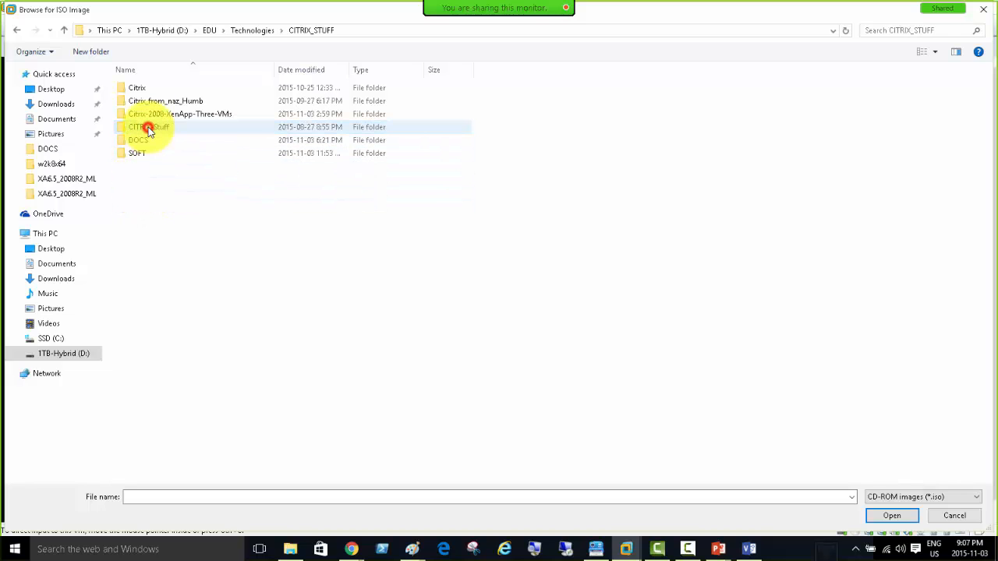
{"action": "double_click", "coordinate": [139, 153]}
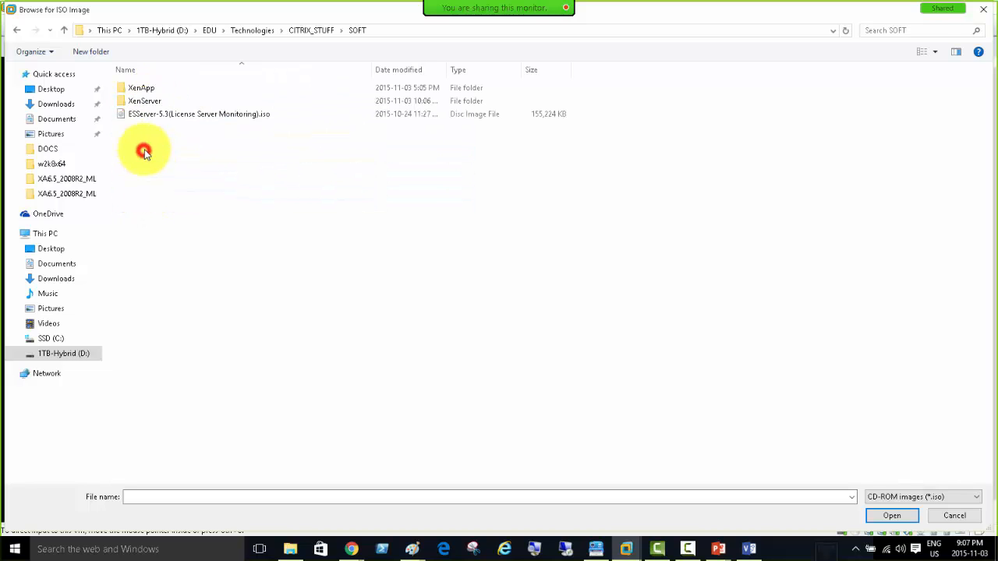
{"action": "double_click", "coordinate": [155, 87]}
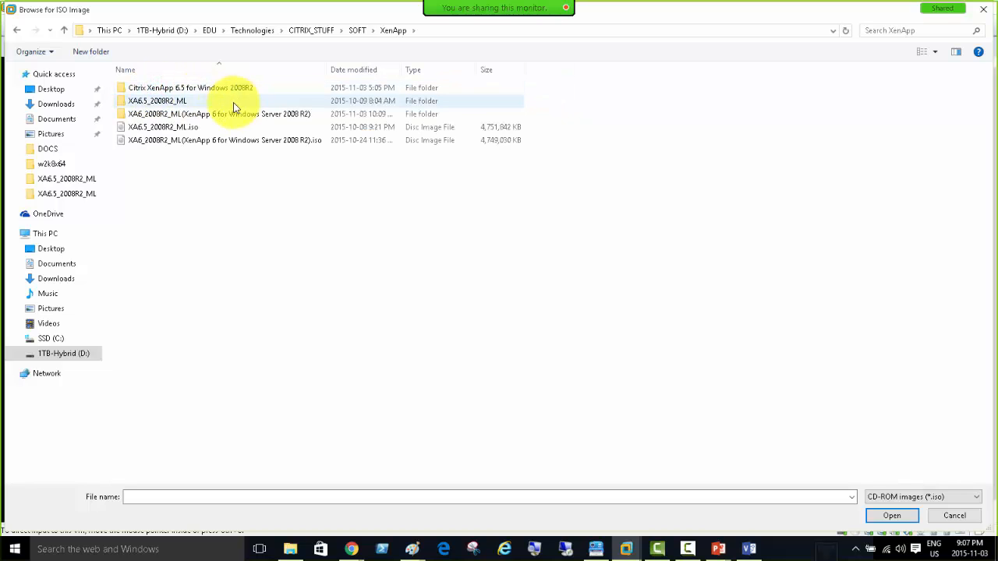
{"action": "double_click", "coordinate": [166, 128]}
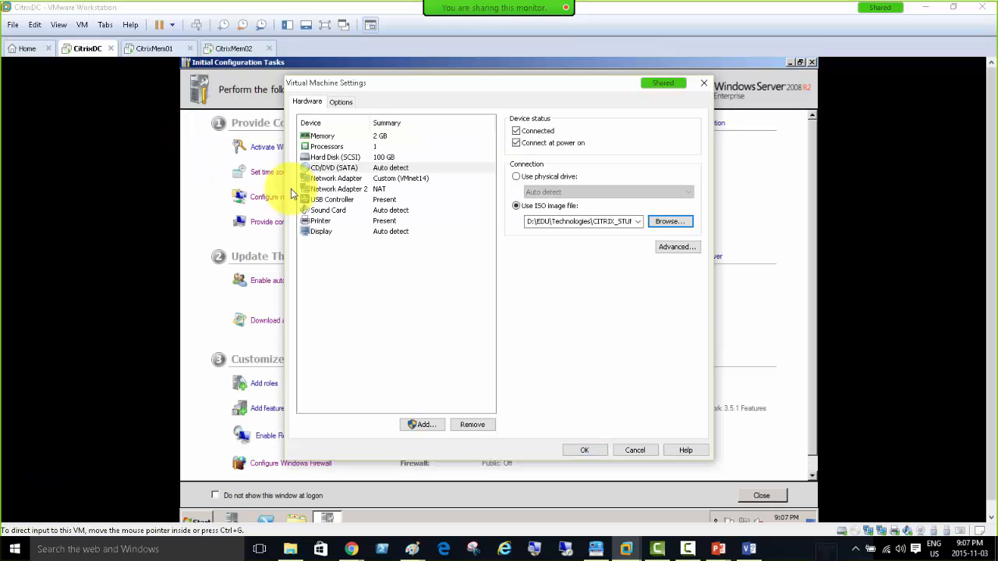
{"action": "left_click", "coordinate": [584, 451]}
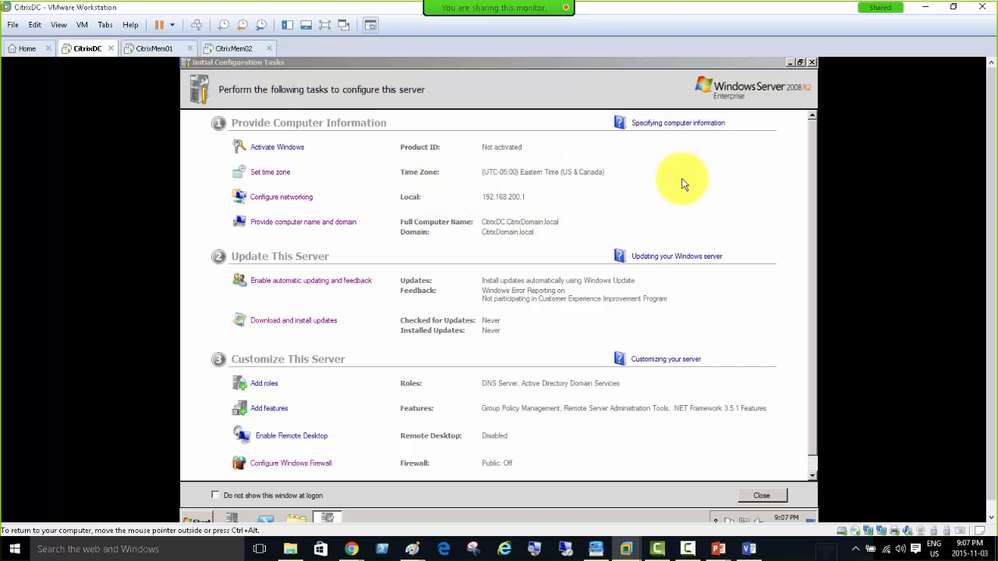
{"action": "left_click", "coordinate": [144, 51]}
Set CitrixMem01's CD/DVD (SATA) drive to Connected, Connect at power on, and Use ISO image file.
{"action": "left_click", "coordinate": [212, 148]}
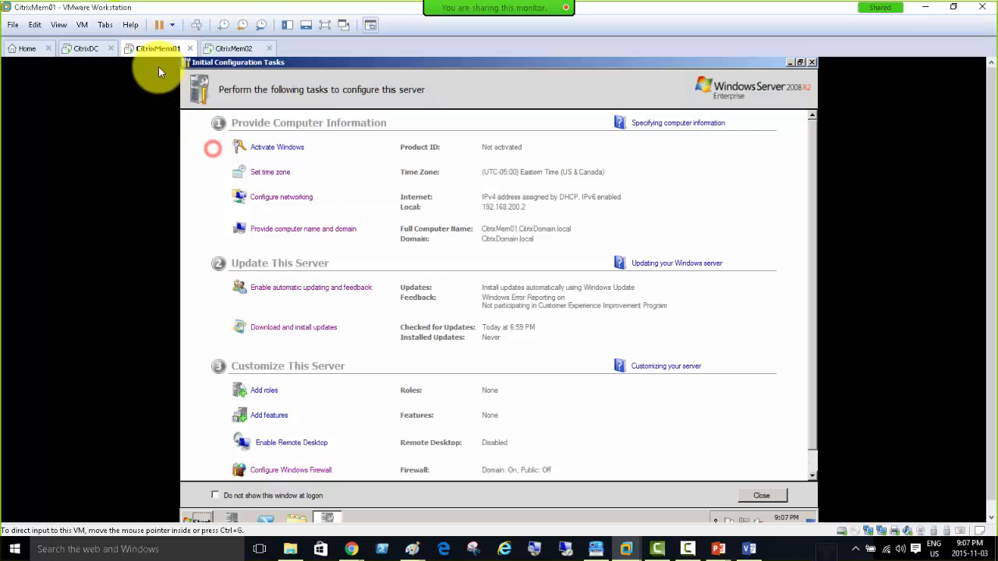
{"action": "right_click", "coordinate": [151, 51]}
{"action": "left_click", "coordinate": [207, 225]}
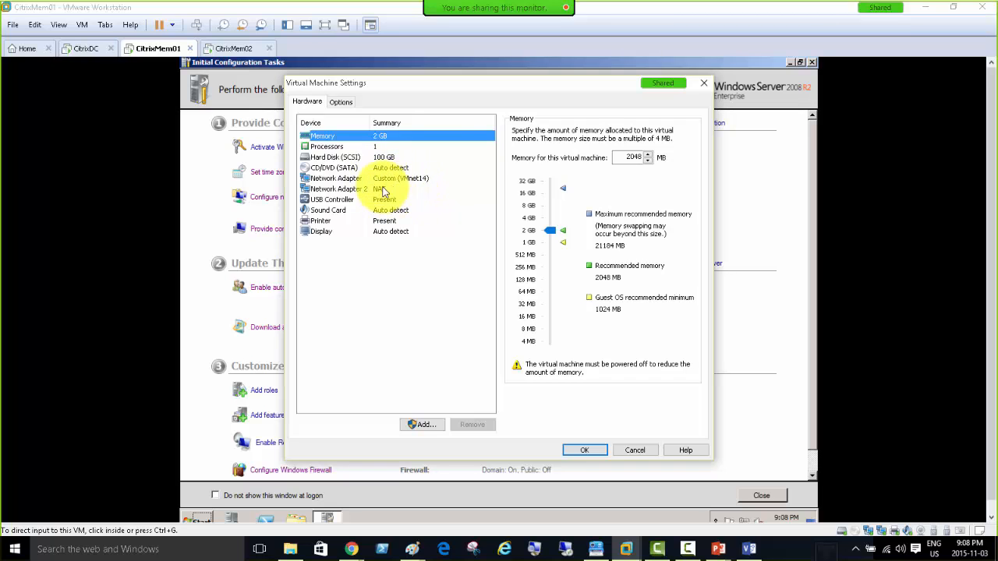
{"action": "left_click", "coordinate": [336, 168]}
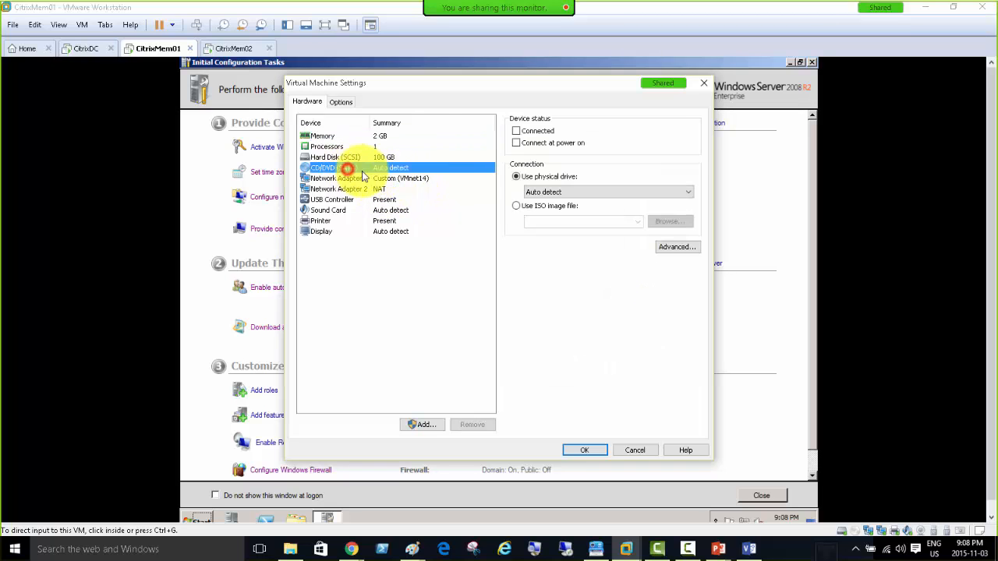
{"action": "left_click", "coordinate": [517, 131]}
{"action": "left_click", "coordinate": [516, 143]}
{"action": "left_click", "coordinate": [515, 206]}
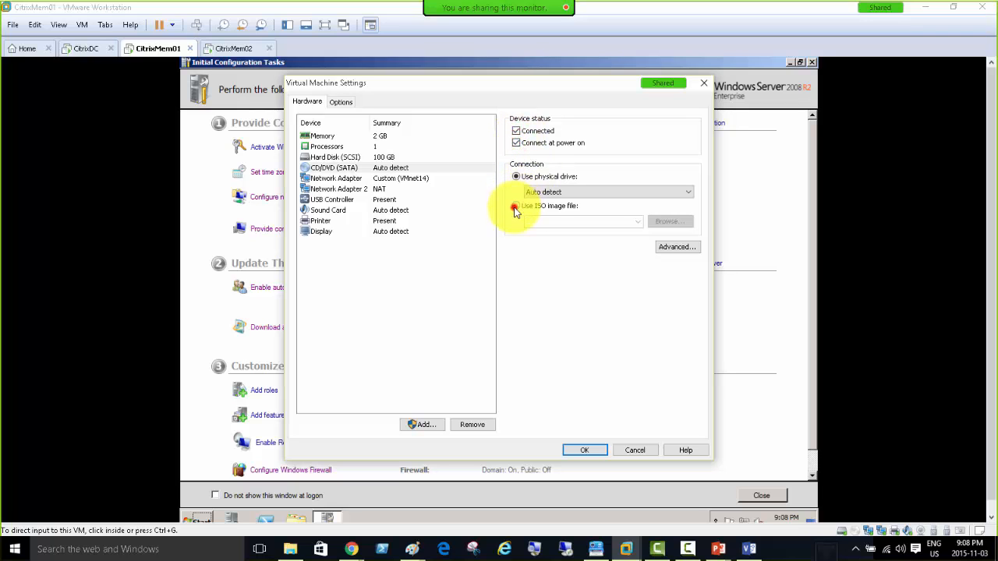
Select XA6.5_2008R2_ML.iso from D:\EDU\Technologies\CITRIX_STUFF\SOFT\XenApp as CitrixMem01's disc image.
{"action": "left_click", "coordinate": [669, 221]}
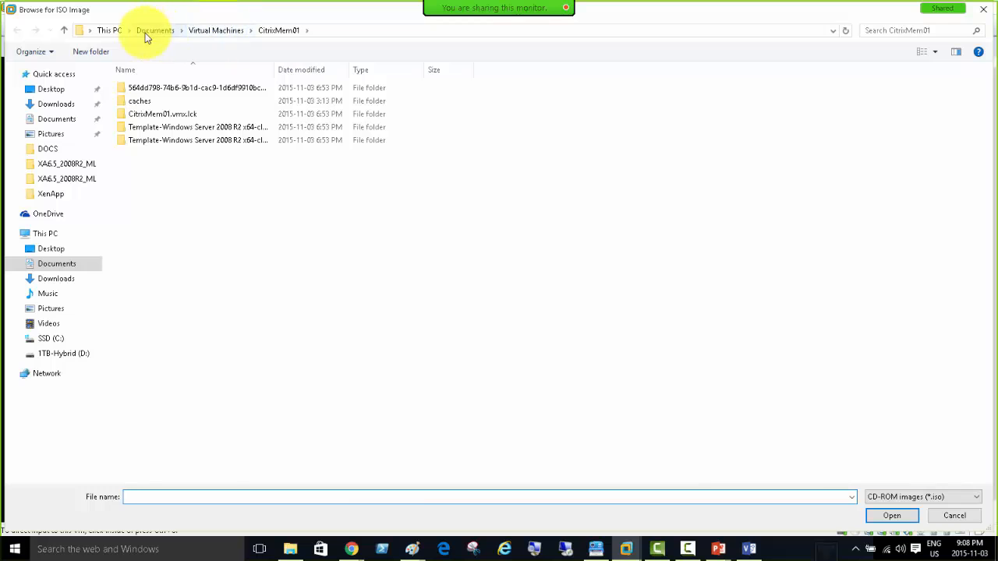
{"action": "left_click", "coordinate": [52, 354]}
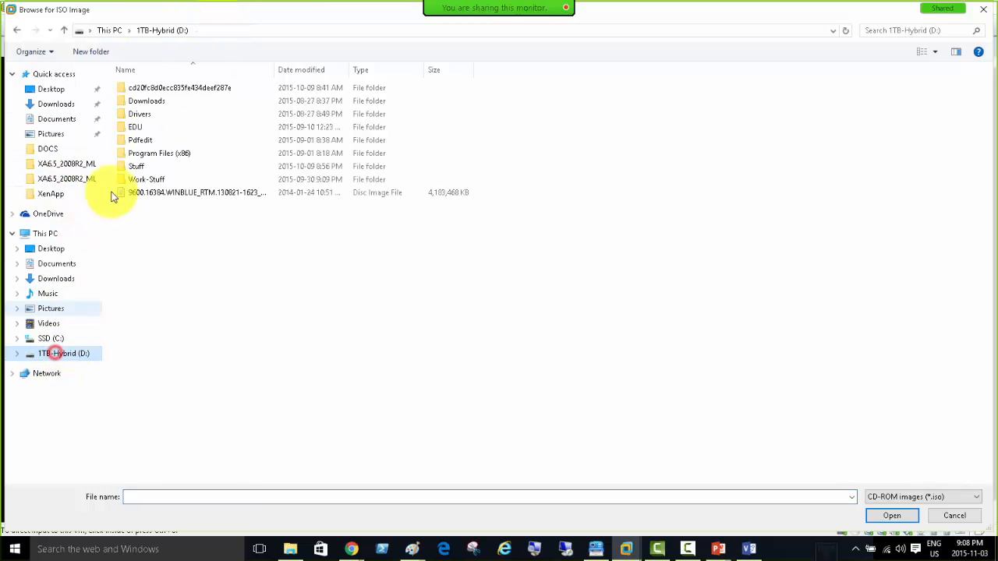
{"action": "double_click", "coordinate": [134, 127]}
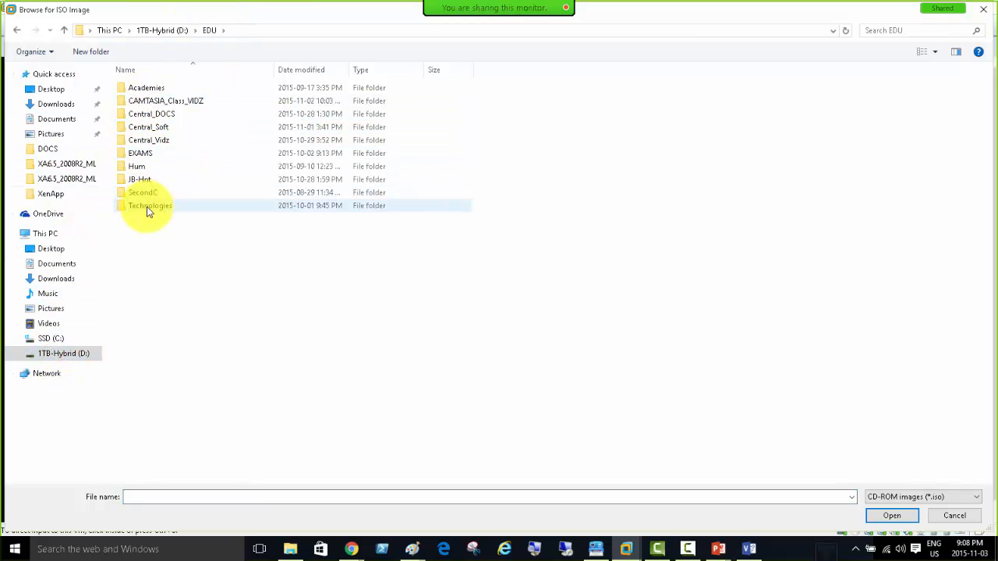
{"action": "double_click", "coordinate": [149, 207]}
{"action": "double_click", "coordinate": [140, 127]}
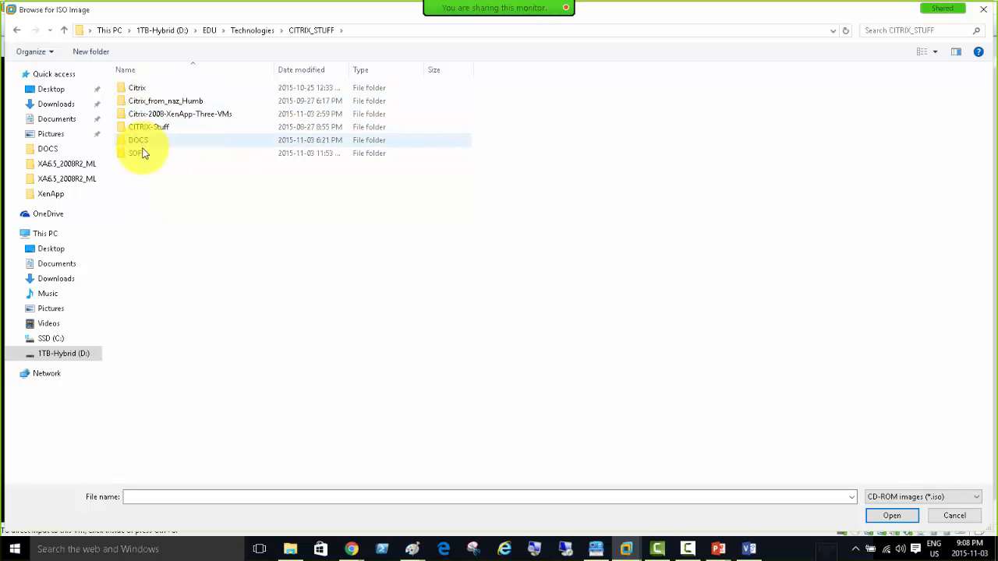
{"action": "double_click", "coordinate": [139, 153]}
{"action": "double_click", "coordinate": [141, 92]}
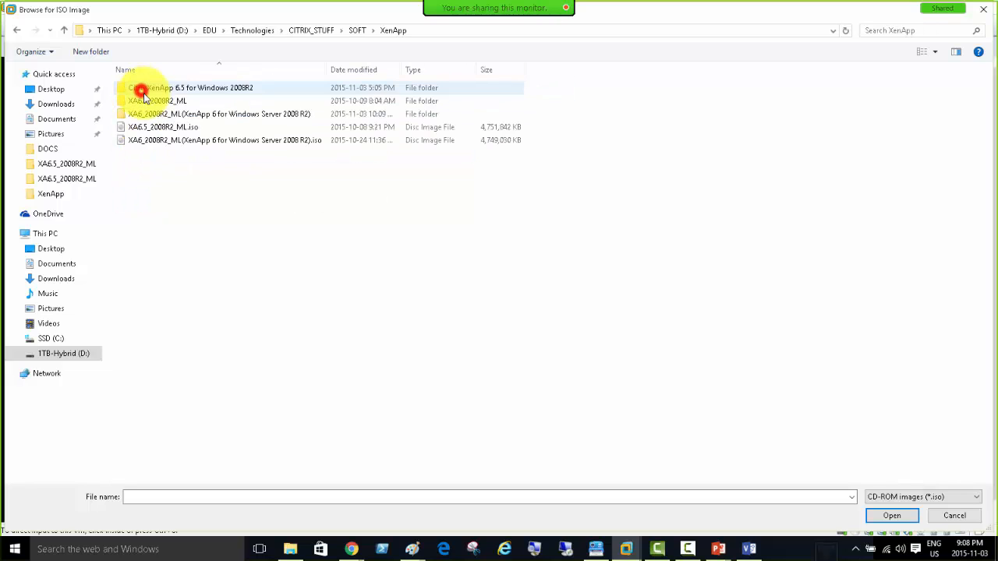
{"action": "left_click", "coordinate": [163, 131]}
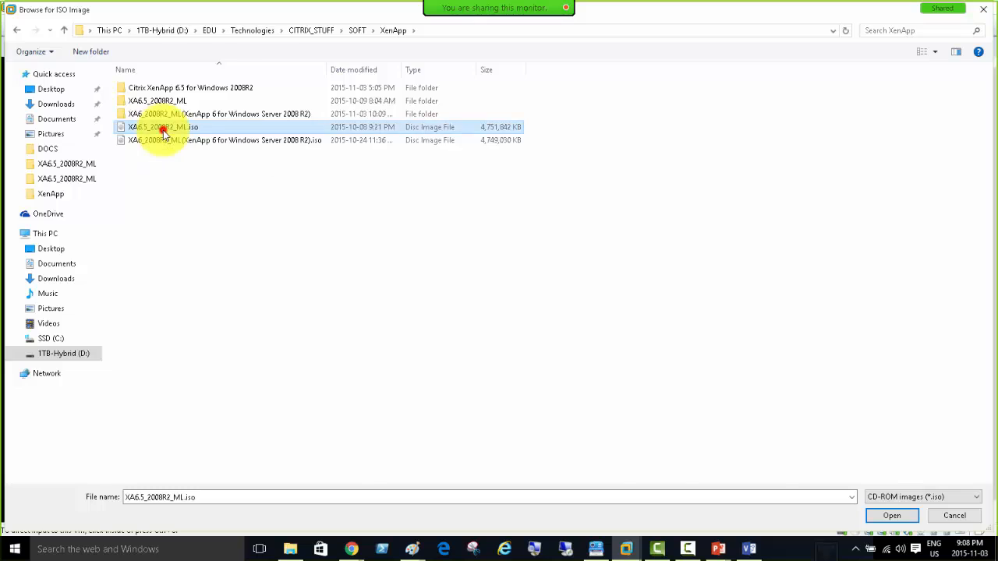
{"action": "double_click", "coordinate": [163, 131]}
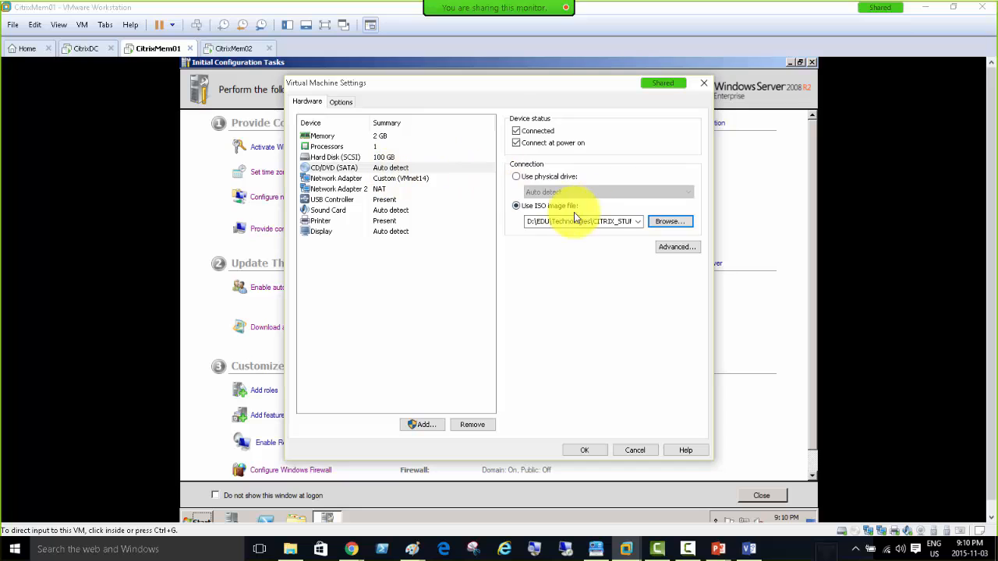
Confirm CitrixMem01's Virtual Machine Settings with OK to save the XenApp ISO drive.
{"action": "left_click", "coordinate": [589, 457]}
On CitrixMem02, set the CD/DVD drive to connect at power on and use an ISO image file.
{"action": "left_click", "coordinate": [231, 48]}
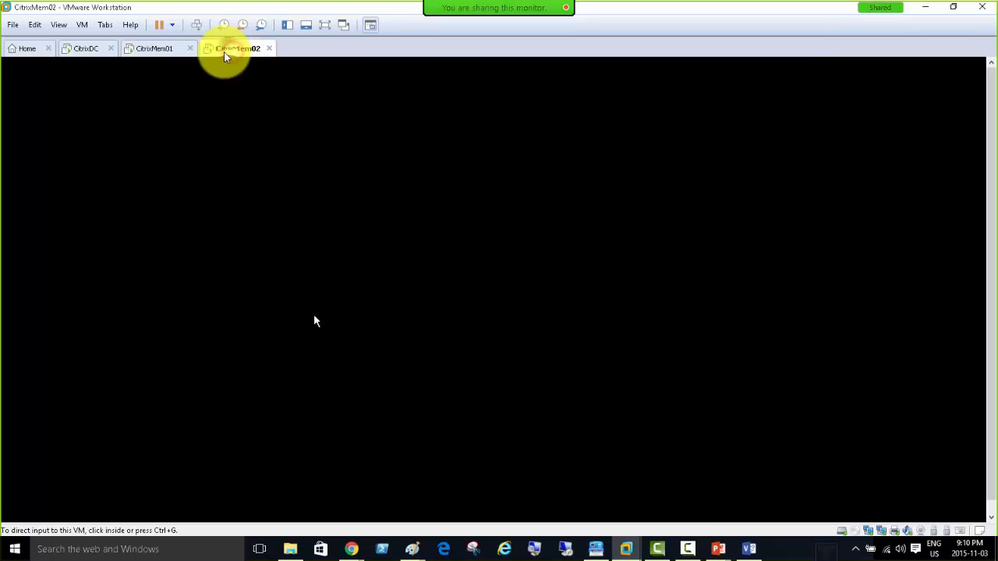
{"action": "right_click", "coordinate": [224, 56]}
{"action": "left_click", "coordinate": [289, 218]}
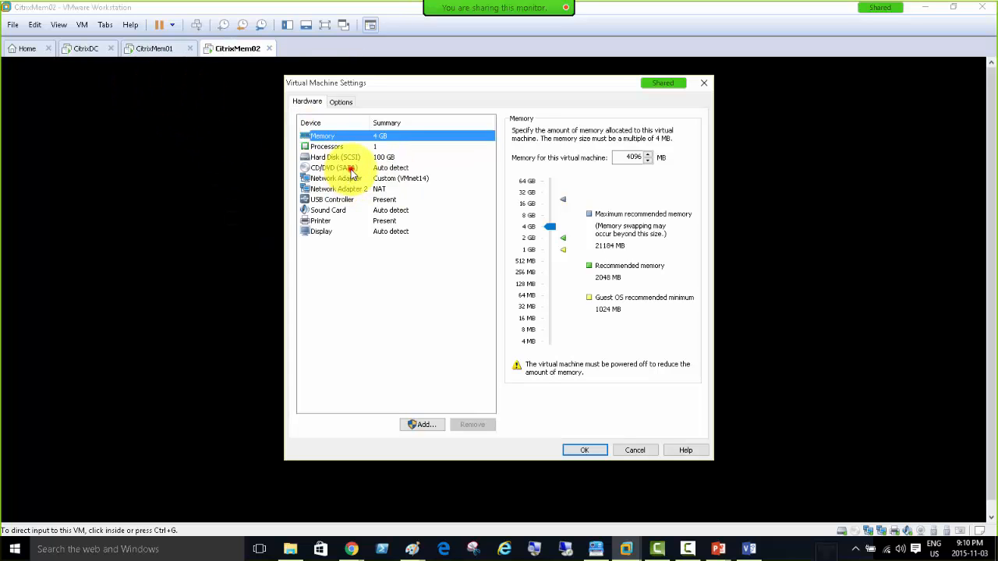
{"action": "left_click", "coordinate": [351, 168]}
{"action": "left_click", "coordinate": [516, 142]}
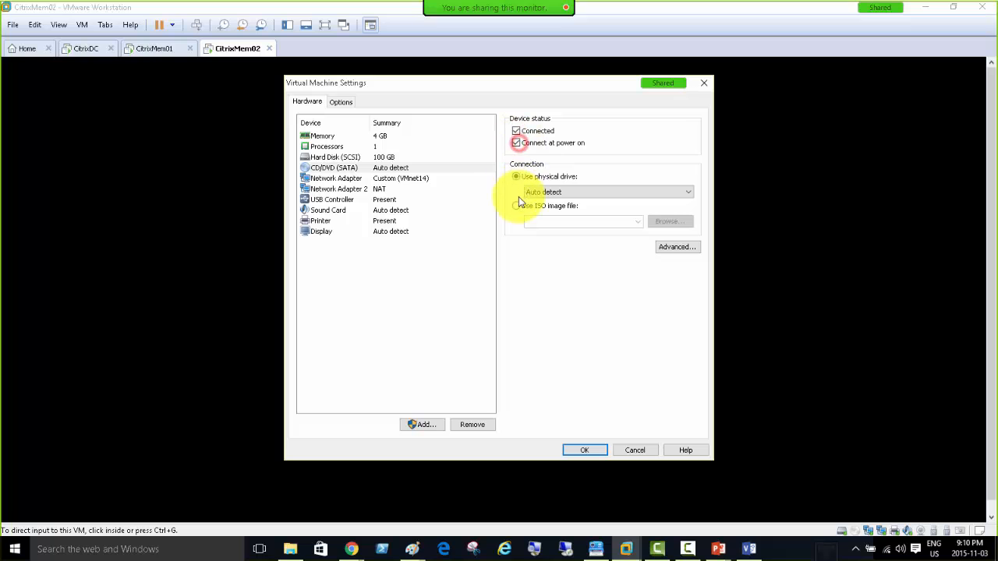
{"action": "left_click", "coordinate": [517, 207]}
Choose XA6.5_2008R2_ML.iso from D:\EDU\Technologies\CITRIX_STUFF\SOFT\XenApp for CitrixMem02's drive.
{"action": "left_click", "coordinate": [668, 222]}
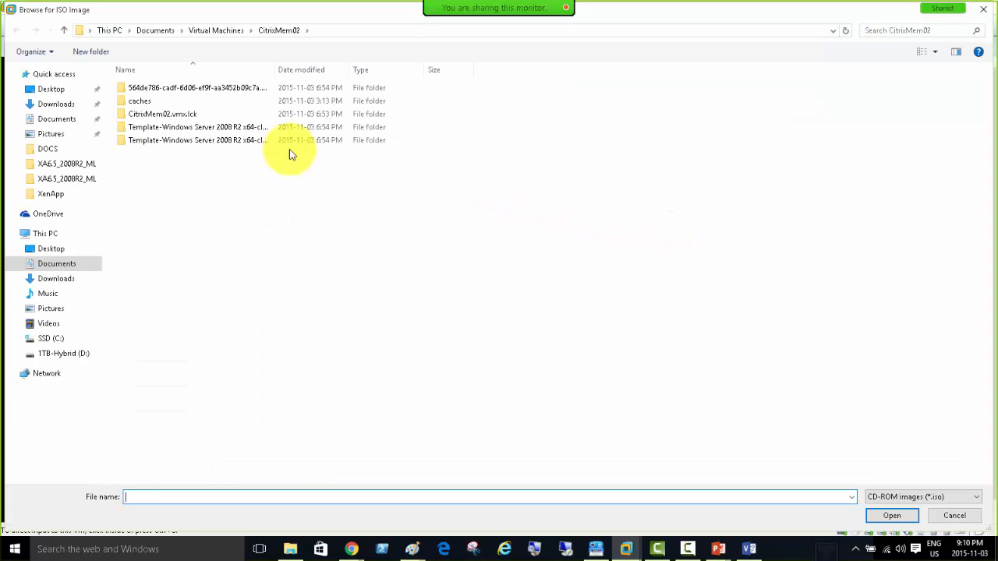
{"action": "left_click", "coordinate": [56, 355]}
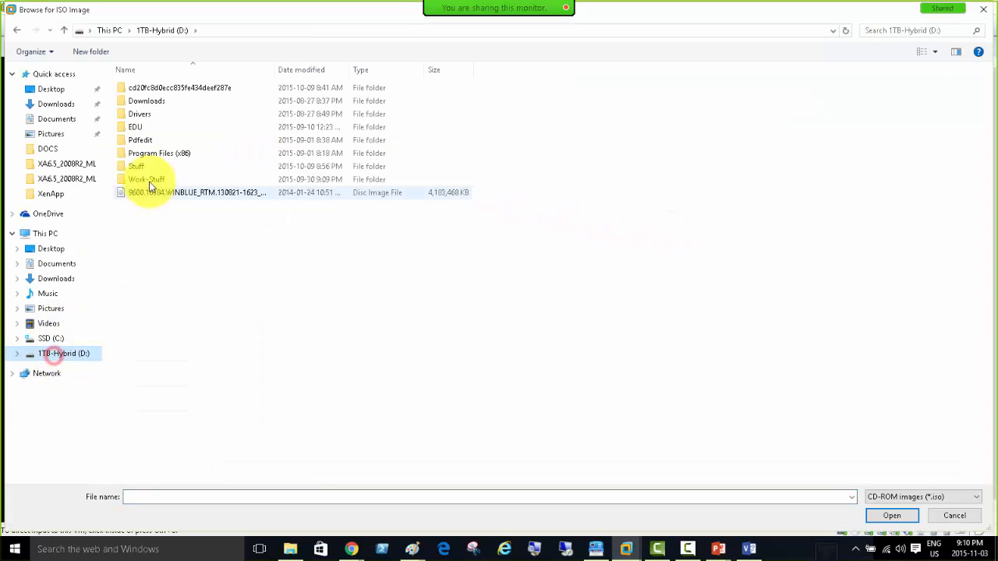
{"action": "double_click", "coordinate": [137, 127]}
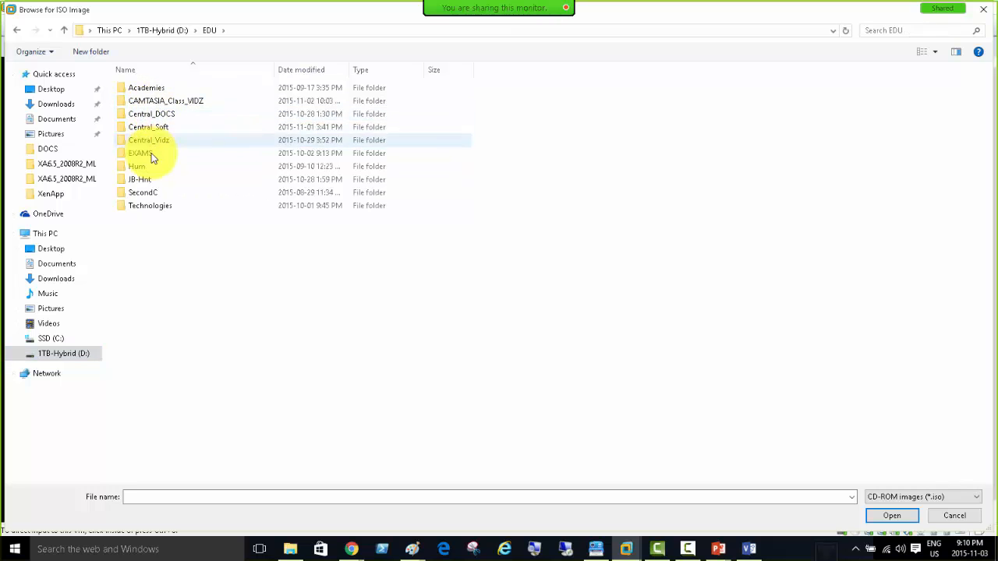
{"action": "double_click", "coordinate": [145, 207]}
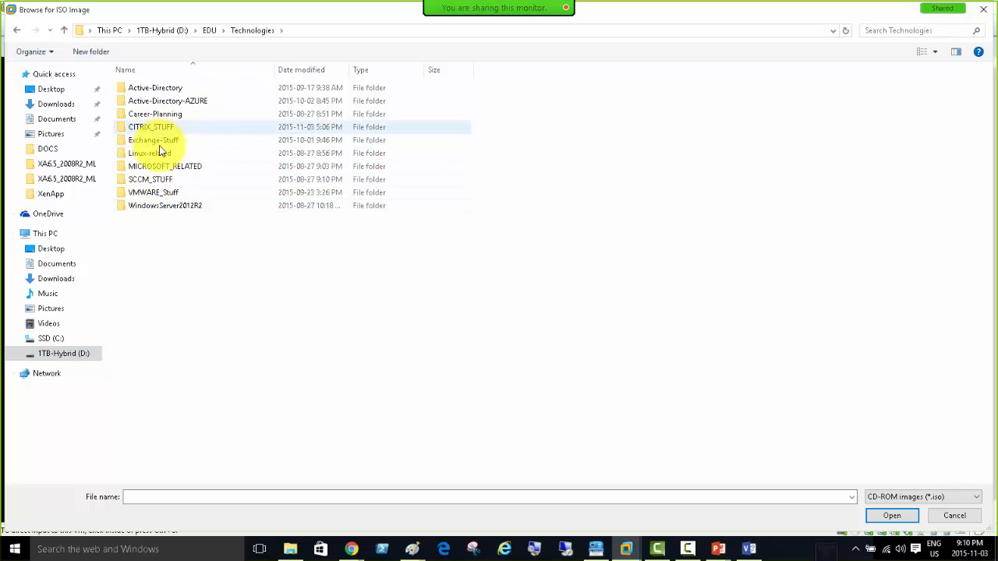
{"action": "double_click", "coordinate": [153, 127]}
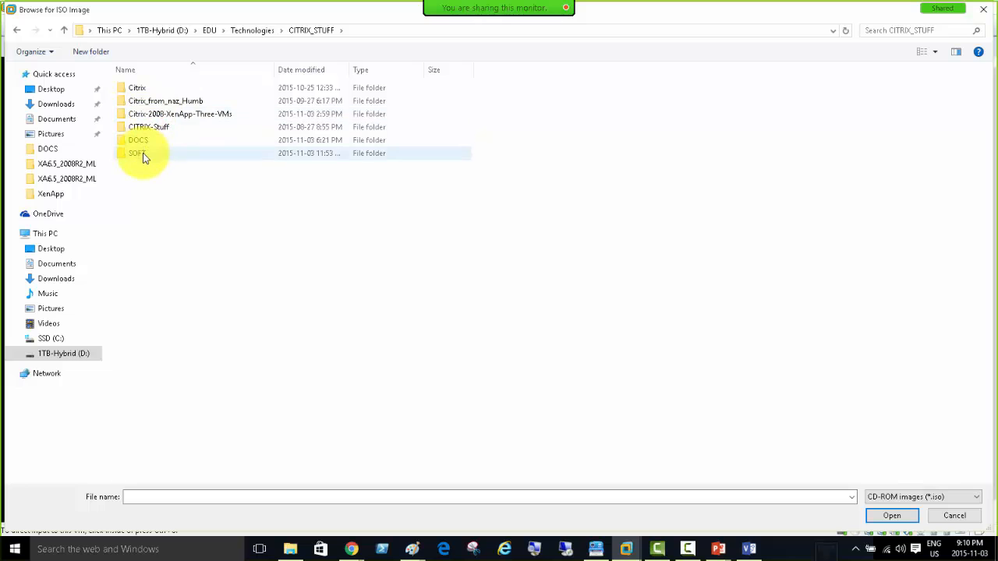
{"action": "double_click", "coordinate": [143, 154]}
{"action": "double_click", "coordinate": [146, 88]}
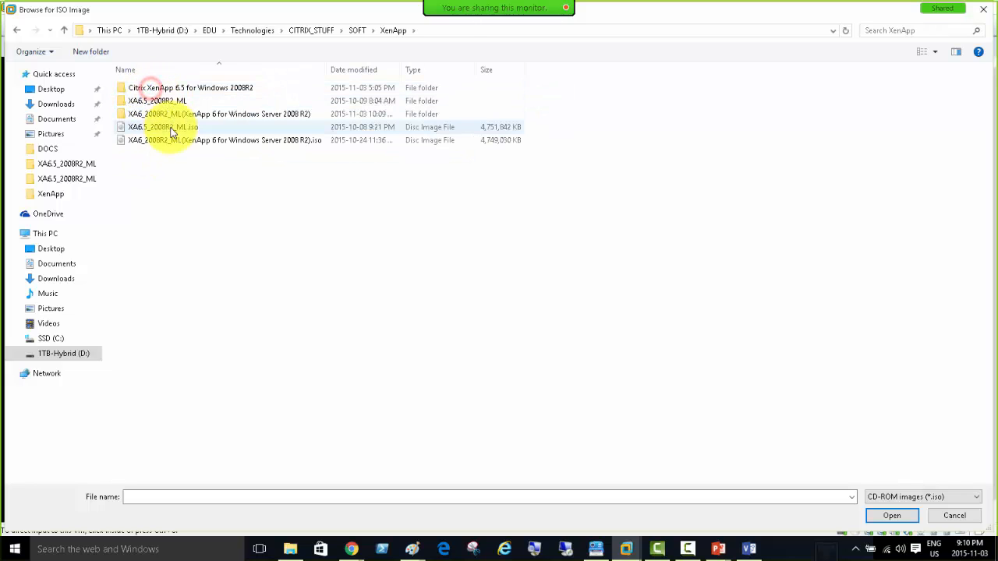
{"action": "double_click", "coordinate": [173, 128]}
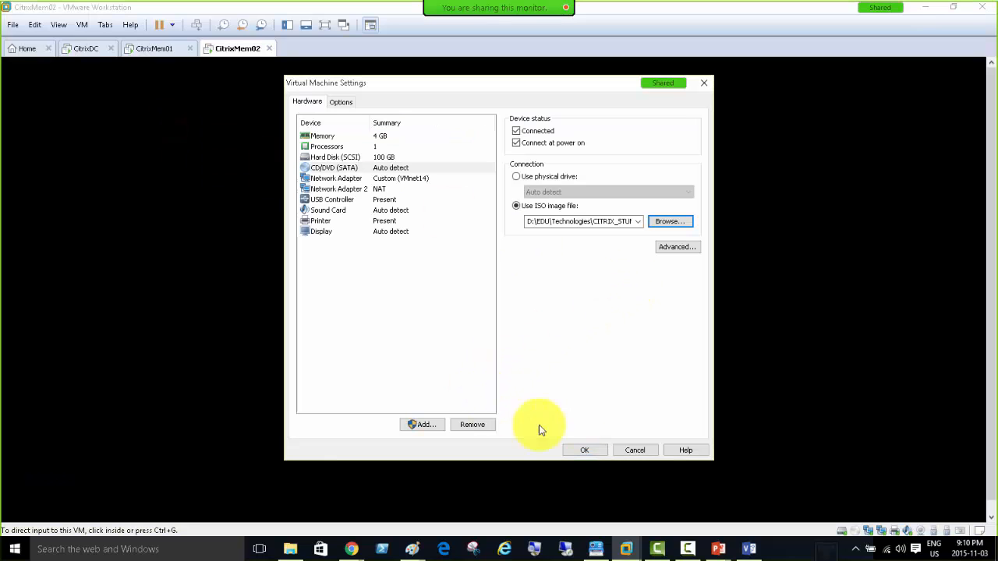
Save CitrixMem02's settings, run autorun.exe from the XenApp disc on CitrixDC, then return to Visio.
{"action": "left_click", "coordinate": [587, 450]}
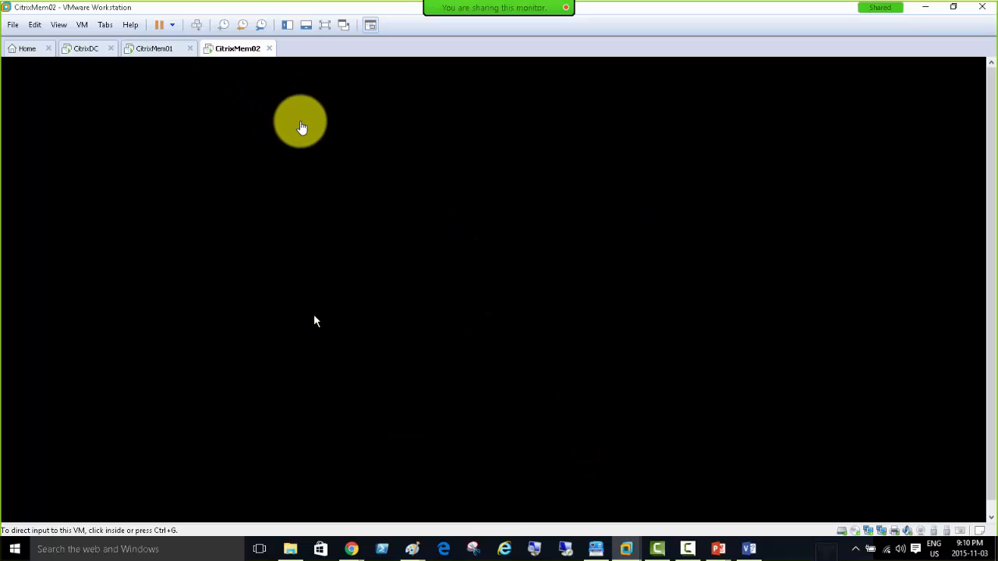
{"action": "left_click", "coordinate": [86, 54]}
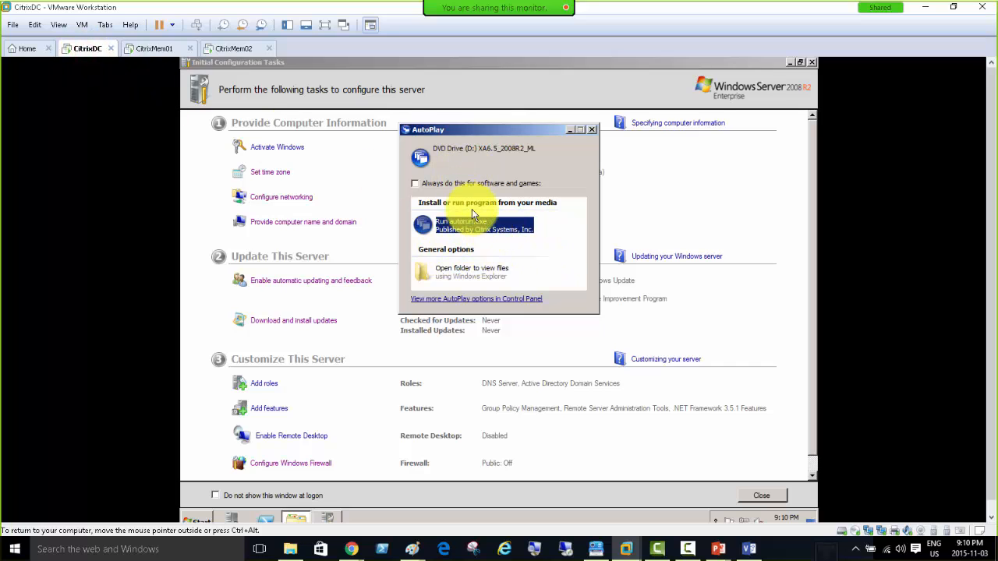
{"action": "left_click", "coordinate": [454, 226]}
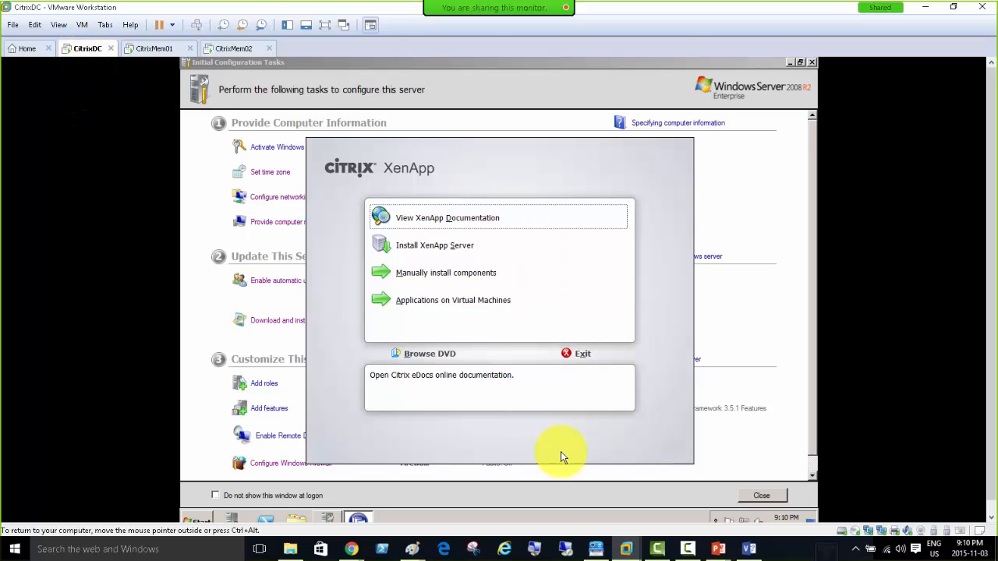
{"action": "left_click", "coordinate": [750, 551]}
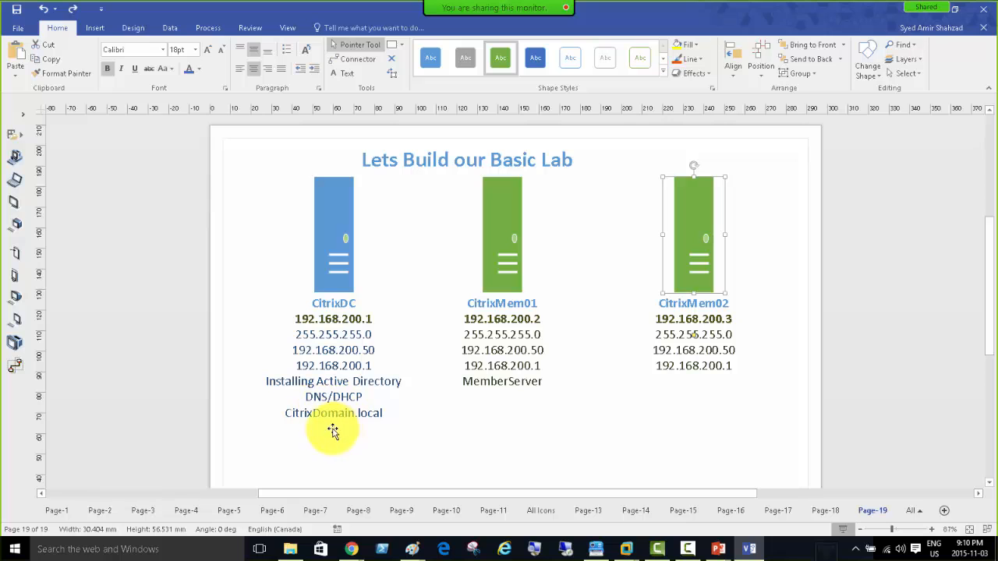
Append a bold red 'XenApp License Server' line to the CitrixDC shape's label.
{"action": "double_click", "coordinate": [332, 220]}
{"action": "left_click", "coordinate": [337, 431]}
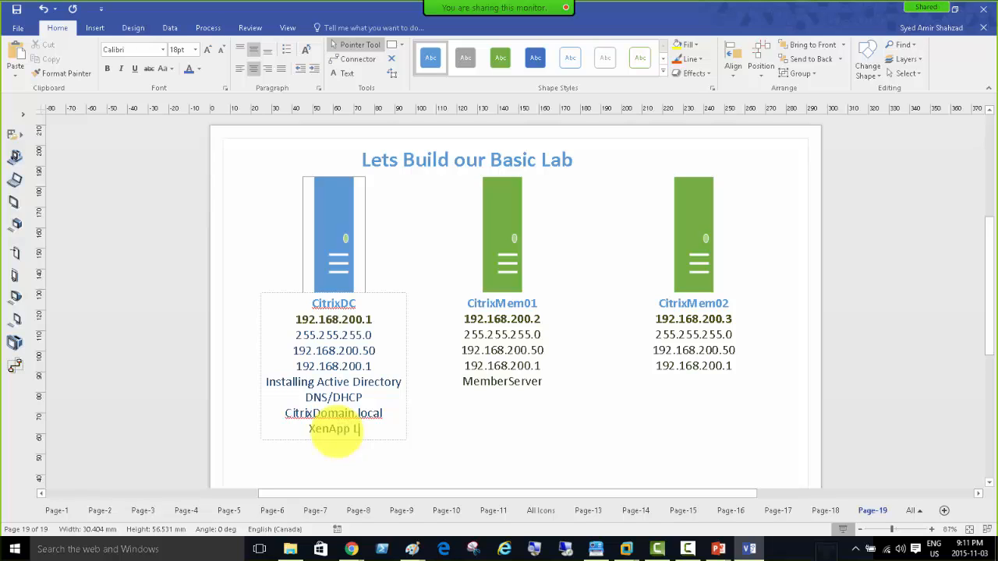
{"action": "type", "text": "XenApp License Server"}
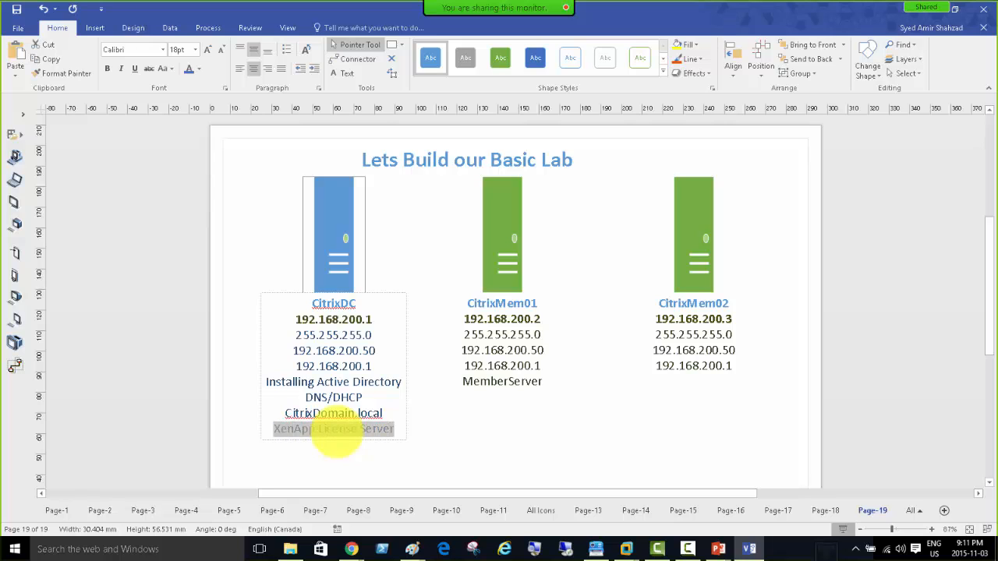
{"action": "left_click", "coordinate": [200, 70]}
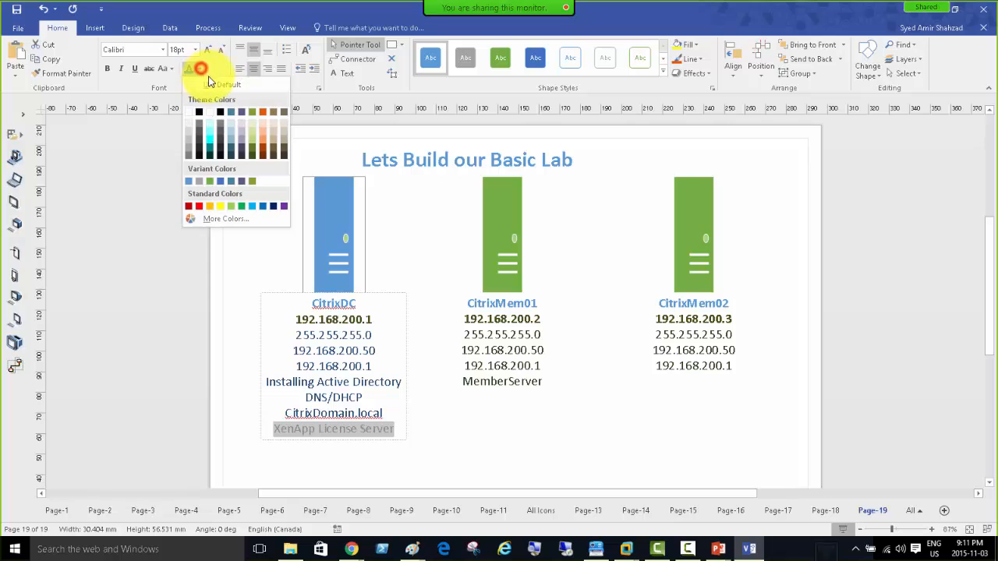
{"action": "left_click", "coordinate": [199, 207]}
{"action": "left_click", "coordinate": [108, 68]}
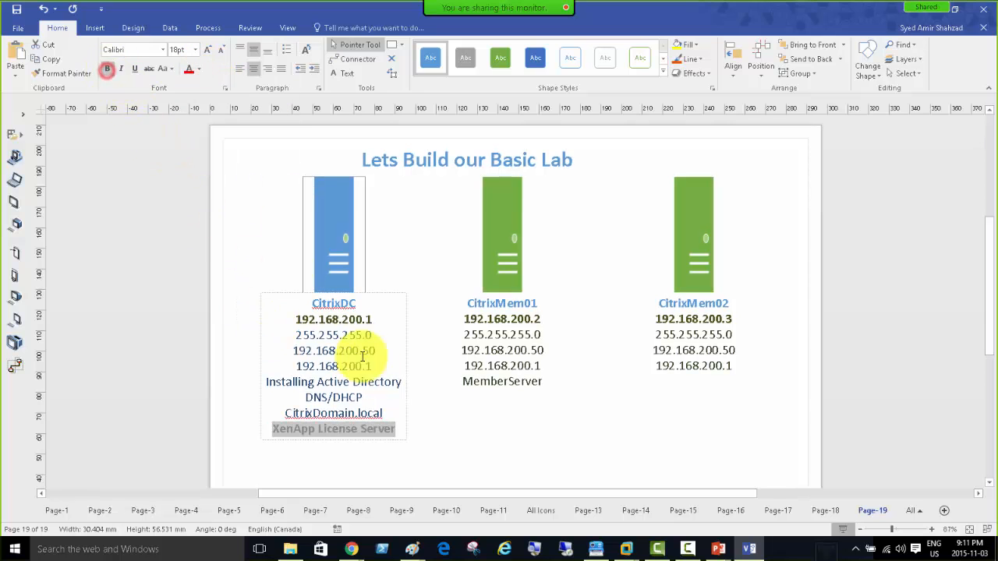
{"action": "left_click", "coordinate": [328, 218]}
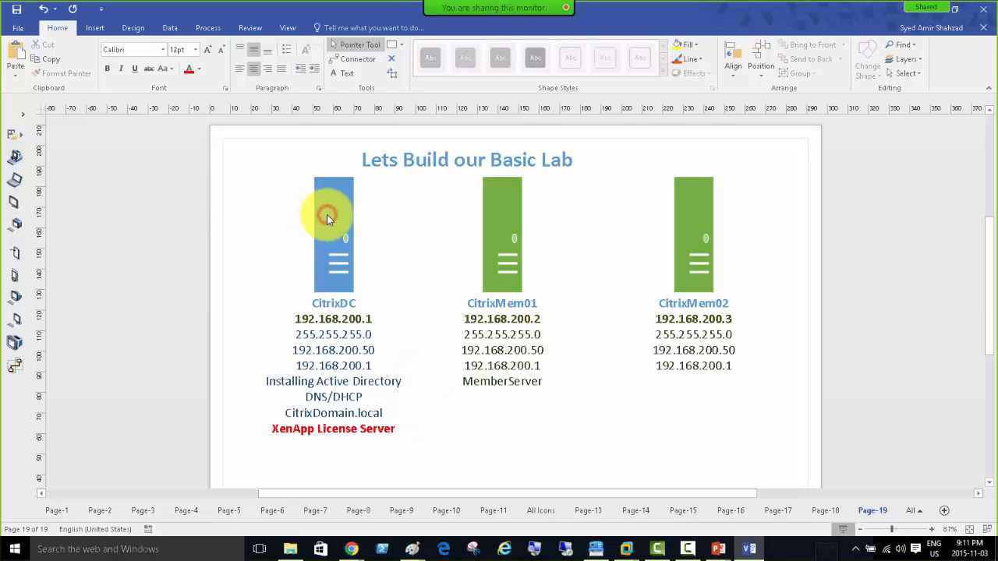
Add 'XenApp Server' and 'XenApp Web interface' lines under MemberServer on CitrixMem01, made bold.
{"action": "double_click", "coordinate": [499, 225]}
{"action": "left_click", "coordinate": [543, 382]}
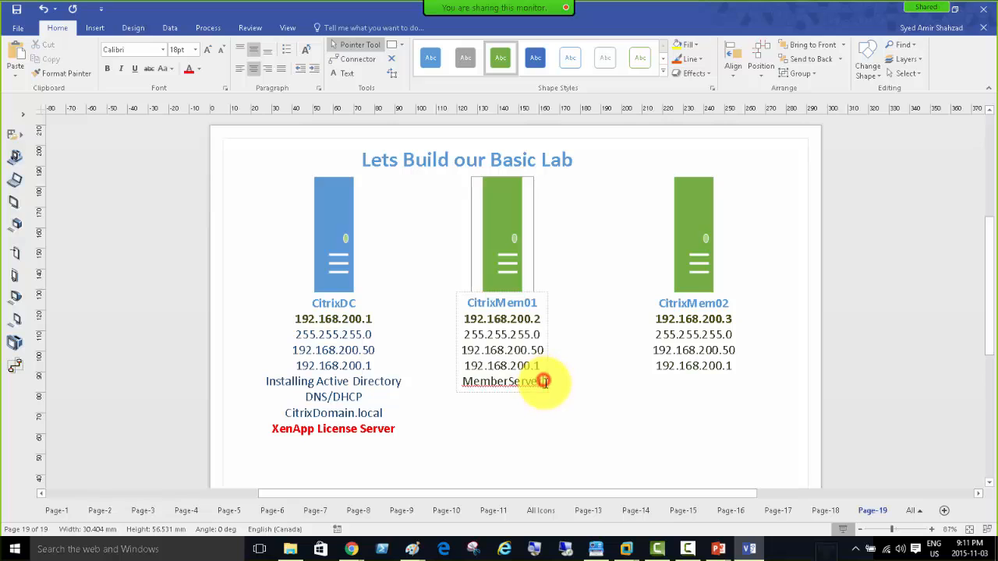
{"action": "key", "text": "Return"}
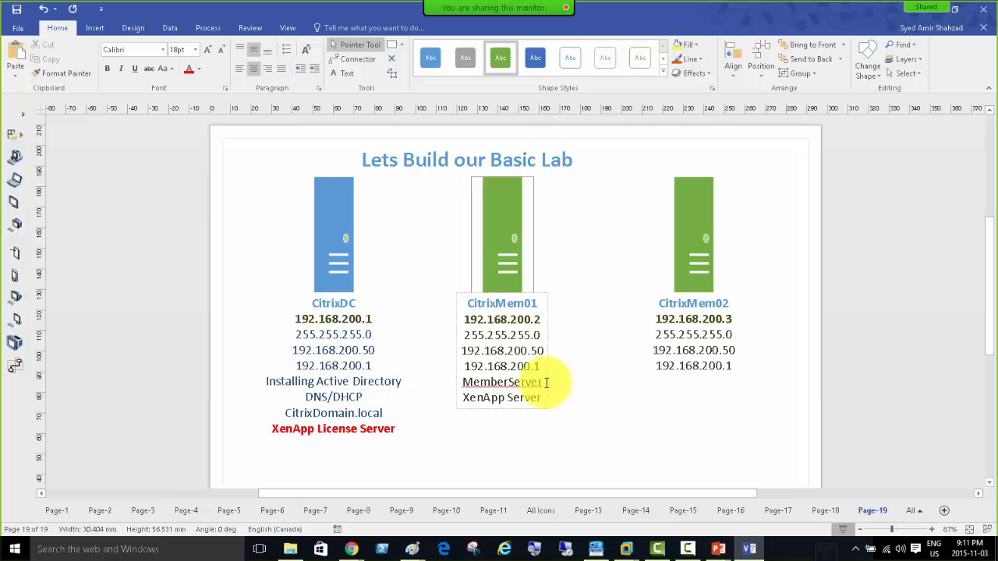
{"action": "key", "text": "Return"}
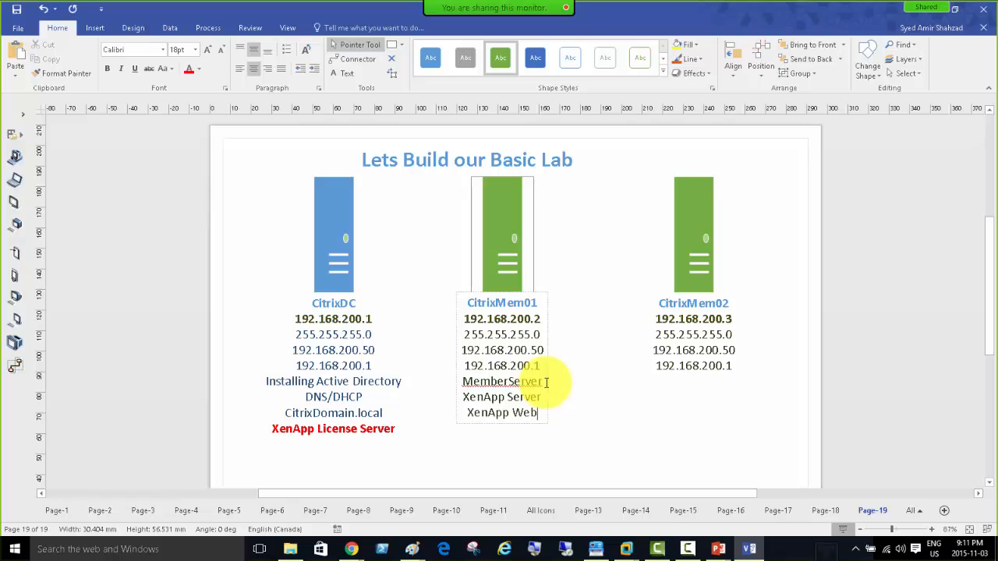
{"action": "type", "text": "XenApp Web interface"}
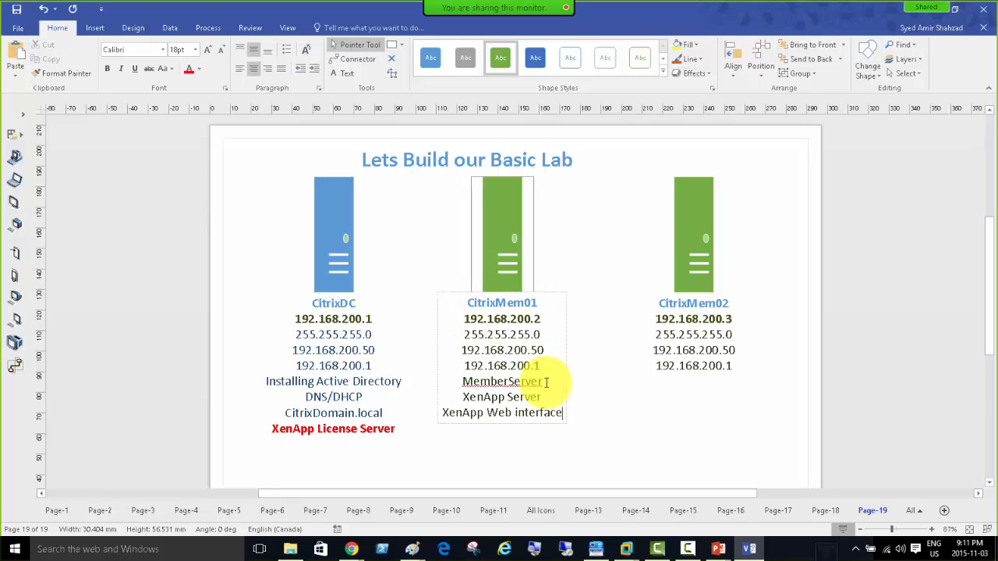
{"action": "key", "text": "shift+Home"}
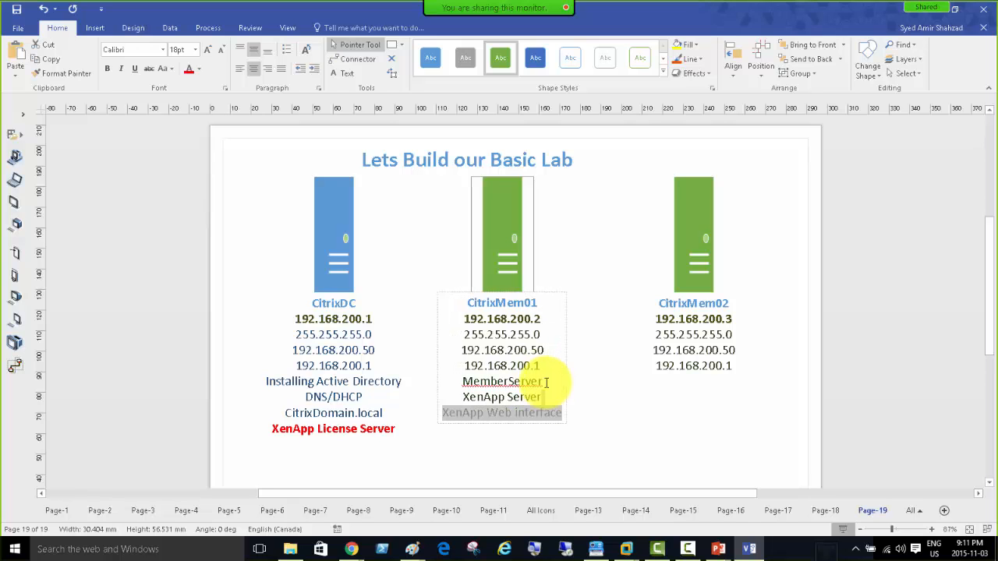
{"action": "key", "text": "shift+Up"}
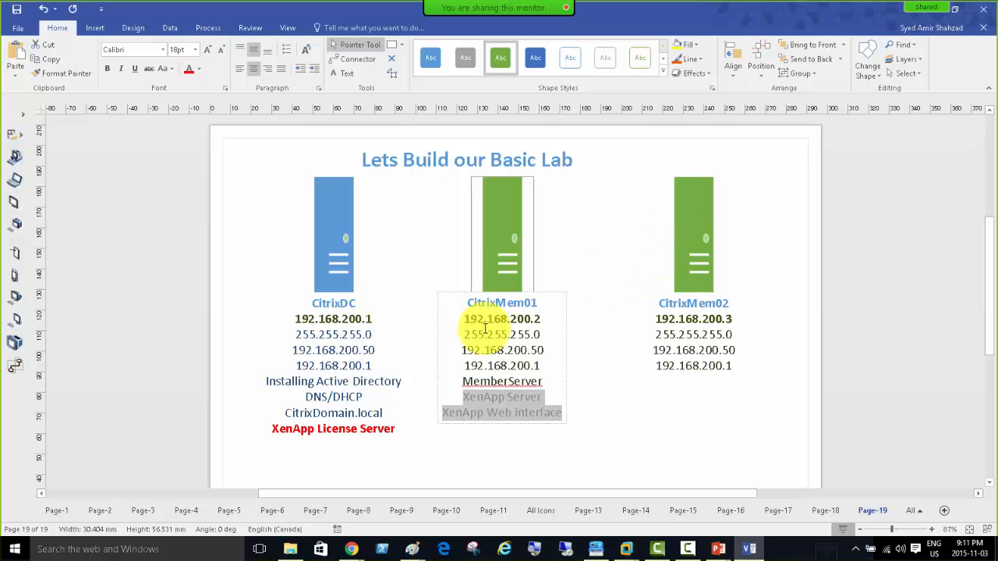
{"action": "left_click", "coordinate": [105, 68]}
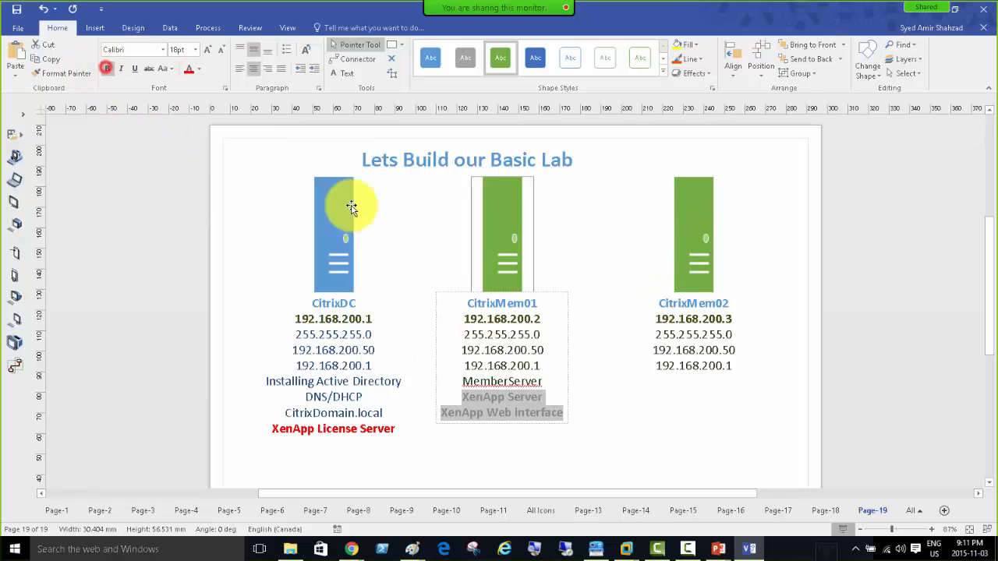
Add a red, bold 'XenApp Server' line below 192.168.200.1 in CitrixMem02's label.
{"action": "double_click", "coordinate": [694, 231]}
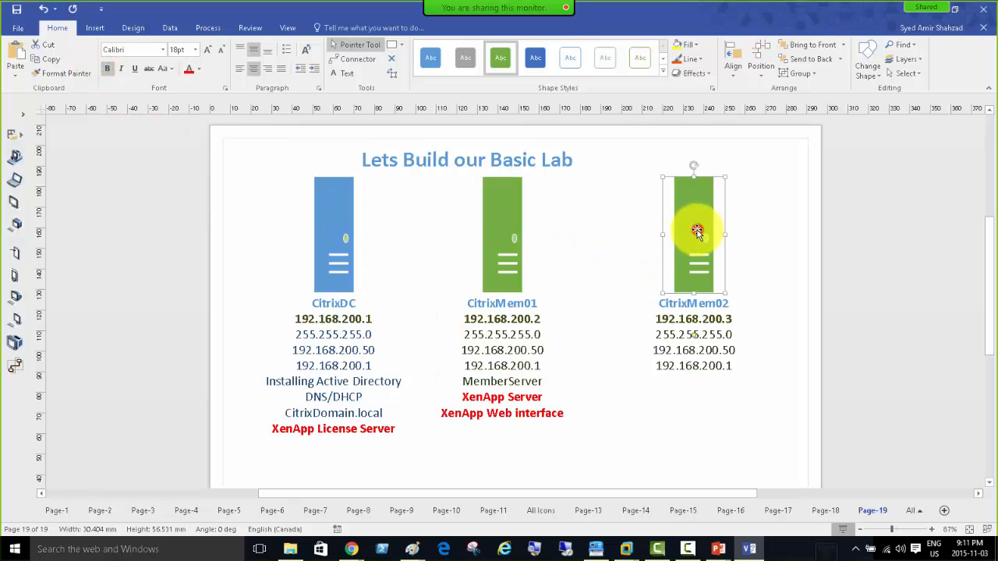
{"action": "left_click", "coordinate": [732, 367]}
{"action": "key", "text": "Return"}
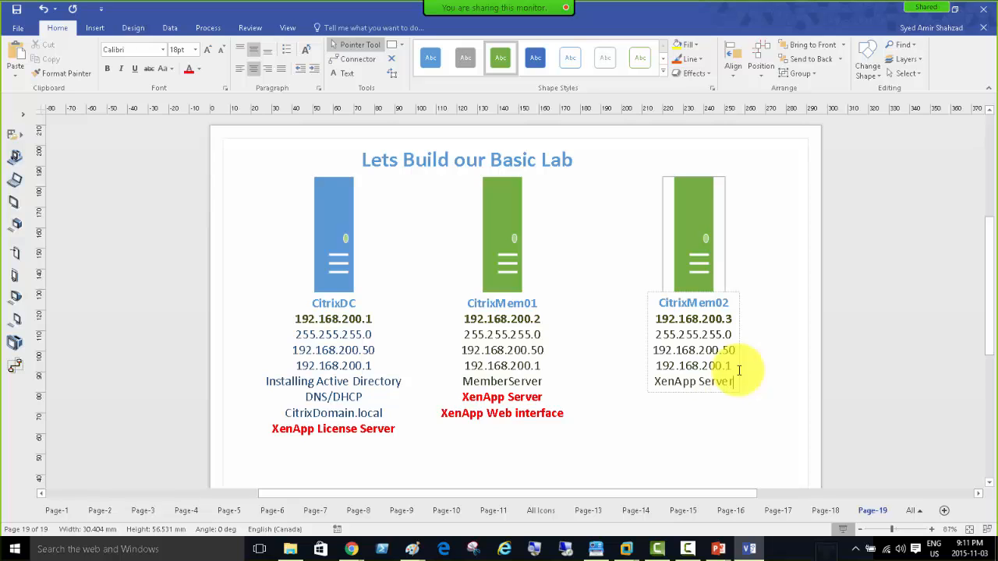
{"action": "key", "text": "shift+Home"}
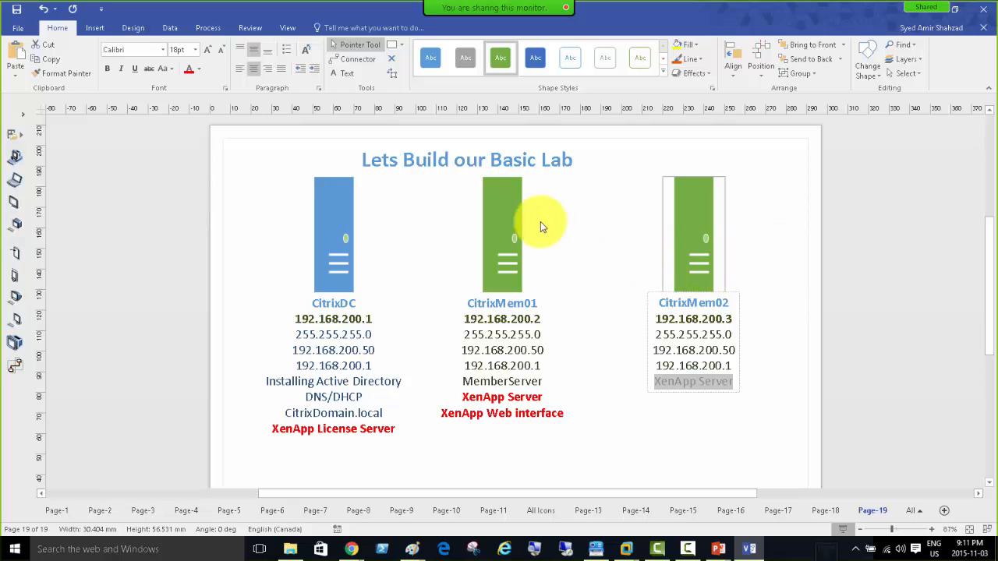
{"action": "left_click", "coordinate": [188, 71]}
{"action": "left_click", "coordinate": [736, 382]}
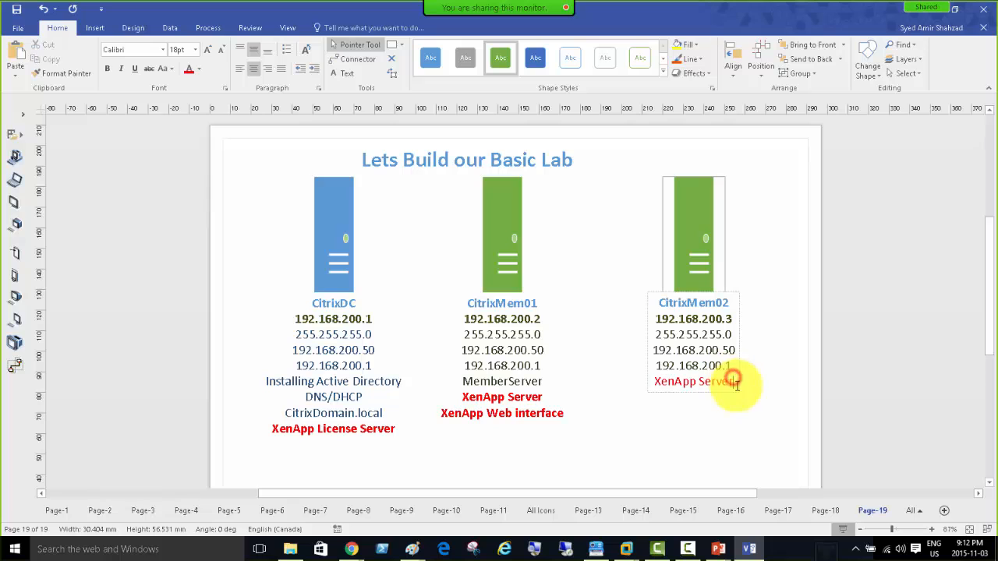
{"action": "left_click_drag", "start_coordinate": [733, 383], "coordinate": [653, 390]}
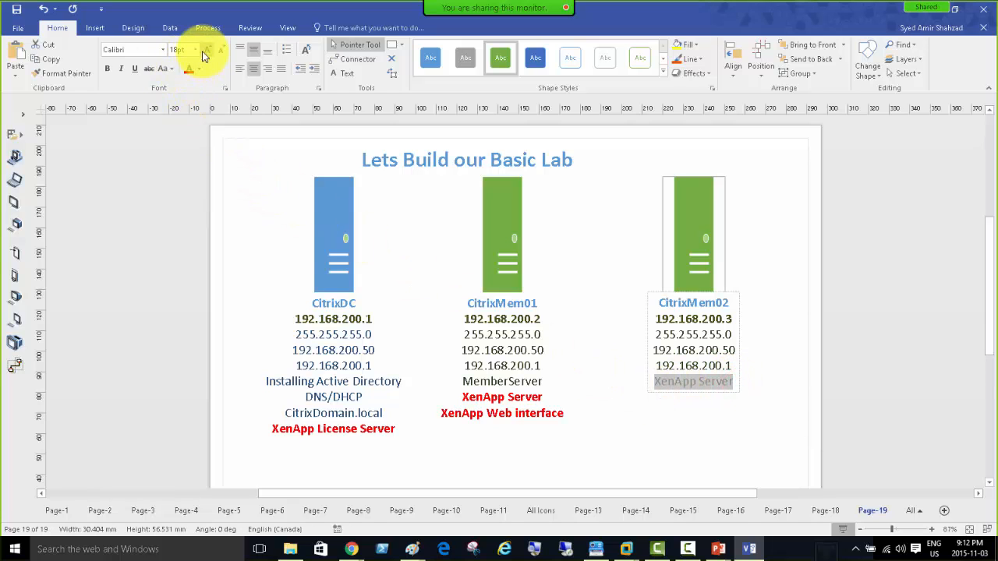
{"action": "left_click", "coordinate": [108, 70]}
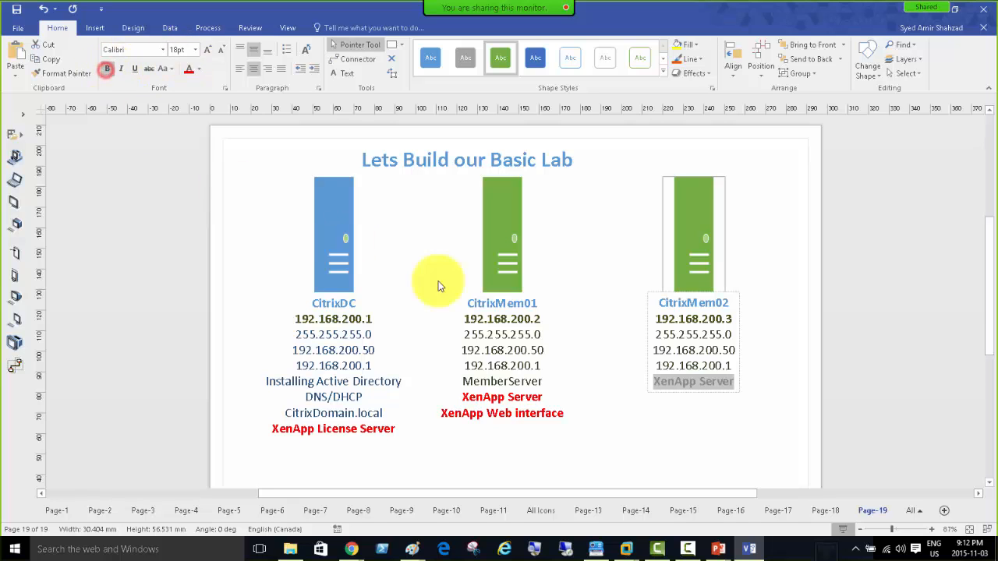
{"action": "left_click", "coordinate": [770, 371]}
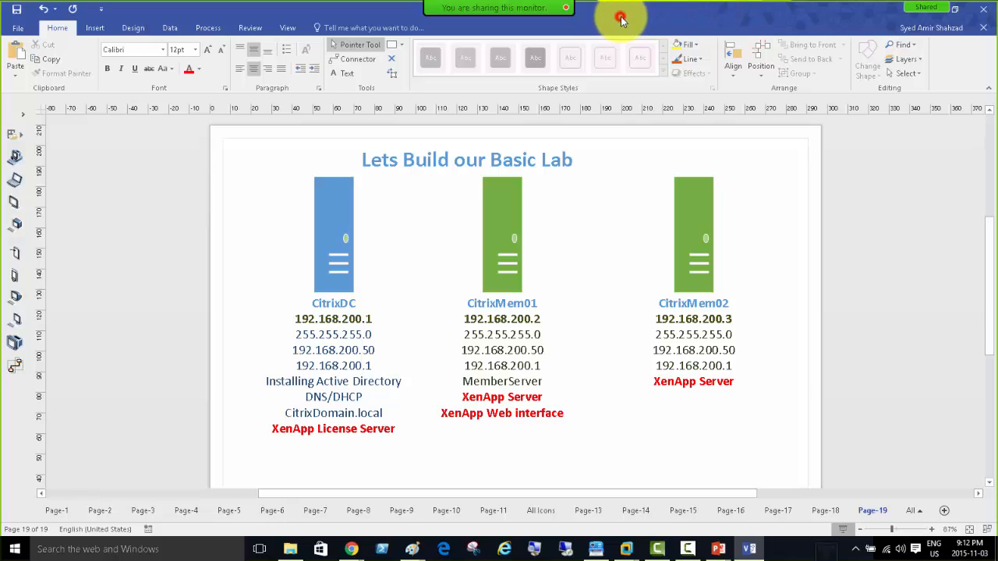
Maximize the Visio diagram window, then drag it aside to reveal CitrixDC's XenApp setup menu.
{"action": "left_click_drag", "start_coordinate": [621, 18], "coordinate": [172, 192]}
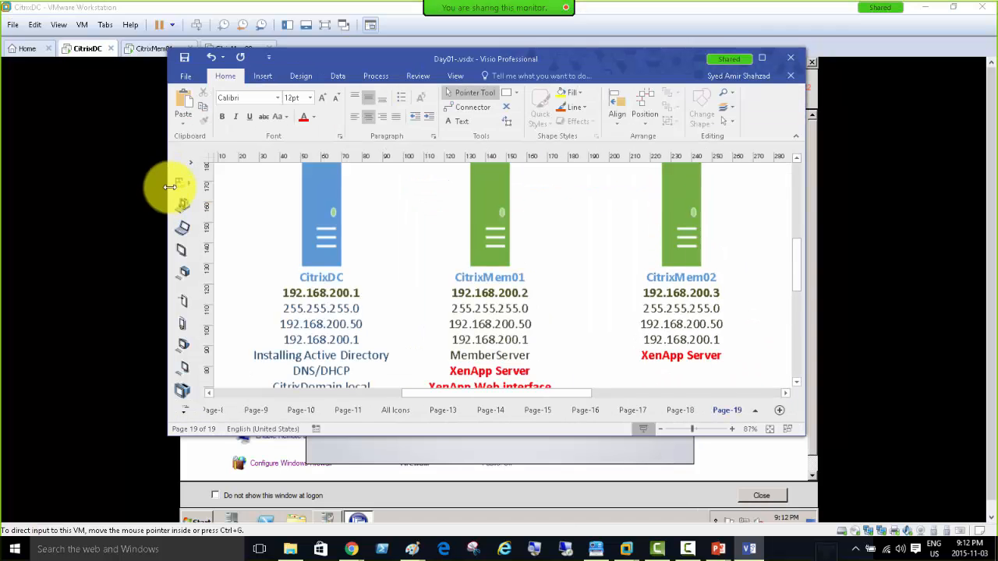
{"action": "double_click", "coordinate": [585, 60]}
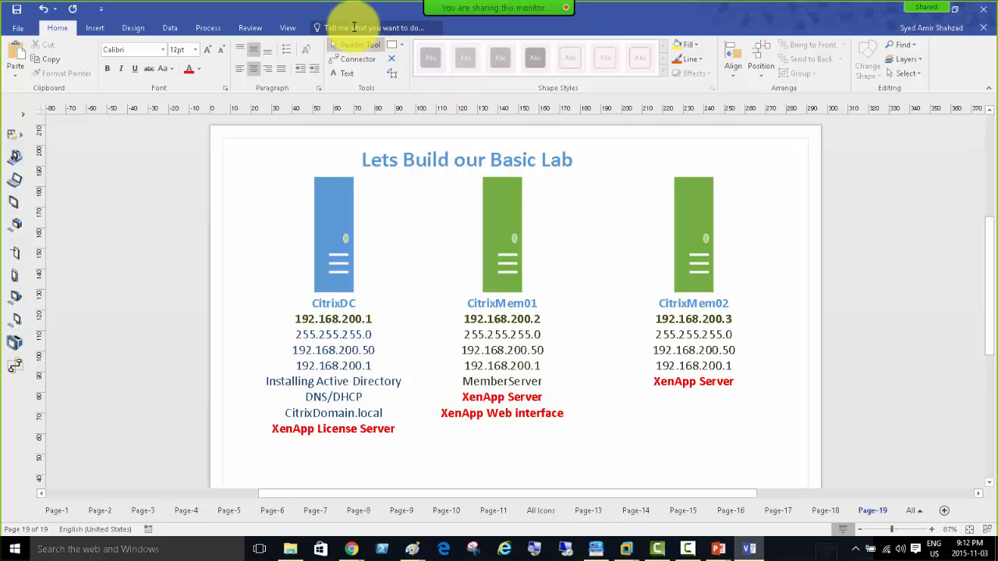
{"action": "left_click_drag", "start_coordinate": [347, 11], "coordinate": [997, 132]}
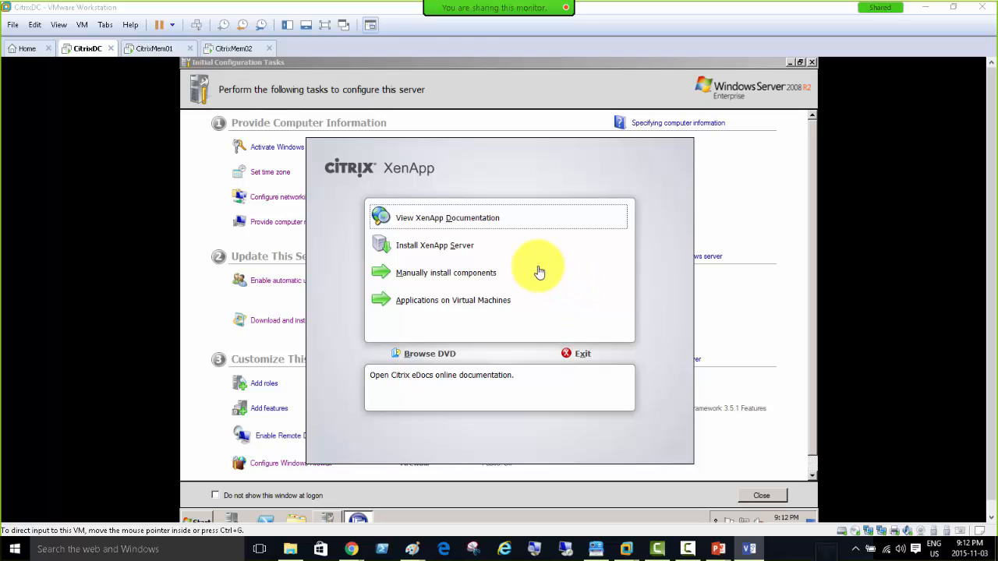
{"action": "left_click", "coordinate": [436, 279]}
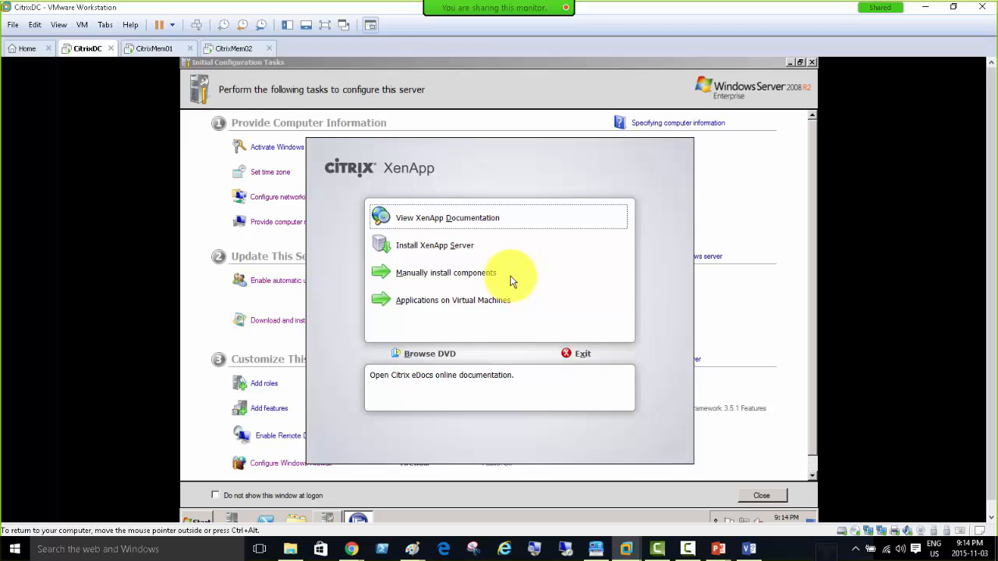
Launch Citrix Licensing setup via Manually install components and Common Components.
{"action": "left_click", "coordinate": [426, 274]}
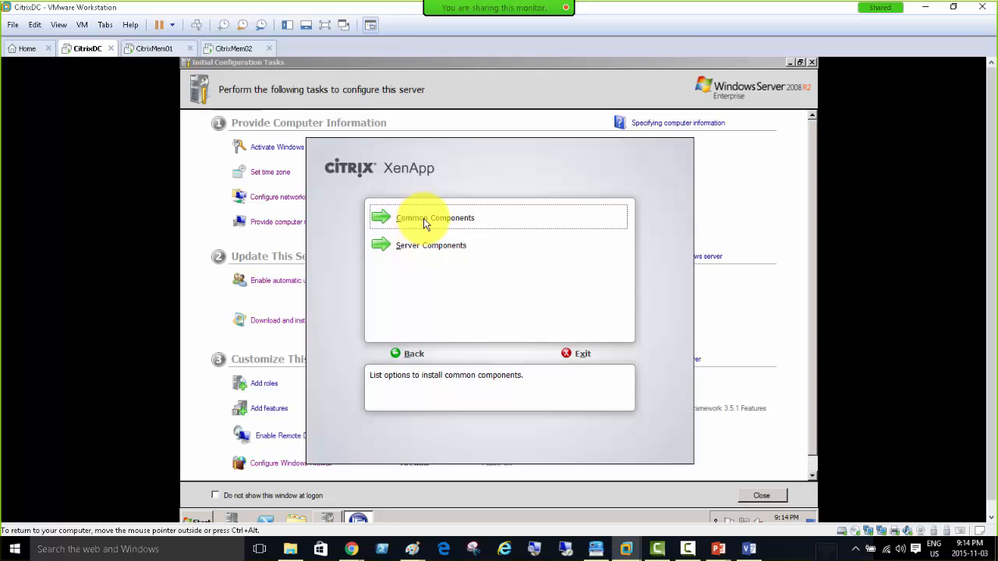
{"action": "left_click", "coordinate": [425, 223]}
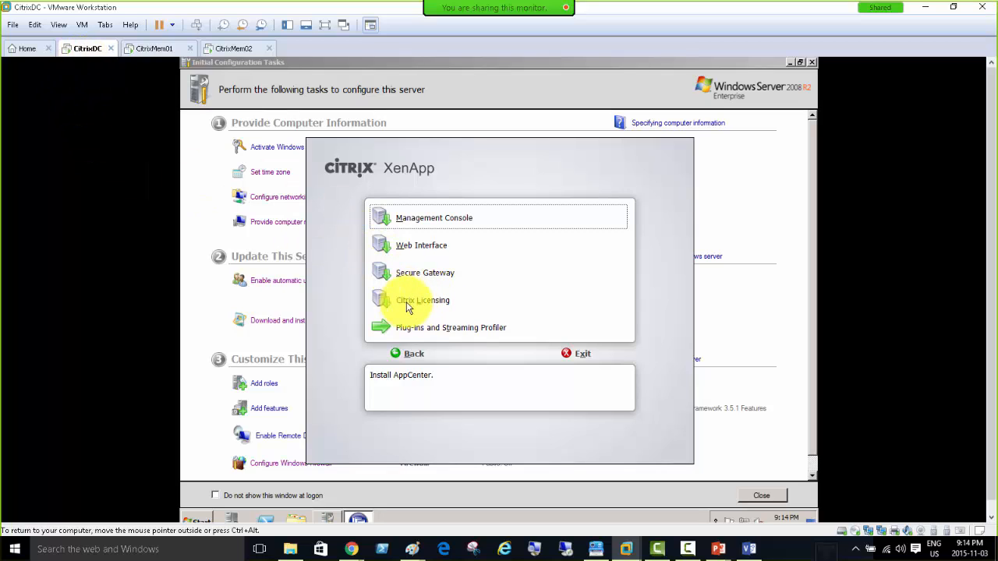
{"action": "left_click", "coordinate": [418, 309]}
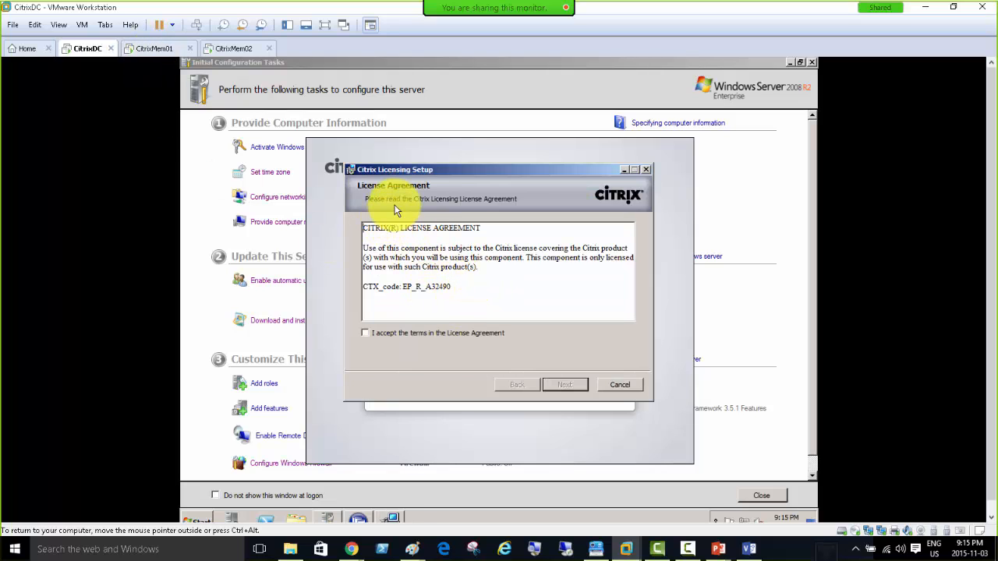
Accept the Citrix Licensing agreement and install it to the default folder, then go to CitrixMem01.
{"action": "left_click", "coordinate": [381, 333]}
{"action": "left_click", "coordinate": [575, 389]}
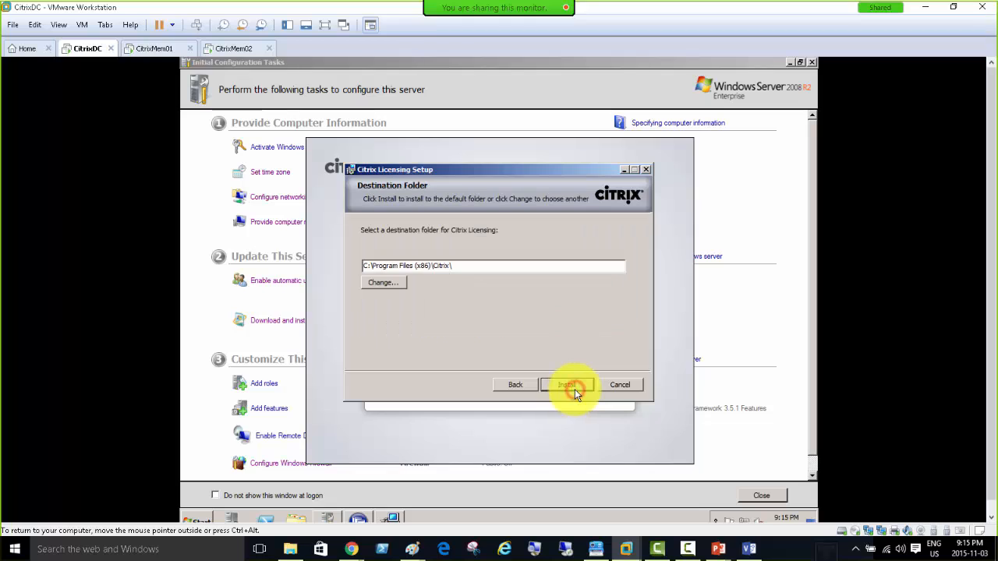
{"action": "left_click", "coordinate": [560, 385]}
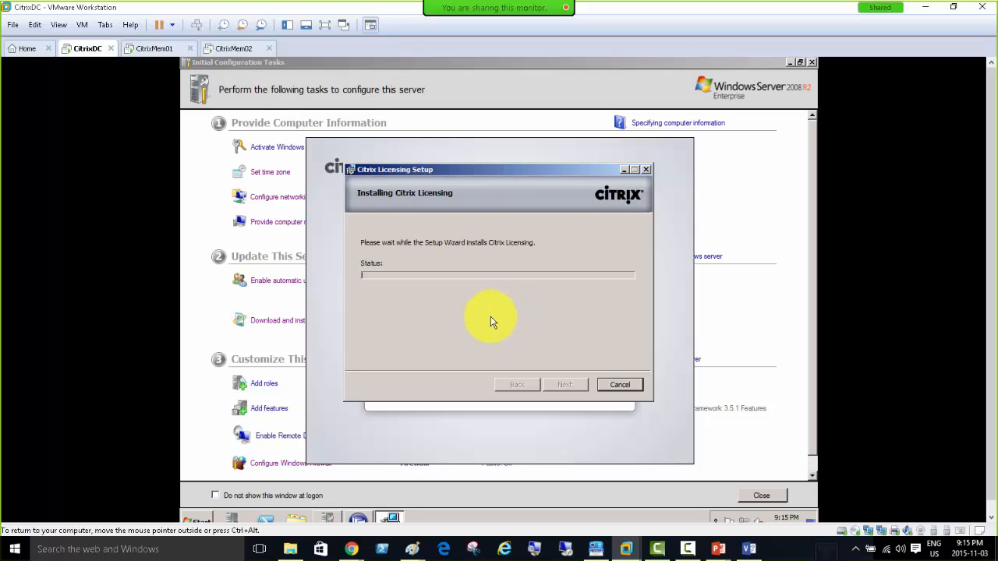
{"action": "left_click", "coordinate": [145, 49]}
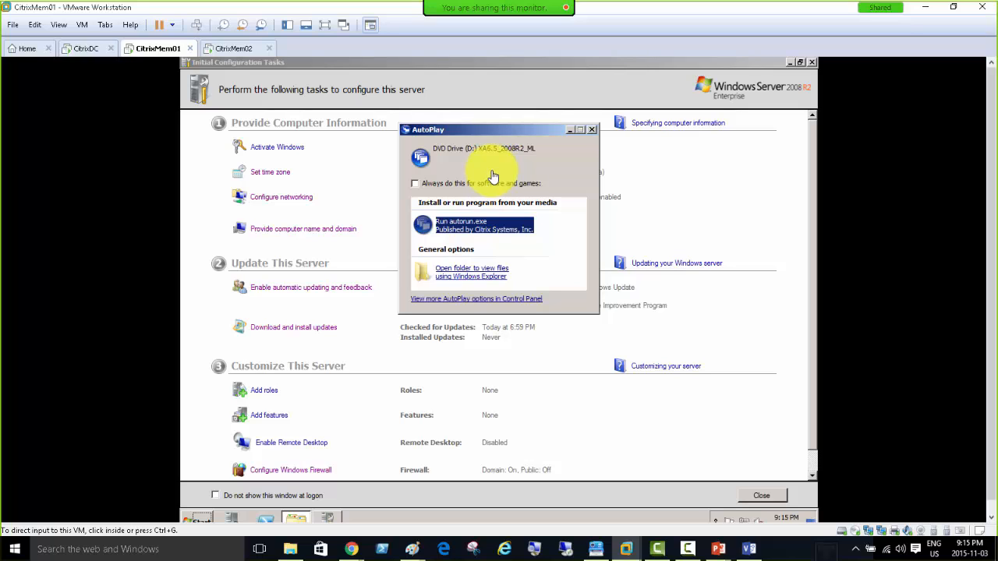
On CitrixMem01, run autorun.exe from the XenApp DVD to open the setup menu.
{"action": "left_click", "coordinate": [528, 132]}
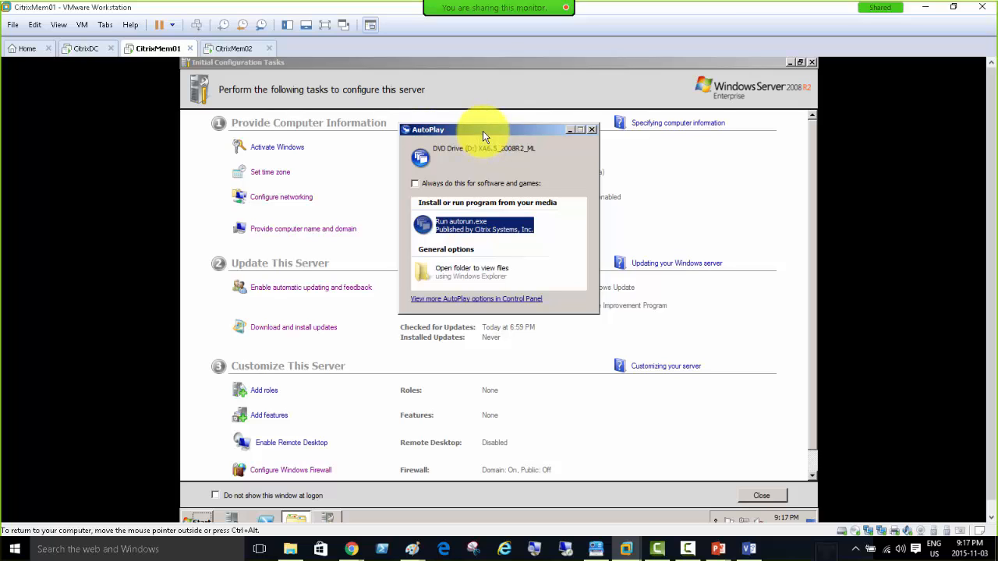
{"action": "left_click", "coordinate": [461, 225]}
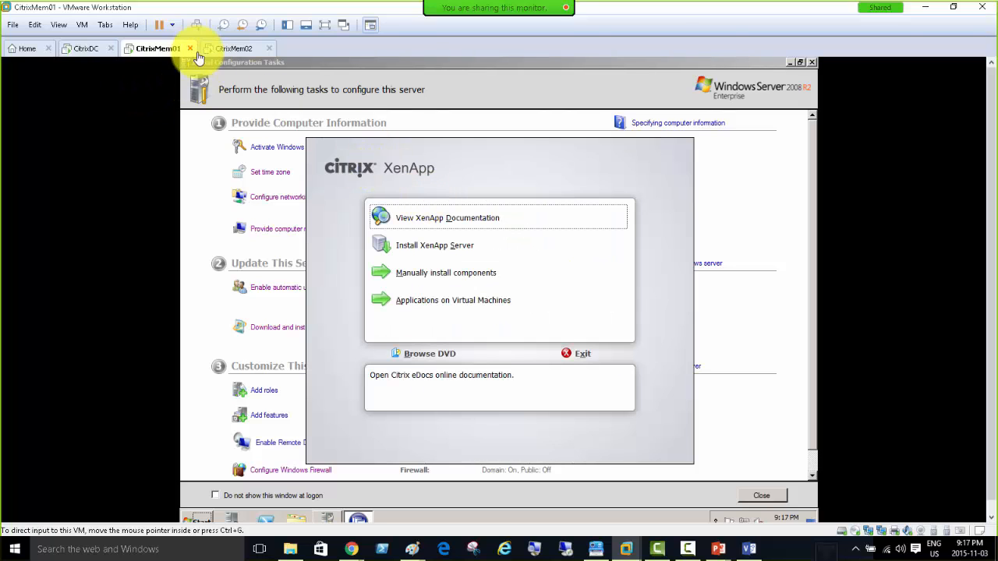
Start Install XenApp Server and accept installing the .NET 3.5 SP1 Framework prerequisite.
{"action": "left_click", "coordinate": [428, 247]}
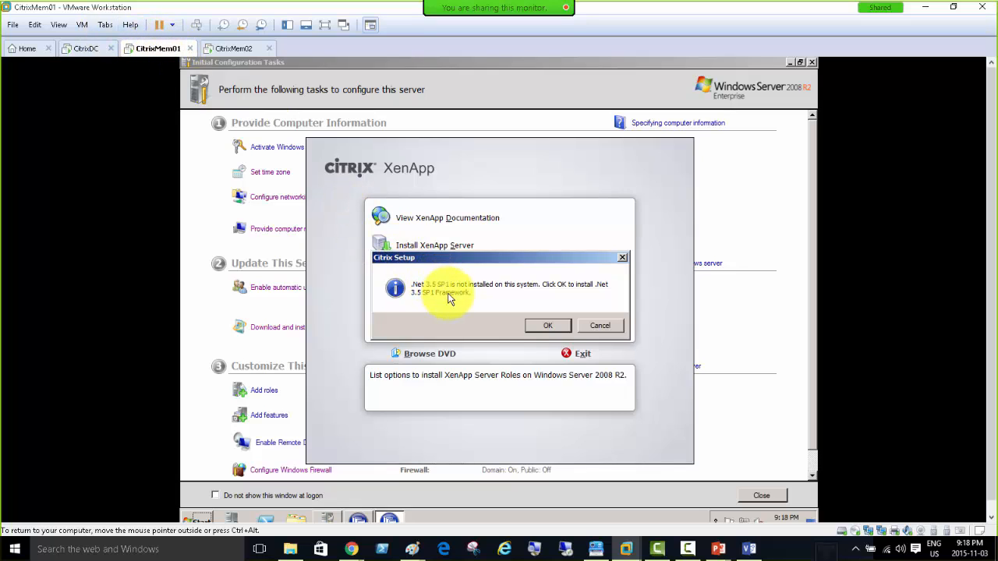
{"action": "left_click_drag", "start_coordinate": [425, 258], "coordinate": [426, 277]}
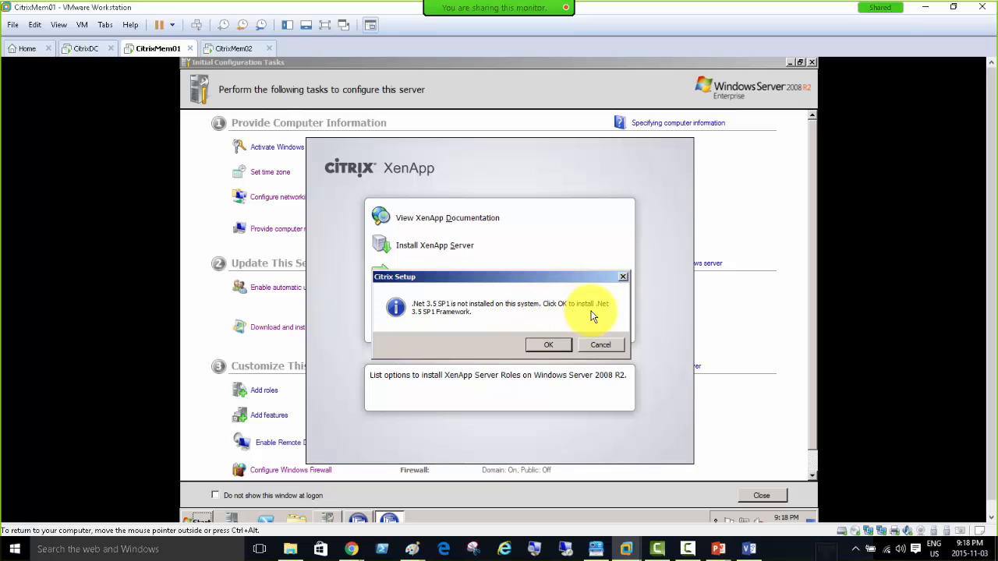
{"action": "left_click", "coordinate": [533, 346]}
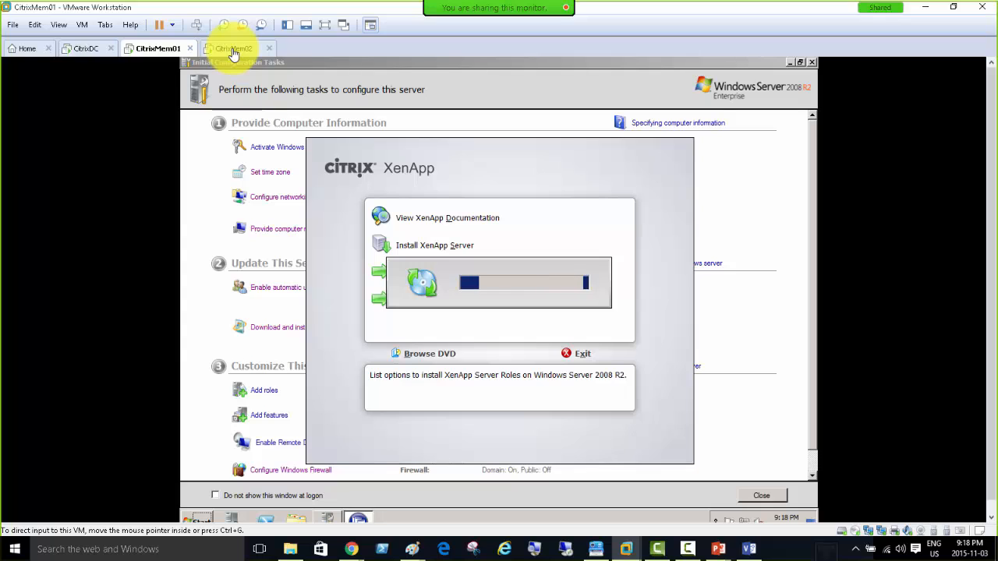
On CitrixDC, finish the Citrix Licensing Setup wizard to reach the License Server Configuration tool.
{"action": "left_click", "coordinate": [86, 50]}
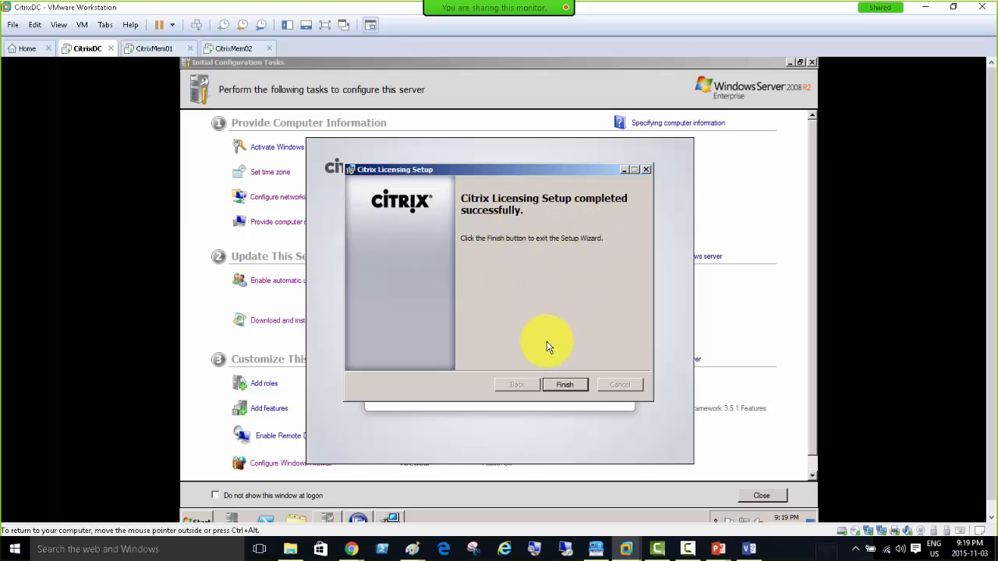
{"action": "left_click", "coordinate": [566, 385]}
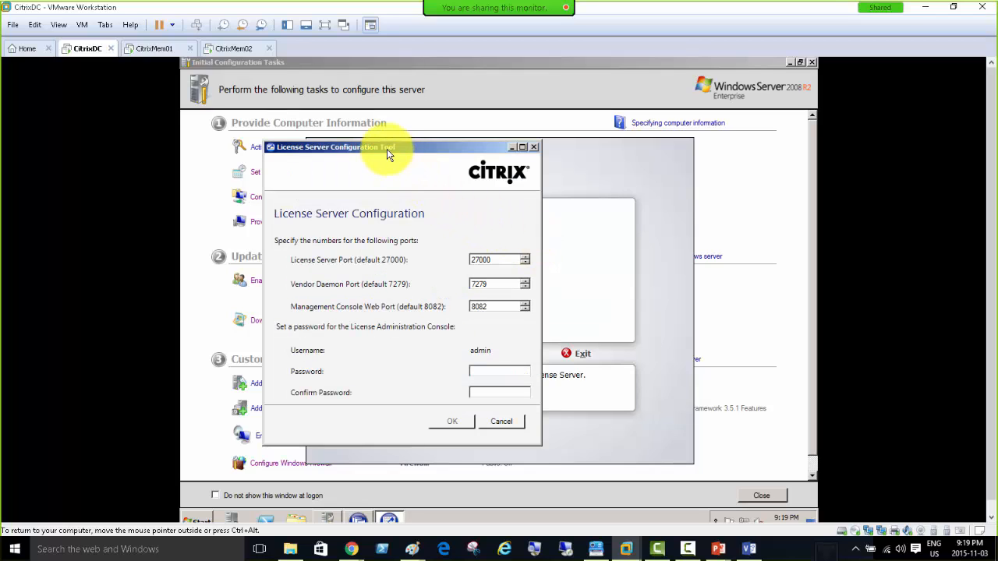
Enter the admin console password, keeping the default ports 27000, 7279 and 8082.
{"action": "left_click_drag", "start_coordinate": [387, 147], "coordinate": [434, 122]}
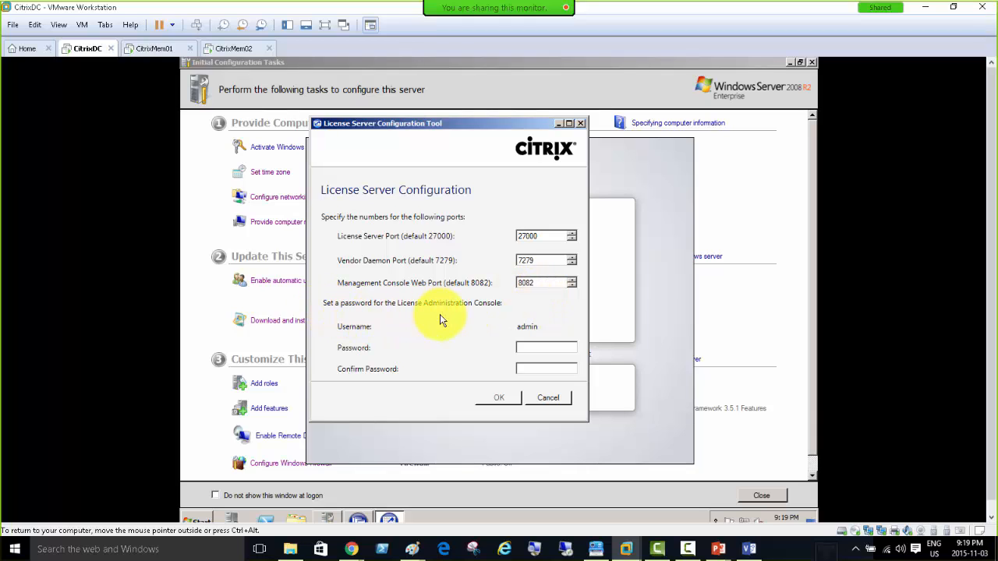
{"action": "left_click", "coordinate": [529, 347]}
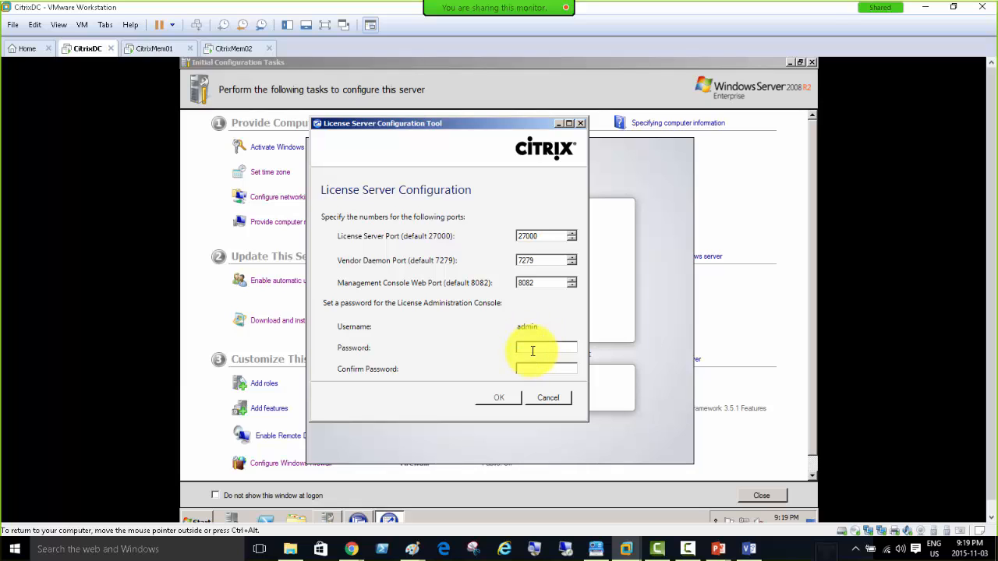
{"action": "left_click", "coordinate": [530, 346]}
{"action": "type", "text": "*******"}
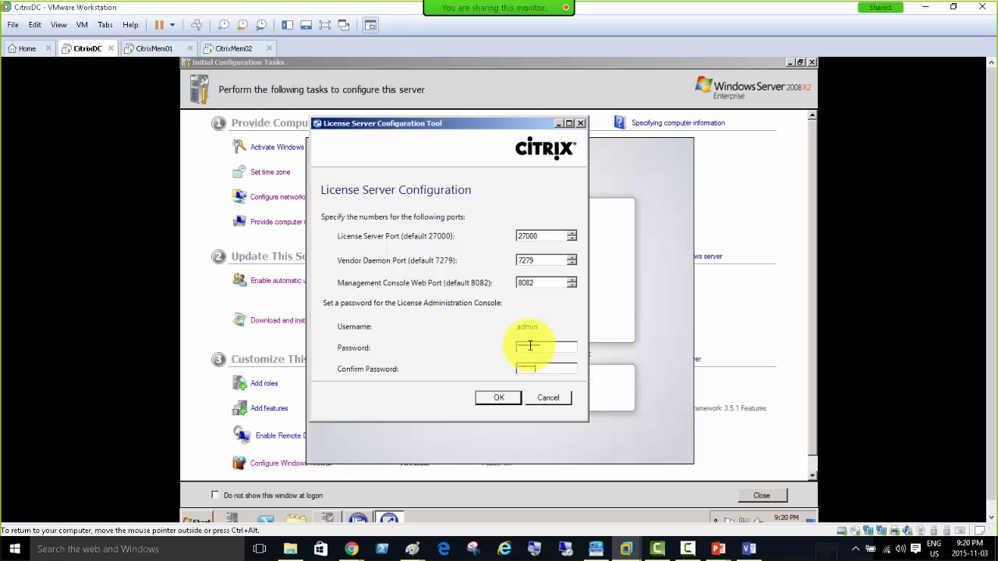
{"action": "type", "text": "*"}
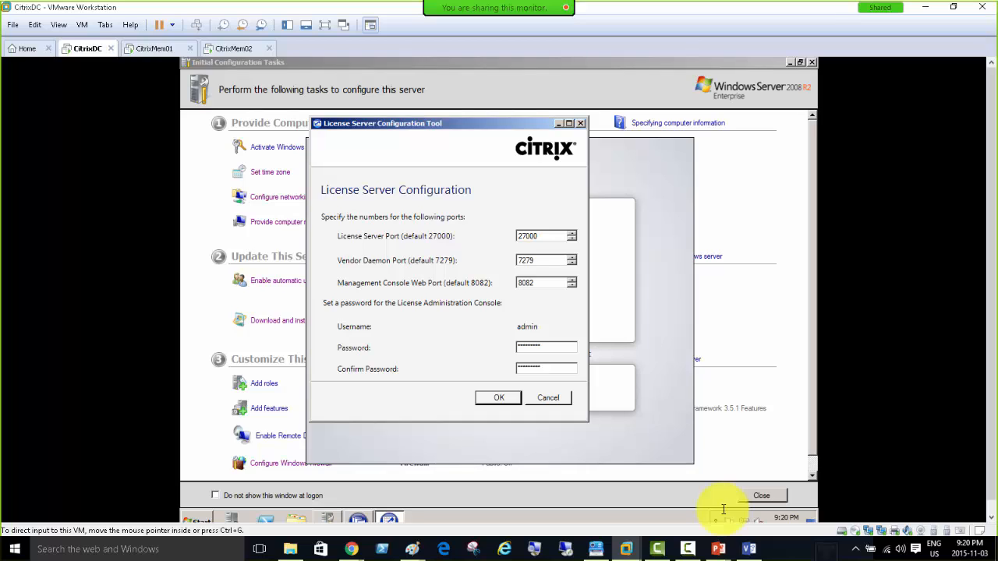
Exit the Lab Steps slide show to normal view and add a new slide after it.
{"action": "mouse_move", "coordinate": [718, 550]}
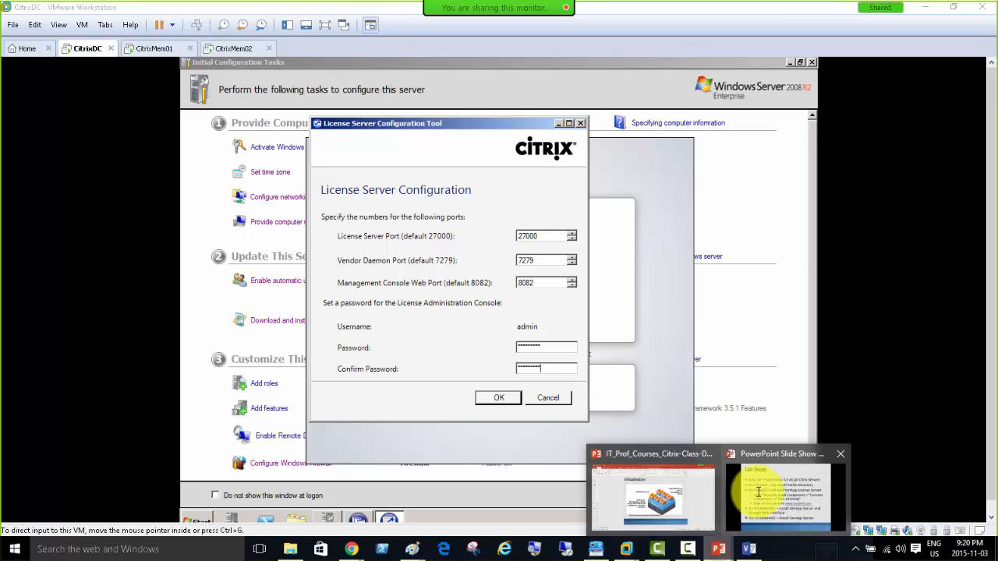
{"action": "left_click", "coordinate": [784, 497]}
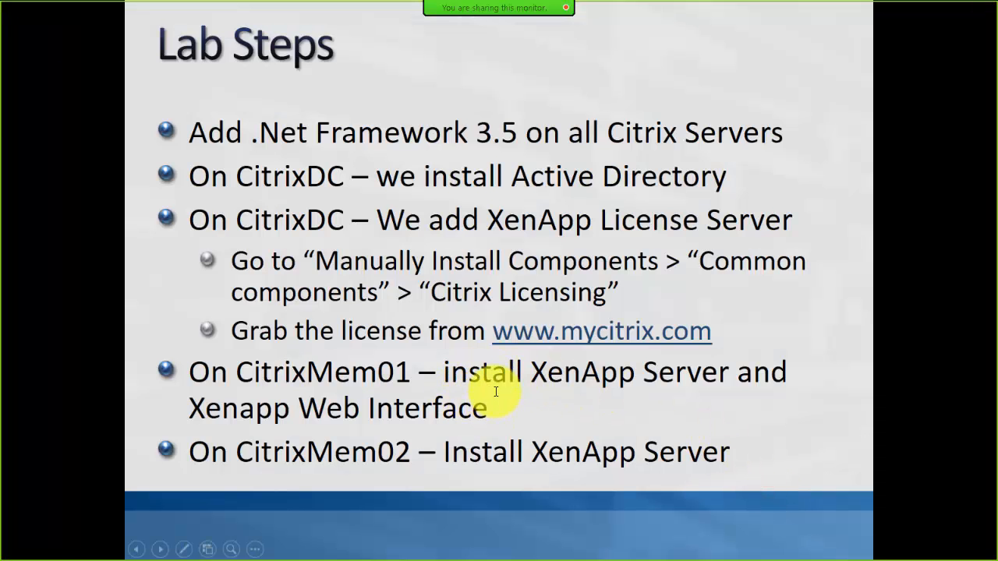
{"action": "key", "text": "Escape"}
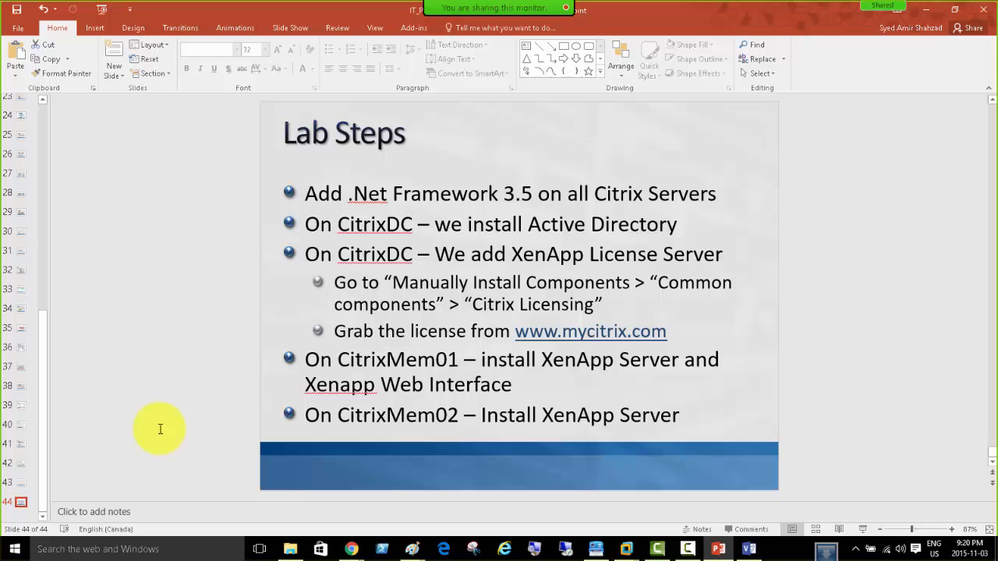
{"action": "right_click", "coordinate": [23, 508]}
{"action": "left_click", "coordinate": [50, 490]}
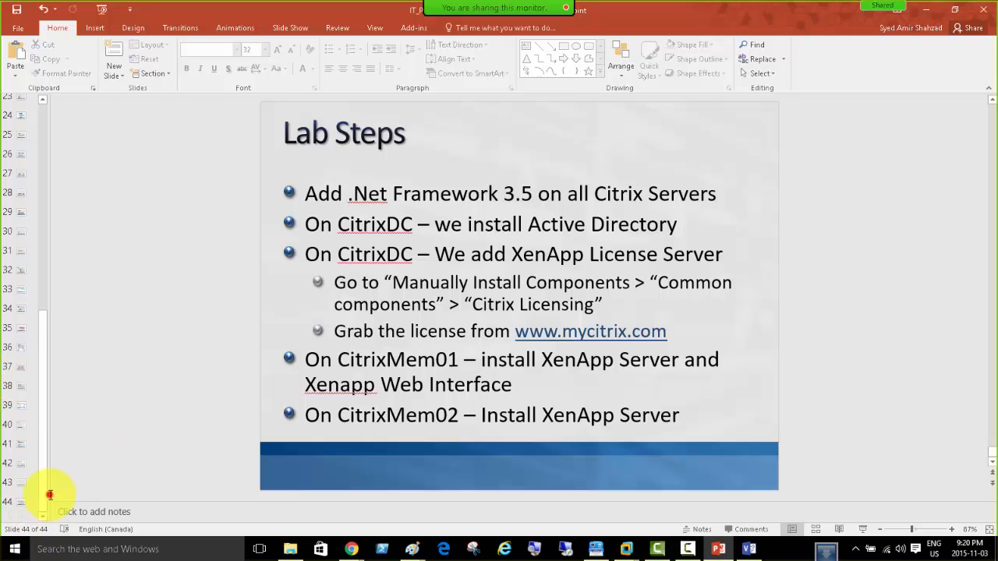
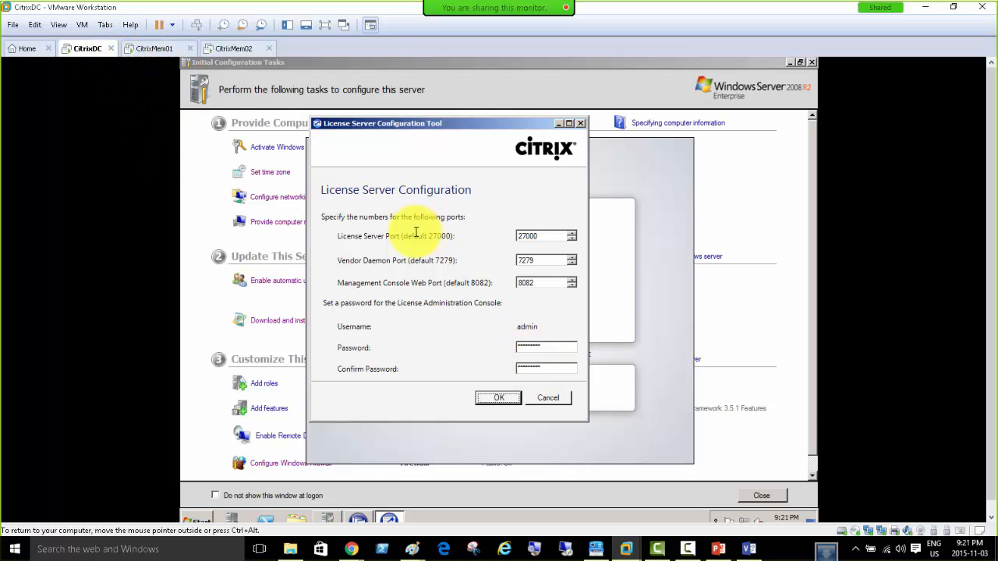
Bring up the CitrixMem01 VM, where XenApp Server Role Manager reports no roles installed.
{"action": "left_click", "coordinate": [155, 50]}
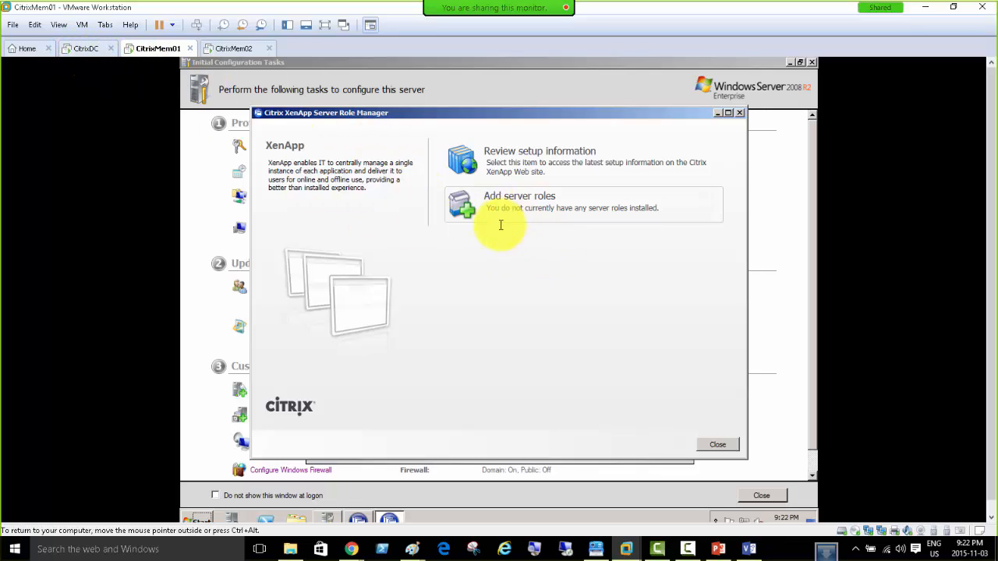
Begin adding server roles on CitrixMem01, then run the XenApp autorun on CitrixMem02.
{"action": "left_click", "coordinate": [519, 205]}
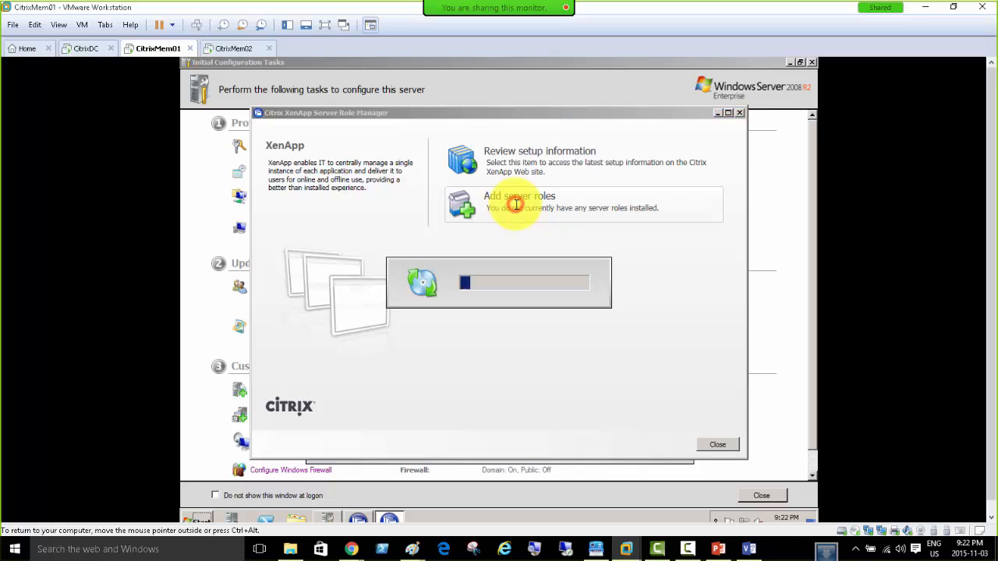
{"action": "left_click", "coordinate": [233, 49]}
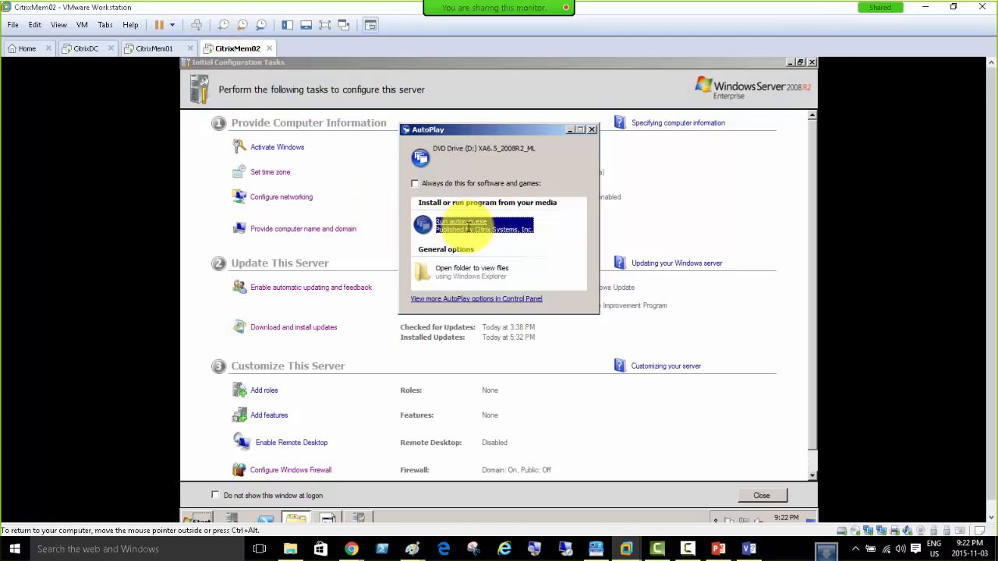
{"action": "left_click", "coordinate": [458, 222]}
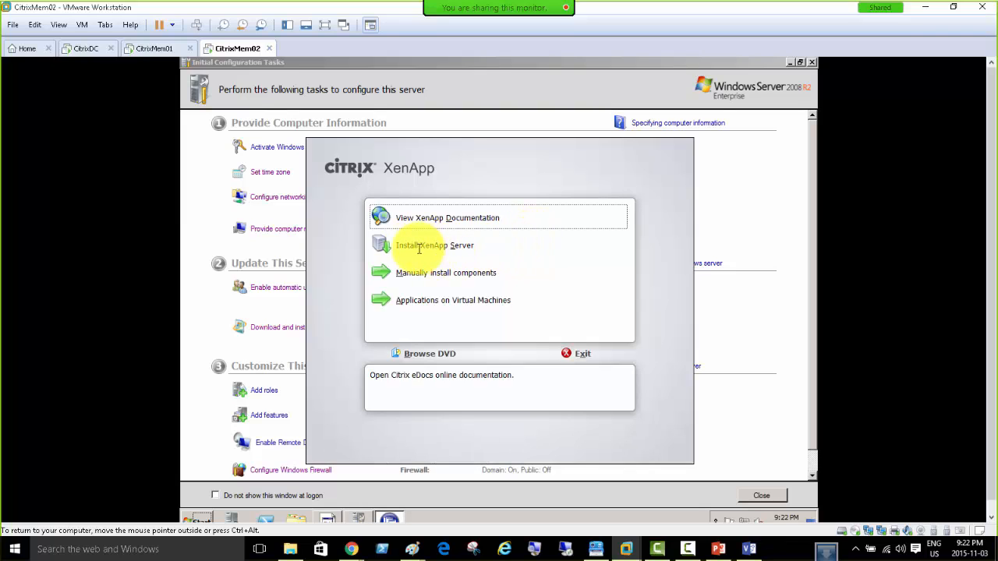
Start the XenApp Server install on CitrixMem02 with .NET 3.5 SP1, then return to CitrixDC.
{"action": "left_click", "coordinate": [434, 248]}
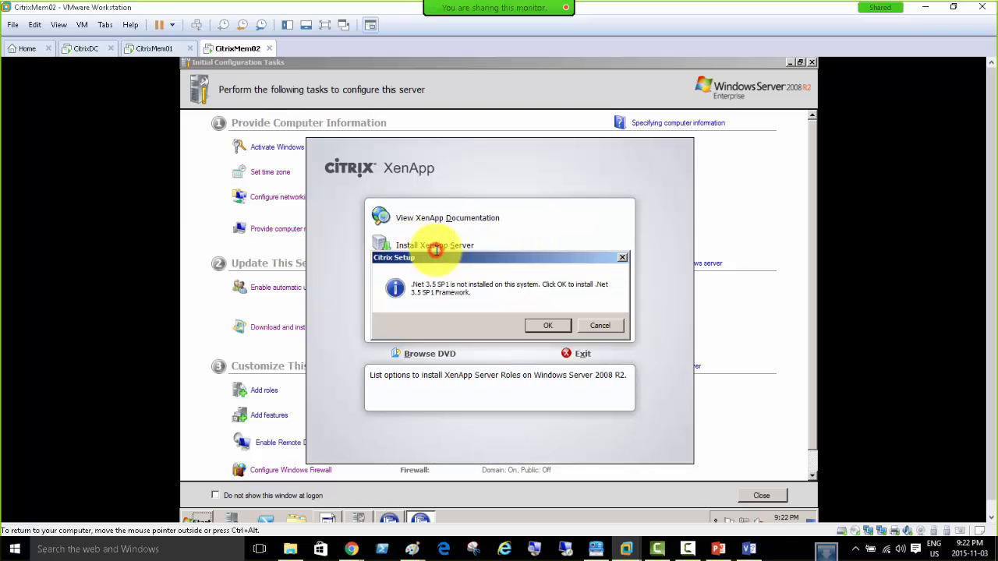
{"action": "left_click", "coordinate": [542, 328]}
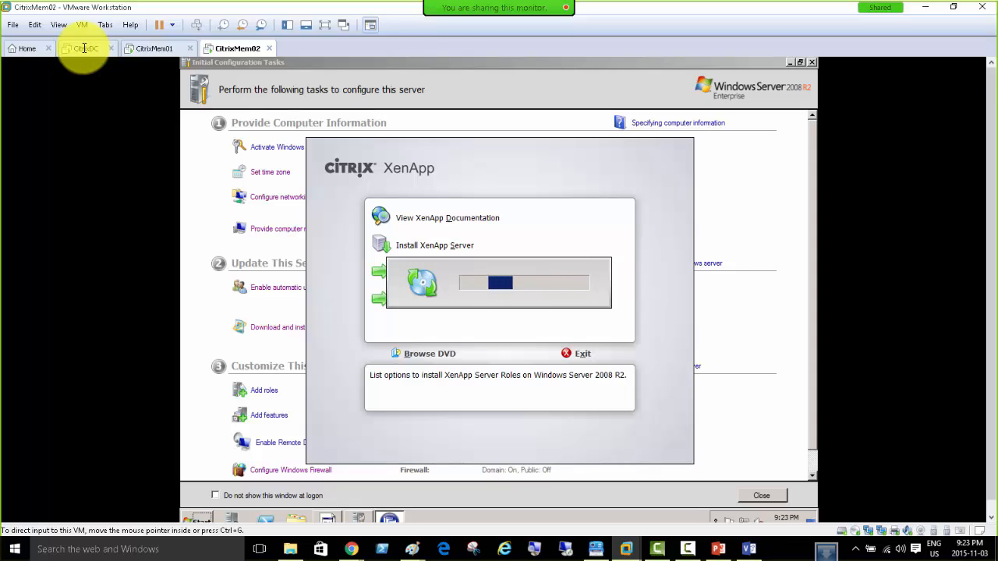
{"action": "left_click", "coordinate": [83, 48]}
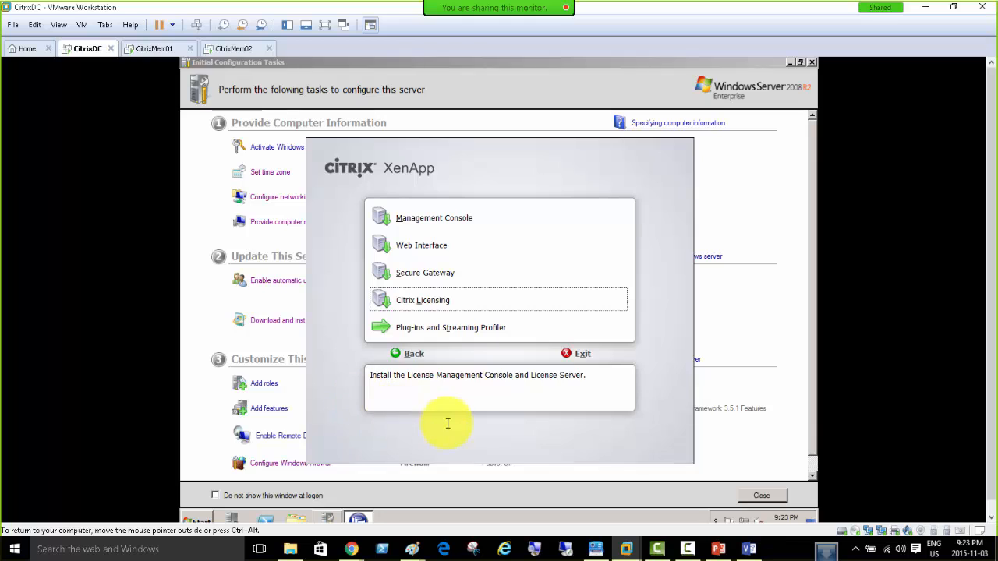
Launch the License Administration Console from Start > All Programs > Citrix on CitrixDC.
{"action": "left_click", "coordinate": [197, 518]}
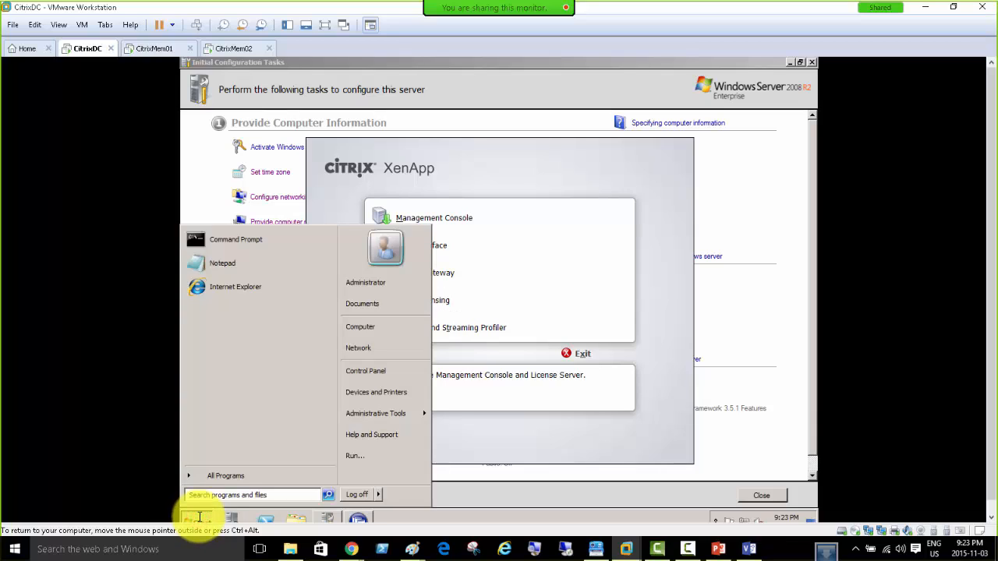
{"action": "left_click", "coordinate": [223, 478]}
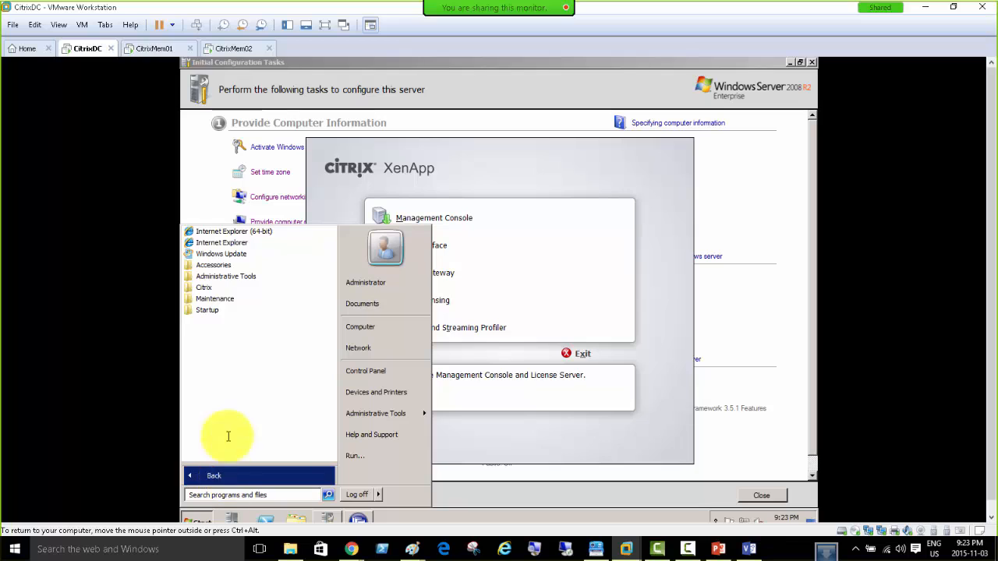
{"action": "left_click", "coordinate": [205, 287]}
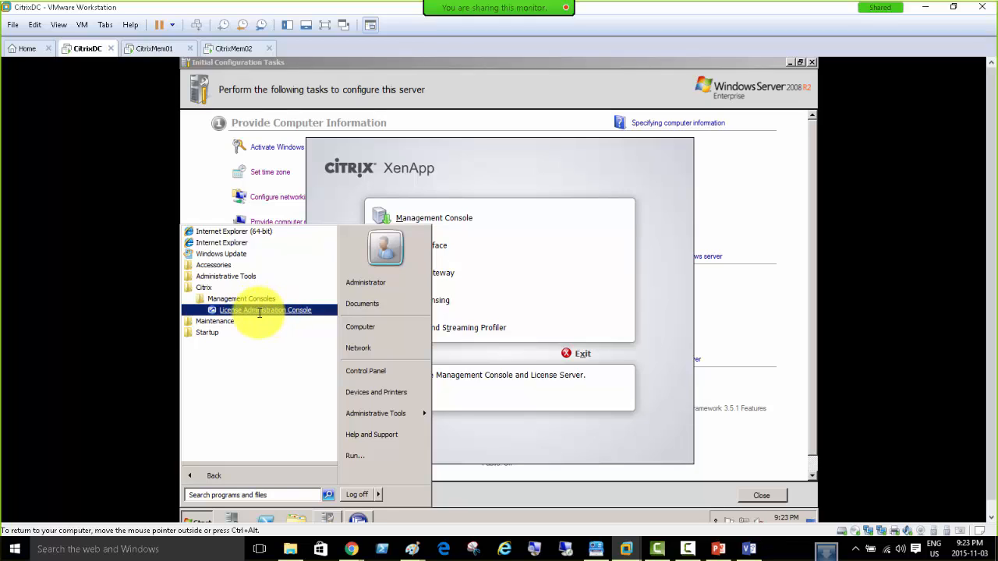
{"action": "left_click", "coordinate": [259, 312]}
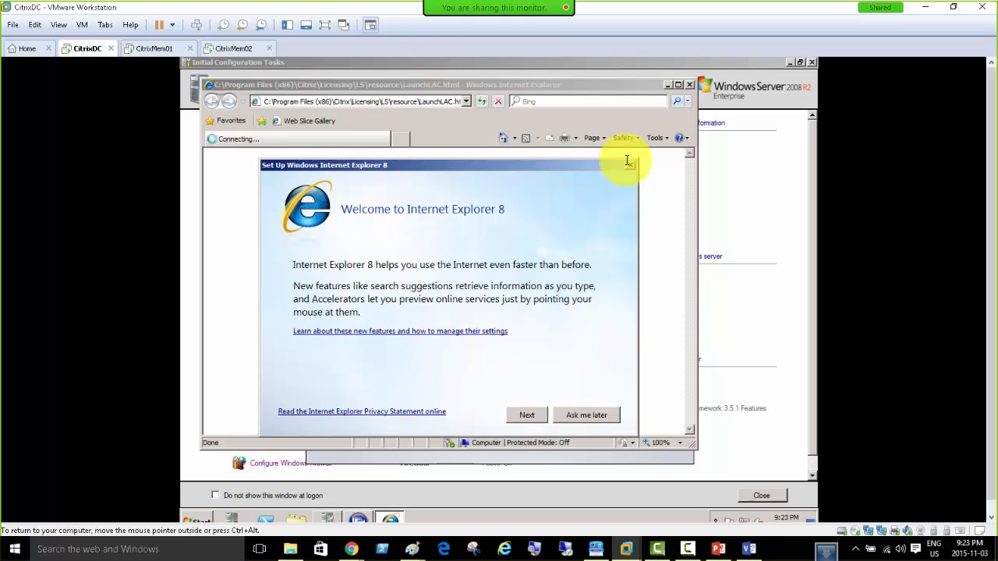
Skip the IE8 setup and show the License Administration Console maximized in full-screen mode.
{"action": "left_click", "coordinate": [632, 165]}
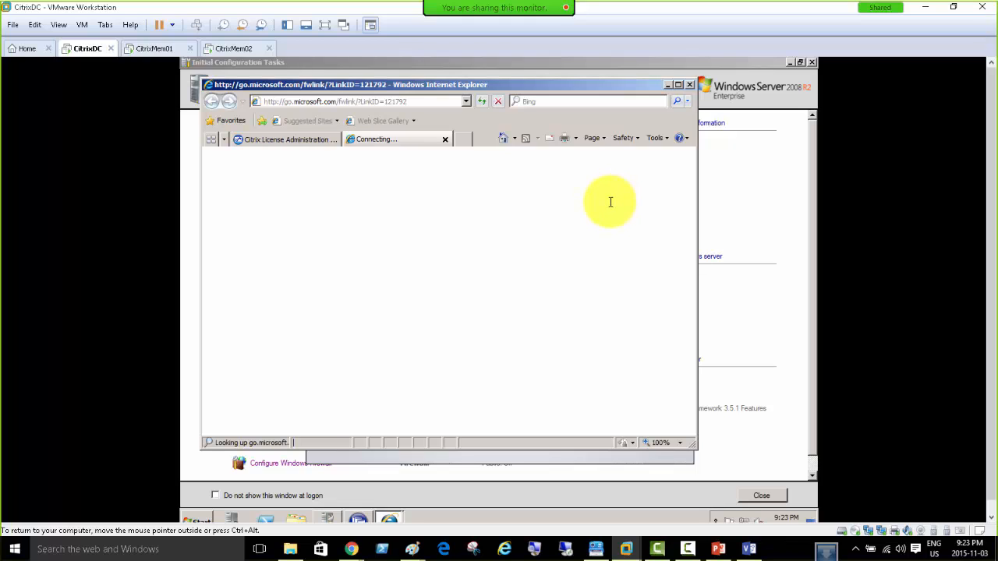
{"action": "left_click", "coordinate": [284, 141]}
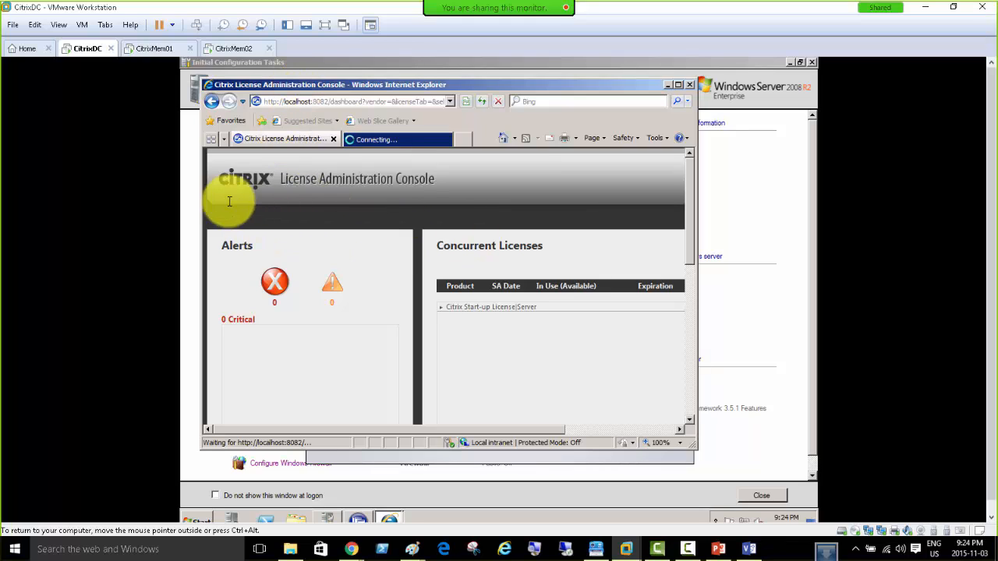
{"action": "double_click", "coordinate": [423, 84]}
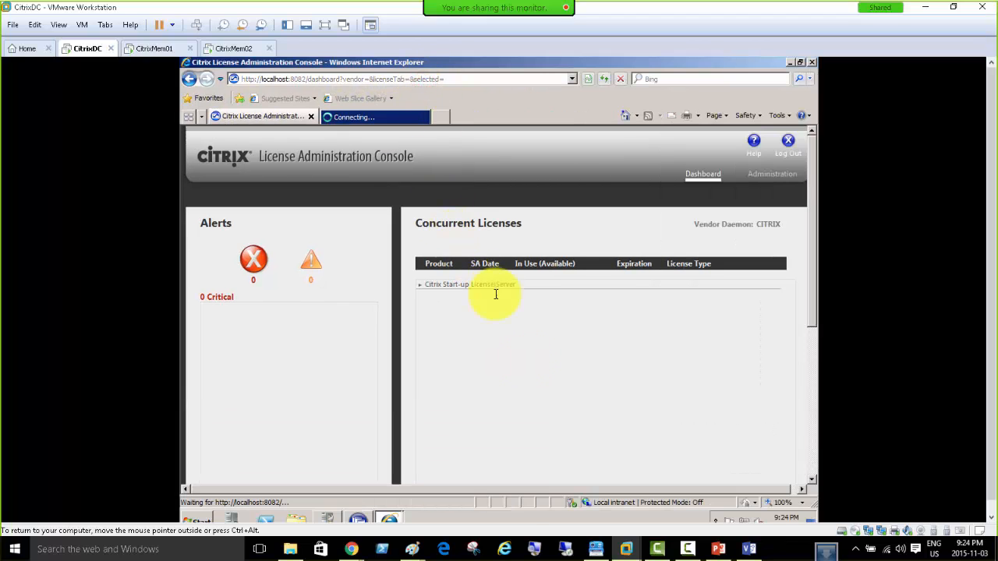
{"action": "left_click", "coordinate": [326, 26]}
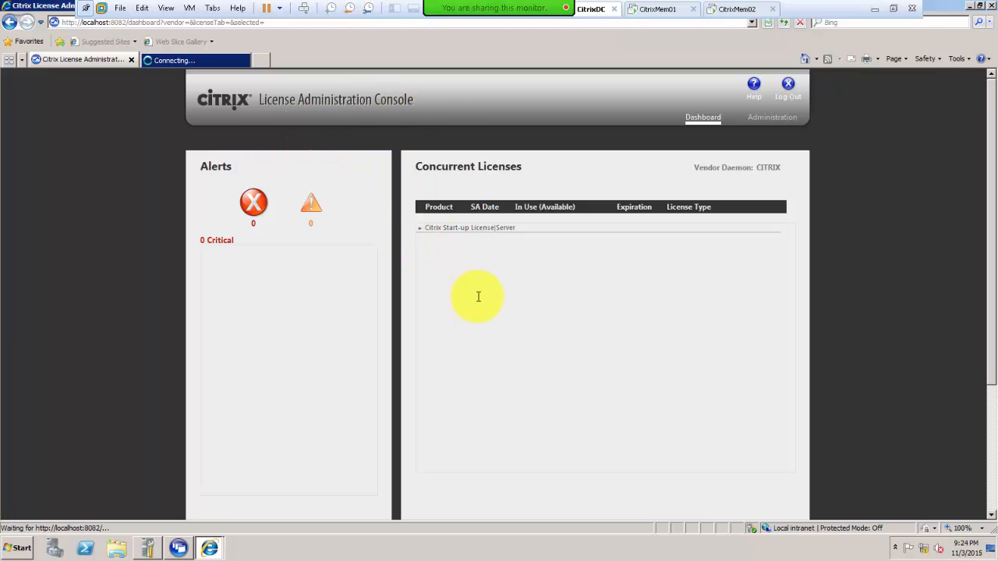
Log on to the Administration area with the admin credentials and let IE remember the password.
{"action": "left_click", "coordinate": [771, 116]}
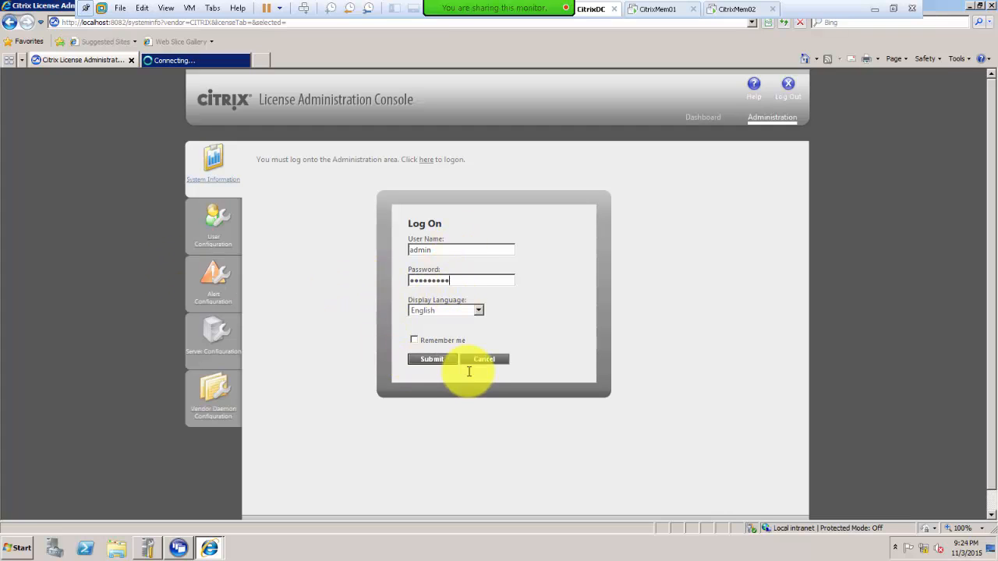
{"action": "left_click", "coordinate": [434, 361]}
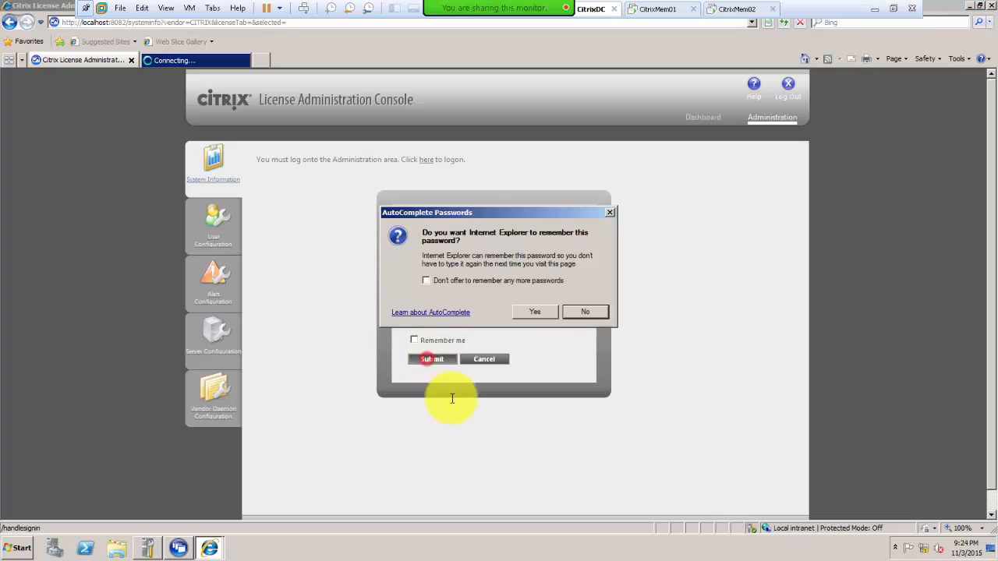
{"action": "left_click", "coordinate": [529, 312]}
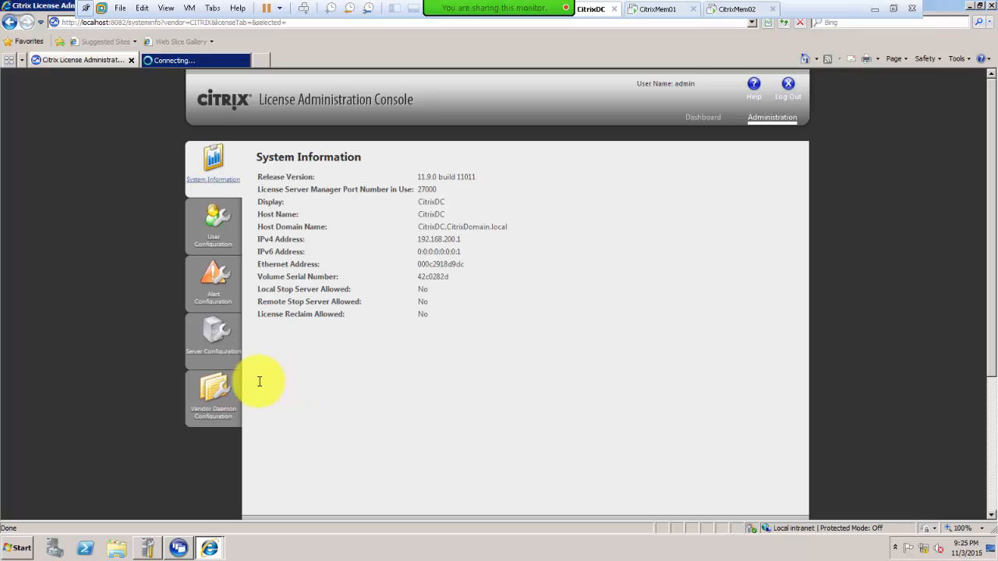
Go to Vendor Daemon Configuration > Import License, then exit VMware full-screen mode.
{"action": "left_click", "coordinate": [213, 397]}
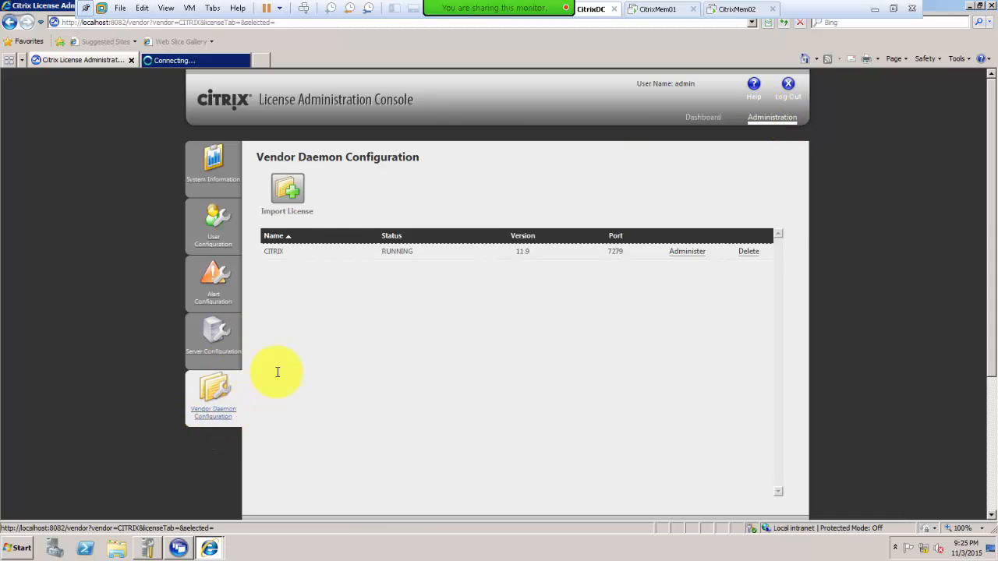
{"action": "left_click", "coordinate": [289, 191]}
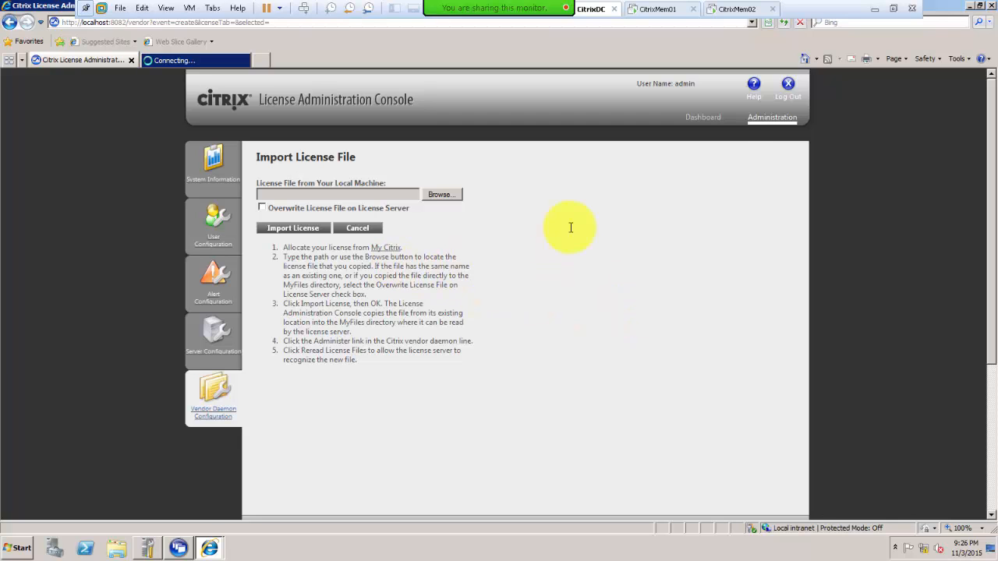
{"action": "left_click", "coordinate": [893, 8]}
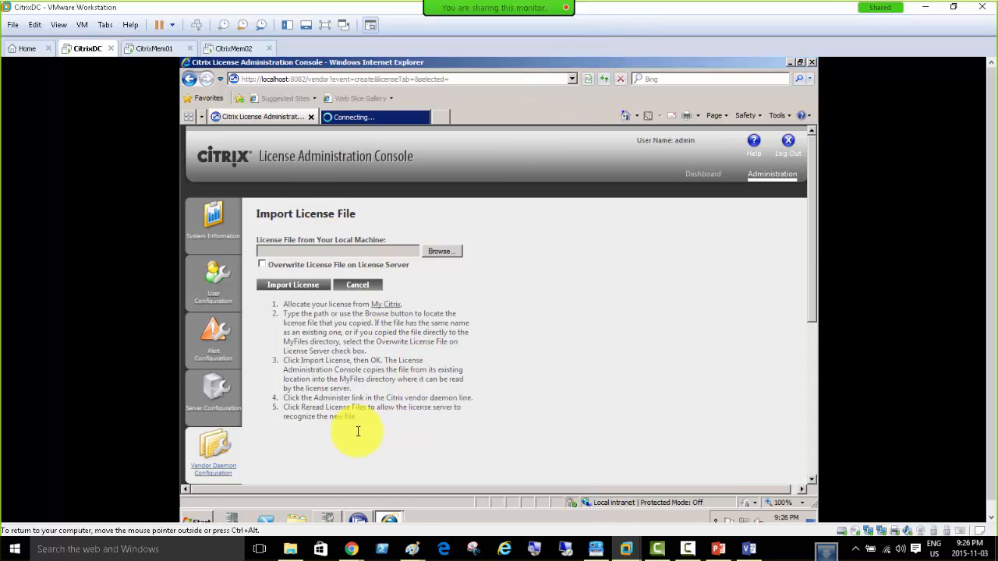
Bring the course forum browser window onscreen maximized and load mycitrix in a new tab.
{"action": "mouse_move", "coordinate": [352, 546]}
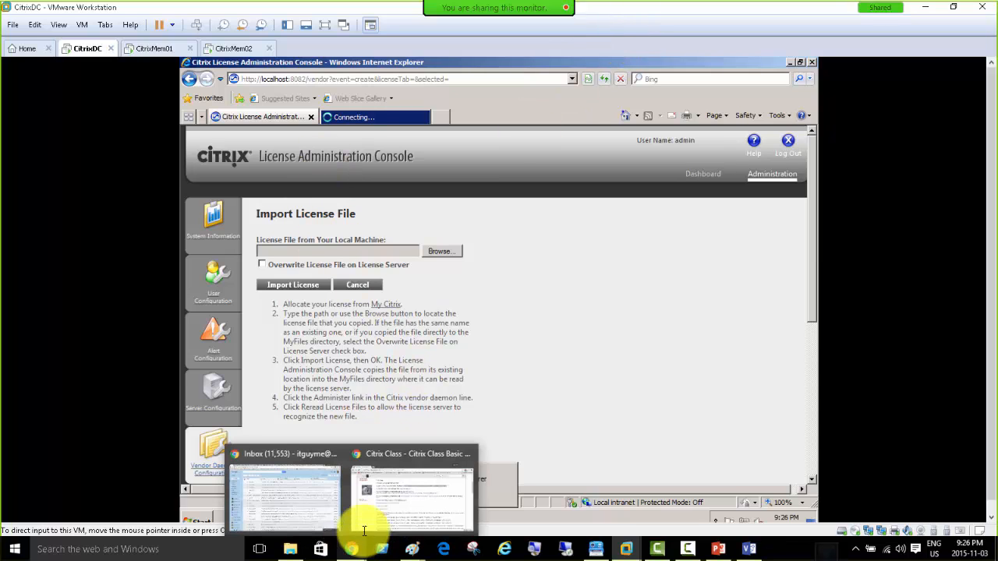
{"action": "left_click", "coordinate": [381, 455]}
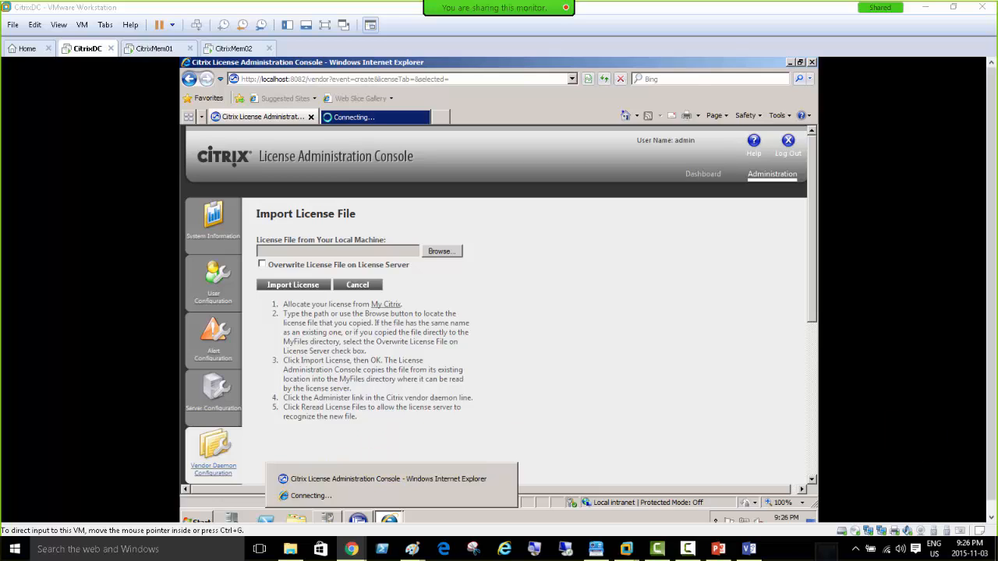
{"action": "left_click_drag", "start_coordinate": [986, 107], "coordinate": [56, 62]}
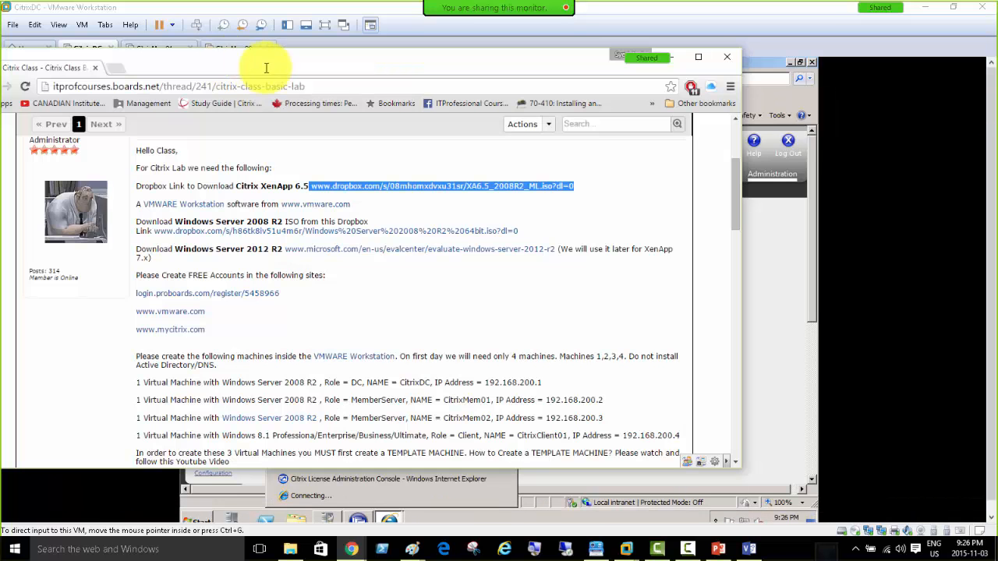
{"action": "double_click", "coordinate": [288, 66]}
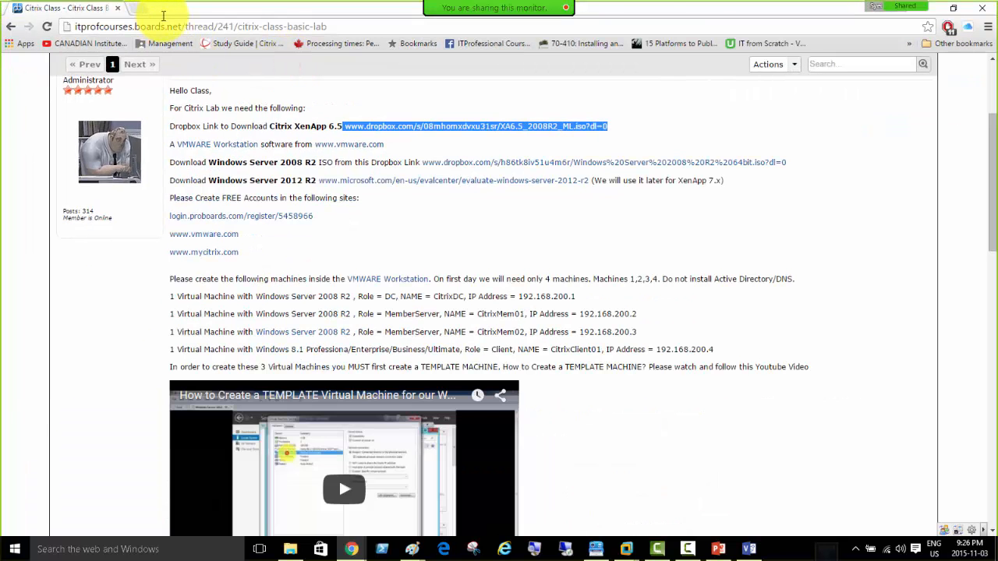
{"action": "left_click", "coordinate": [138, 10]}
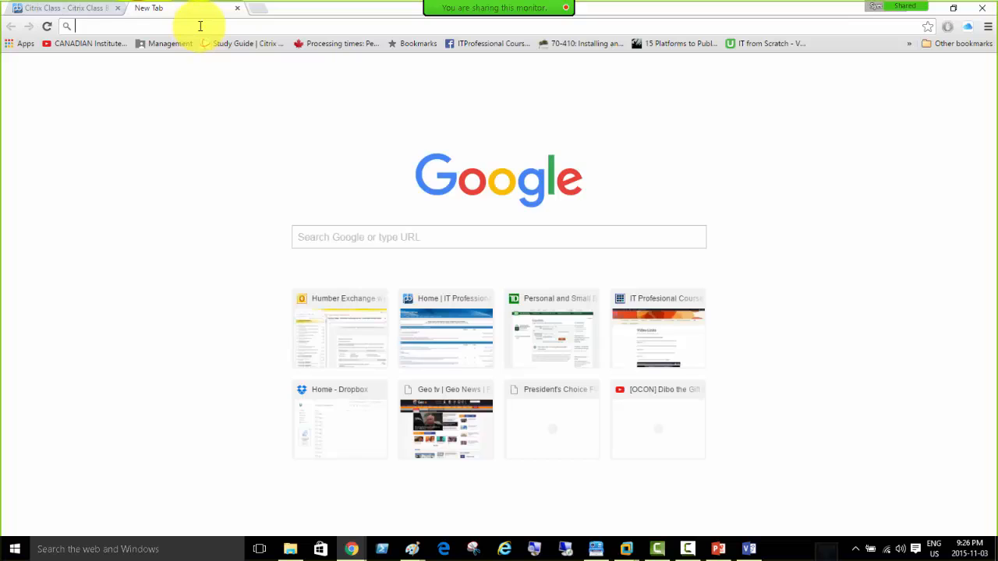
{"action": "type", "text": "mycitr"}
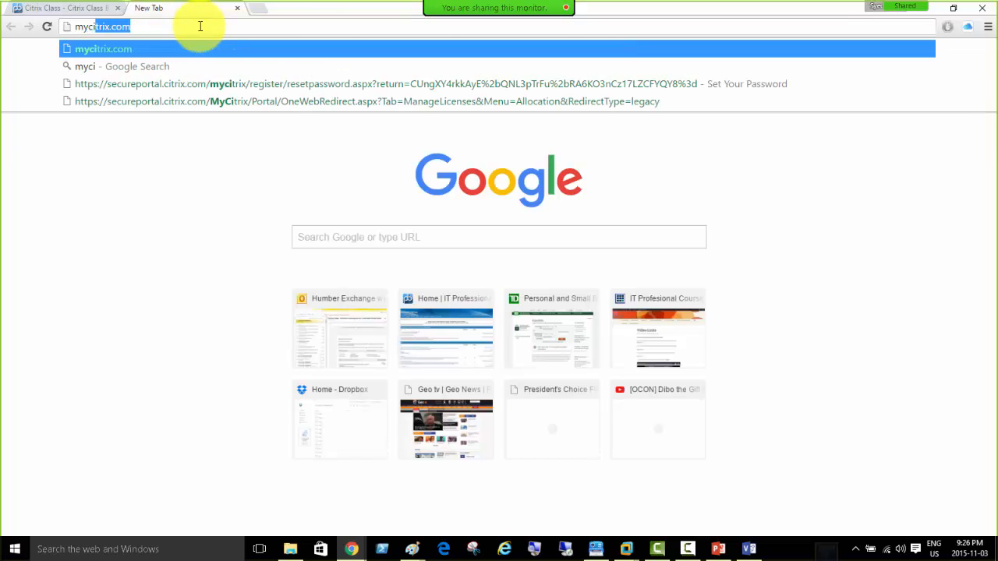
{"action": "type", "text": "ix"}
{"action": "key", "text": "Return"}
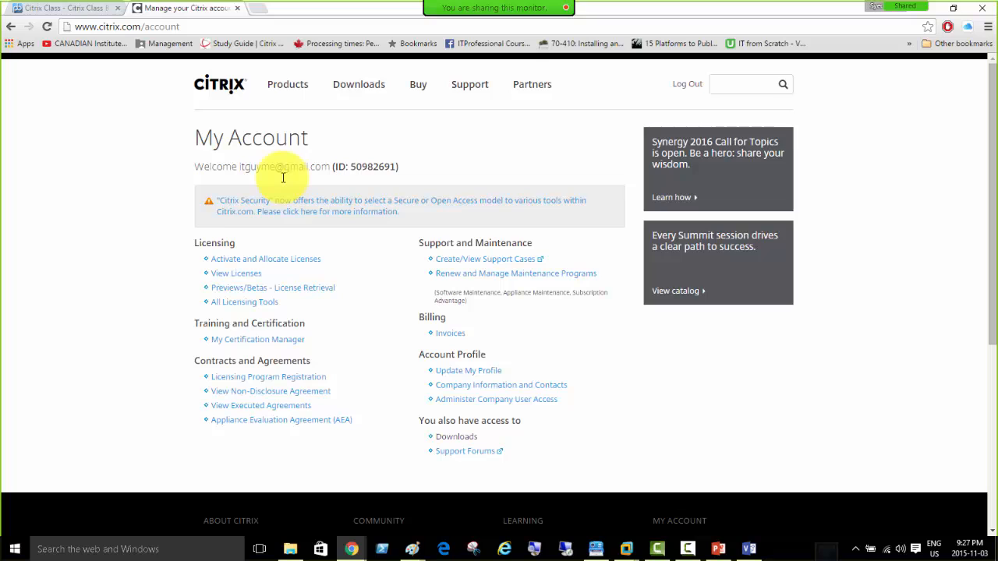
Log out of the Citrix account and sign back in.
{"action": "left_click", "coordinate": [686, 84]}
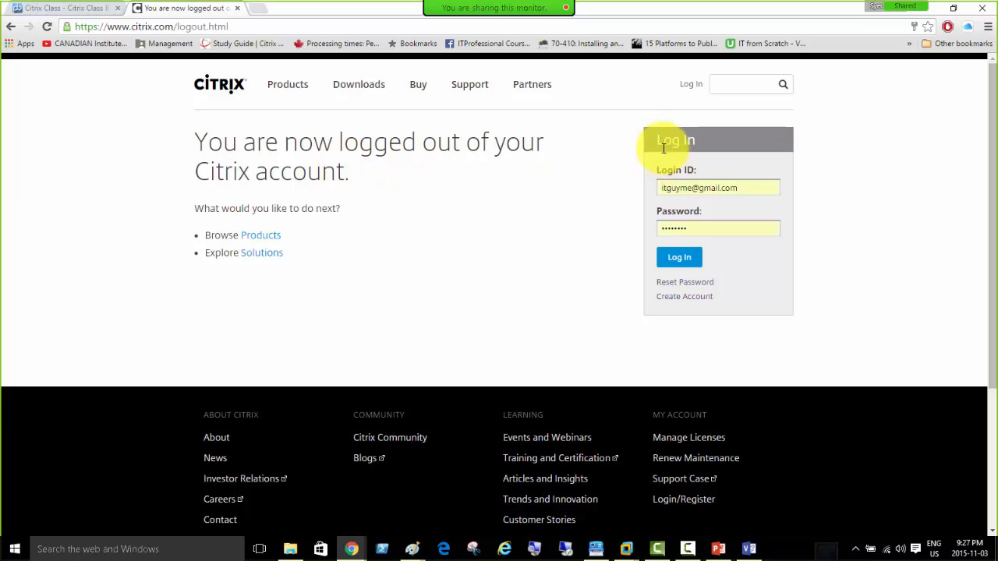
{"action": "left_click", "coordinate": [694, 253]}
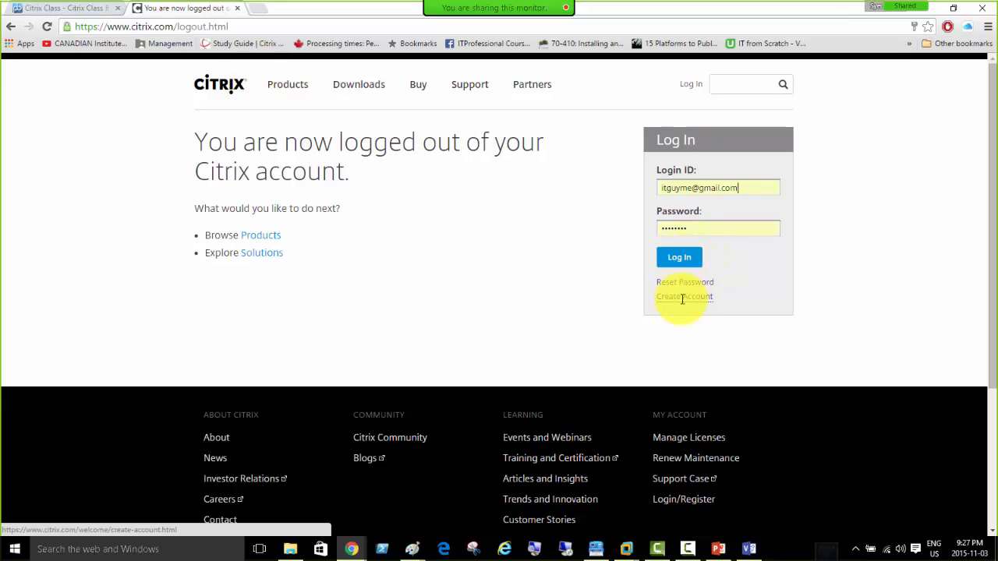
{"action": "left_click", "coordinate": [680, 258]}
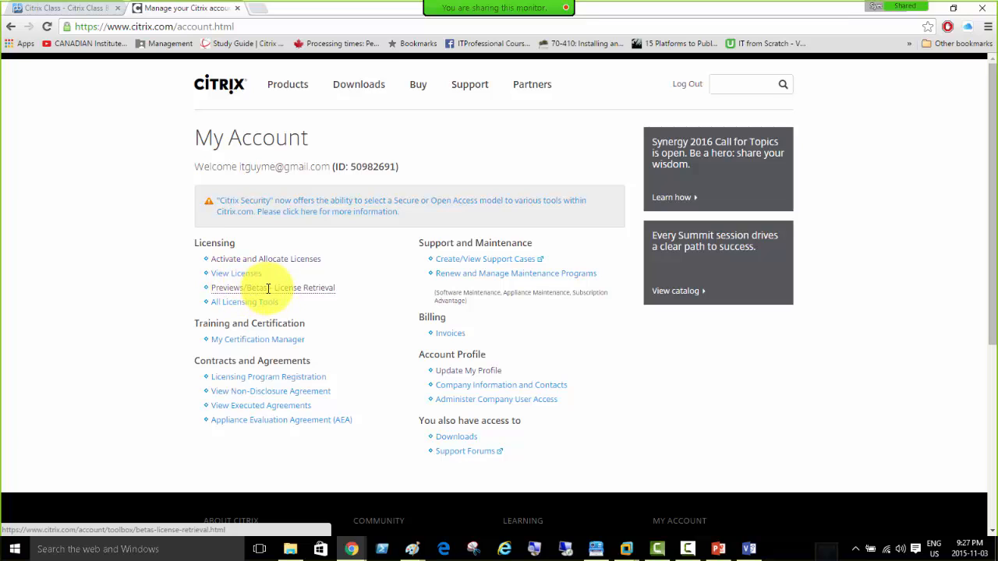
Open Previews/Betas - License Retrieval and highlight the XenDesktop Evaluation product name.
{"action": "left_click", "coordinate": [282, 288]}
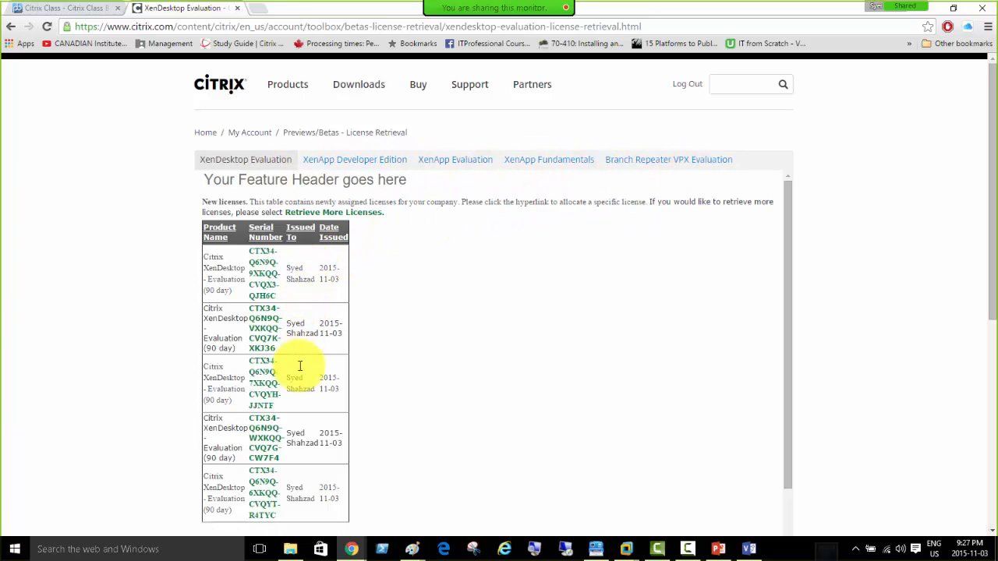
{"action": "double_click", "coordinate": [224, 279]}
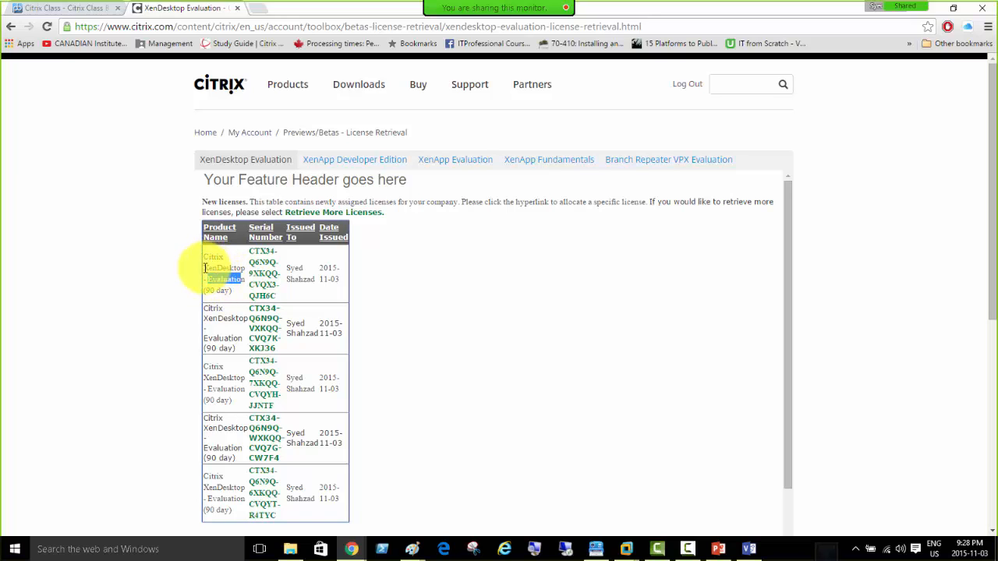
{"action": "double_click", "coordinate": [224, 267]}
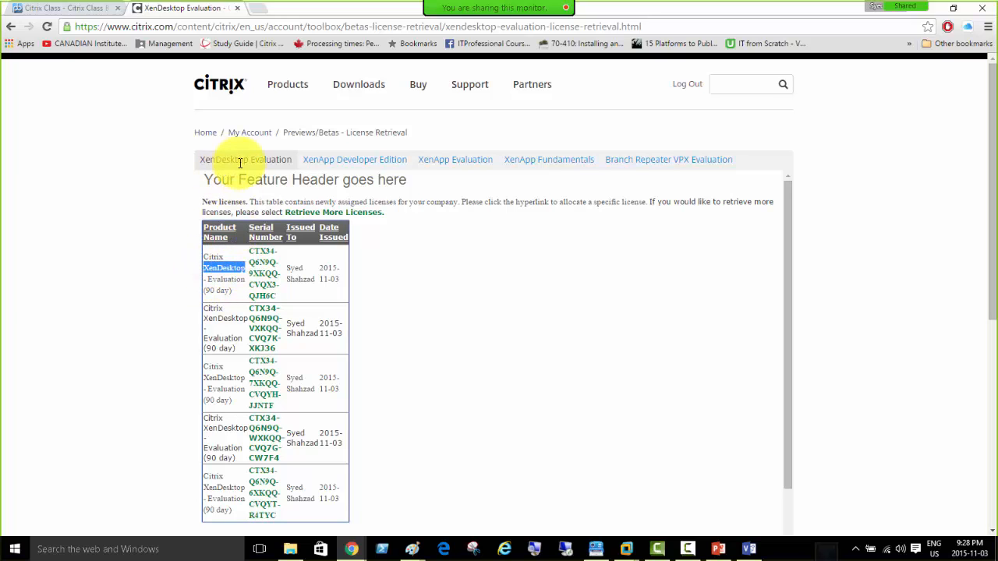
Show the XenApp Evaluation licenses, highlighting the first license's recipient and the Citrix XenApp product name.
{"action": "left_click", "coordinate": [451, 160]}
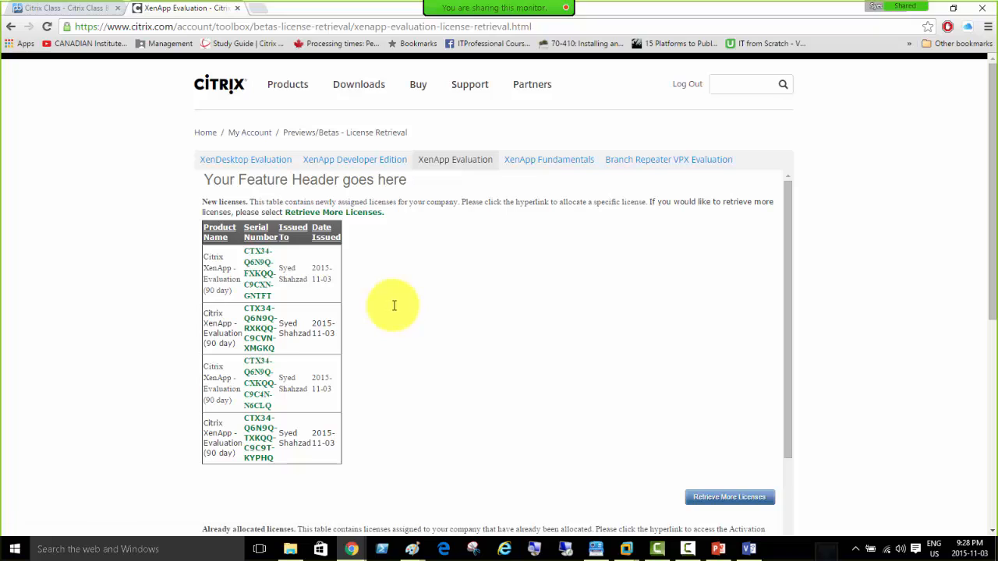
{"action": "left_click", "coordinate": [287, 269]}
{"action": "left_click_drag", "start_coordinate": [290, 269], "coordinate": [331, 280]}
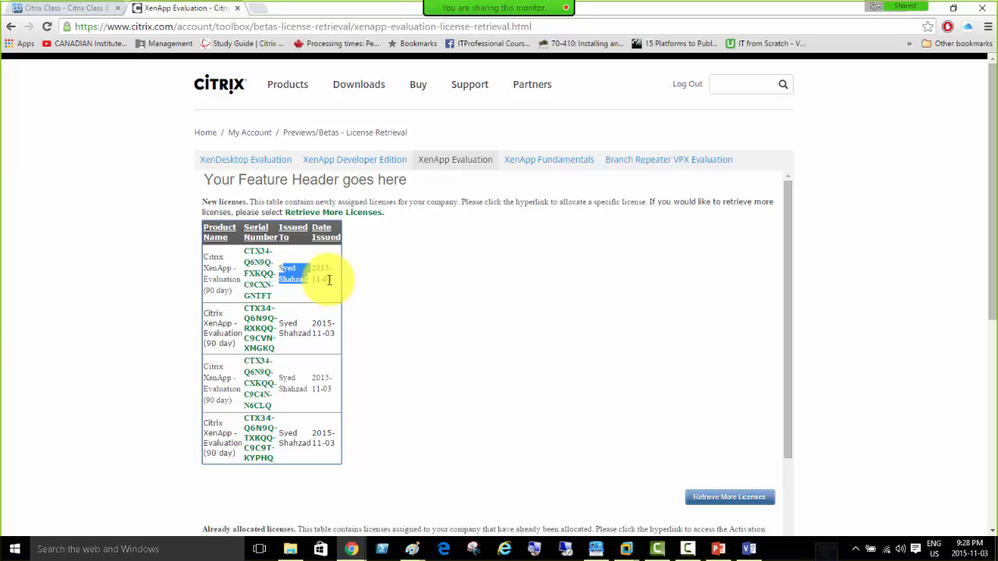
{"action": "left_click", "coordinate": [376, 301]}
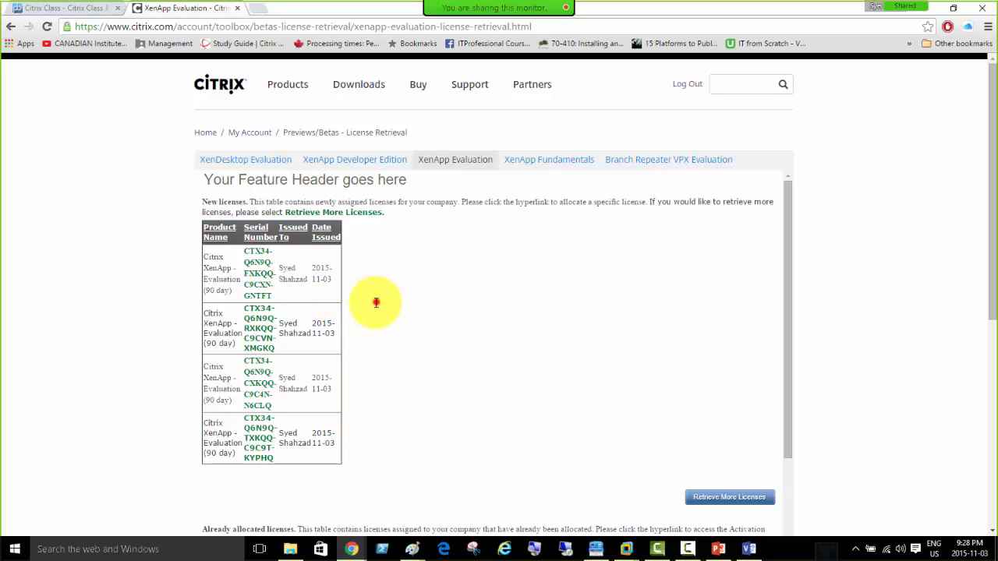
{"action": "left_click_drag", "start_coordinate": [206, 257], "coordinate": [232, 349]}
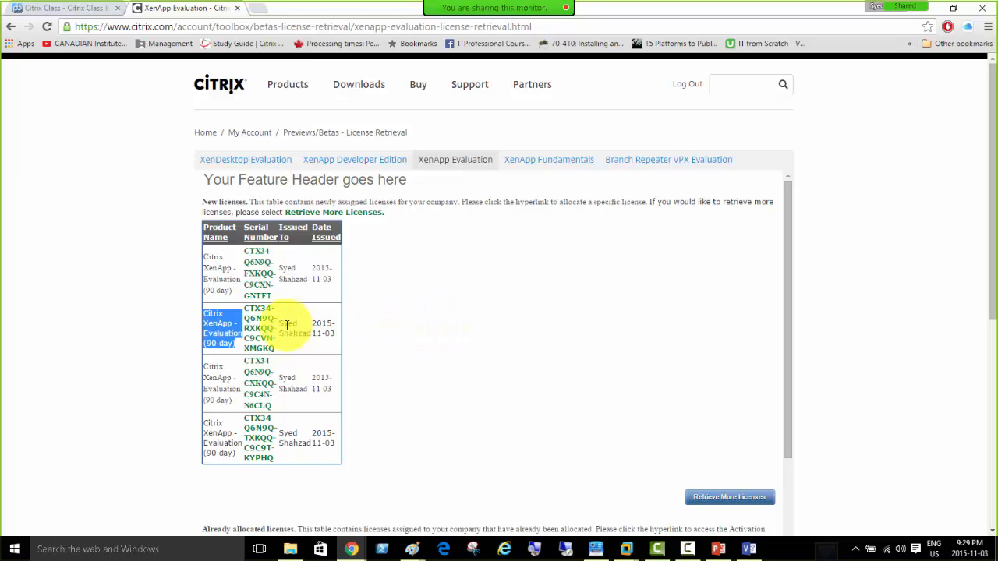
Start allocating the first XenApp evaluation license, then switch to the CitrixDC VM.
{"action": "left_click", "coordinate": [257, 274]}
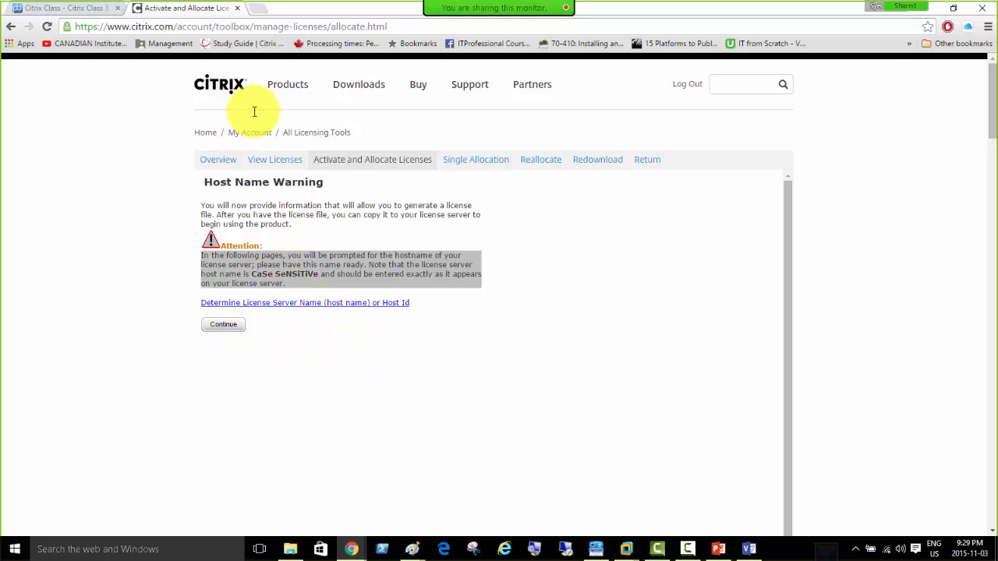
{"action": "mouse_move", "coordinate": [624, 536]}
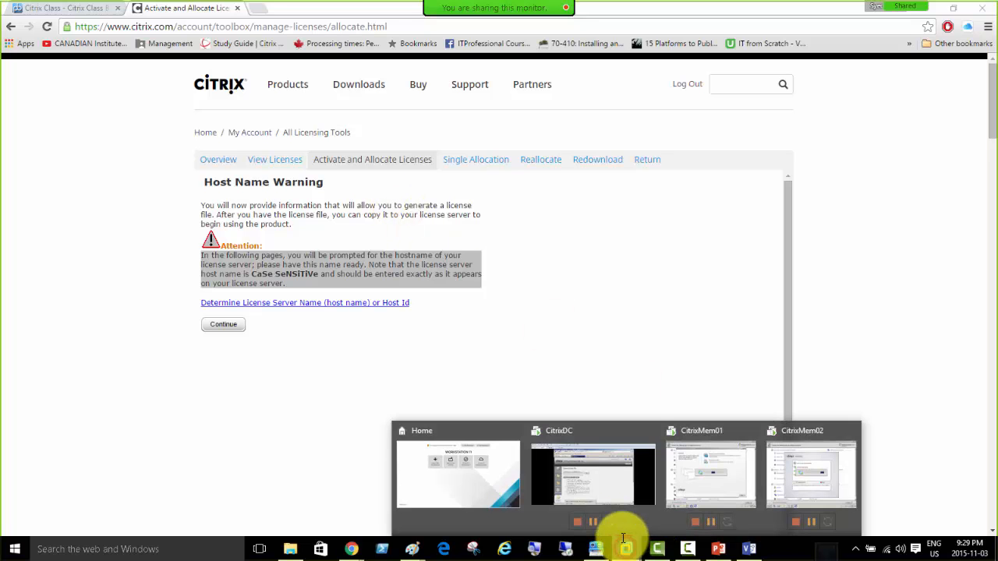
{"action": "left_click", "coordinate": [563, 430]}
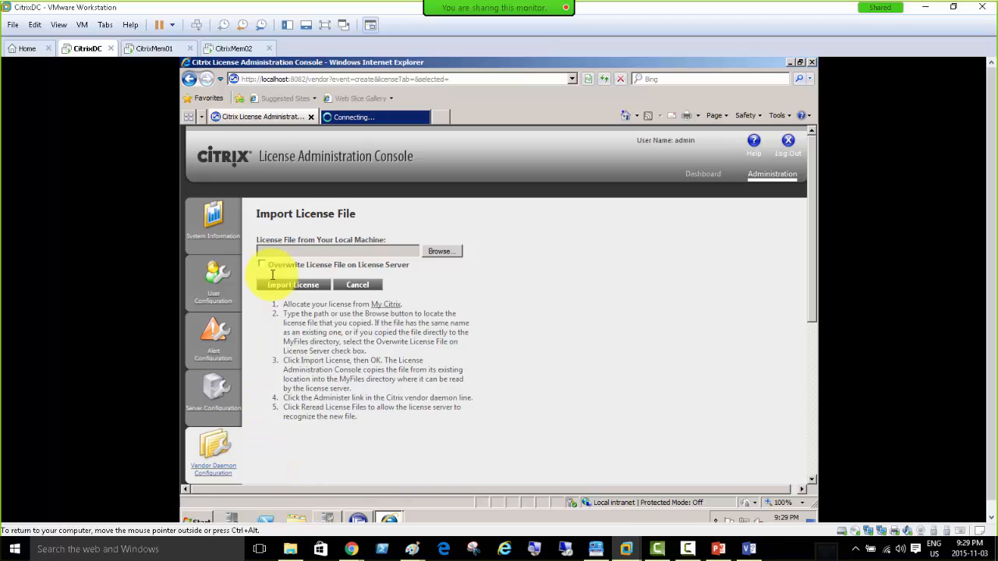
Run hostname in a Command Prompt on the CitrixDC guest.
{"action": "left_click", "coordinate": [196, 520]}
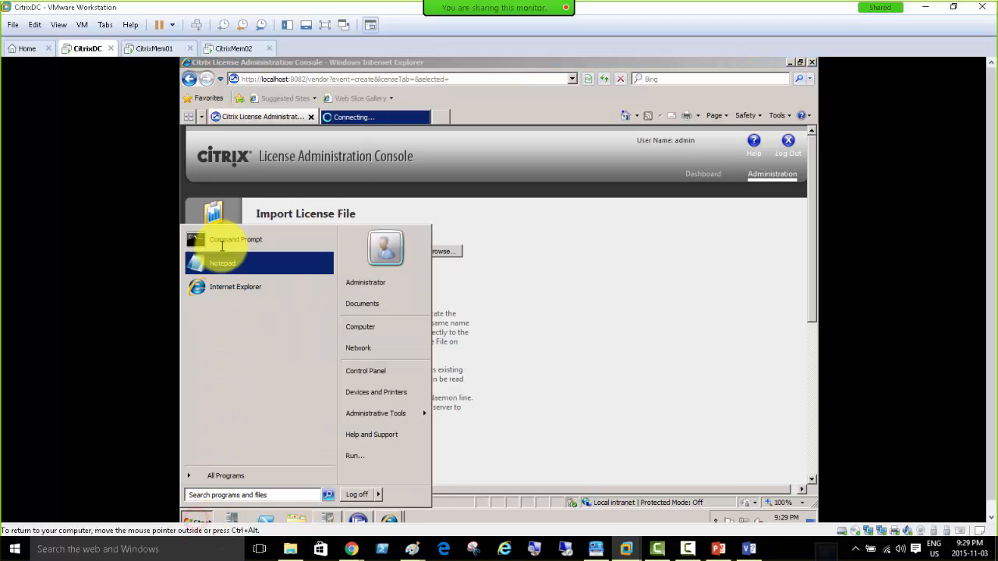
{"action": "left_click", "coordinate": [221, 240]}
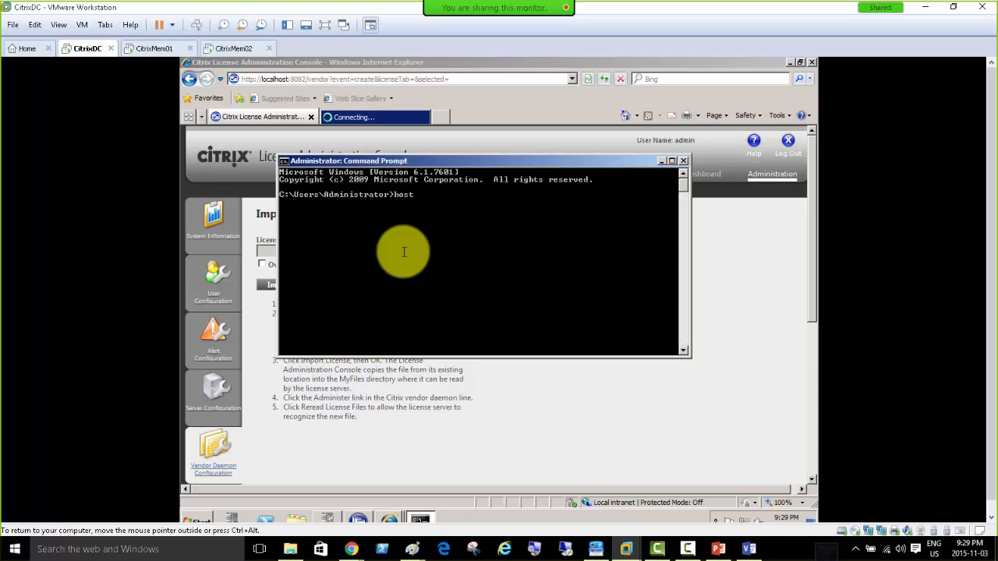
{"action": "type", "text": "hostname"}
{"action": "key", "text": "Return"}
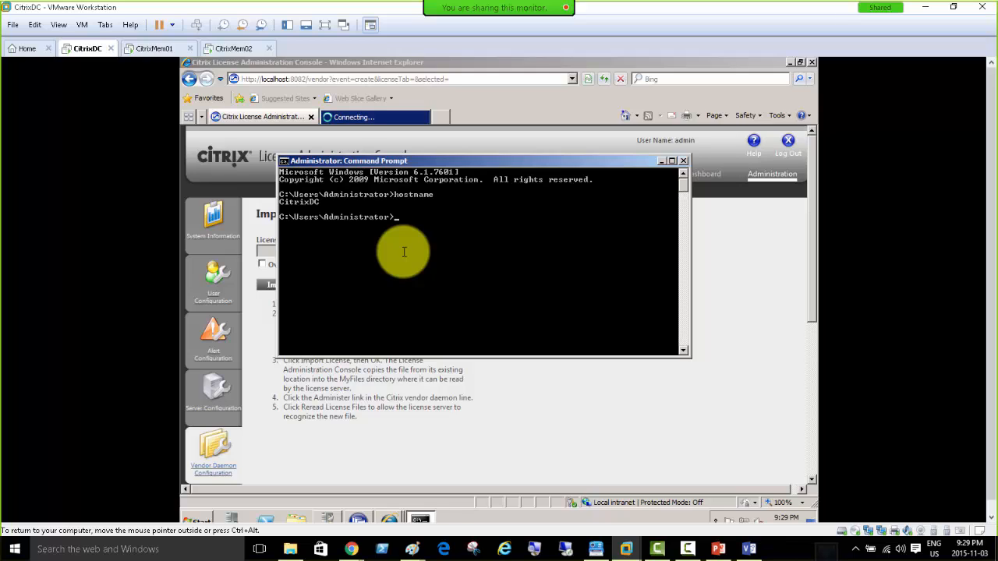
Mark and copy the returned host name CitrixDC from the console.
{"action": "right_click", "coordinate": [331, 208]}
{"action": "left_click", "coordinate": [346, 211]}
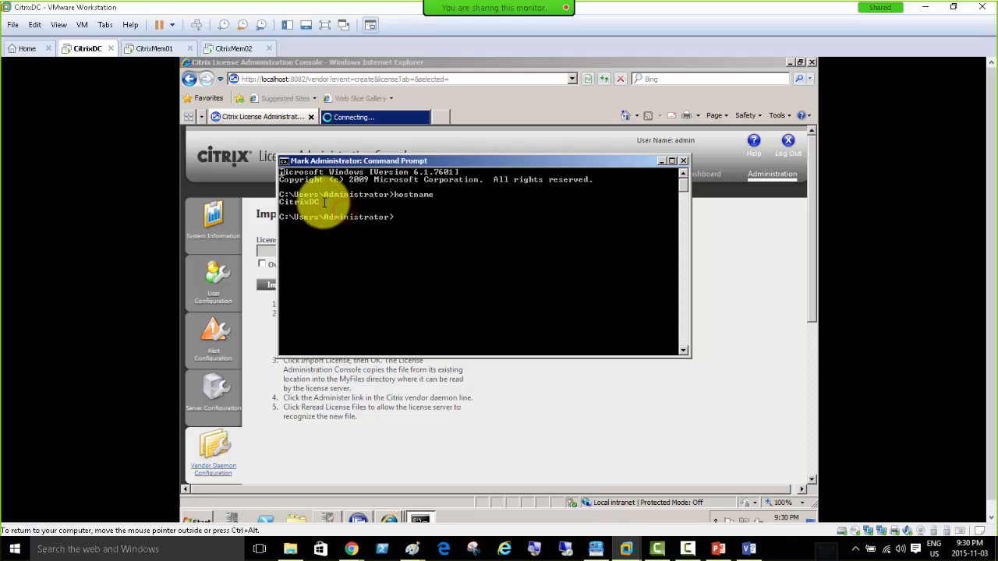
{"action": "mouse_move", "coordinate": [280, 202]}
{"action": "left_mouse_down"}
{"action": "mouse_move", "coordinate": [316, 202]}
{"action": "mouse_move", "coordinate": [279, 202]}
{"action": "left_mouse_up"}
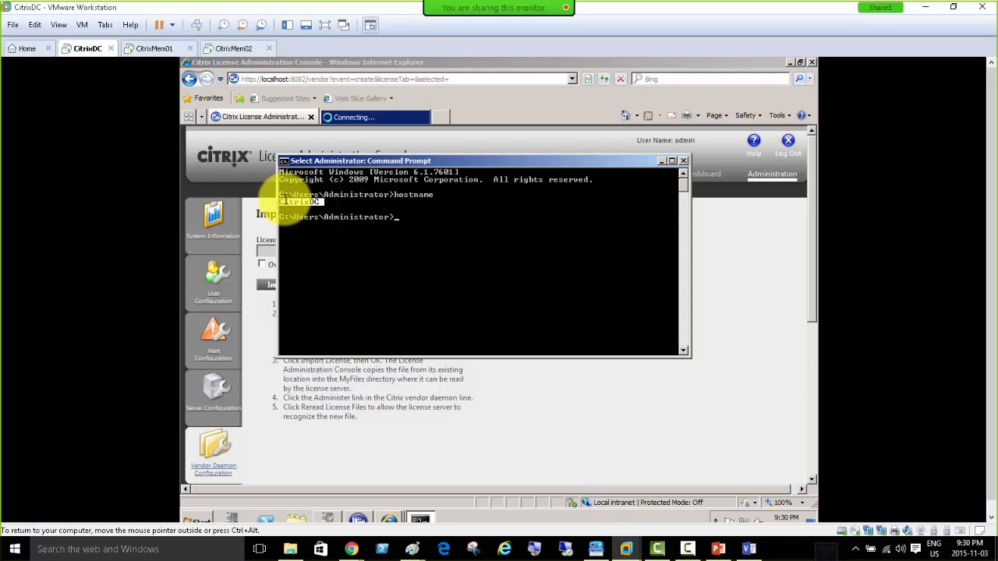
{"action": "left_click", "coordinate": [317, 202]}
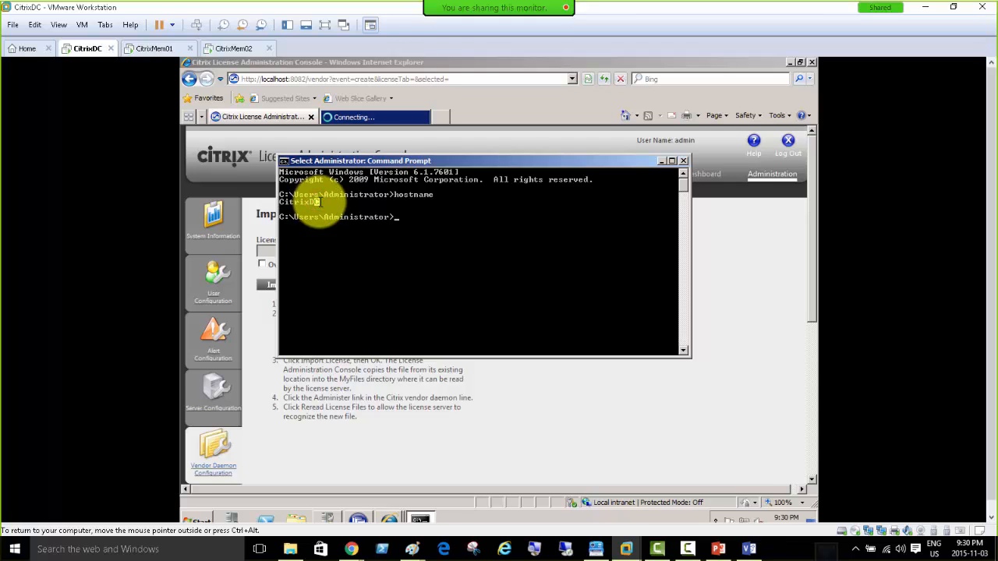
{"action": "left_click_drag", "start_coordinate": [320, 202], "coordinate": [300, 207]}
{"action": "right_click", "coordinate": [301, 202]}
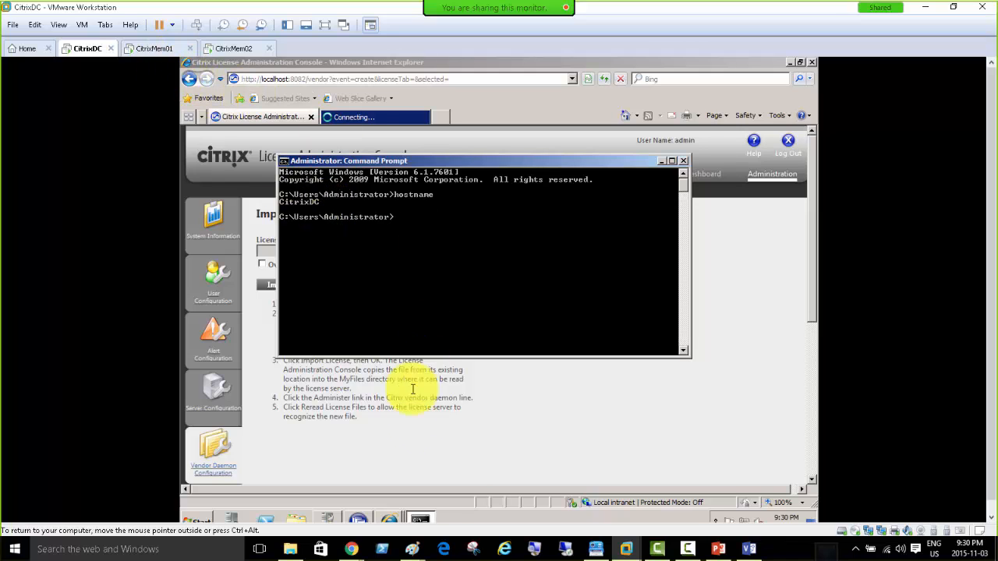
Back on the license allocation page, read the help on finding the license server name via hostname.
{"action": "mouse_move", "coordinate": [342, 521]}
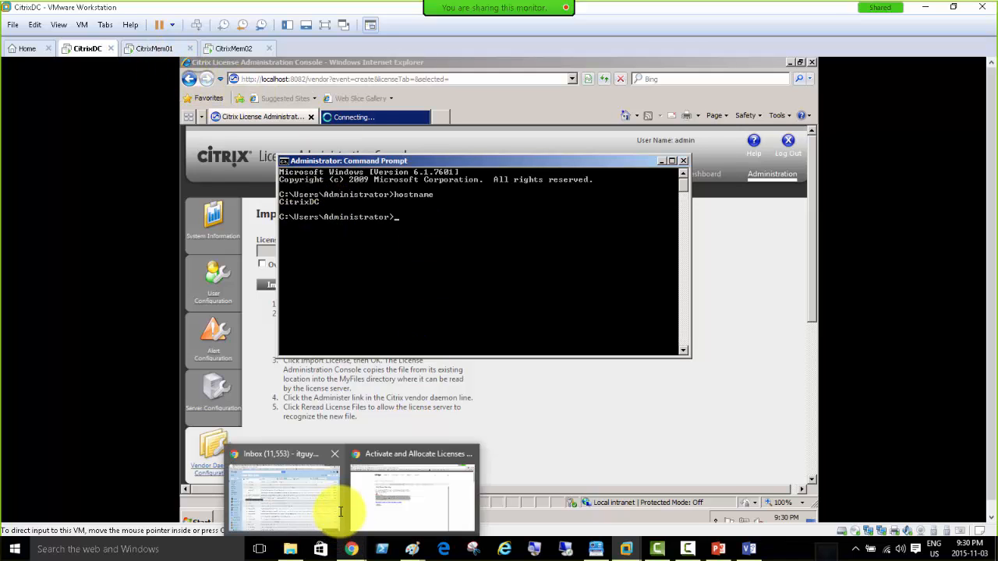
{"action": "left_click", "coordinate": [382, 454]}
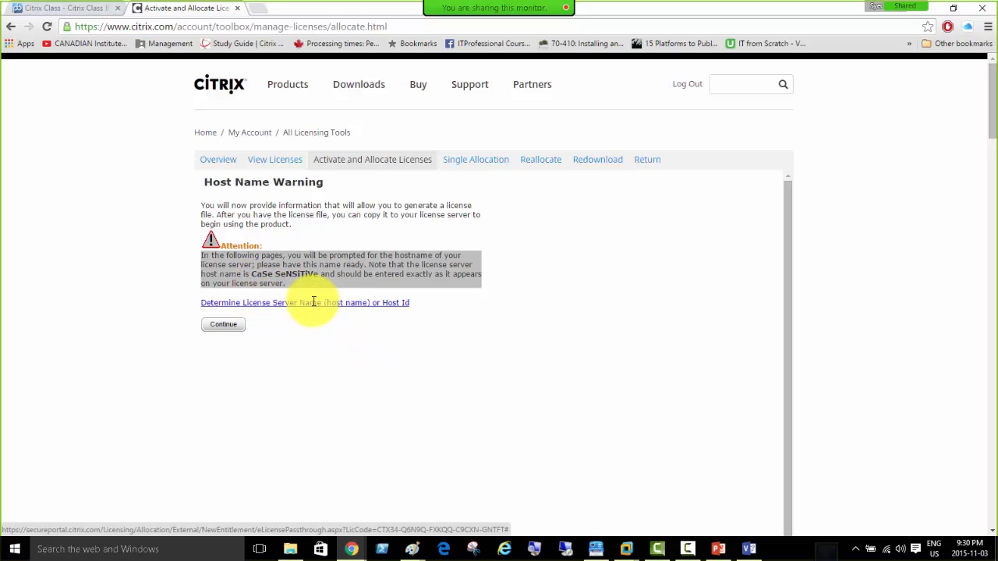
{"action": "left_click", "coordinate": [304, 302]}
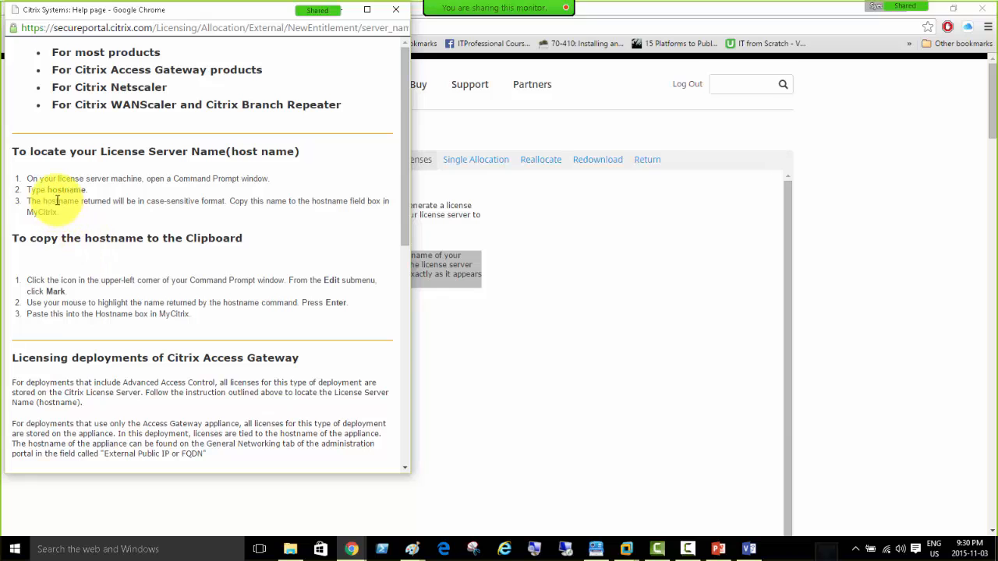
{"action": "left_click_drag", "start_coordinate": [29, 178], "coordinate": [189, 195]}
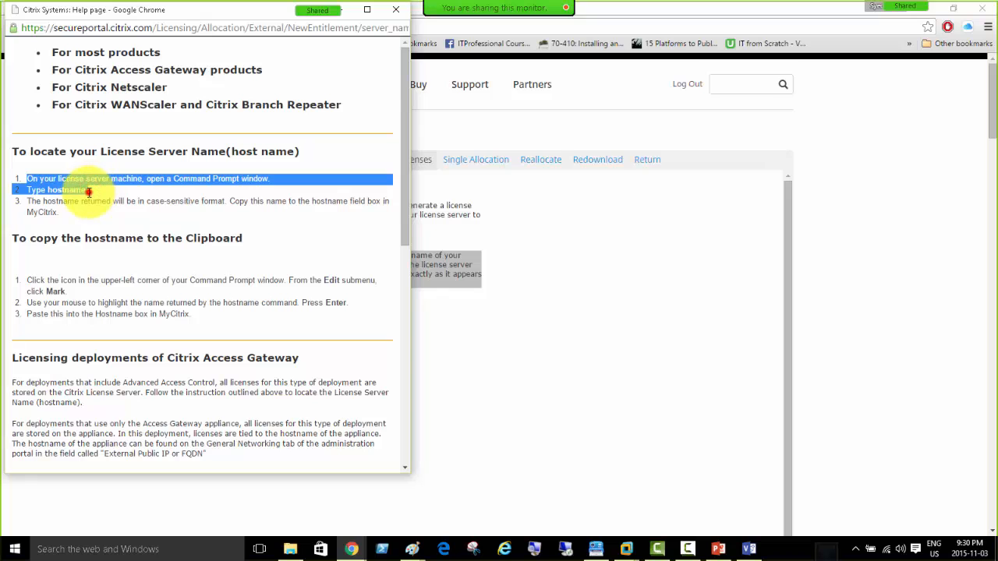
{"action": "left_click", "coordinate": [47, 189]}
{"action": "double_click", "coordinate": [60, 189]}
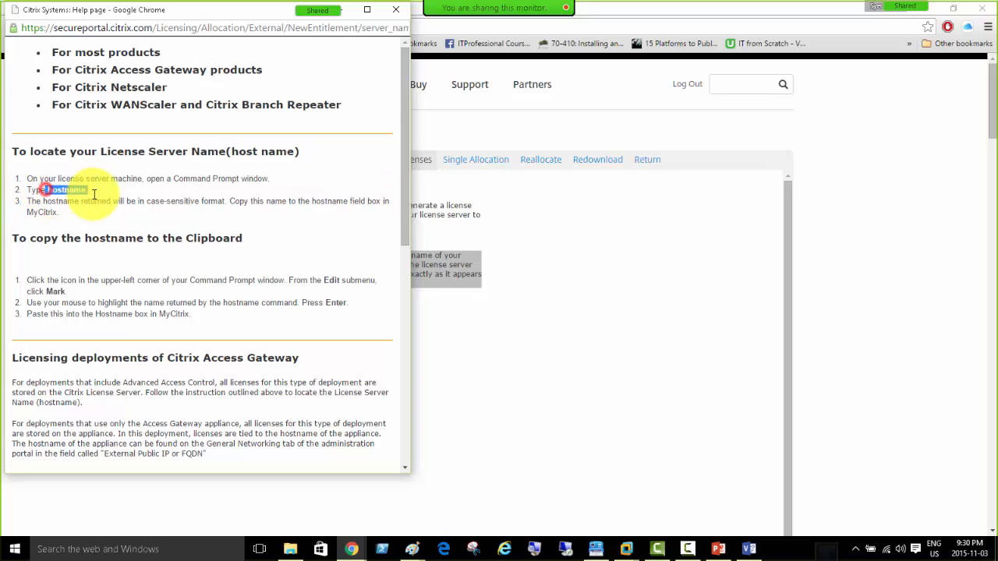
Close the help and note the case-sensitive host name warning.
{"action": "left_click", "coordinate": [394, 10]}
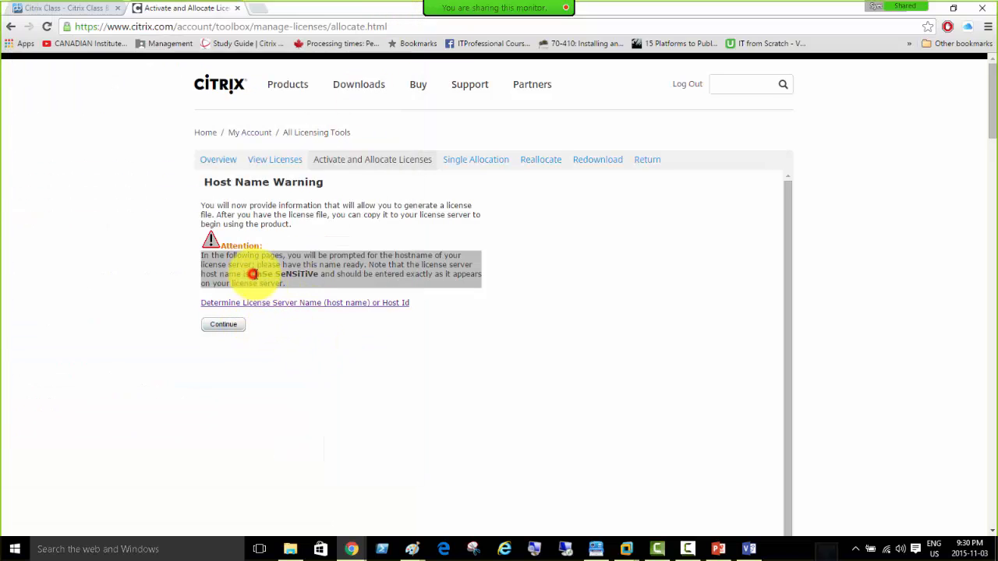
{"action": "left_click_drag", "start_coordinate": [251, 274], "coordinate": [316, 280]}
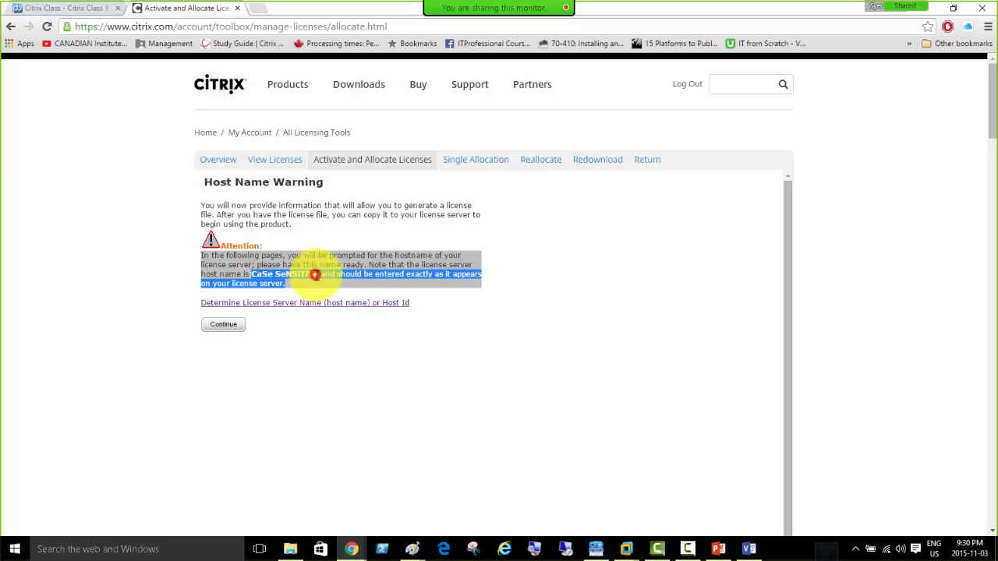
{"action": "left_click", "coordinate": [624, 549]}
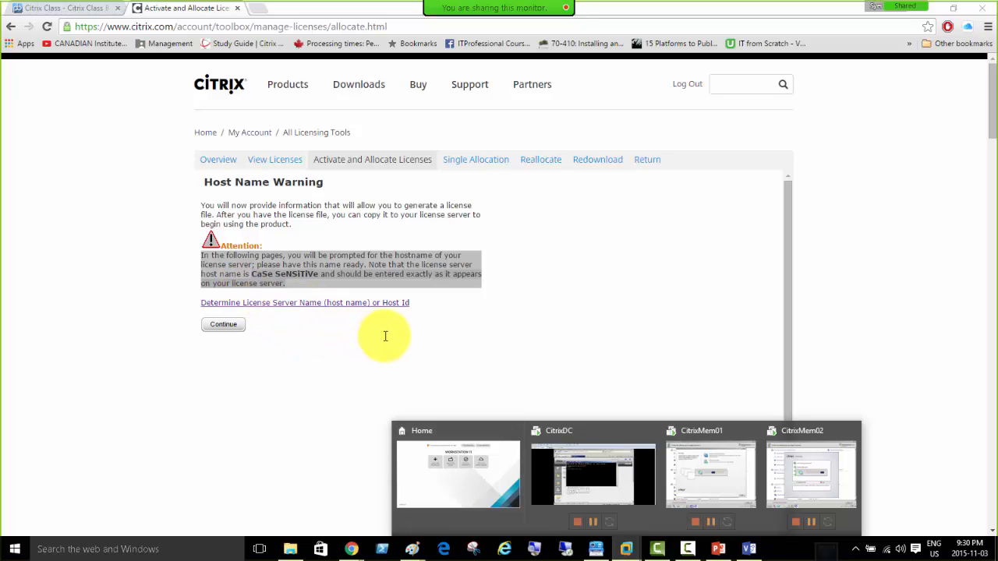
{"action": "left_click", "coordinate": [284, 348]}
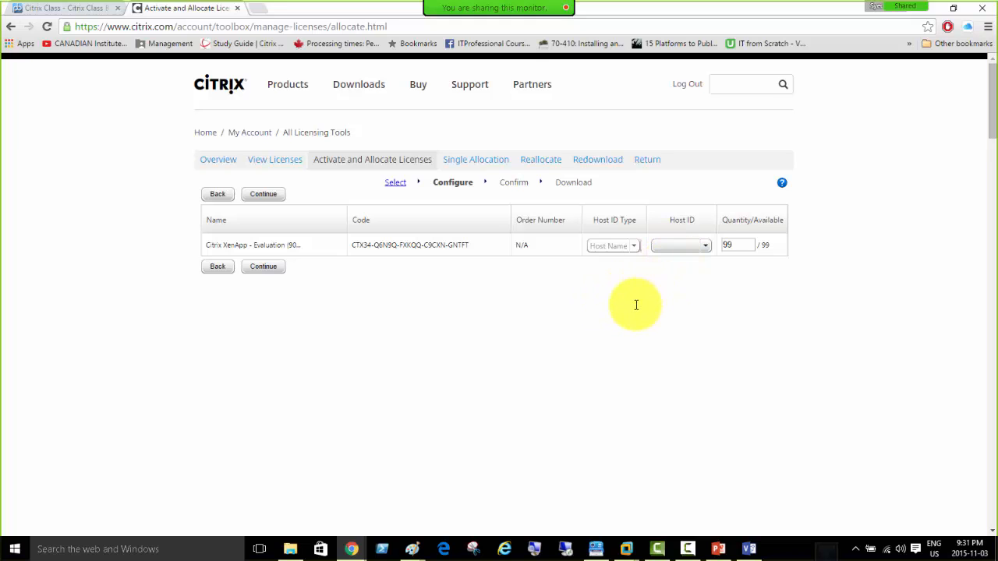
Allocate all 99 XenApp evaluation licenses to host ID CitrixDC and confirm.
{"action": "left_click", "coordinate": [667, 246]}
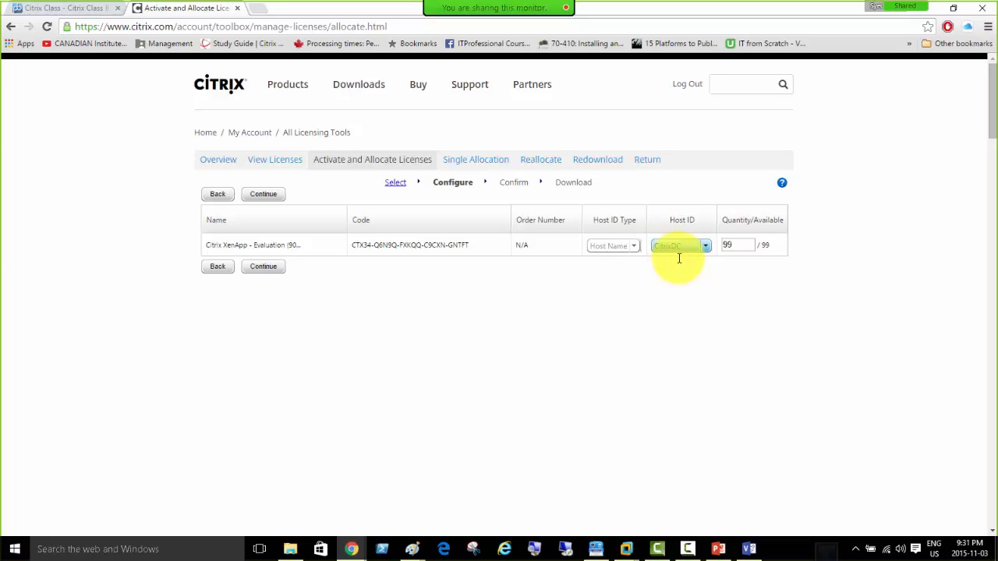
{"action": "left_click", "coordinate": [675, 254]}
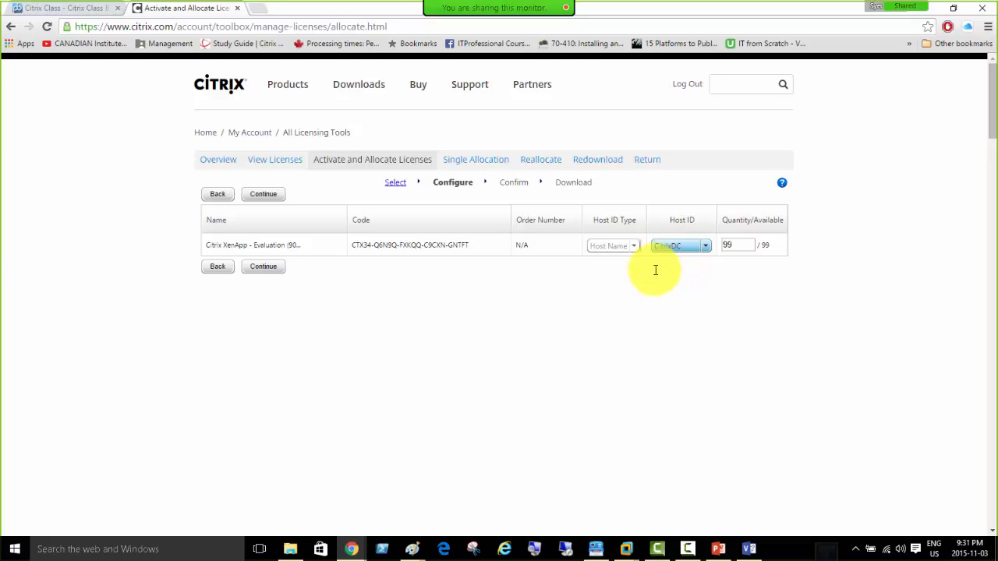
{"action": "left_click", "coordinate": [264, 266]}
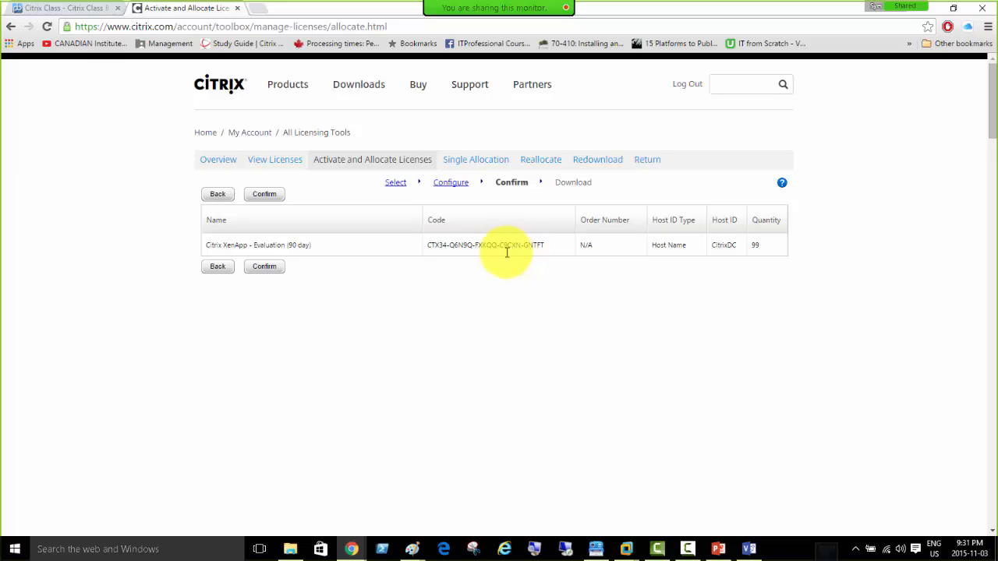
{"action": "left_click", "coordinate": [265, 267]}
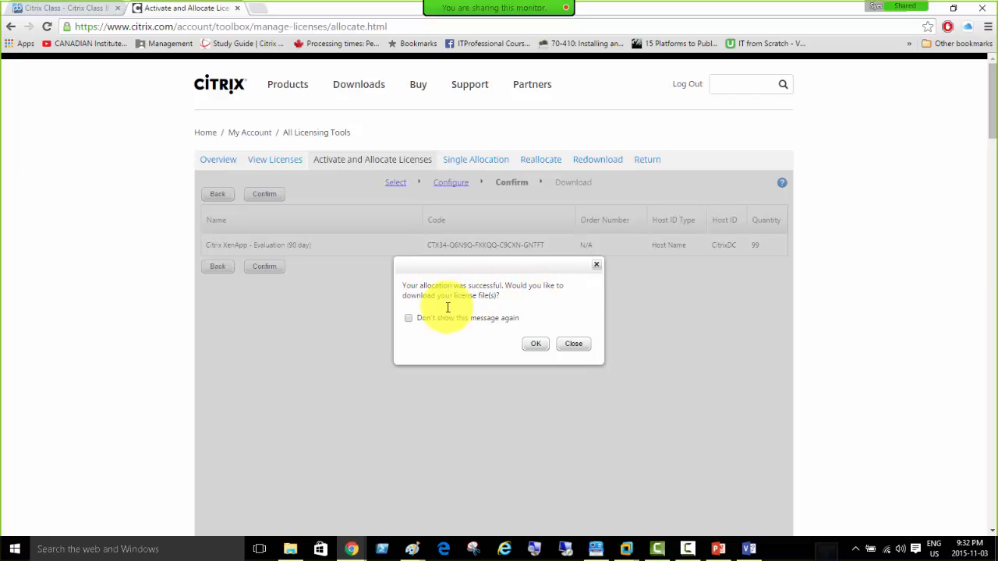
Download the CitrixDC .lic license file and save it in the License_Eval_file-for-Lab-VMs folder.
{"action": "left_click", "coordinate": [535, 343]}
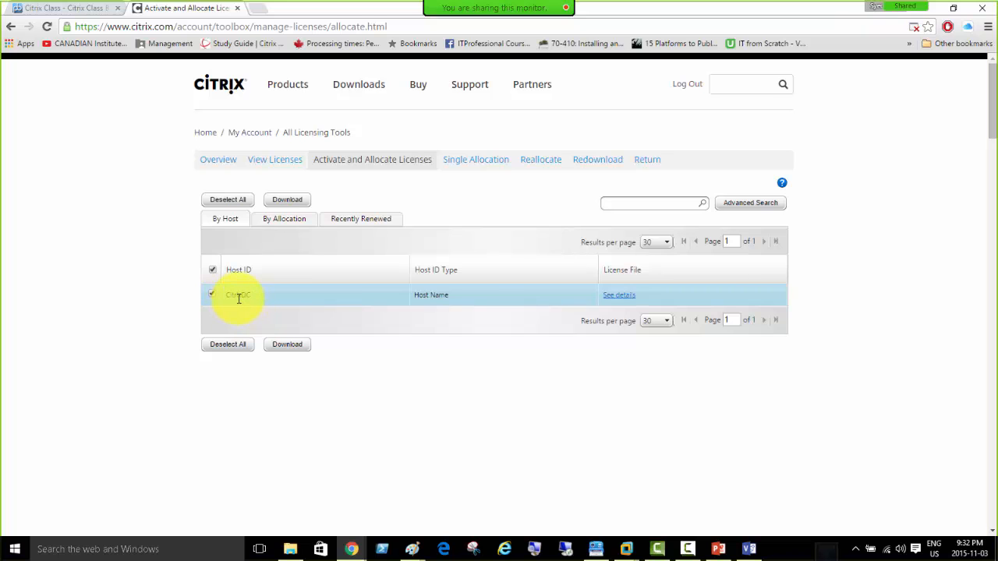
{"action": "left_click", "coordinate": [291, 344]}
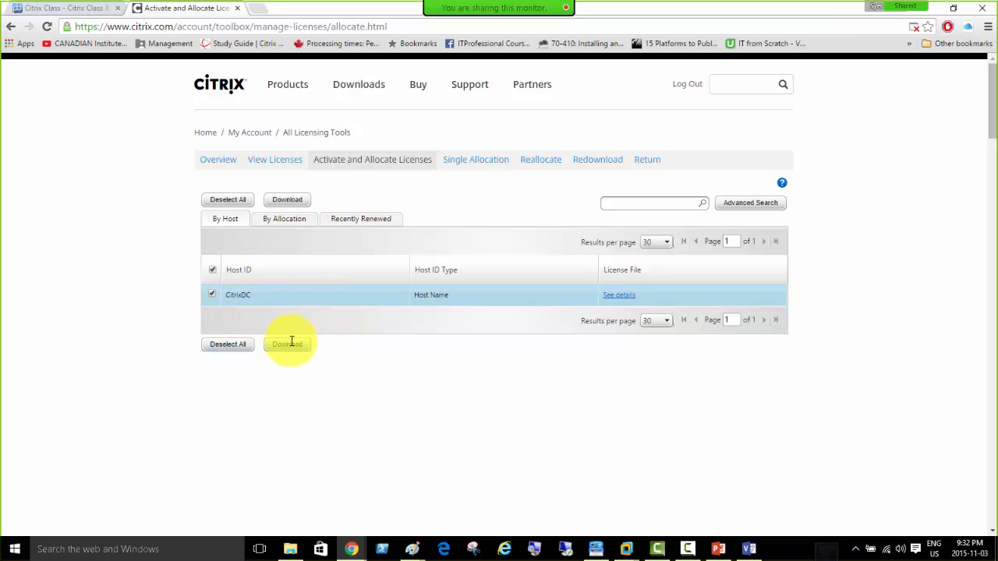
{"action": "left_click", "coordinate": [212, 269]}
{"action": "left_click", "coordinate": [212, 268]}
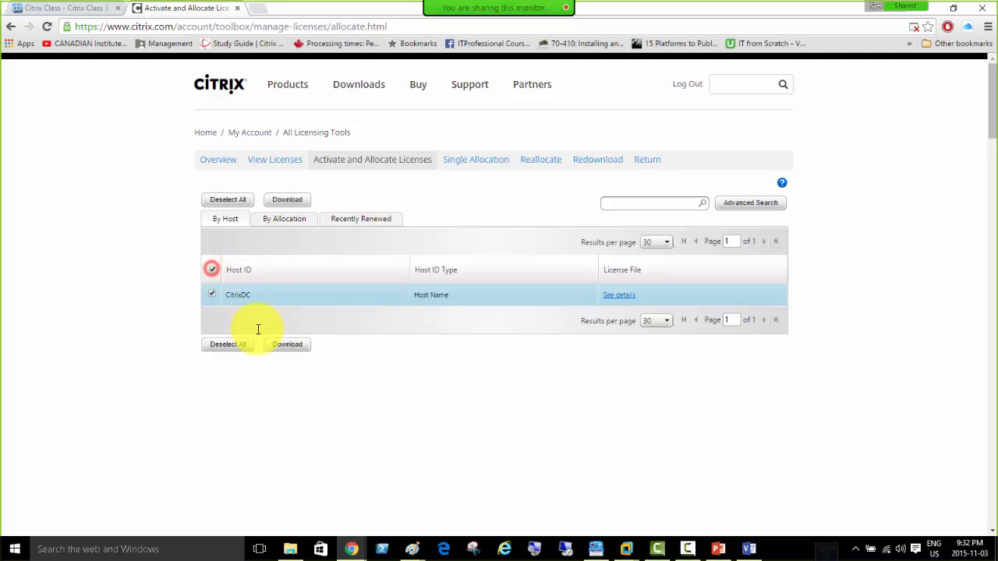
{"action": "left_click", "coordinate": [287, 345]}
{"action": "left_click", "coordinate": [286, 347]}
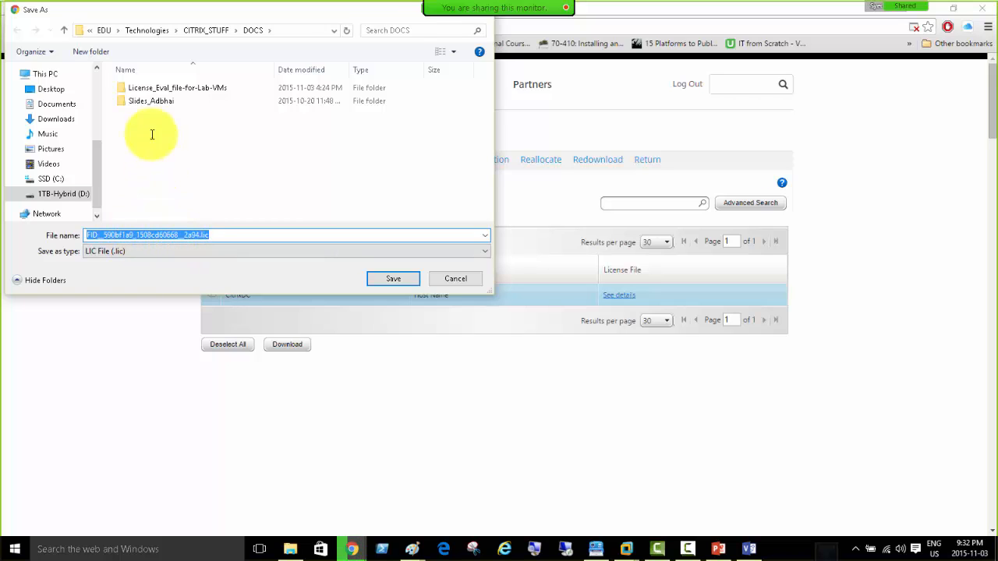
{"action": "double_click", "coordinate": [162, 89]}
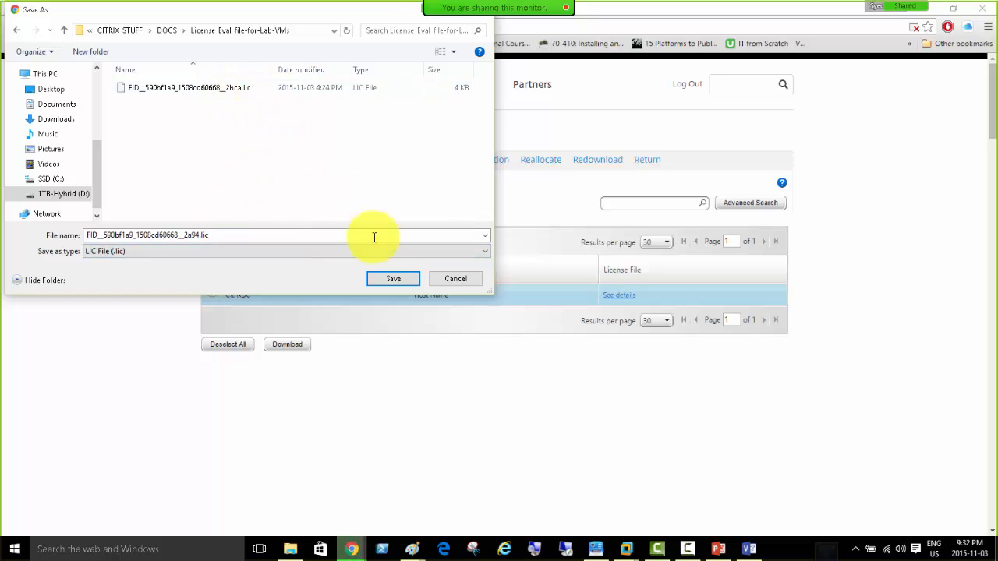
{"action": "left_click", "coordinate": [394, 279]}
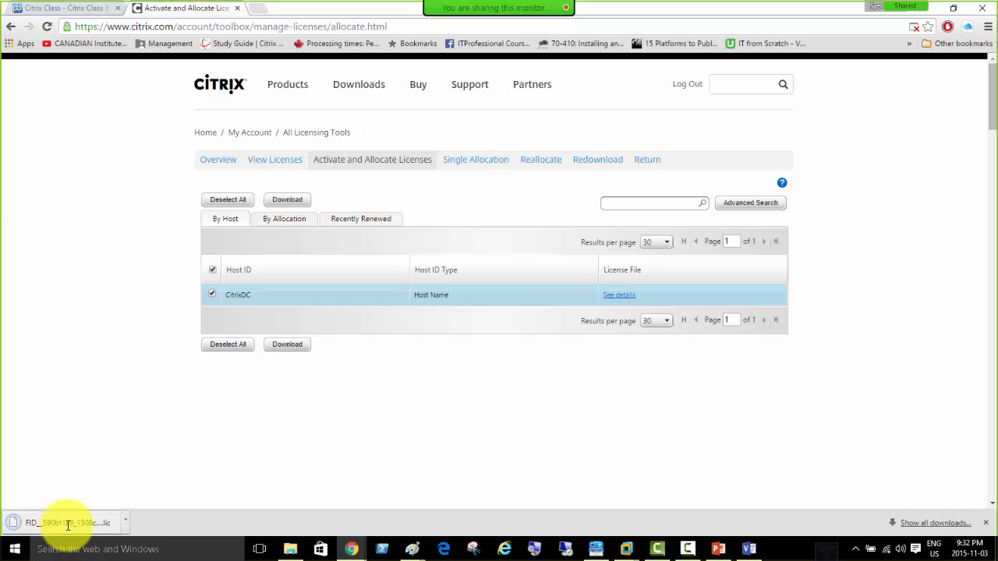
Copy the downloaded .lic file from its folder and switch to the CitrixDC virtual machine.
{"action": "left_click", "coordinate": [125, 524]}
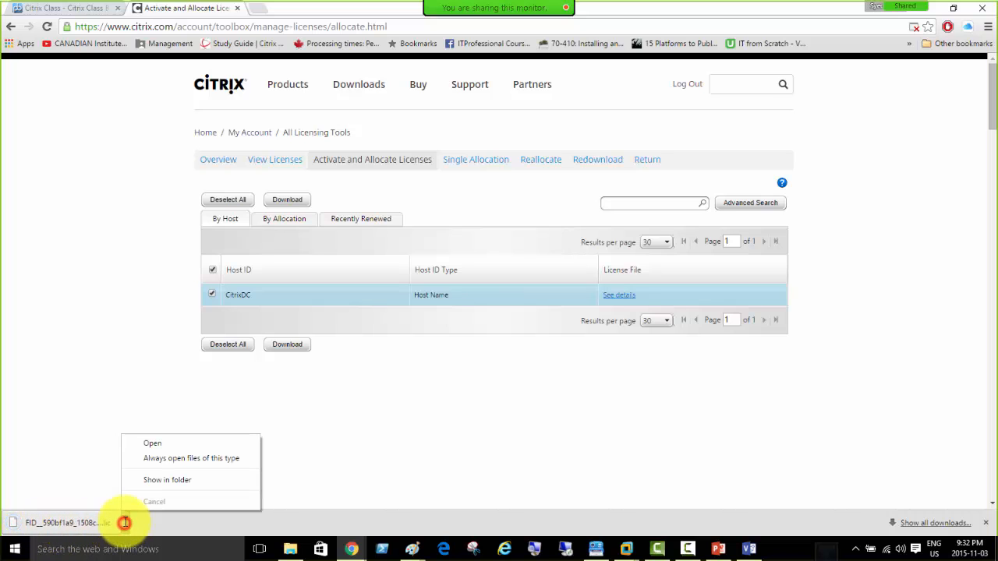
{"action": "left_click", "coordinate": [150, 481]}
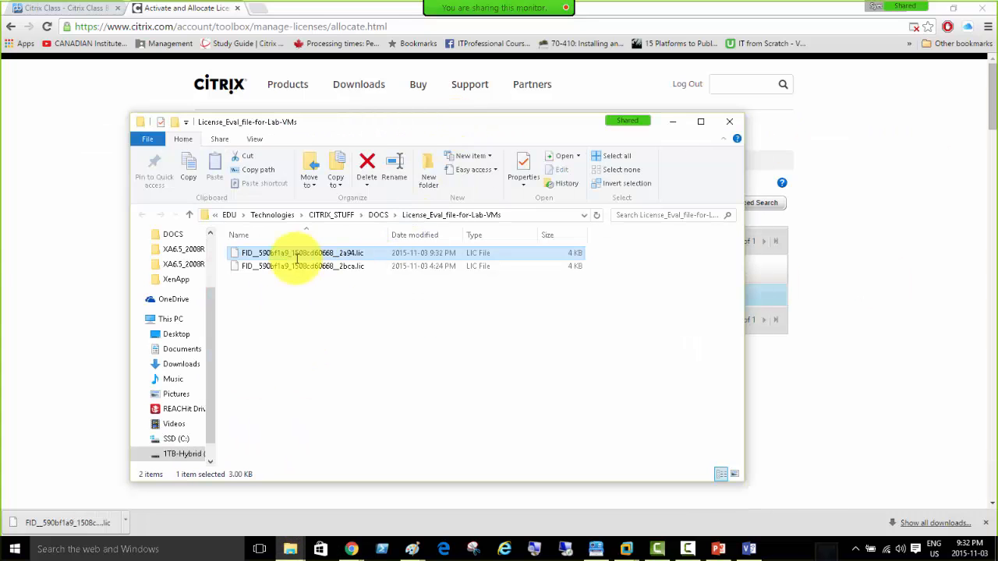
{"action": "right_click", "coordinate": [343, 252]}
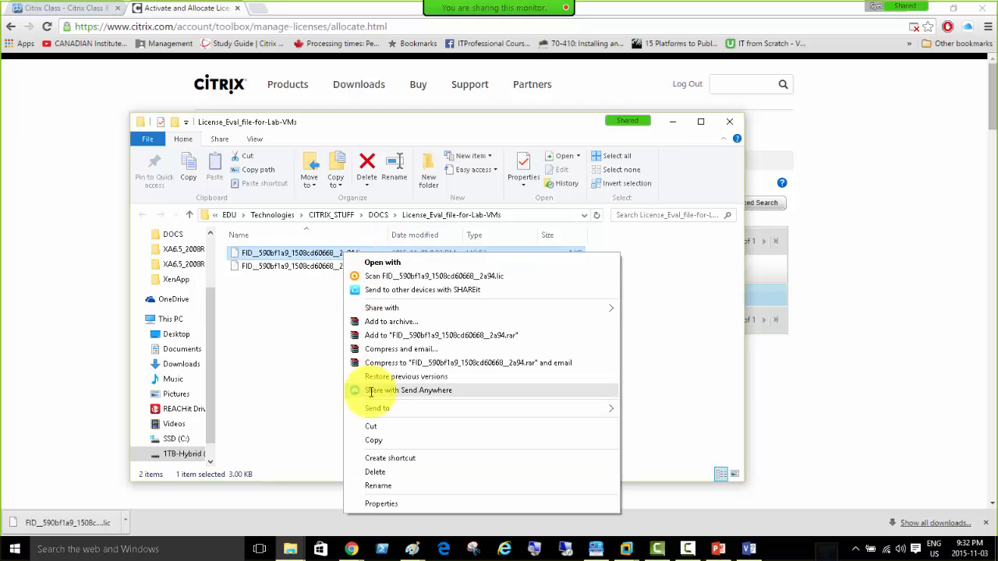
{"action": "left_click", "coordinate": [373, 439]}
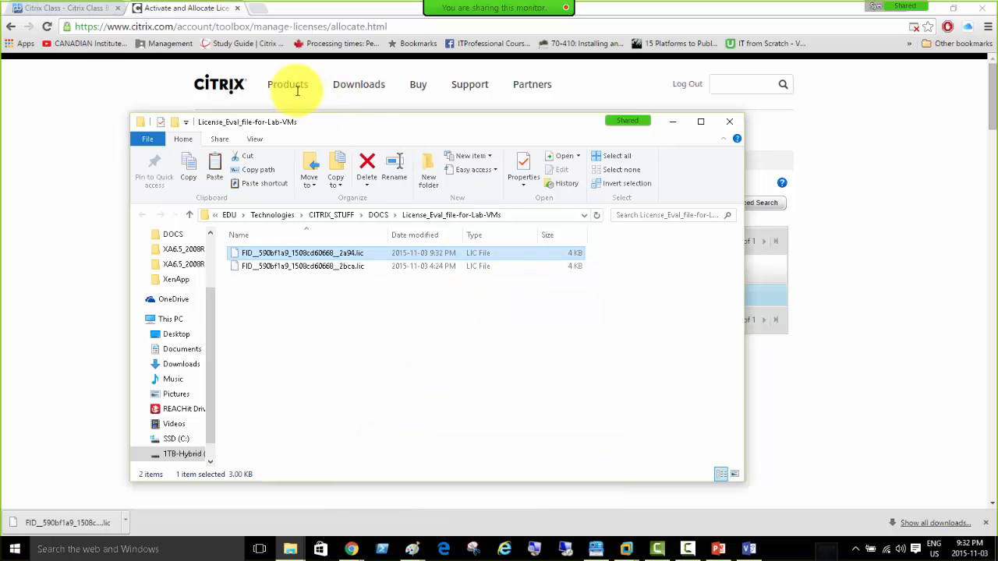
{"action": "left_click", "coordinate": [626, 549]}
{"action": "left_click", "coordinate": [586, 474]}
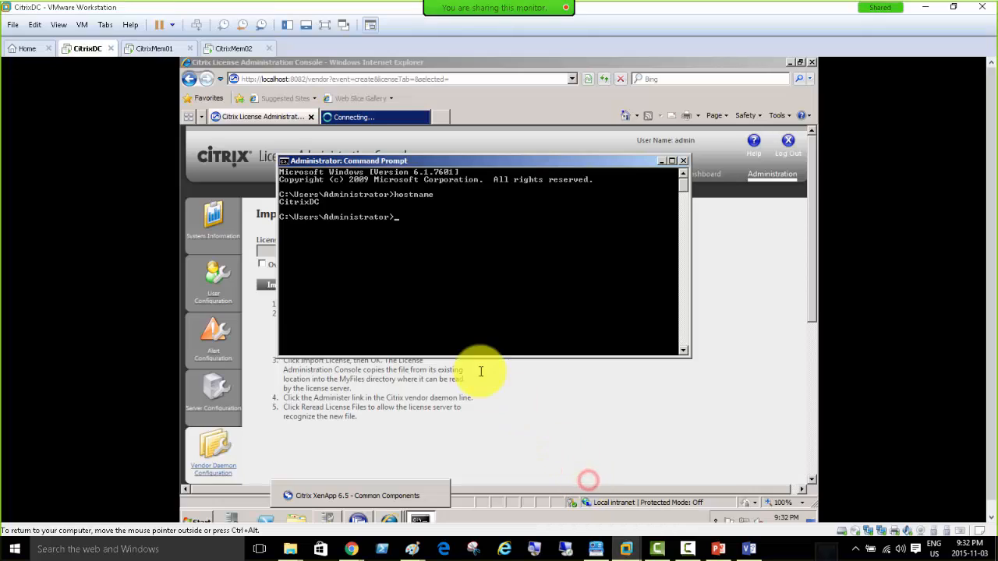
Paste the .lic file into CitrixDC's Documents library, then minimize Explorer and Command Prompt.
{"action": "left_click", "coordinate": [293, 521]}
{"action": "left_click", "coordinate": [297, 300]}
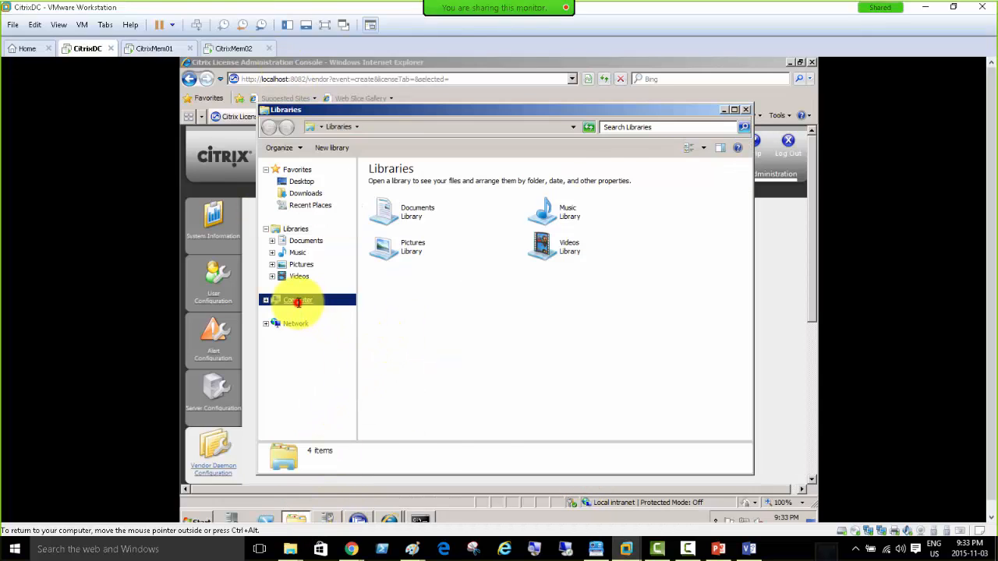
{"action": "left_click", "coordinate": [310, 241]}
{"action": "right_click", "coordinate": [390, 248]}
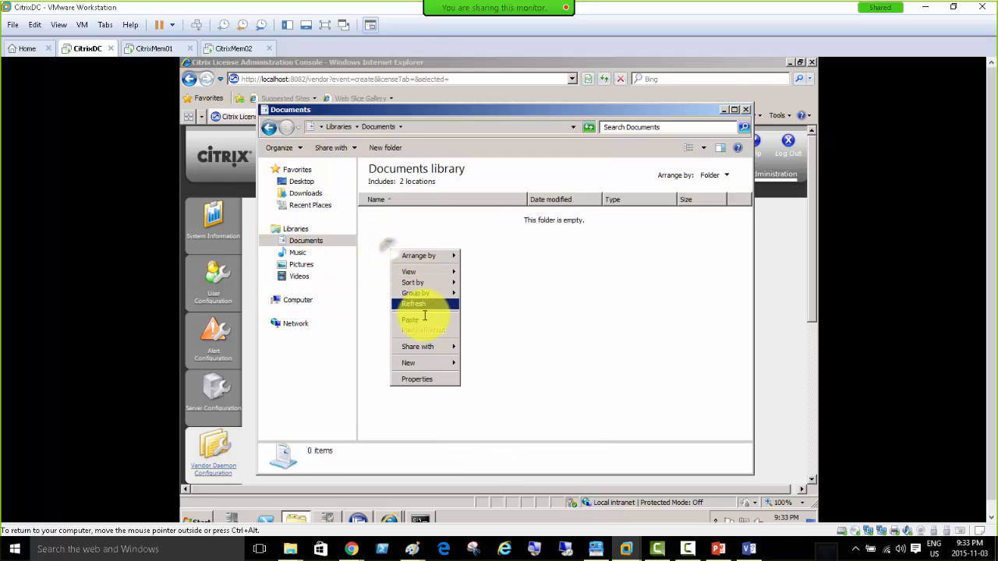
{"action": "left_click", "coordinate": [423, 322]}
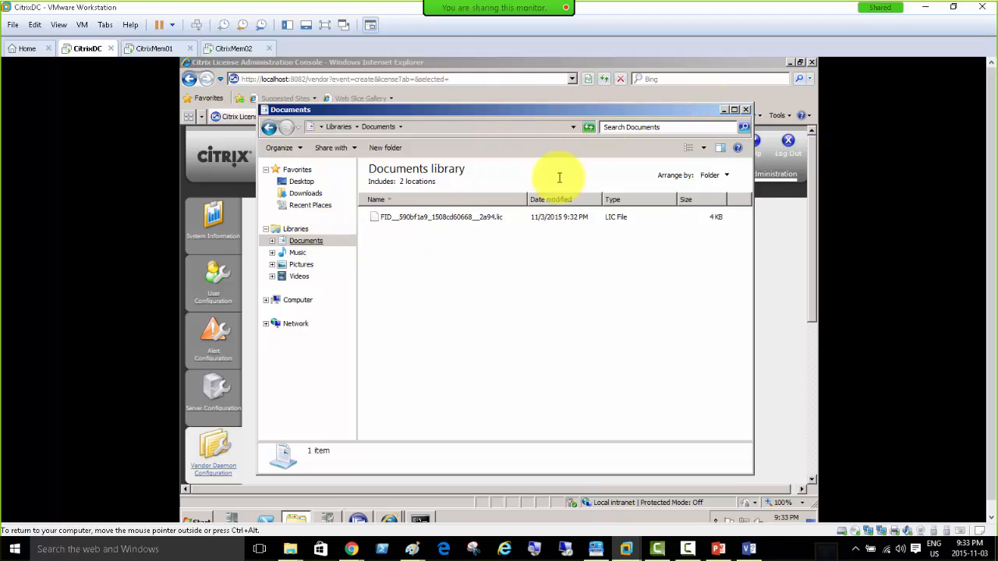
{"action": "left_click", "coordinate": [724, 109]}
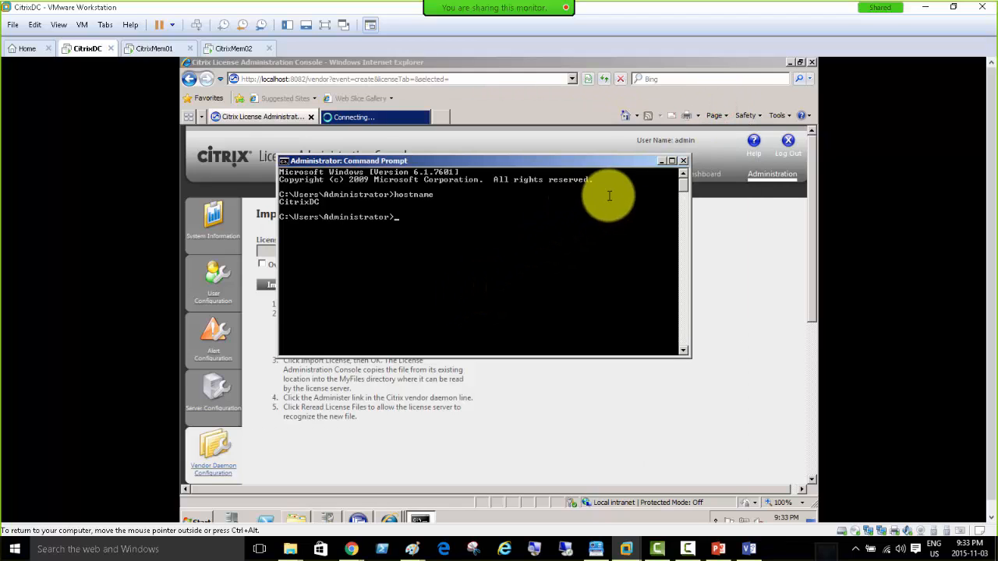
{"action": "left_click", "coordinate": [661, 161]}
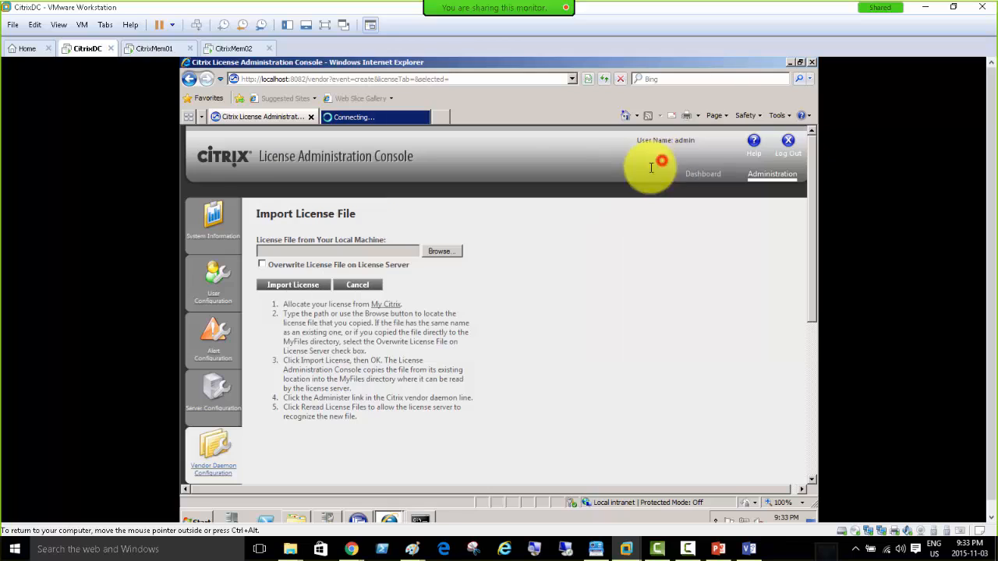
Import the .lic file from Documents into the License Administration Console and acknowledge the results.
{"action": "left_click", "coordinate": [445, 252]}
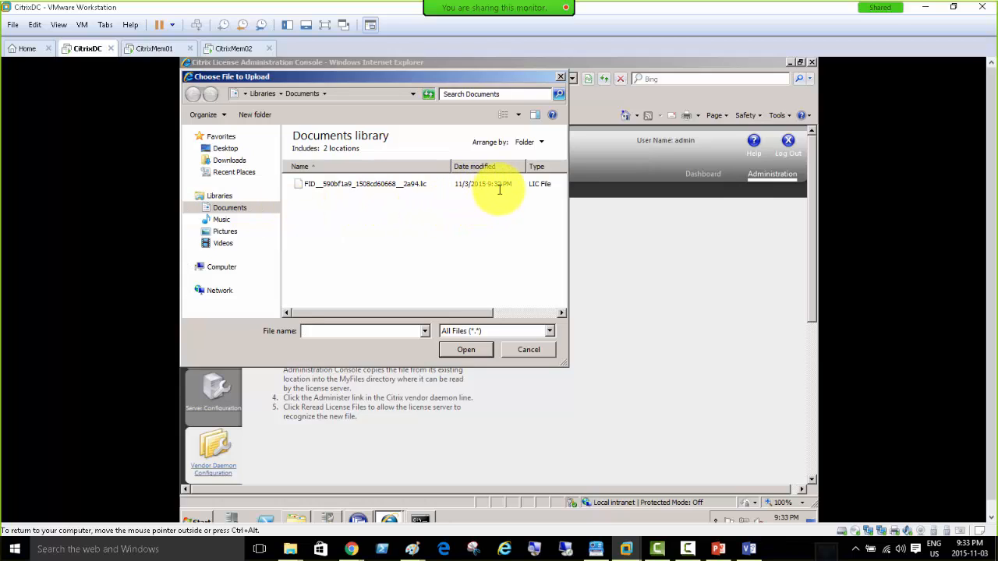
{"action": "left_click", "coordinate": [351, 185]}
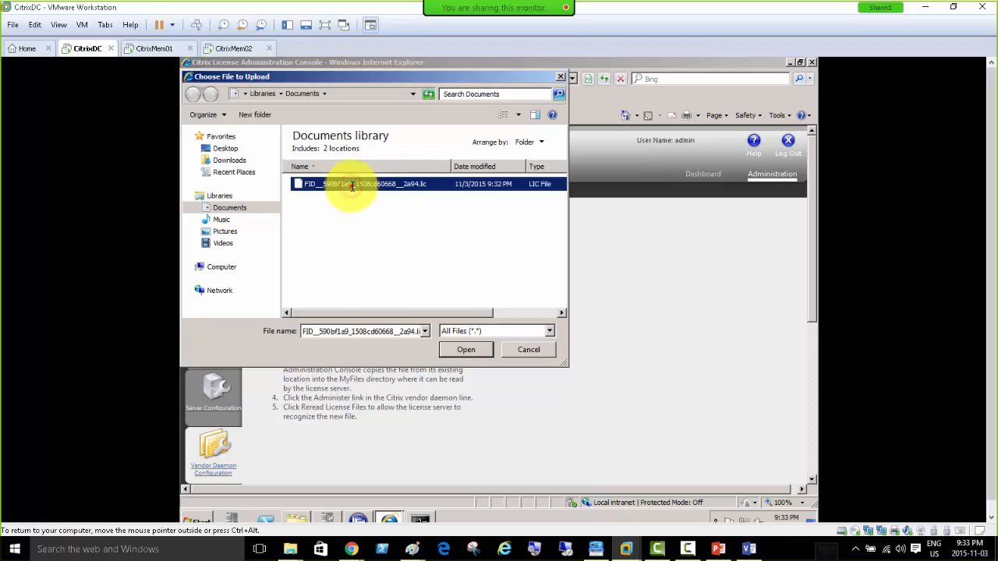
{"action": "double_click", "coordinate": [351, 184]}
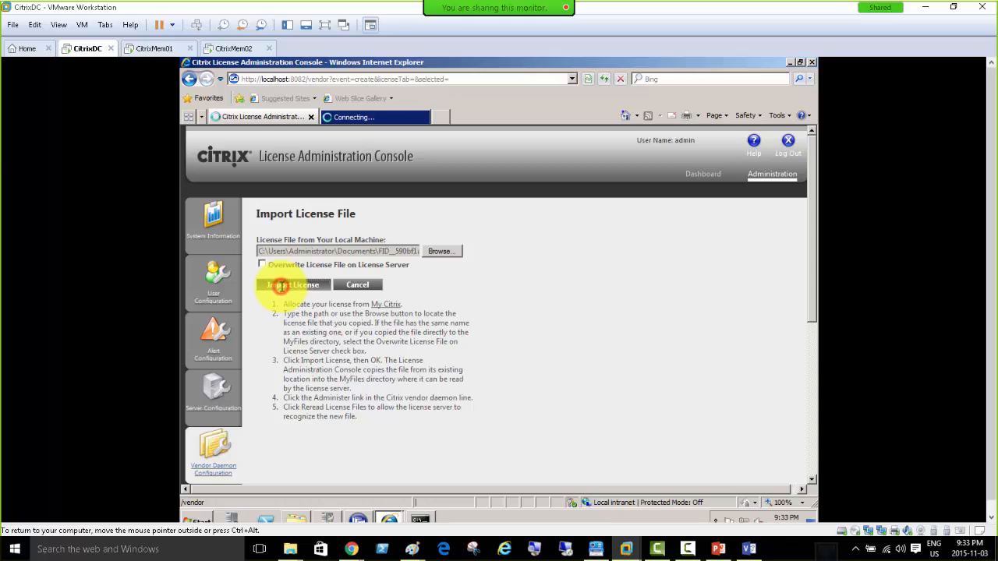
{"action": "left_click", "coordinate": [281, 286]}
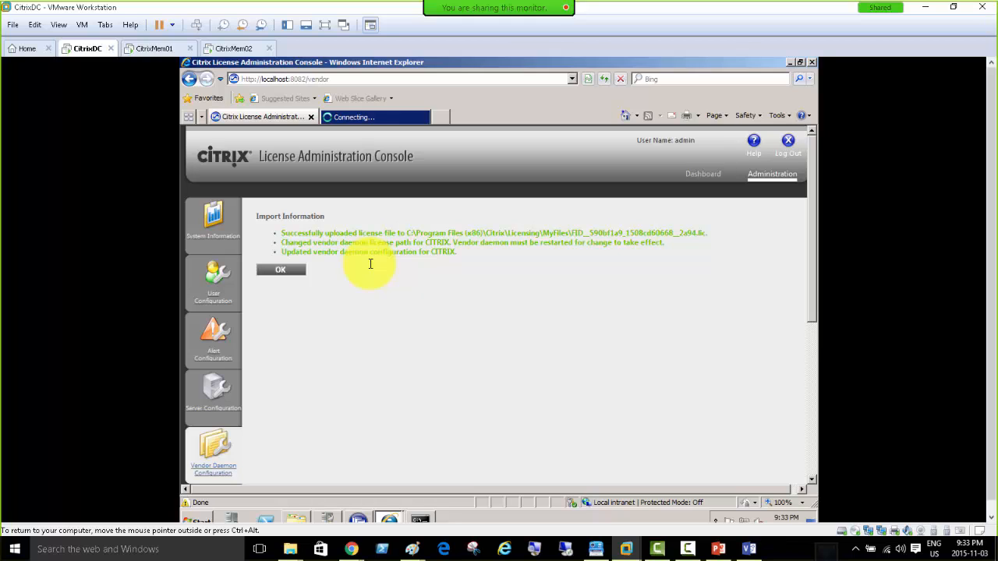
{"action": "left_click", "coordinate": [268, 268]}
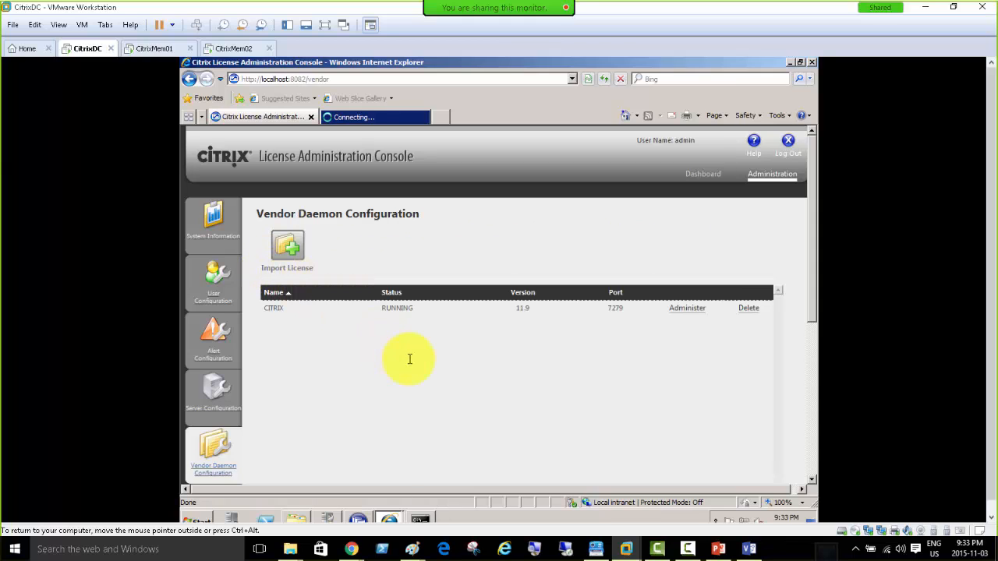
Dismiss the IE security blocking warning and return to the license console page.
{"action": "left_click", "coordinate": [352, 117]}
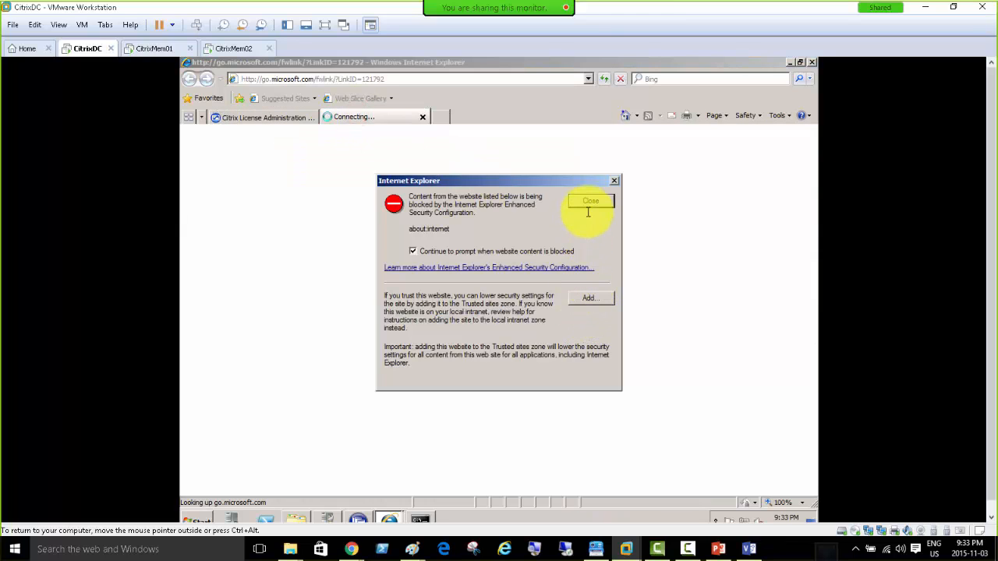
{"action": "left_click", "coordinate": [591, 200]}
{"action": "left_click", "coordinate": [265, 119]}
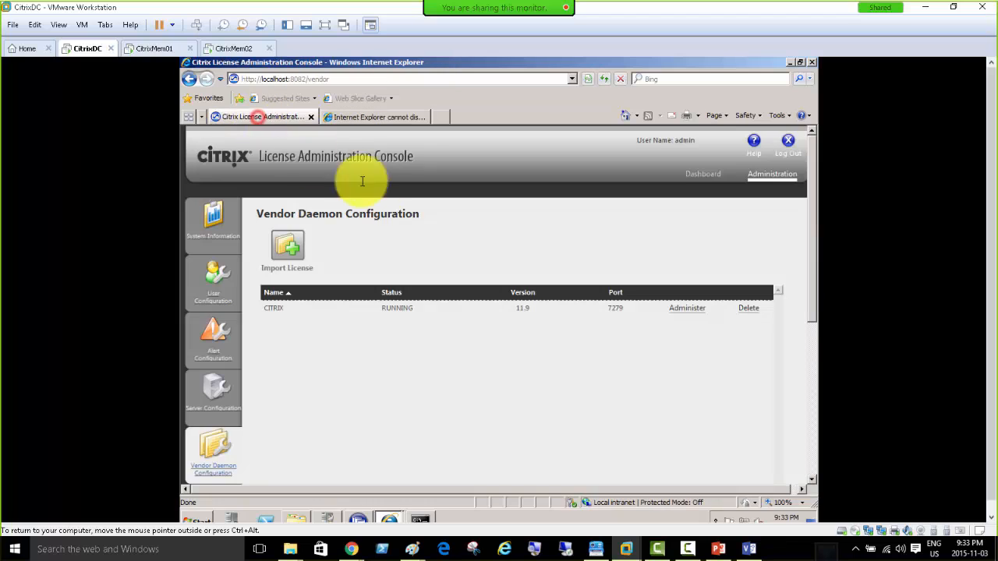
Start Add server roles on CitrixMem02, then choose XenApp Platinum Edition on CitrixMem01.
{"action": "left_click", "coordinate": [145, 49]}
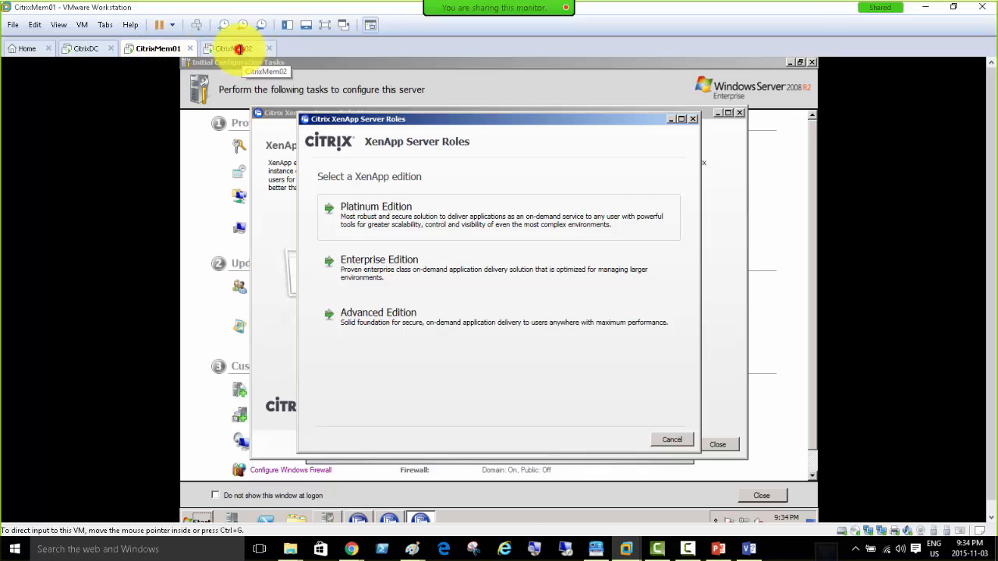
{"action": "left_click", "coordinate": [239, 48]}
{"action": "left_click", "coordinate": [156, 48]}
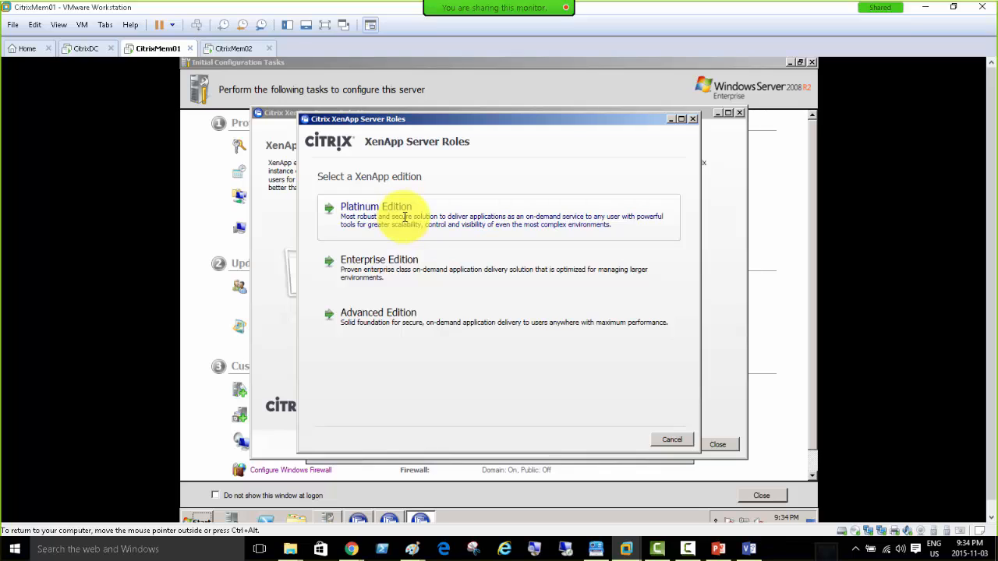
{"action": "left_click", "coordinate": [230, 48]}
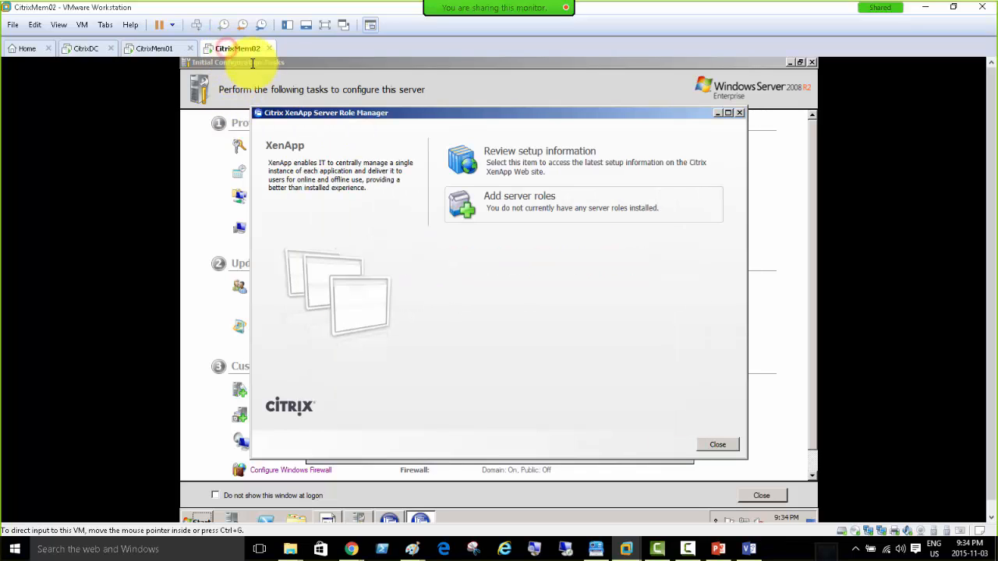
{"action": "left_click", "coordinate": [531, 205]}
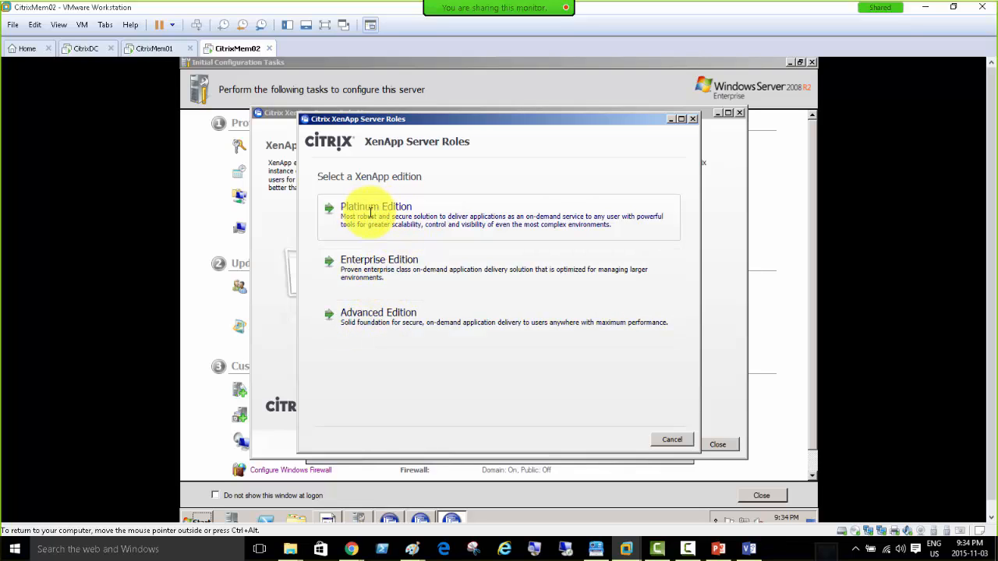
{"action": "left_click", "coordinate": [141, 48]}
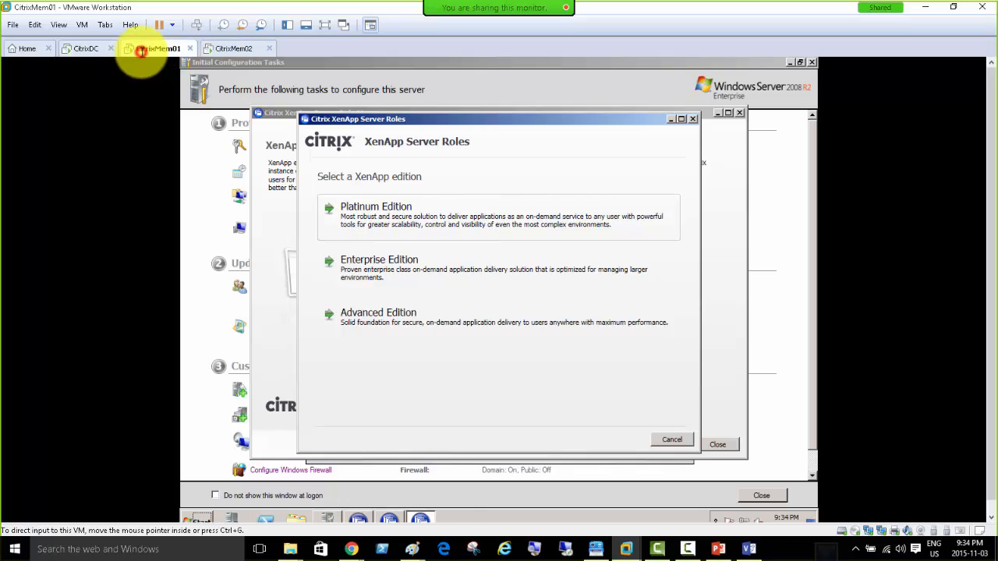
{"action": "left_click", "coordinate": [370, 212]}
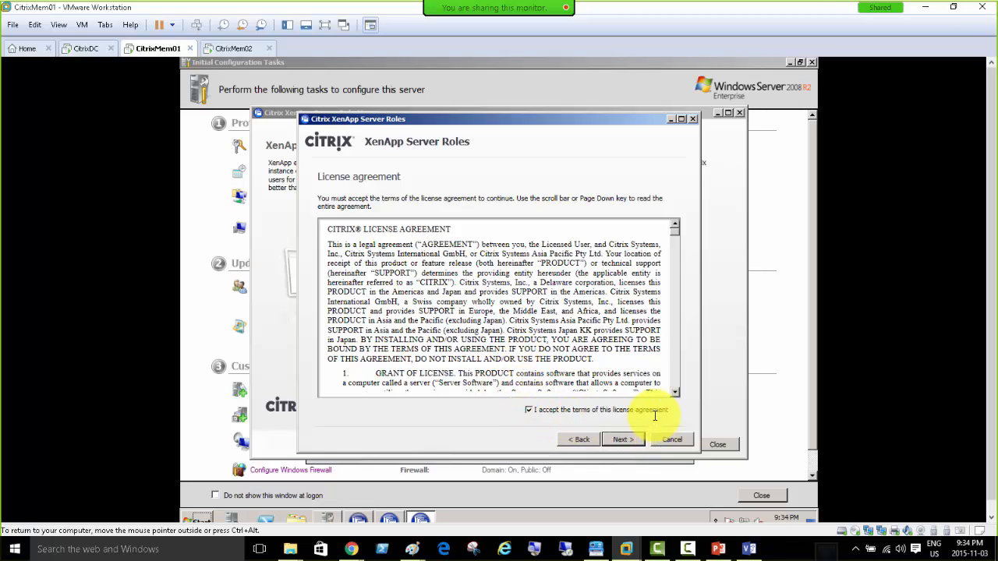
Past the license agreement, tick XenApp and Web Interface, leaving License Server unticked.
{"action": "left_click", "coordinate": [619, 441]}
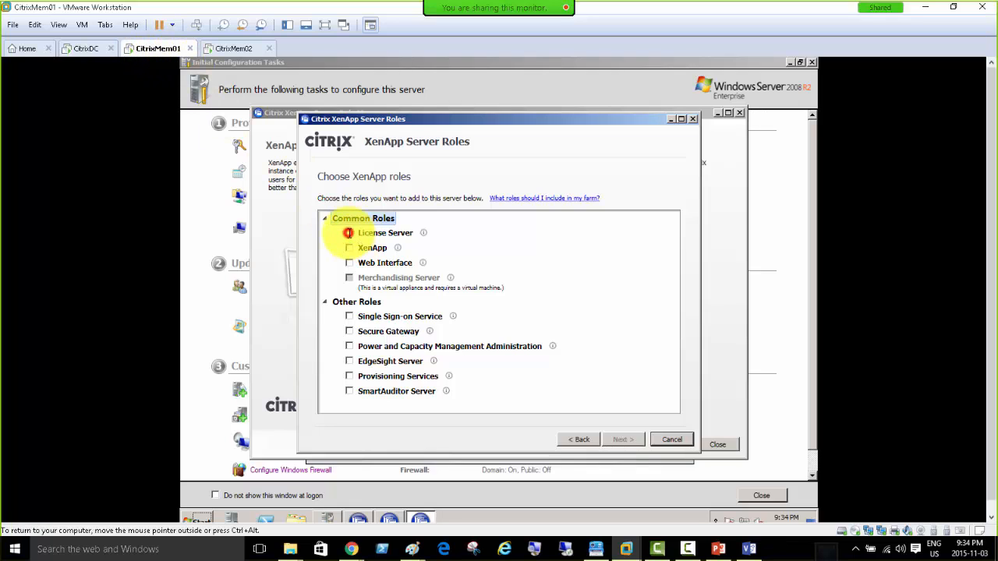
{"action": "left_click", "coordinate": [348, 232]}
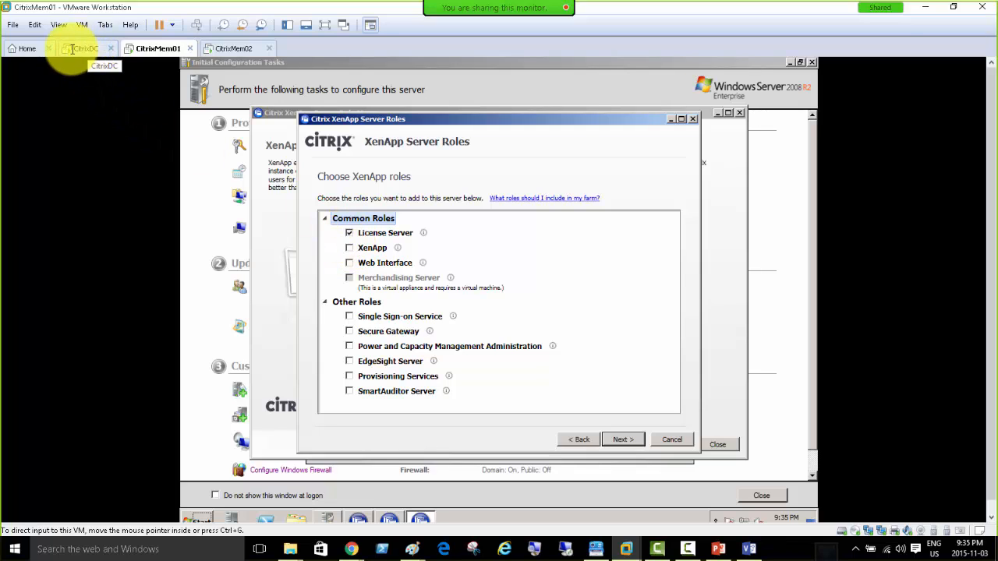
{"action": "left_click", "coordinate": [348, 233]}
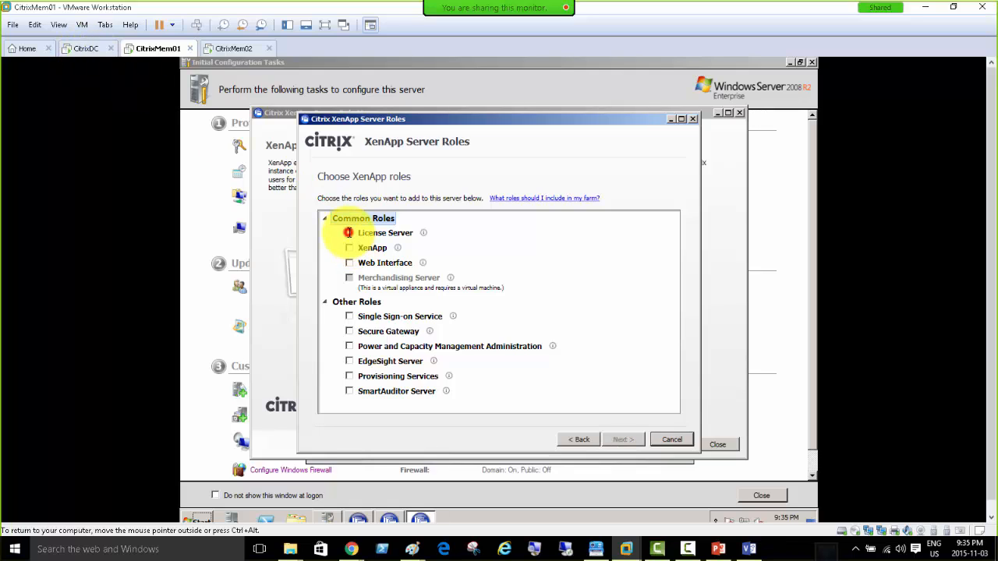
{"action": "left_click", "coordinate": [349, 248]}
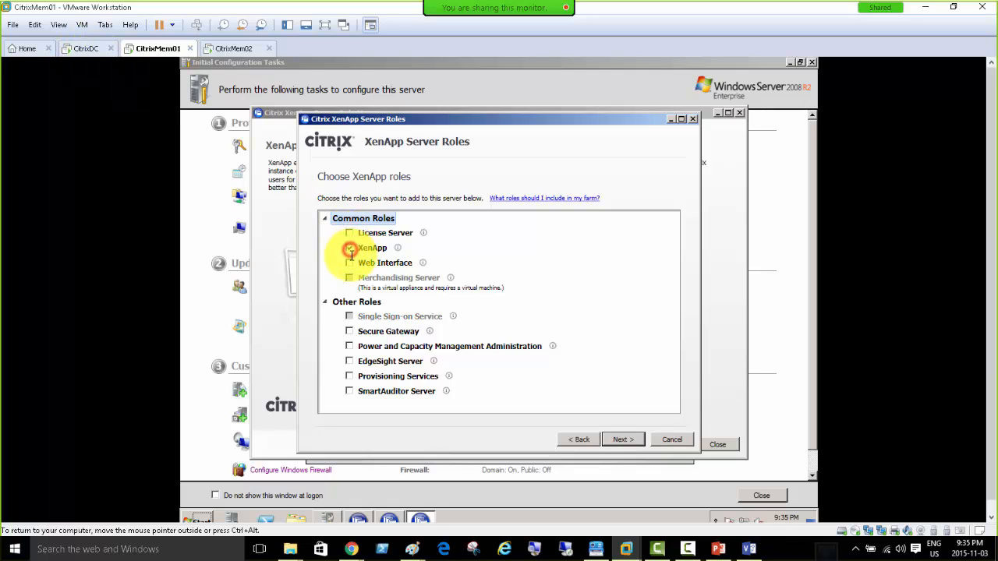
{"action": "left_click", "coordinate": [350, 263]}
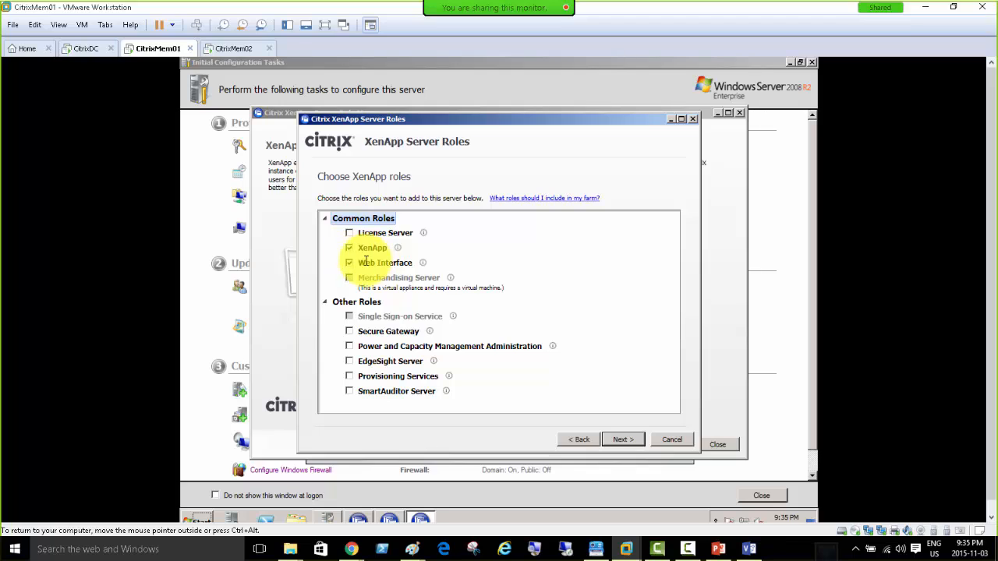
Accept the default role subcomponents and listed prerequisites to reach Ready to install.
{"action": "left_click", "coordinate": [625, 441]}
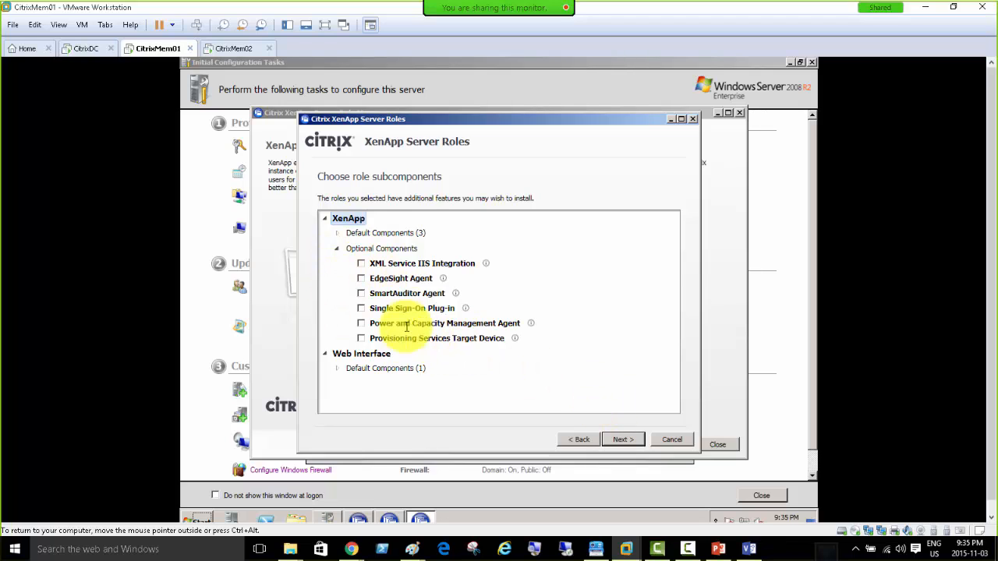
{"action": "left_click", "coordinate": [620, 441]}
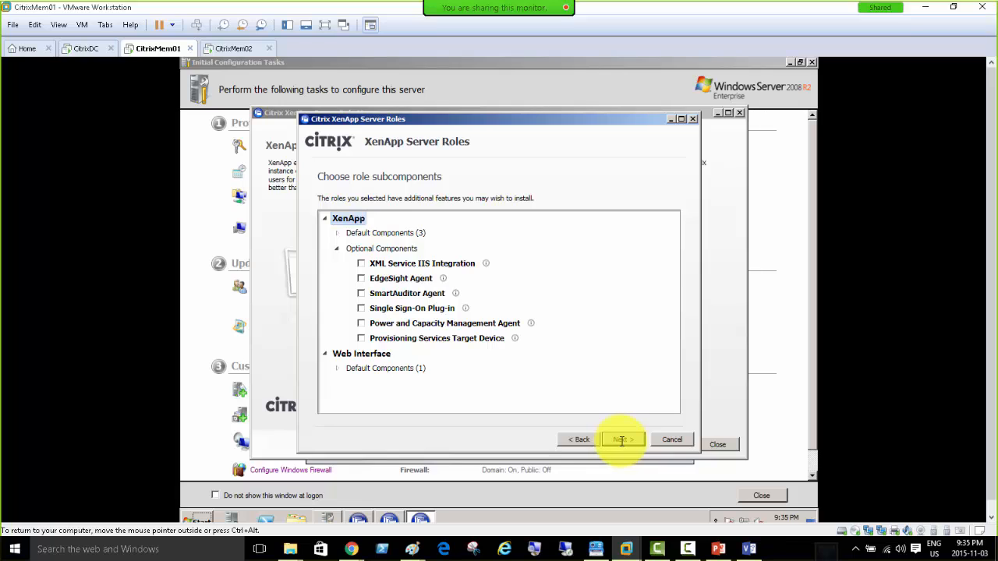
{"action": "left_click", "coordinate": [624, 440]}
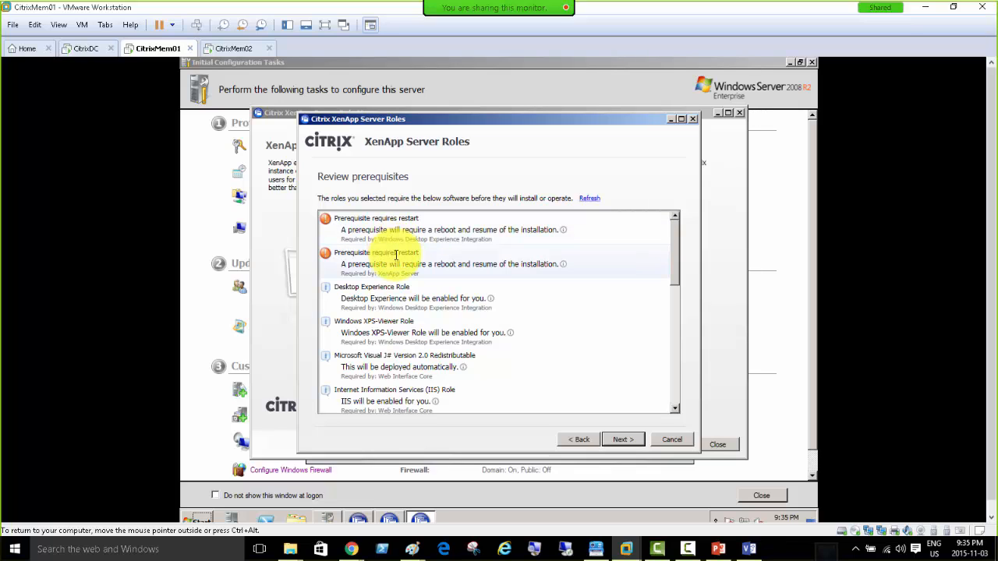
{"action": "left_click", "coordinate": [617, 440]}
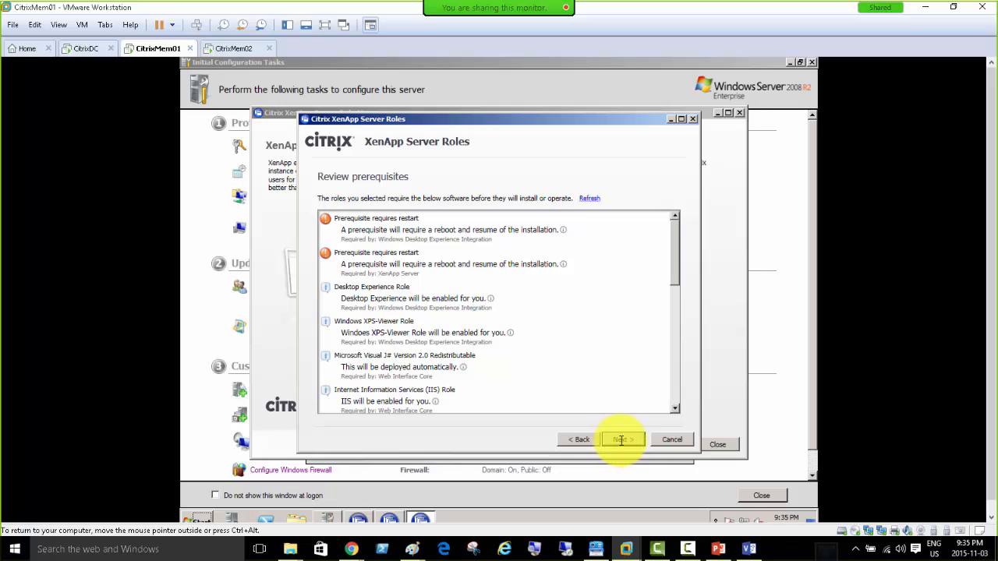
{"action": "left_click", "coordinate": [620, 440]}
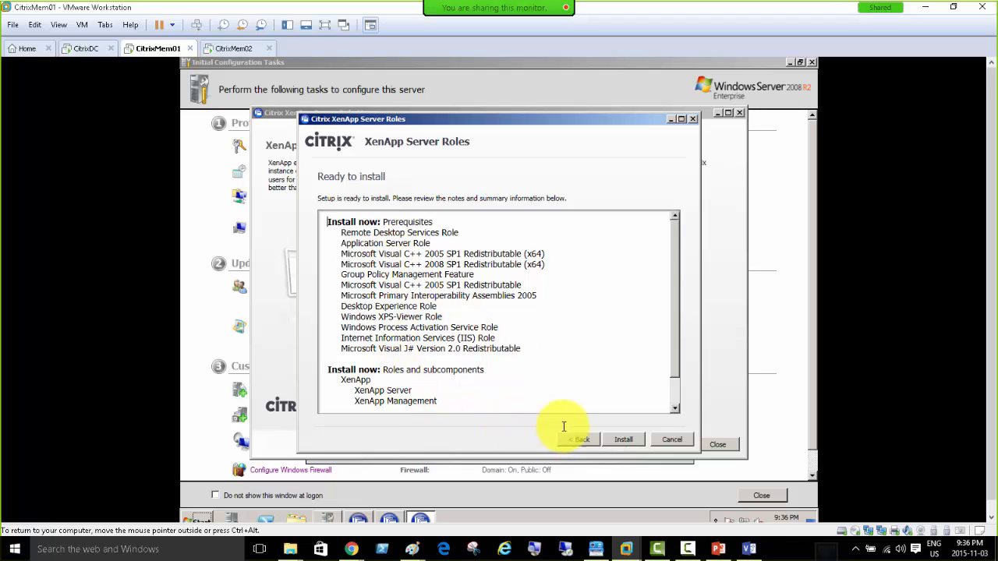
Install the prerequisites and XenApp roles on CitrixMem01 until a reboot is required.
{"action": "left_click", "coordinate": [624, 440]}
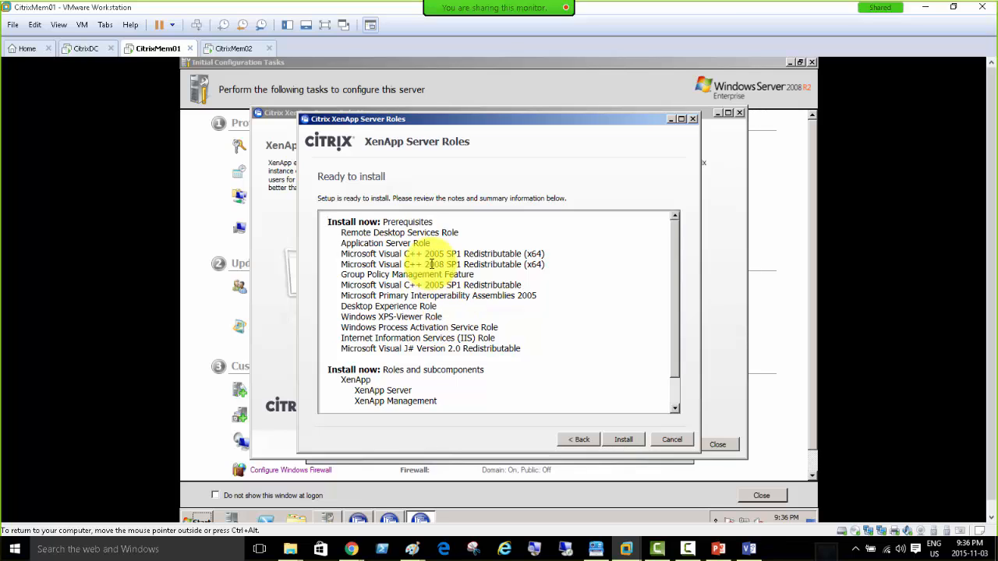
{"action": "left_click", "coordinate": [625, 437]}
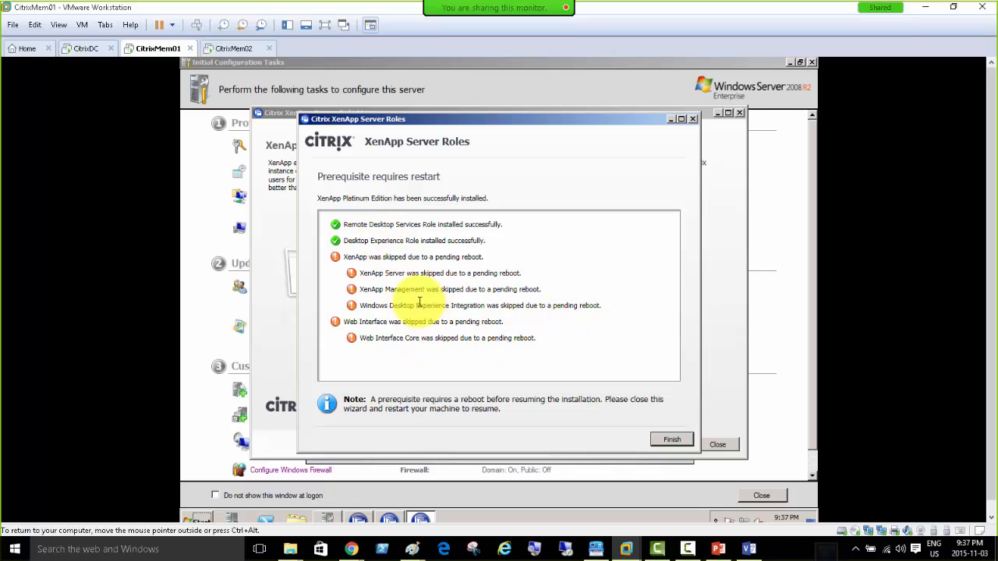
Finish the wizard and reboot CitrixMem01 from Server Configuration Tasks, confirming the restart.
{"action": "left_click", "coordinate": [664, 440]}
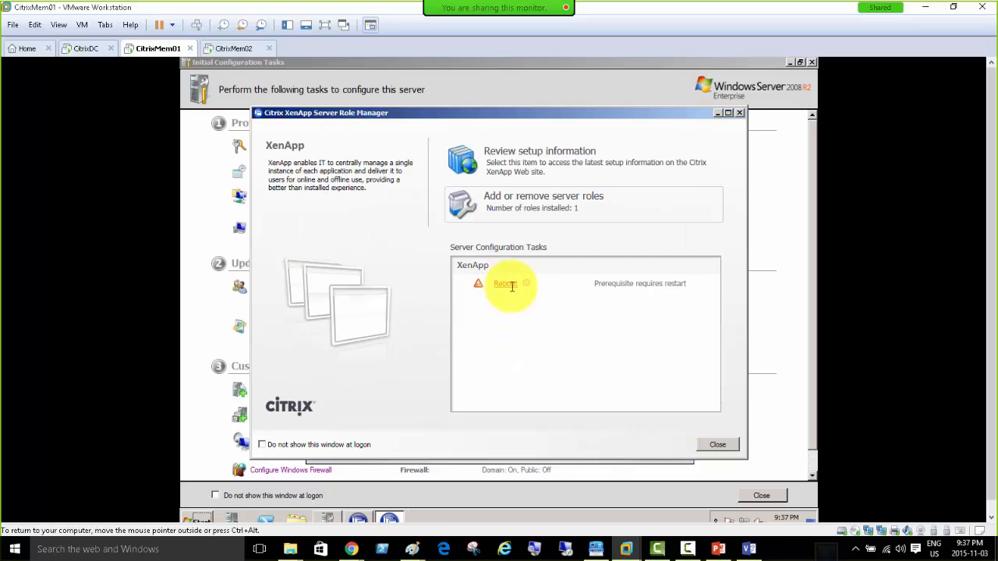
{"action": "left_click", "coordinate": [504, 284]}
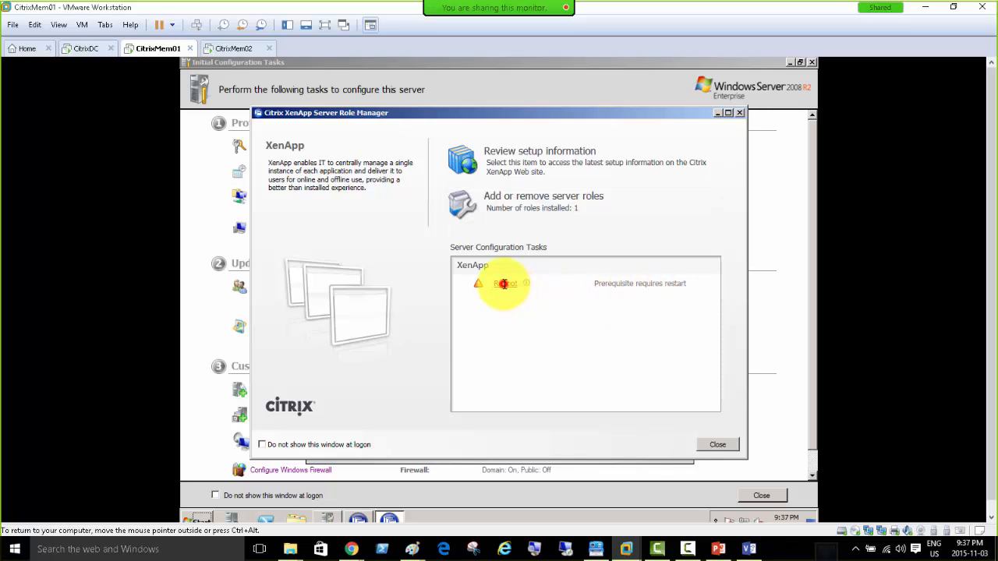
{"action": "left_click", "coordinate": [513, 327]}
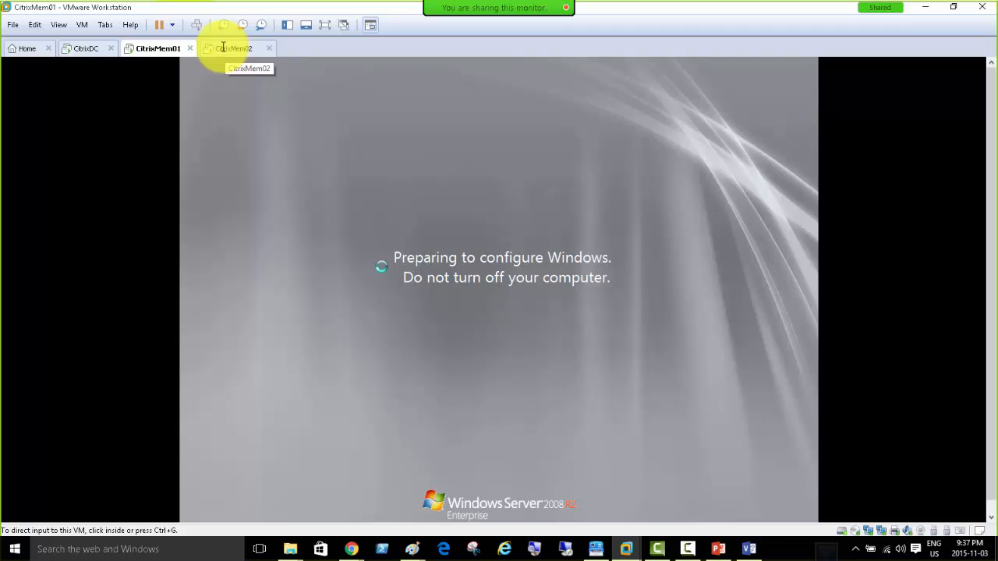
On CitrixMem02, choose XenApp Platinum Edition and accept the license agreement.
{"action": "left_click", "coordinate": [223, 48]}
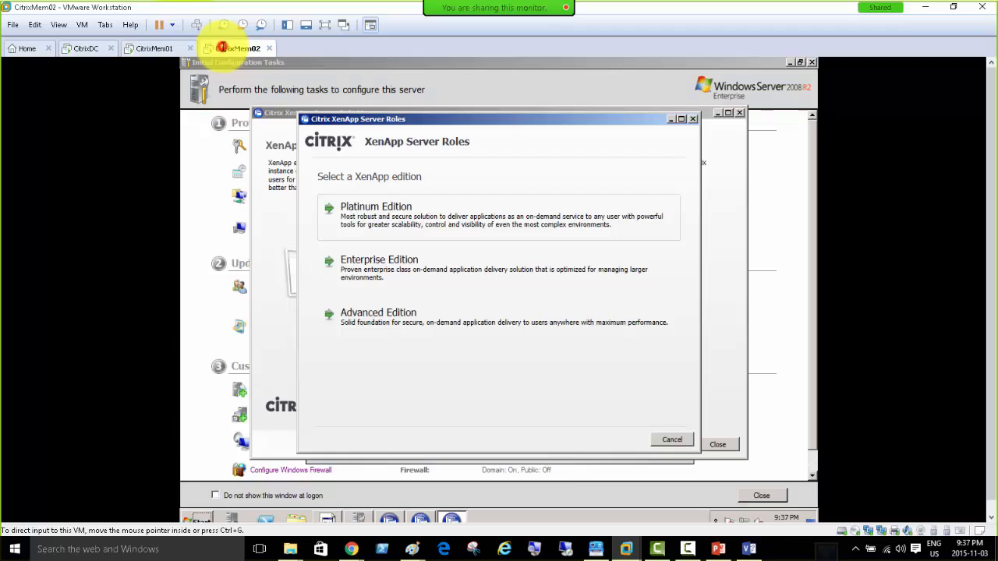
{"action": "left_click", "coordinate": [382, 217]}
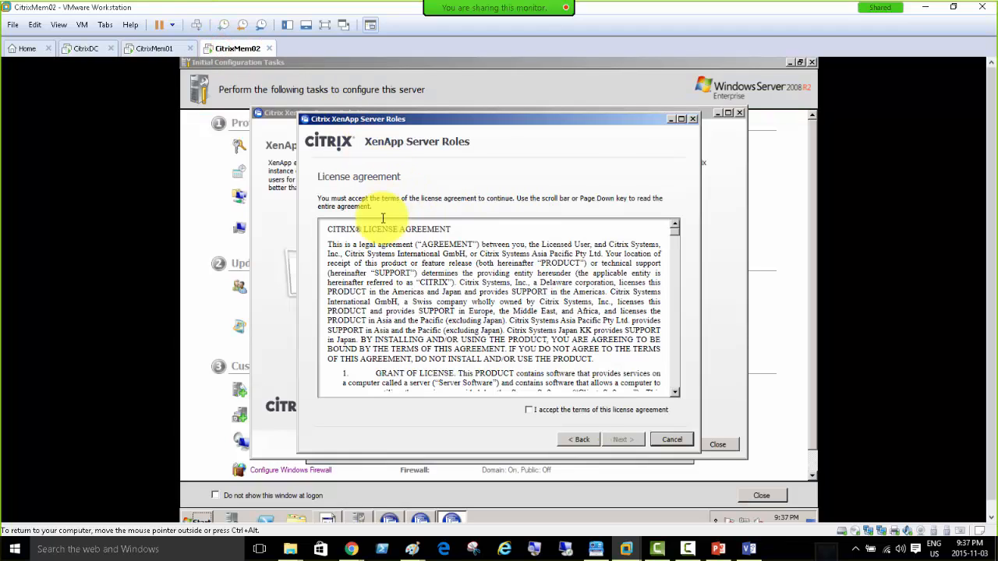
{"action": "left_click", "coordinate": [544, 410]}
{"action": "left_click", "coordinate": [623, 439]}
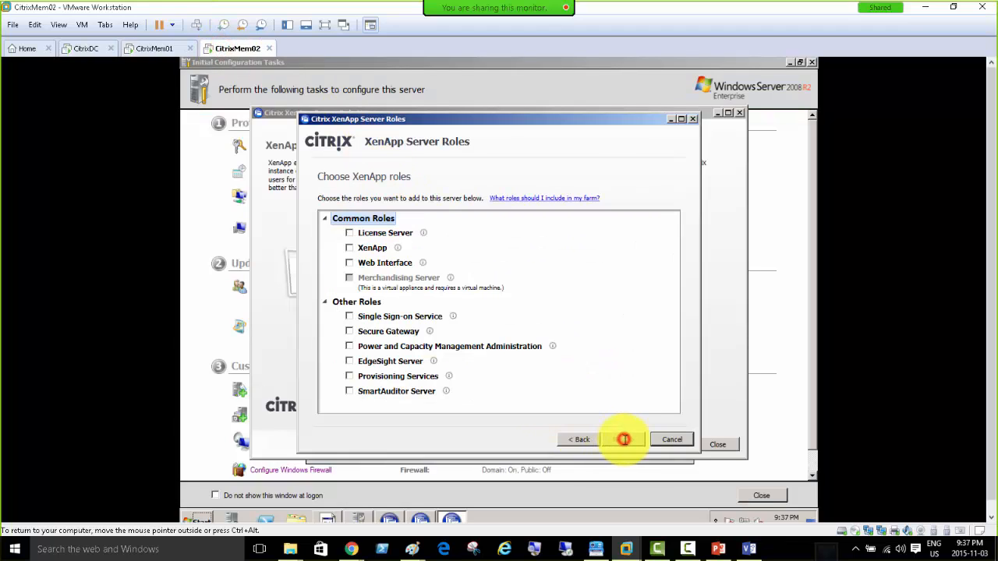
Select only the XenApp role and proceed through subcomponents and prerequisites to install.
{"action": "left_click", "coordinate": [349, 248]}
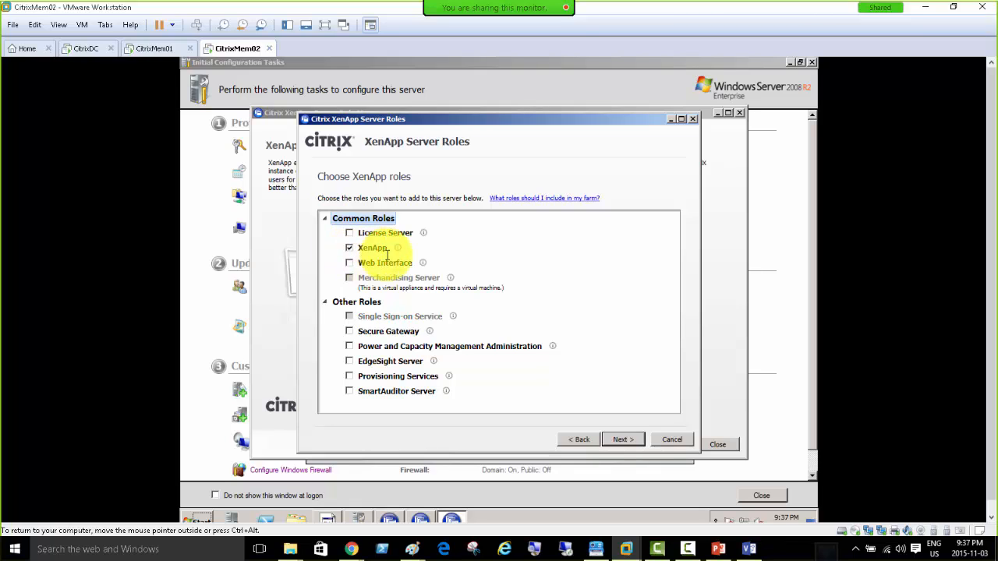
{"action": "mouse_move", "coordinate": [428, 263]}
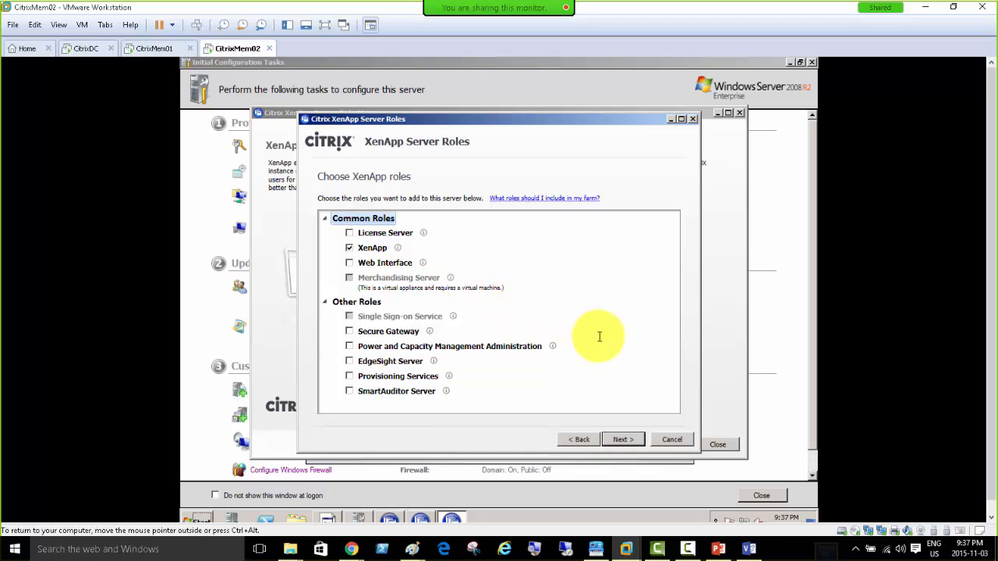
{"action": "left_click", "coordinate": [620, 440]}
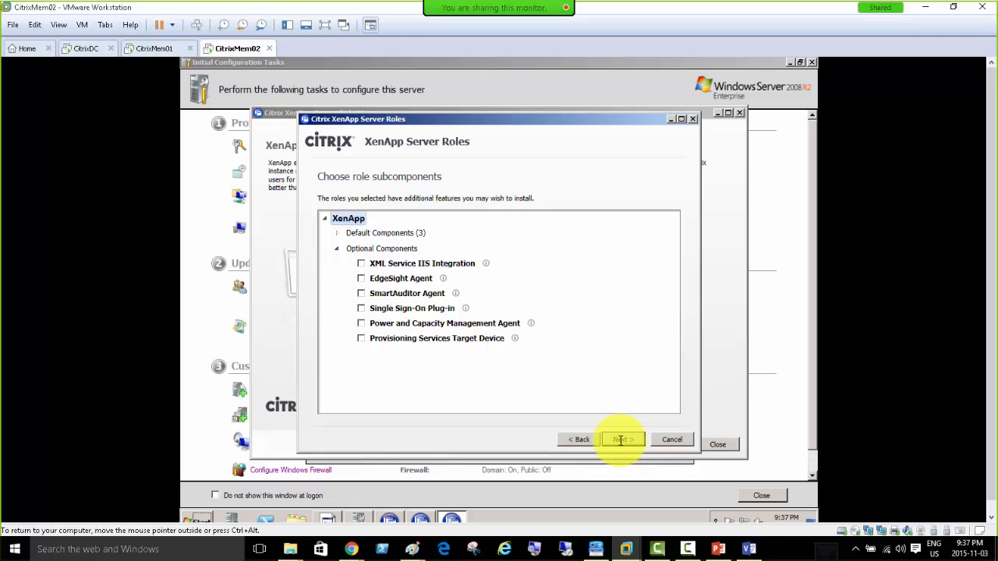
{"action": "left_click", "coordinate": [620, 440]}
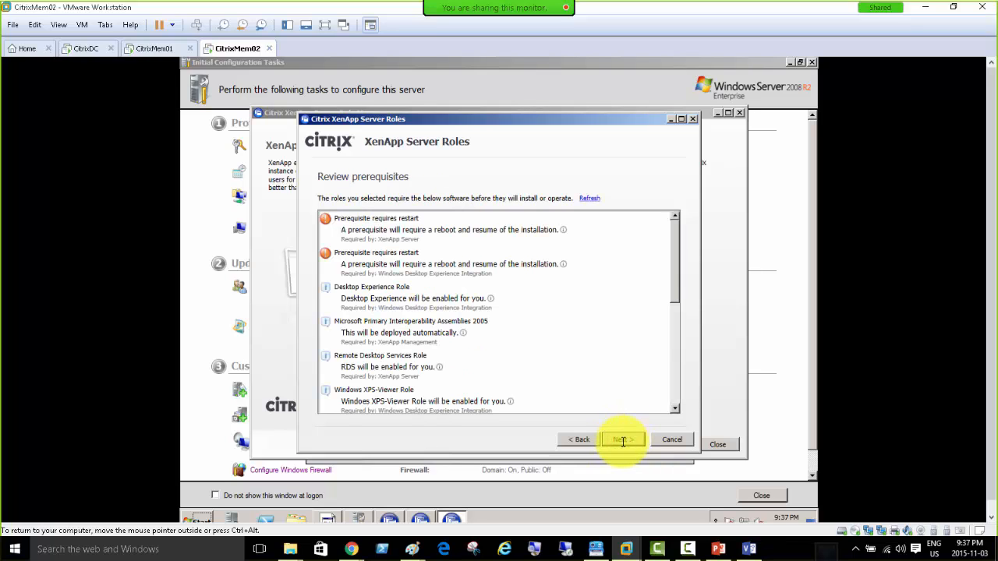
{"action": "left_click", "coordinate": [622, 440]}
{"action": "left_click", "coordinate": [621, 441]}
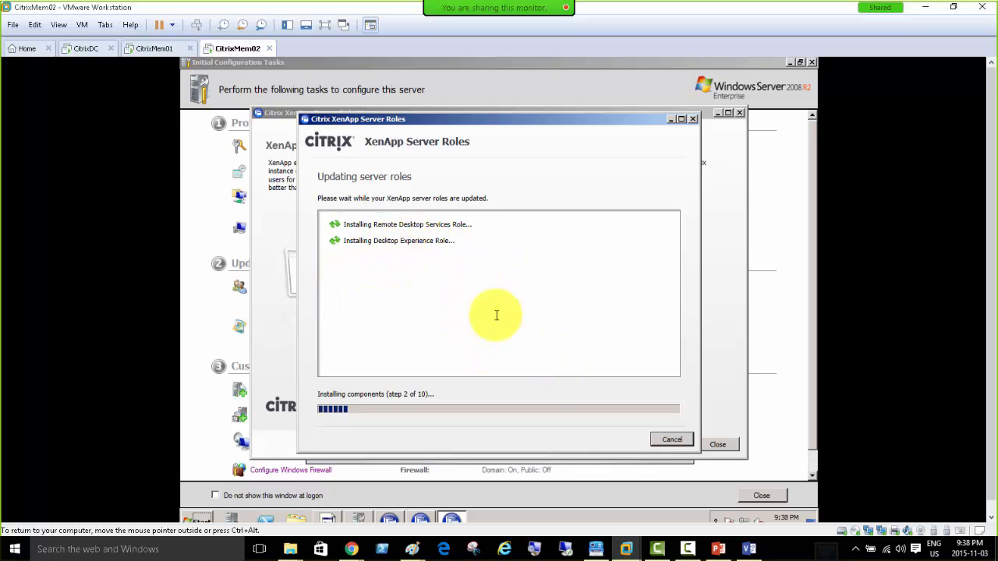
{"action": "left_click", "coordinate": [146, 49]}
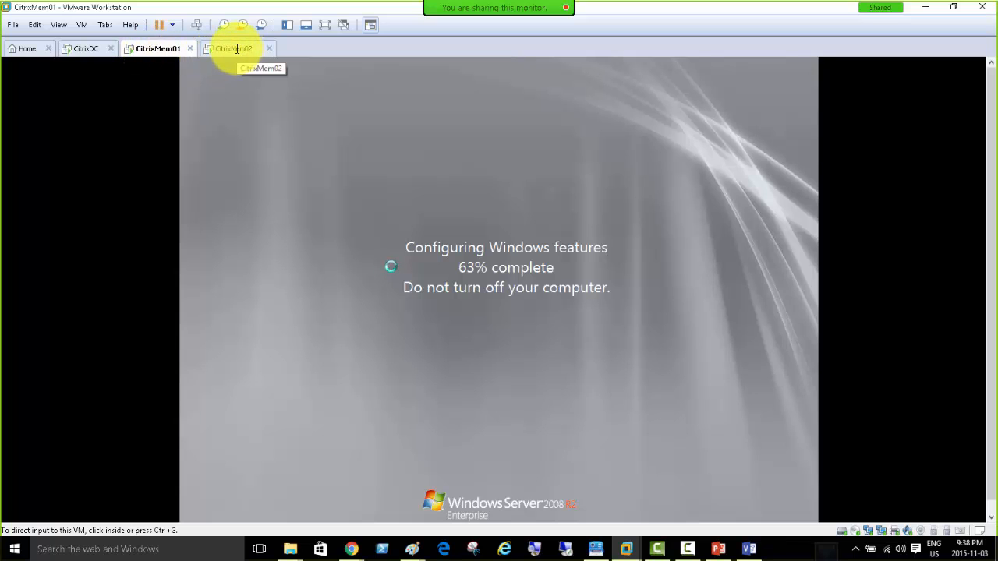
{"action": "left_click", "coordinate": [237, 48]}
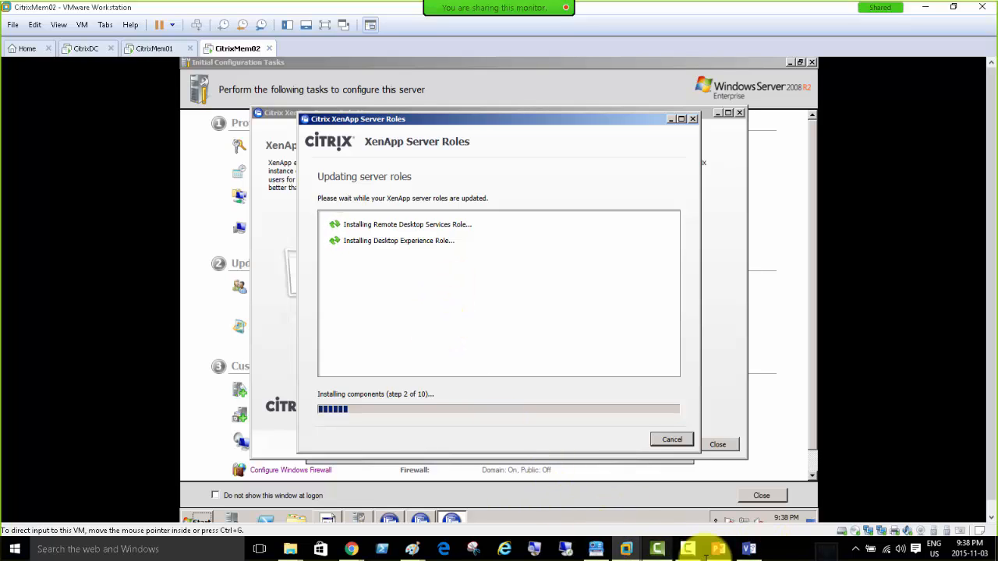
Bring the lab presentation forward and page back to slide 24, XenApp Architecture.
{"action": "left_click", "coordinate": [716, 549]}
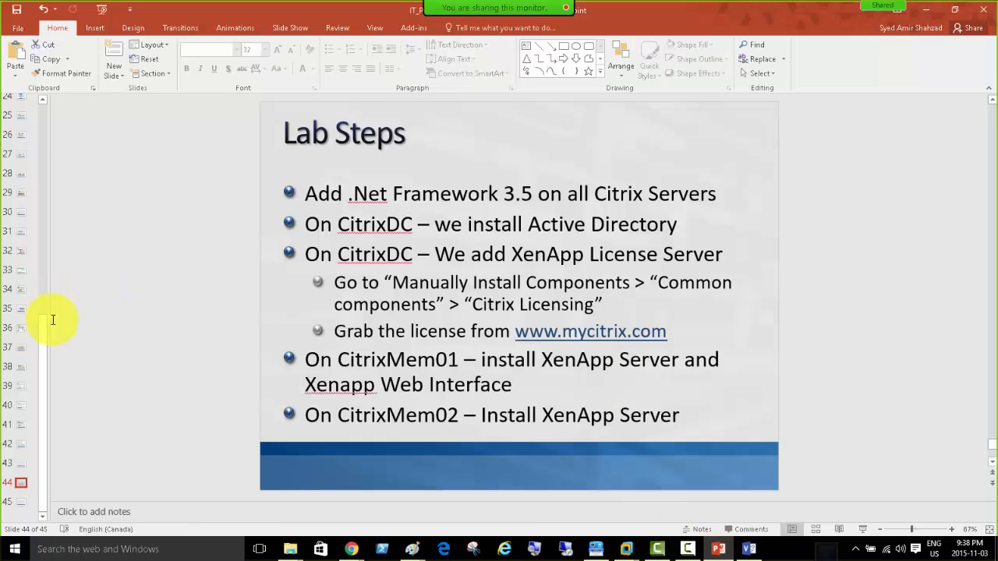
{"action": "key", "text": "Page_Up"}
{"action": "key", "text": "Page_Up"}
{"action": "key", "text": "Page_Up"}
{"action": "key", "text": "Page_Up"}
{"action": "key", "text": "Page_Up"}
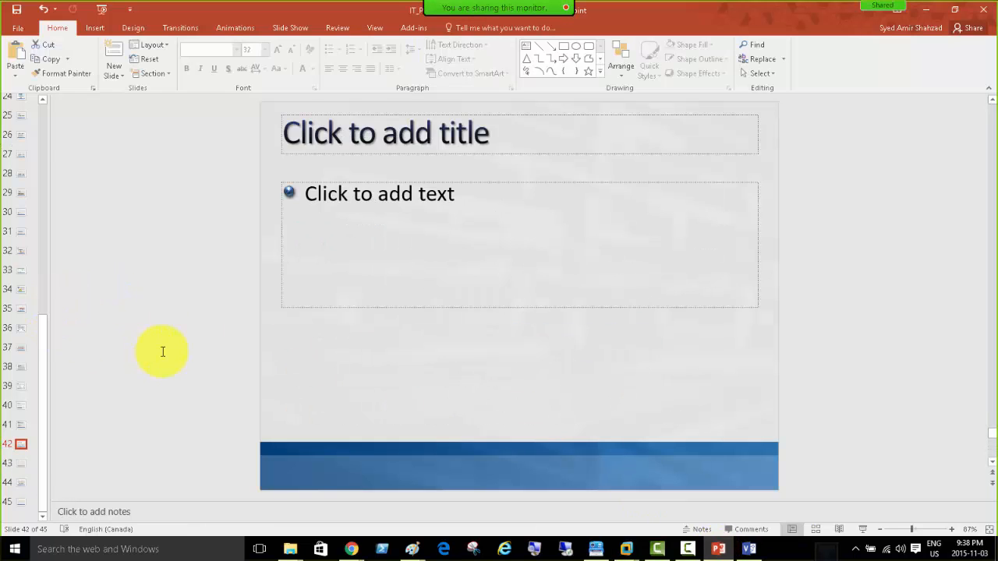
{"action": "key", "text": "Page_Up"}
{"action": "key", "text": "Page_Up"}
{"action": "key", "text": "Page_Up"}
{"action": "key", "text": "Page_Up"}
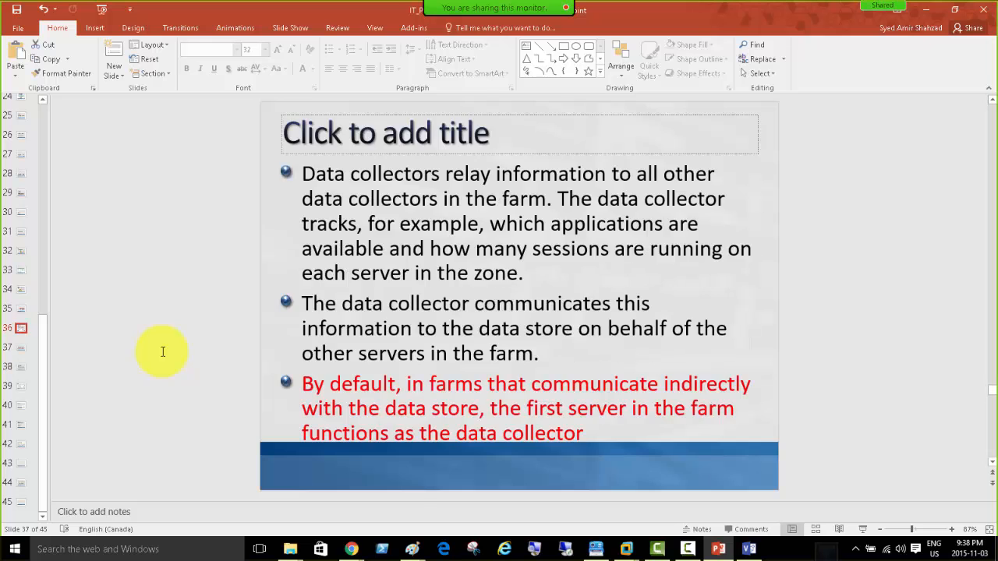
{"action": "key", "text": "Page_Up"}
{"action": "key", "text": "Page_Up"}
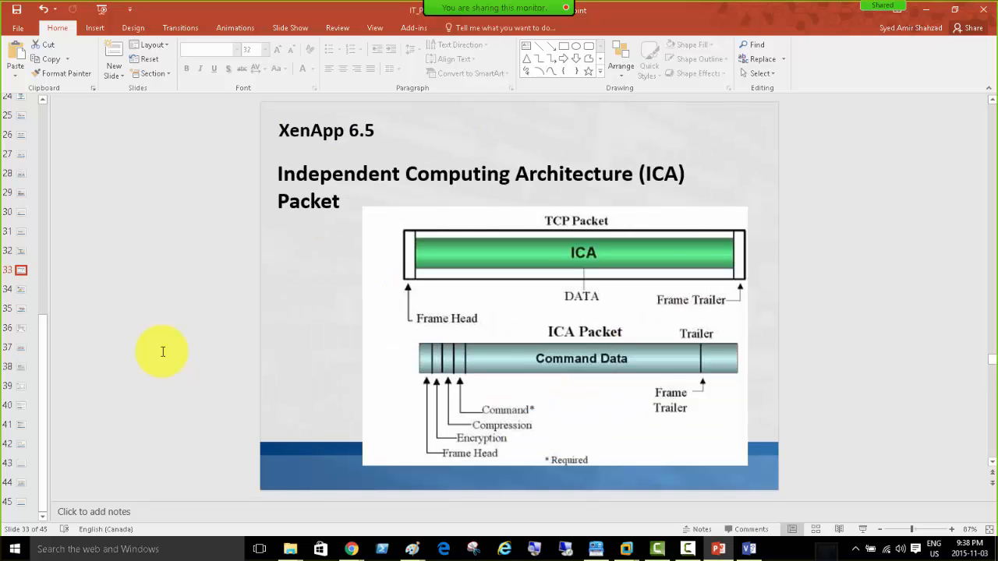
{"action": "key", "text": "Page_Up"}
{"action": "key", "text": "Page_Up"}
{"action": "key", "text": "Page_Up"}
{"action": "key", "text": "Page_Up"}
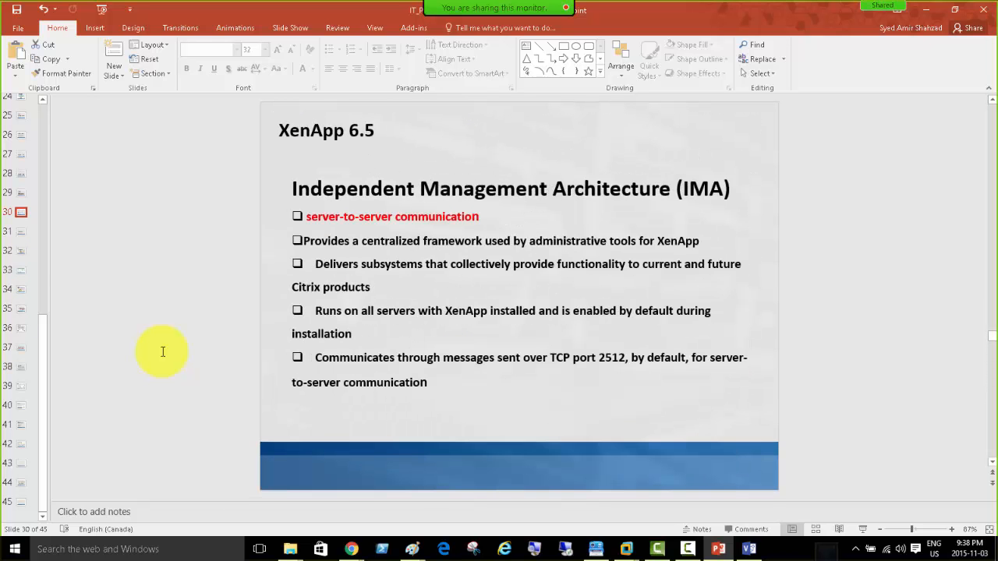
{"action": "key", "text": "Page_Up"}
{"action": "key", "text": "Page_Up"}
{"action": "key", "text": "Page_Up"}
{"action": "key", "text": "Page_Up"}
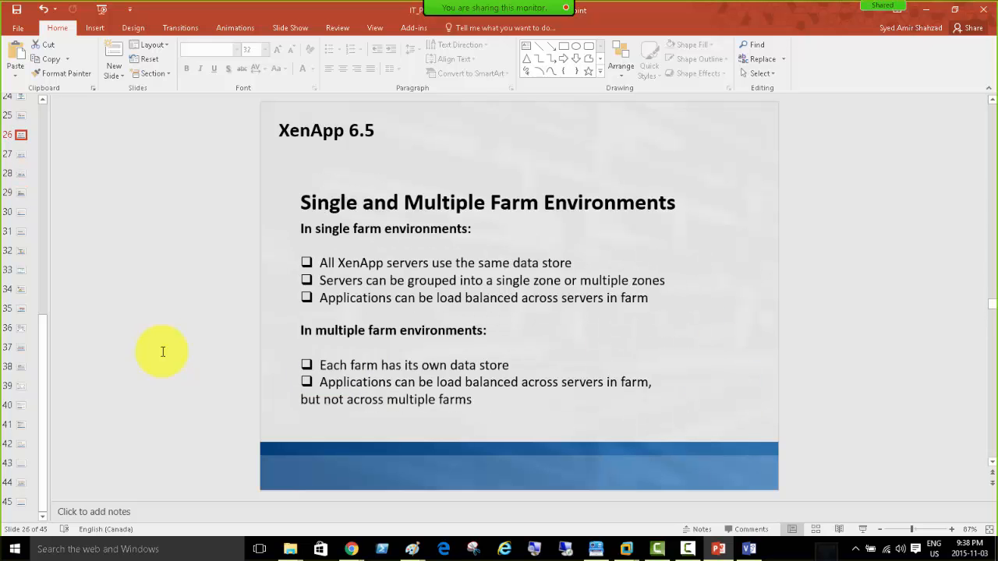
{"action": "key", "text": "Page_Up"}
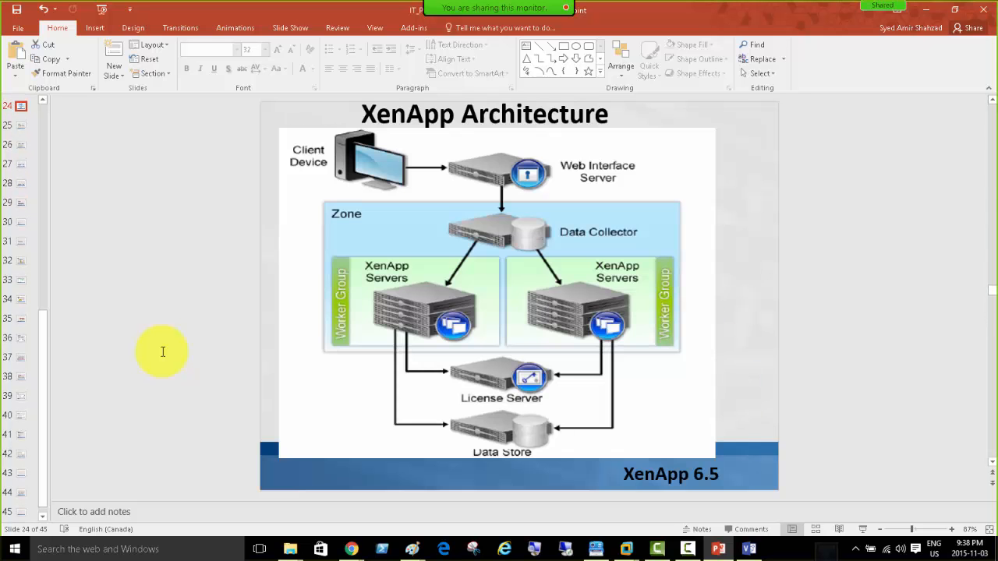
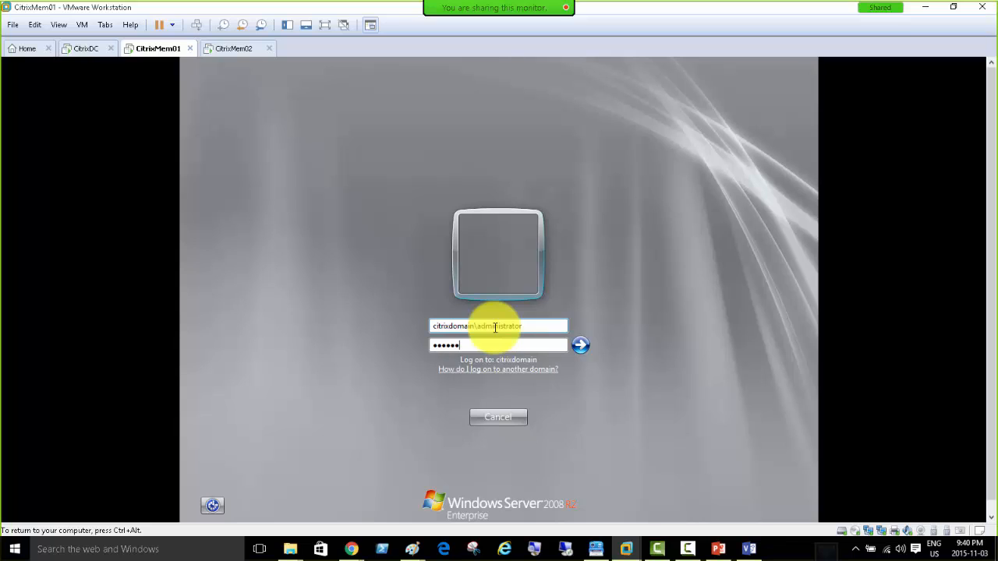
Log on to CitrixMem01 and resume its XenApp install, briefly checking CitrixMem02 before returning.
{"action": "key", "text": "Return"}
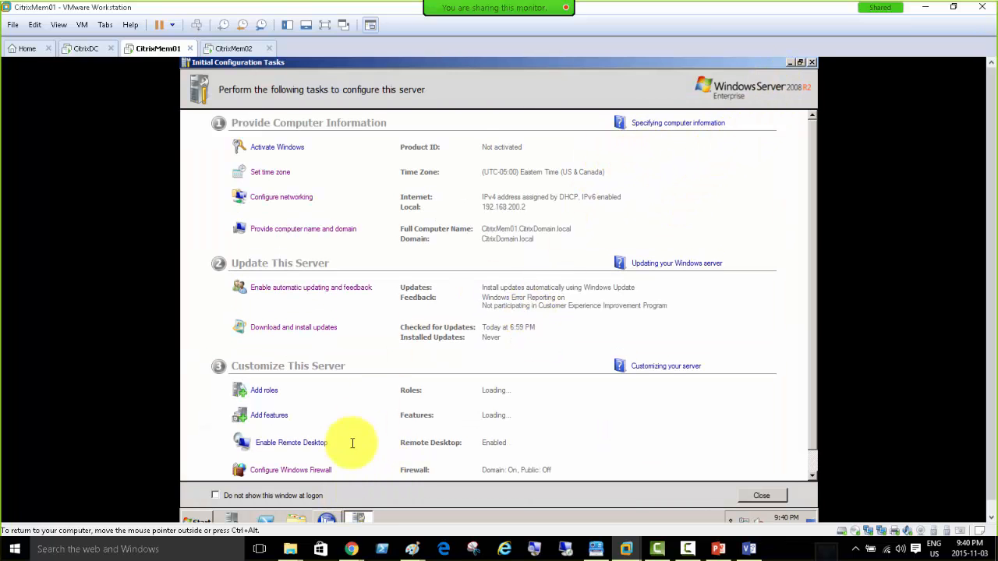
{"action": "left_click", "coordinate": [329, 518]}
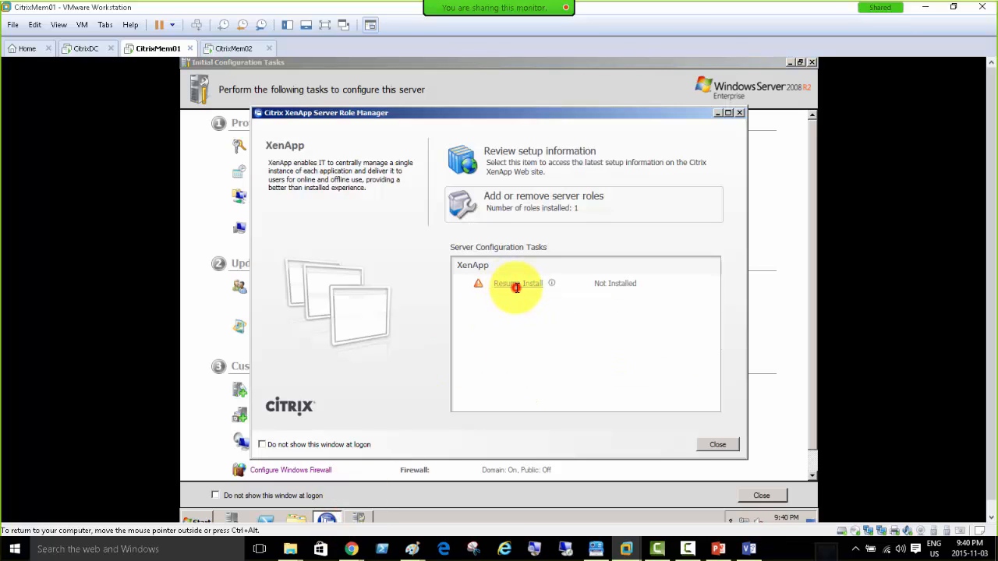
{"action": "left_click", "coordinate": [516, 285]}
{"action": "left_click", "coordinate": [516, 283]}
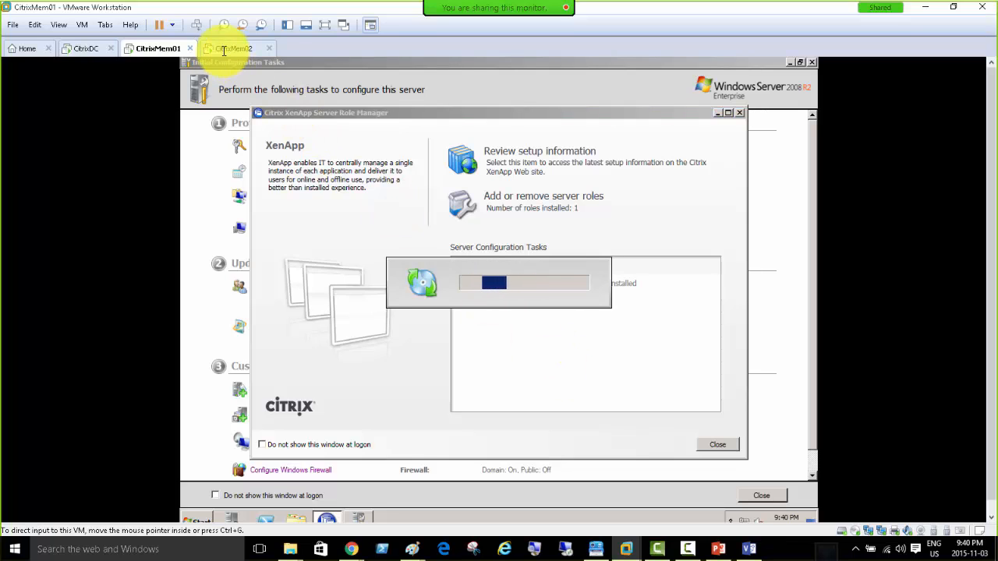
{"action": "left_click", "coordinate": [224, 49]}
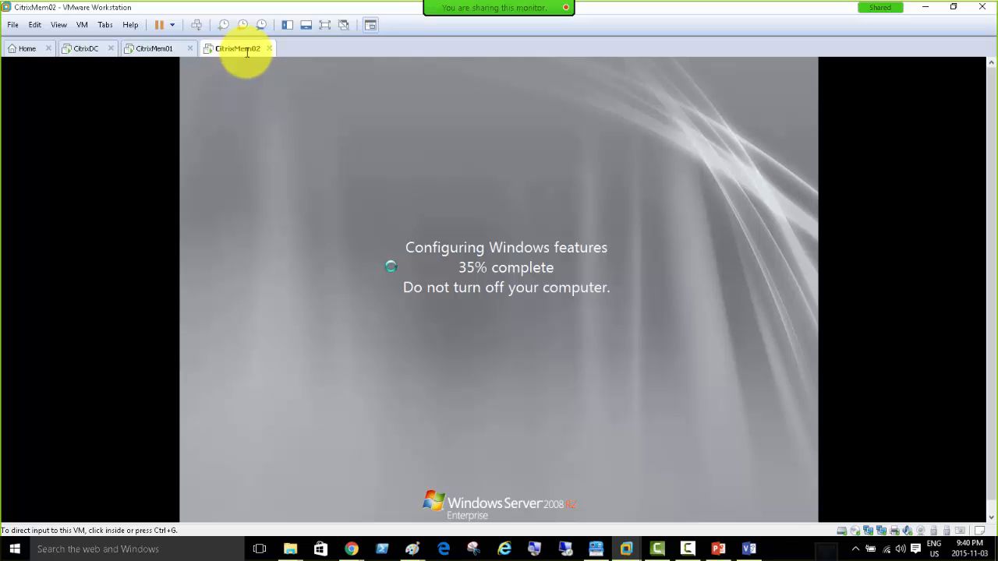
{"action": "left_click", "coordinate": [159, 48]}
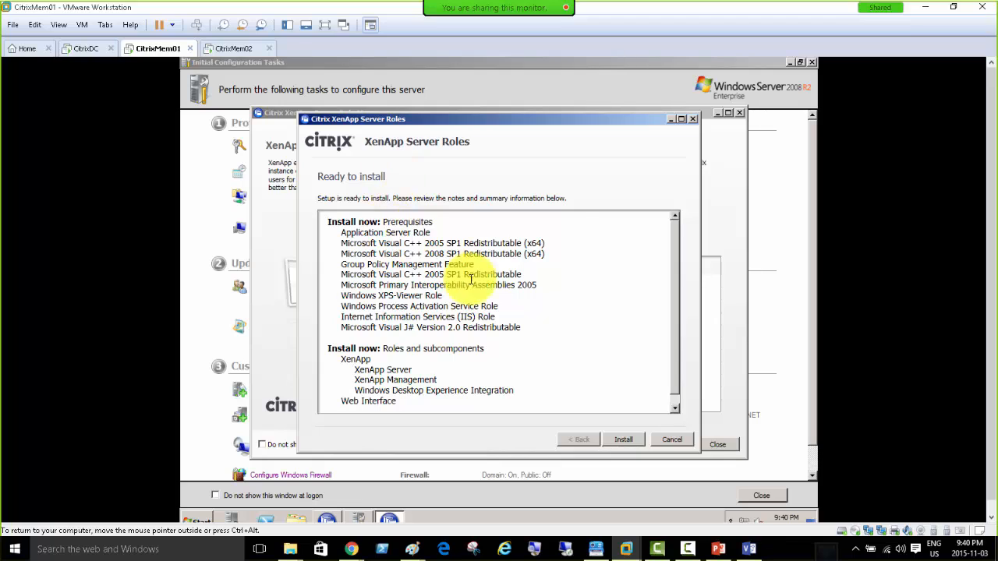
Install the XenApp server roles and prerequisites on CitrixMem01 from the Ready to install summary.
{"action": "left_click", "coordinate": [624, 438]}
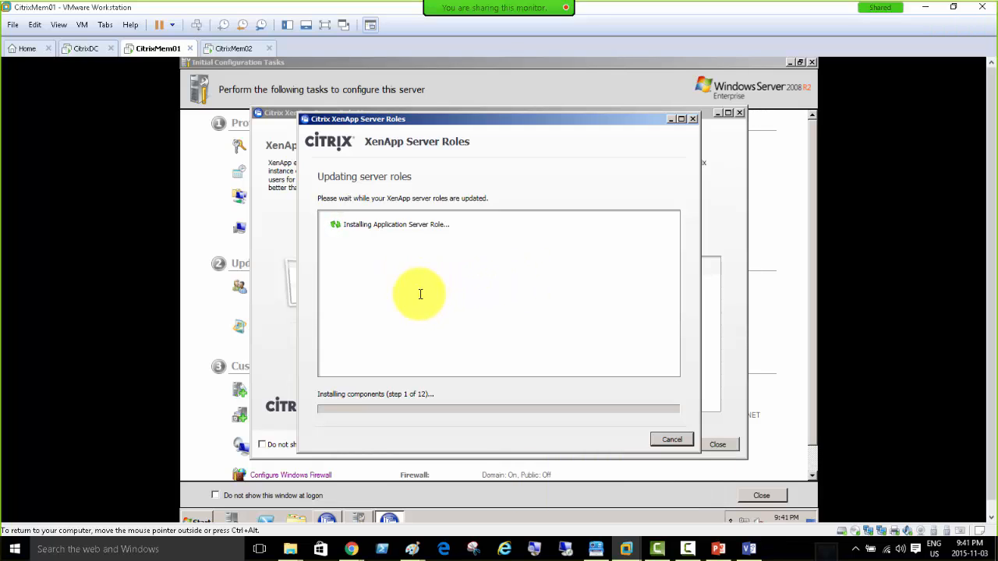
In Chrome, go from the Citrix home page to Downloads and download the do-it-yourself XenApp trial.
{"action": "mouse_move", "coordinate": [355, 547]}
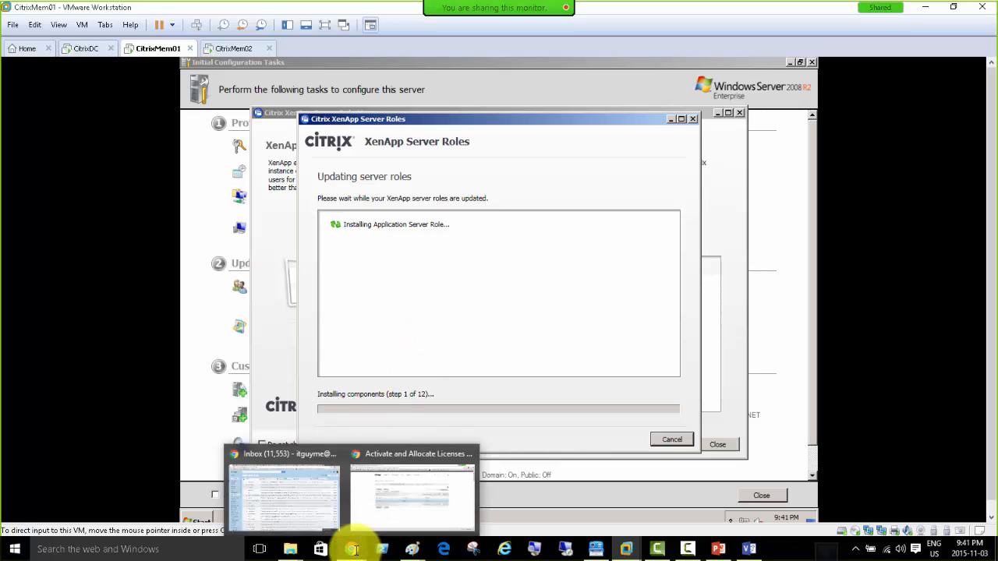
{"action": "left_click", "coordinate": [397, 453]}
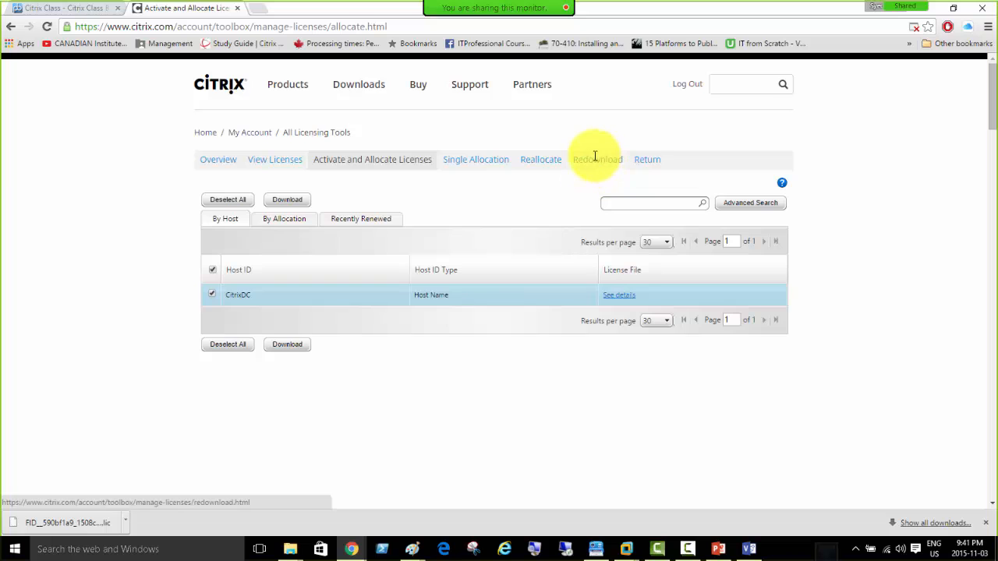
{"action": "left_click", "coordinate": [205, 132]}
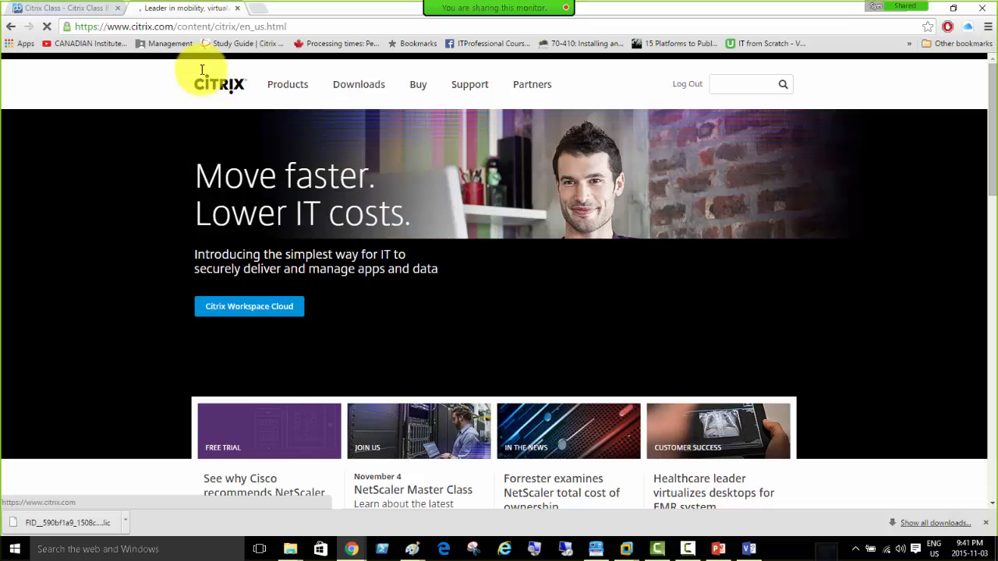
{"action": "left_click", "coordinate": [356, 84]}
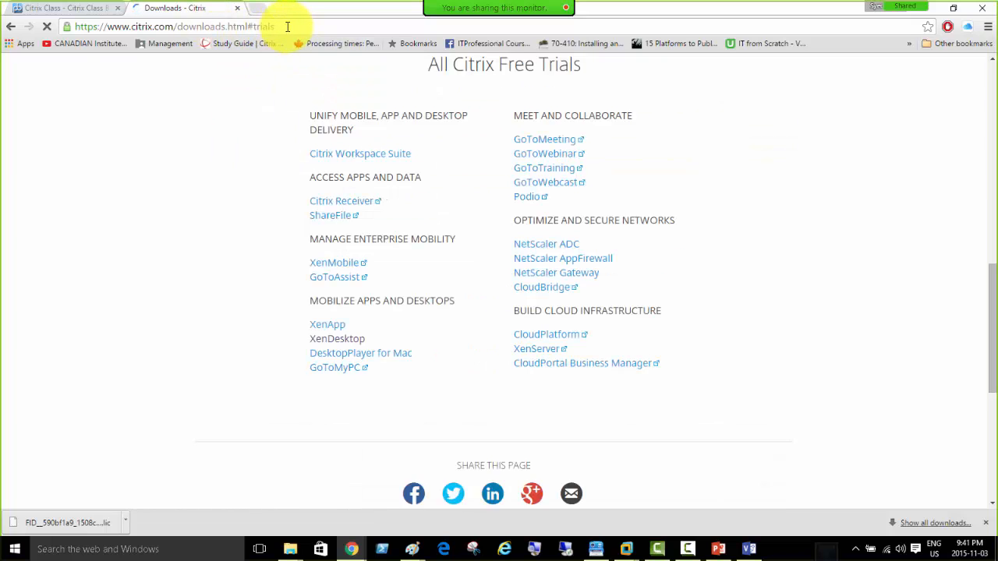
{"action": "left_click", "coordinate": [337, 324]}
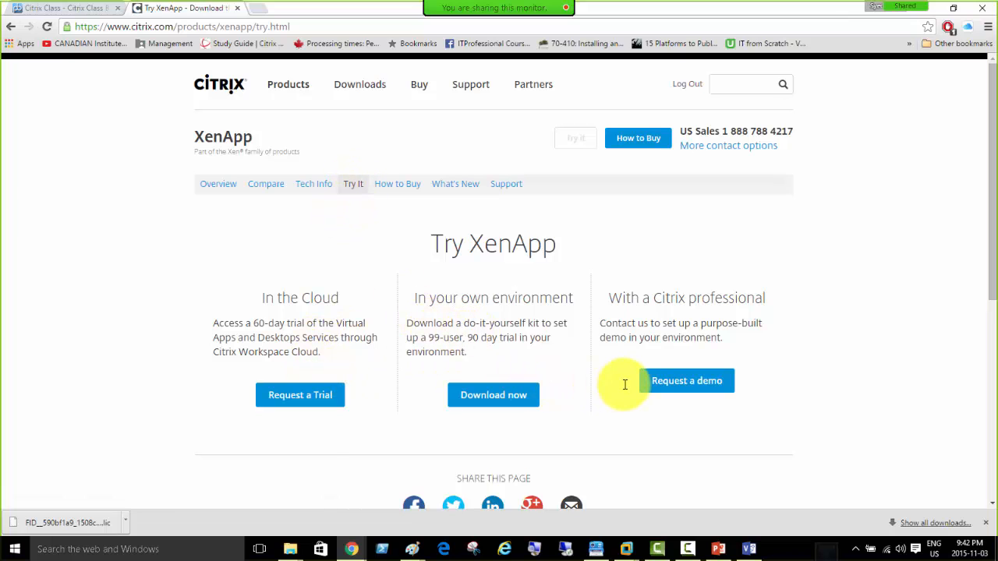
{"action": "left_click", "coordinate": [485, 397]}
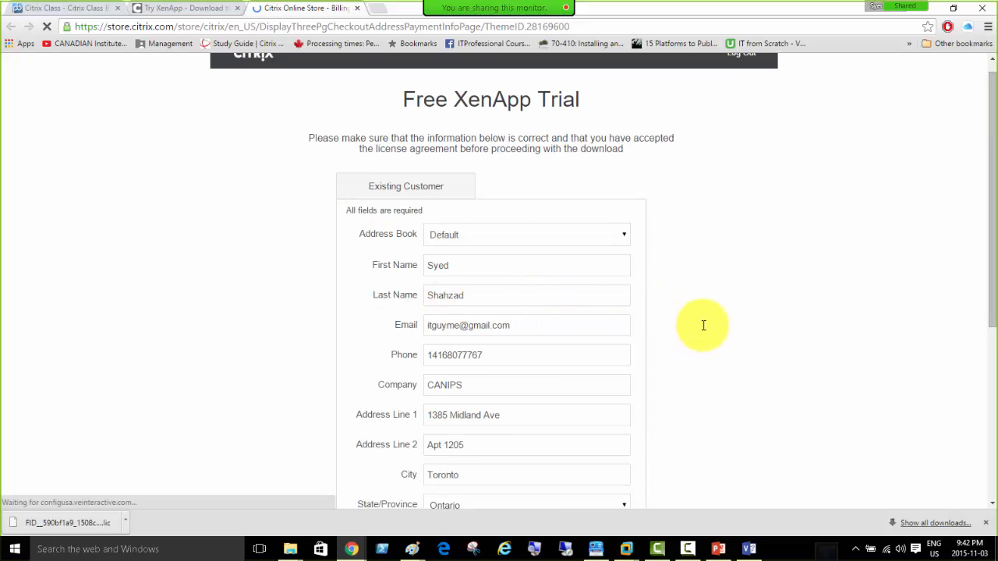
Enter mycitrix.com in the address bar to load the Citrix My Account page.
{"action": "left_click", "coordinate": [160, 28]}
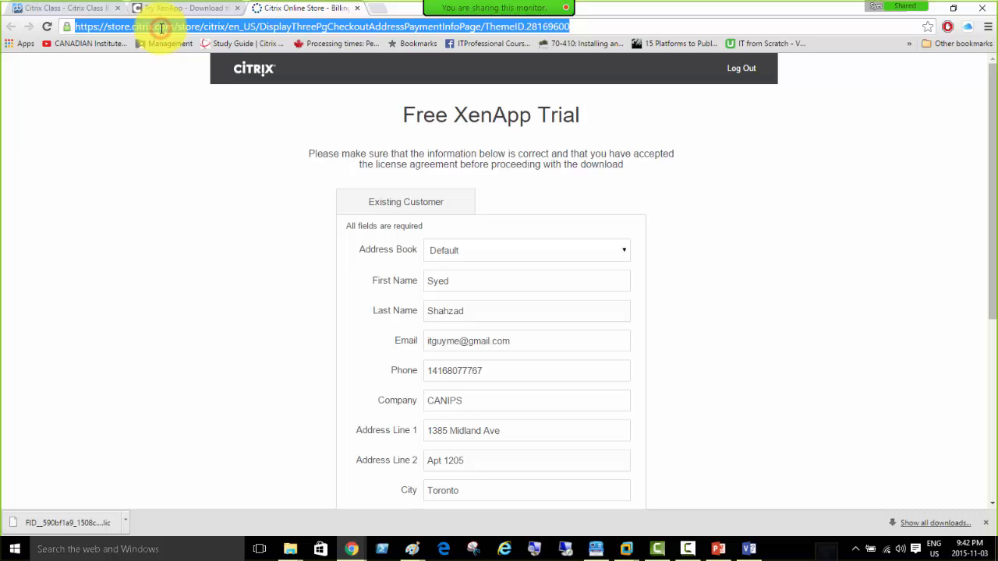
{"action": "type", "text": "mycitri"}
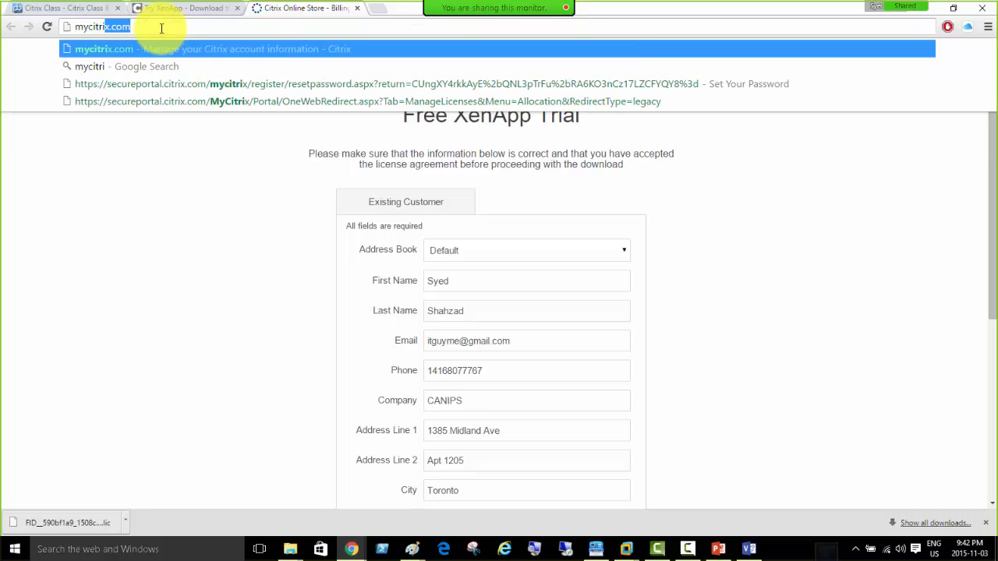
{"action": "key", "text": "Return"}
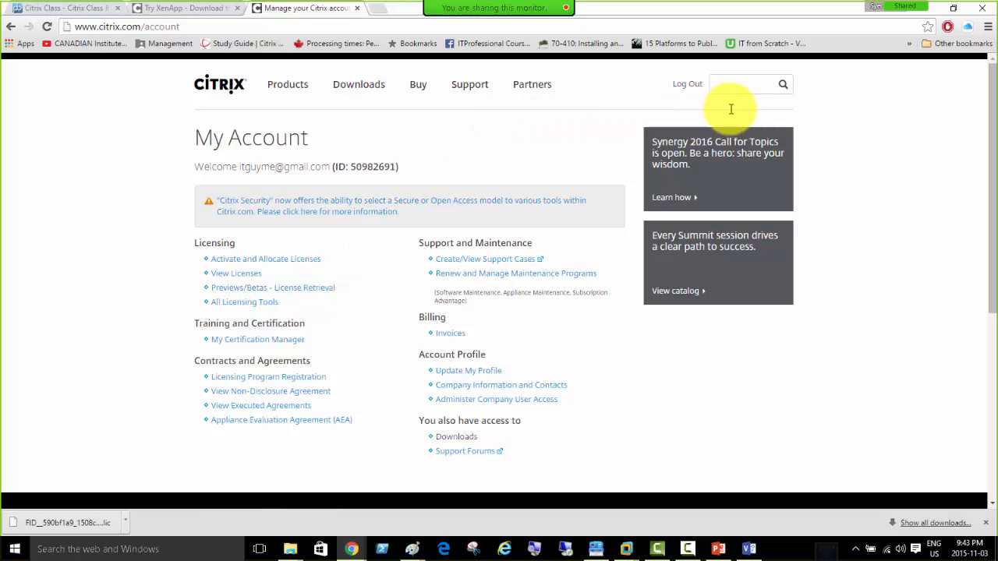
Log out and log back in to the Citrix account with the saved credentials.
{"action": "left_click", "coordinate": [688, 85]}
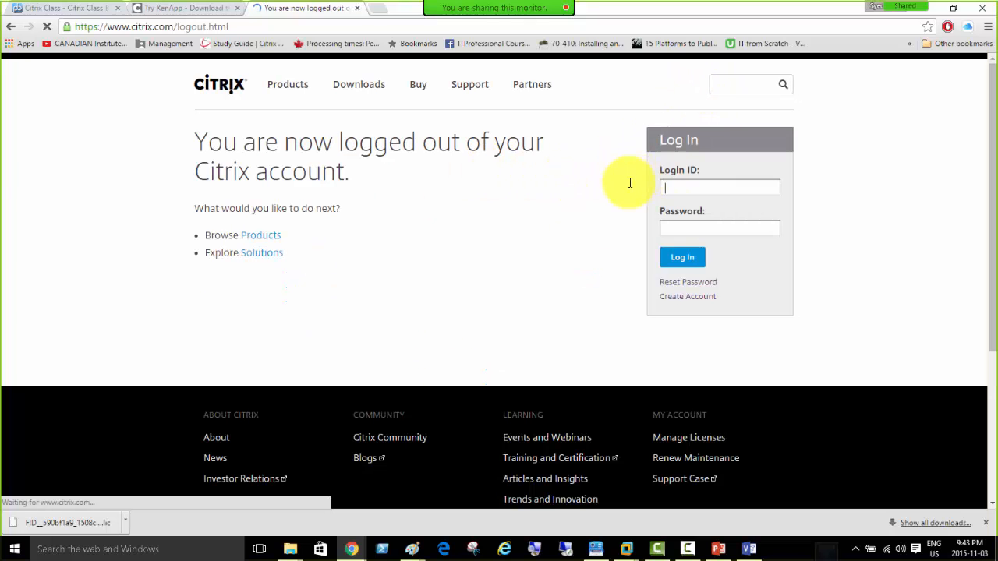
{"action": "left_click", "coordinate": [705, 188]}
{"action": "left_click", "coordinate": [709, 211]}
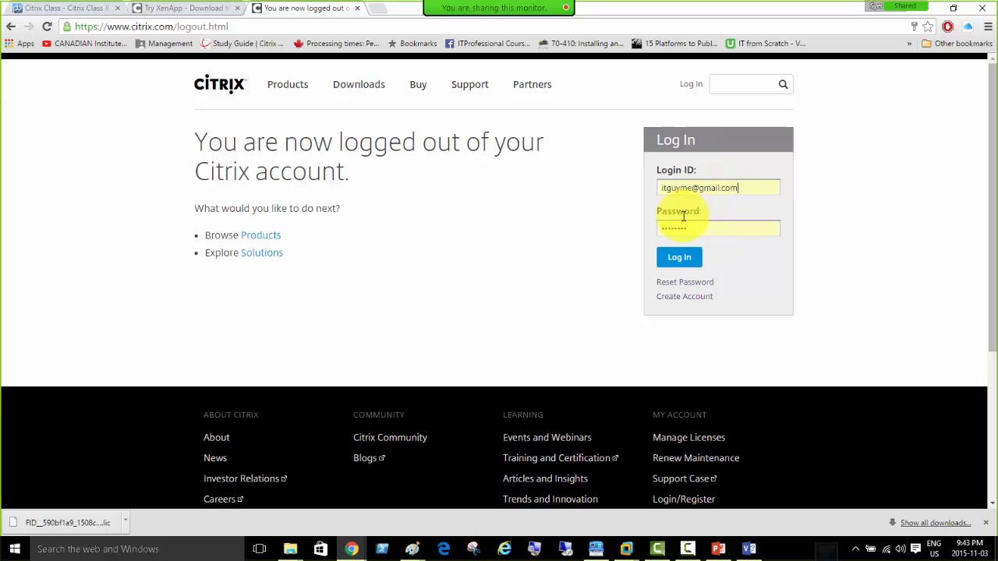
{"action": "left_click", "coordinate": [679, 260]}
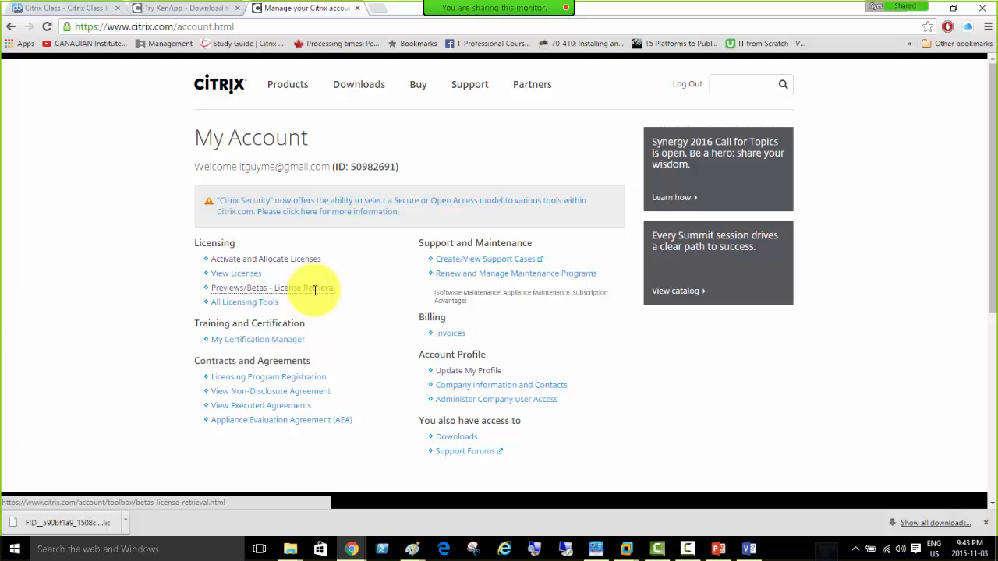
Open Previews/Betas - License Retrieval, then switch back to the CitrixDC virtual machine.
{"action": "left_click", "coordinate": [316, 288]}
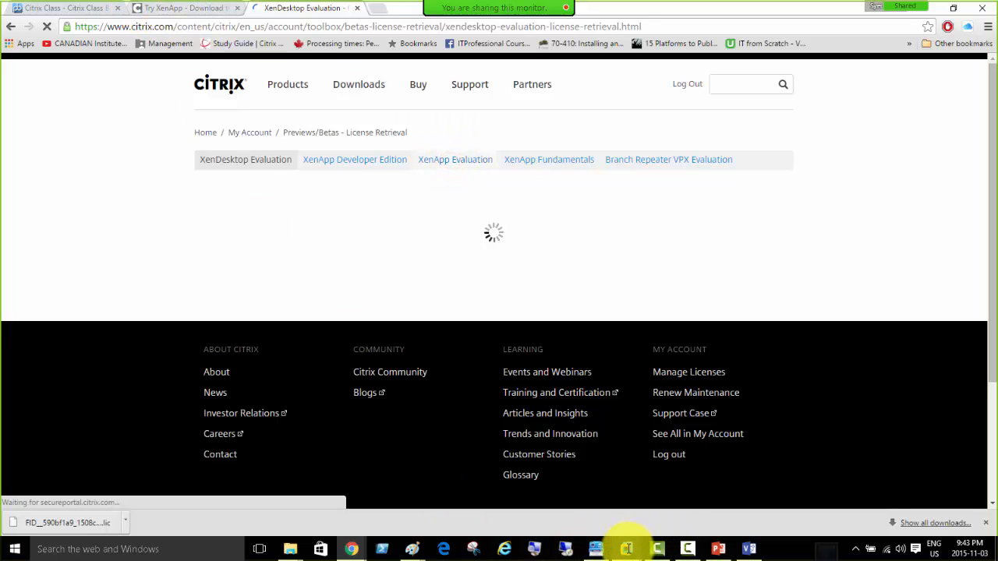
{"action": "mouse_move", "coordinate": [629, 546]}
{"action": "left_click", "coordinate": [568, 473]}
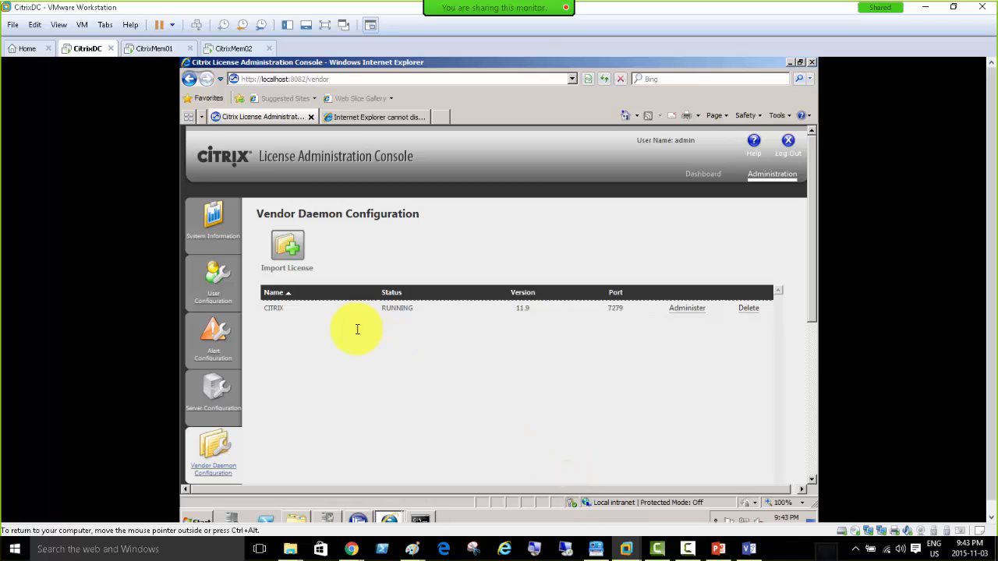
Log on to CitrixMem02 with the citrixdomain administrator, dismiss the shutdown prompt, and show XenApp Server Role Manager.
{"action": "left_click", "coordinate": [154, 49]}
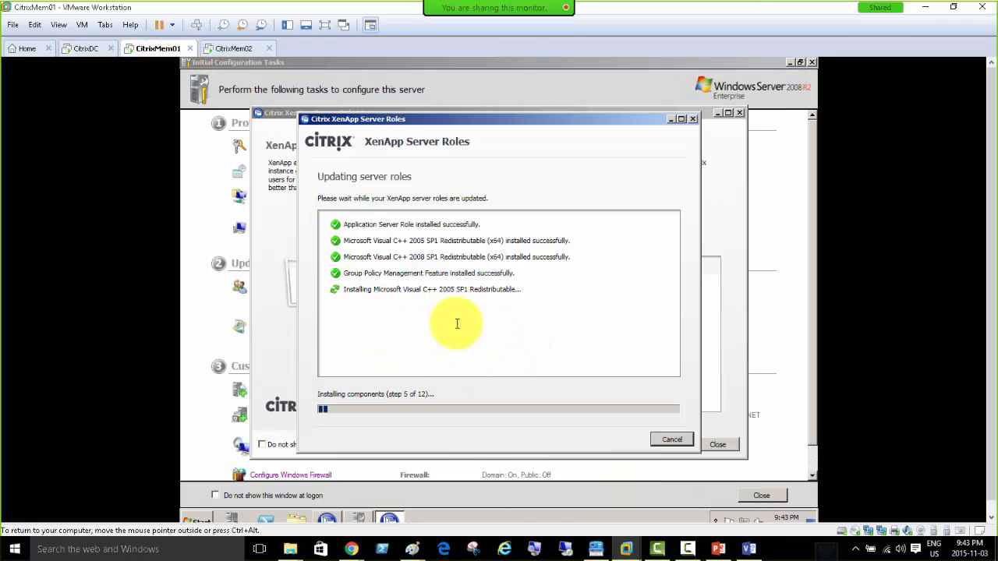
{"action": "left_click", "coordinate": [234, 48]}
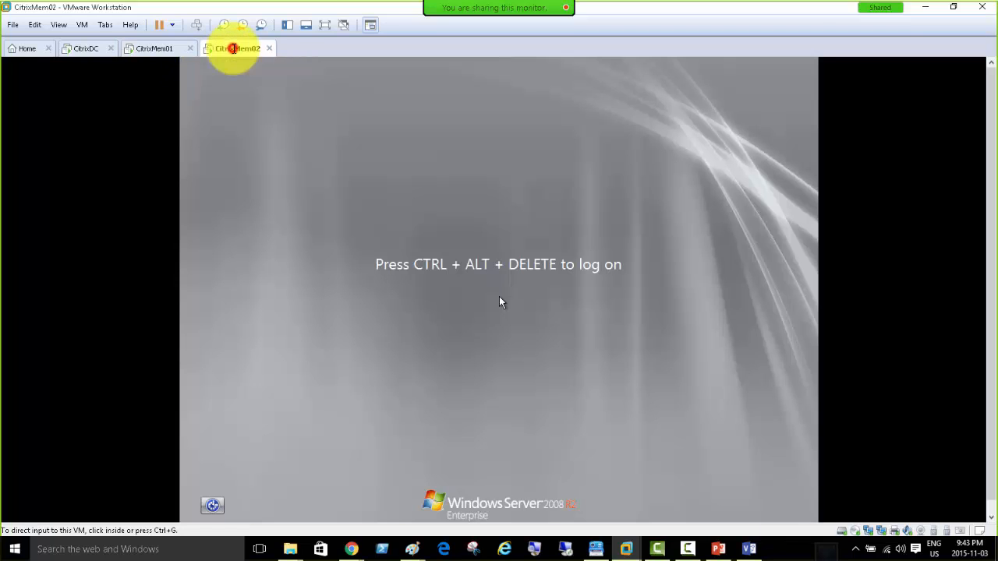
{"action": "left_click", "coordinate": [198, 25]}
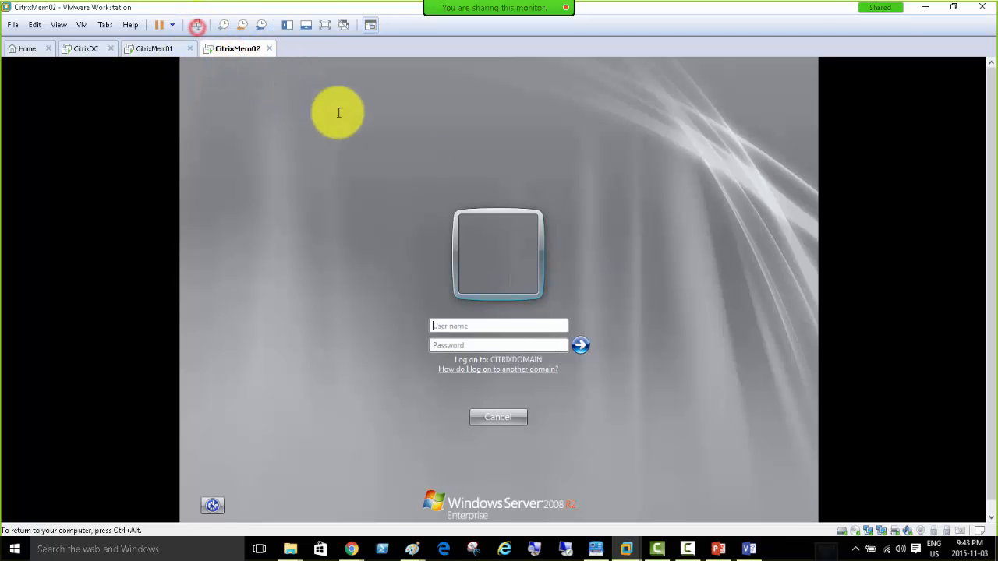
{"action": "left_click", "coordinate": [505, 326]}
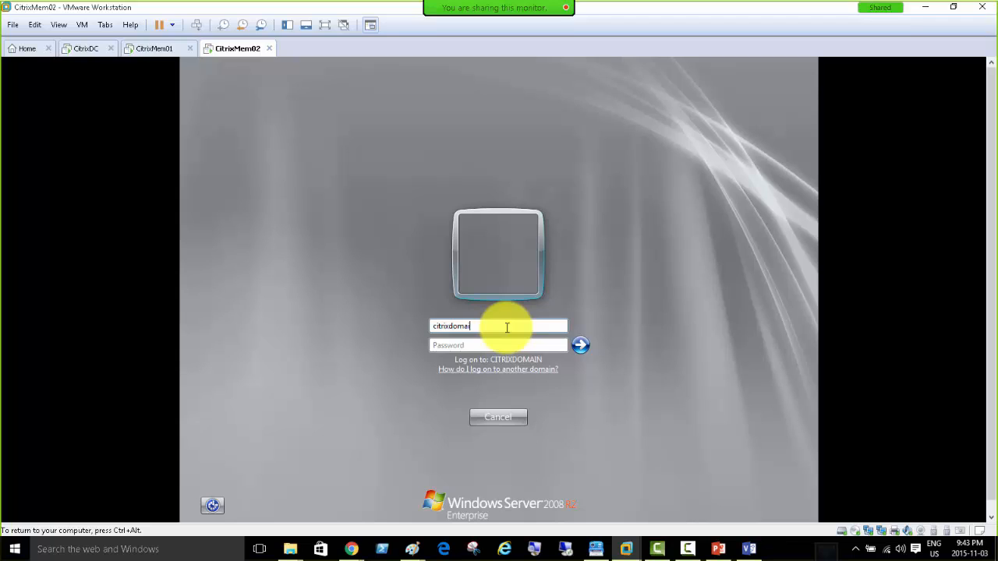
{"action": "type", "text": "citrixdomain\\administrator"}
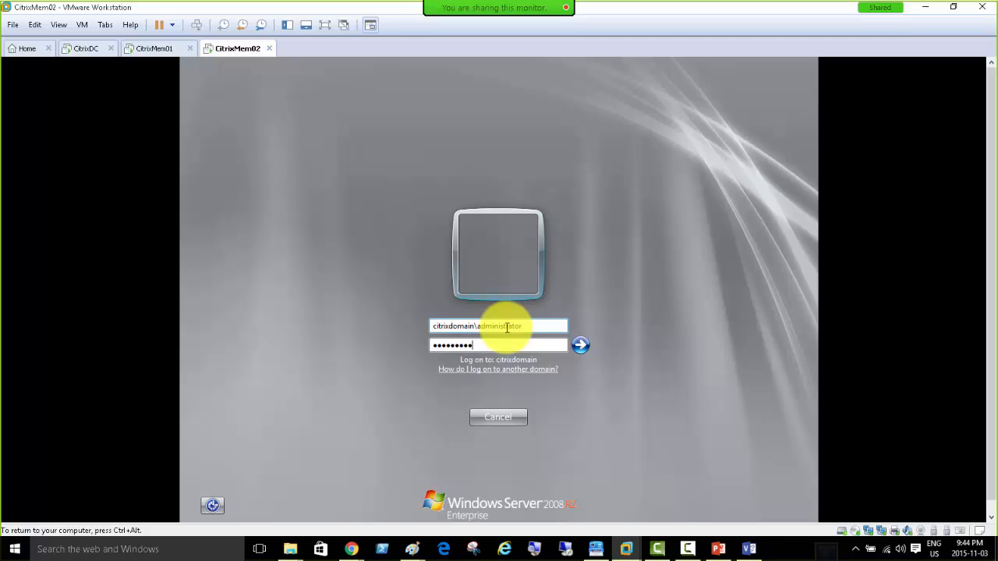
{"action": "key", "text": "Return"}
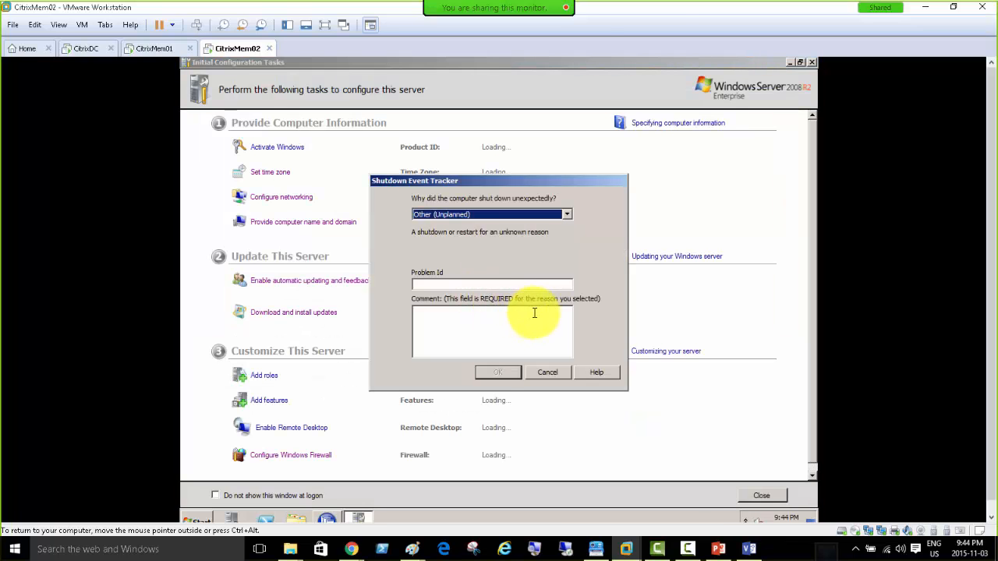
{"action": "left_click", "coordinate": [553, 374]}
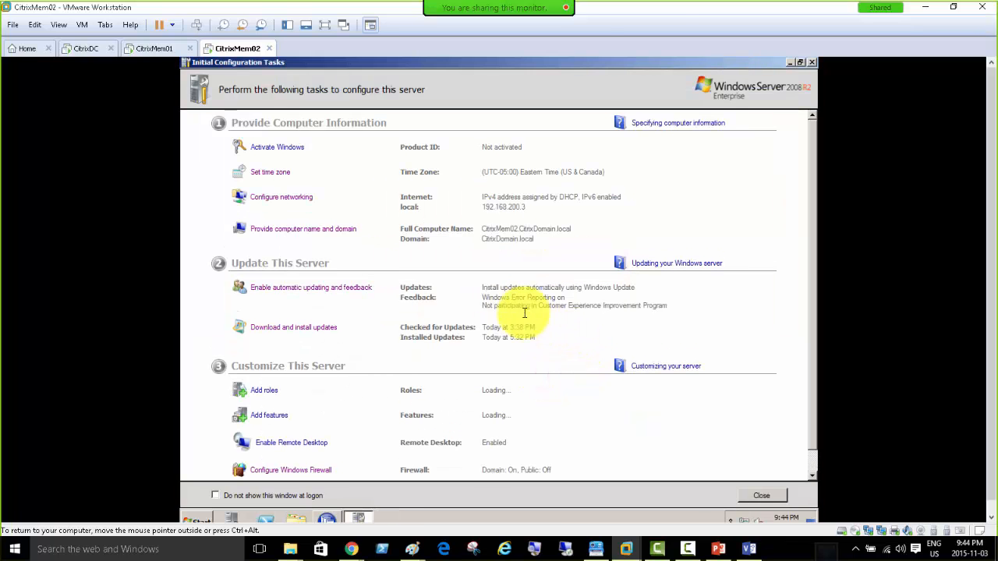
{"action": "left_click", "coordinate": [328, 518]}
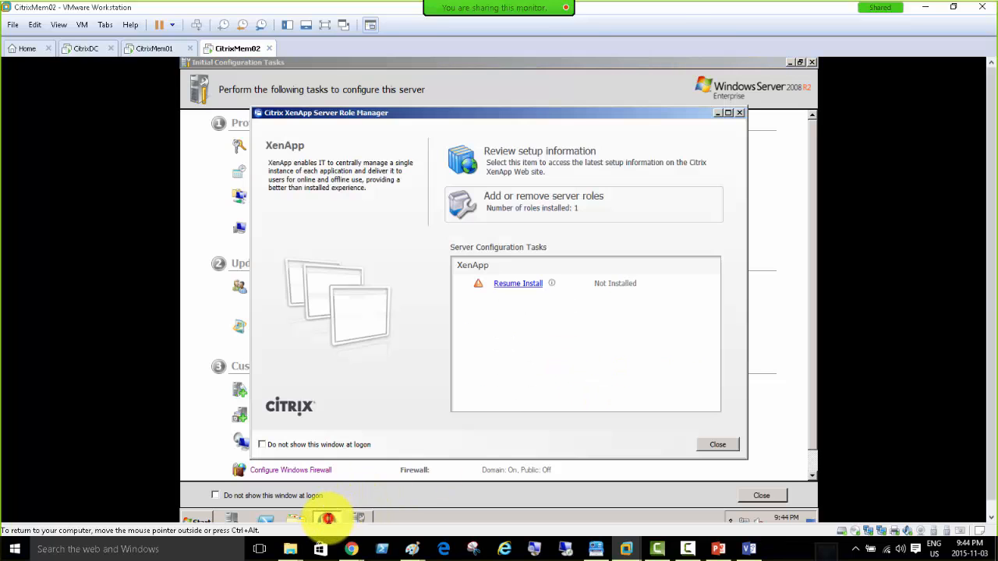
Choose Resume Install under Server Configuration Tasks in CitrixMem02's XenApp Server Role Manager.
{"action": "left_click", "coordinate": [511, 283]}
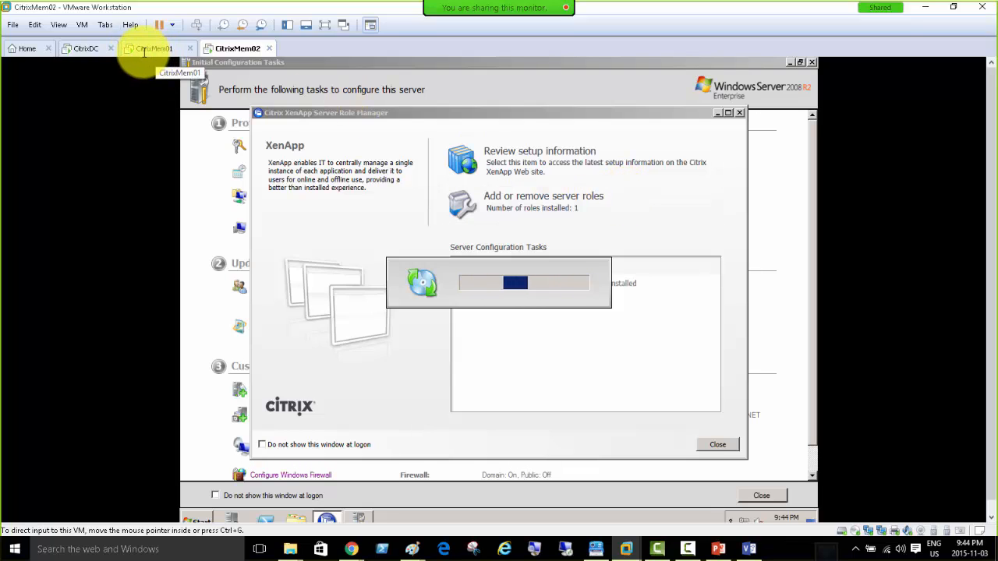
Reload the XenApp Evaluation licence page in Chrome to show three new 90-day evaluation licences.
{"action": "mouse_move", "coordinate": [355, 548]}
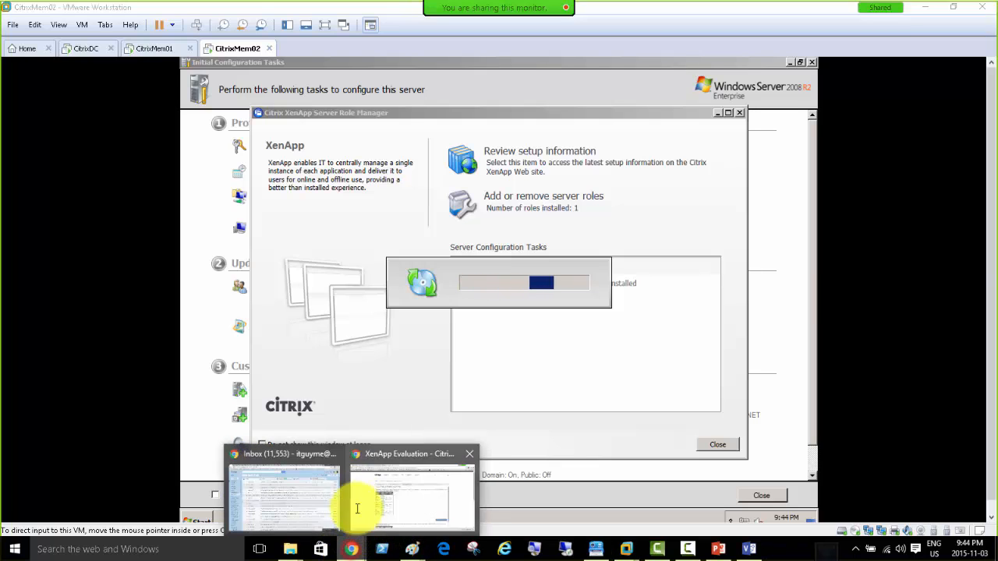
{"action": "left_click", "coordinate": [388, 455]}
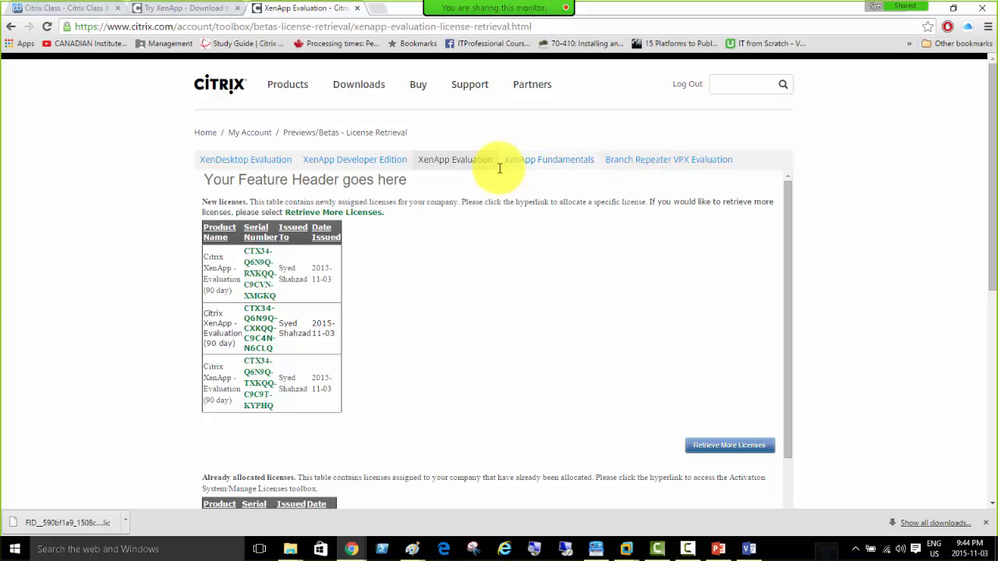
{"action": "left_click", "coordinate": [446, 160]}
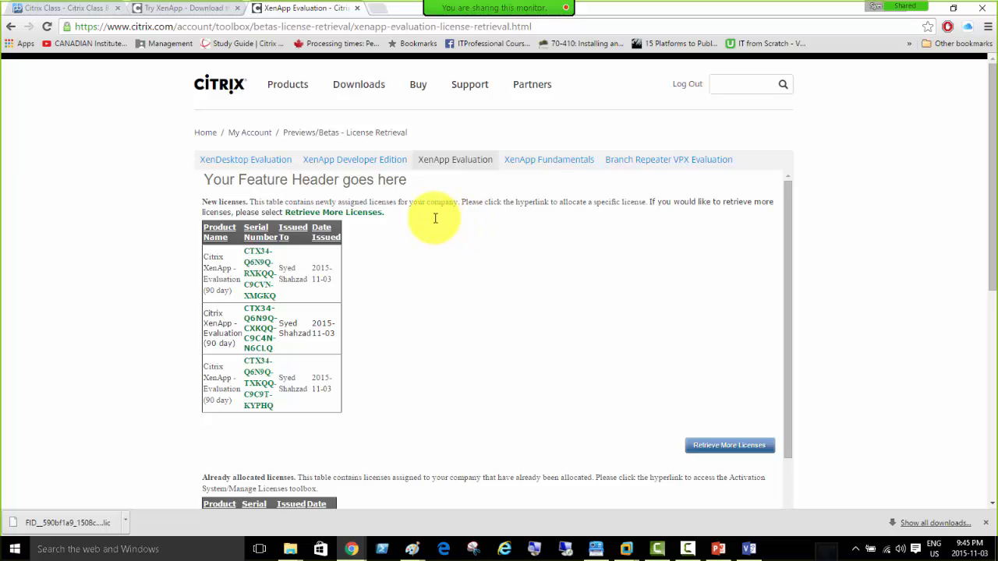
{"action": "left_click", "coordinate": [460, 160]}
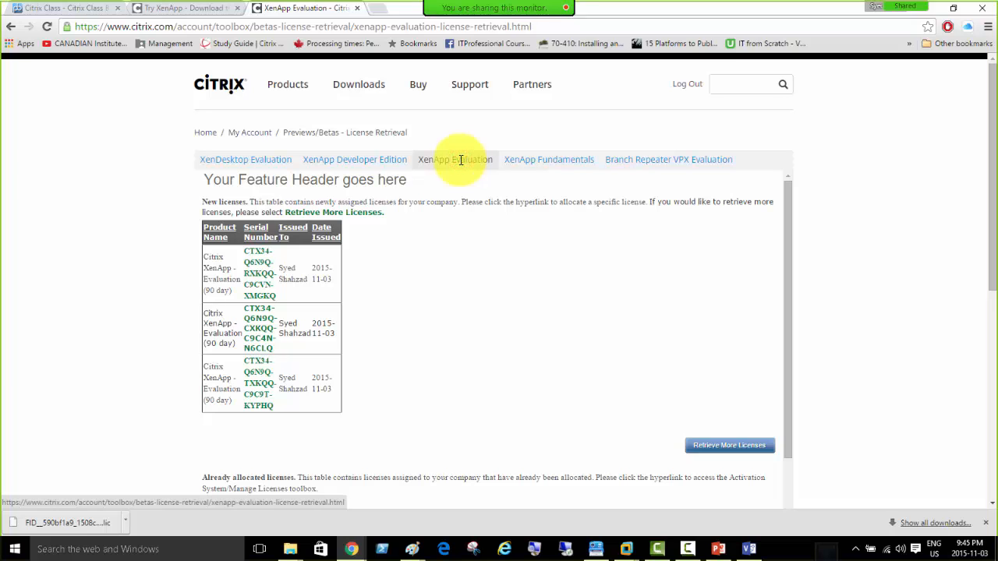
{"action": "left_click", "coordinate": [460, 160]}
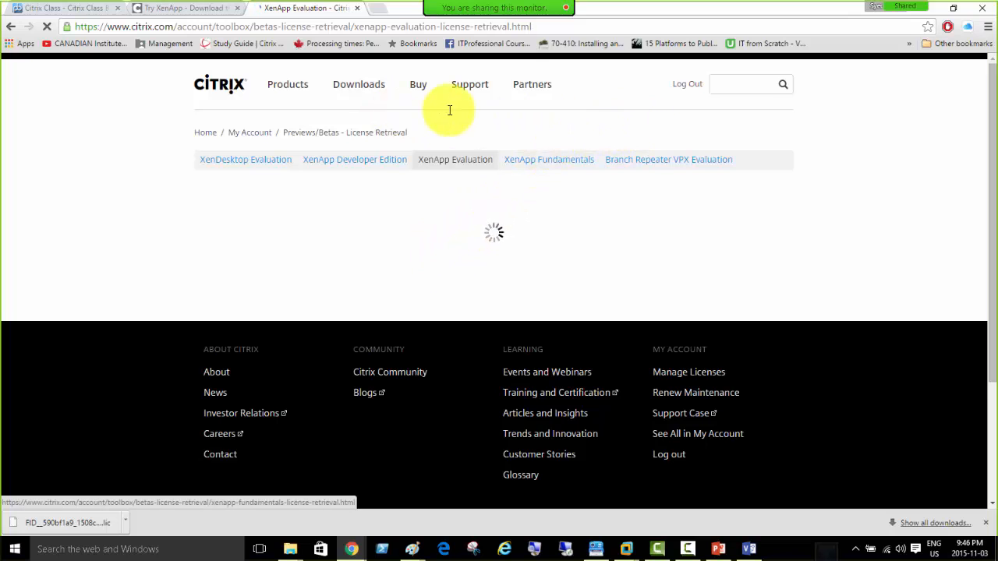
{"action": "left_click", "coordinate": [282, 84]}
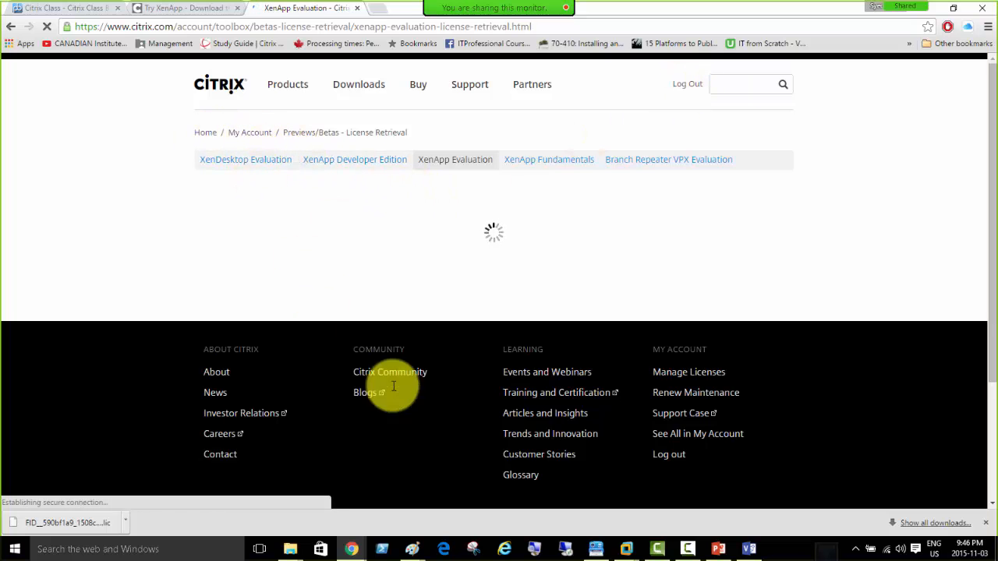
{"action": "scroll", "coordinate": [421, 397], "scroll_direction": "down", "scroll_amount": 2}
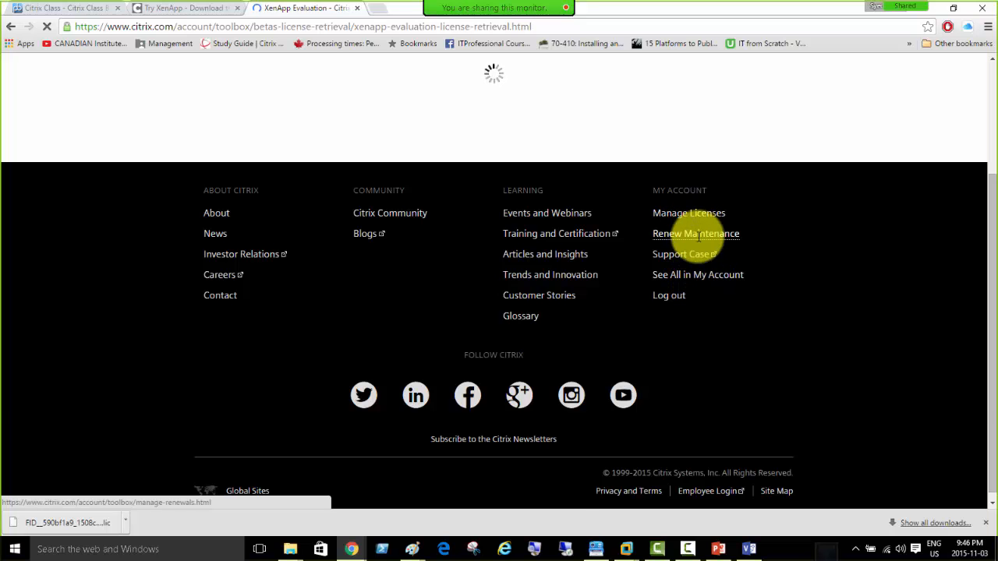
{"action": "scroll", "coordinate": [417, 250], "scroll_direction": "up", "scroll_amount": 2}
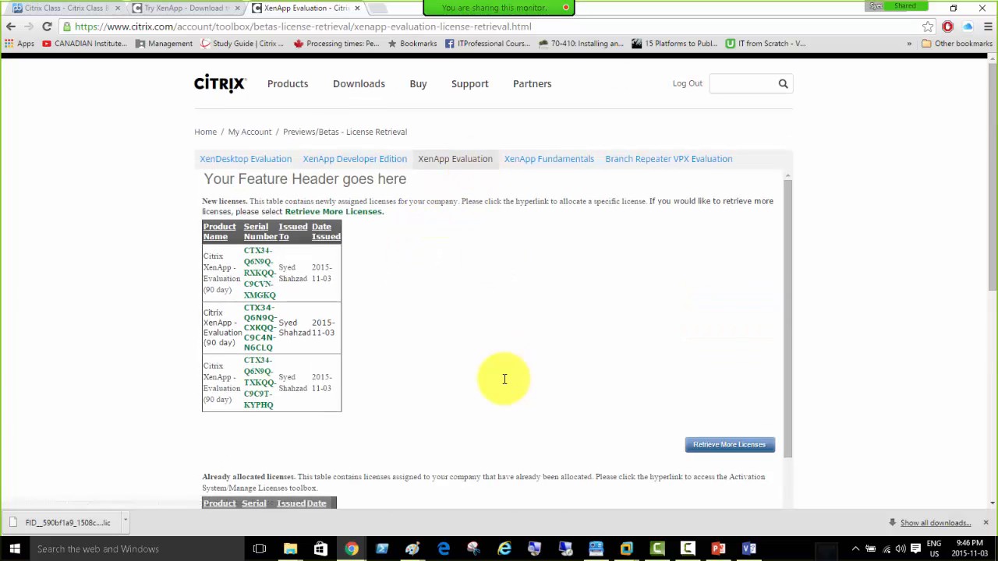
{"action": "scroll", "coordinate": [504, 381], "scroll_direction": "down", "scroll_amount": 4}
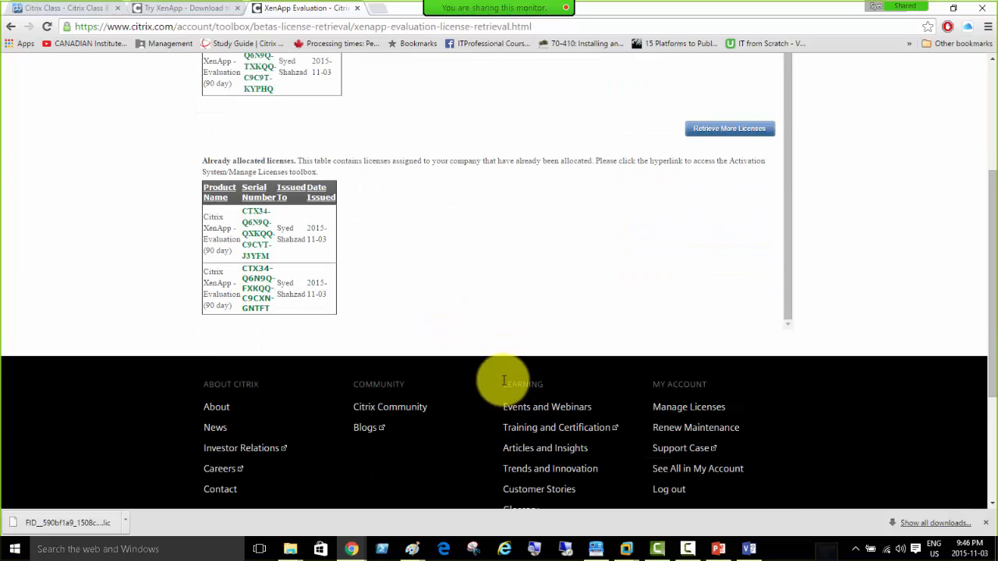
{"action": "scroll", "coordinate": [503, 380], "scroll_direction": "up", "scroll_amount": 1}
{"action": "scroll", "coordinate": [367, 274], "scroll_direction": "up", "scroll_amount": 3}
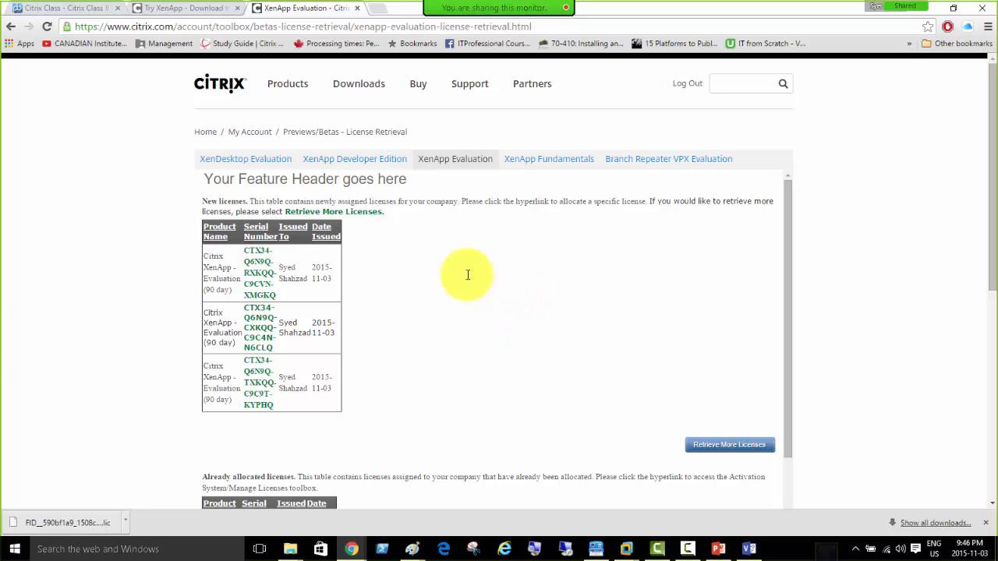
{"action": "scroll", "coordinate": [649, 228], "scroll_direction": "down", "scroll_amount": 3}
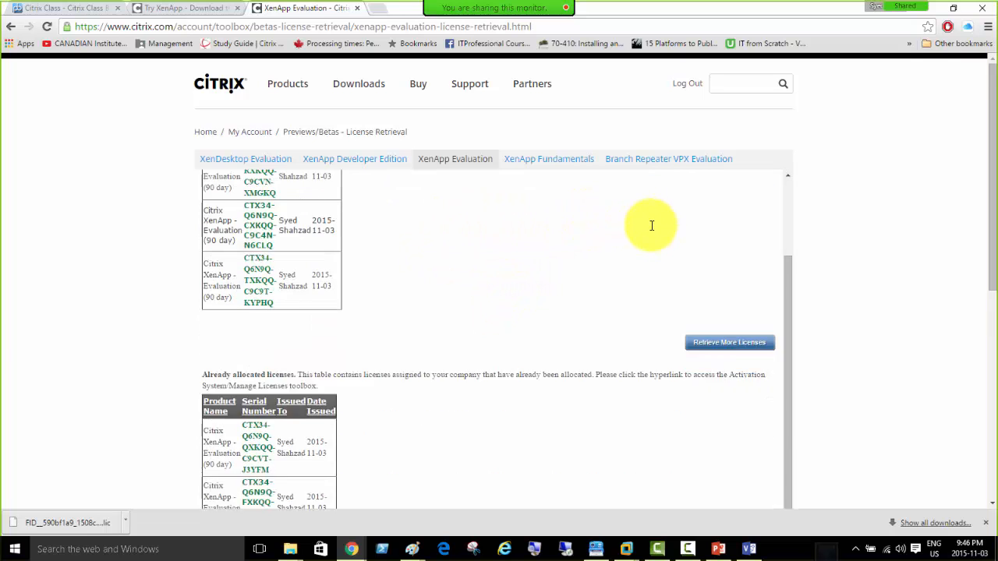
{"action": "scroll", "coordinate": [648, 228], "scroll_direction": "up", "scroll_amount": 4}
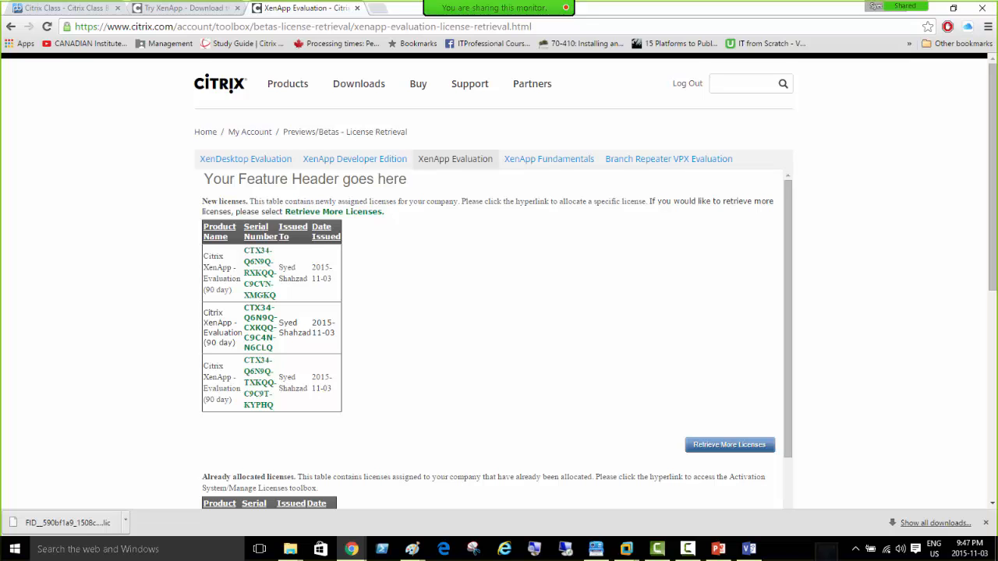
{"action": "left_click_drag", "start_coordinate": [997, 156], "coordinate": [474, 81]}
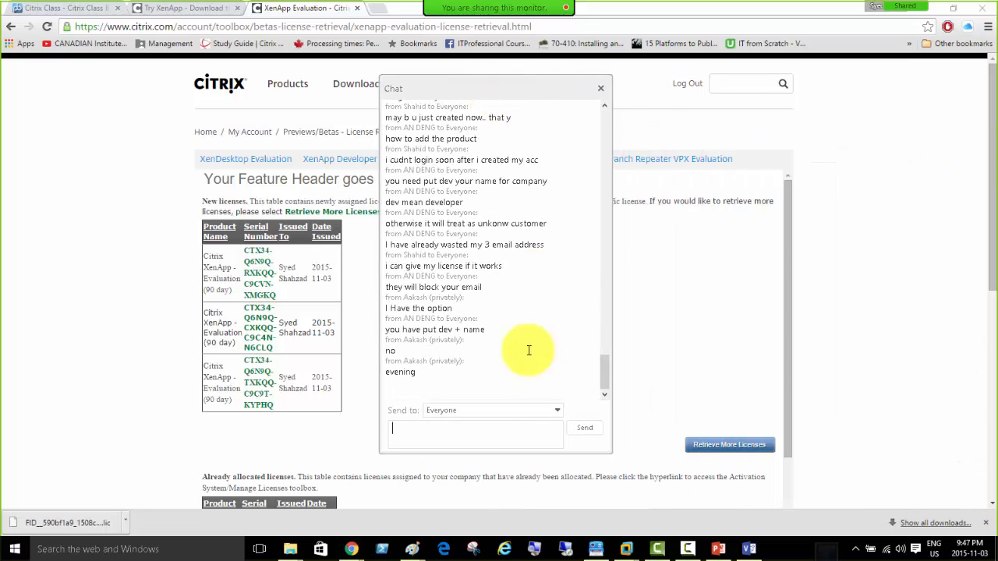
{"action": "left_click", "coordinate": [462, 410]}
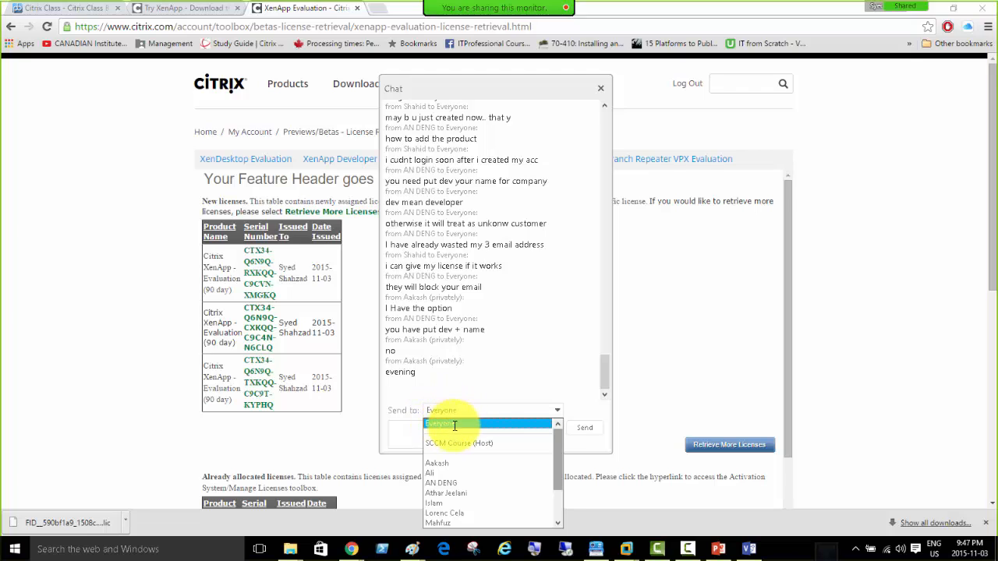
{"action": "left_click", "coordinate": [453, 424]}
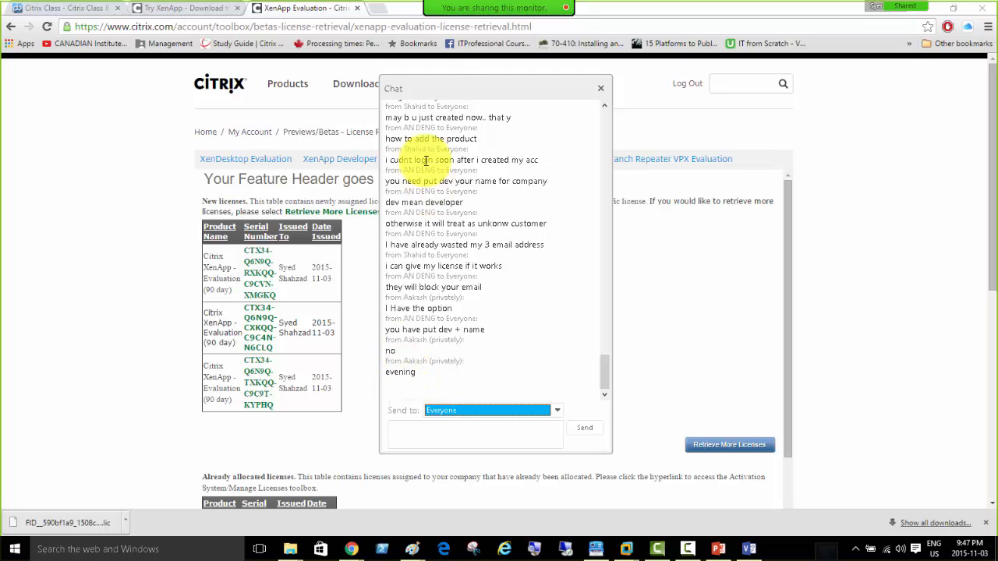
{"action": "left_click_drag", "start_coordinate": [438, 89], "coordinate": [997, 98]}
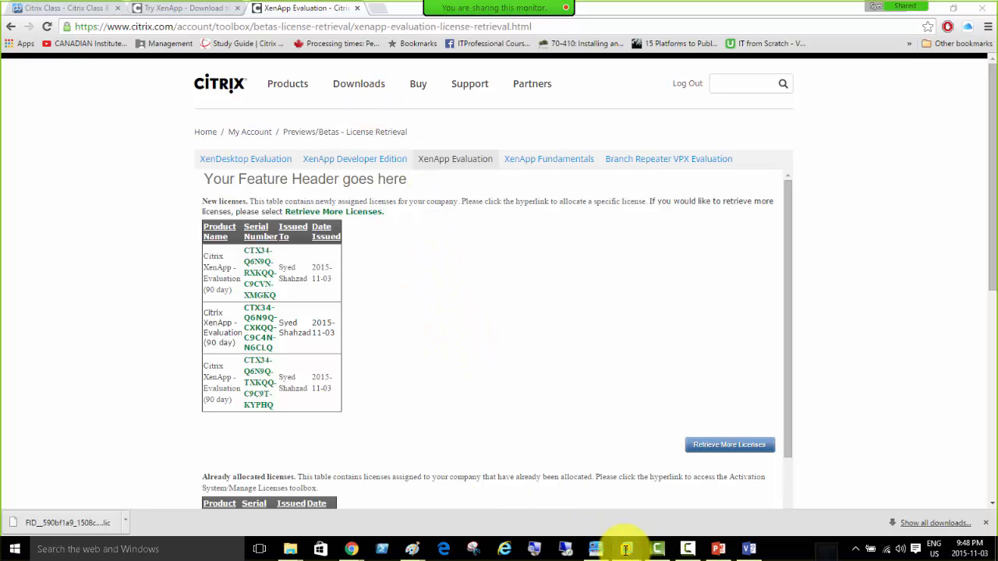
Start the XenApp roles install on CitrixMem02, then return to CitrixMem01 while its install continues.
{"action": "mouse_move", "coordinate": [629, 546]}
{"action": "left_click", "coordinate": [646, 468]}
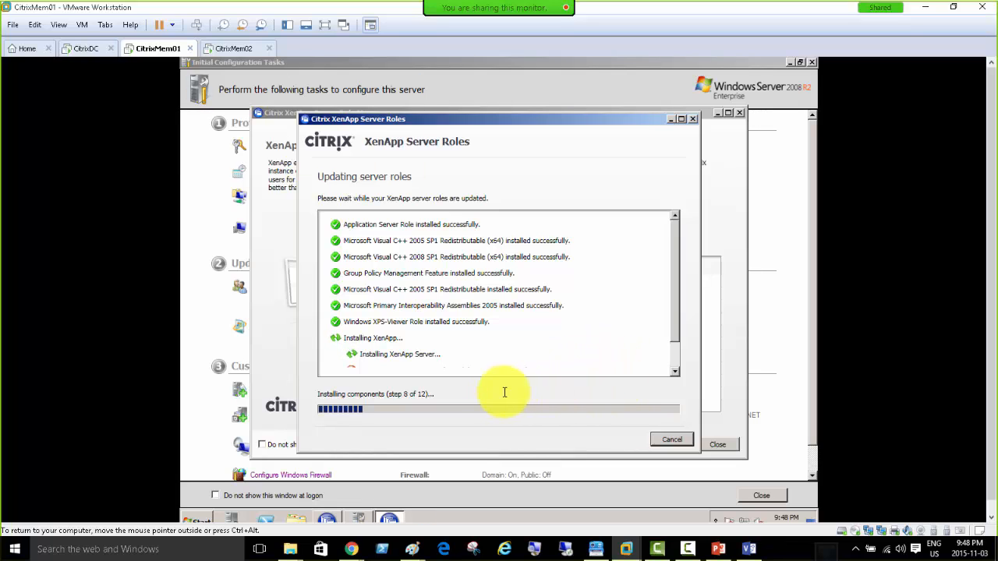
{"action": "left_click", "coordinate": [678, 360]}
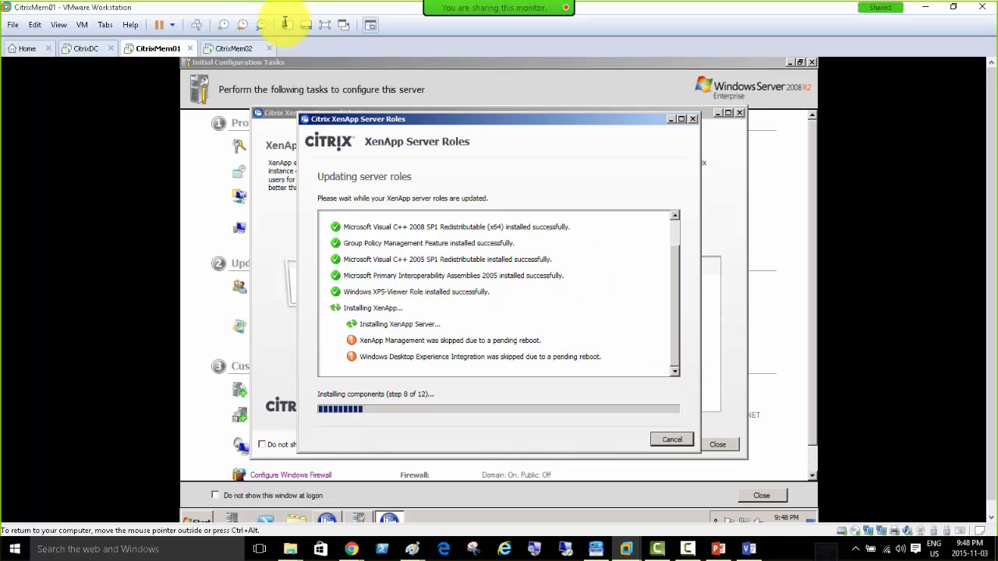
{"action": "left_click", "coordinate": [232, 49]}
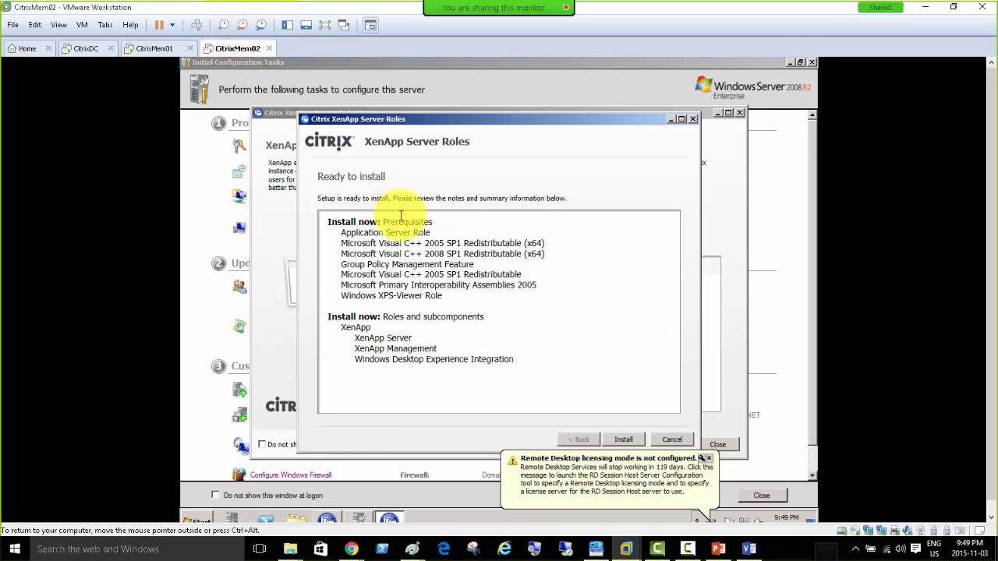
{"action": "left_click", "coordinate": [625, 440]}
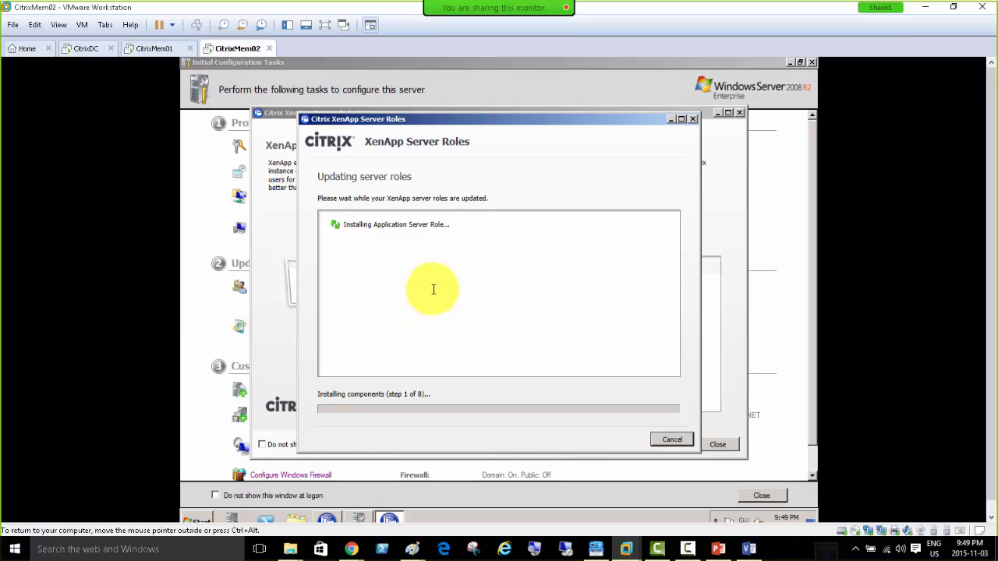
{"action": "left_click", "coordinate": [150, 50]}
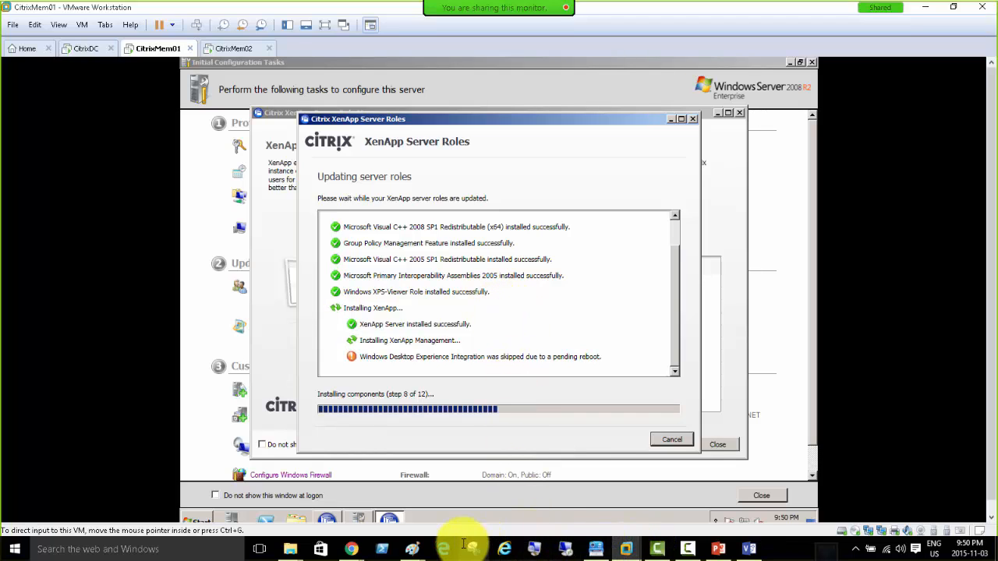
From the XenApp Evaluation licence page in Chrome, open My Account via the footer's See All link.
{"action": "left_click", "coordinate": [353, 551]}
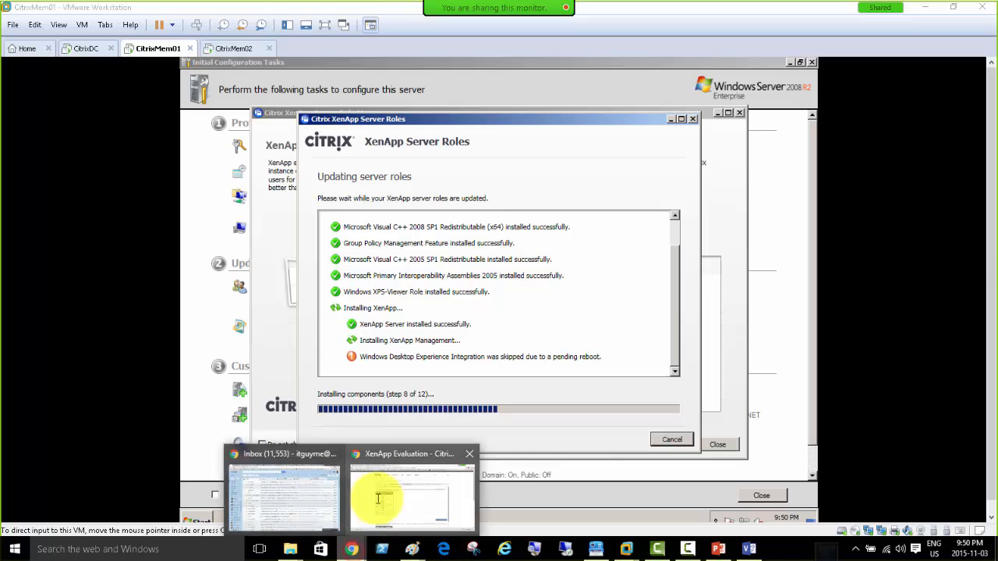
{"action": "left_click", "coordinate": [386, 476]}
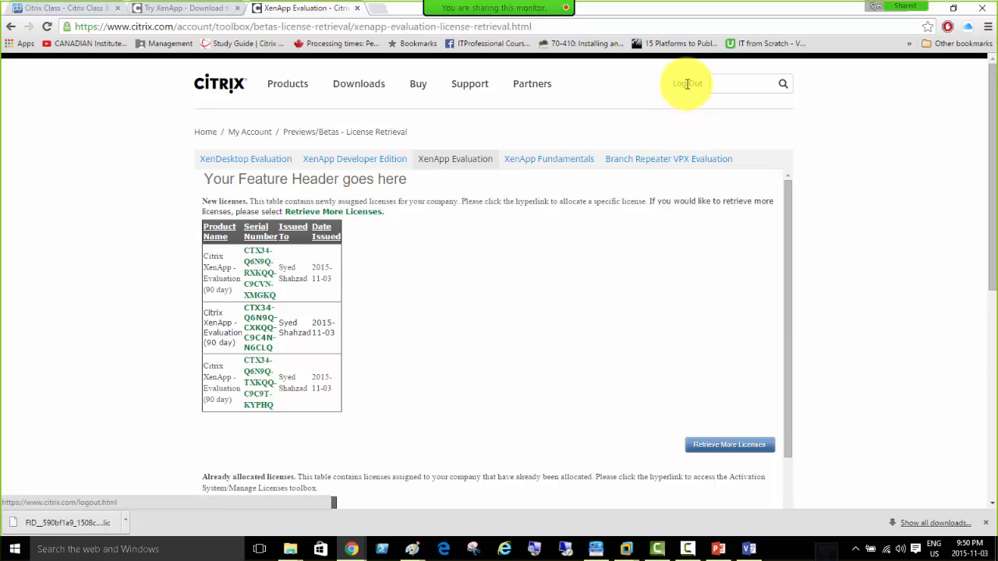
{"action": "left_click", "coordinate": [561, 86]}
{"action": "left_click", "coordinate": [574, 87]}
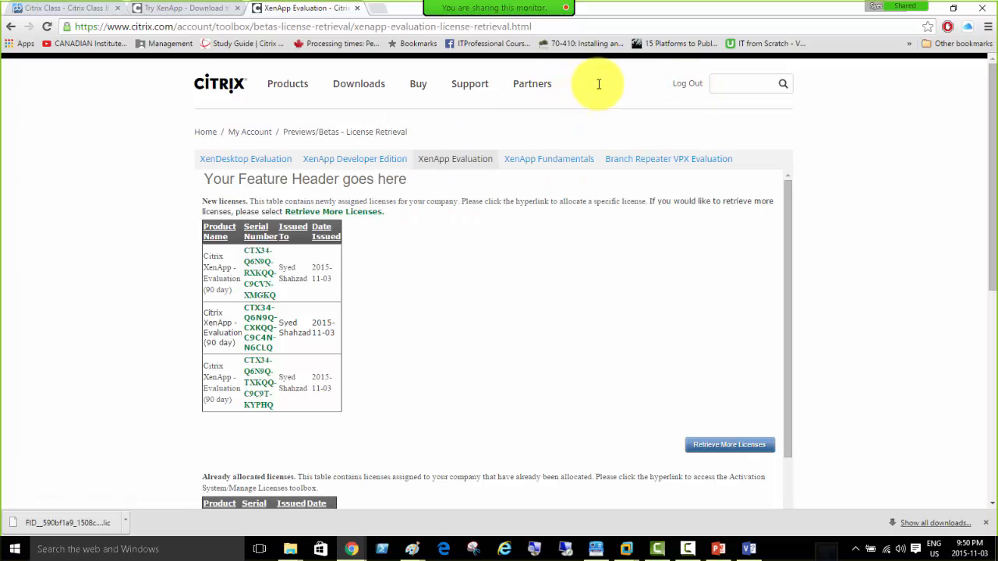
{"action": "scroll", "coordinate": [645, 173], "scroll_direction": "down", "scroll_amount": 10}
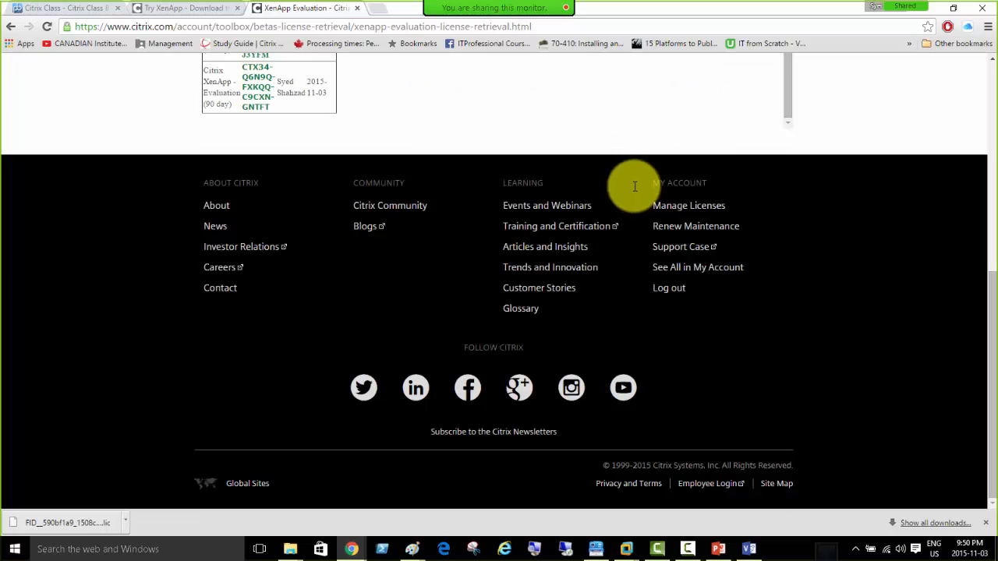
{"action": "left_click", "coordinate": [696, 267]}
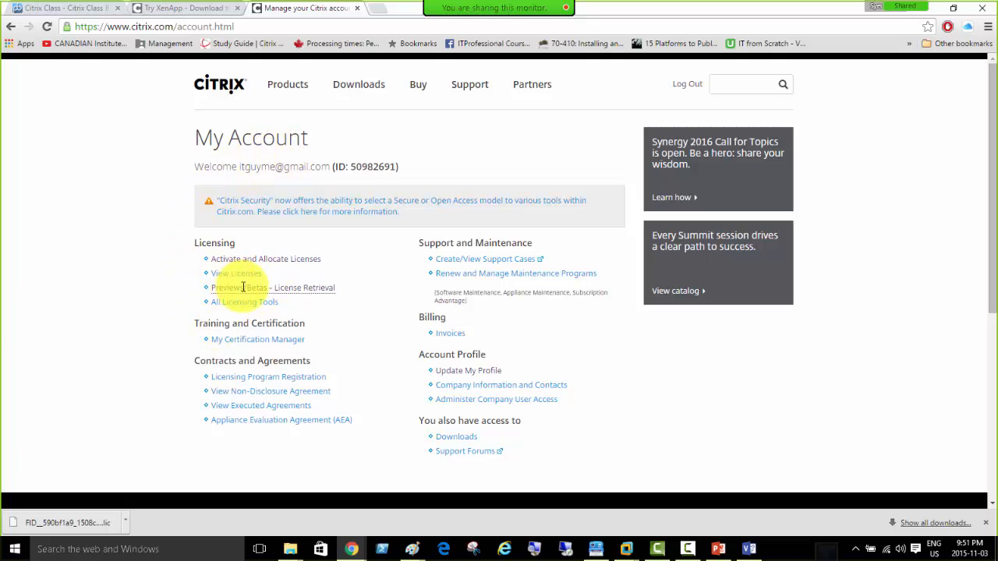
View the XenDesktop evaluation licences under Previews/Betas License Retrieval, then log out of Citrix.com.
{"action": "left_click", "coordinate": [291, 288]}
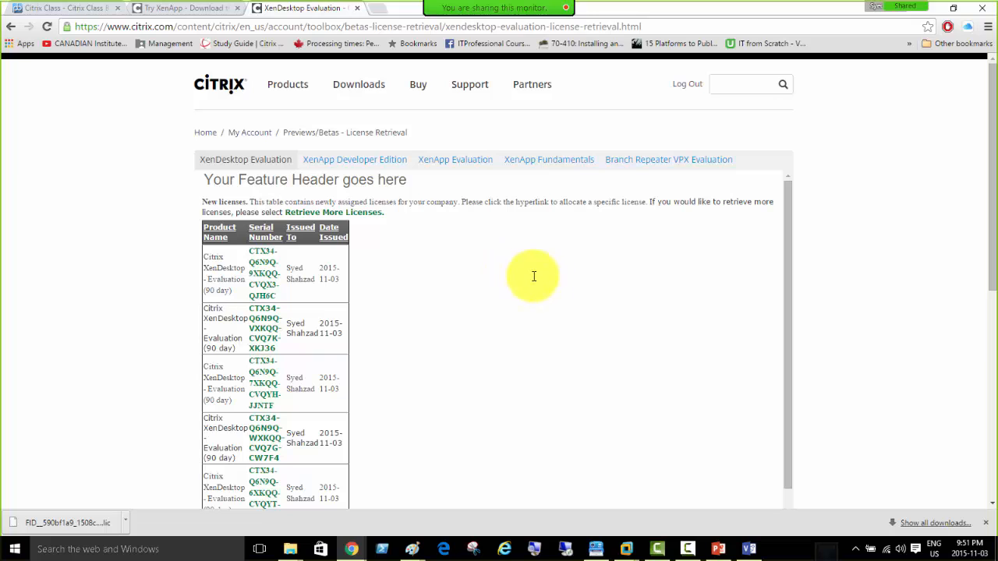
{"action": "left_click", "coordinate": [688, 83]}
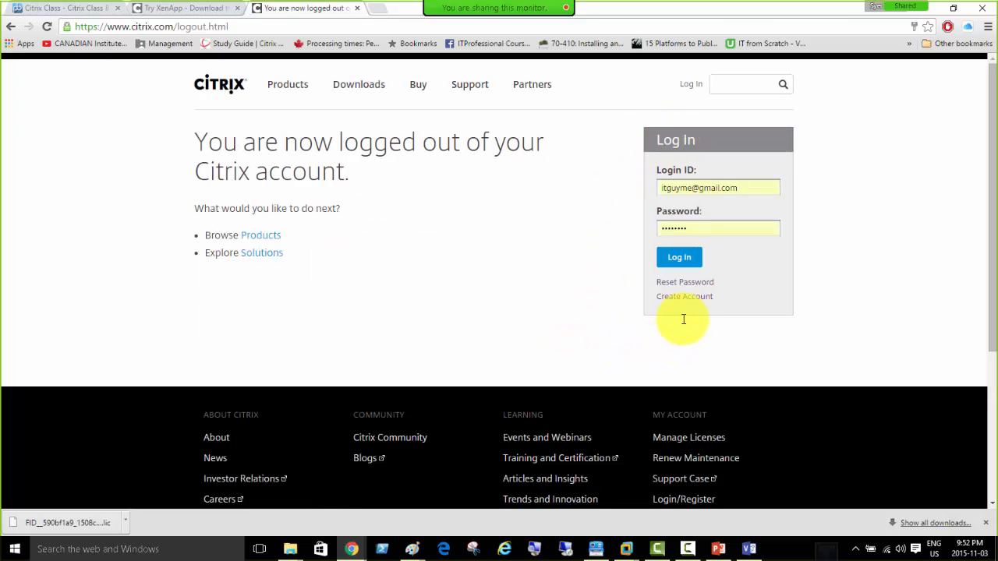
Start a new Citrix account from the logout page and choose the customer account type.
{"action": "left_click", "coordinate": [684, 296]}
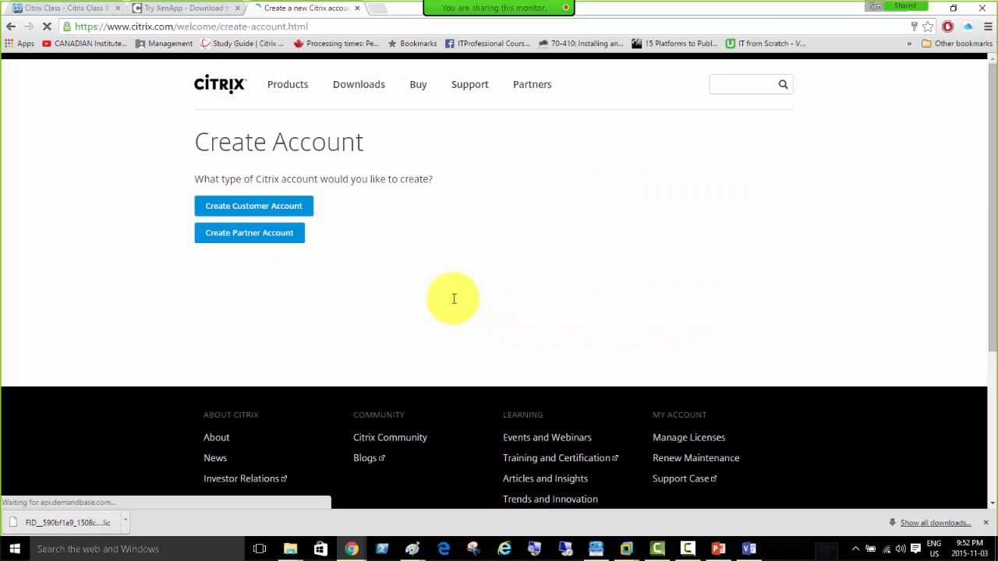
{"action": "left_click", "coordinate": [270, 205]}
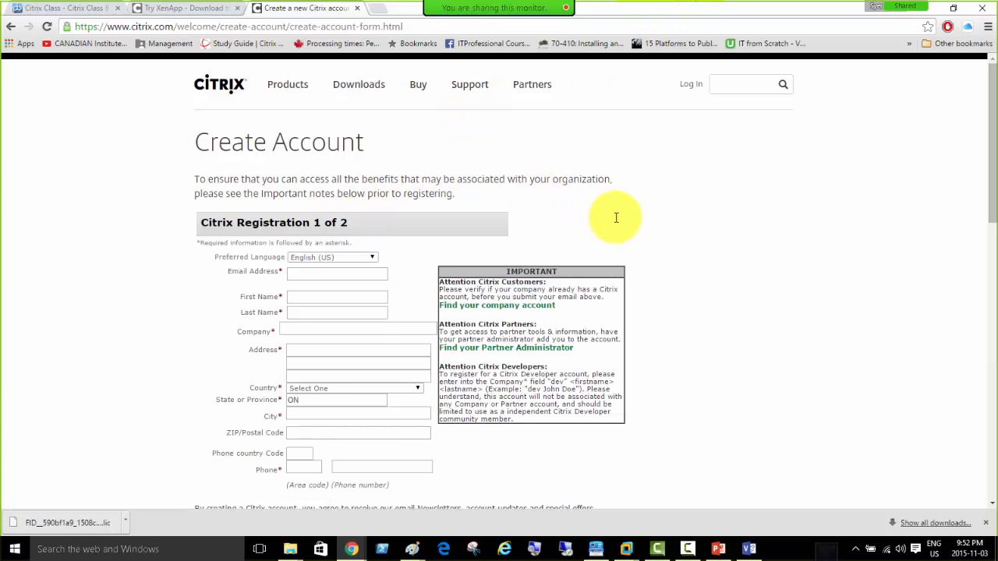
{"action": "scroll", "coordinate": [615, 216], "scroll_direction": "down", "scroll_amount": 3}
{"action": "scroll", "coordinate": [616, 216], "scroll_direction": "up", "scroll_amount": 1}
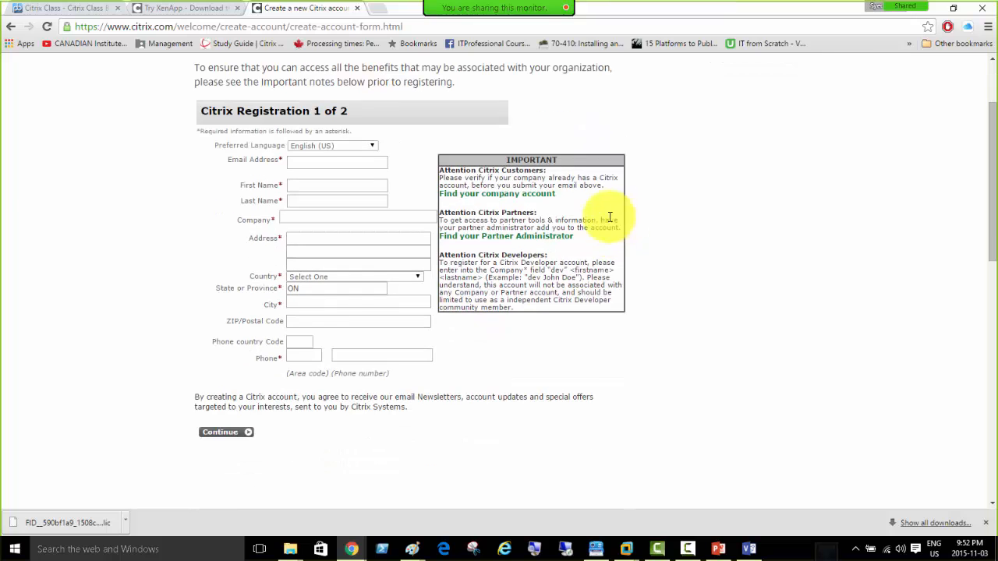
{"action": "left_click", "coordinate": [300, 159]}
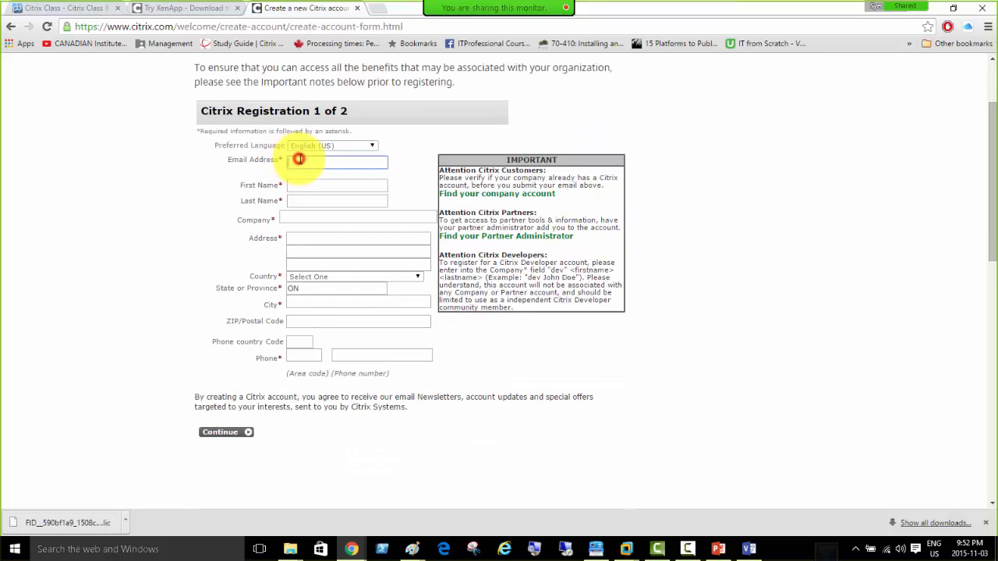
{"action": "left_click", "coordinate": [300, 159]}
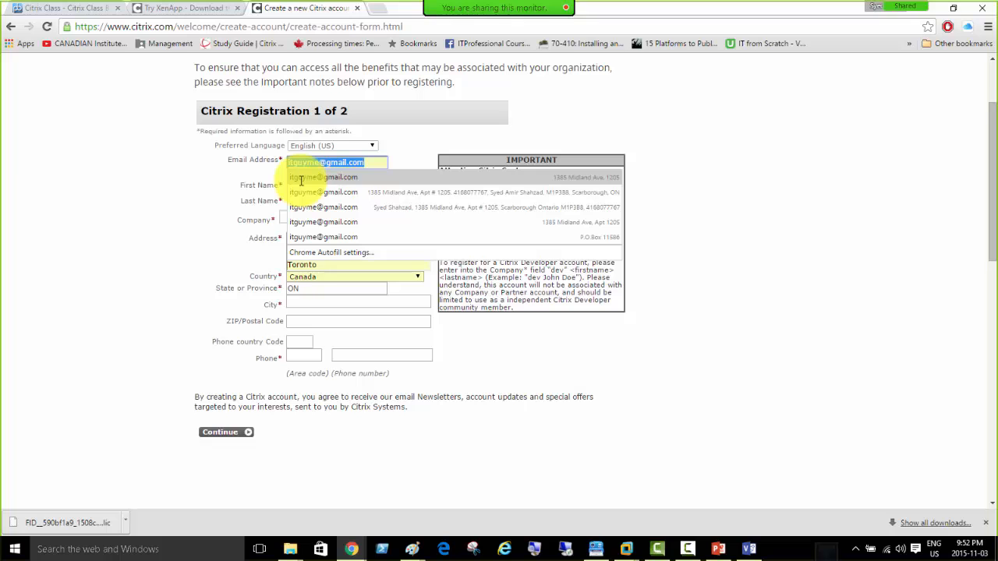
{"action": "left_click", "coordinate": [300, 178]}
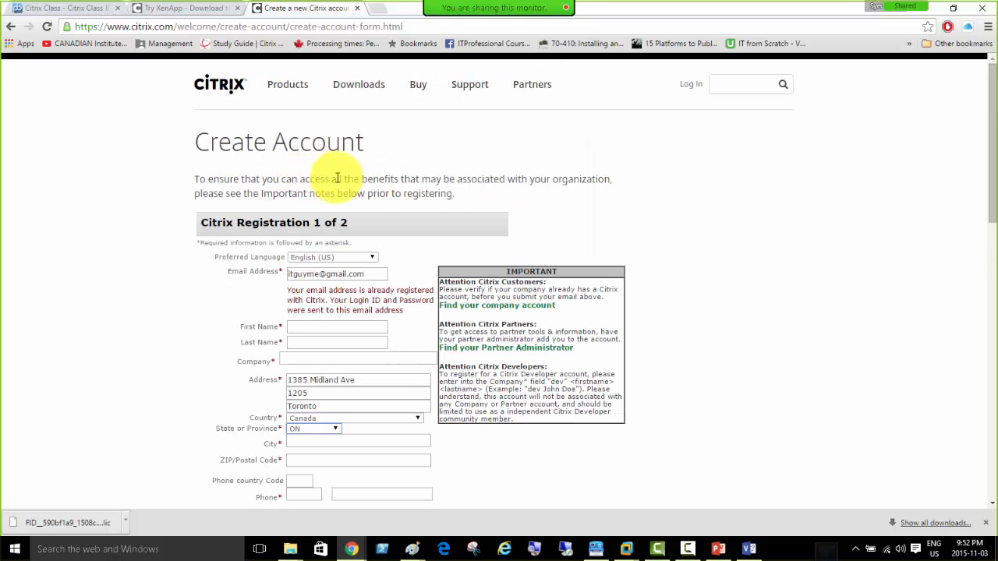
{"action": "scroll", "coordinate": [479, 230], "scroll_direction": "down", "scroll_amount": 2}
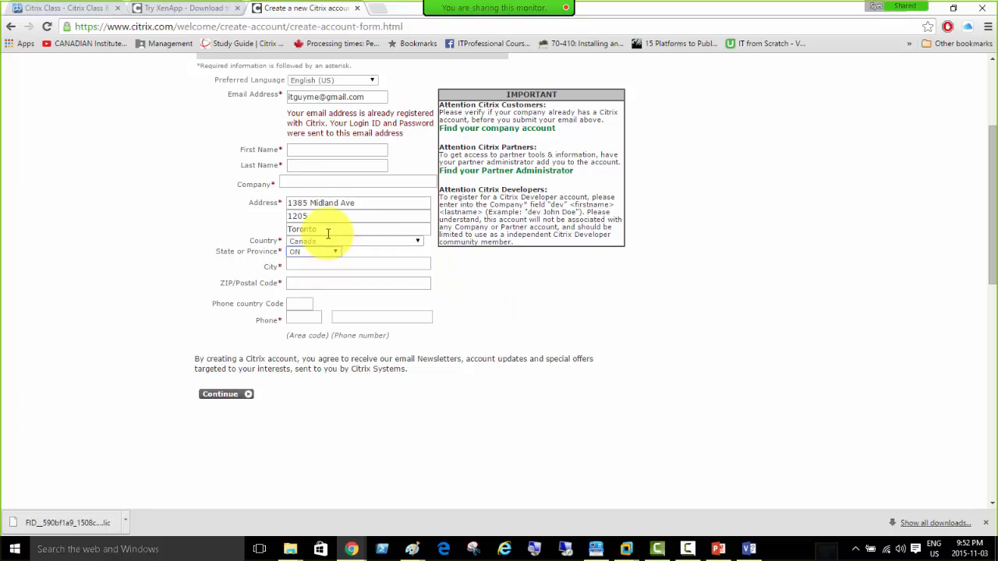
{"action": "left_click", "coordinate": [291, 183]}
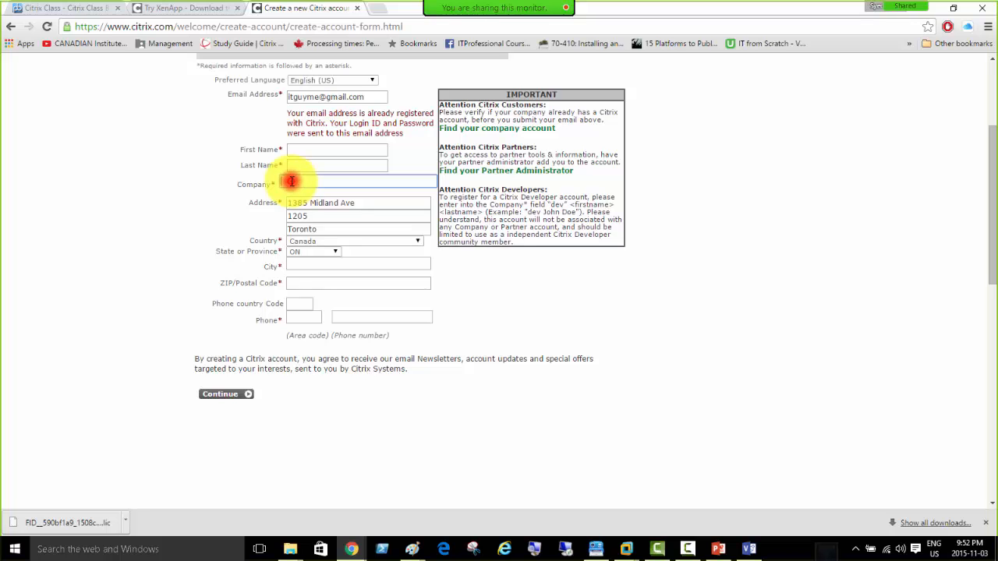
{"action": "scroll", "coordinate": [535, 290], "scroll_direction": "up", "scroll_amount": 3}
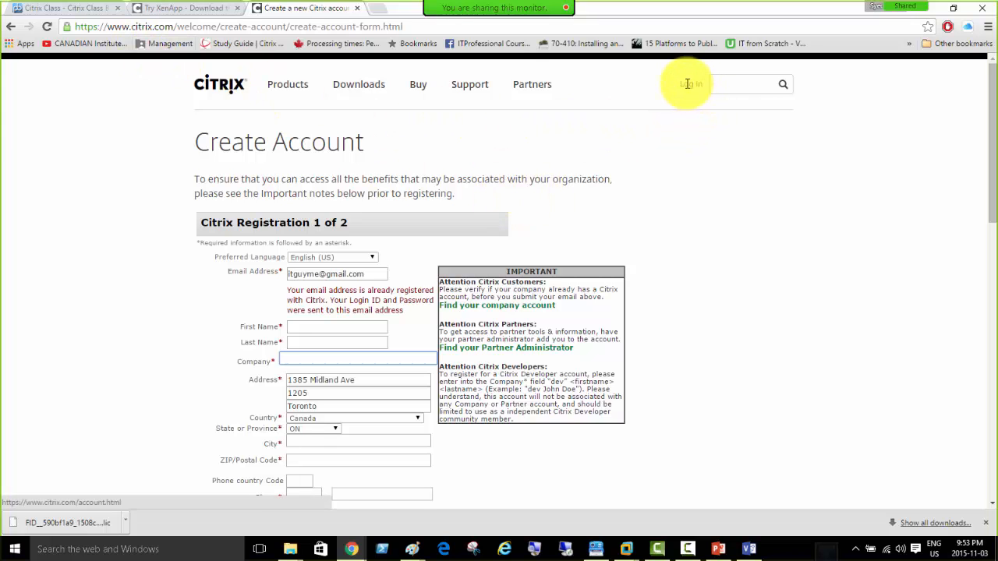
{"action": "left_click", "coordinate": [11, 26]}
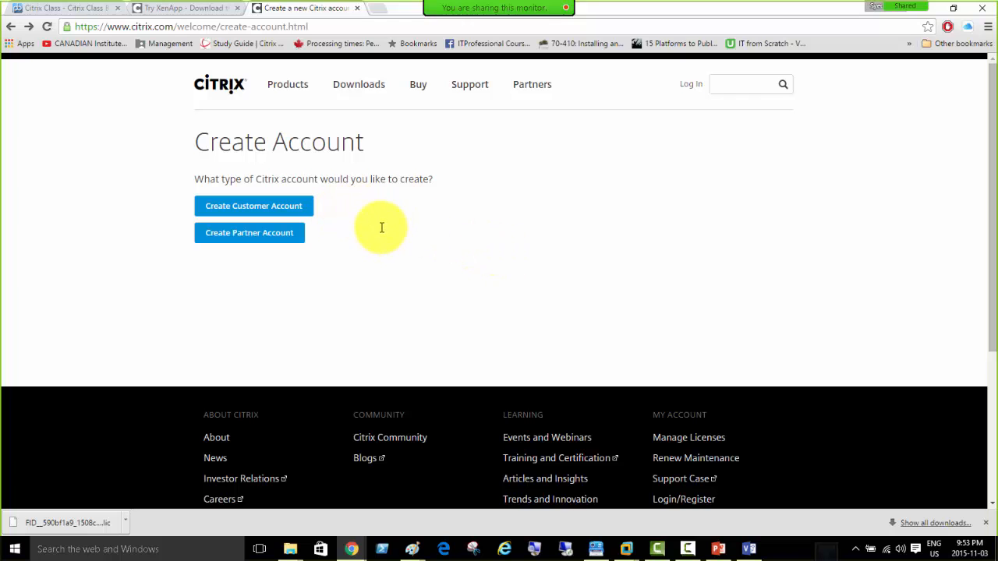
Bring up the blank Create Customer Account form at the Company field, then return to VMware Workstation.
{"action": "left_click", "coordinate": [258, 206]}
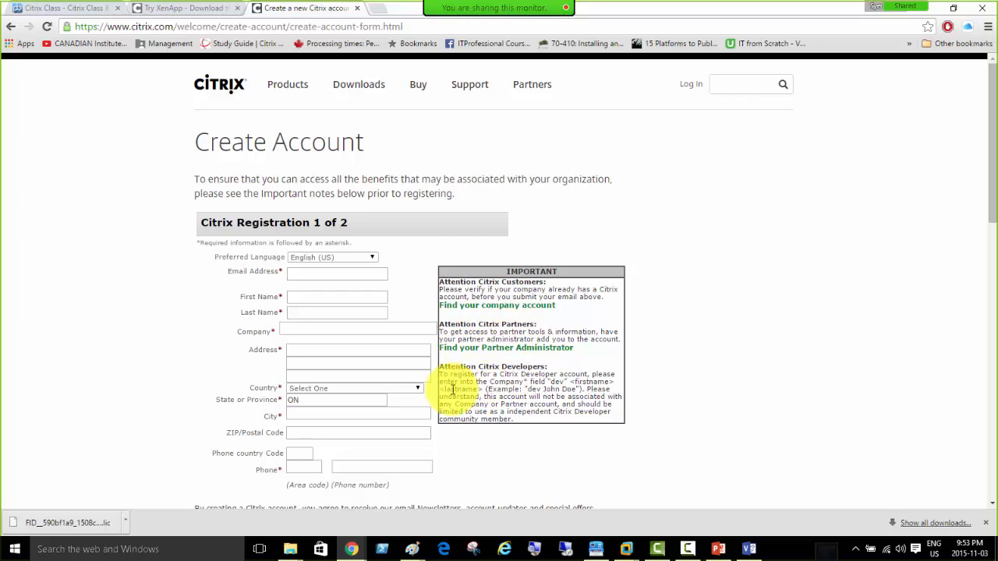
{"action": "left_click_drag", "start_coordinate": [521, 375], "coordinate": [527, 418]}
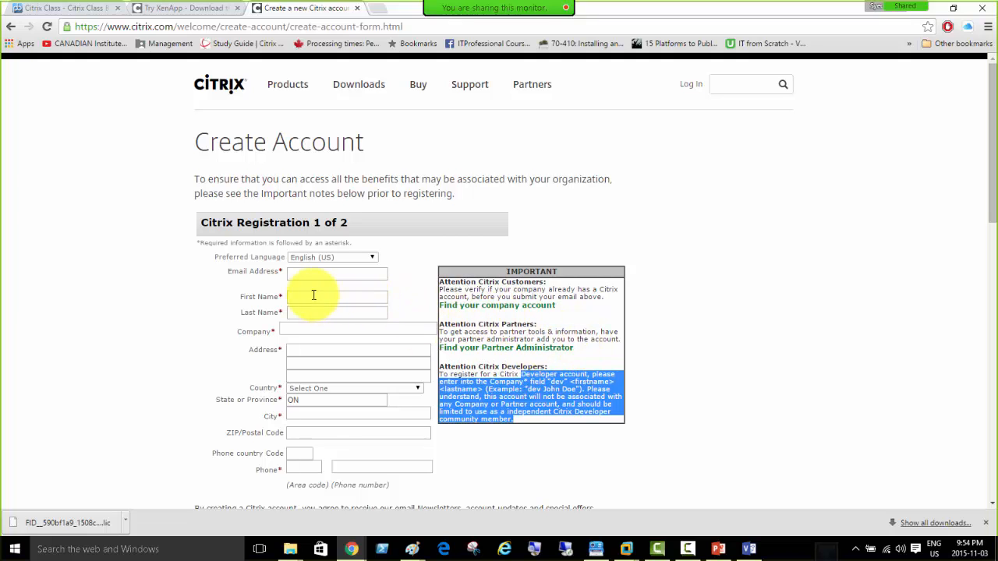
{"action": "left_click", "coordinate": [285, 330]}
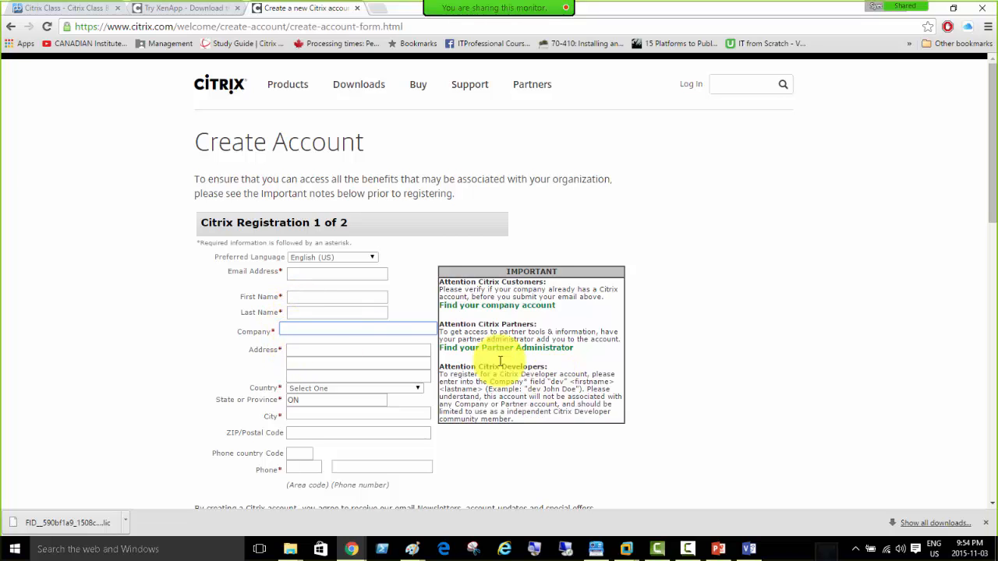
{"action": "left_click", "coordinate": [318, 330]}
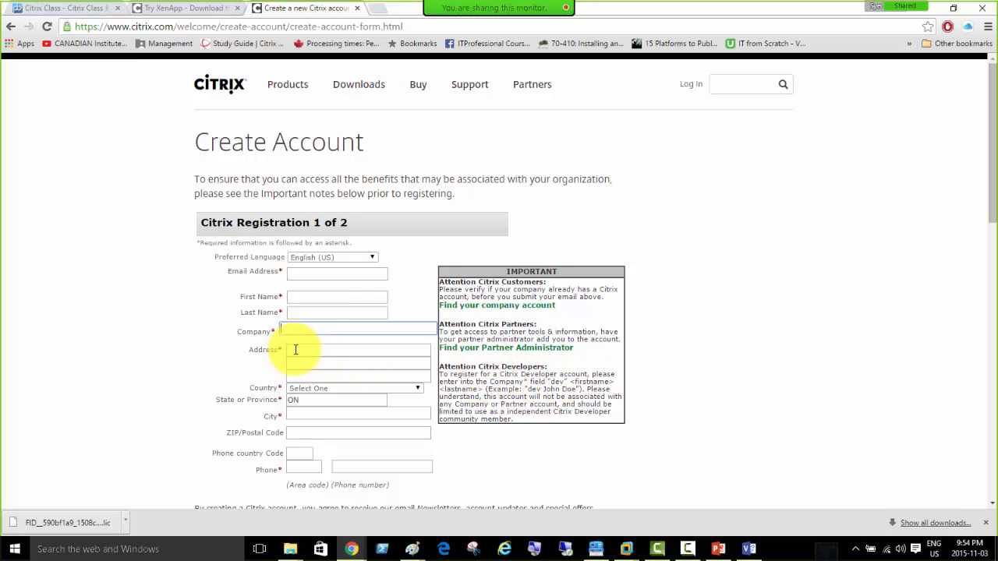
{"action": "scroll", "coordinate": [296, 308], "scroll_direction": "down", "scroll_amount": 1}
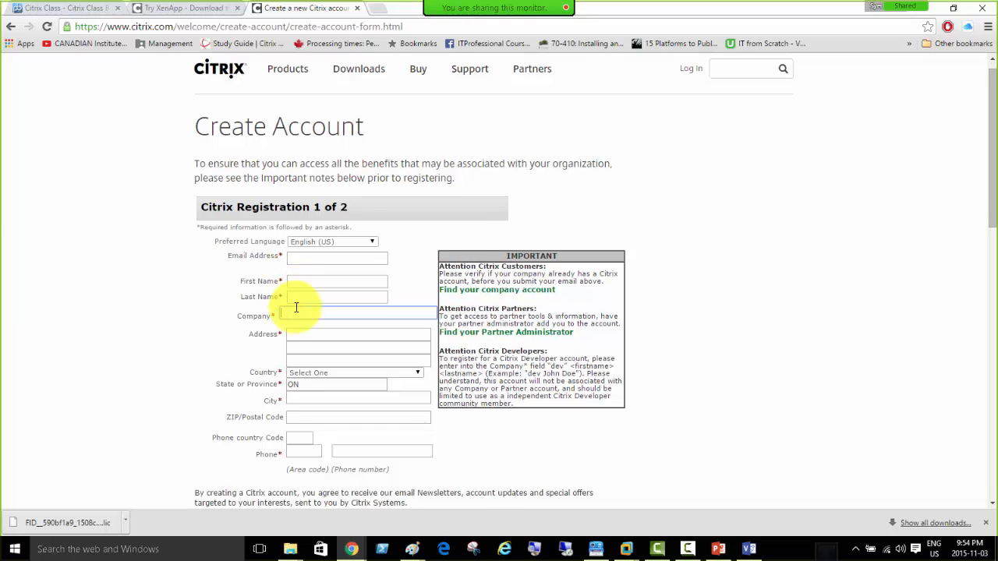
{"action": "scroll", "coordinate": [297, 308], "scroll_direction": "down", "scroll_amount": 1}
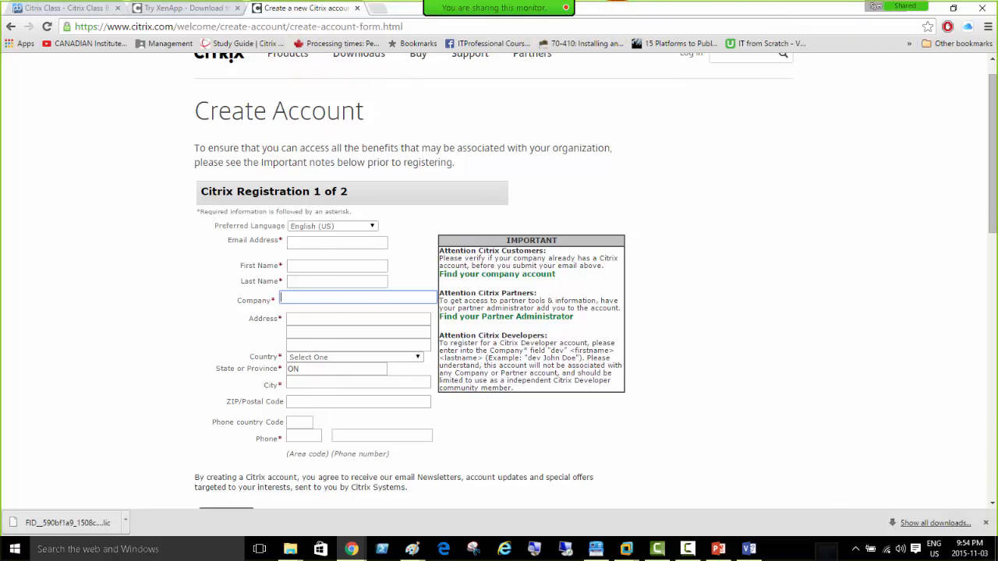
{"action": "key", "text": "alt+Tab"}
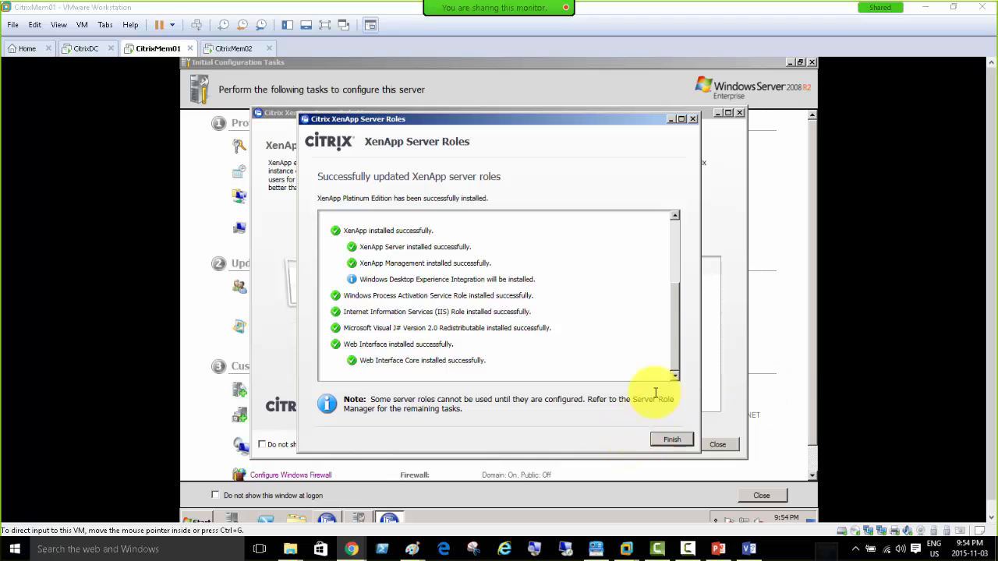
Finish the XenApp server roles installation on CitrixMem01 after briefly checking CitrixMem02's progress.
{"action": "left_click", "coordinate": [676, 374]}
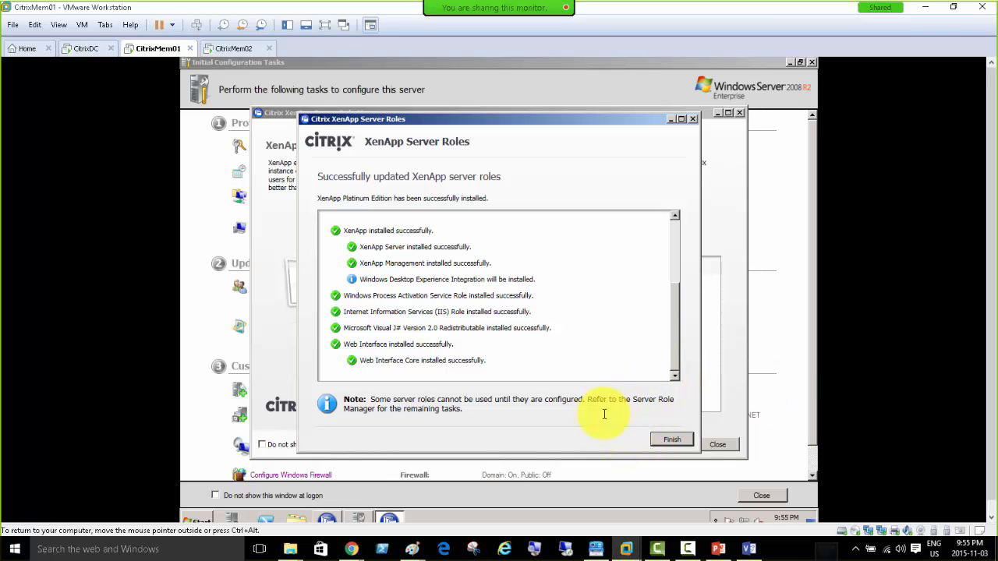
{"action": "left_click", "coordinate": [663, 438]}
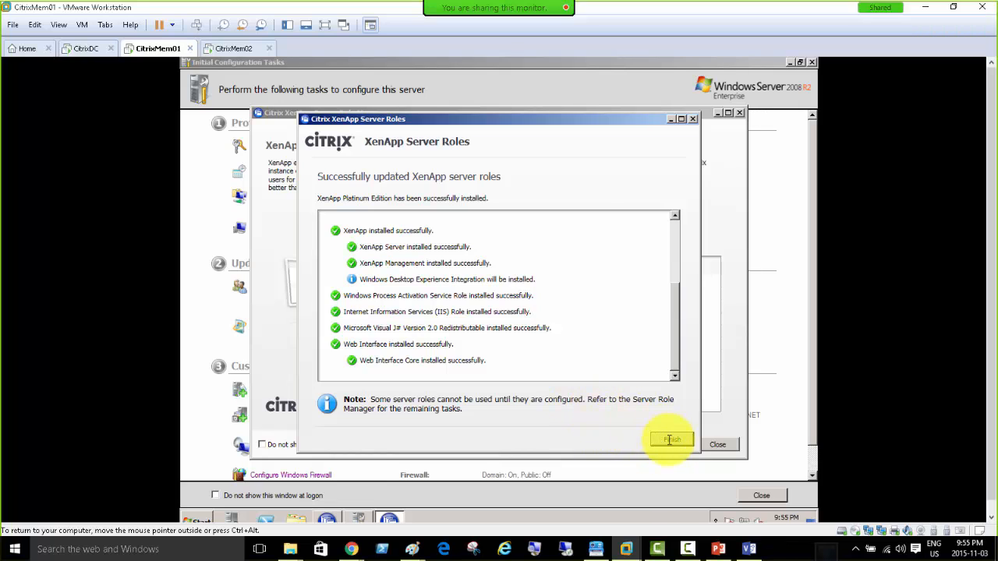
{"action": "left_click", "coordinate": [224, 49]}
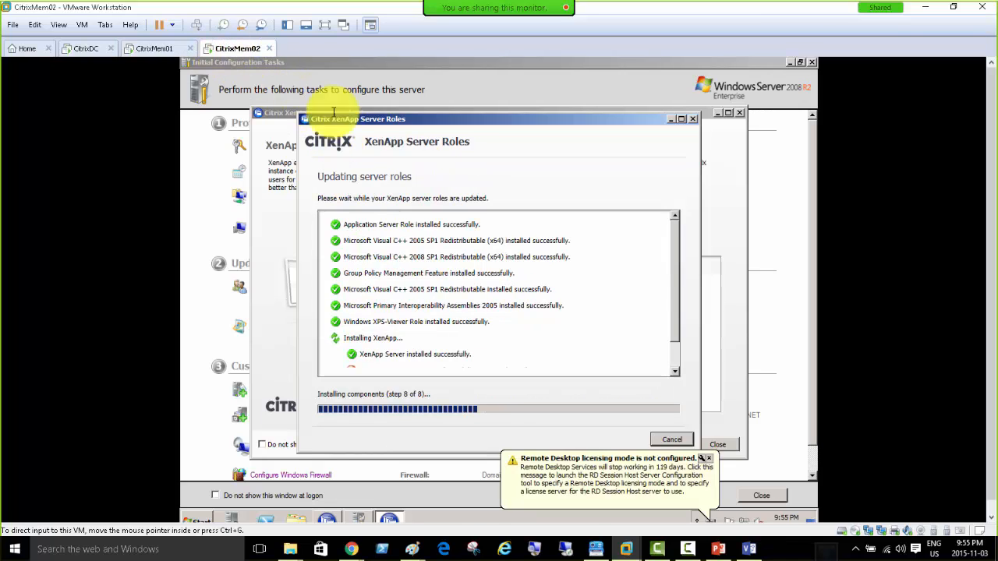
{"action": "left_click", "coordinate": [156, 48]}
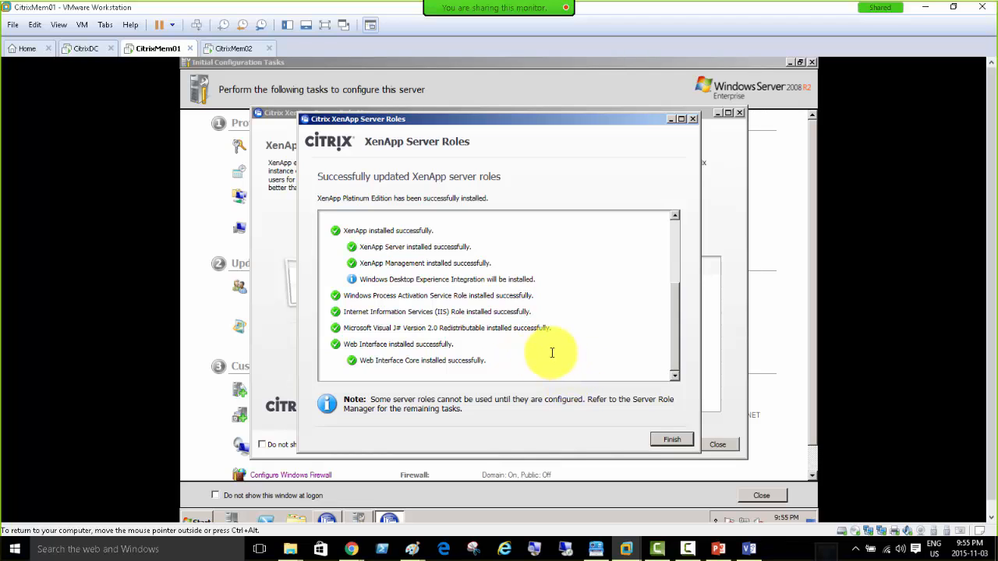
{"action": "left_click", "coordinate": [667, 440]}
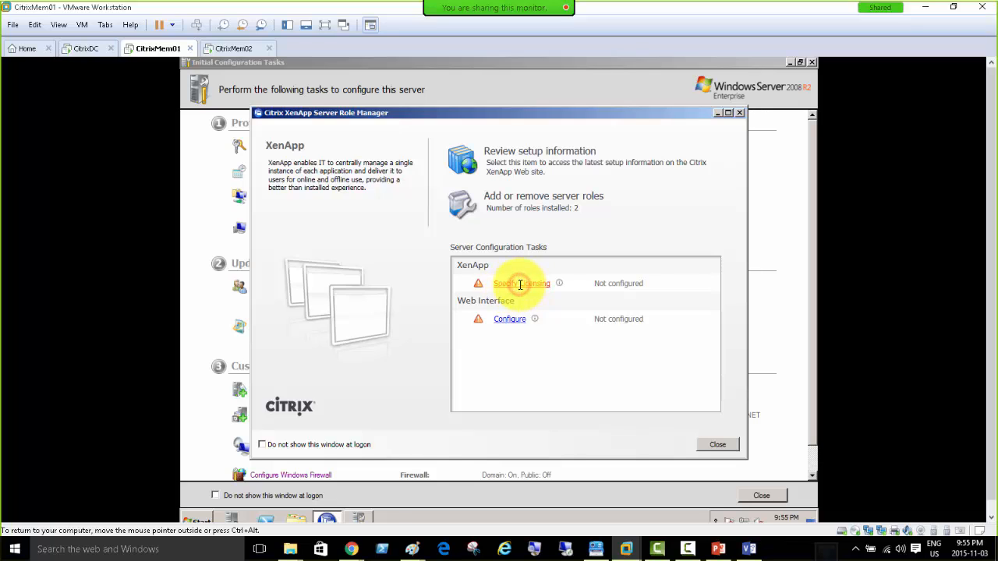
Set CitrixMem01's license server to Citrixdc, confirm the connection test succeeds, and continue.
{"action": "left_click", "coordinate": [519, 285]}
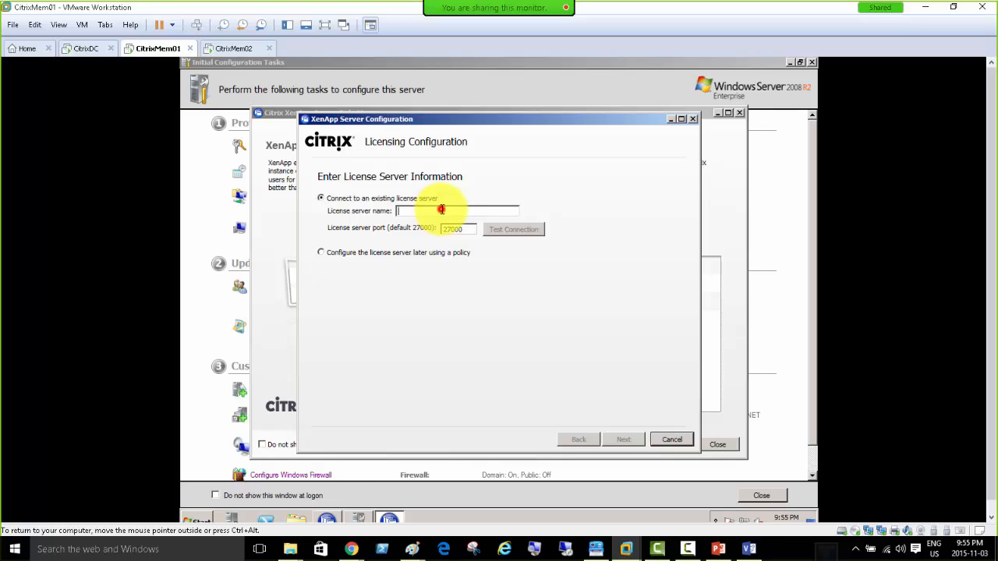
{"action": "left_click", "coordinate": [441, 209]}
{"action": "type", "text": "C"}
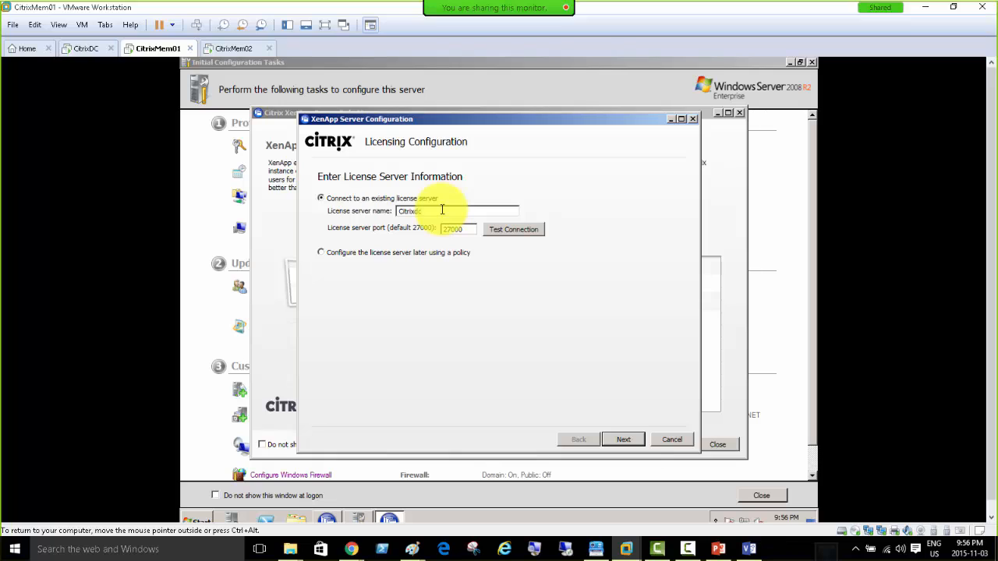
{"action": "type", "text": "itrixdc"}
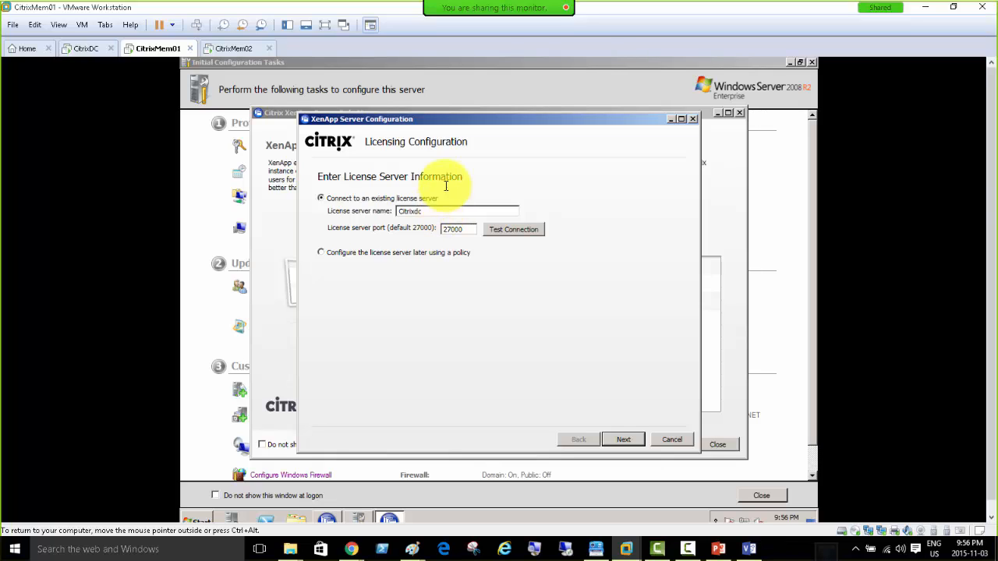
{"action": "left_click", "coordinate": [507, 230]}
{"action": "left_click", "coordinate": [508, 230]}
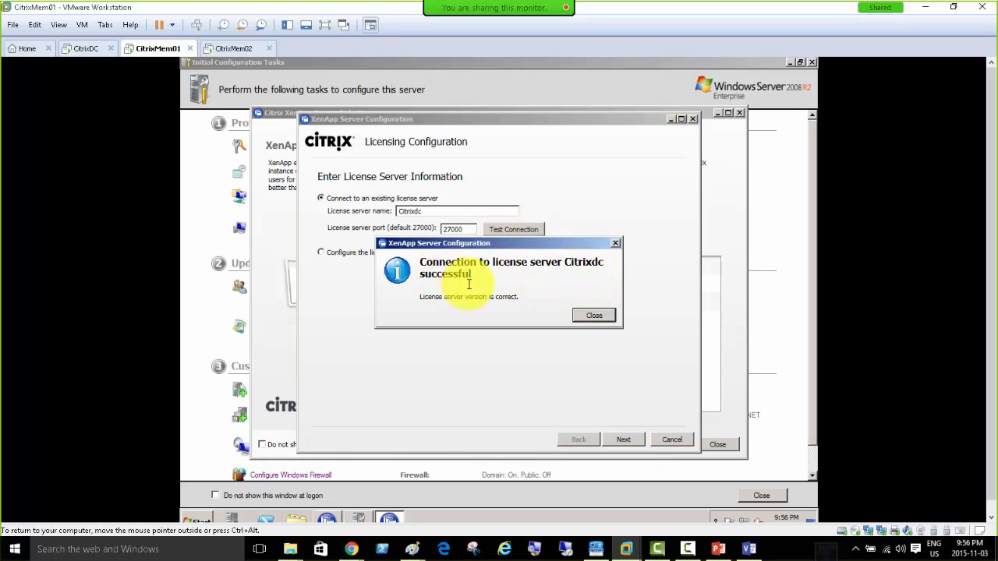
{"action": "left_click", "coordinate": [581, 316]}
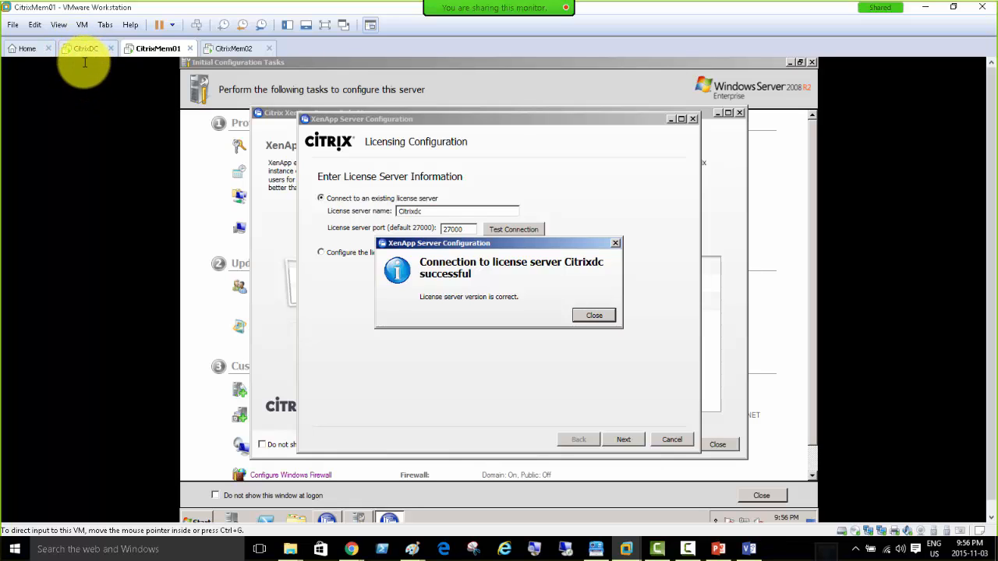
{"action": "left_click", "coordinate": [594, 315]}
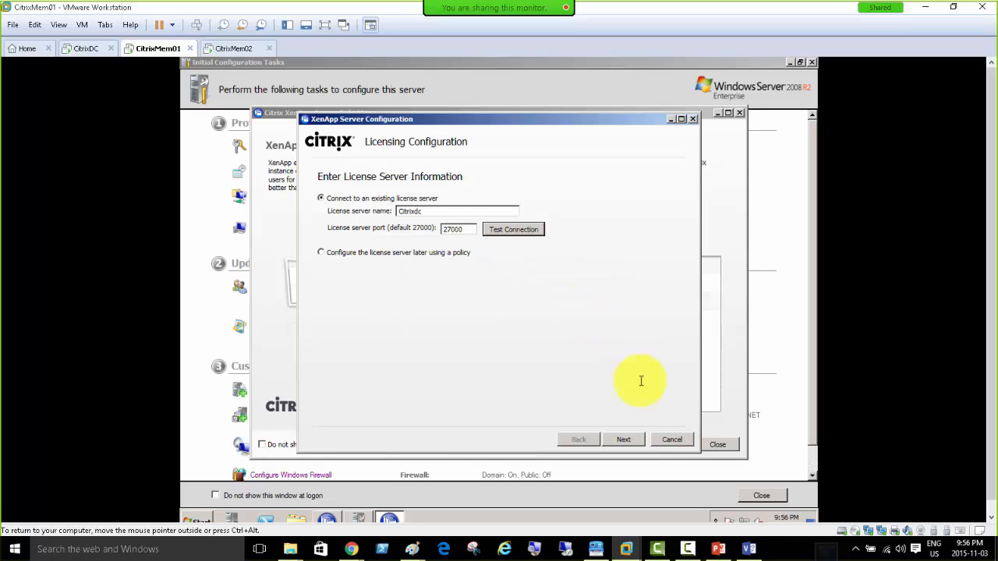
{"action": "left_click", "coordinate": [627, 439]}
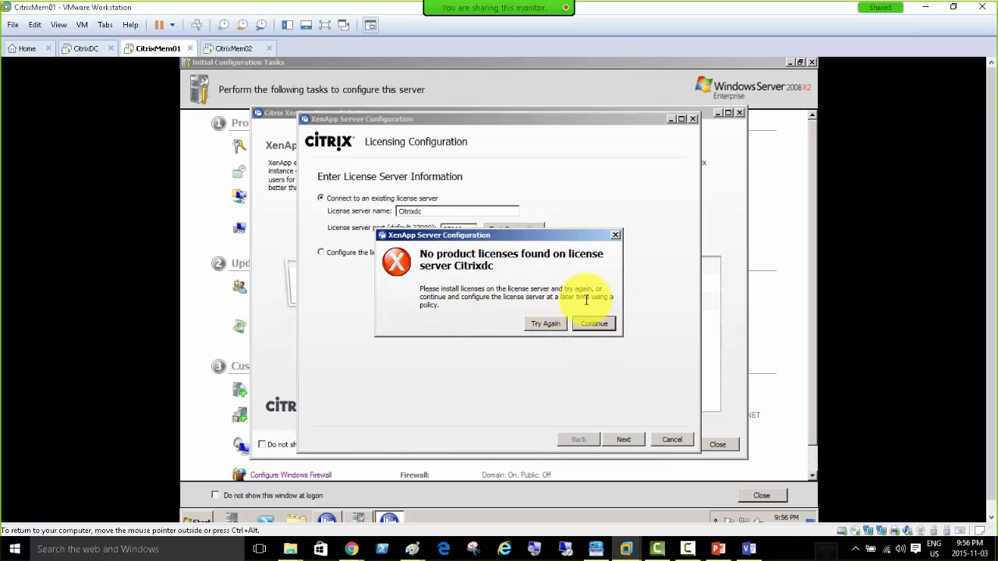
Apply the XenApp licensing model on CitrixMem01 despite missing licenses and launch the XenApp Configure wizard.
{"action": "left_click", "coordinate": [607, 326]}
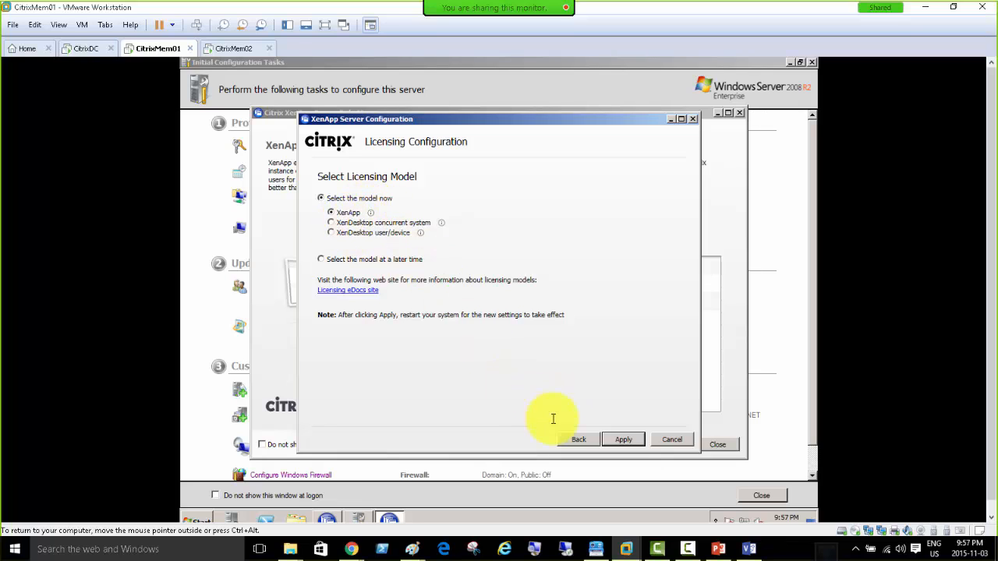
{"action": "left_click", "coordinate": [624, 439]}
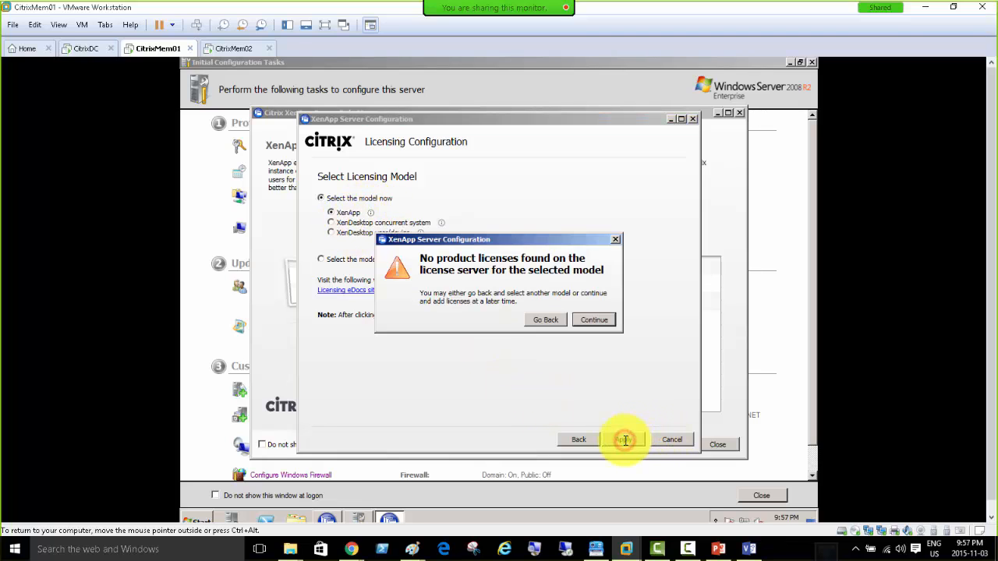
{"action": "left_click", "coordinate": [592, 321]}
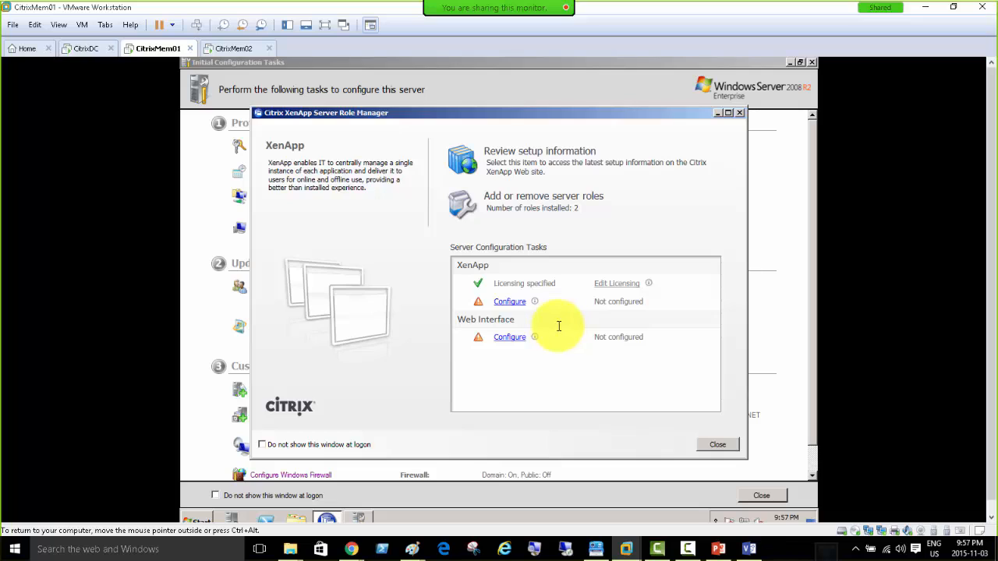
{"action": "left_click", "coordinate": [505, 303]}
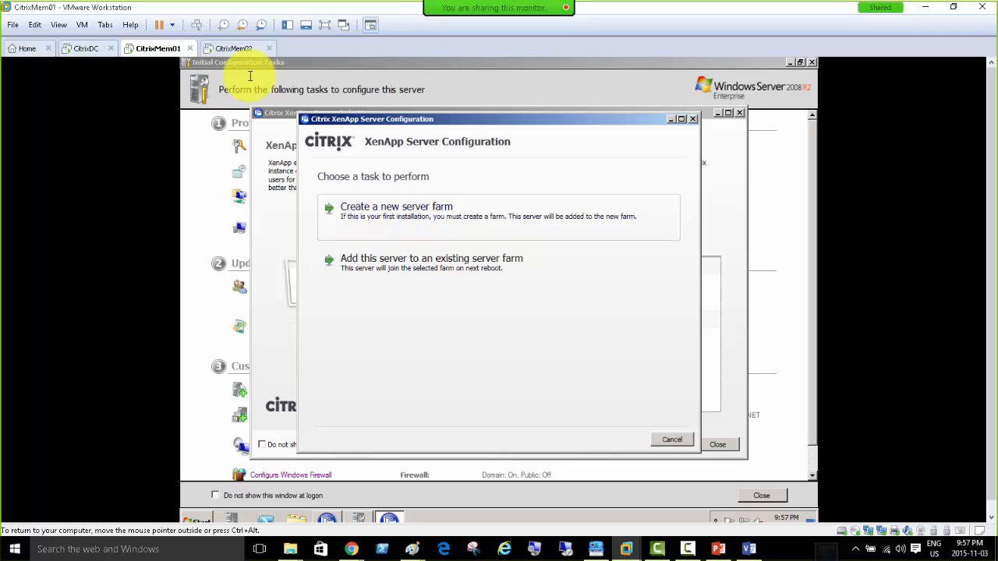
On CitrixMem02, finish the XenApp role install and enter license server citrixDC, testing the connection.
{"action": "left_click", "coordinate": [231, 47]}
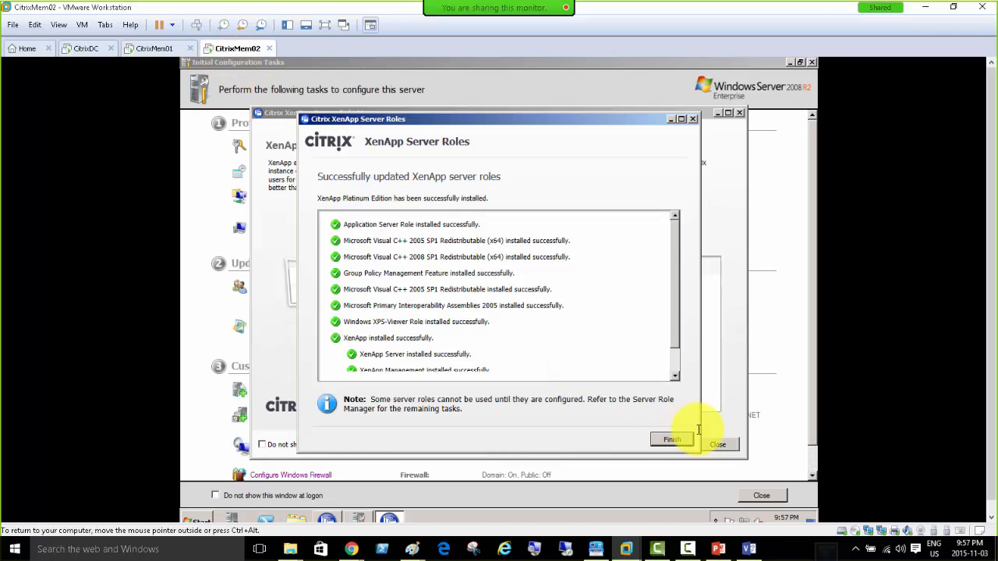
{"action": "left_click", "coordinate": [670, 438]}
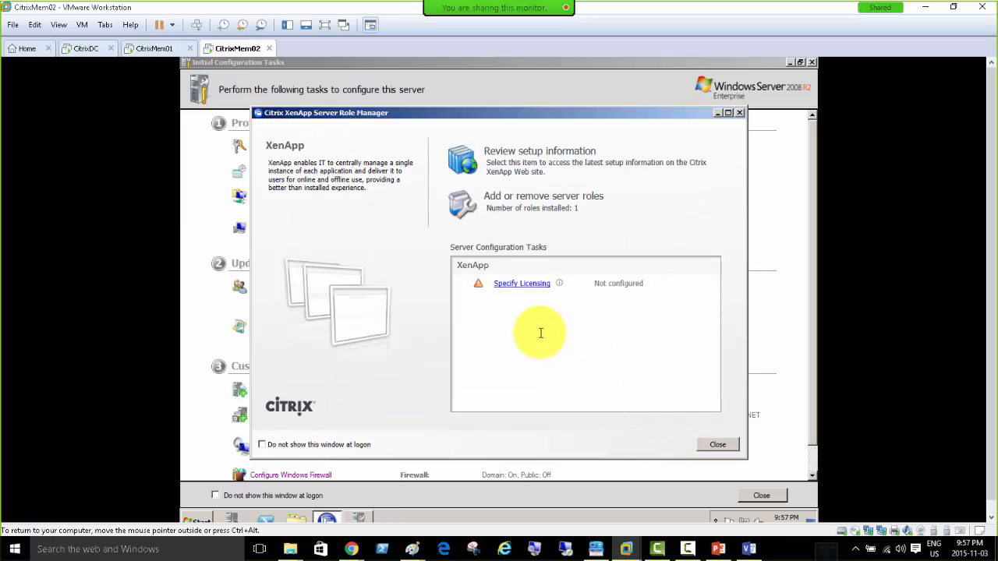
{"action": "left_click", "coordinate": [511, 284]}
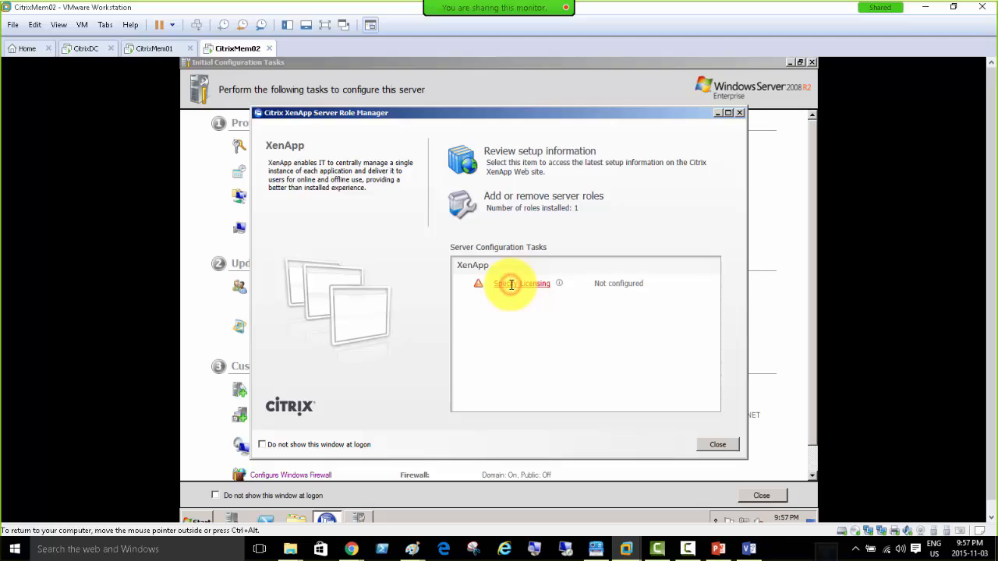
{"action": "left_click", "coordinate": [437, 210]}
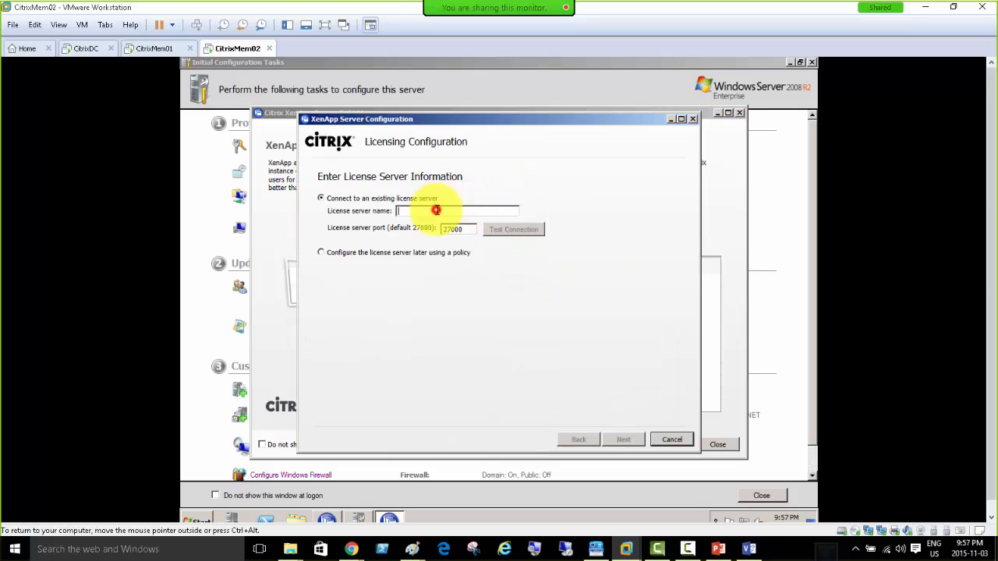
{"action": "type", "text": "citr"}
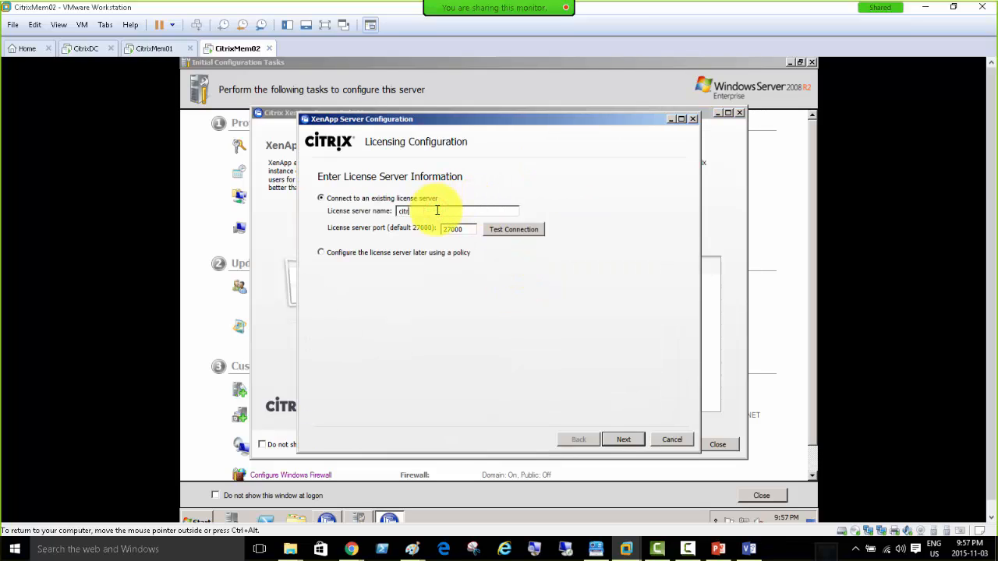
{"action": "type", "text": "ixDC"}
{"action": "left_click", "coordinate": [500, 229]}
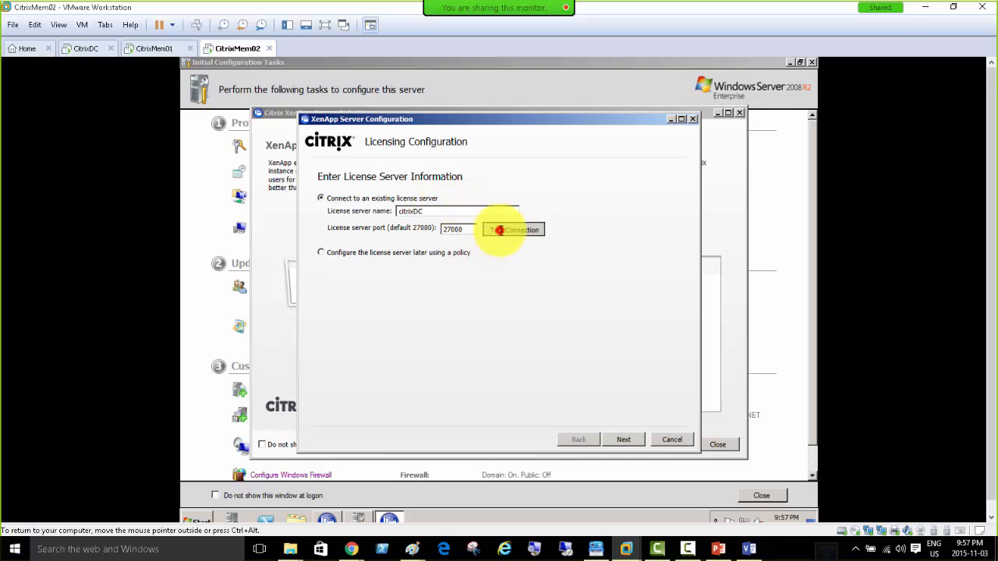
{"action": "left_click", "coordinate": [595, 317]}
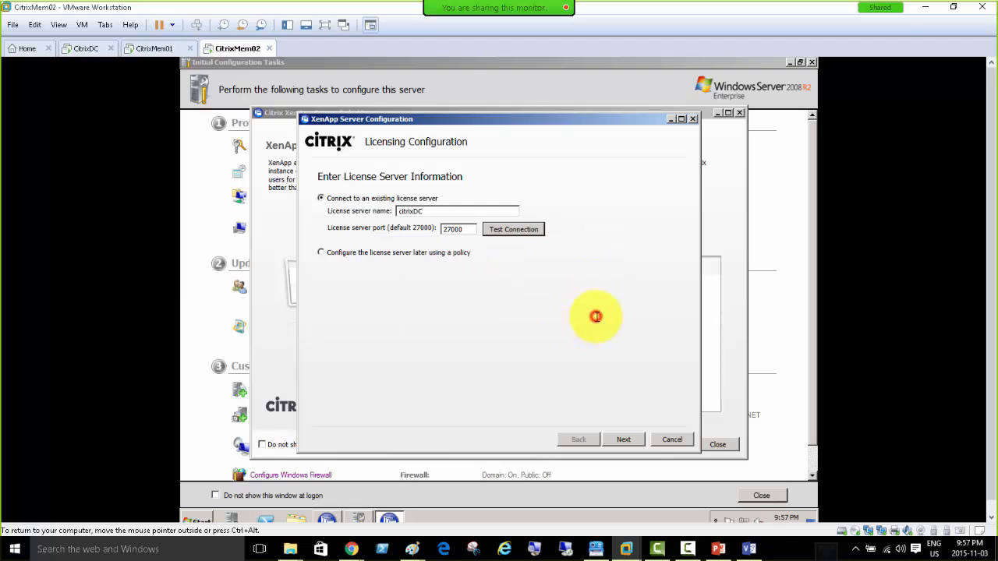
Retest the citrixDC connection, then apply the XenApp licensing model despite no licenses found.
{"action": "left_click", "coordinate": [504, 230]}
{"action": "left_click", "coordinate": [593, 315]}
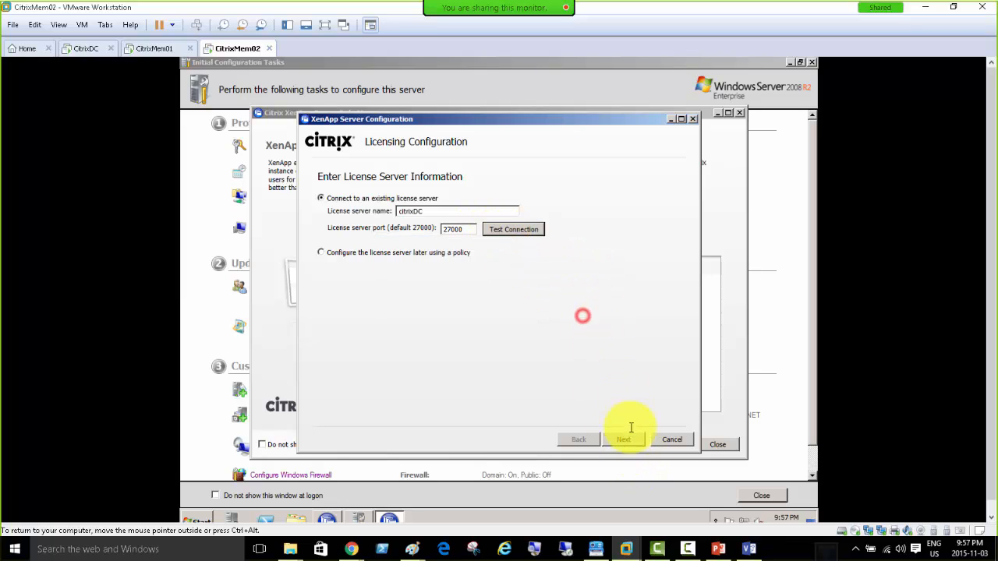
{"action": "left_click", "coordinate": [623, 437]}
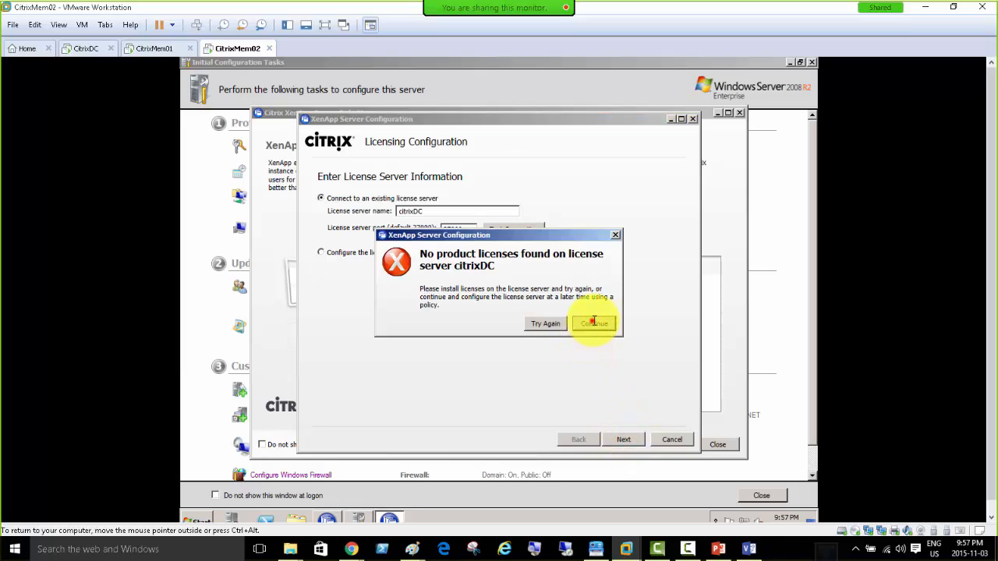
{"action": "left_click", "coordinate": [591, 320]}
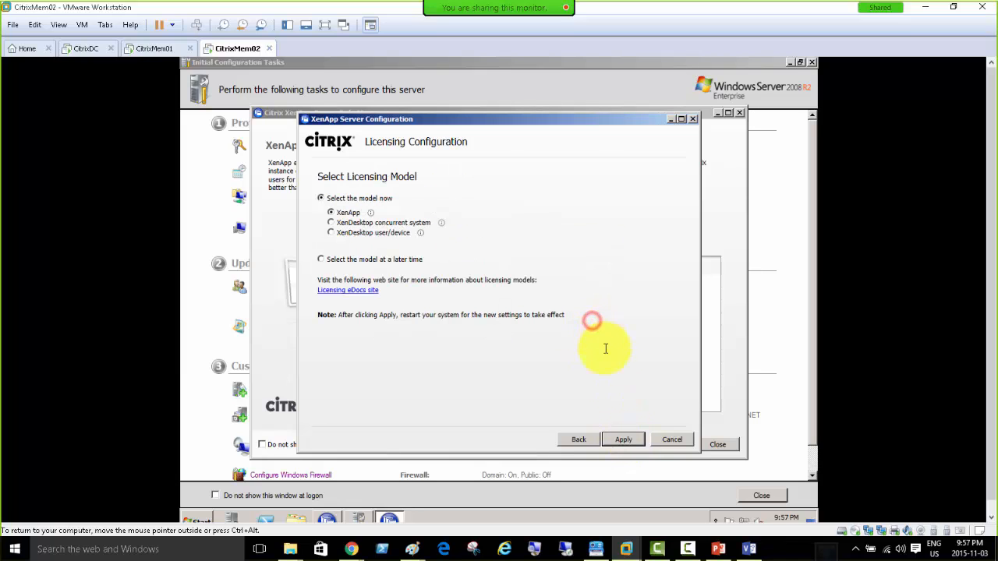
{"action": "left_click", "coordinate": [630, 441]}
{"action": "left_click", "coordinate": [592, 320]}
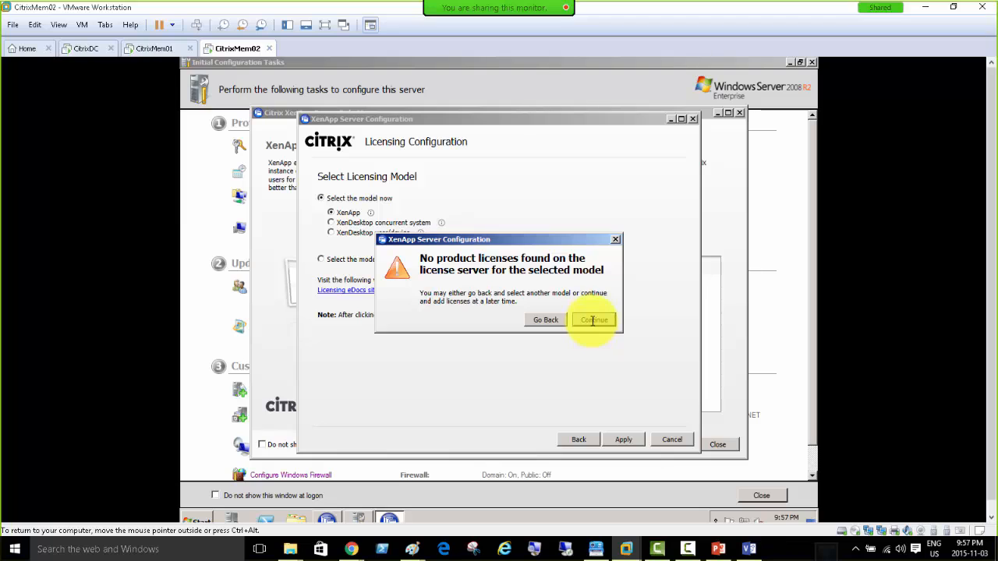
{"action": "left_click", "coordinate": [592, 321]}
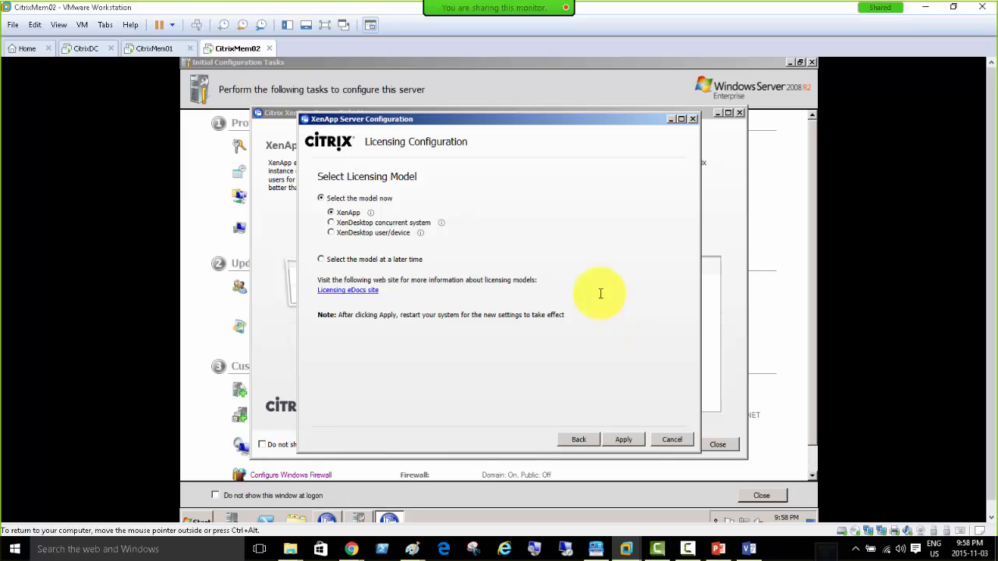
Rename the new farm from NewFarm to MyFarm on CitrixMem01, keeping CITRIXDOMAIN\administrator.
{"action": "left_click", "coordinate": [152, 50]}
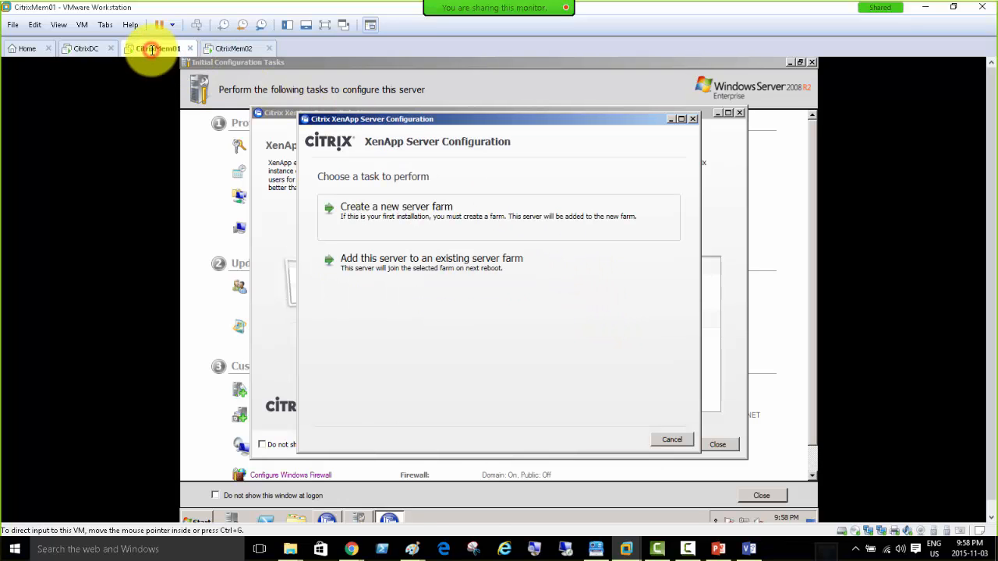
{"action": "left_click", "coordinate": [409, 216]}
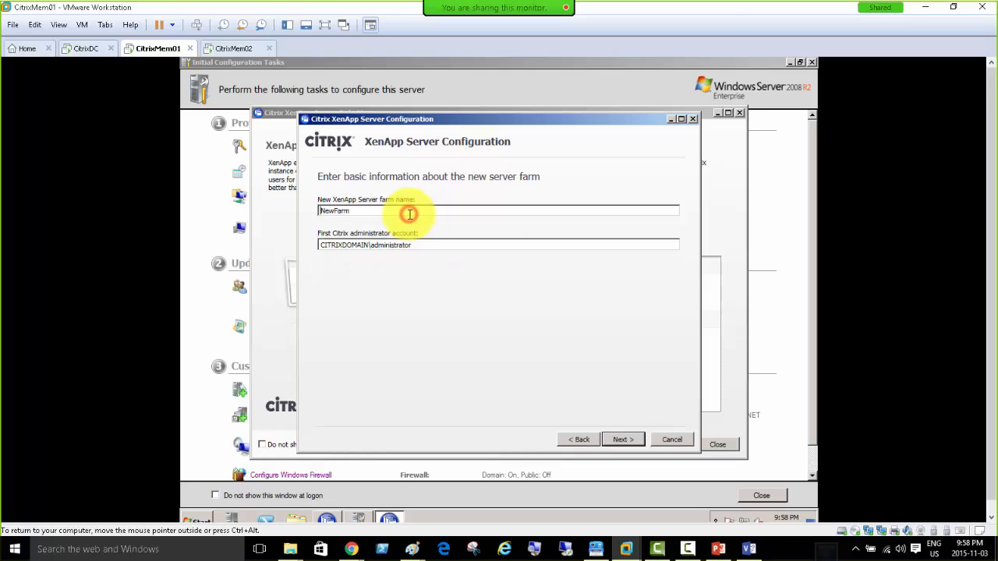
{"action": "left_click_drag", "start_coordinate": [366, 211], "coordinate": [267, 206]}
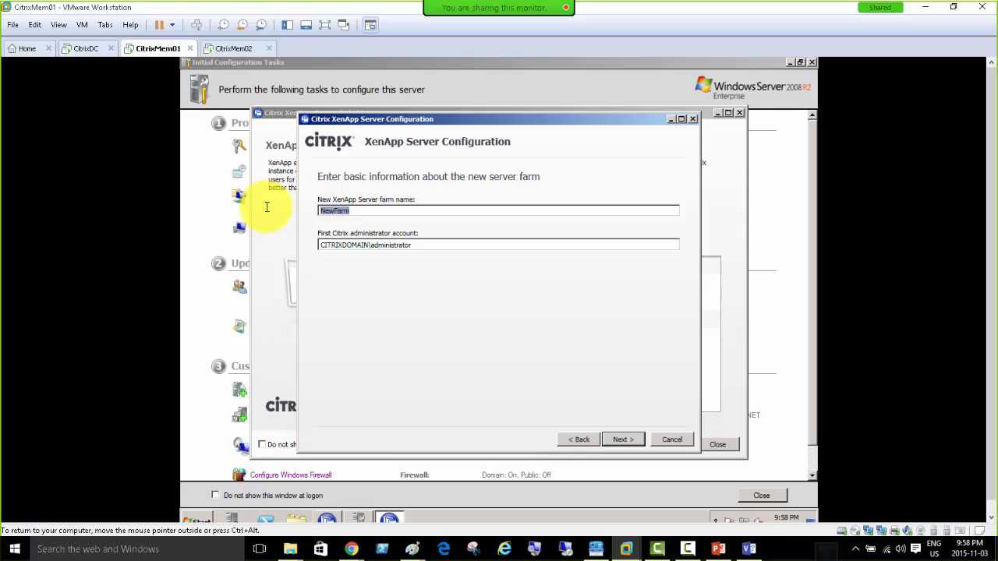
{"action": "type", "text": "I"}
{"action": "key", "text": "BackSpace"}
{"action": "key", "text": "BackSpace"}
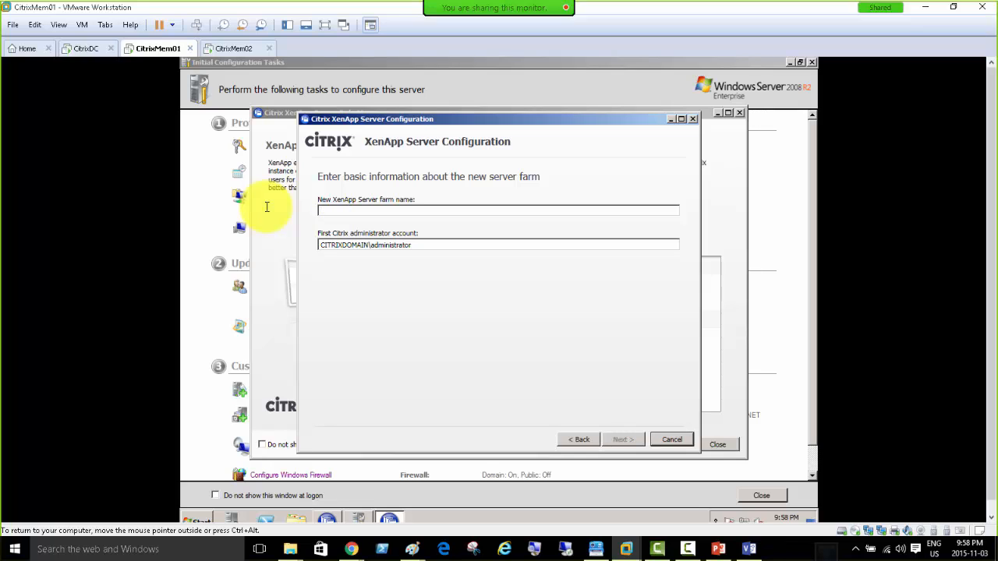
{"action": "type", "text": "MyFarm"}
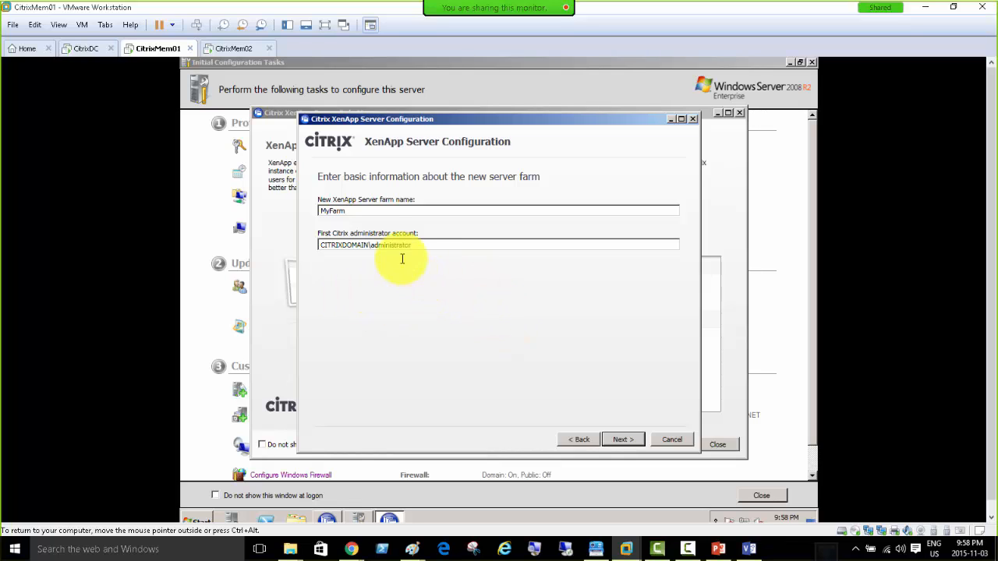
{"action": "left_click", "coordinate": [623, 440]}
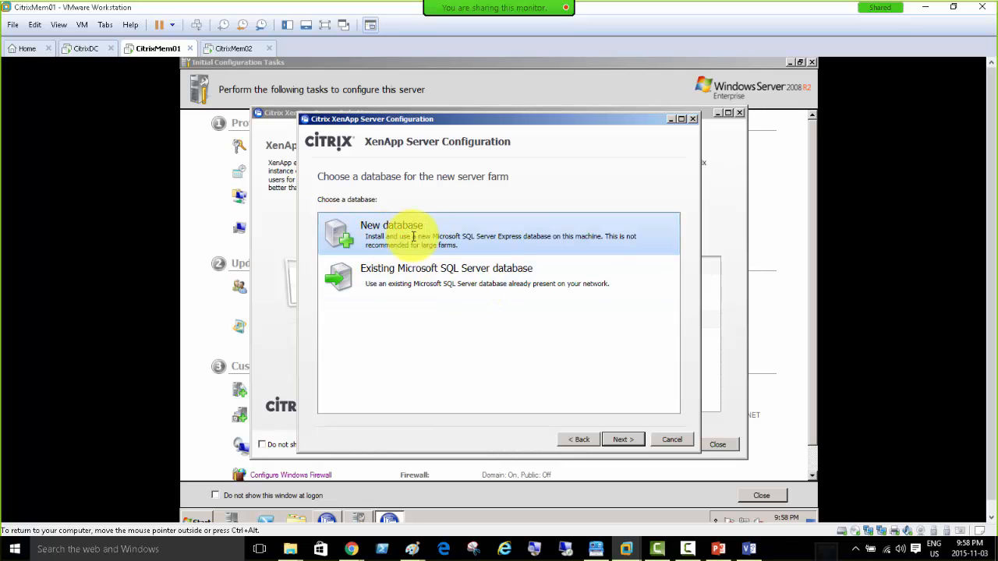
Create a new local database for MyFarm, supply the administrator credentials, and proceed to shadowing.
{"action": "left_click", "coordinate": [385, 233]}
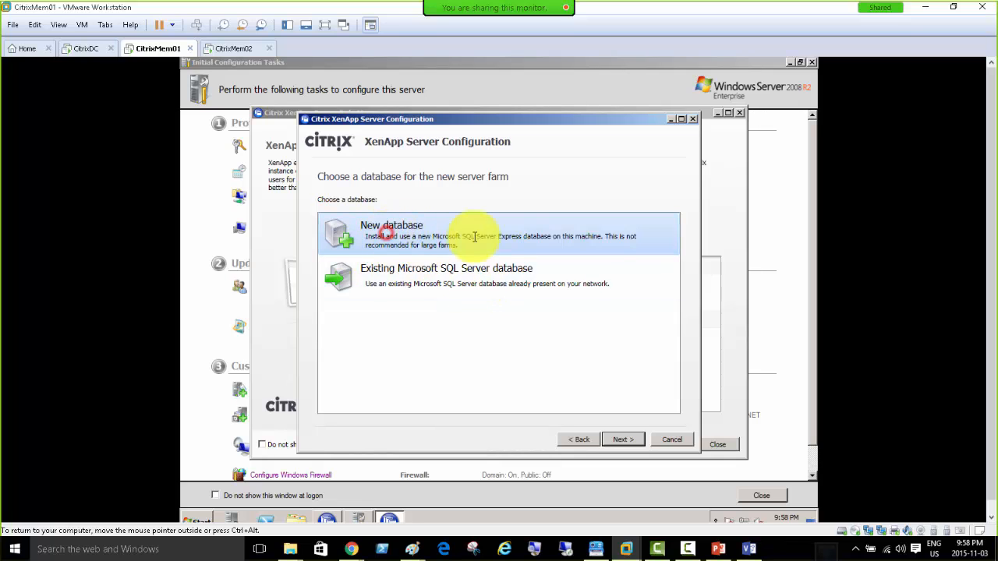
{"action": "left_click", "coordinate": [623, 439]}
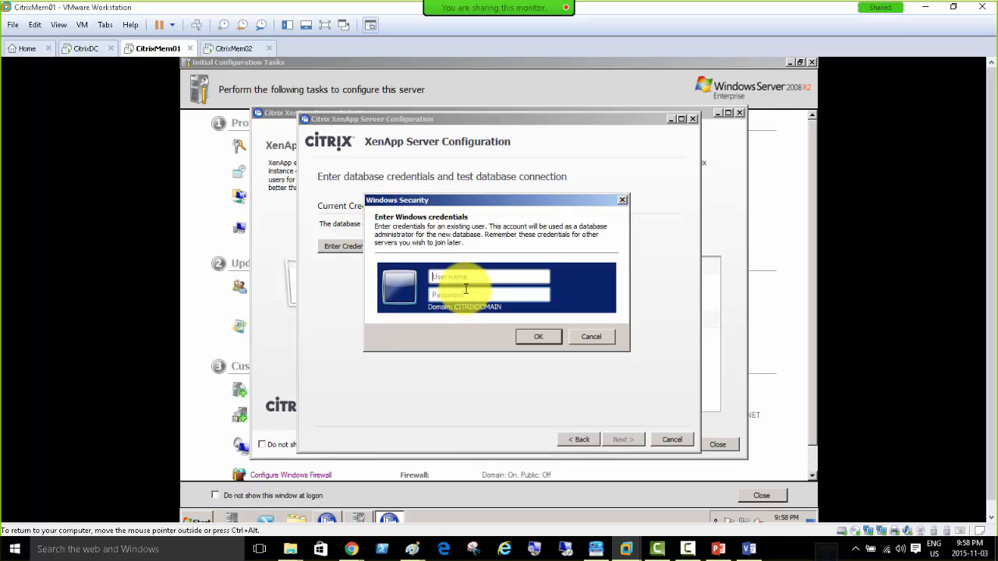
{"action": "type", "text": "administrator"}
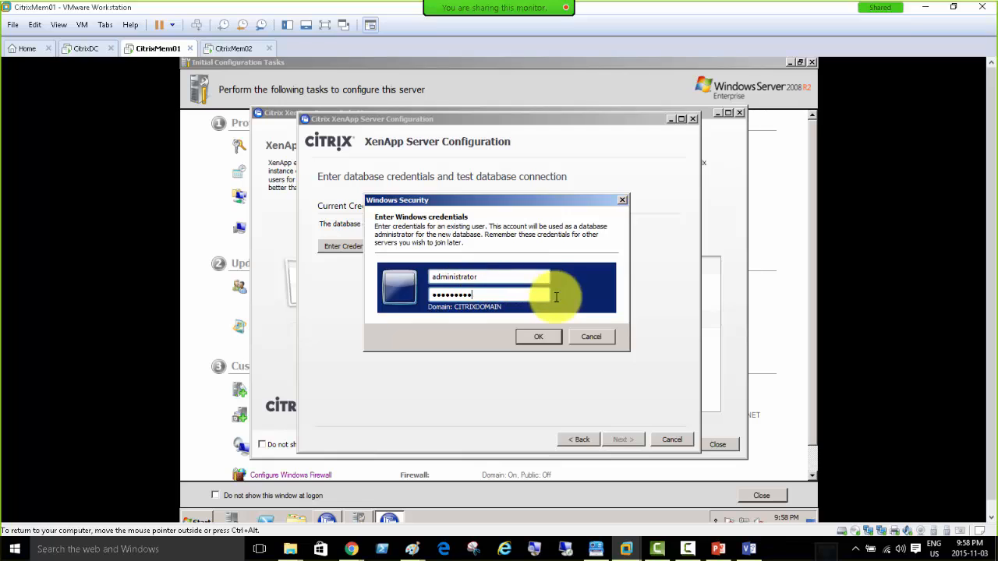
{"action": "left_click", "coordinate": [528, 336]}
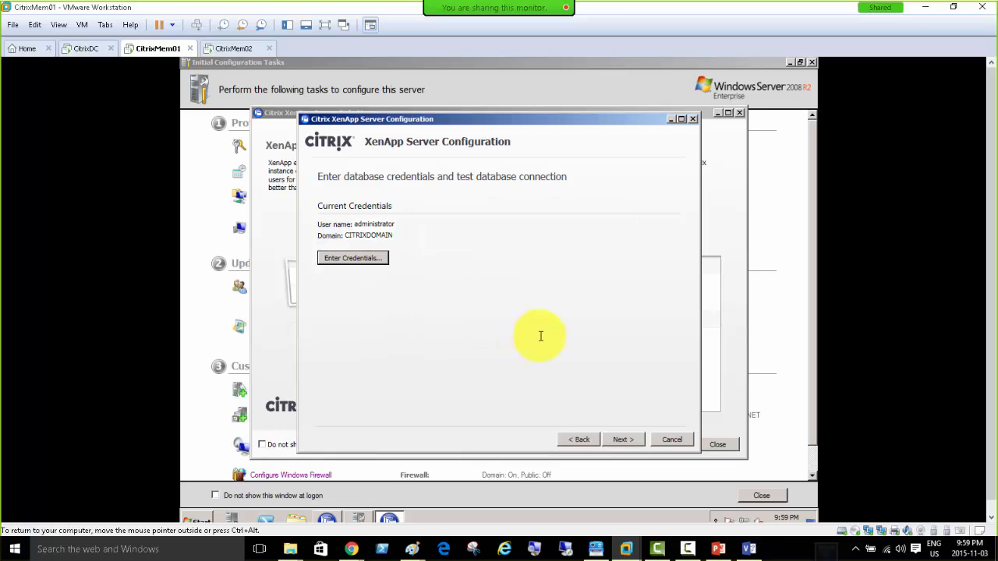
{"action": "left_click", "coordinate": [621, 439]}
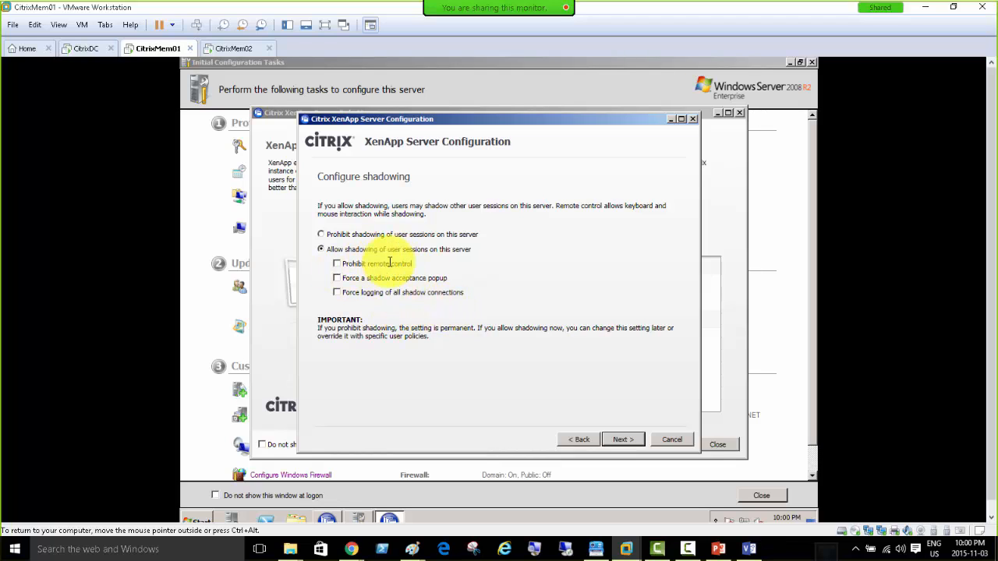
Leave Allow shadowing selected with no restriction boxes ticked and continue to advanced settings.
{"action": "left_click", "coordinate": [331, 234]}
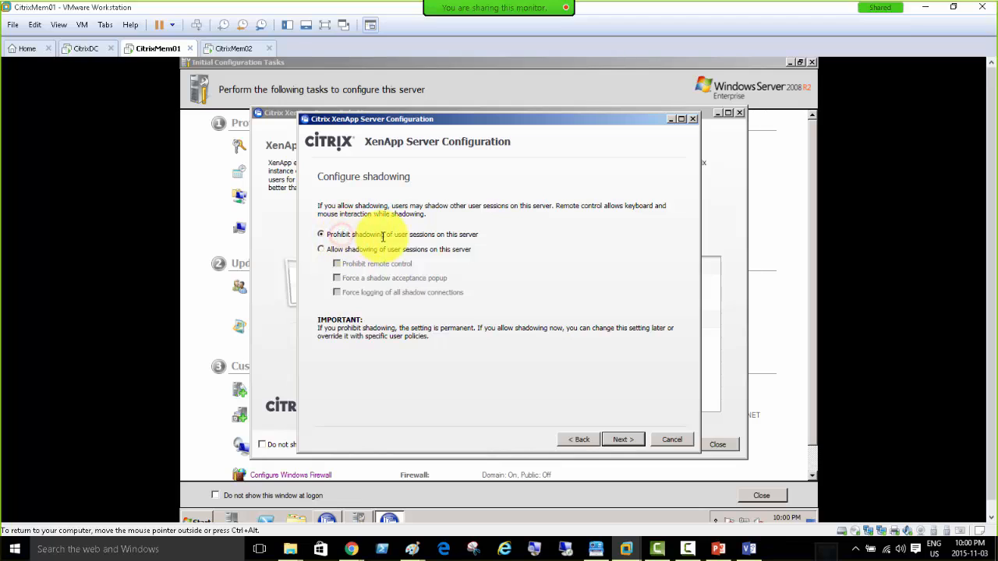
{"action": "left_click", "coordinate": [342, 251]}
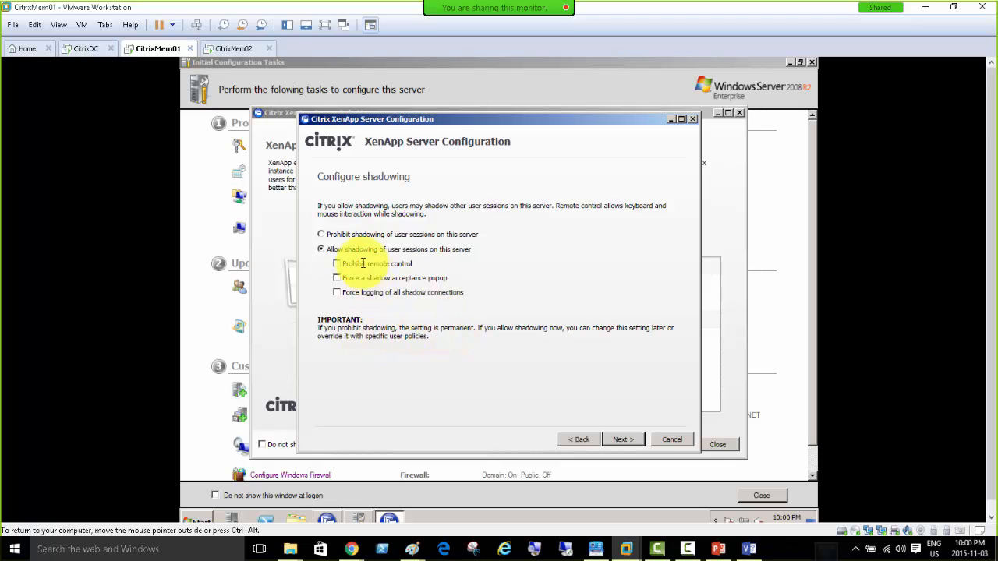
{"action": "left_click", "coordinate": [322, 234]}
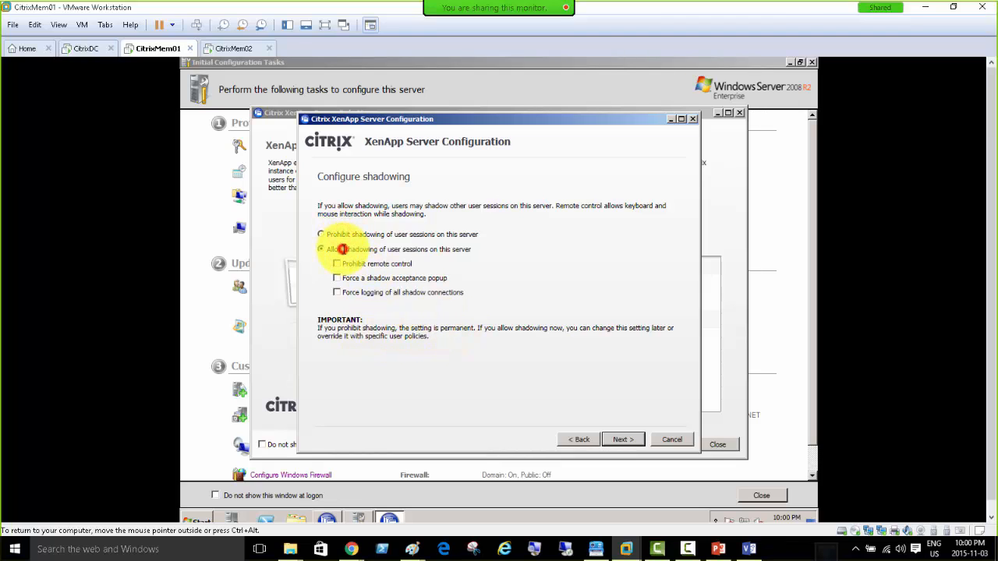
{"action": "left_click", "coordinate": [332, 249]}
{"action": "left_click", "coordinate": [622, 440]}
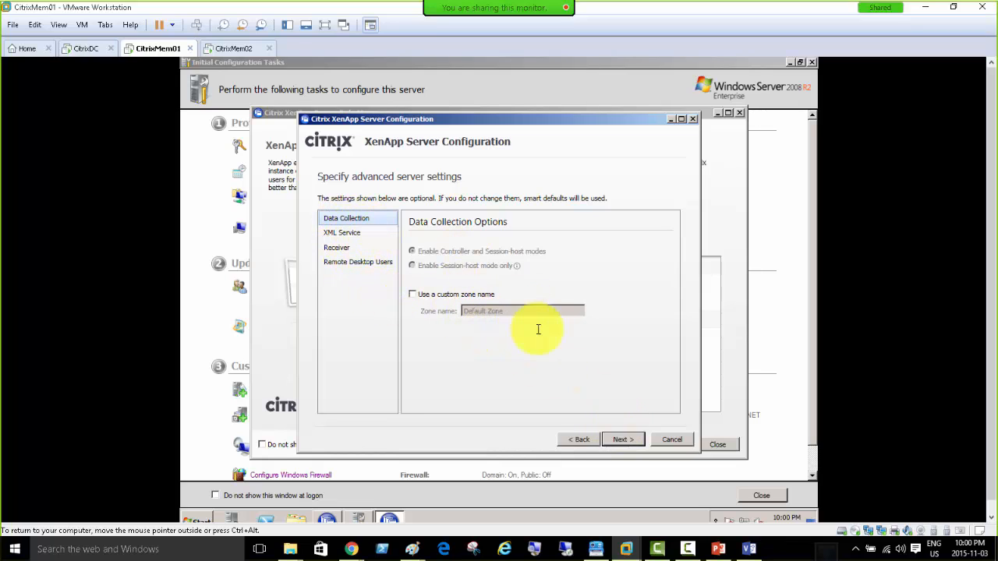
Accept the default advanced settings and apply the MyFarm configuration on CitrixMem01, then switch to CitrixMem02.
{"action": "left_click", "coordinate": [623, 439]}
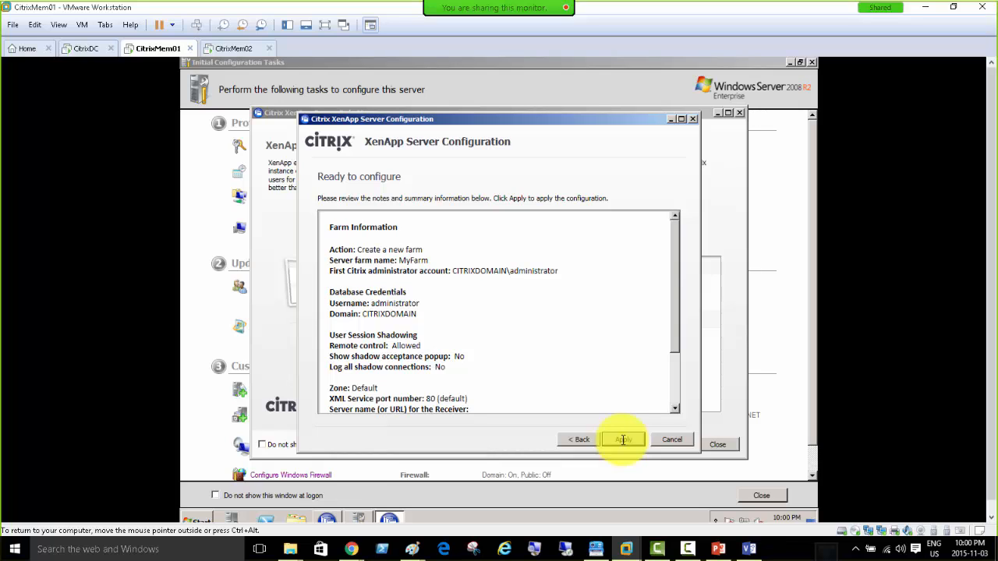
{"action": "left_click", "coordinate": [624, 440]}
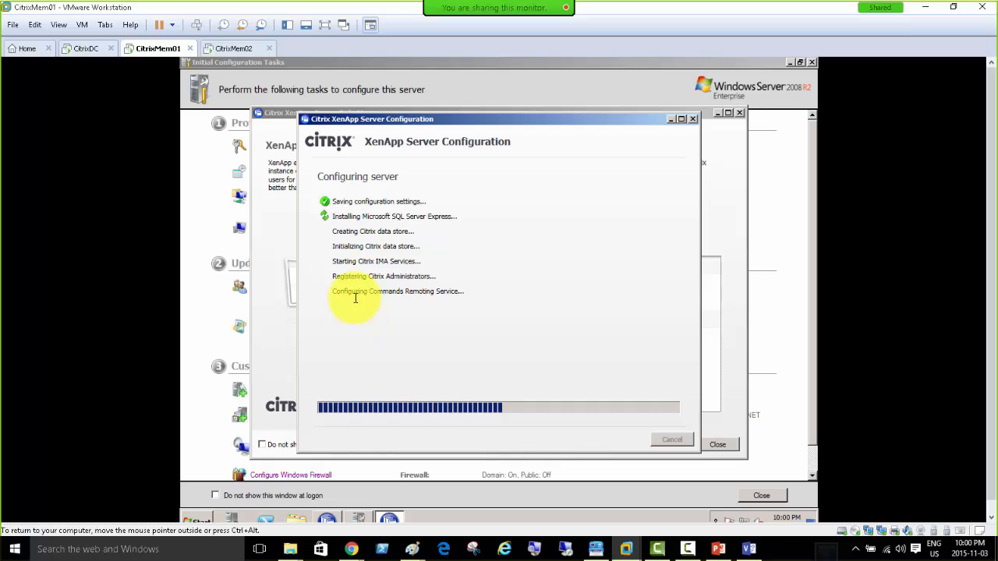
{"action": "left_click", "coordinate": [230, 49]}
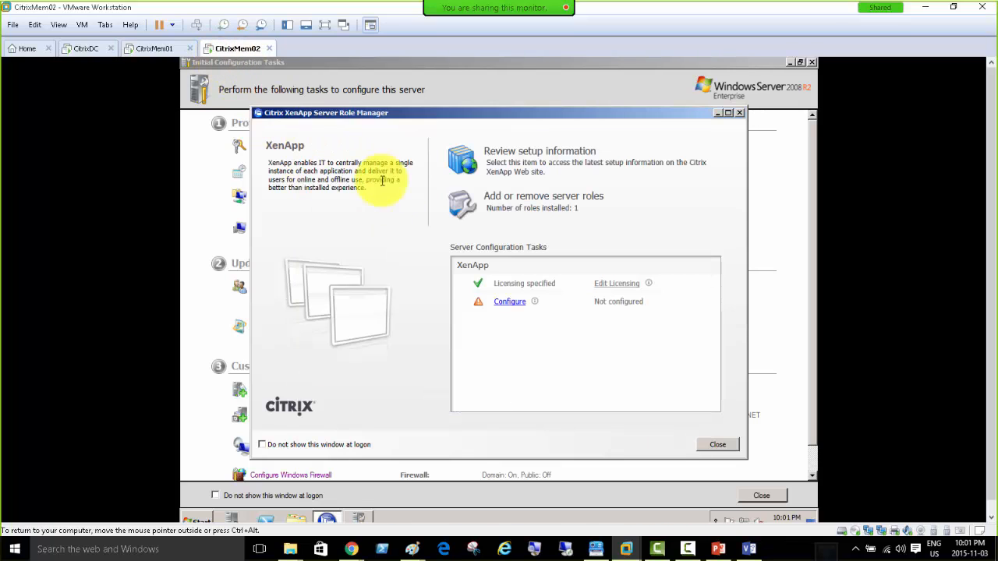
Start XenApp configuration in CitrixMem02's Role Manager, then return to CitrixMem01 to check farm setup progress.
{"action": "left_click", "coordinate": [508, 304]}
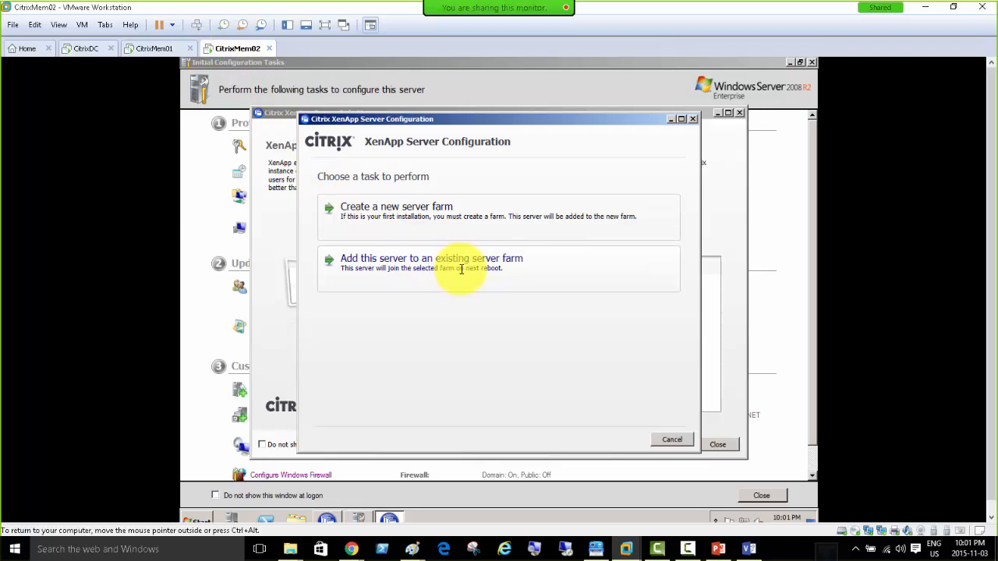
{"action": "left_click", "coordinate": [148, 48]}
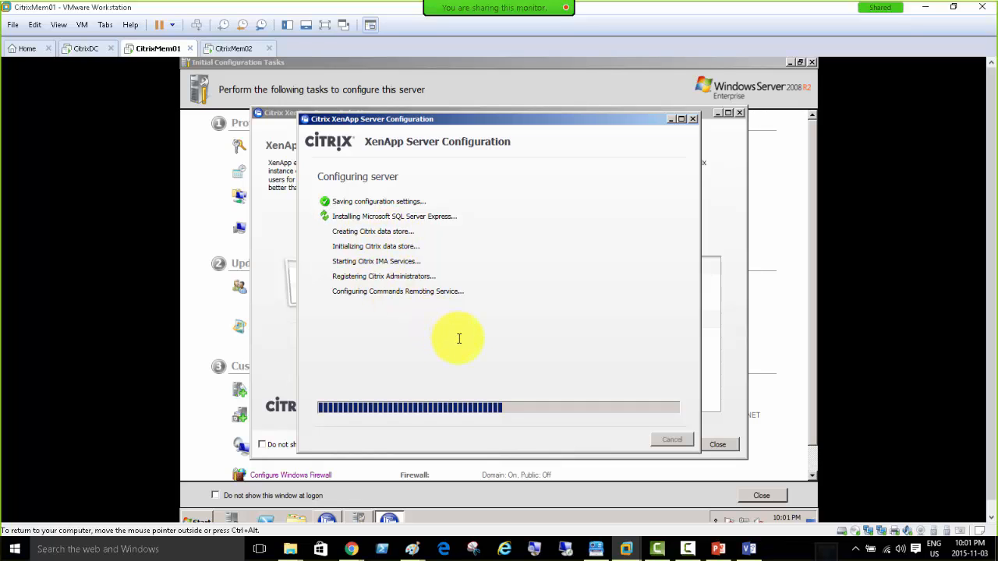
{"action": "left_click", "coordinate": [232, 50]}
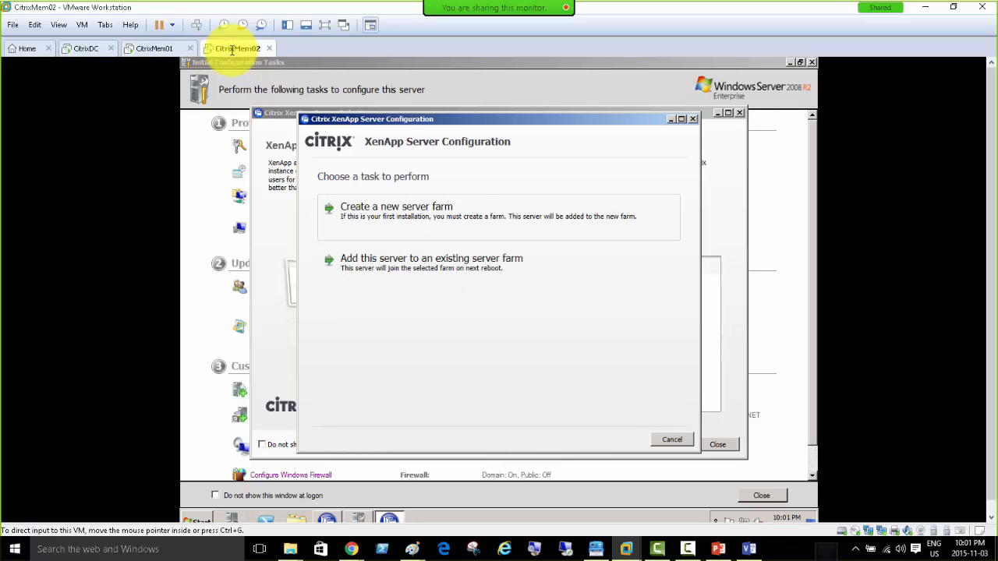
{"action": "left_click", "coordinate": [156, 49]}
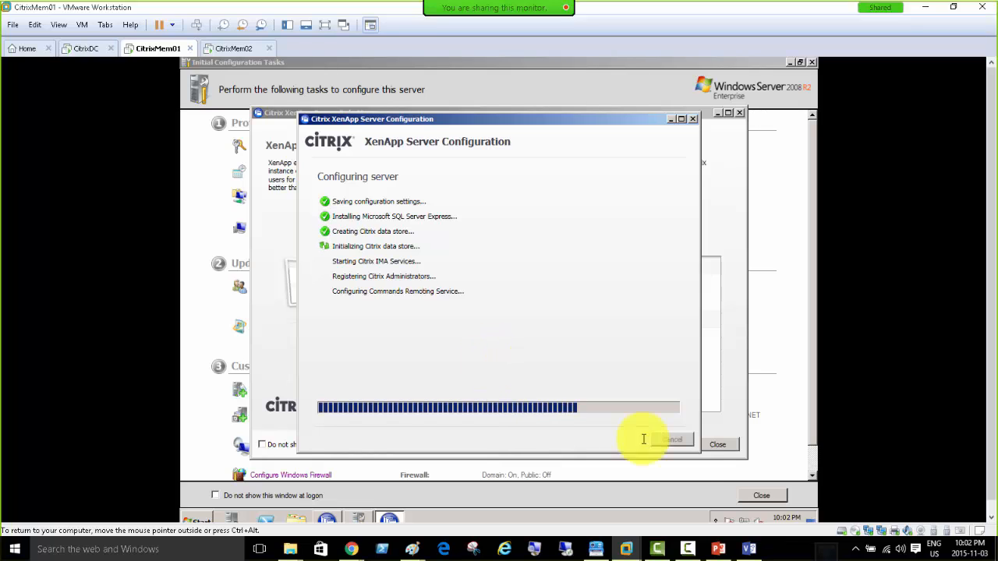
{"action": "left_click", "coordinate": [686, 549]}
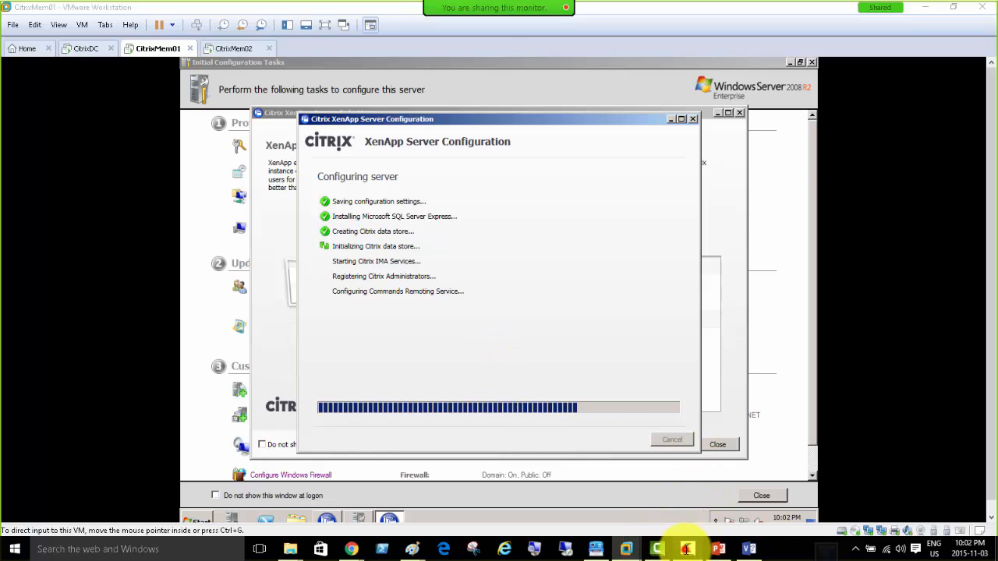
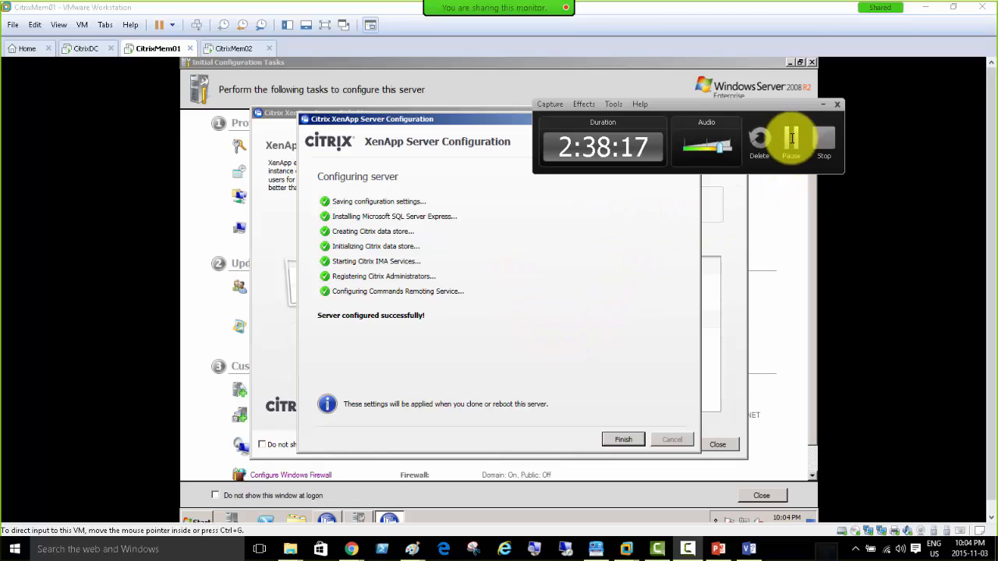
Finish CitrixMem01's XenApp server configuration and reboot it, confirming the restart.
{"action": "left_click", "coordinate": [823, 104]}
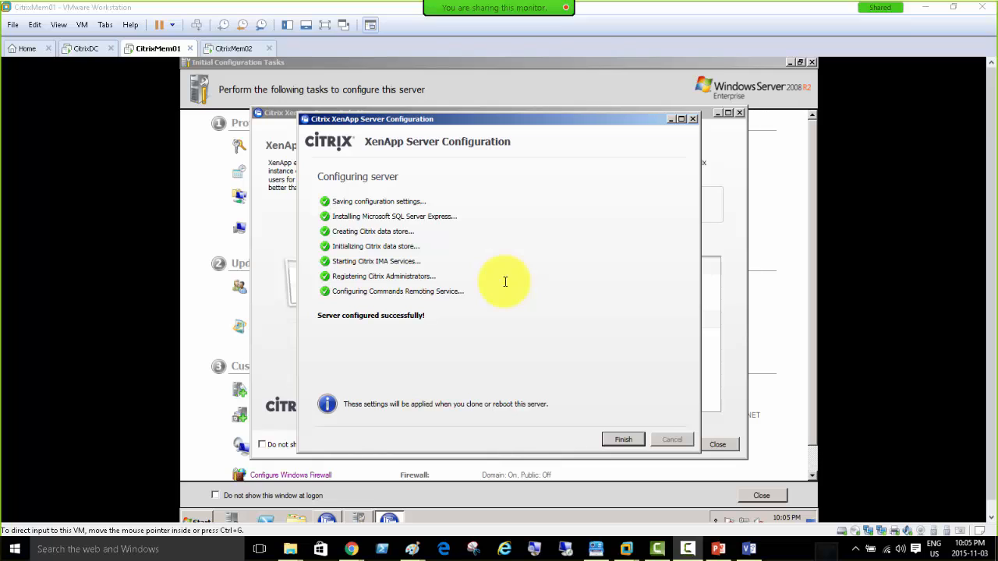
{"action": "left_click", "coordinate": [504, 333]}
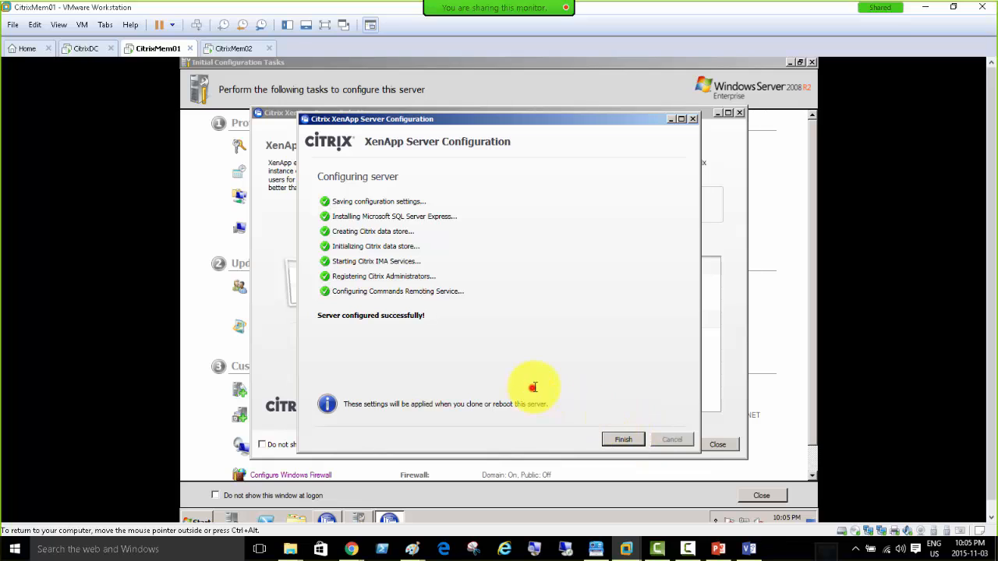
{"action": "left_click", "coordinate": [637, 441]}
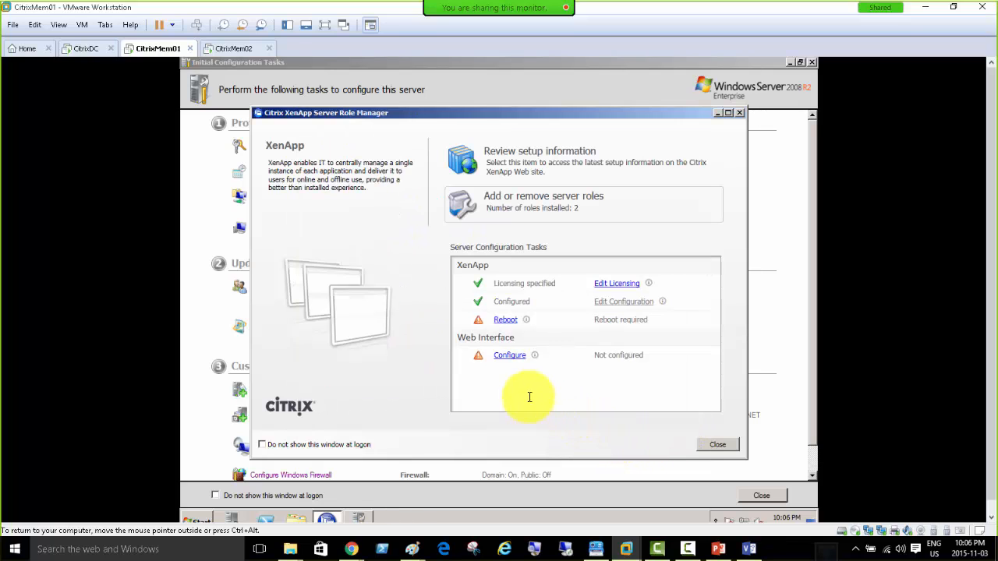
{"action": "left_click", "coordinate": [507, 320]}
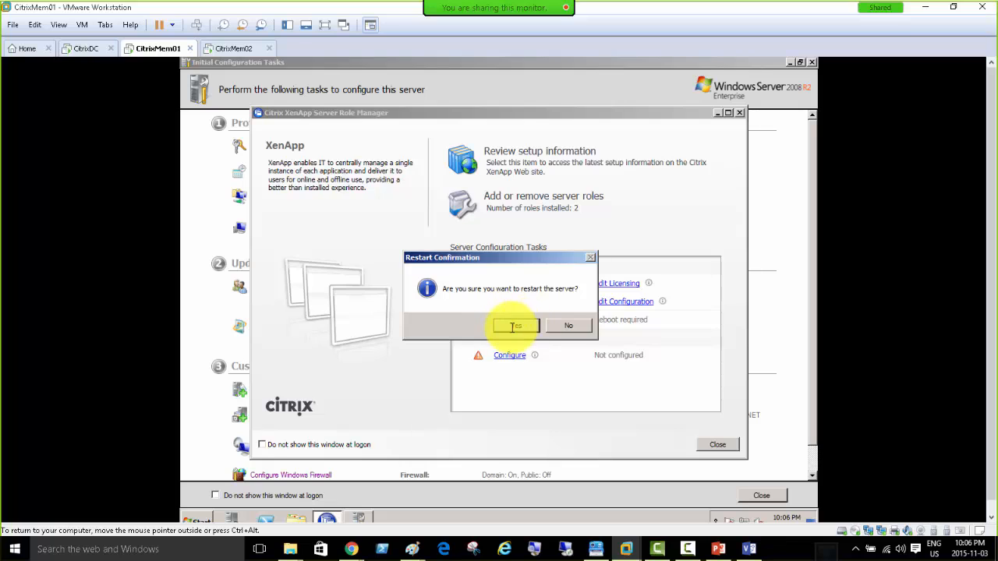
{"action": "left_click", "coordinate": [508, 324]}
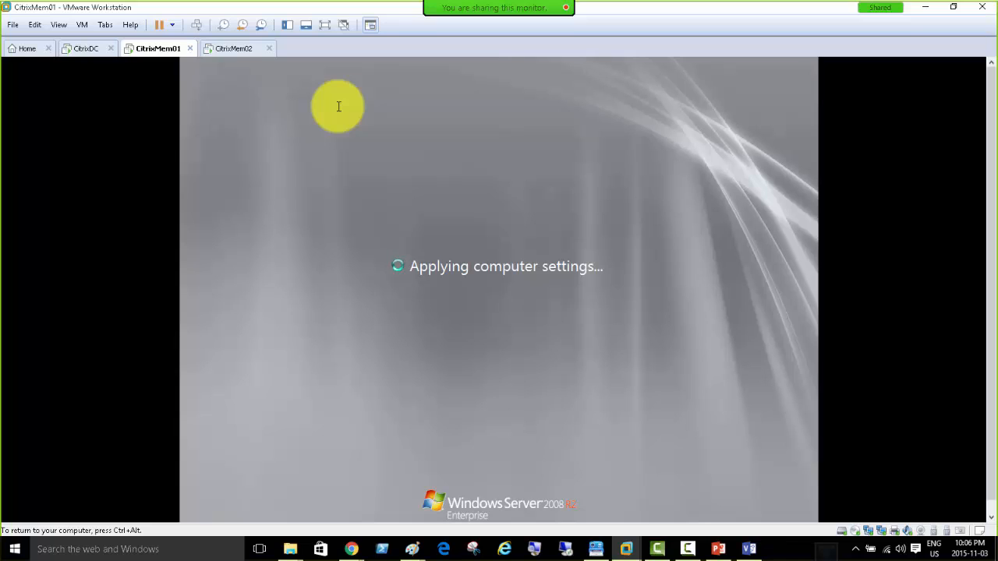
{"action": "key", "text": "ctrl+alt"}
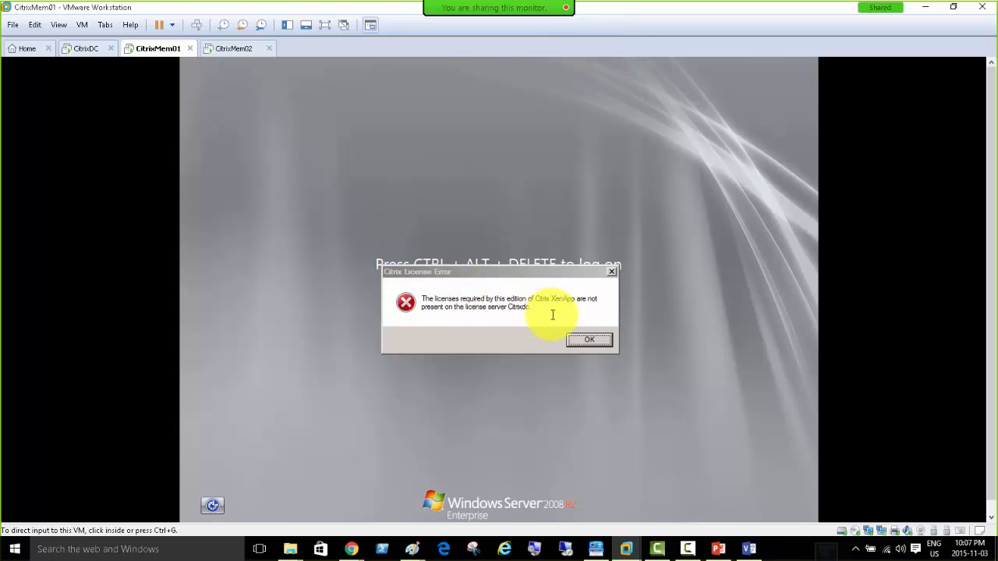
Dismiss the Citrix license error and log on to CitrixMem01 with the citrixdomain administrator account.
{"action": "left_click", "coordinate": [596, 340]}
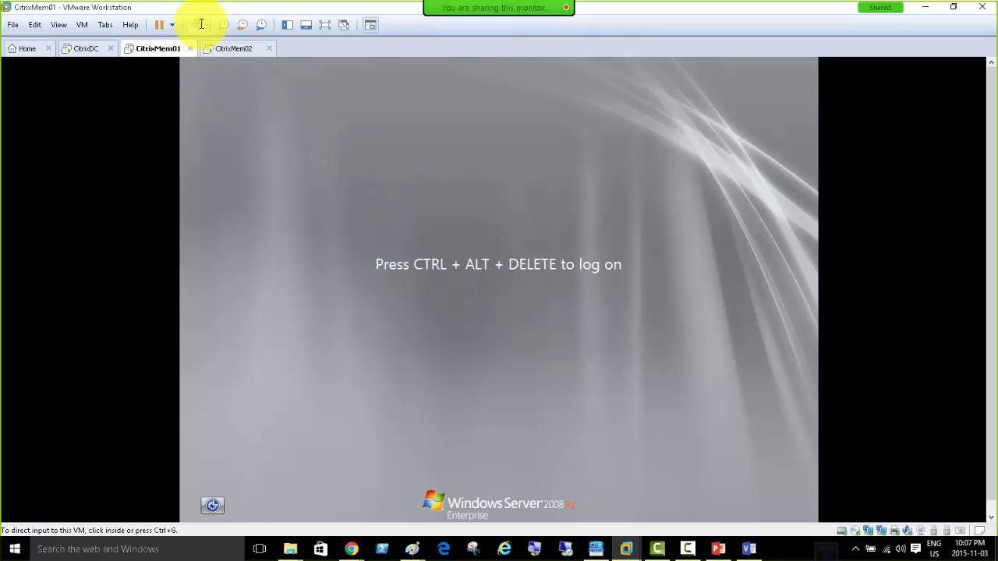
{"action": "left_click", "coordinate": [197, 24]}
{"action": "left_click", "coordinate": [517, 326]}
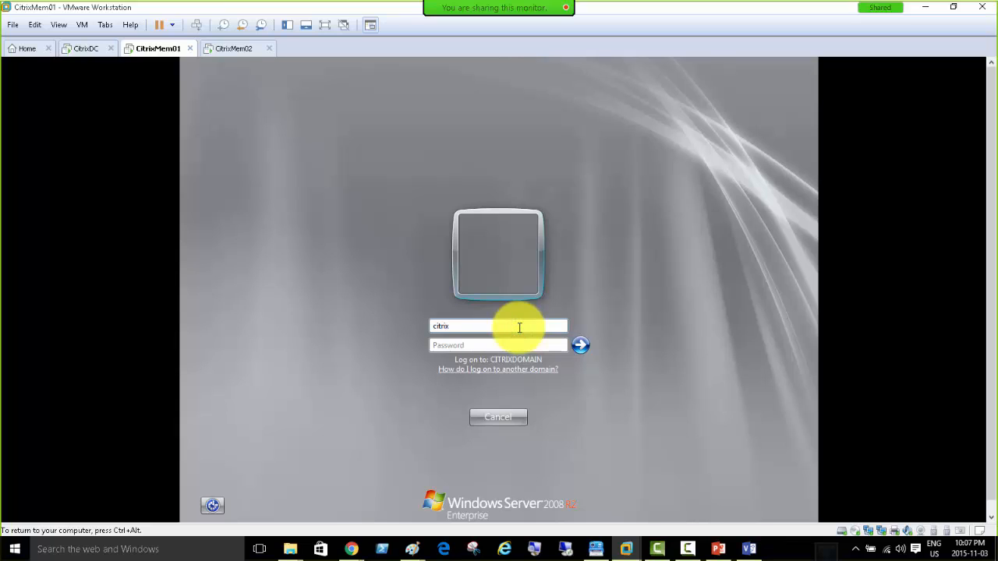
{"action": "type", "text": "citrixdomain\\administrator"}
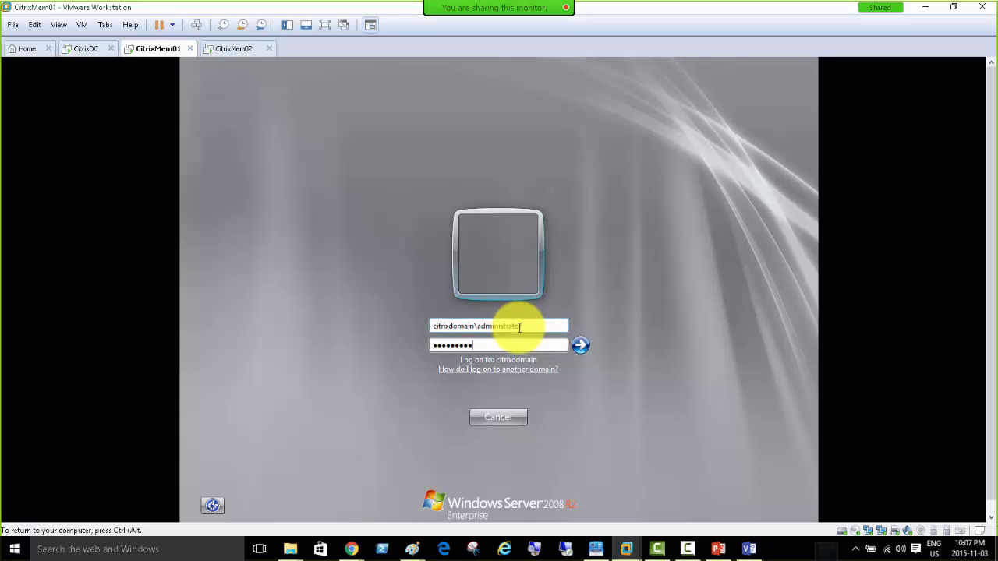
{"action": "key", "text": "Return"}
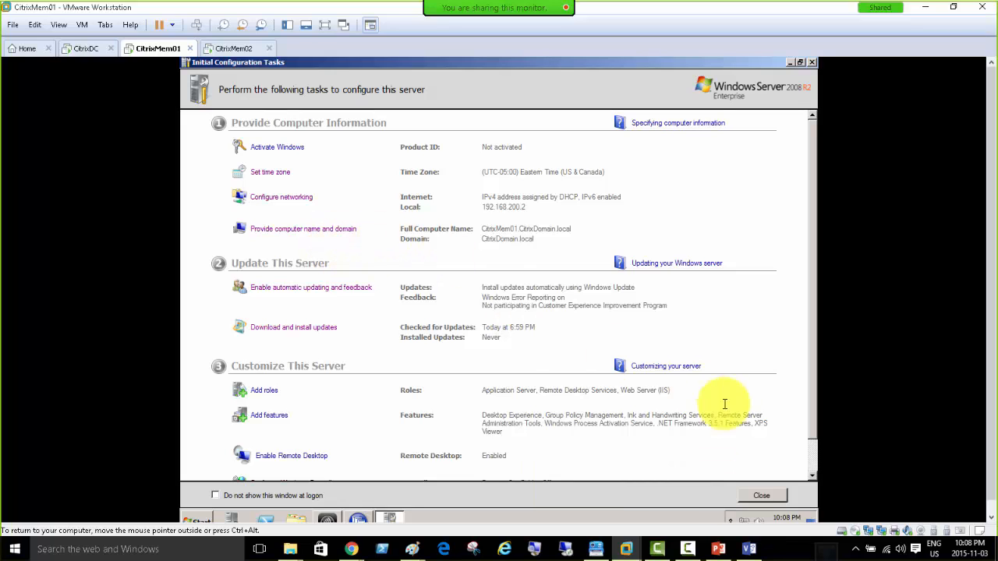
On CitrixMem02, choose to join an existing farm using SQL Server Express at 192.168.200.2.
{"action": "left_click", "coordinate": [357, 517]}
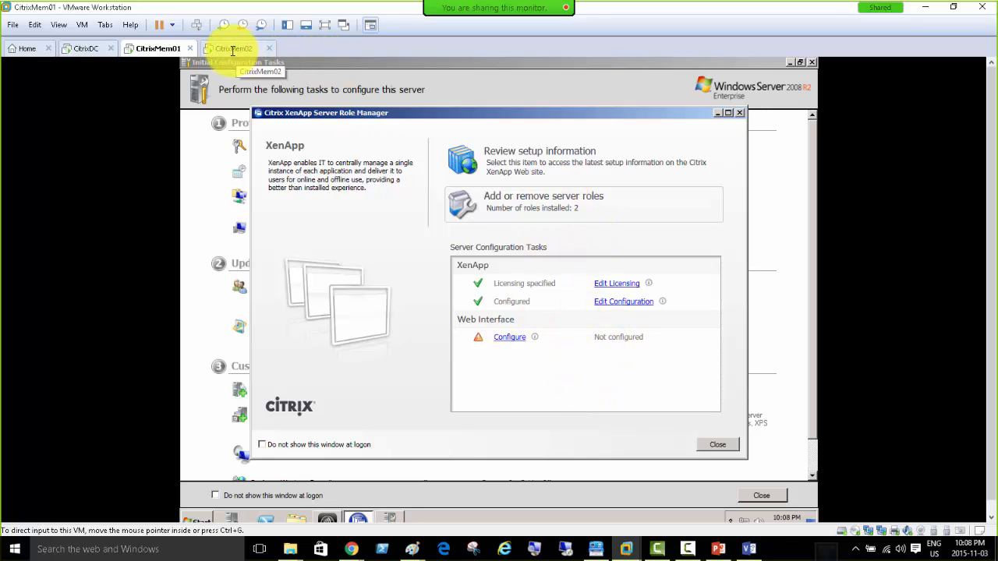
{"action": "left_click", "coordinate": [233, 50]}
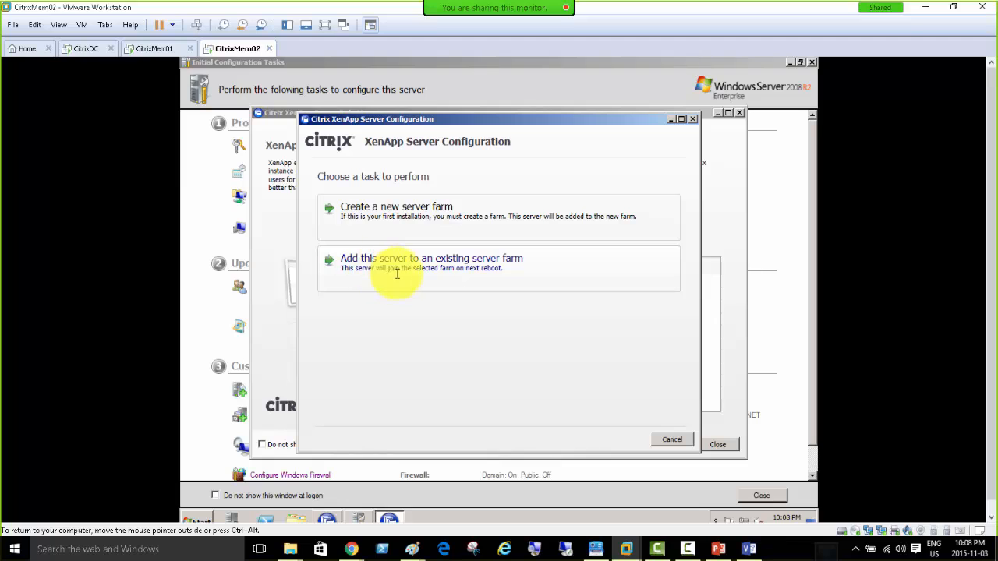
{"action": "left_click", "coordinate": [461, 272]}
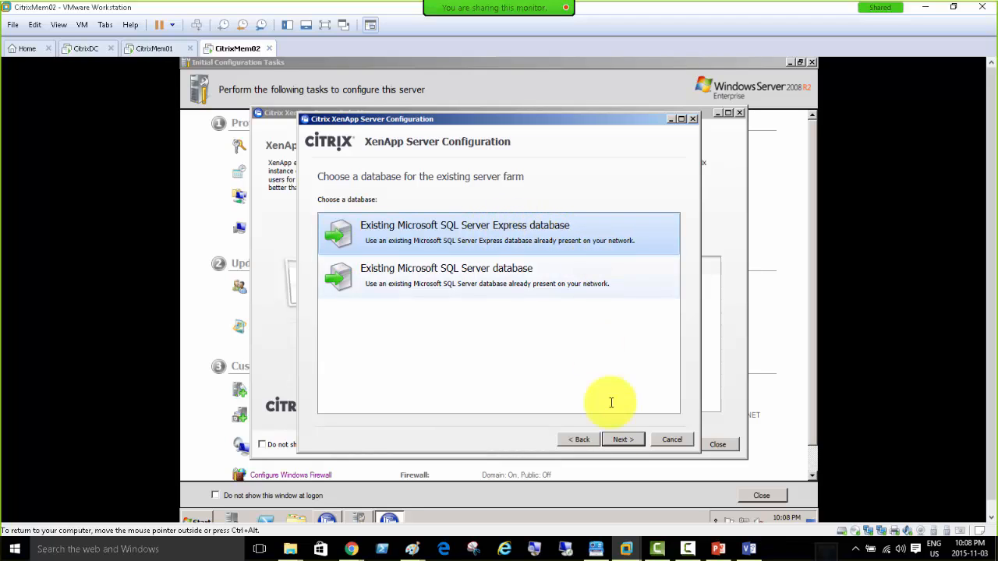
{"action": "left_click", "coordinate": [623, 440]}
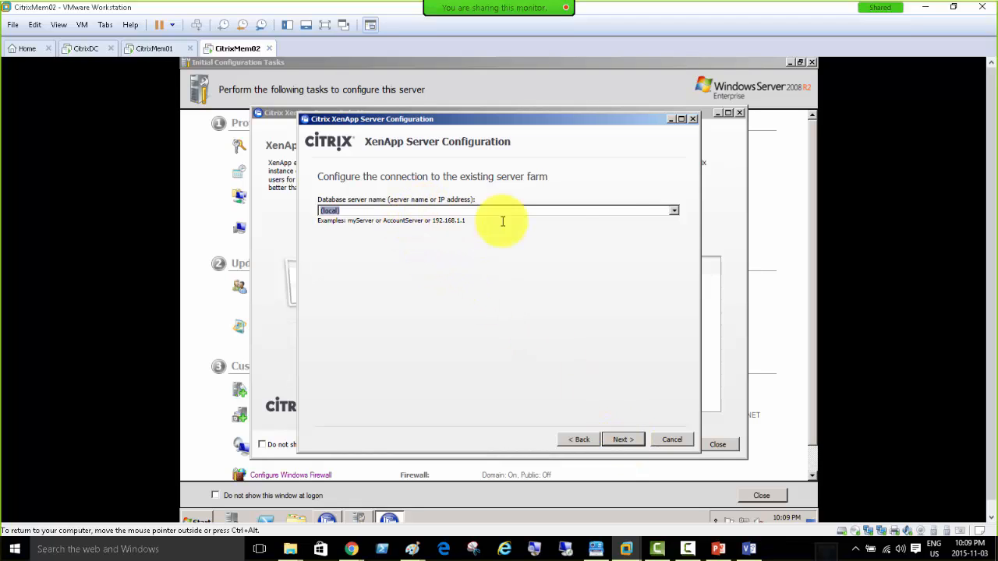
{"action": "left_click", "coordinate": [676, 209]}
{"action": "left_click", "coordinate": [675, 209]}
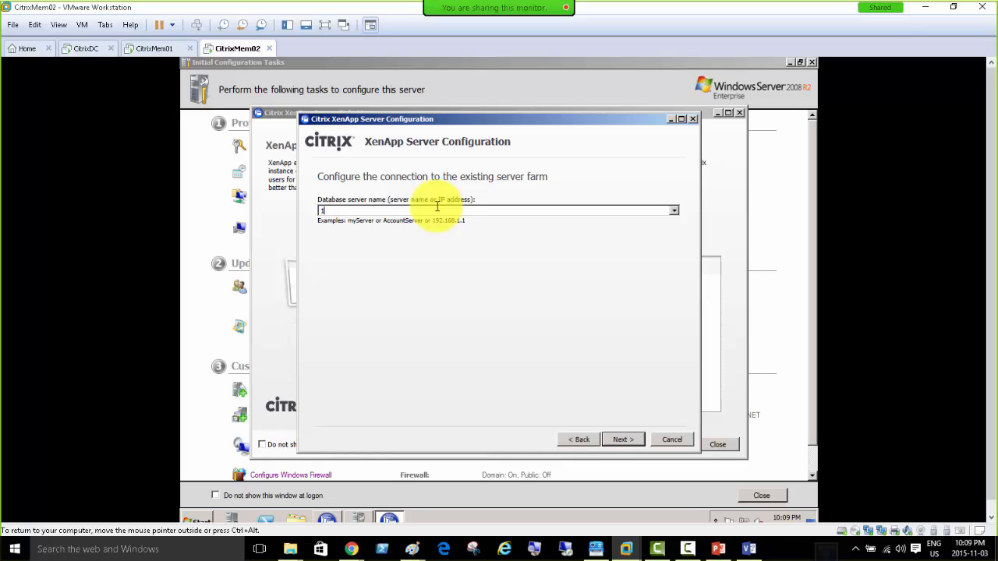
{"action": "type", "text": "92.168.200.2"}
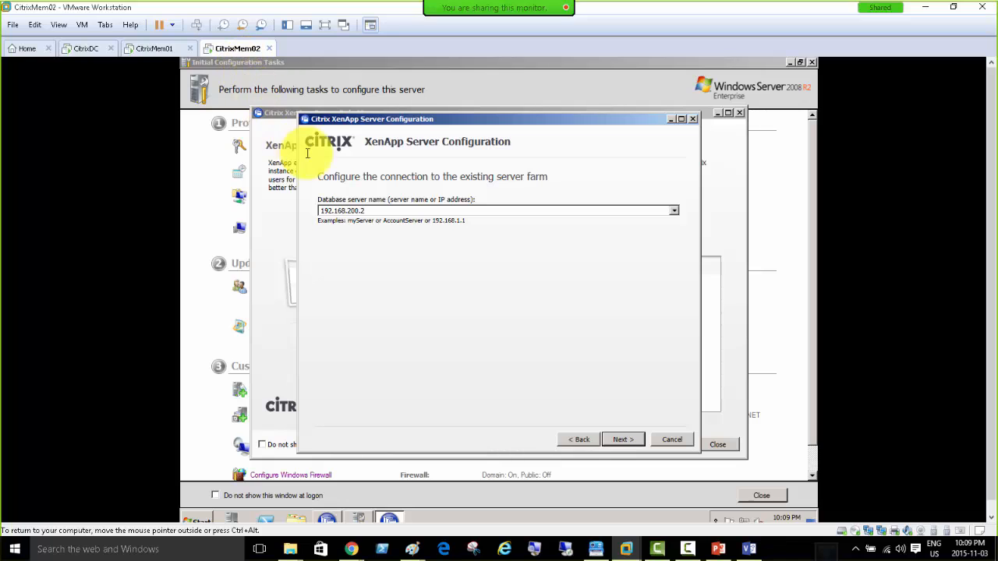
{"action": "left_click", "coordinate": [145, 48]}
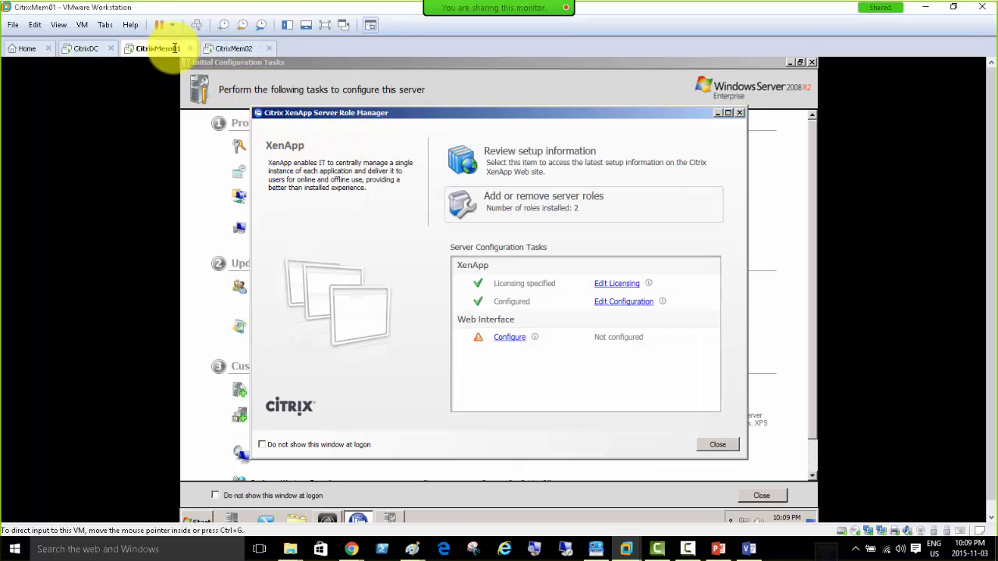
{"action": "left_click", "coordinate": [229, 49]}
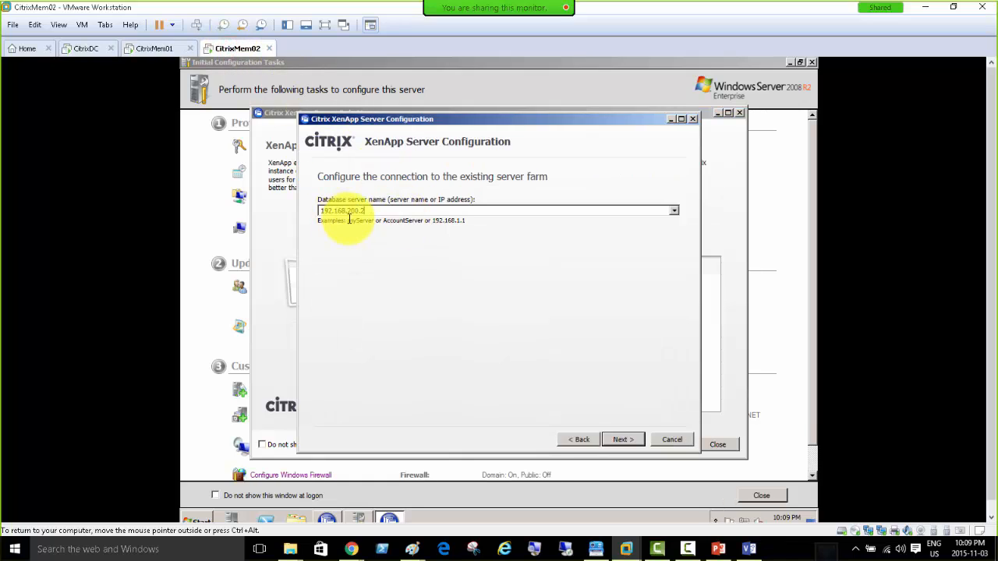
Supply the administrator user name and password for the farm database, then test the connection.
{"action": "left_click", "coordinate": [624, 438]}
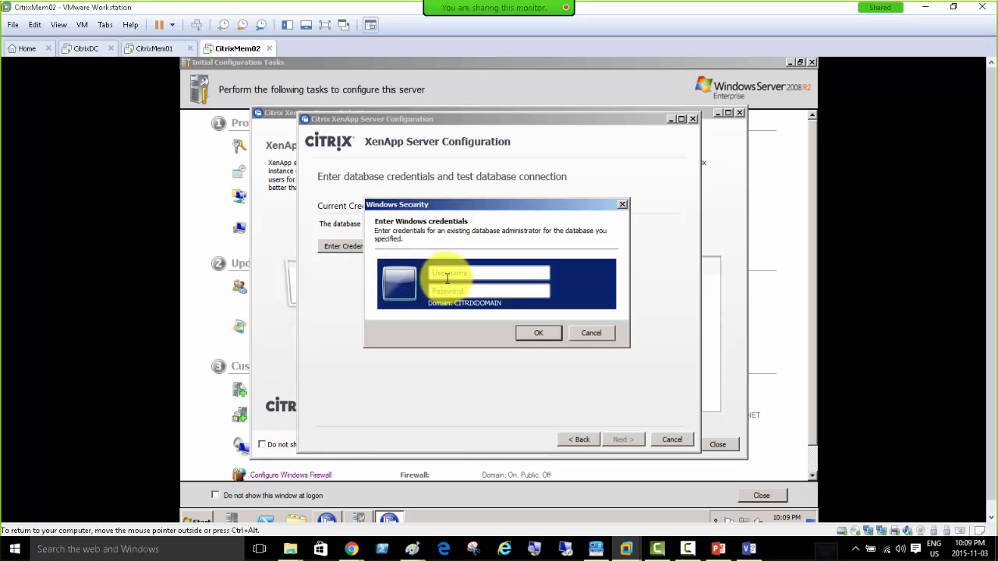
{"action": "type", "text": "administrator"}
{"action": "key", "text": "Tab"}
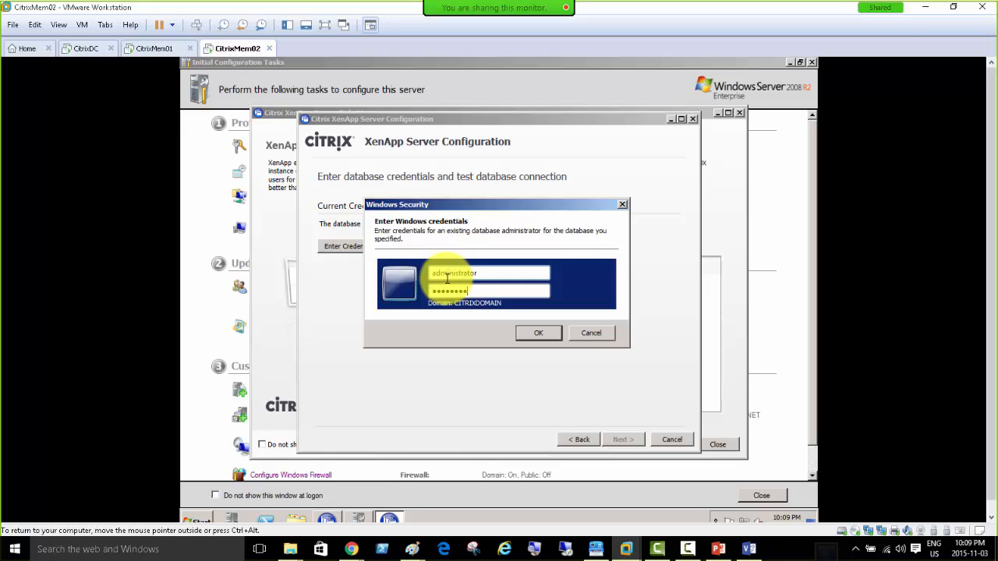
{"action": "key", "text": "Return"}
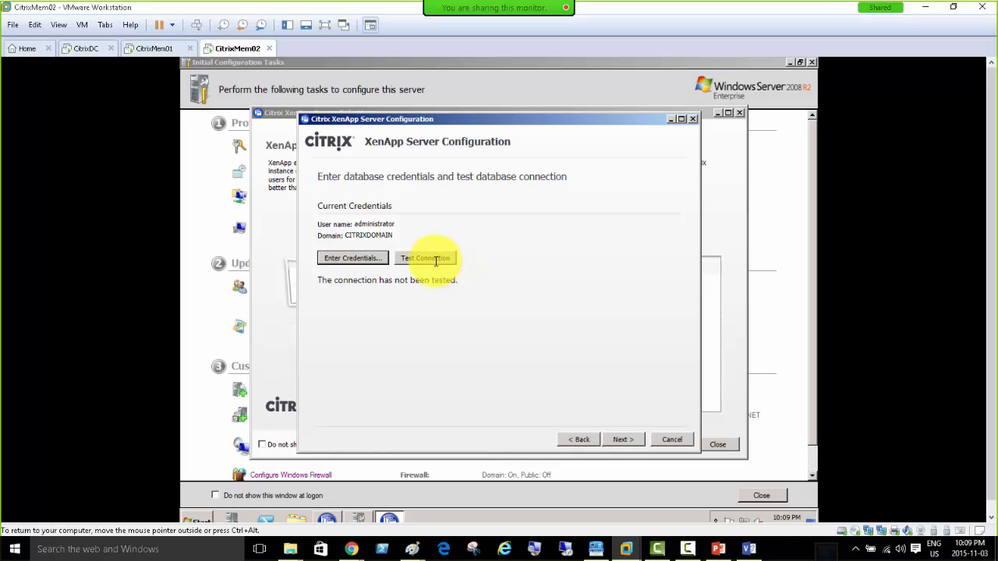
{"action": "left_click", "coordinate": [434, 258]}
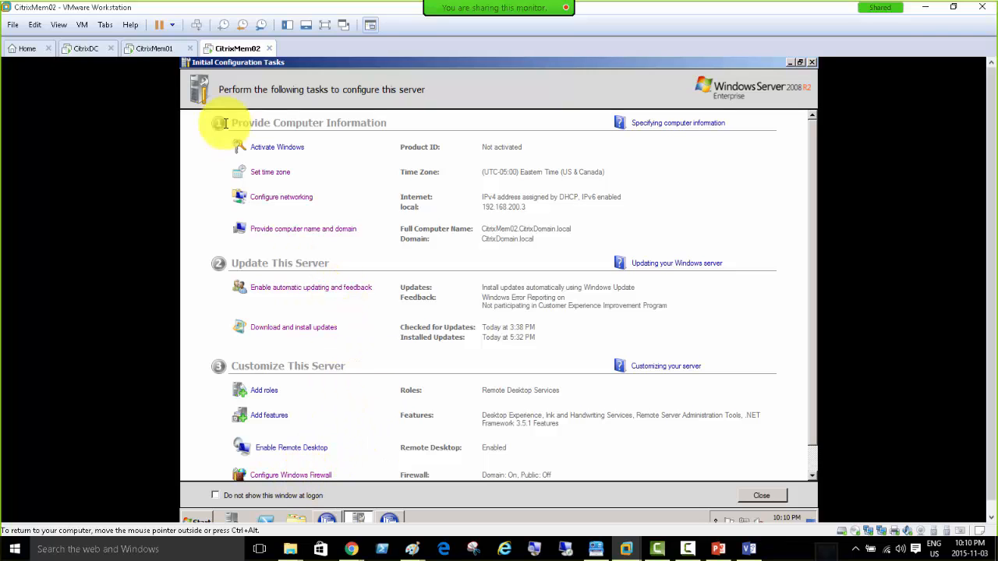
Turn off CitrixMem01's Windows Firewall for domain networks.
{"action": "left_click", "coordinate": [145, 49]}
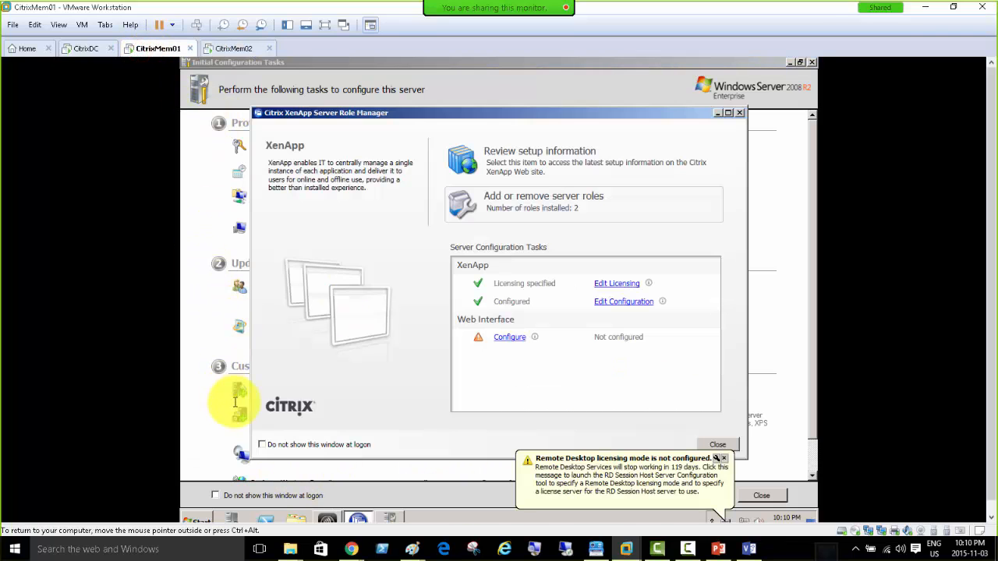
{"action": "left_click", "coordinate": [195, 454]}
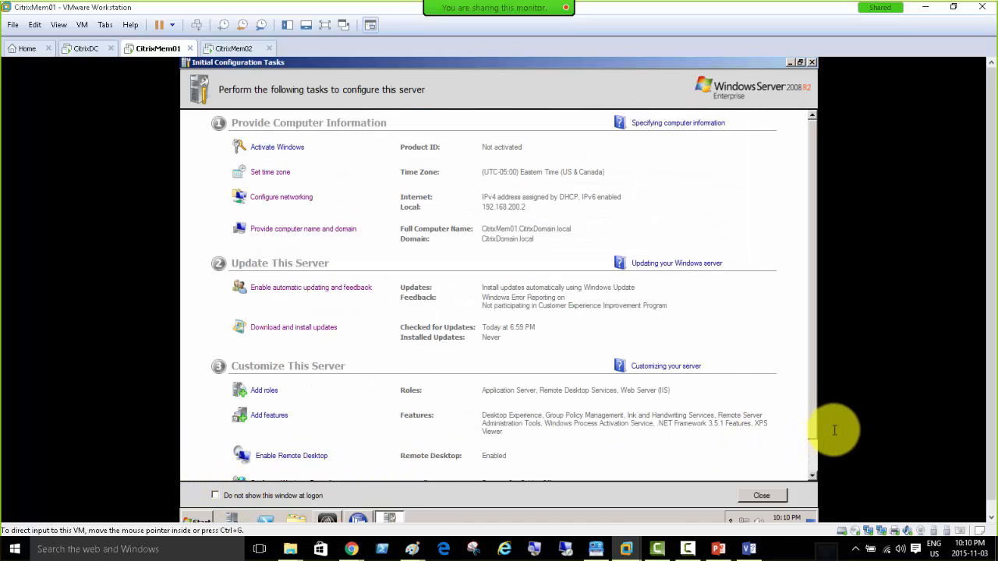
{"action": "scroll", "coordinate": [450, 476], "scroll_direction": "down", "scroll_amount": 1}
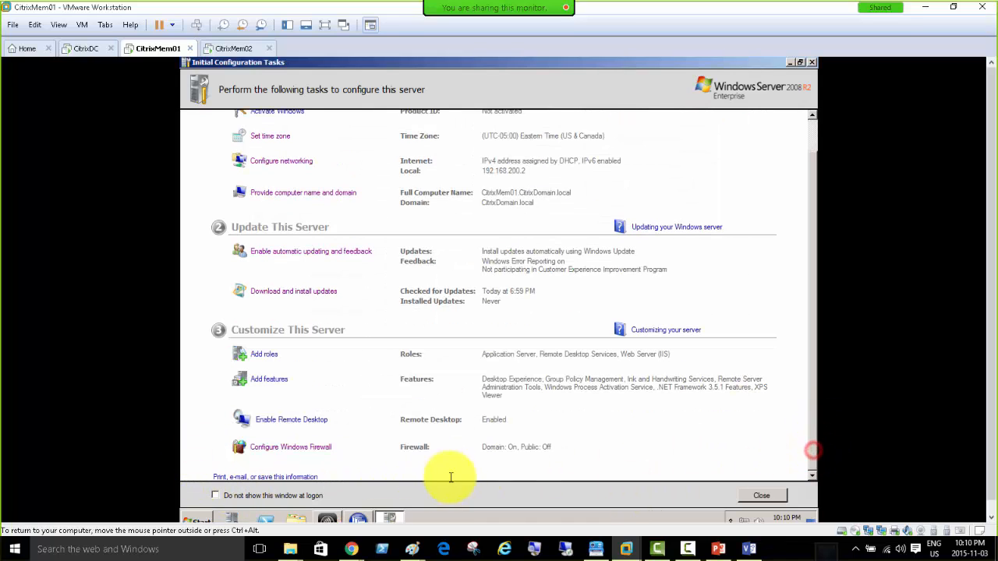
{"action": "left_click", "coordinate": [321, 446]}
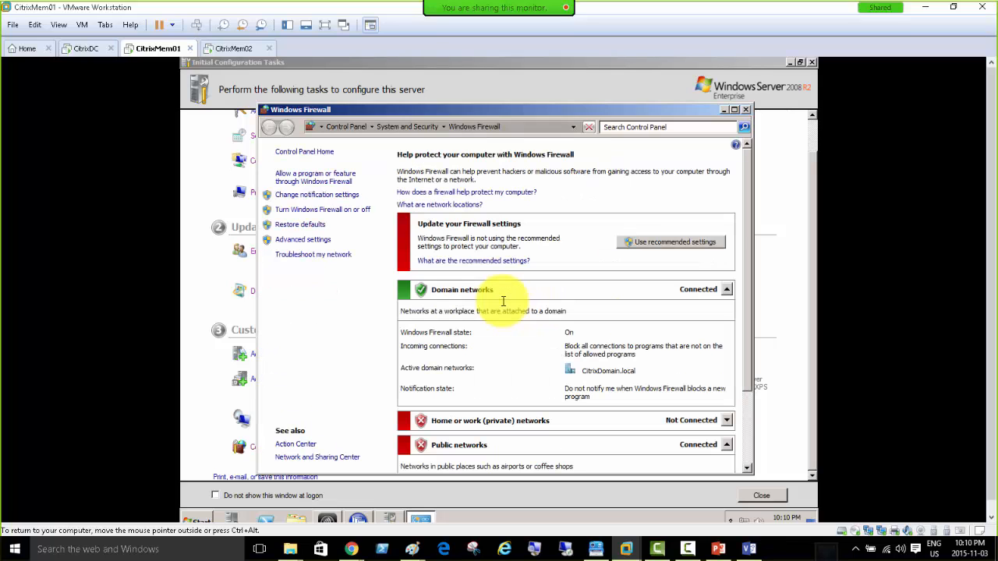
{"action": "left_click", "coordinate": [327, 209]}
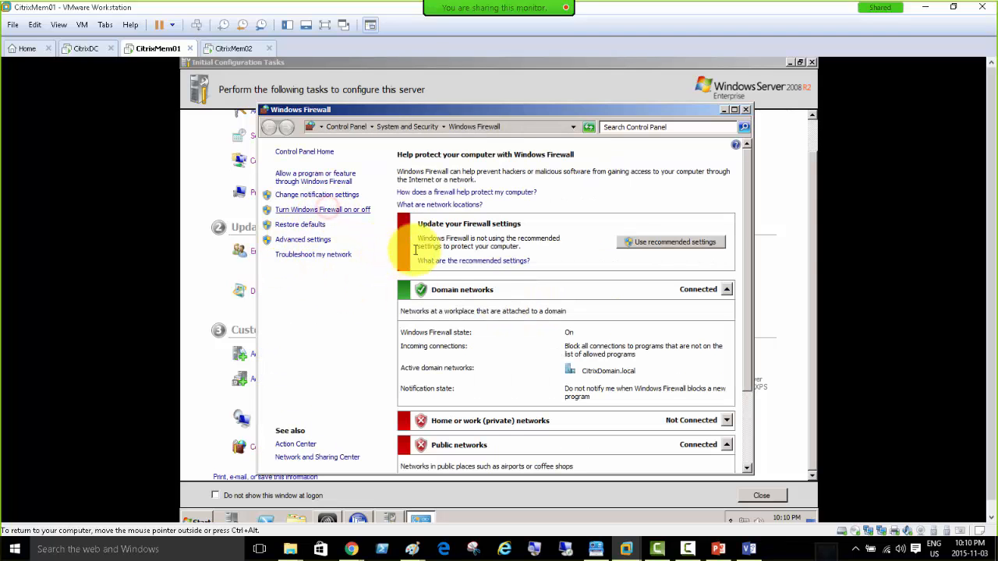
{"action": "left_click", "coordinate": [365, 255]}
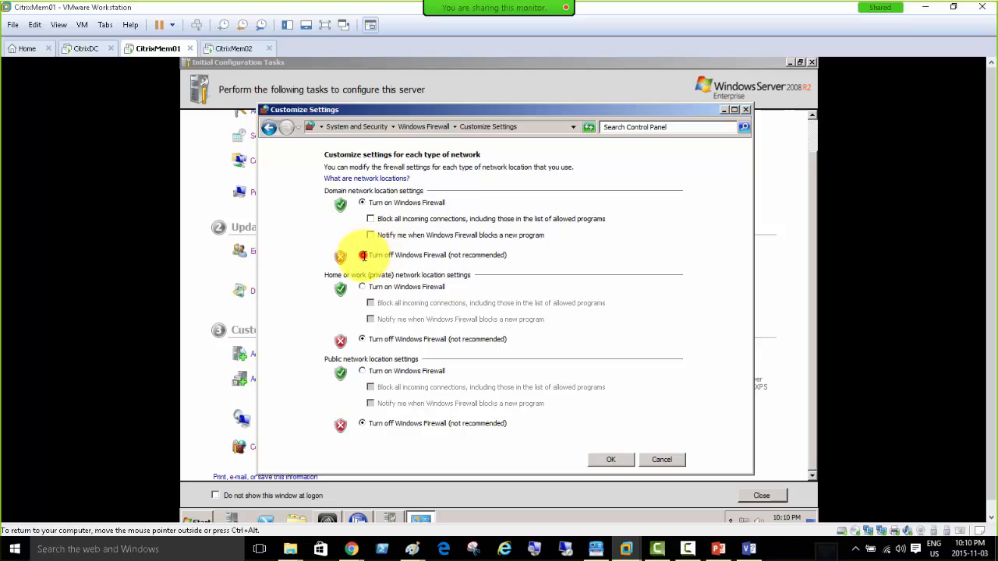
{"action": "left_click", "coordinate": [606, 460]}
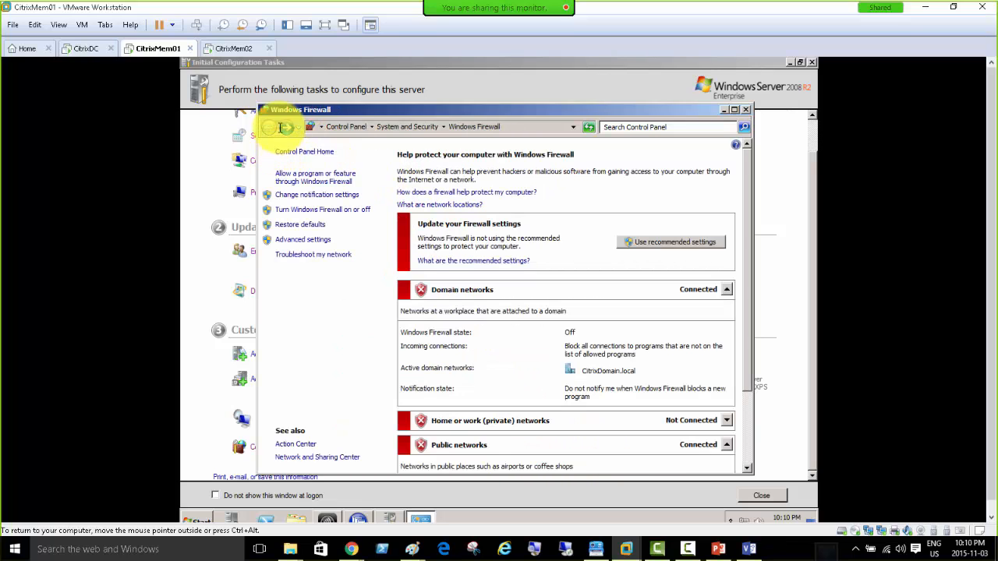
{"action": "left_click", "coordinate": [221, 48]}
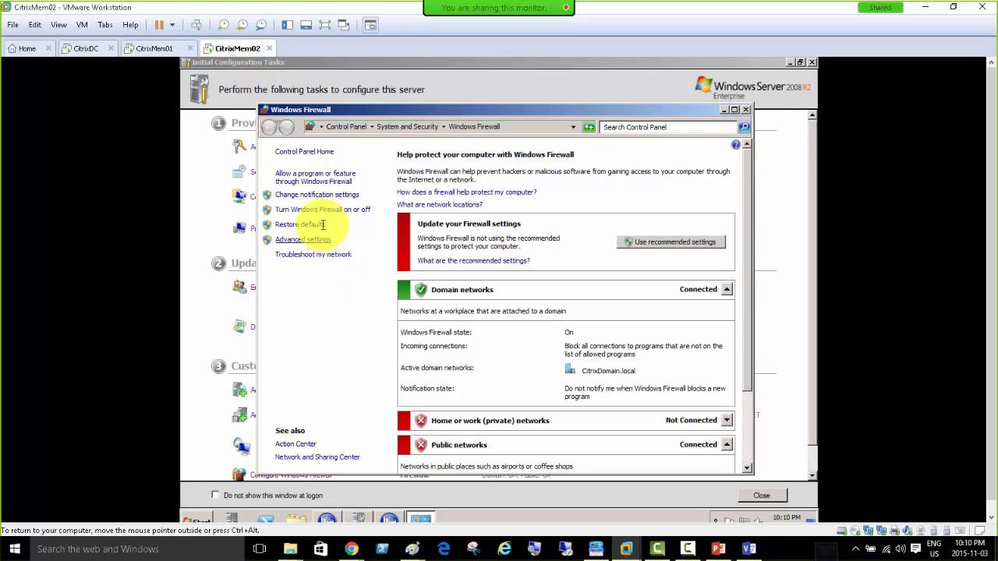
Turn off CitrixMem02's Windows Firewall for domain networks.
{"action": "left_click", "coordinate": [324, 209]}
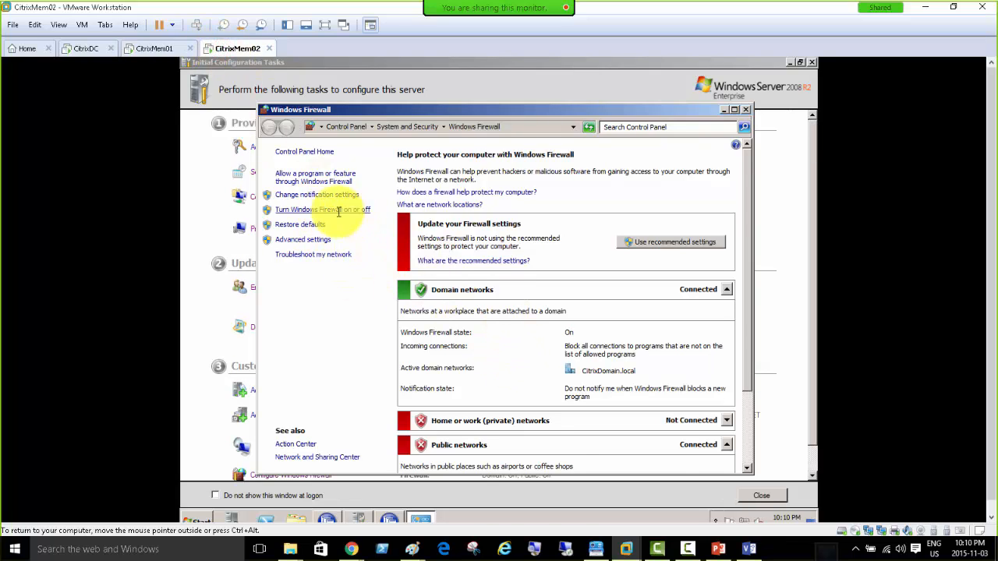
{"action": "left_click", "coordinate": [363, 255]}
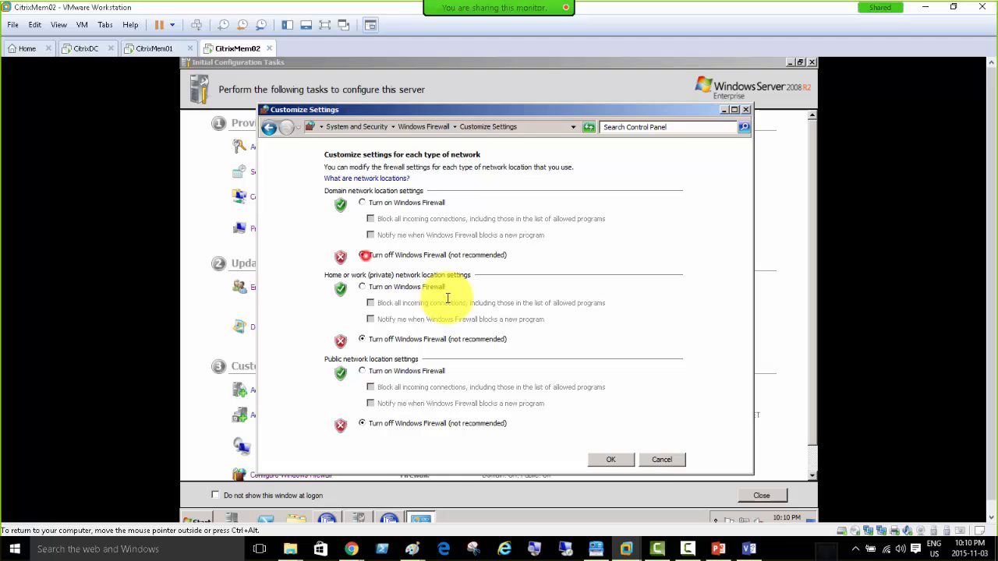
{"action": "left_click", "coordinate": [609, 460]}
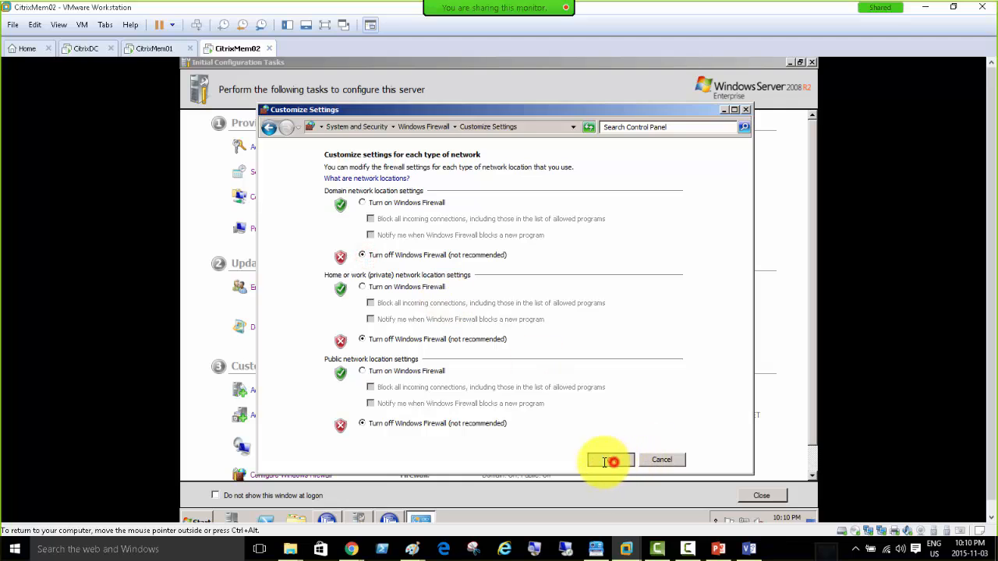
Clear the timeout error, retest the farm database connection successfully, and continue to shadowing.
{"action": "left_click", "coordinate": [386, 518]}
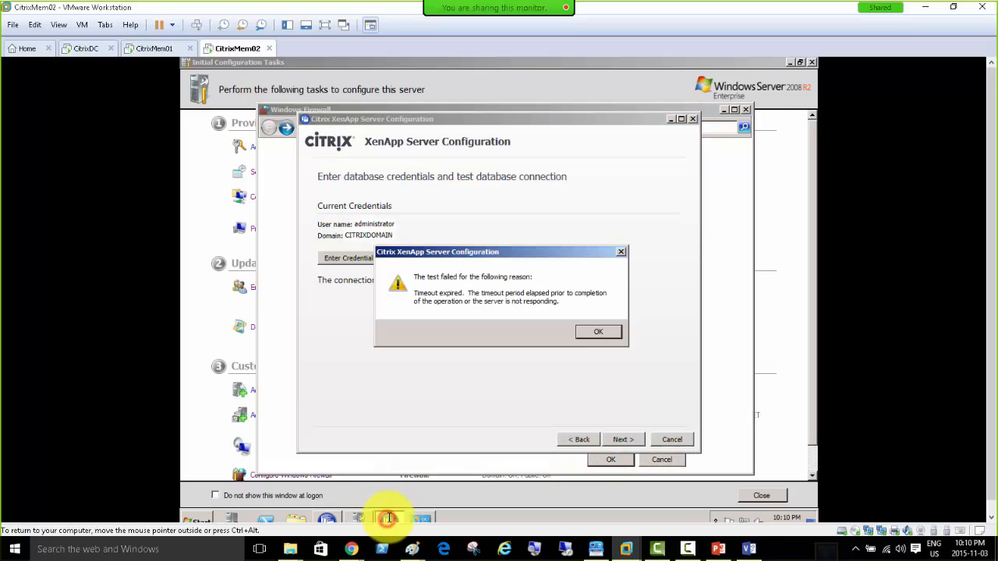
{"action": "left_click", "coordinate": [598, 333]}
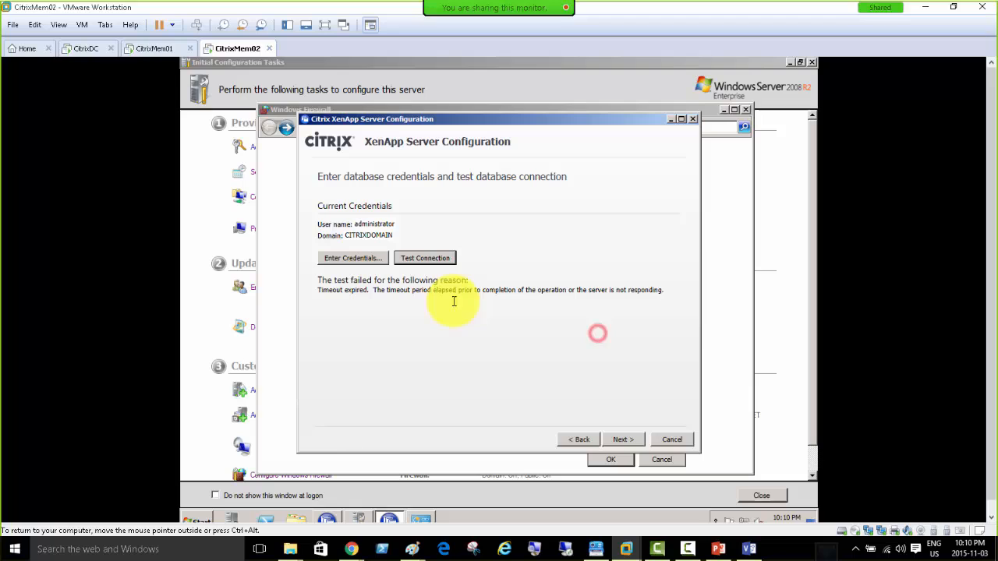
{"action": "left_click", "coordinate": [421, 257]}
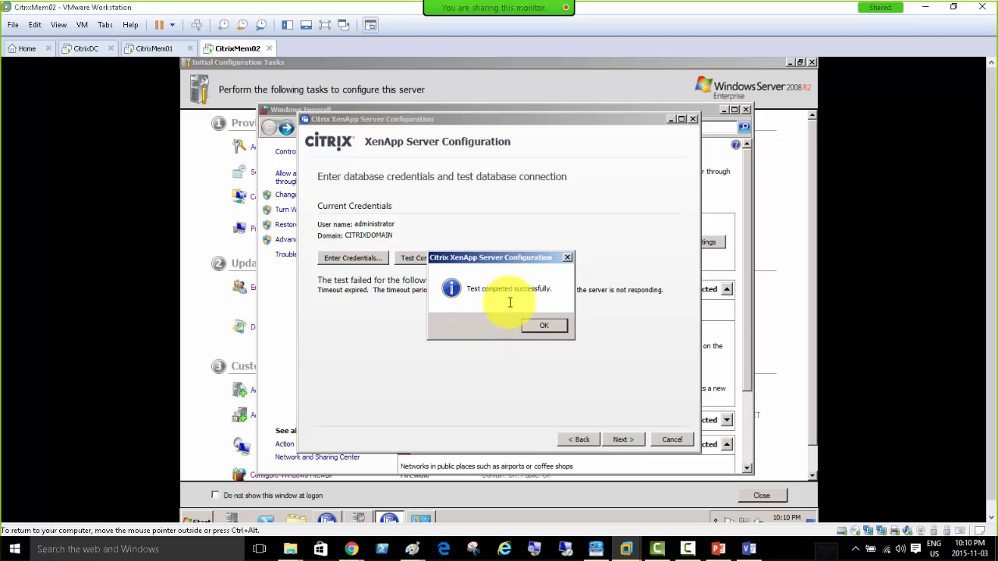
{"action": "left_click", "coordinate": [543, 326]}
{"action": "left_click", "coordinate": [617, 440]}
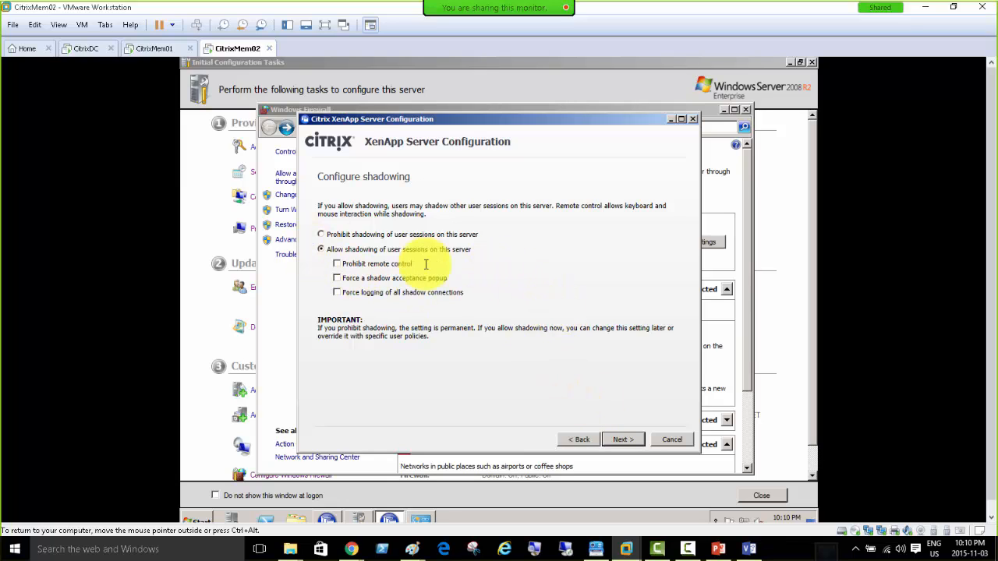
Keep default shadowing and advanced settings, apply the configuration, and finish the wizard.
{"action": "left_click", "coordinate": [628, 440]}
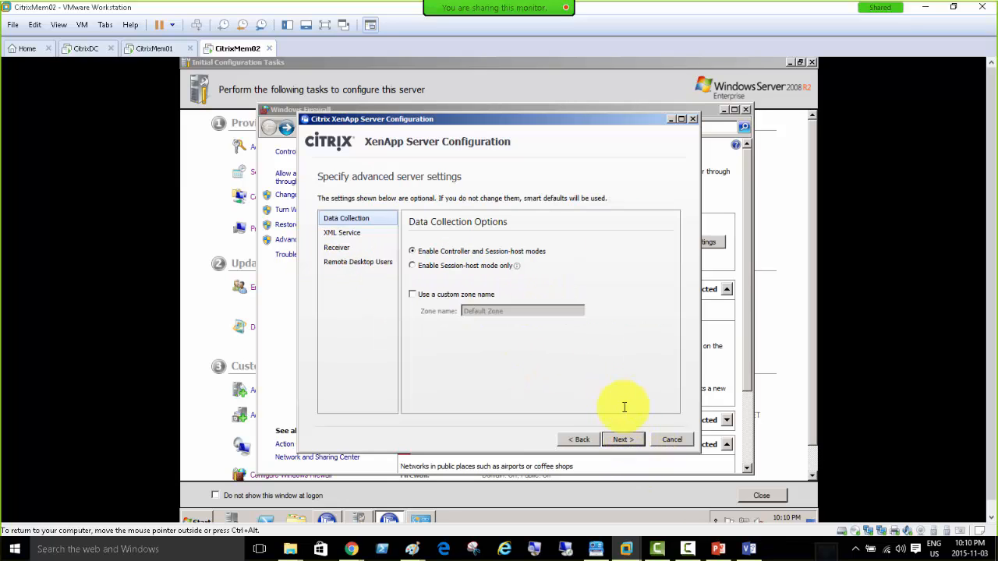
{"action": "left_click", "coordinate": [623, 440]}
{"action": "left_click", "coordinate": [623, 440]}
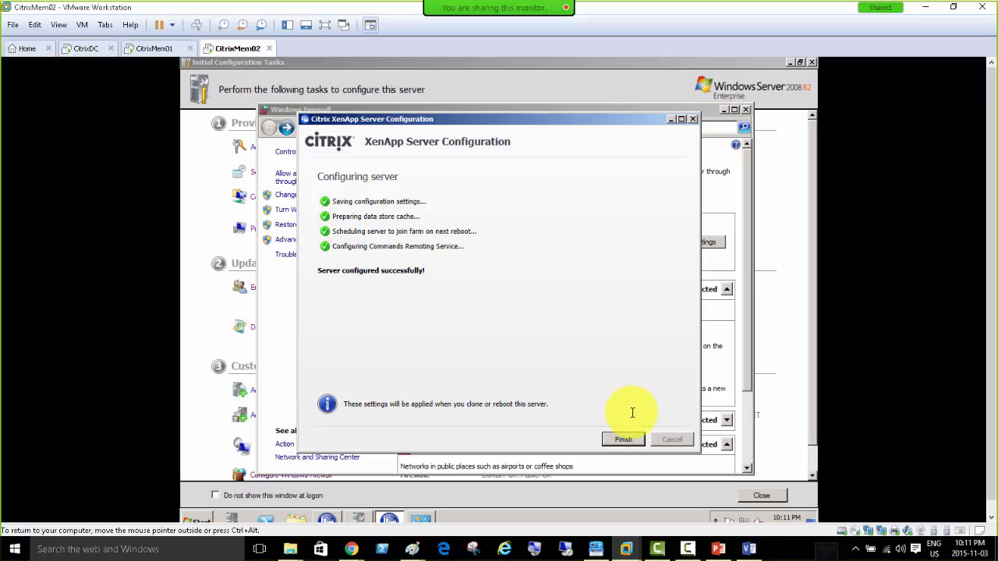
{"action": "left_click", "coordinate": [623, 439]}
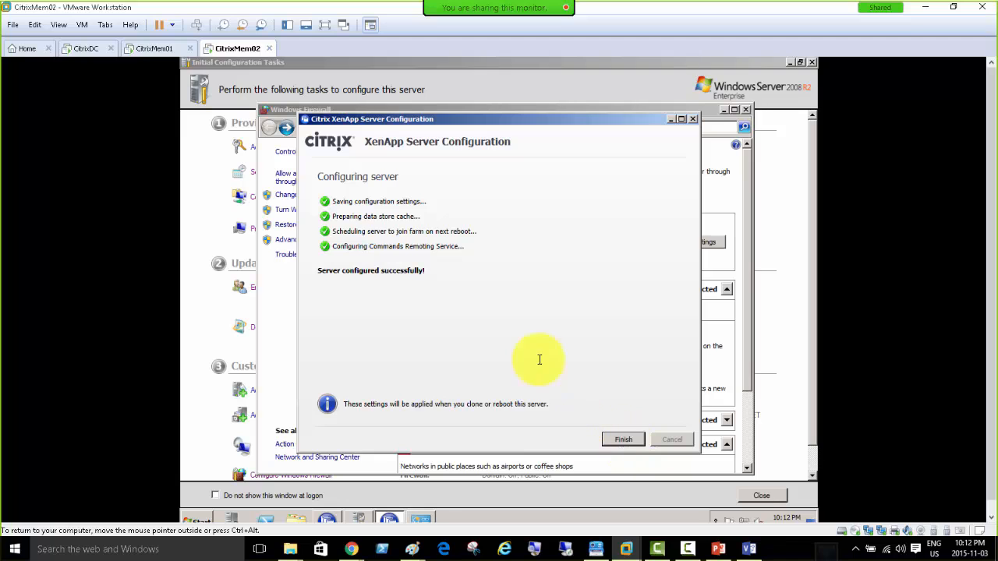
{"action": "left_click", "coordinate": [622, 439]}
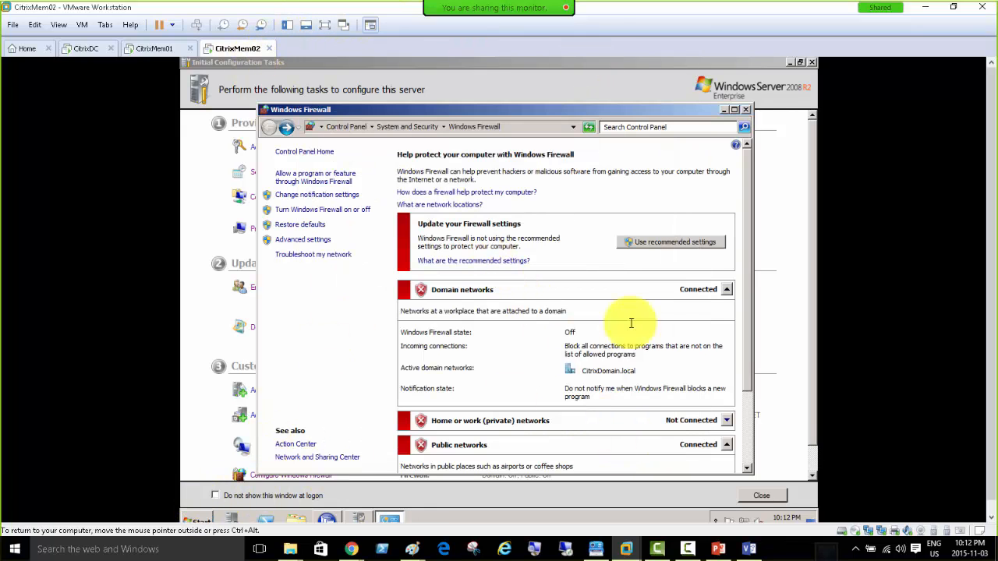
Reboot CitrixMem02 from the XenApp Server Role Manager and confirm the restart.
{"action": "left_click", "coordinate": [328, 520]}
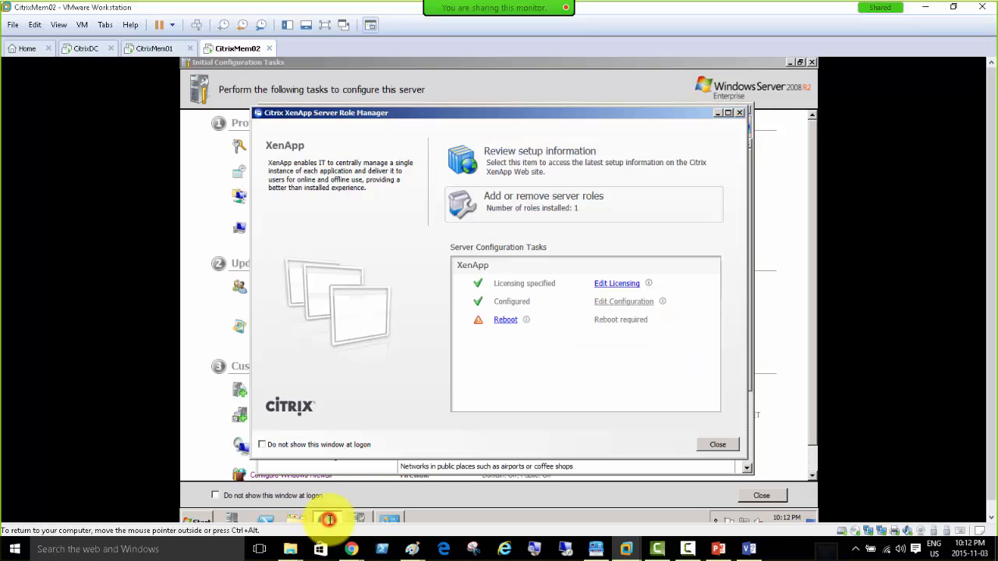
{"action": "left_click", "coordinate": [506, 318]}
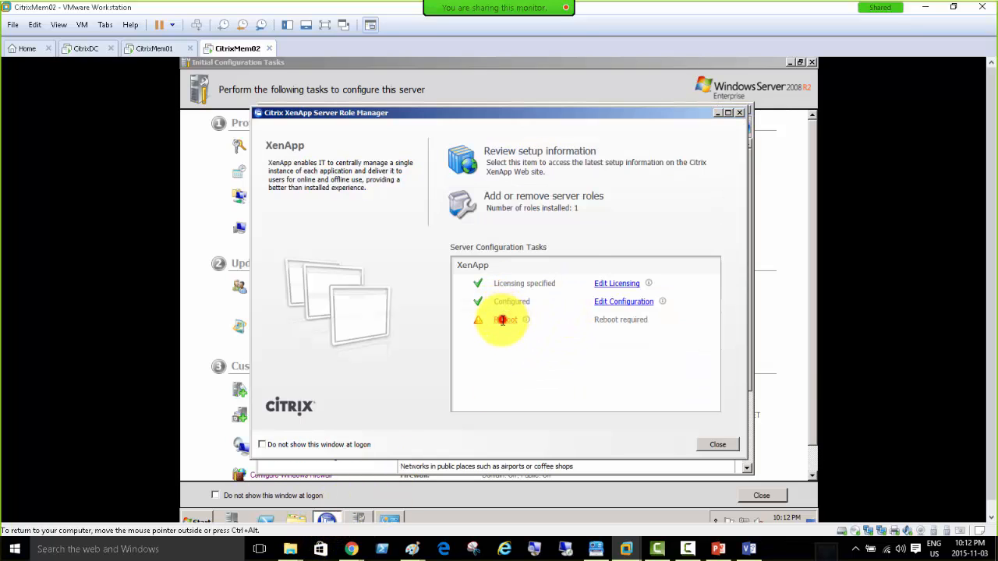
{"action": "left_click", "coordinate": [508, 328]}
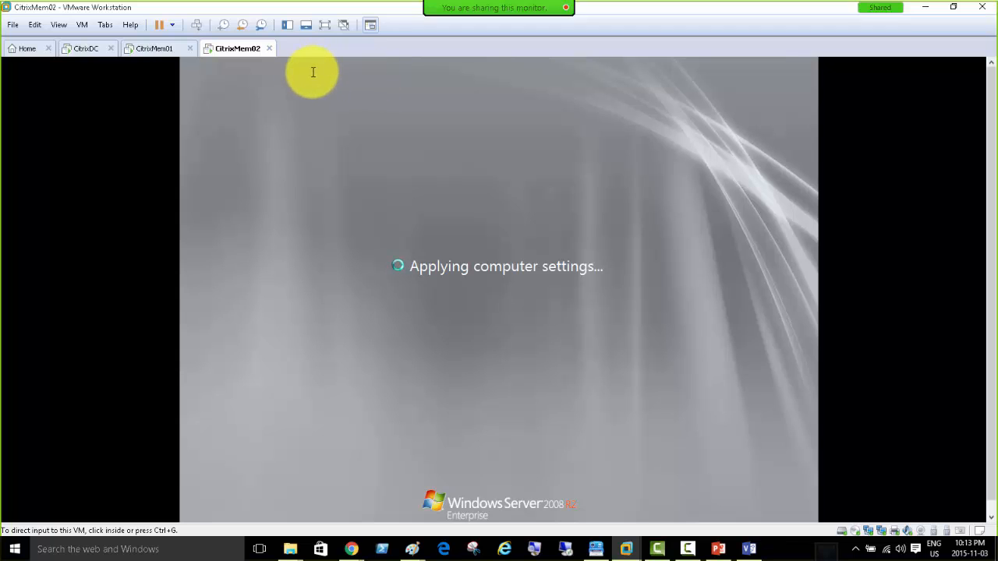
Back on CitrixMem01, close the already-running XenApp Server Role Manager and open Citrix Receiver.
{"action": "left_click", "coordinate": [153, 50]}
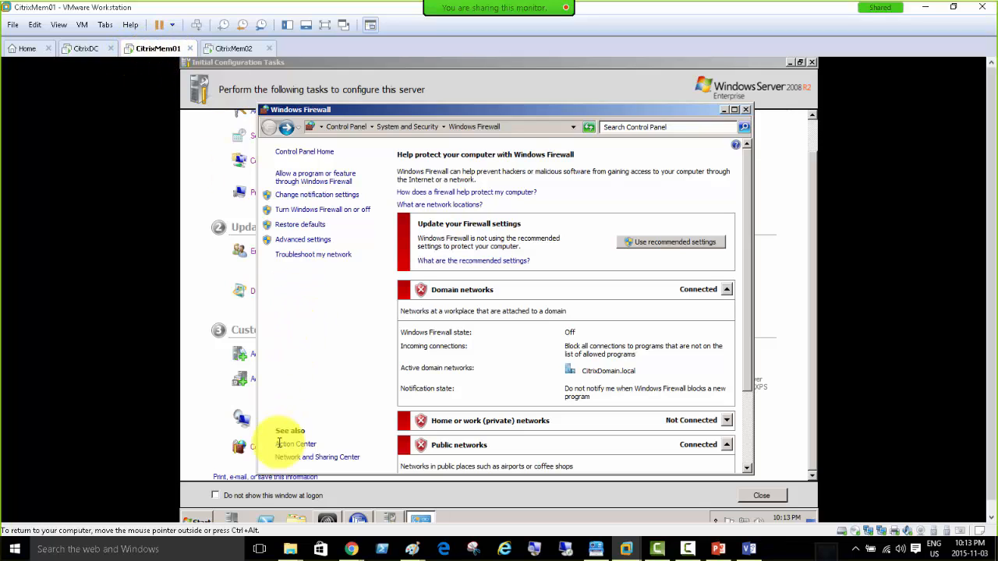
{"action": "left_click", "coordinate": [200, 520]}
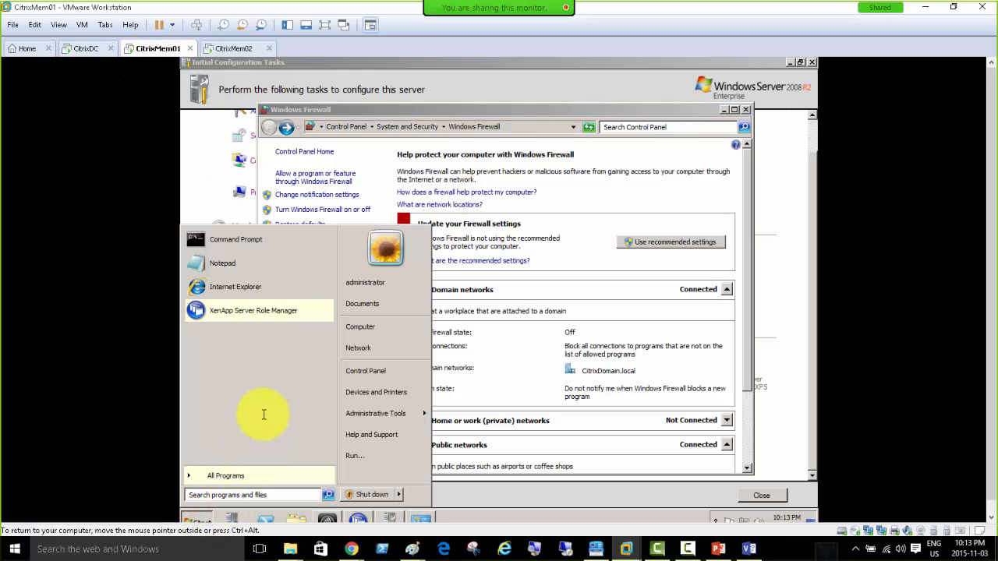
{"action": "left_click", "coordinate": [283, 315]}
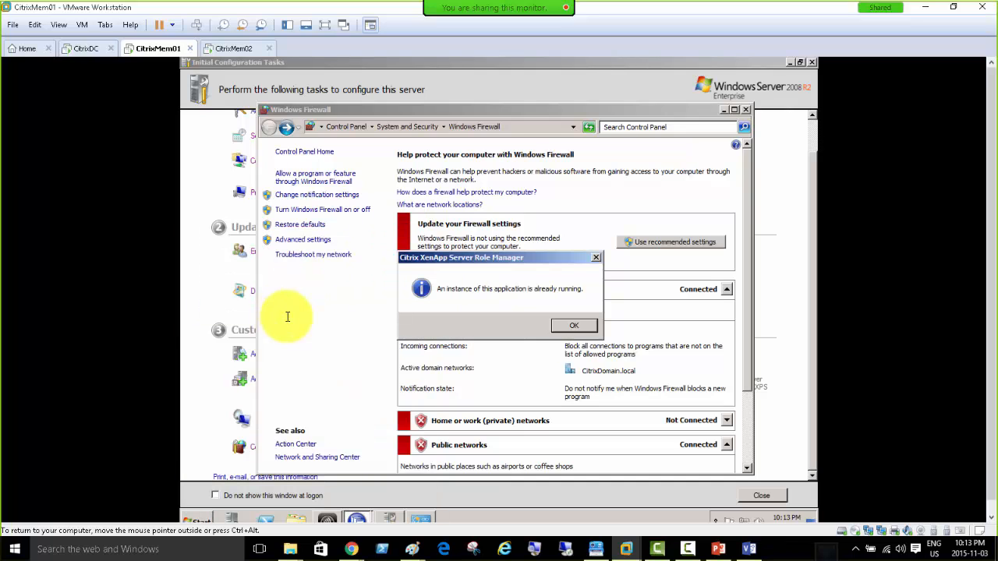
{"action": "left_click", "coordinate": [574, 324]}
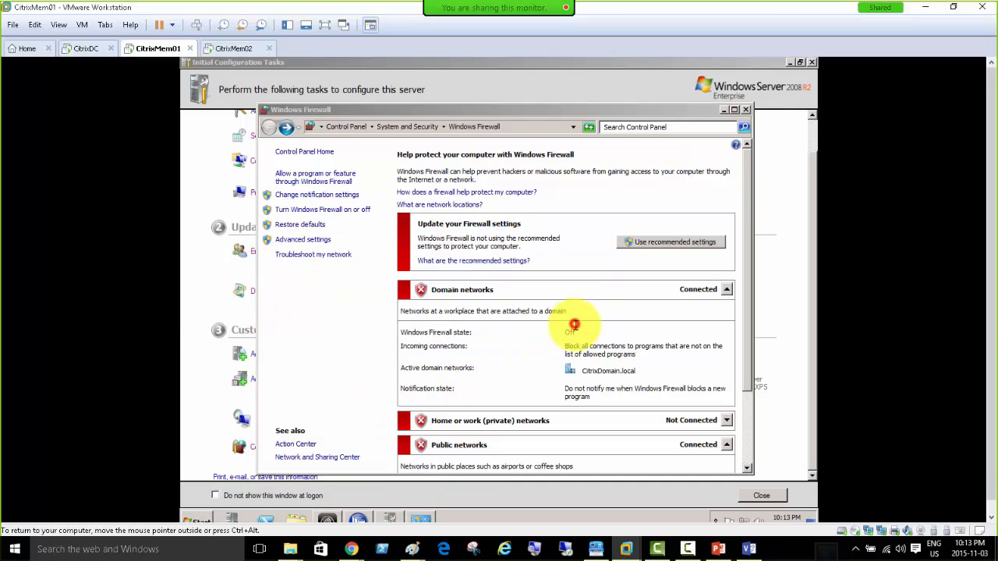
{"action": "left_click", "coordinate": [360, 519]}
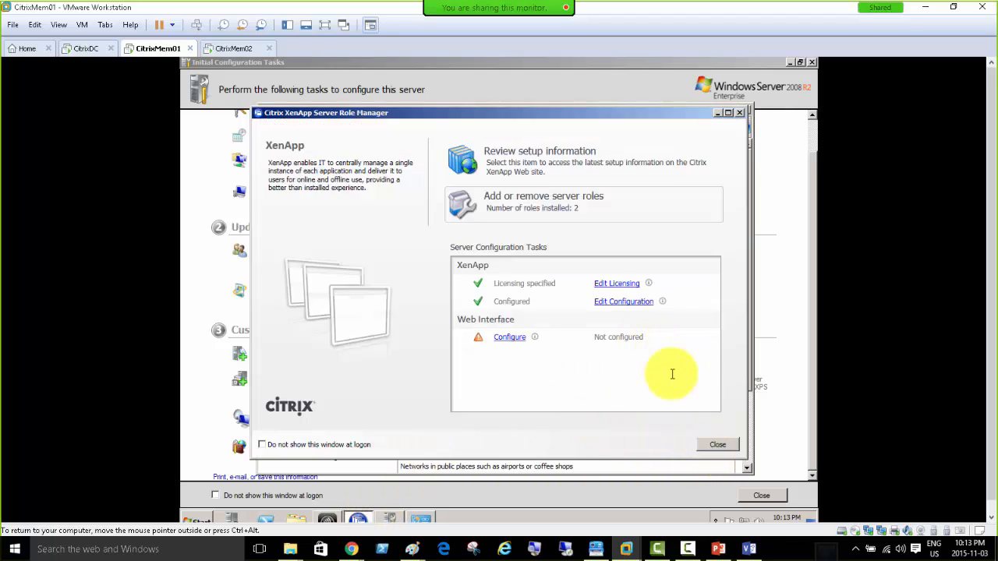
{"action": "left_click", "coordinate": [718, 446]}
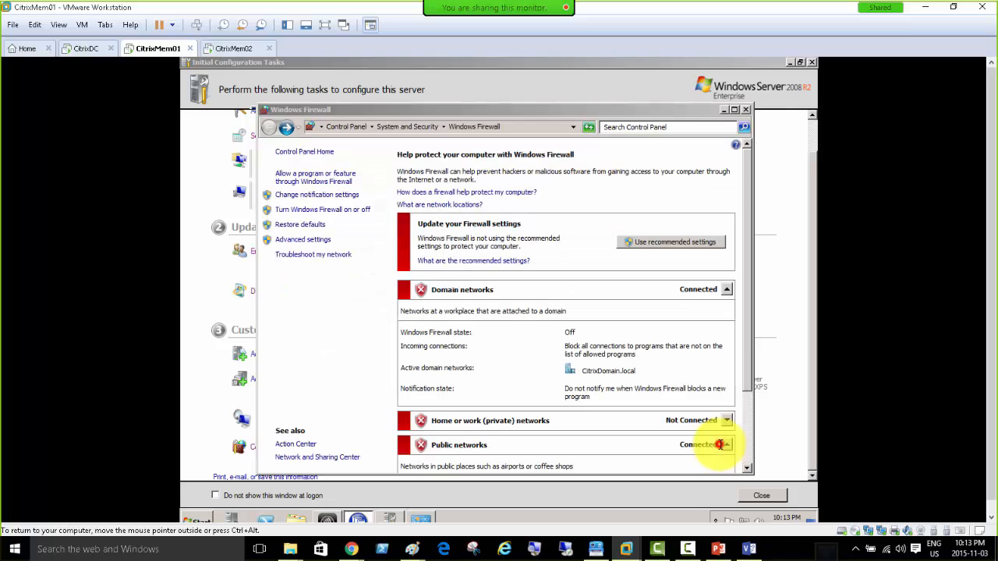
{"action": "left_click", "coordinate": [321, 521]}
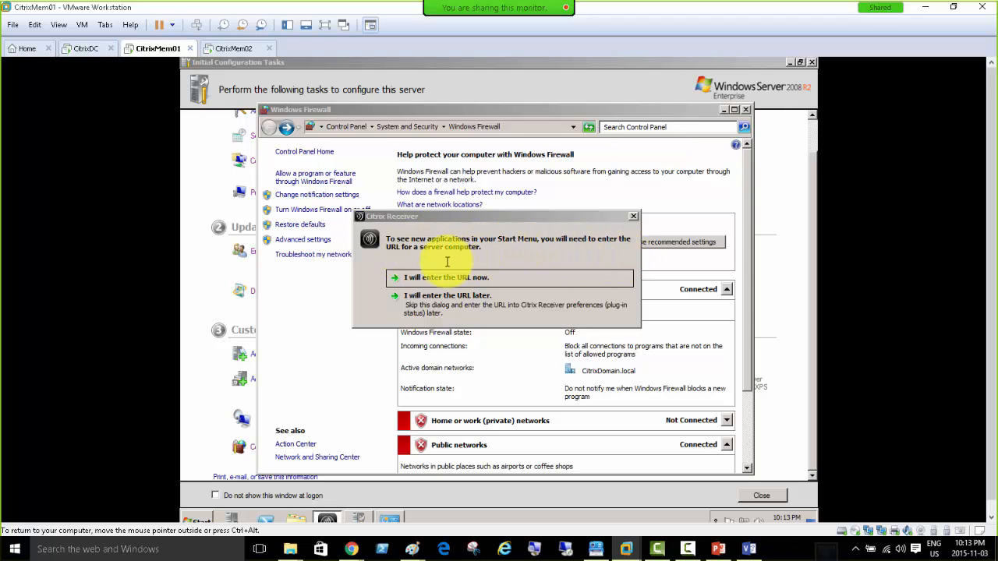
Navigate Start > All Programs > Citrix to the Management Consoles list.
{"action": "left_click", "coordinate": [205, 519]}
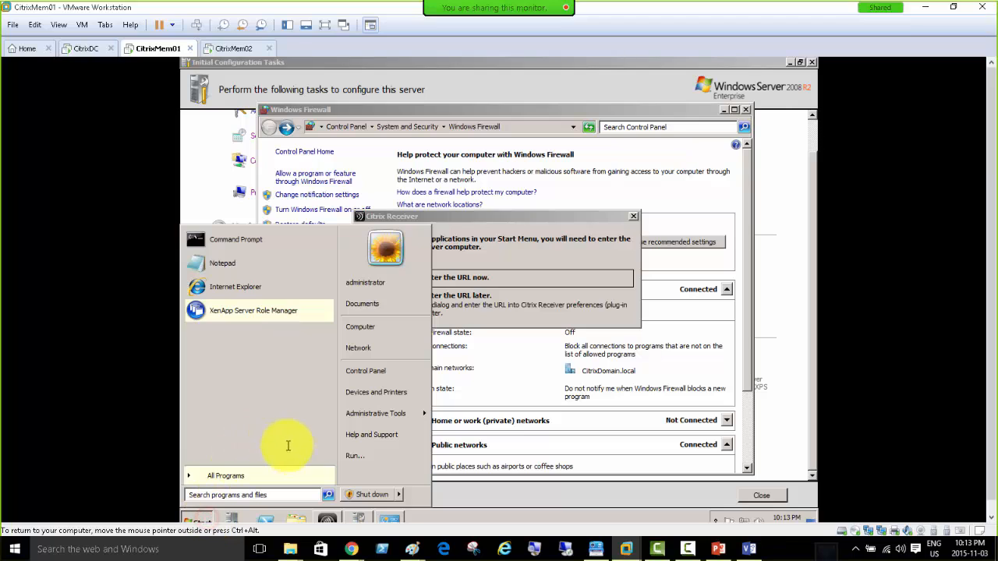
{"action": "left_click", "coordinate": [286, 476]}
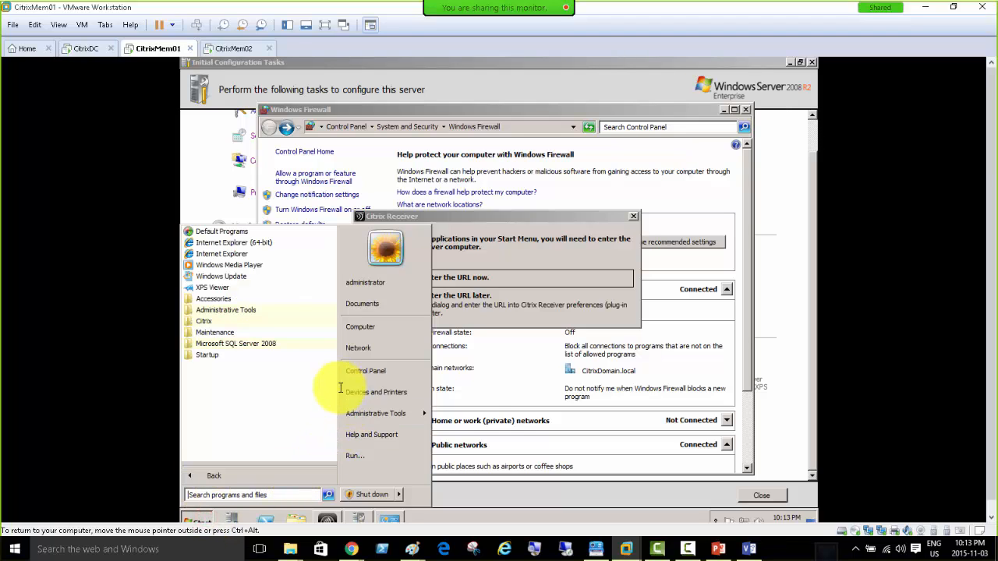
{"action": "left_click", "coordinate": [212, 321]}
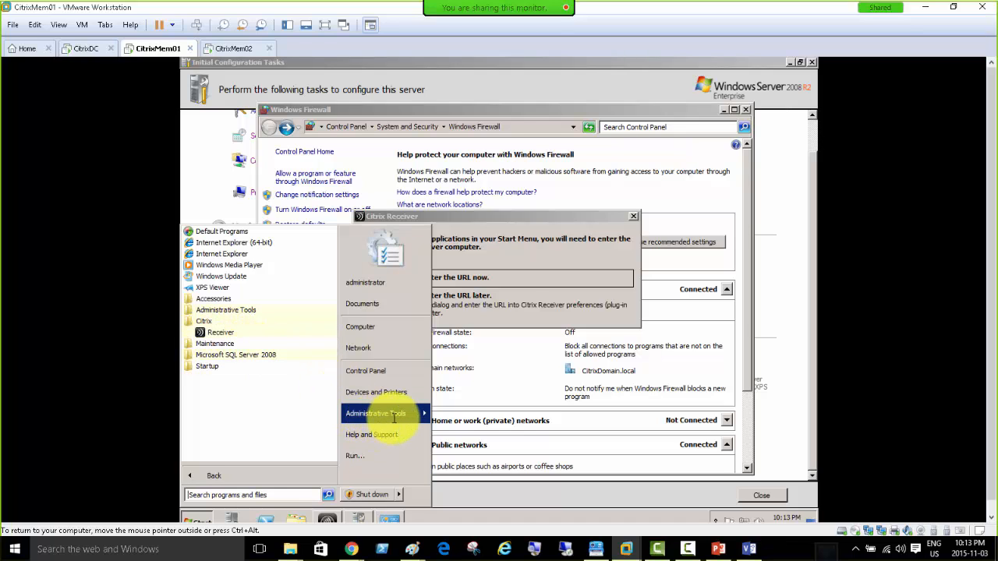
{"action": "mouse_move", "coordinate": [394, 418]}
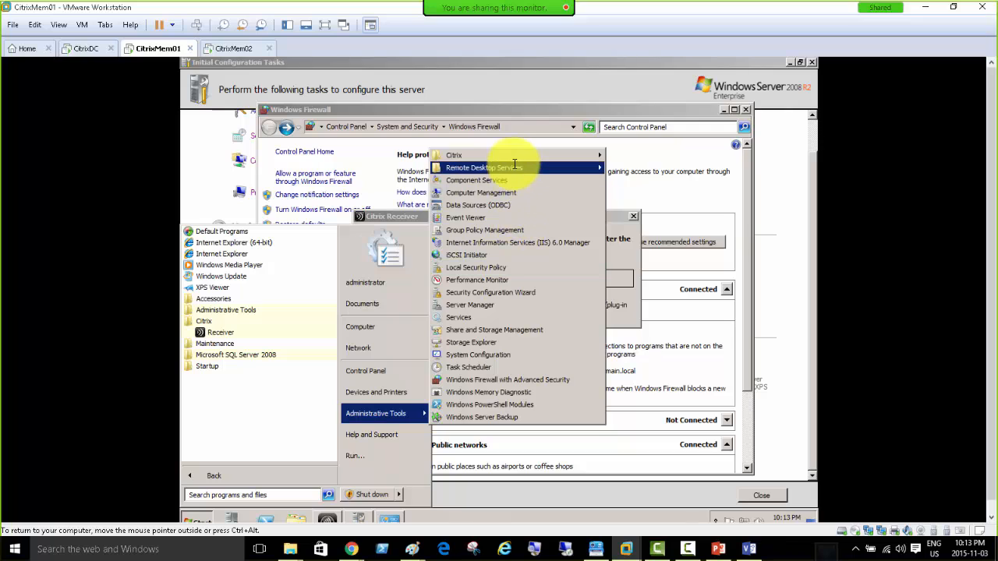
{"action": "mouse_move", "coordinate": [514, 159]}
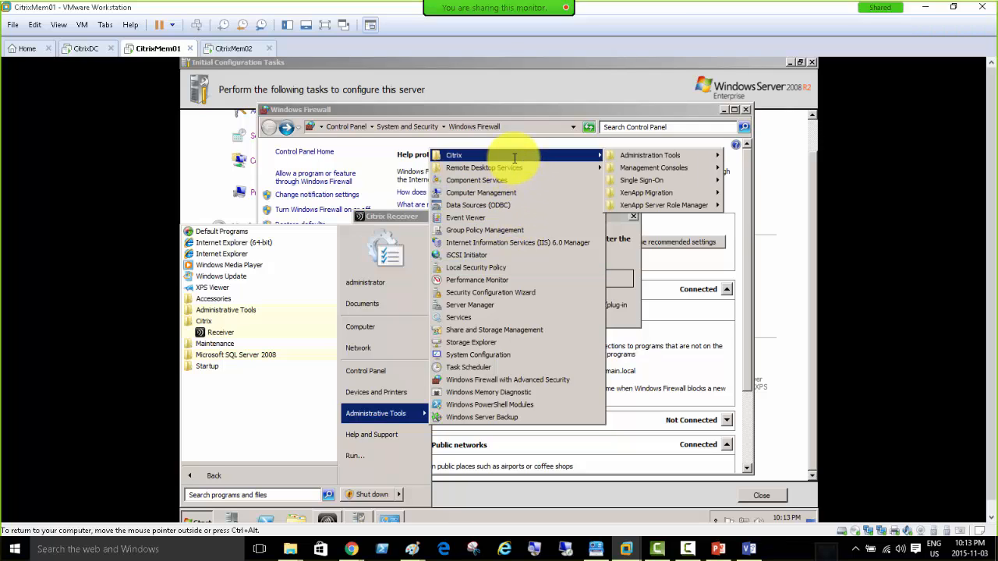
{"action": "mouse_move", "coordinate": [662, 164]}
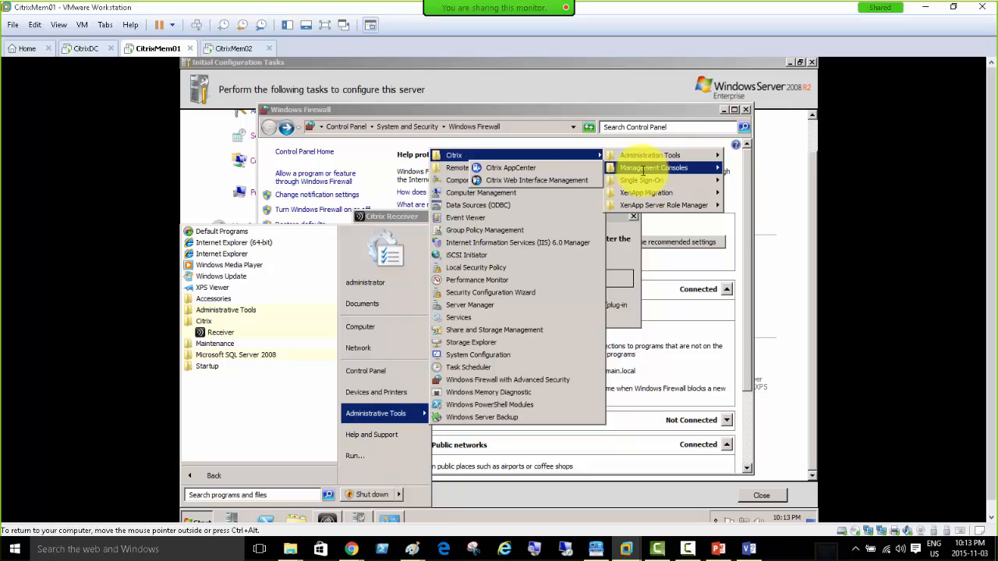
Launch Citrix AppCenter without Authenticode checking and add CITRIXMEM01 as the XenApp server to discover.
{"action": "left_click", "coordinate": [533, 169]}
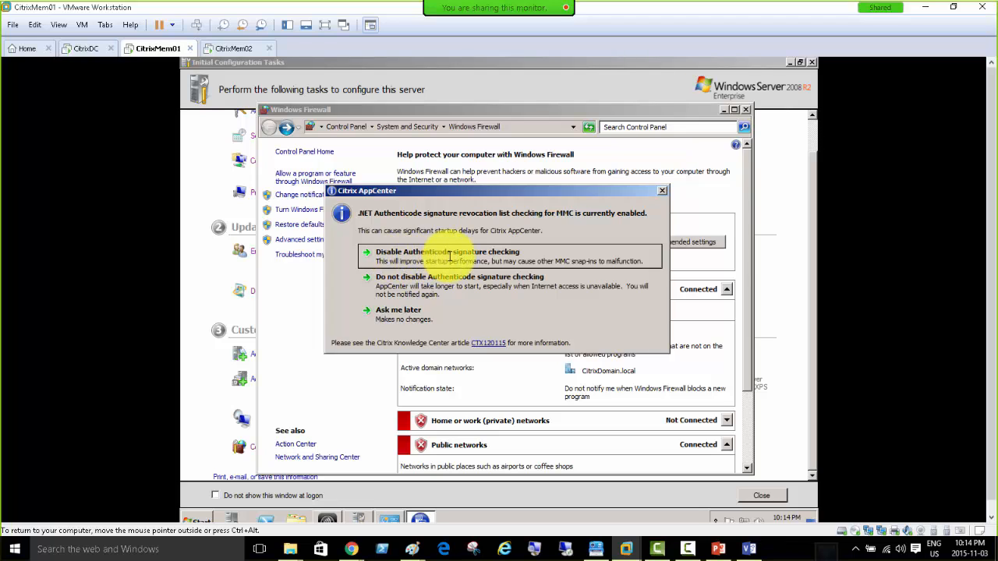
{"action": "left_click", "coordinate": [451, 255]}
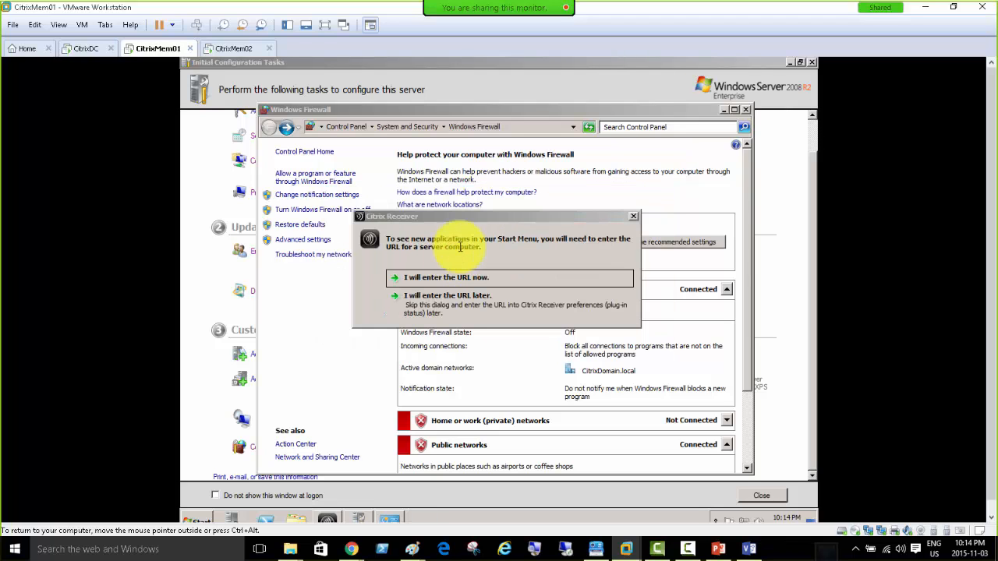
{"action": "left_click", "coordinate": [468, 295]}
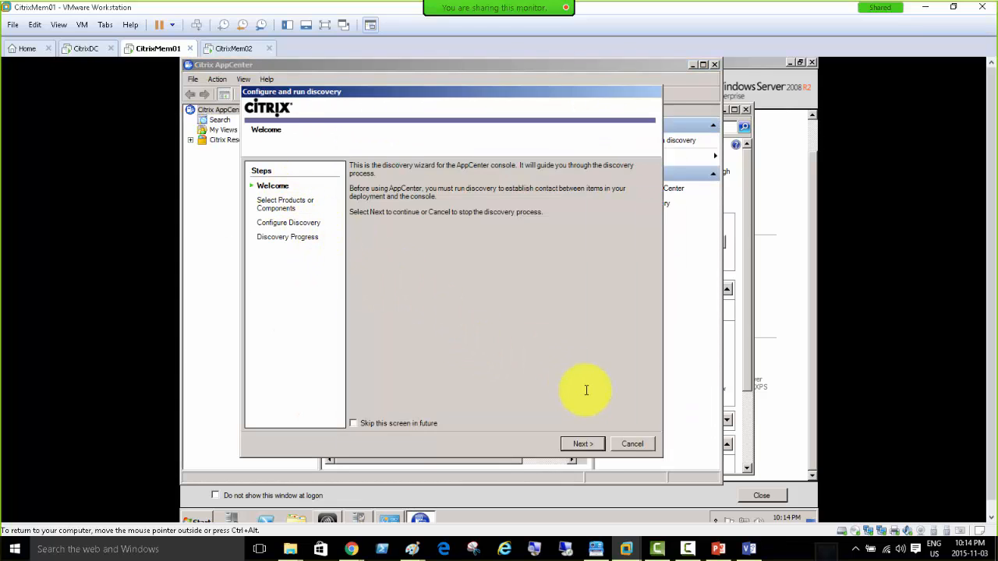
{"action": "left_click", "coordinate": [582, 444]}
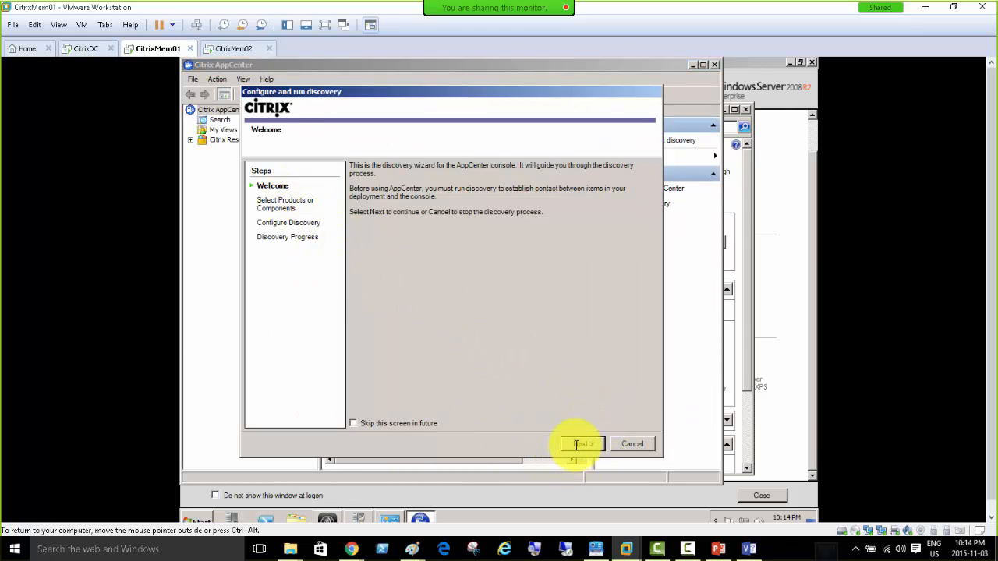
{"action": "left_click", "coordinate": [576, 444]}
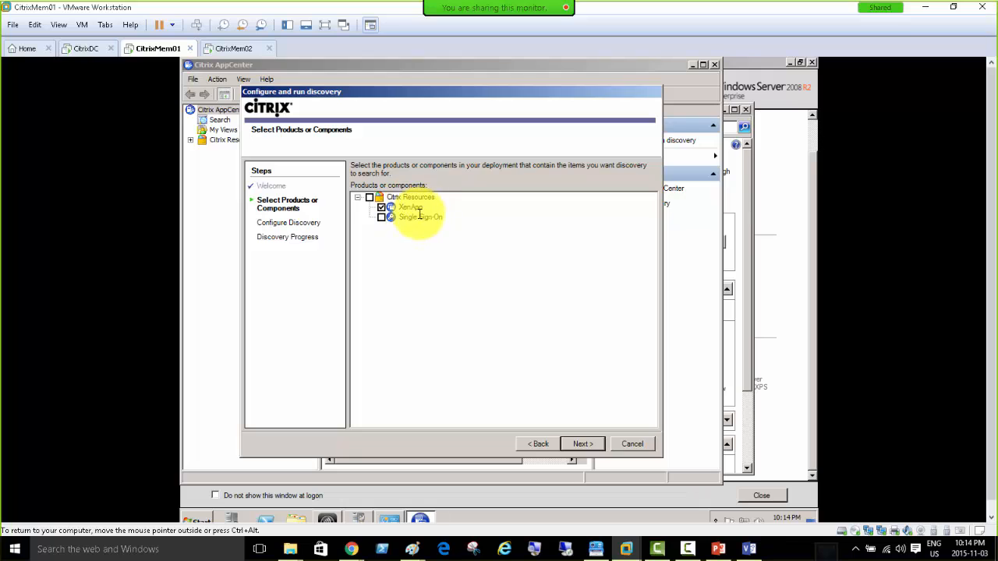
{"action": "left_click", "coordinate": [575, 442]}
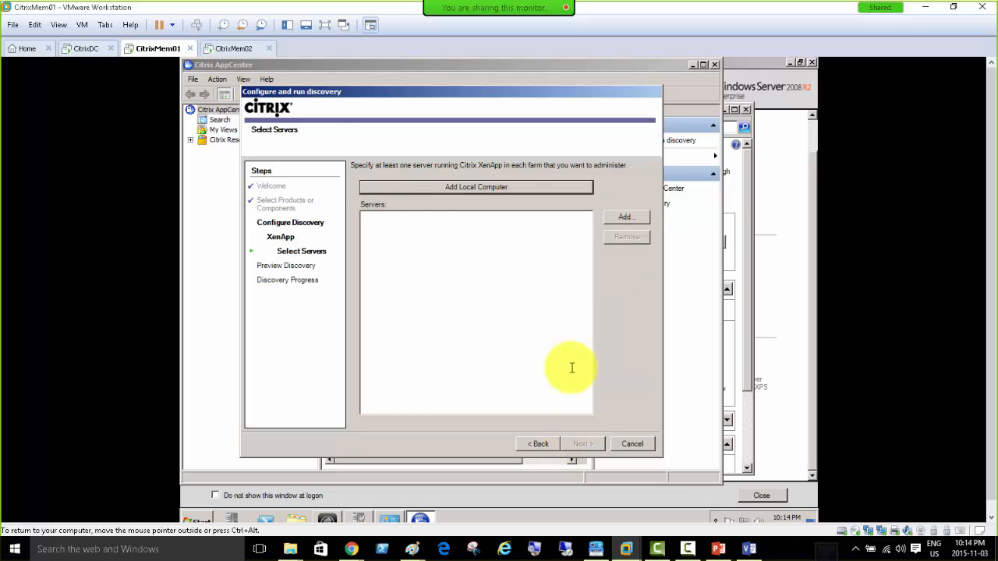
{"action": "left_click", "coordinate": [472, 186]}
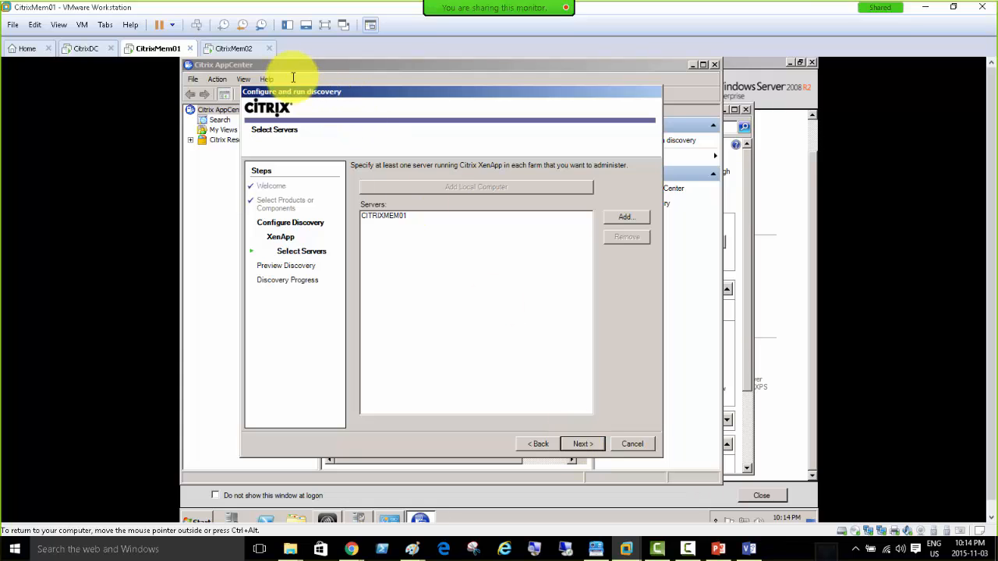
{"action": "left_click", "coordinate": [233, 48]}
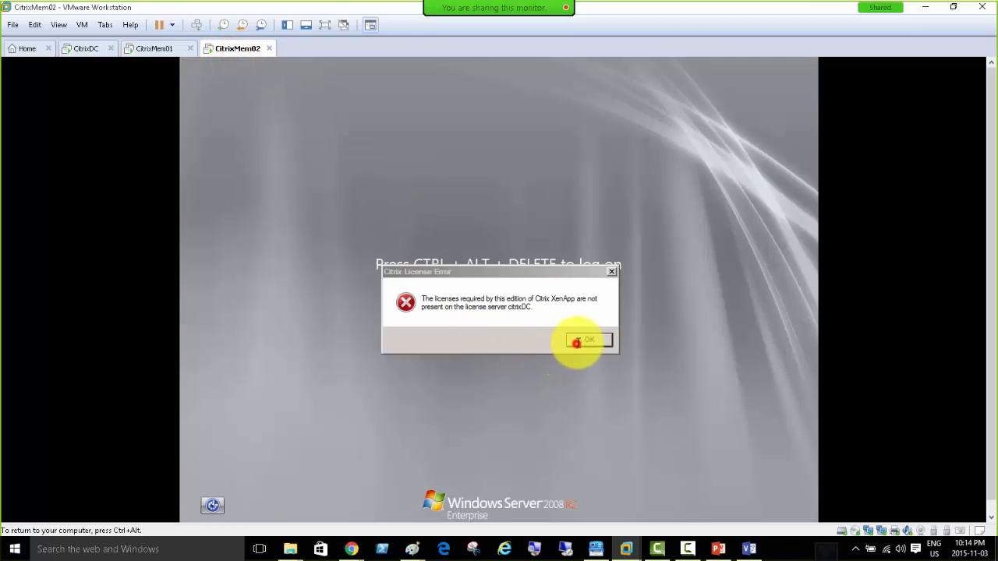
Clear the Citrix license error, log on to CitrixMem02 as domain administrator, then return to CitrixMem01.
{"action": "left_click", "coordinate": [578, 340]}
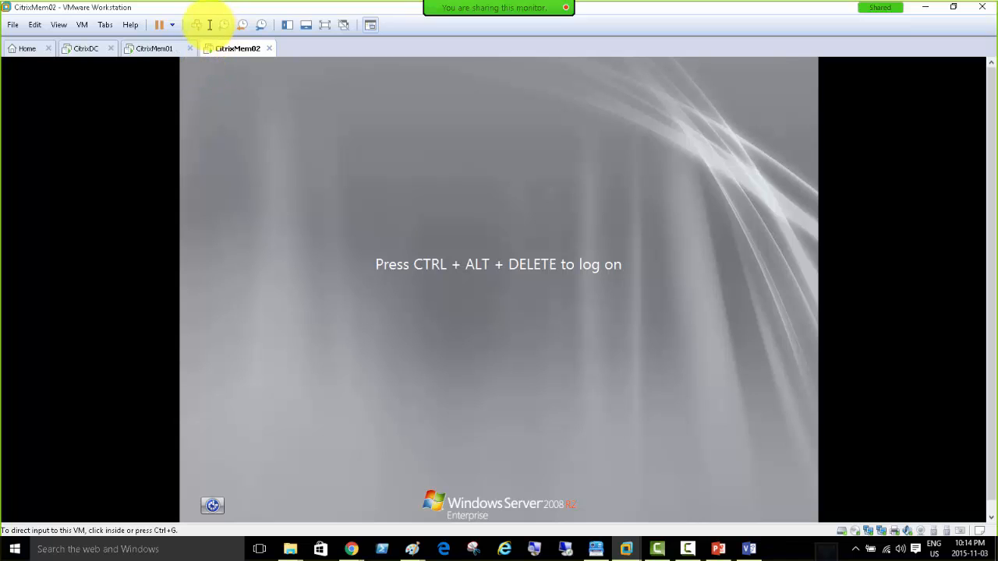
{"action": "left_click", "coordinate": [197, 24]}
{"action": "left_click", "coordinate": [510, 327]}
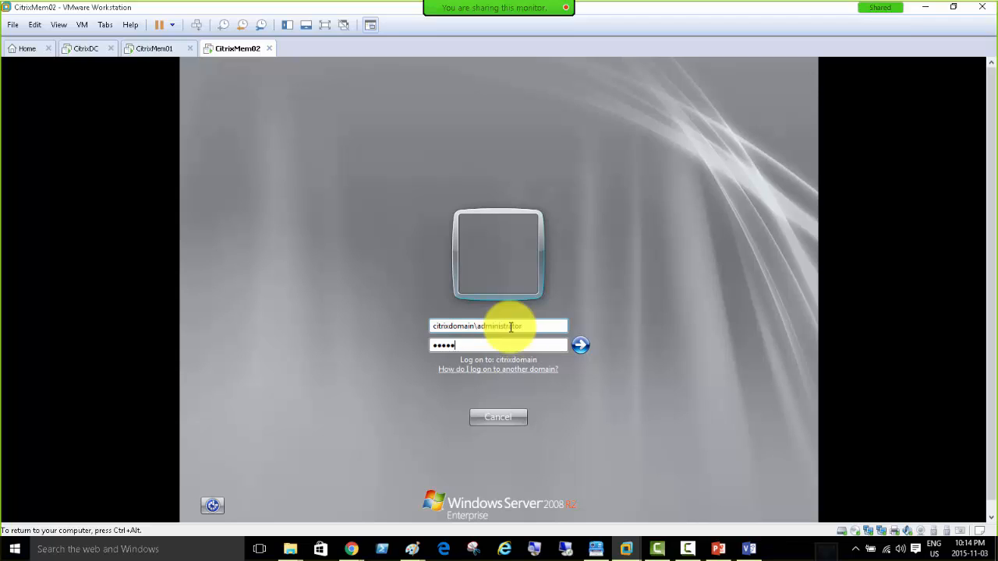
{"action": "key", "text": "Return"}
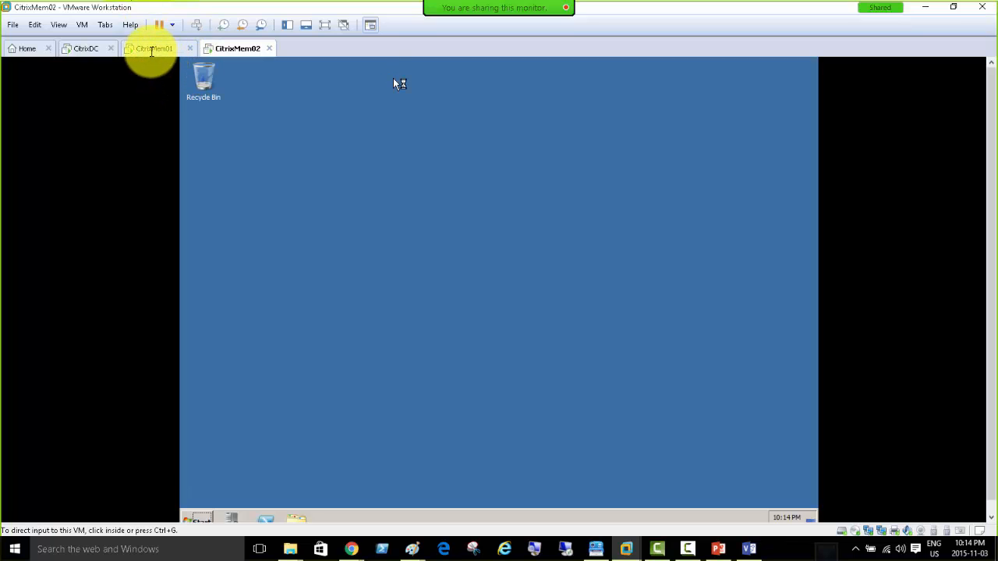
{"action": "left_click", "coordinate": [152, 49]}
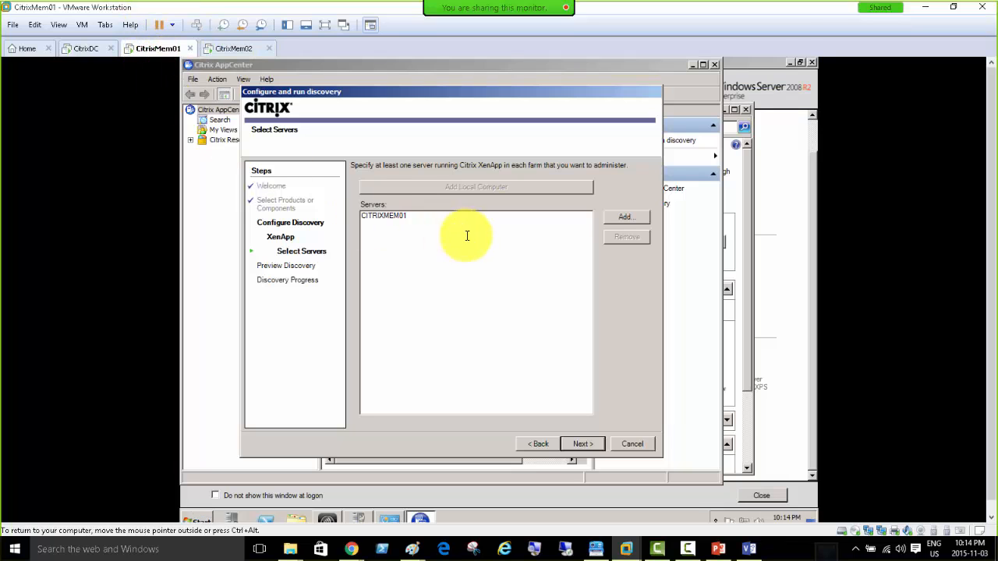
Run the XenApp discovery to completion and acknowledge the migration notice so MyFarm is listed.
{"action": "left_click", "coordinate": [223, 48]}
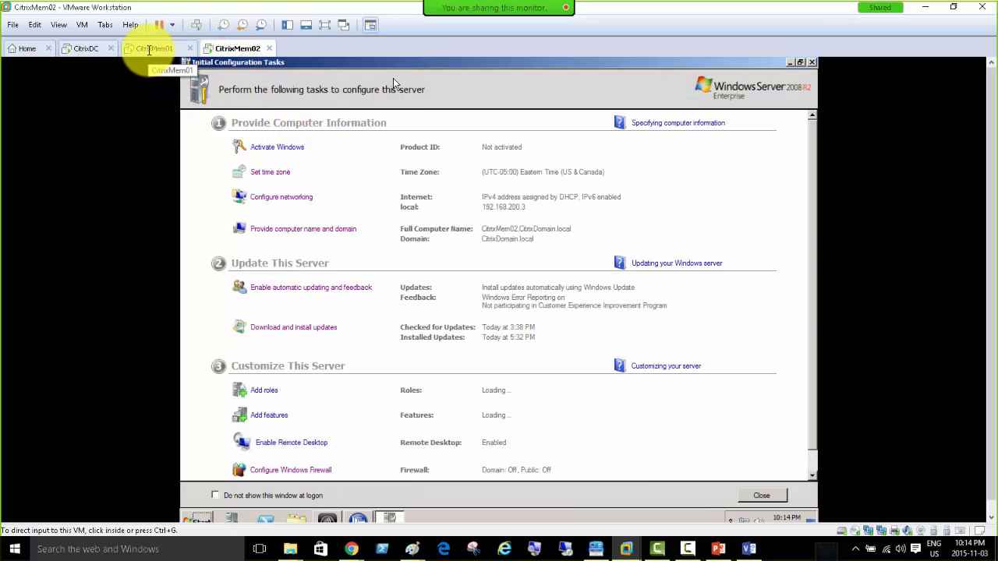
{"action": "left_click", "coordinate": [149, 49]}
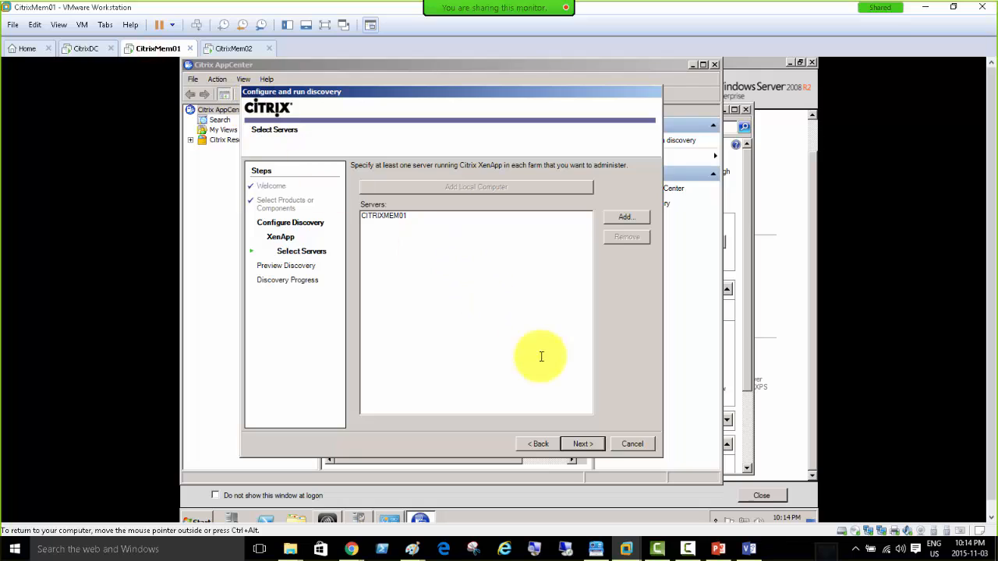
{"action": "left_click", "coordinate": [583, 444]}
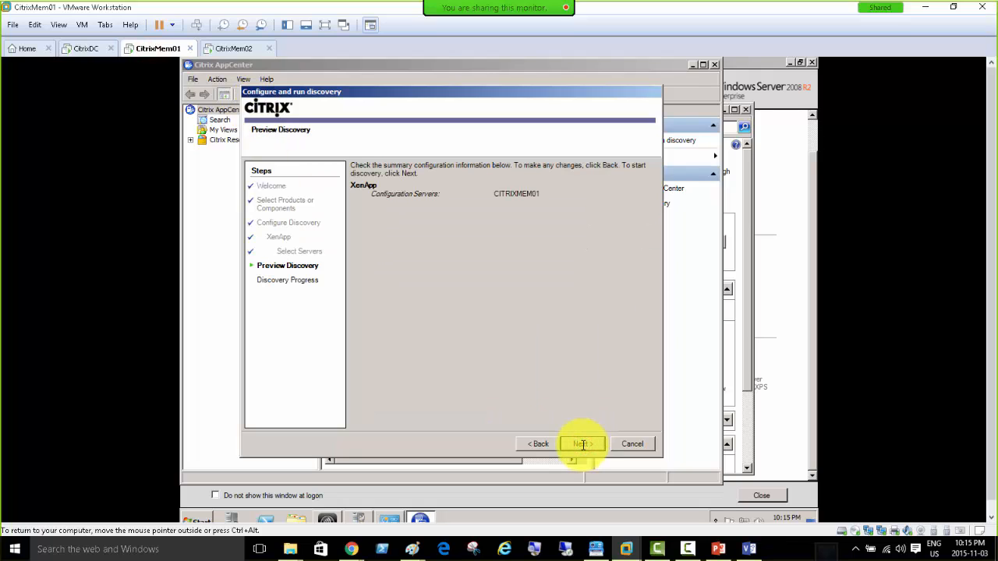
{"action": "left_click", "coordinate": [582, 444]}
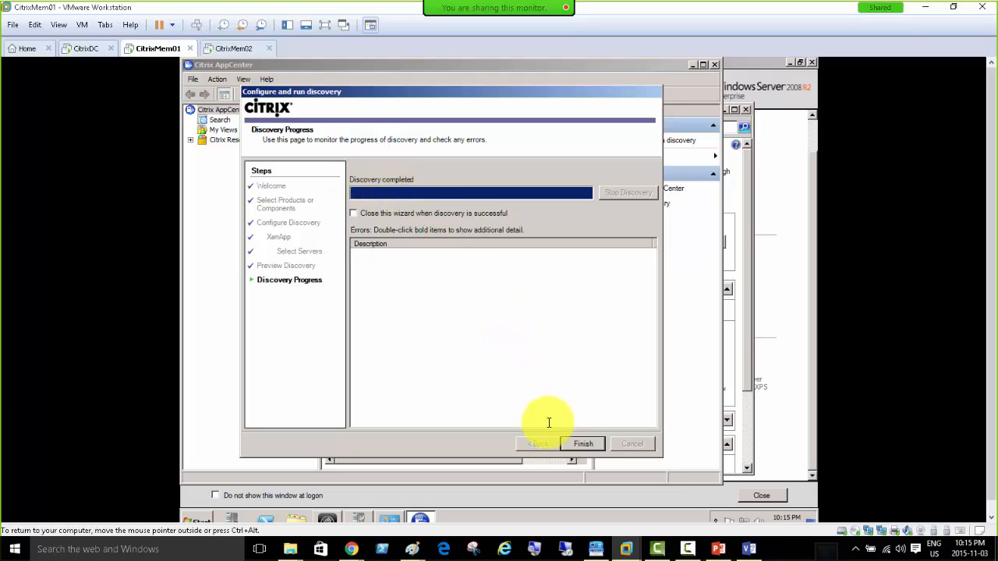
{"action": "left_click", "coordinate": [576, 445]}
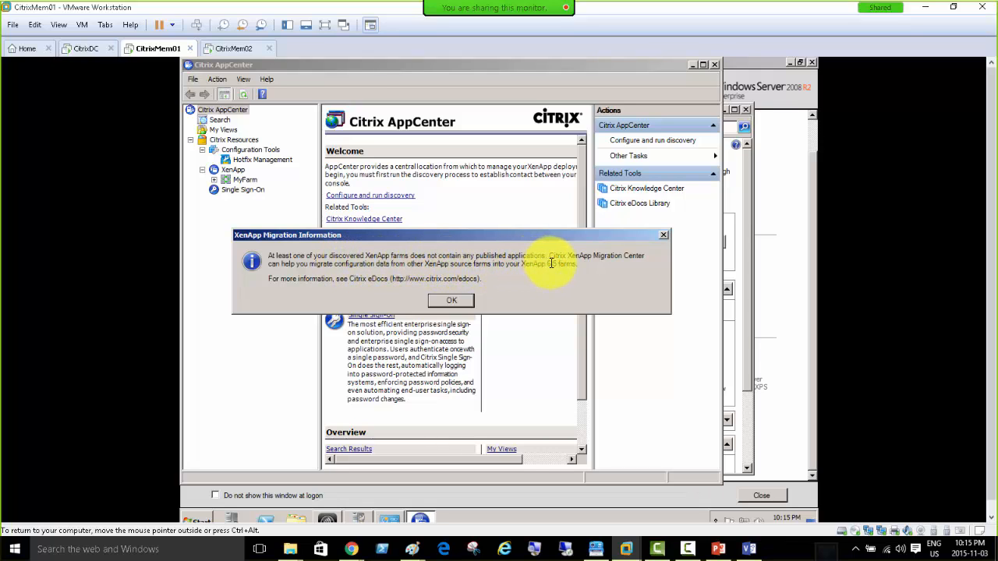
{"action": "left_click", "coordinate": [451, 301]}
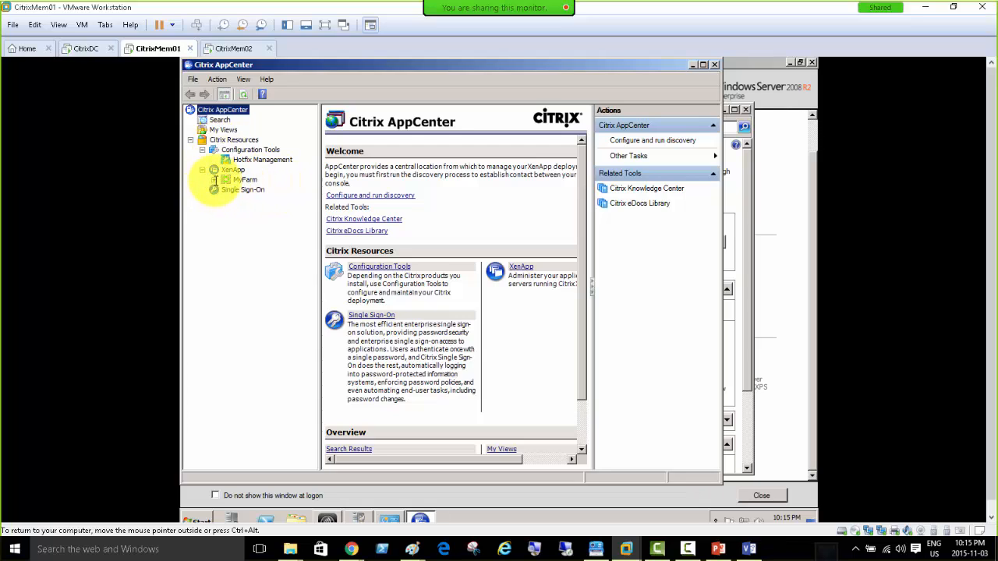
Expand MyFarm's Servers to list CITRIXMEM01 and CITRIXMEM02, then show CITRIXMEM02's details.
{"action": "left_click", "coordinate": [214, 180]}
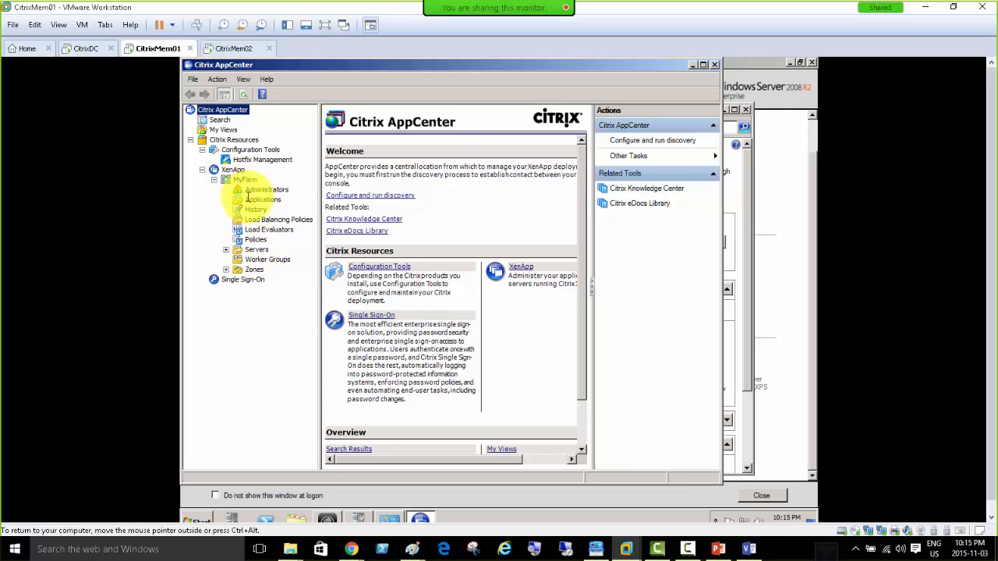
{"action": "left_click", "coordinate": [255, 250]}
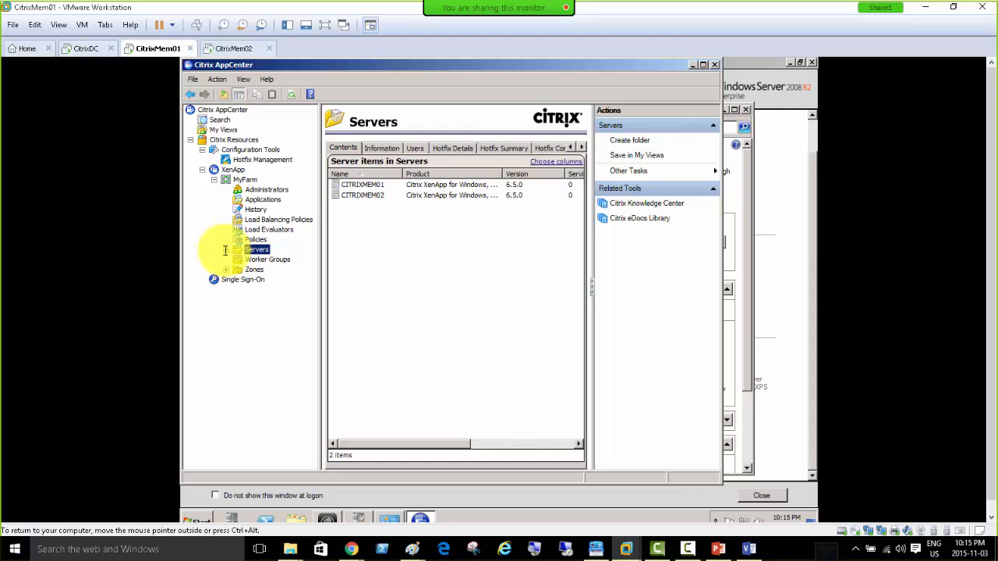
{"action": "left_click", "coordinate": [225, 250]}
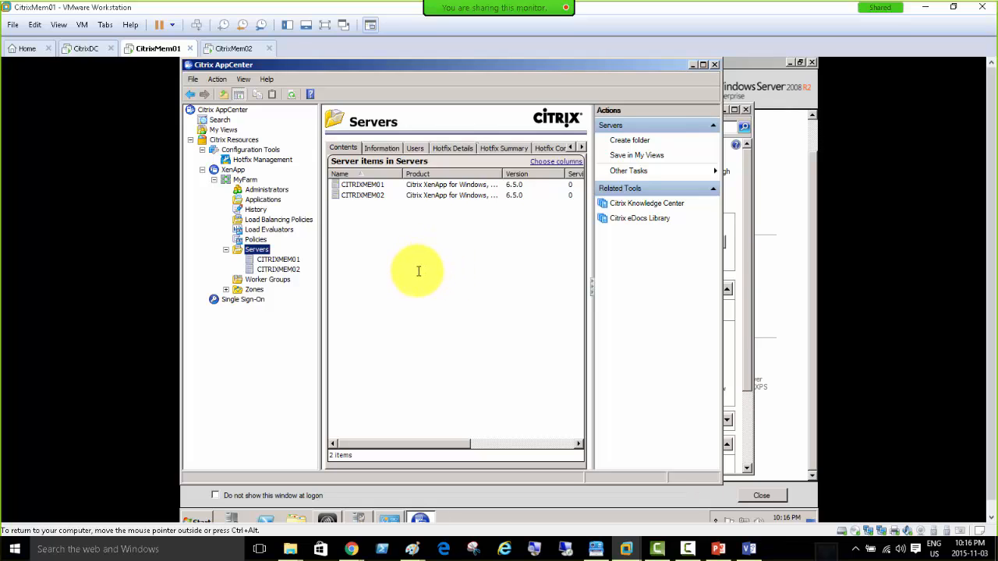
{"action": "left_click", "coordinate": [361, 185]}
{"action": "left_click", "coordinate": [357, 195]}
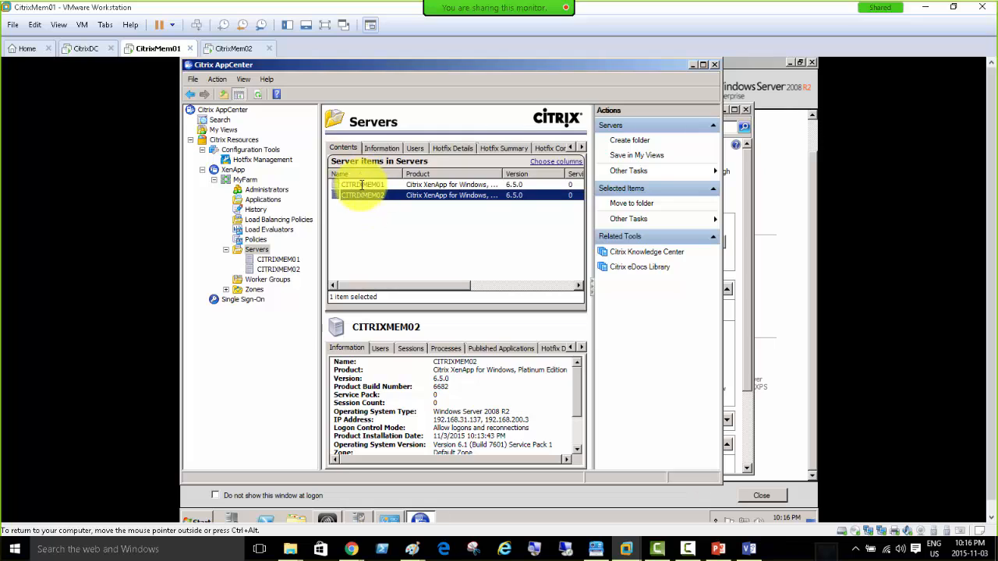